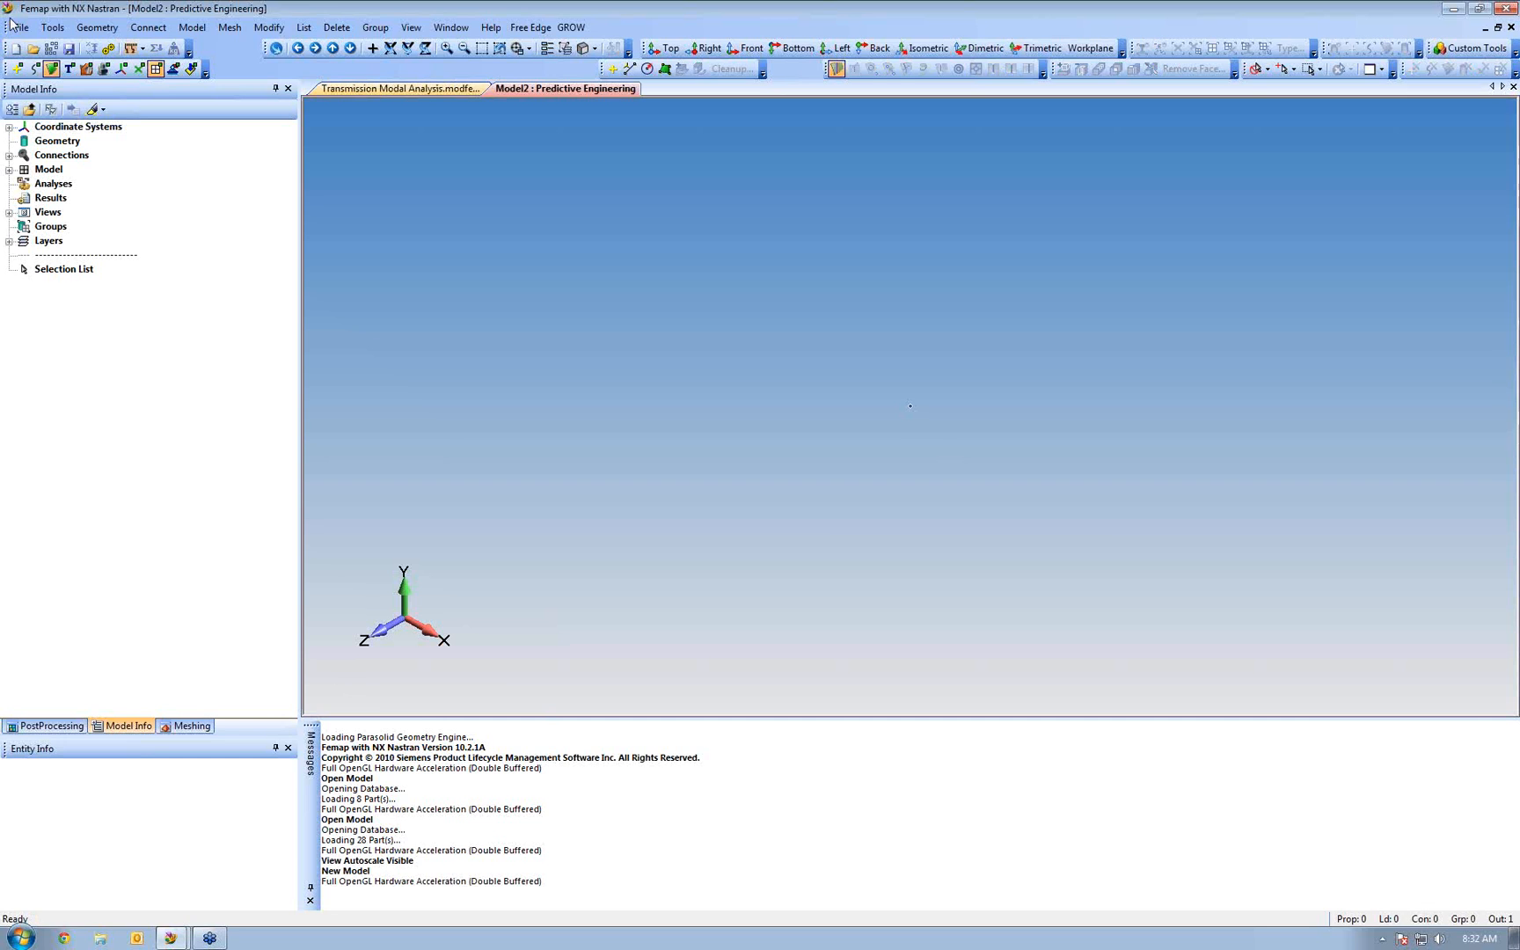
Import the geometry file STRUCTURAL BRACKET MID-PLANE EXAMPLE with a geometry scale factor of 39.37 and colors from the file
left_click(21, 27)
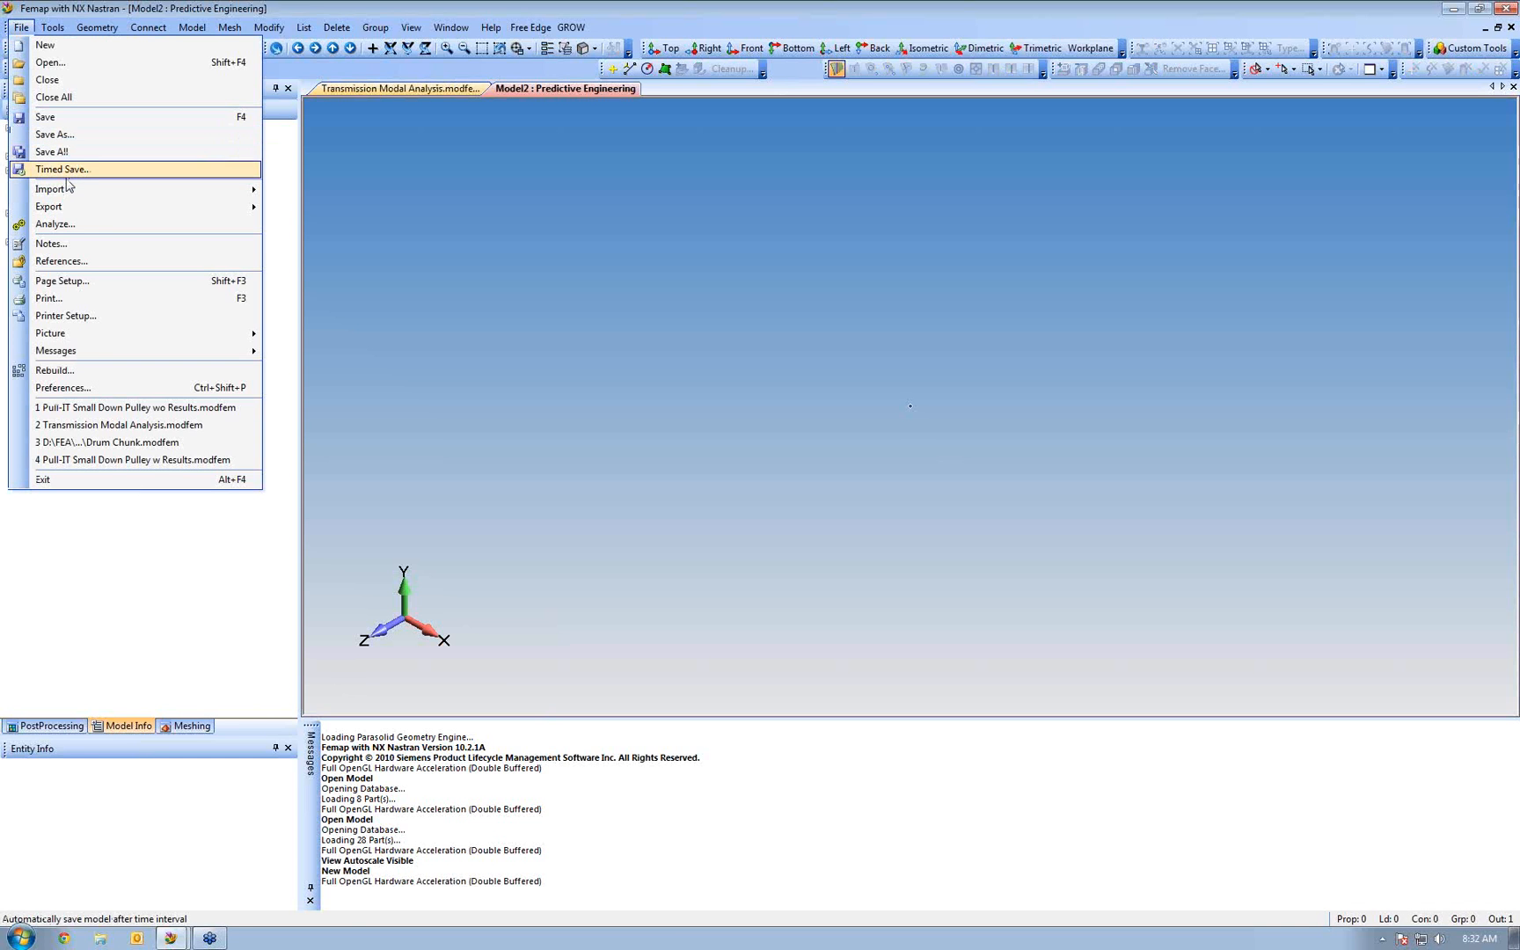
mouse_move(242, 191)
left_click(292, 195)
left_click(63, 109)
double_click(188, 242)
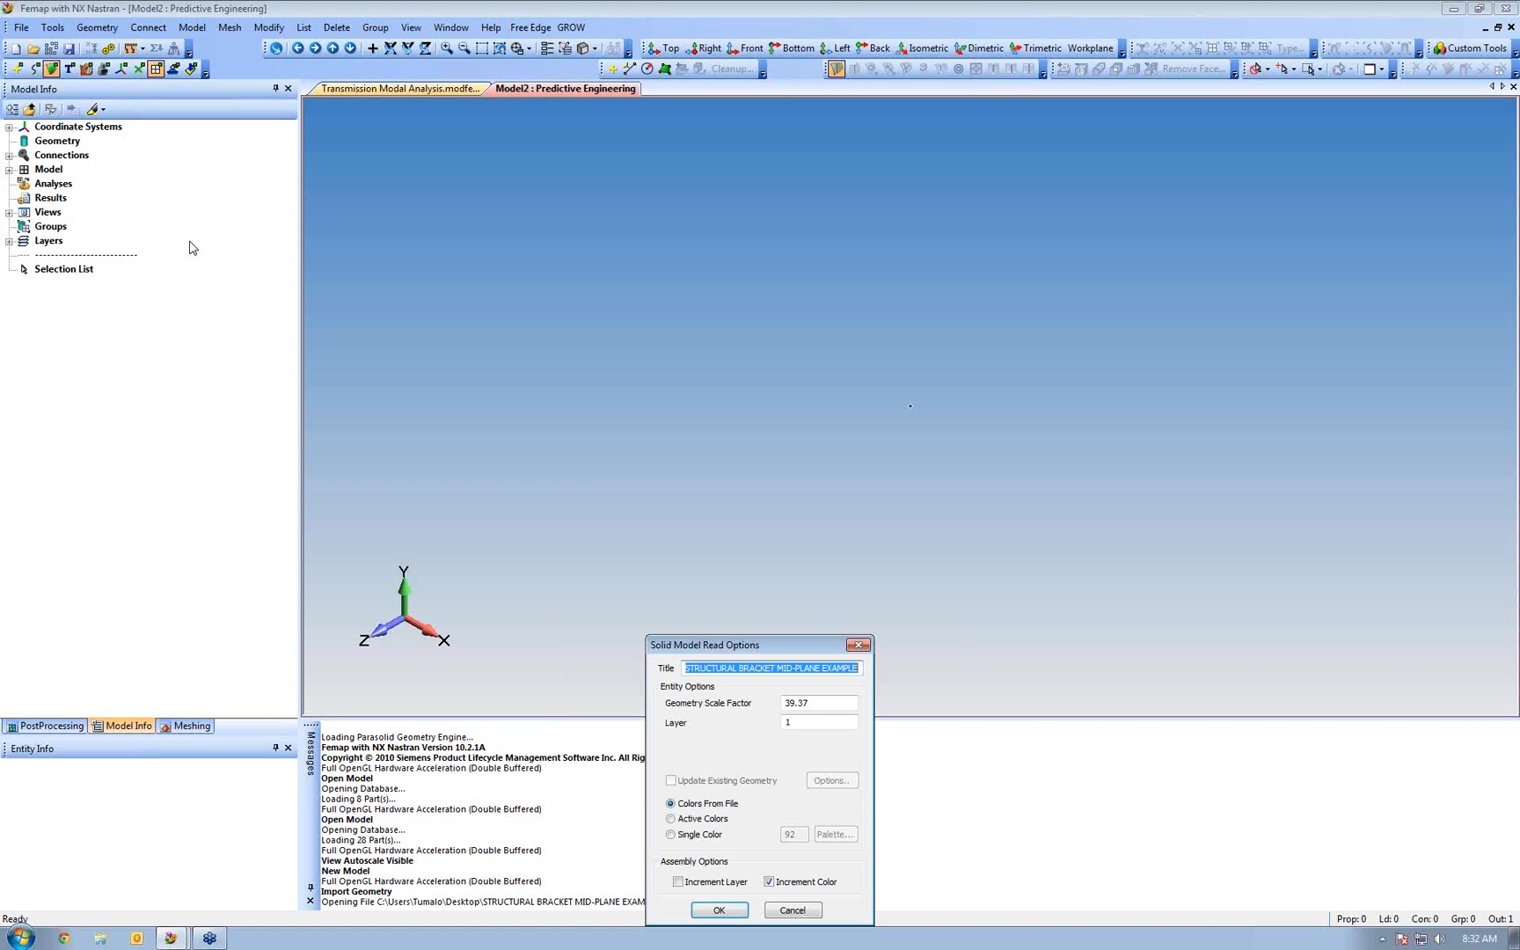
left_click(729, 906)
middle_click_drag(877, 454, 916, 491)
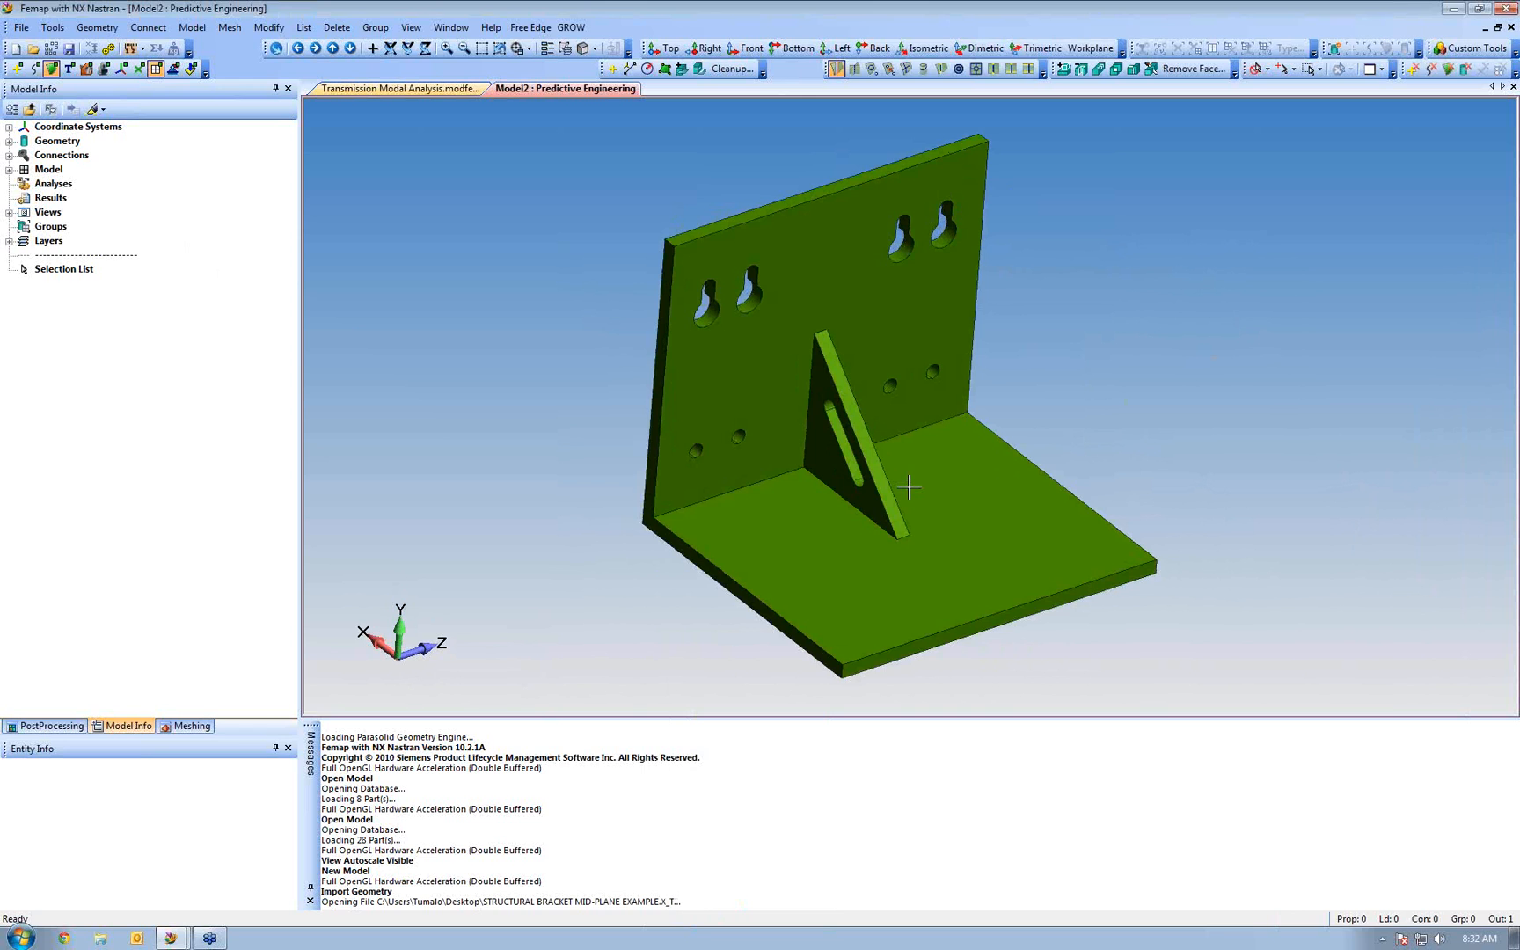
middle_click_drag(874, 579, 822, 547)
middle_click_drag(1030, 499, 923, 464)
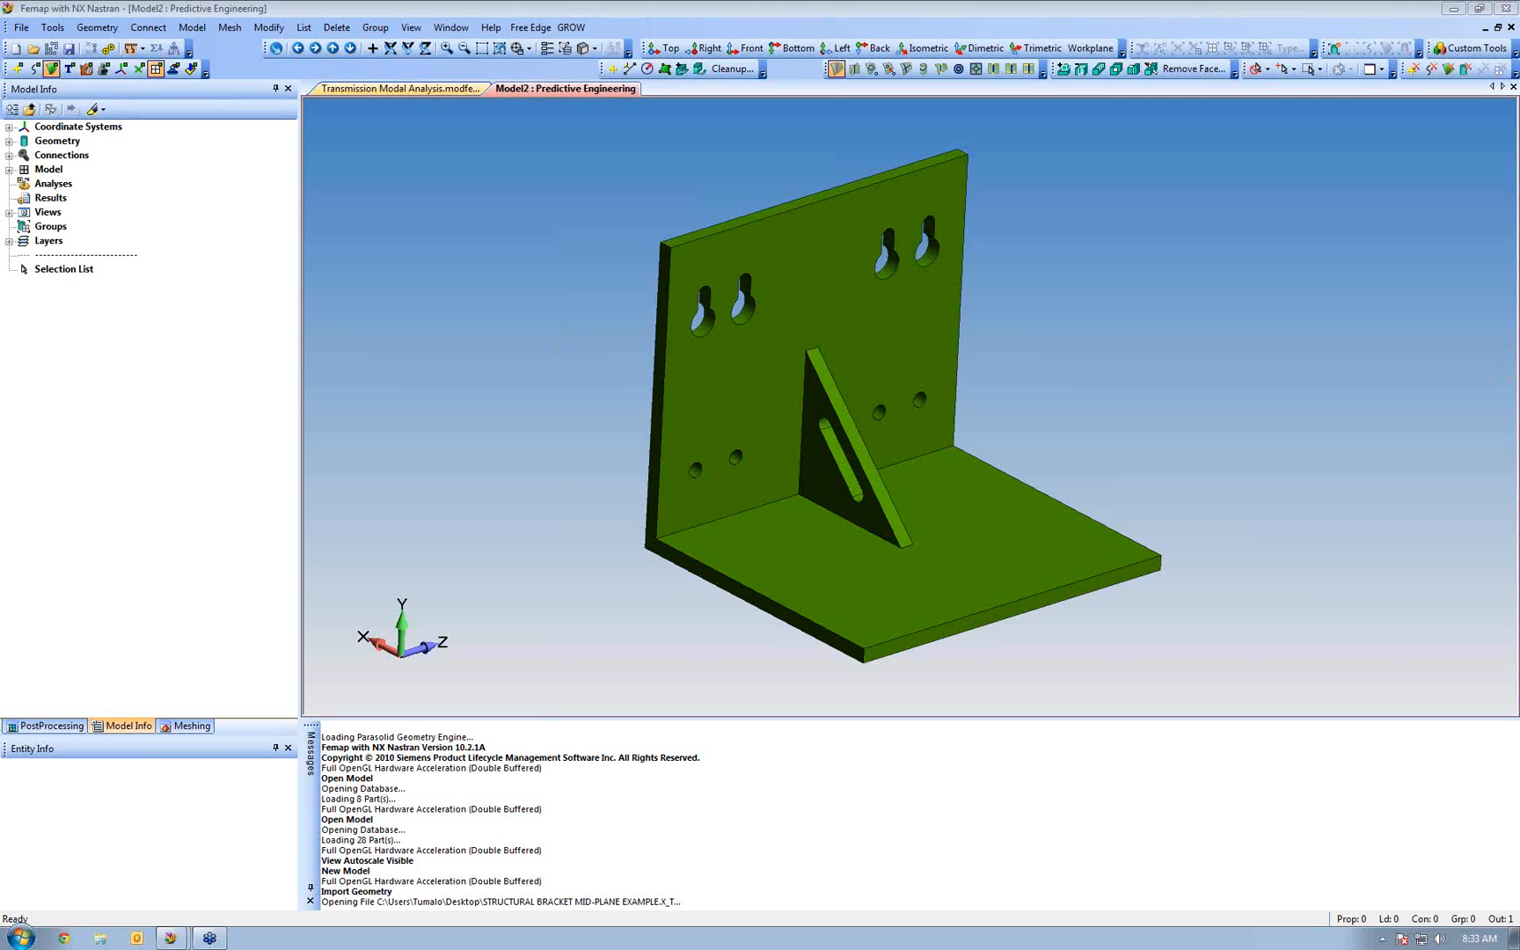
middle_click_drag(643, 369, 748, 356, "ctrl")
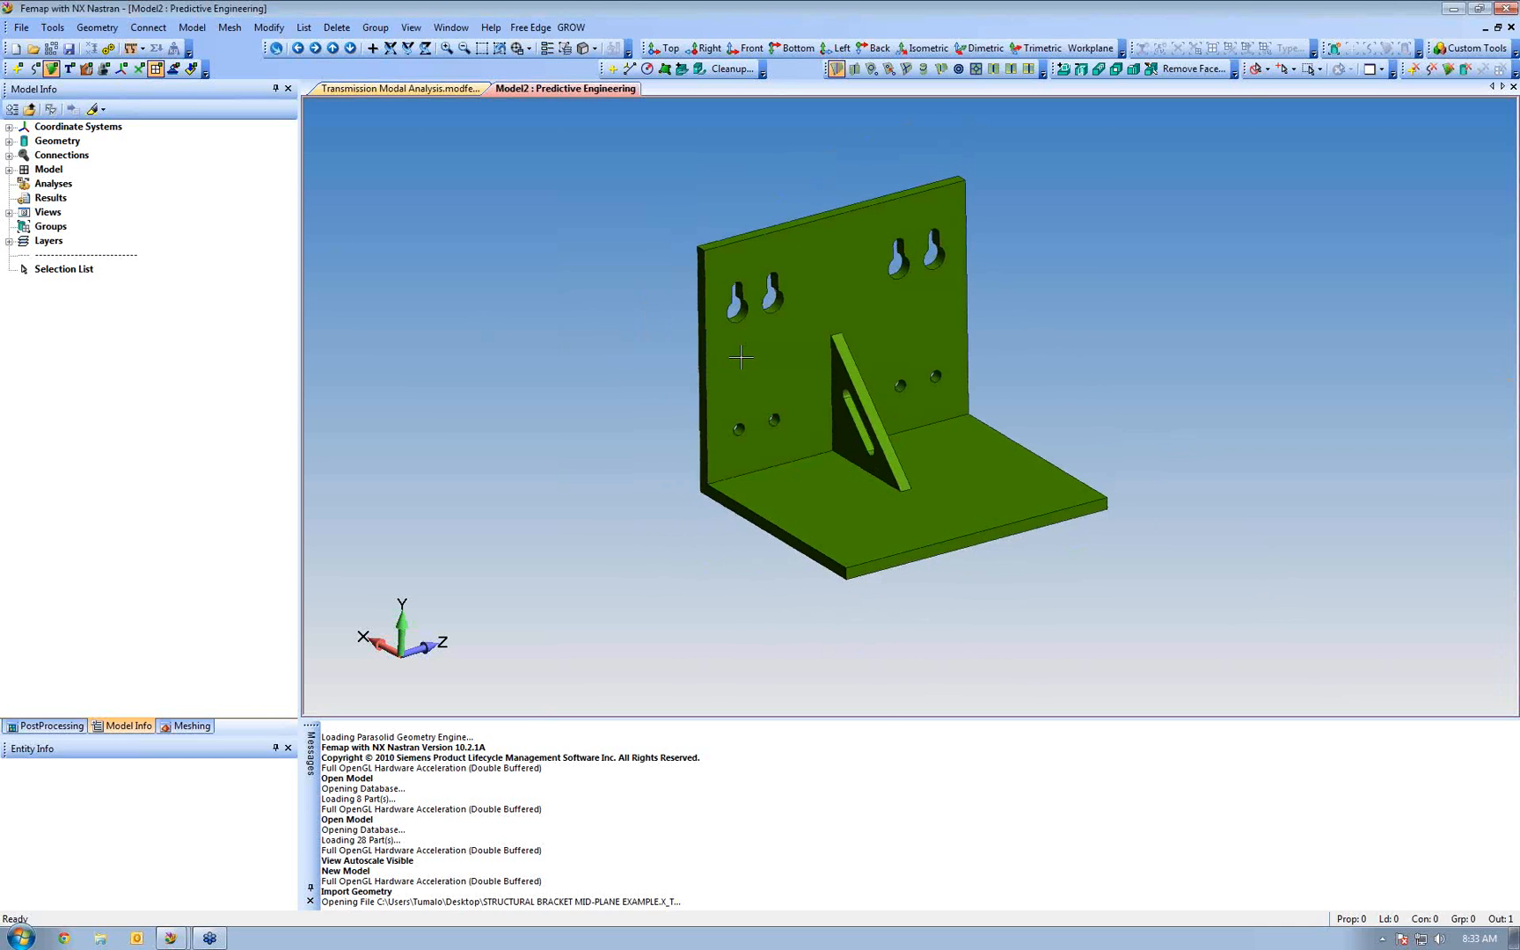
left_click(91, 31)
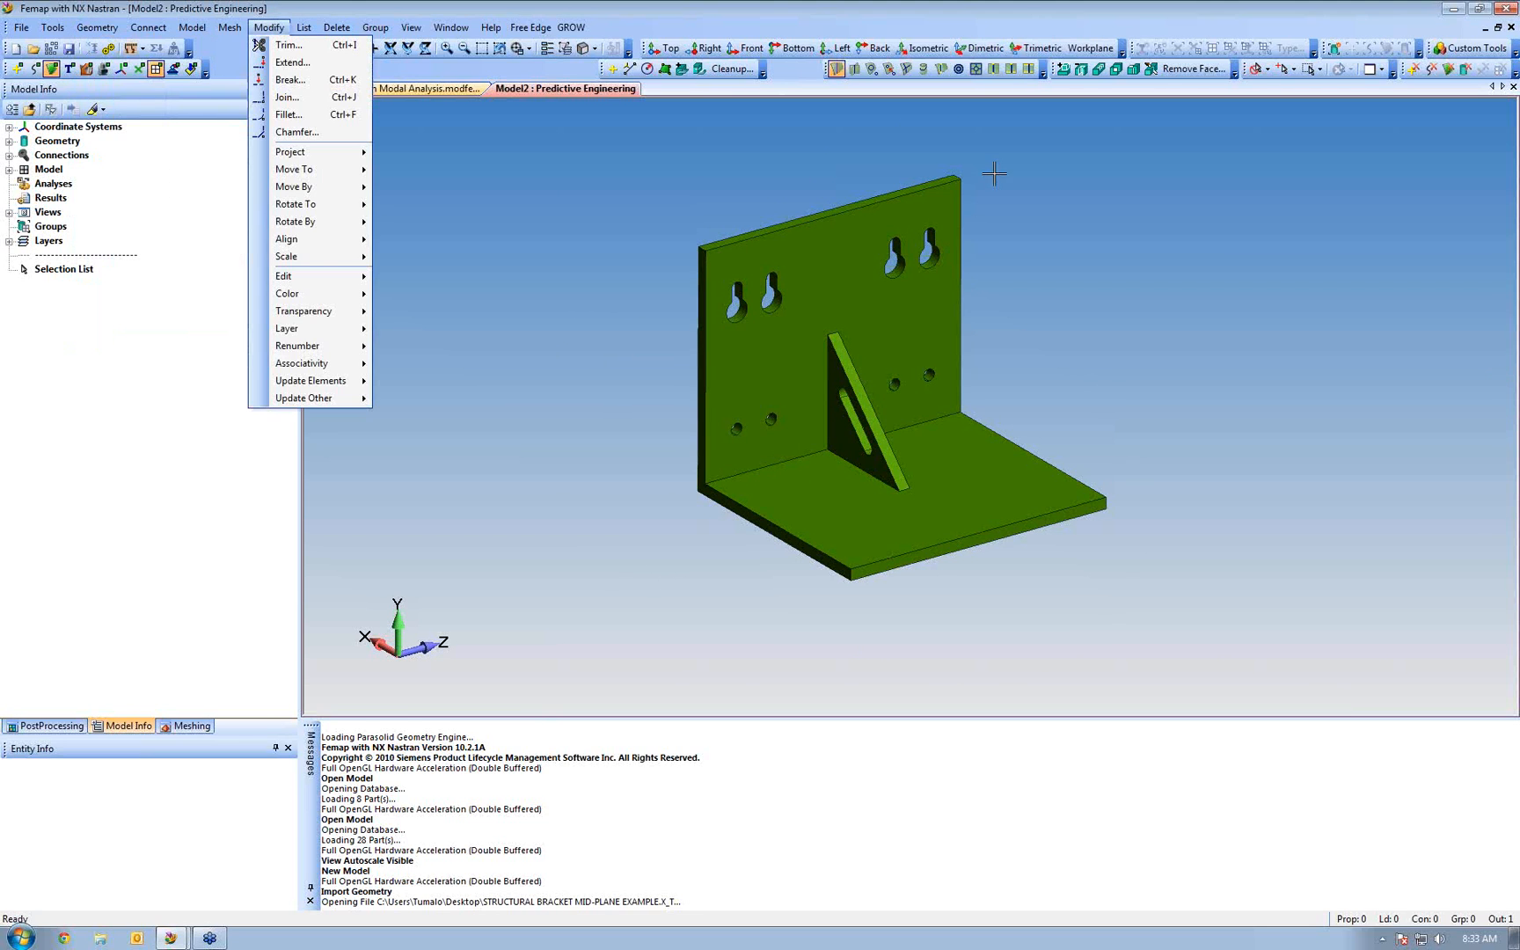
key("Escape")
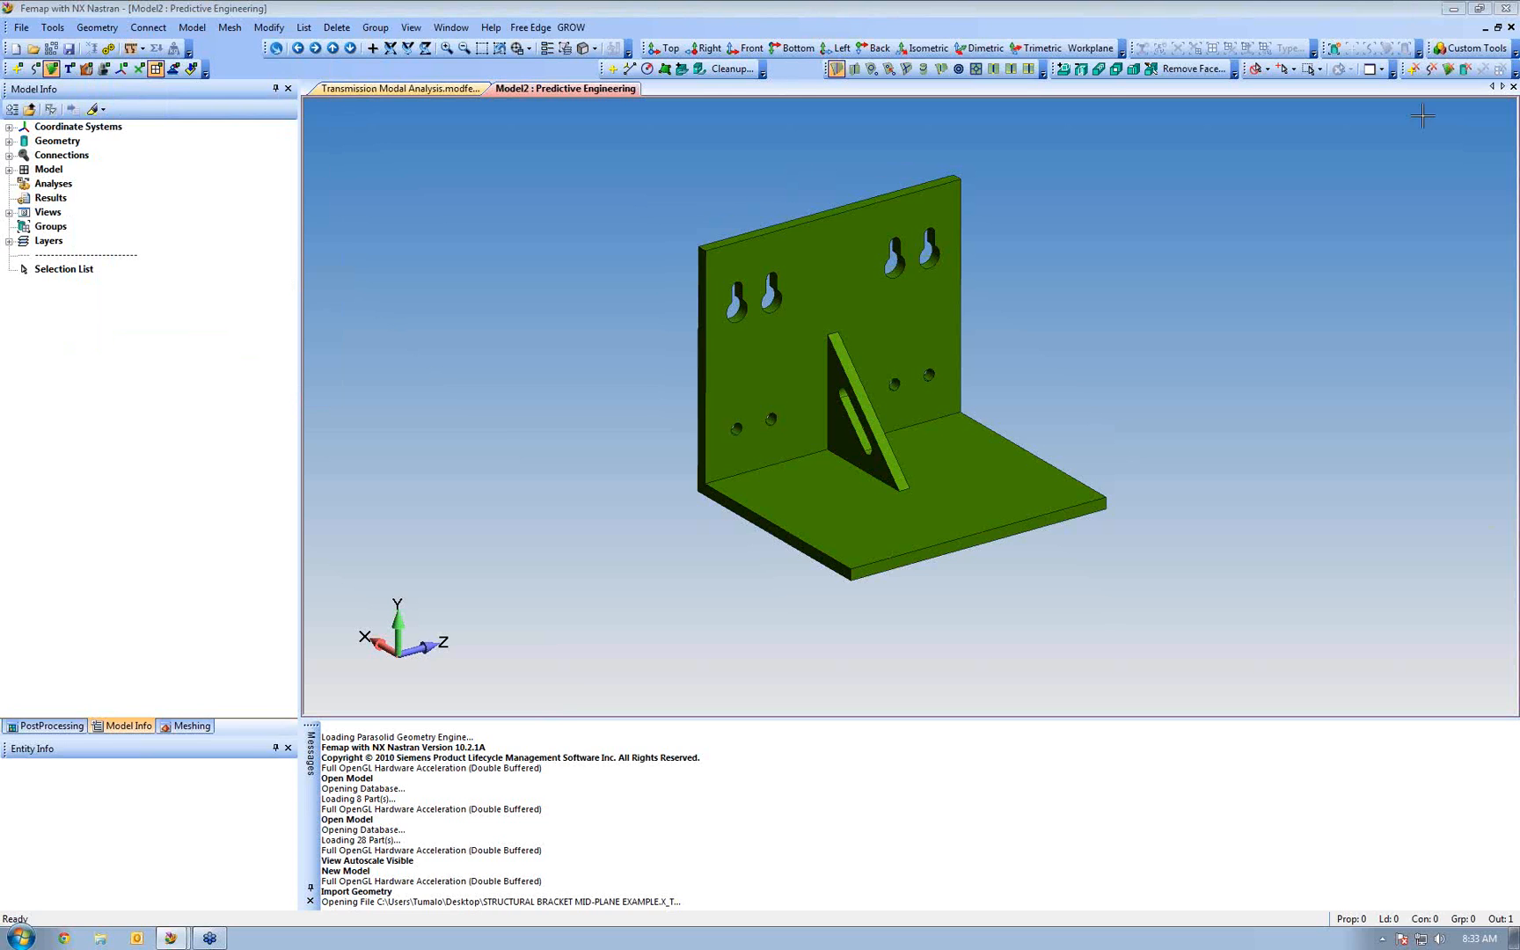
Choose all surfaces of the L-shaped plate solid for automatic mid-surface extraction, selecting them by solid
left_click(97, 27)
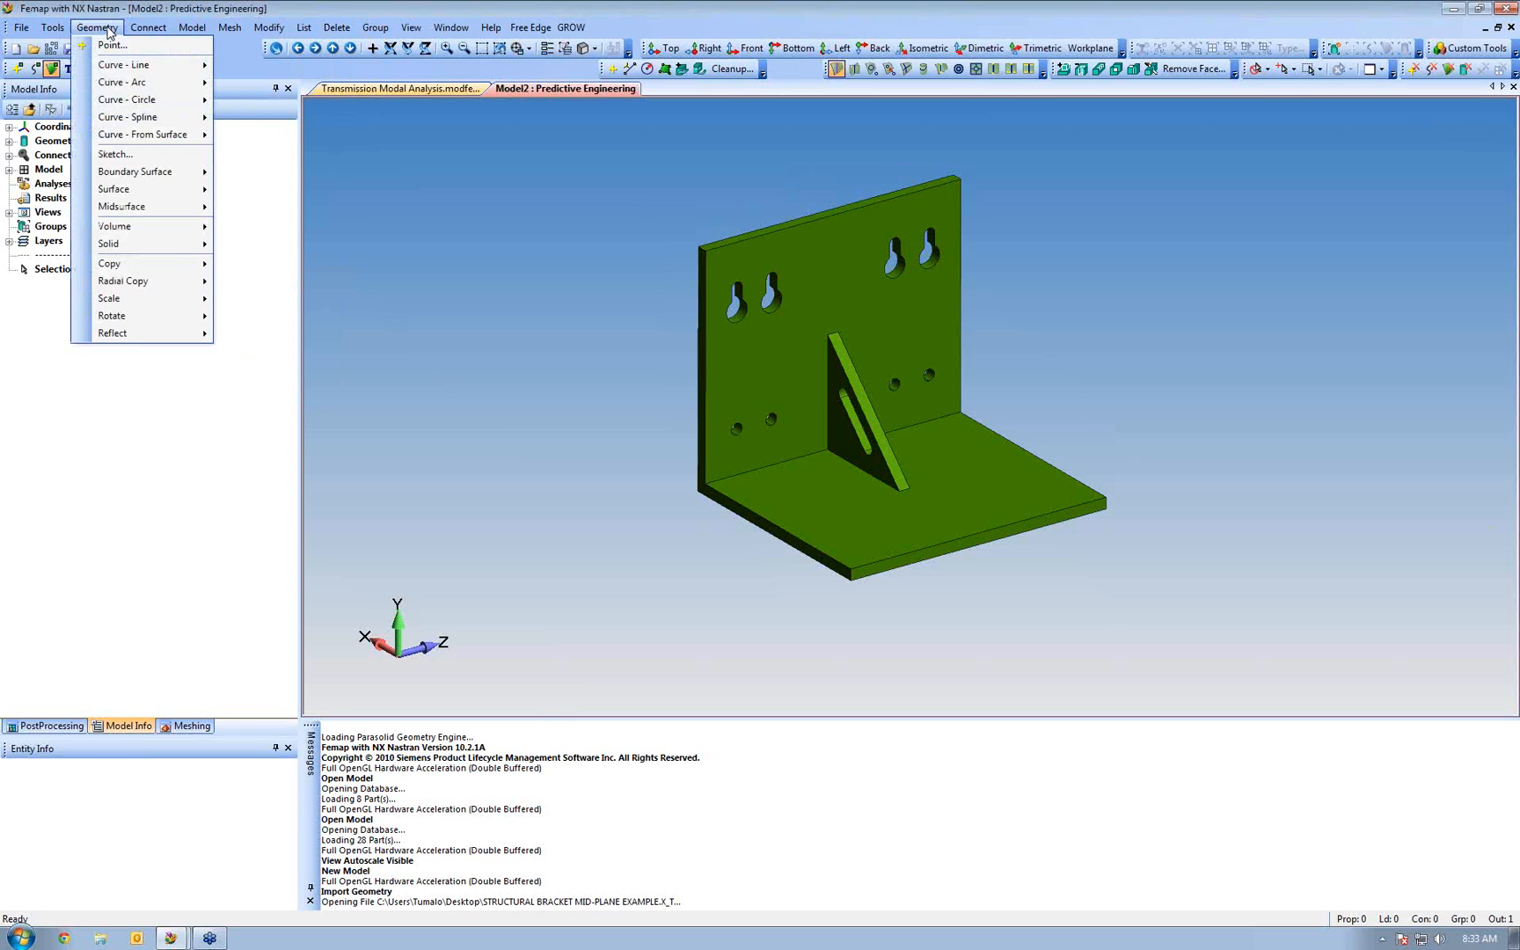
mouse_move(124, 211)
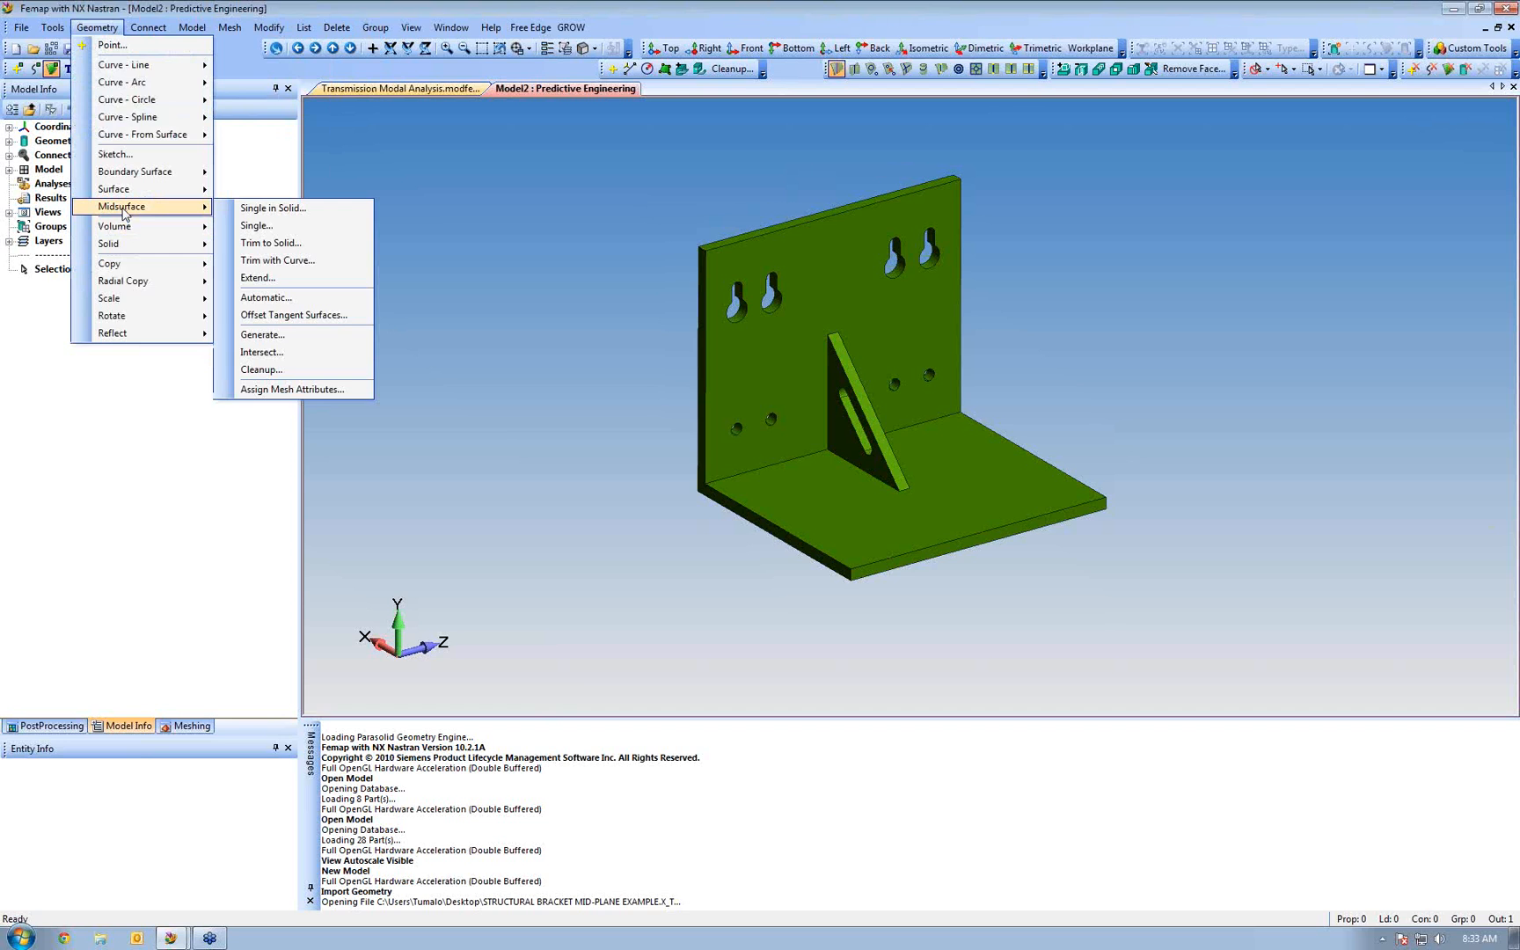
left_click(281, 297)
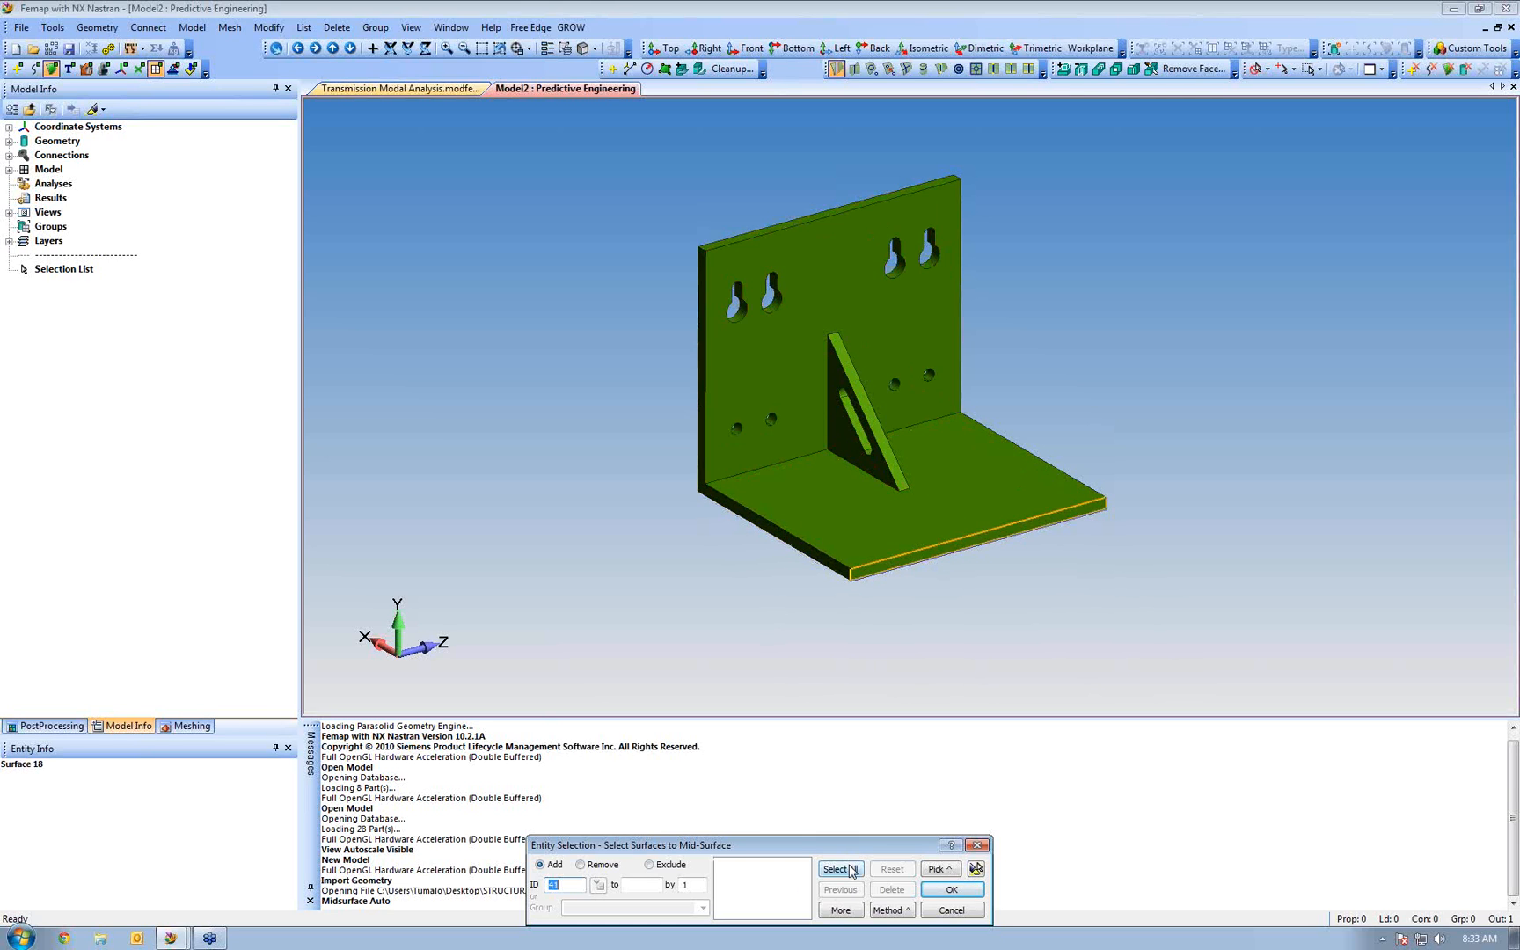
left_click(891, 910)
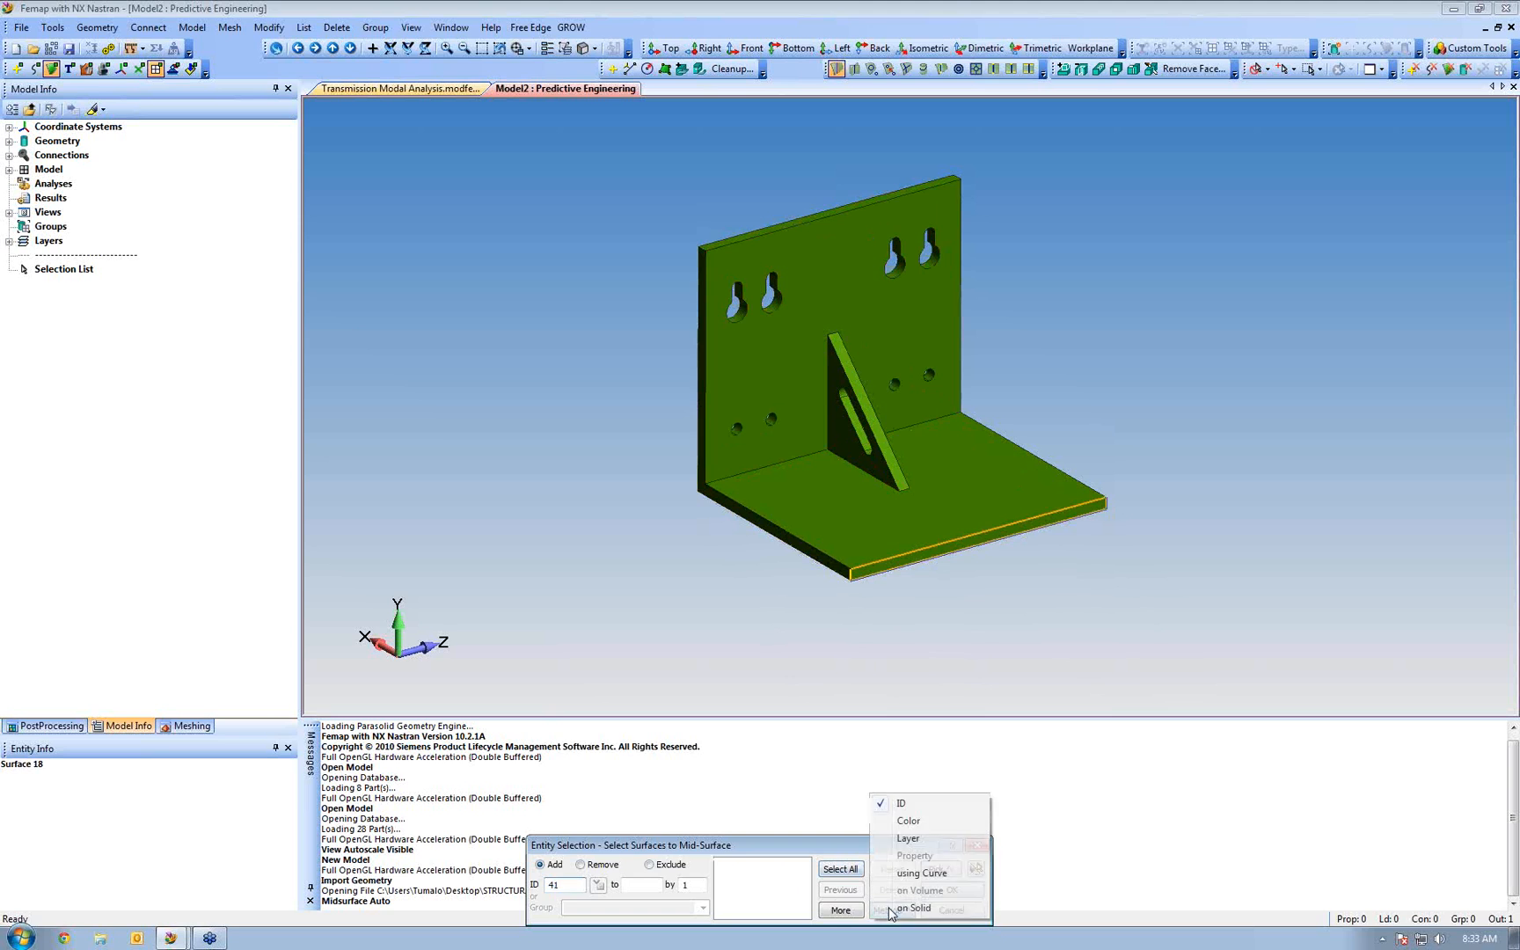
left_click(946, 844)
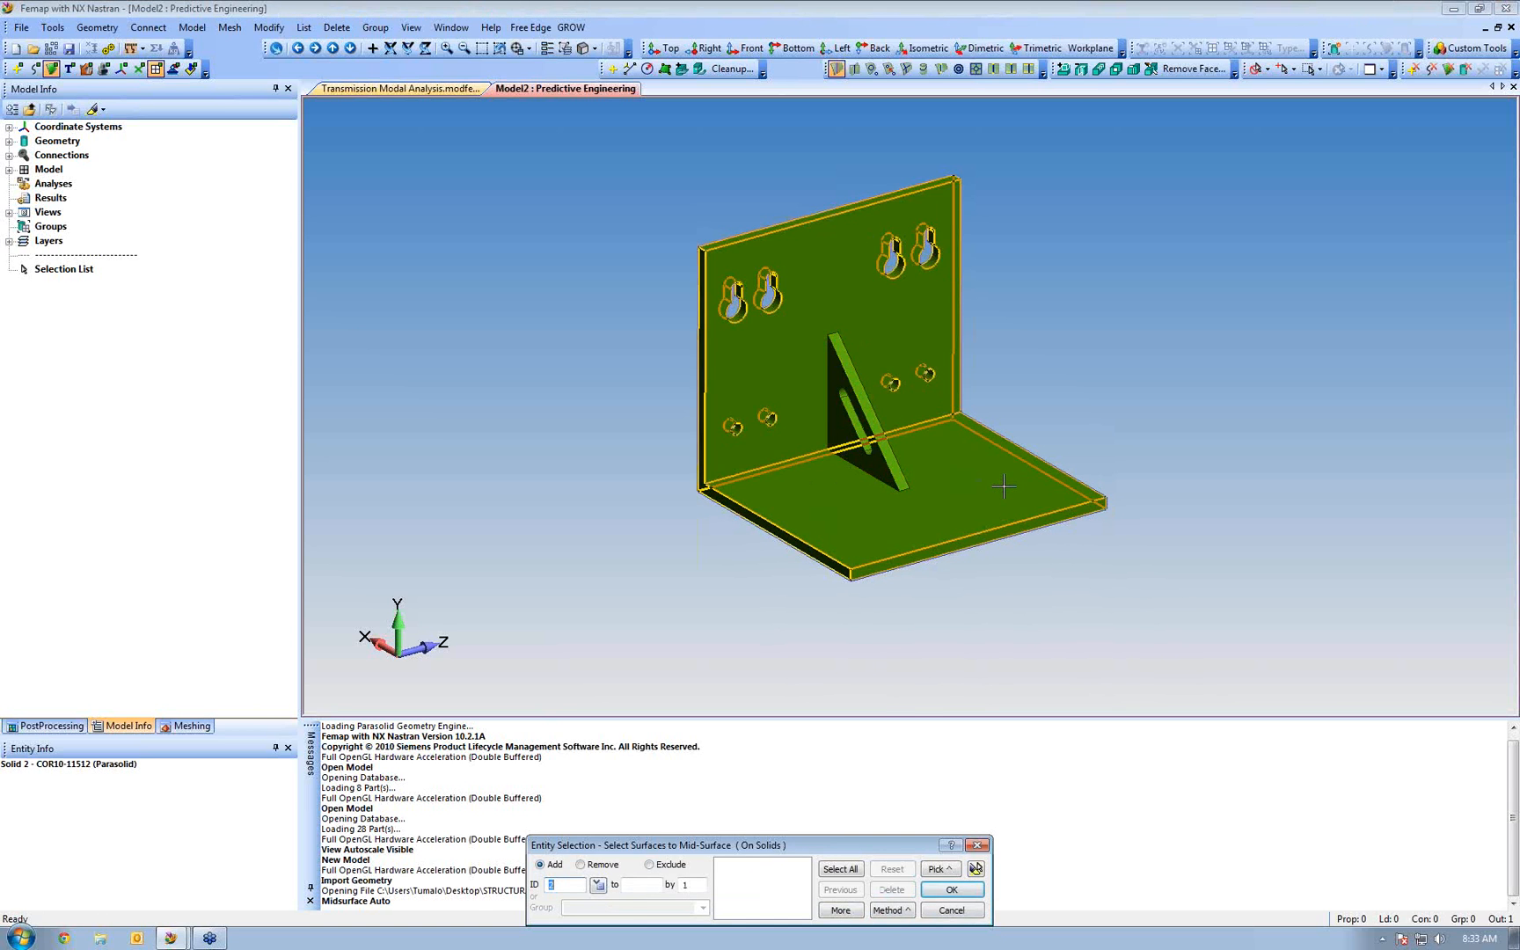
left_click(975, 869)
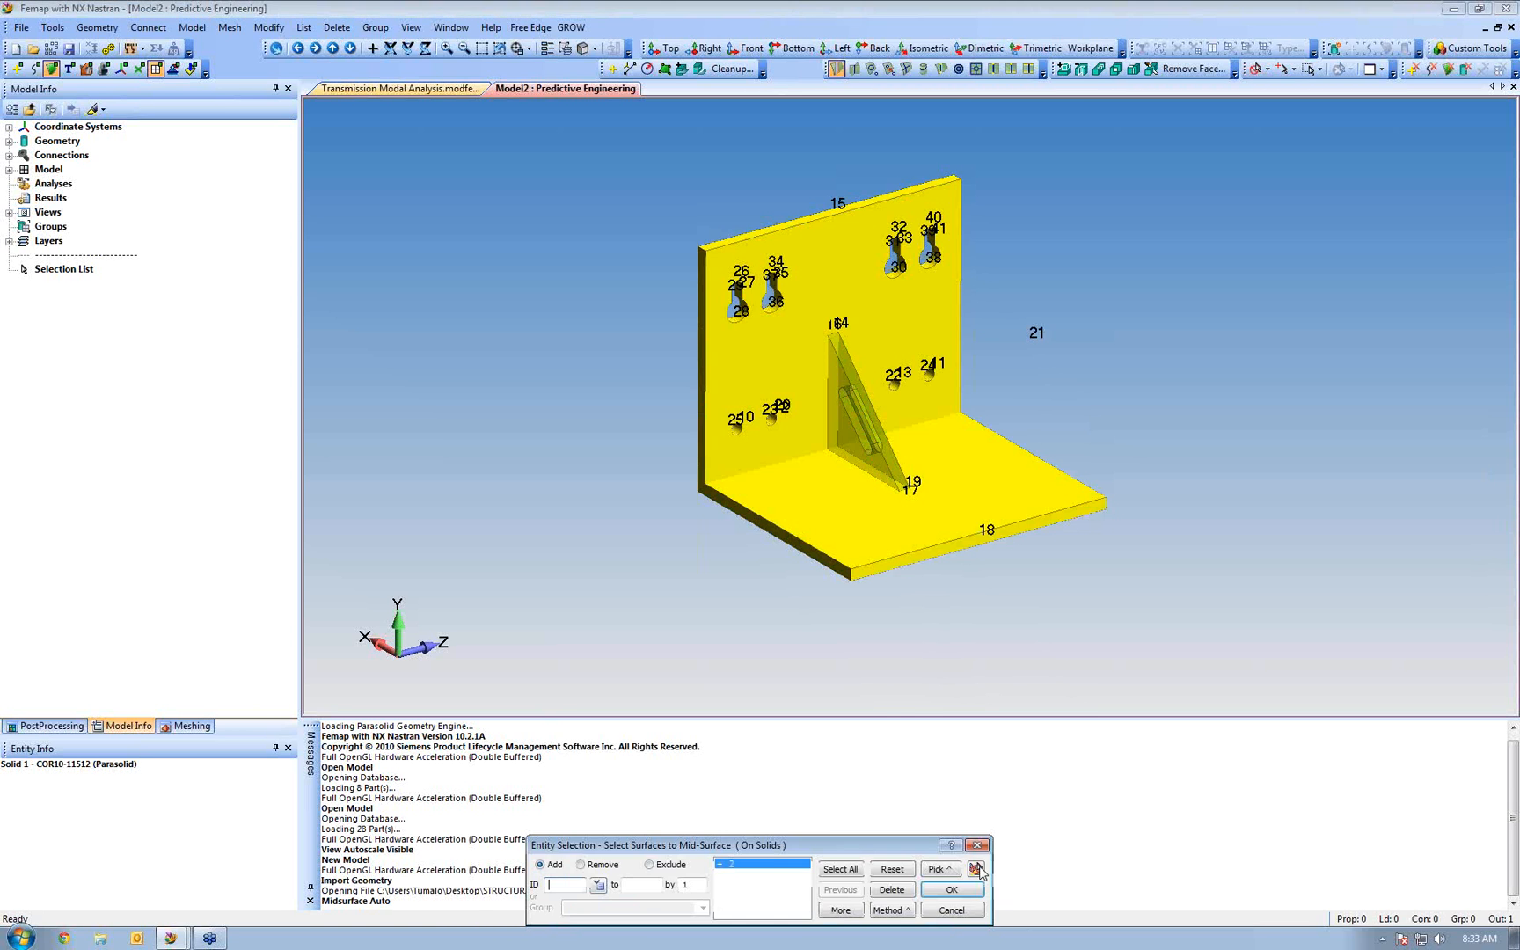
left_click(967, 890)
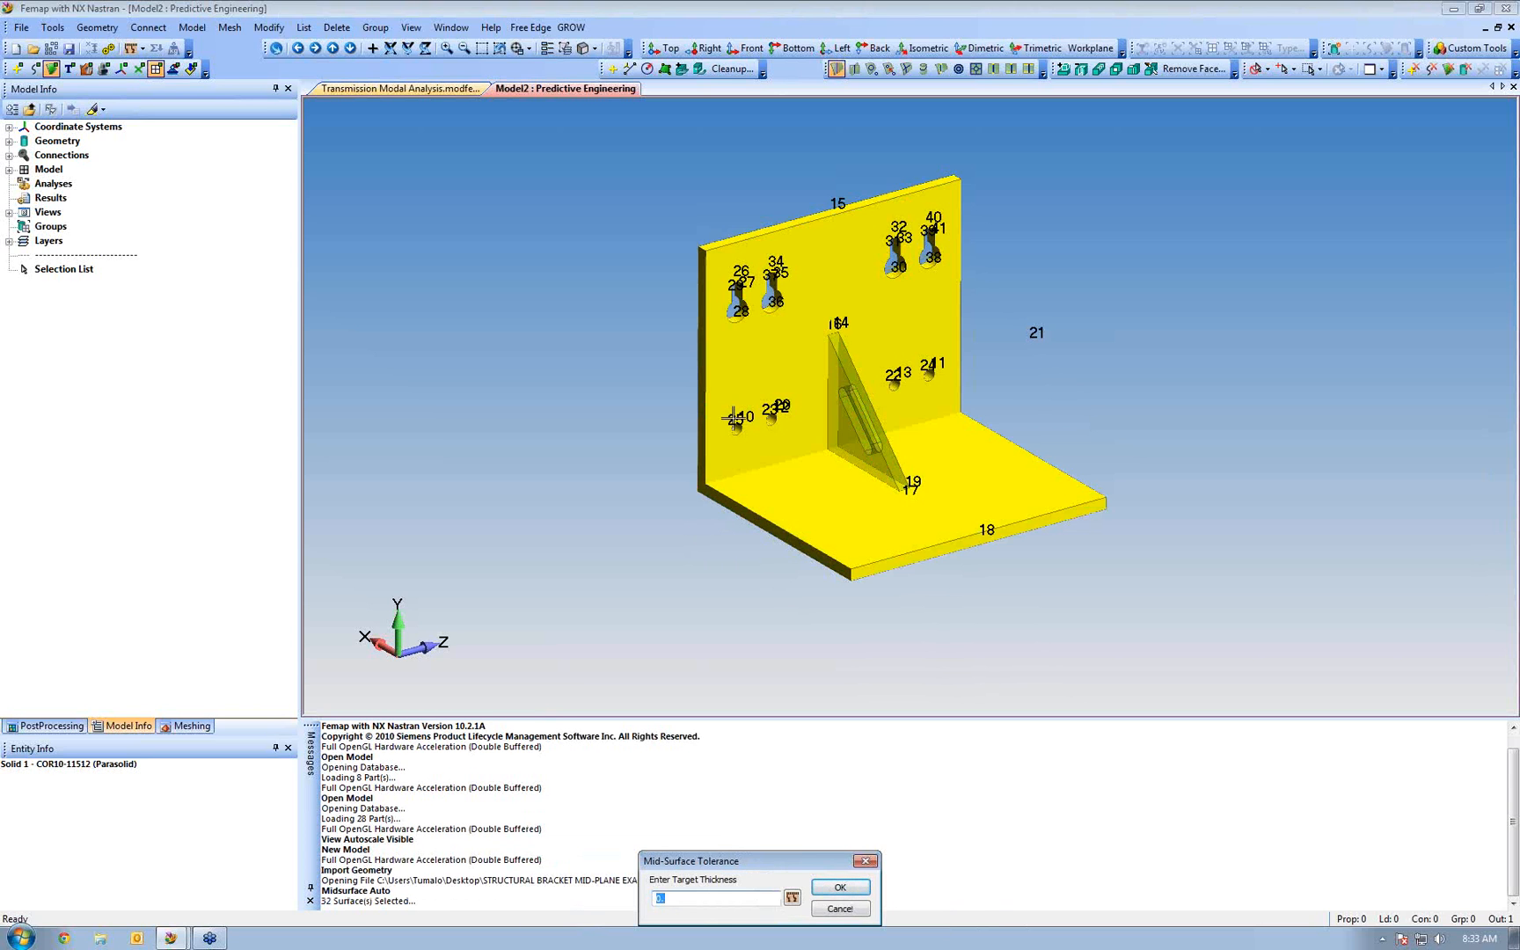
Set the target thickness by measuring through a small hole in the upright plate, snapping to points, and generate the mid-surfaces
scroll(733, 418, "up", 5)
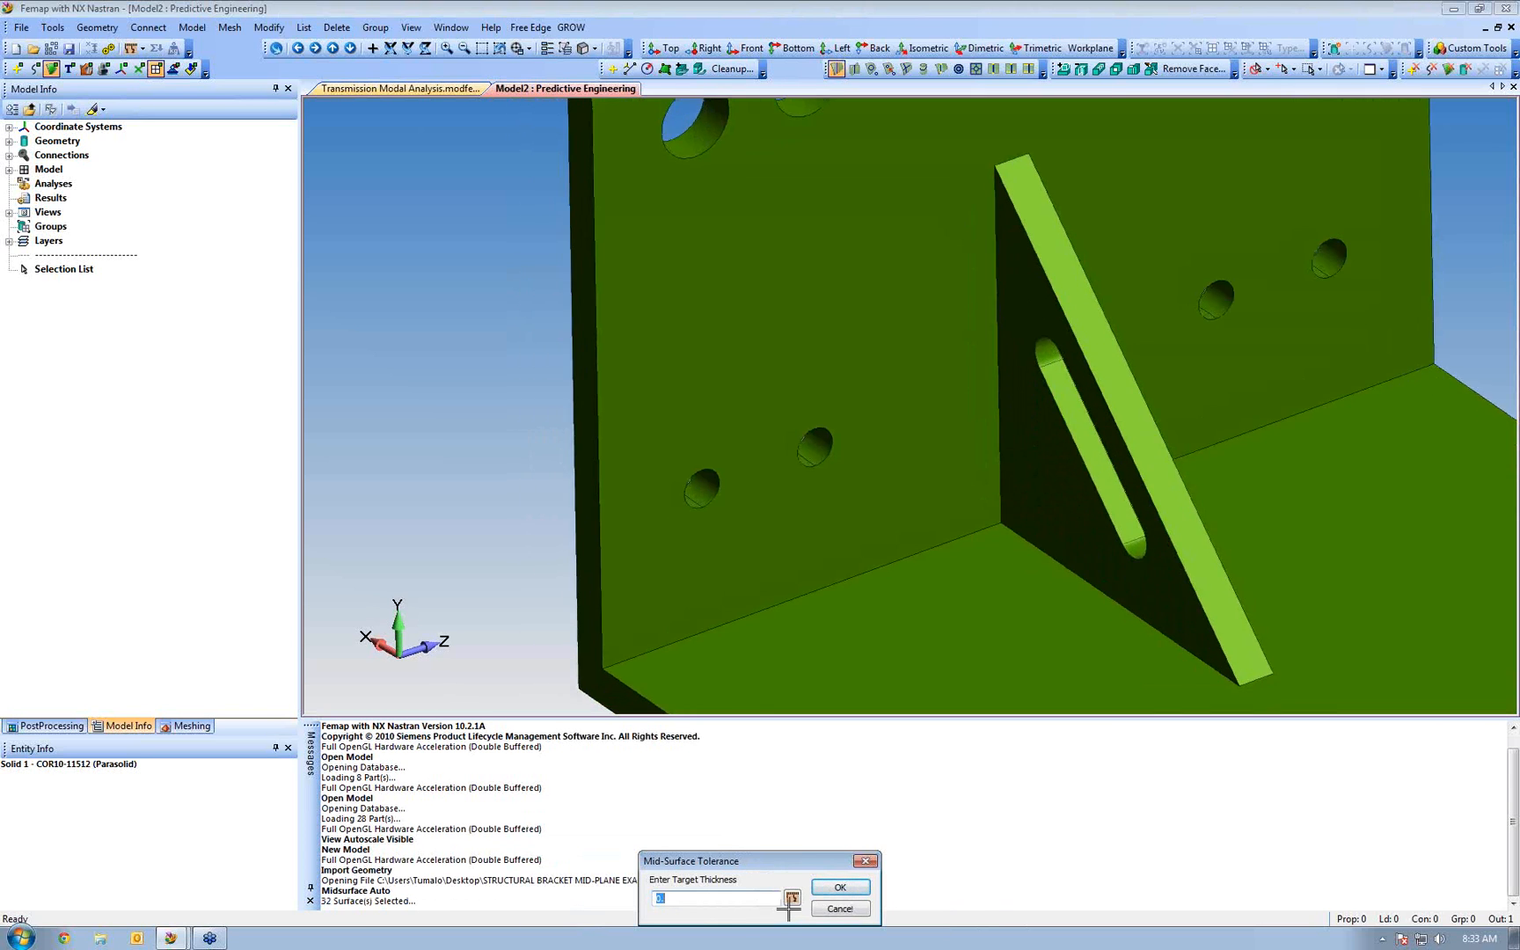
left_click(792, 898)
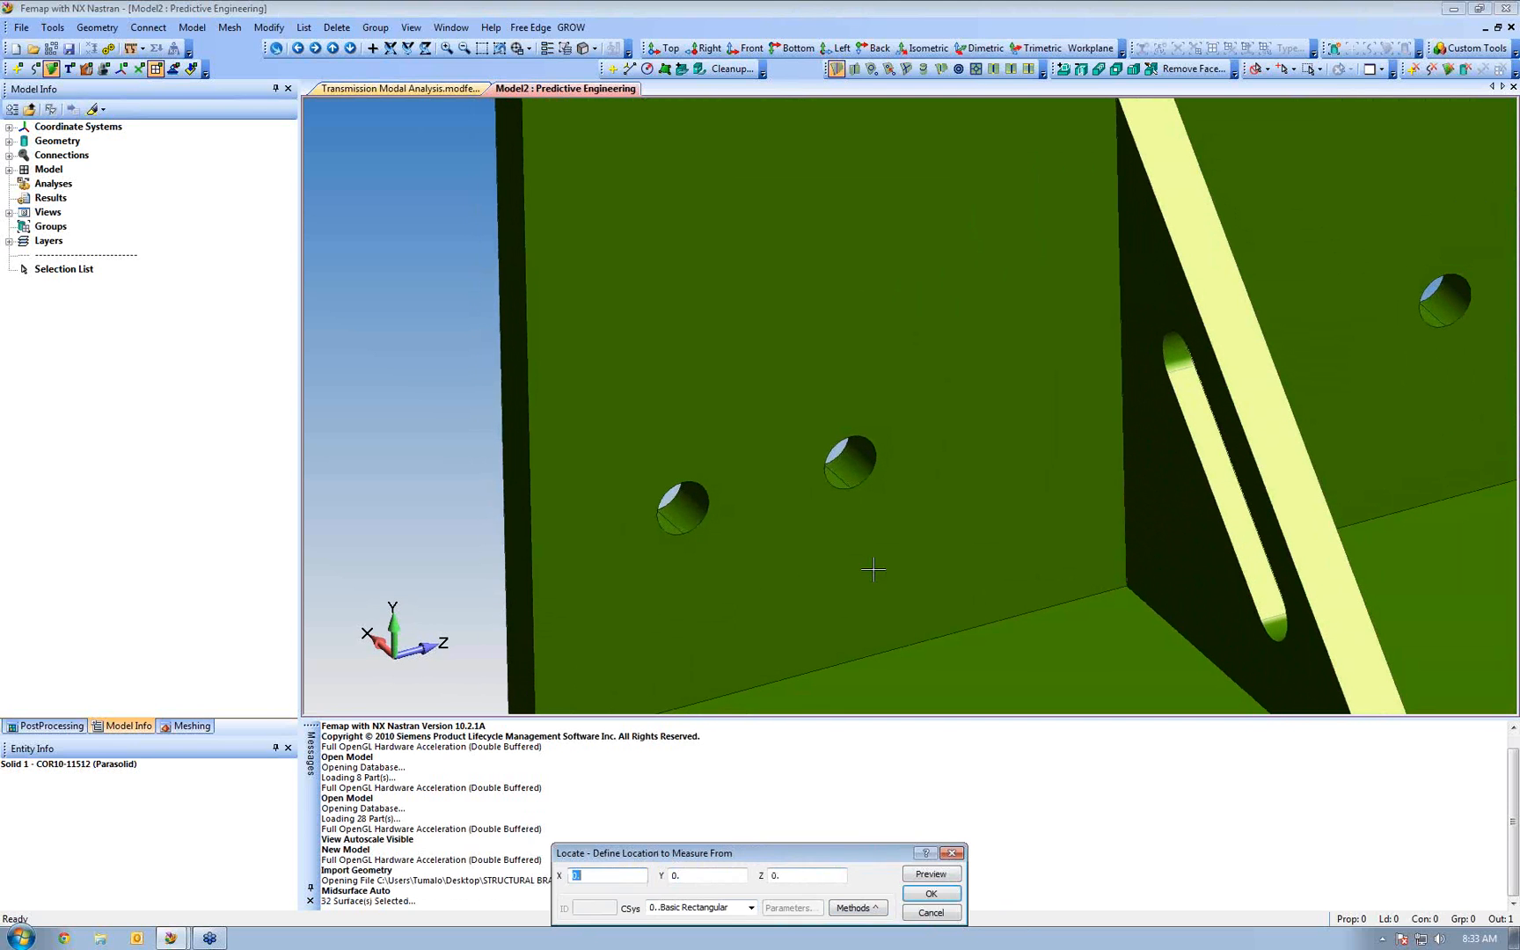
scroll(844, 556, "up", 1)
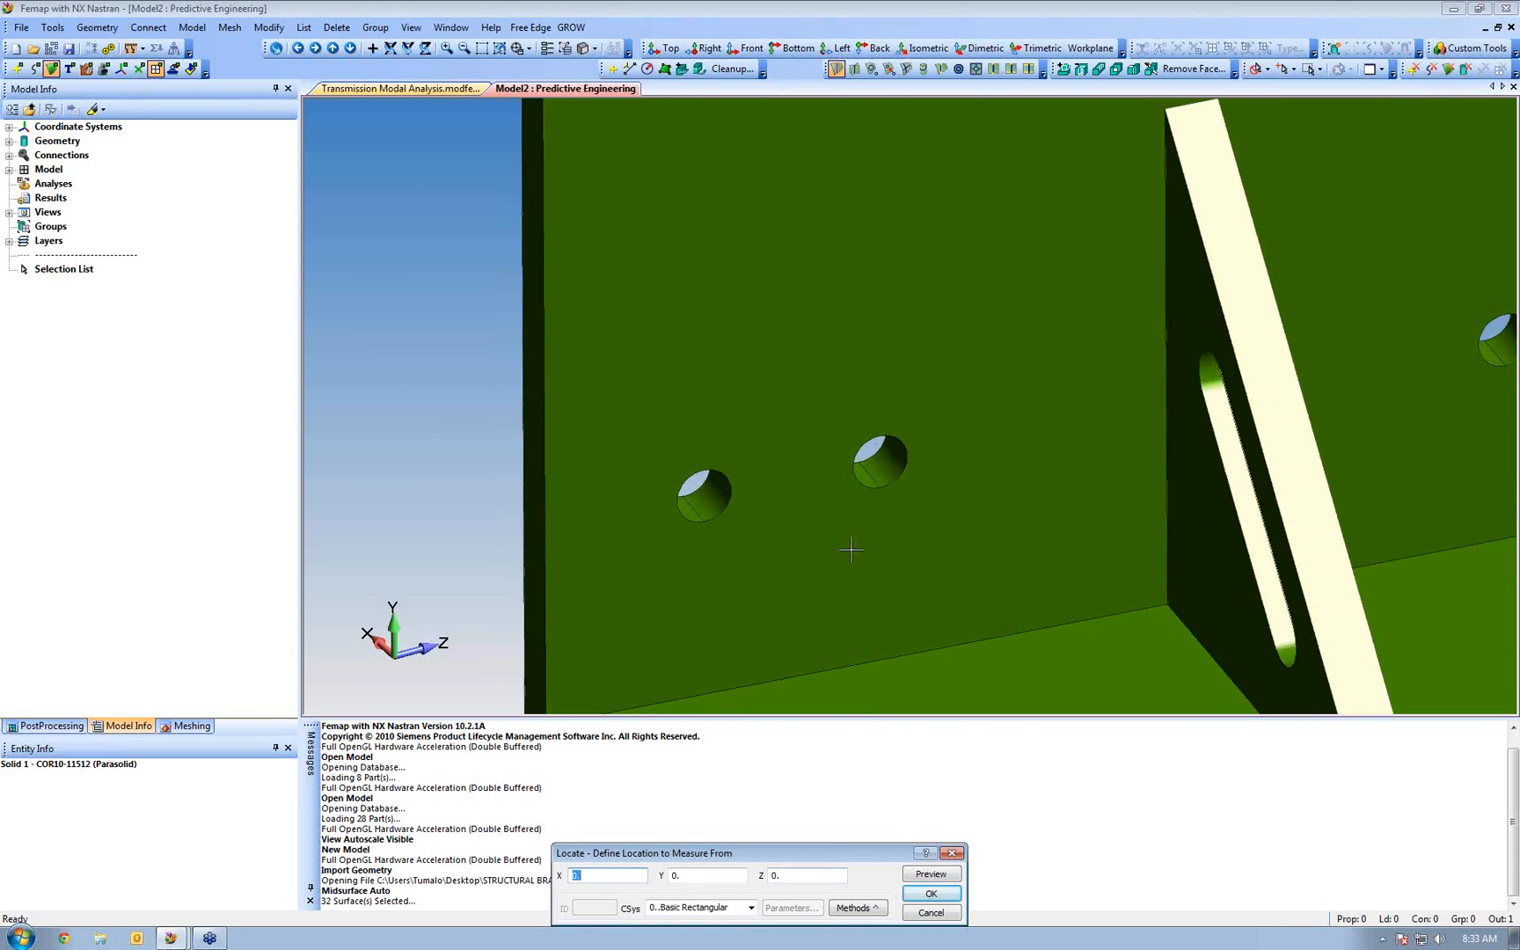
middle_click_drag(850, 550, 887, 471)
right_click(887, 471)
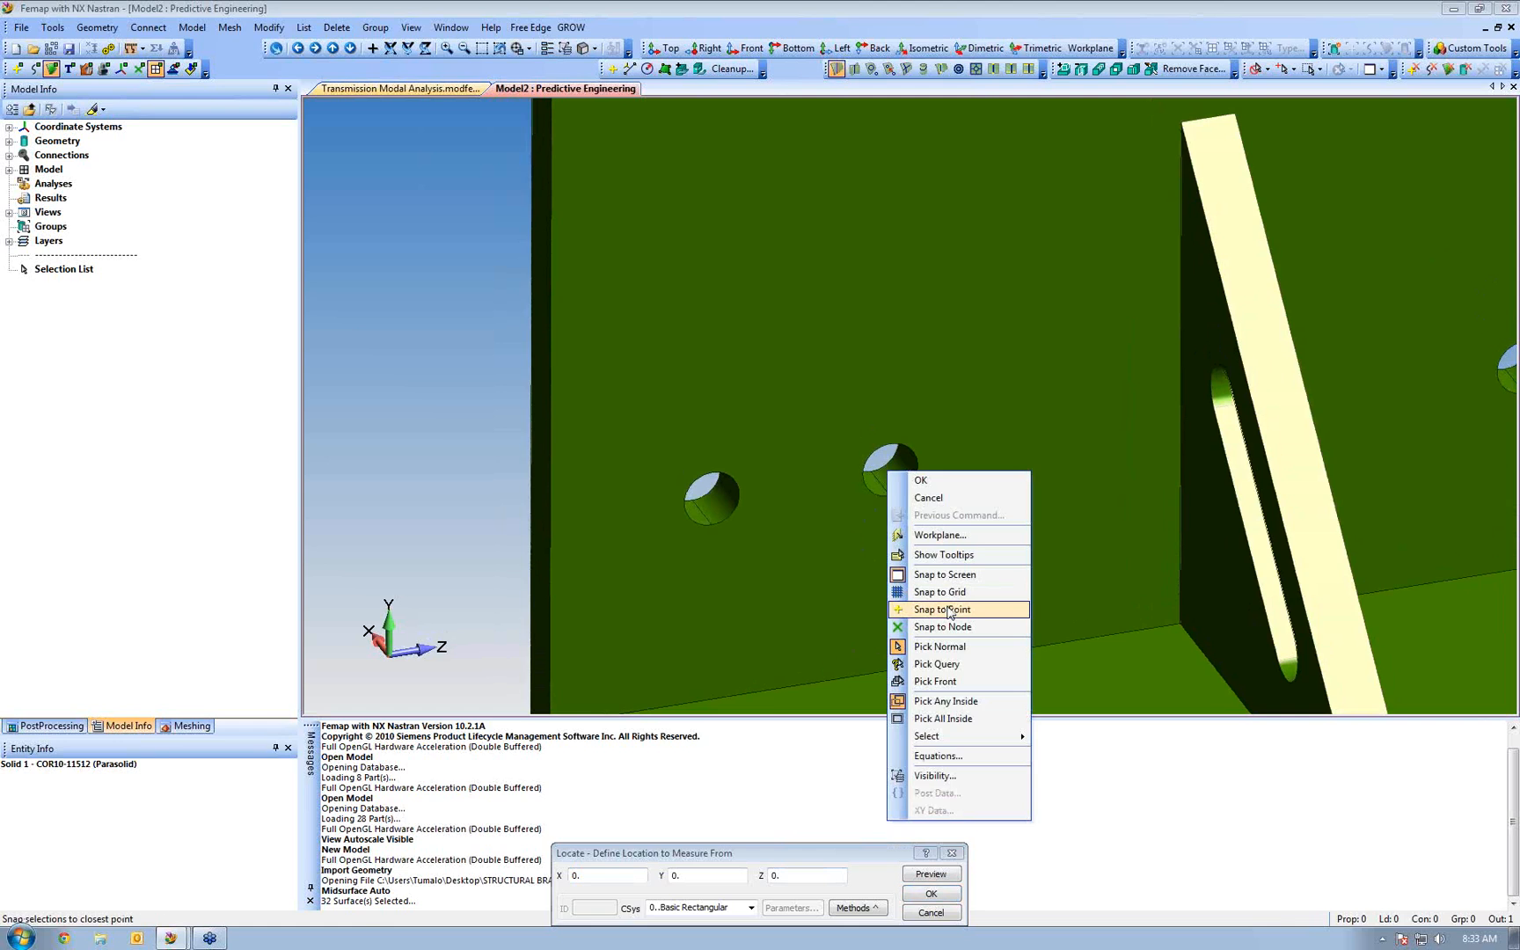
left_click(929, 609)
left_click(883, 472)
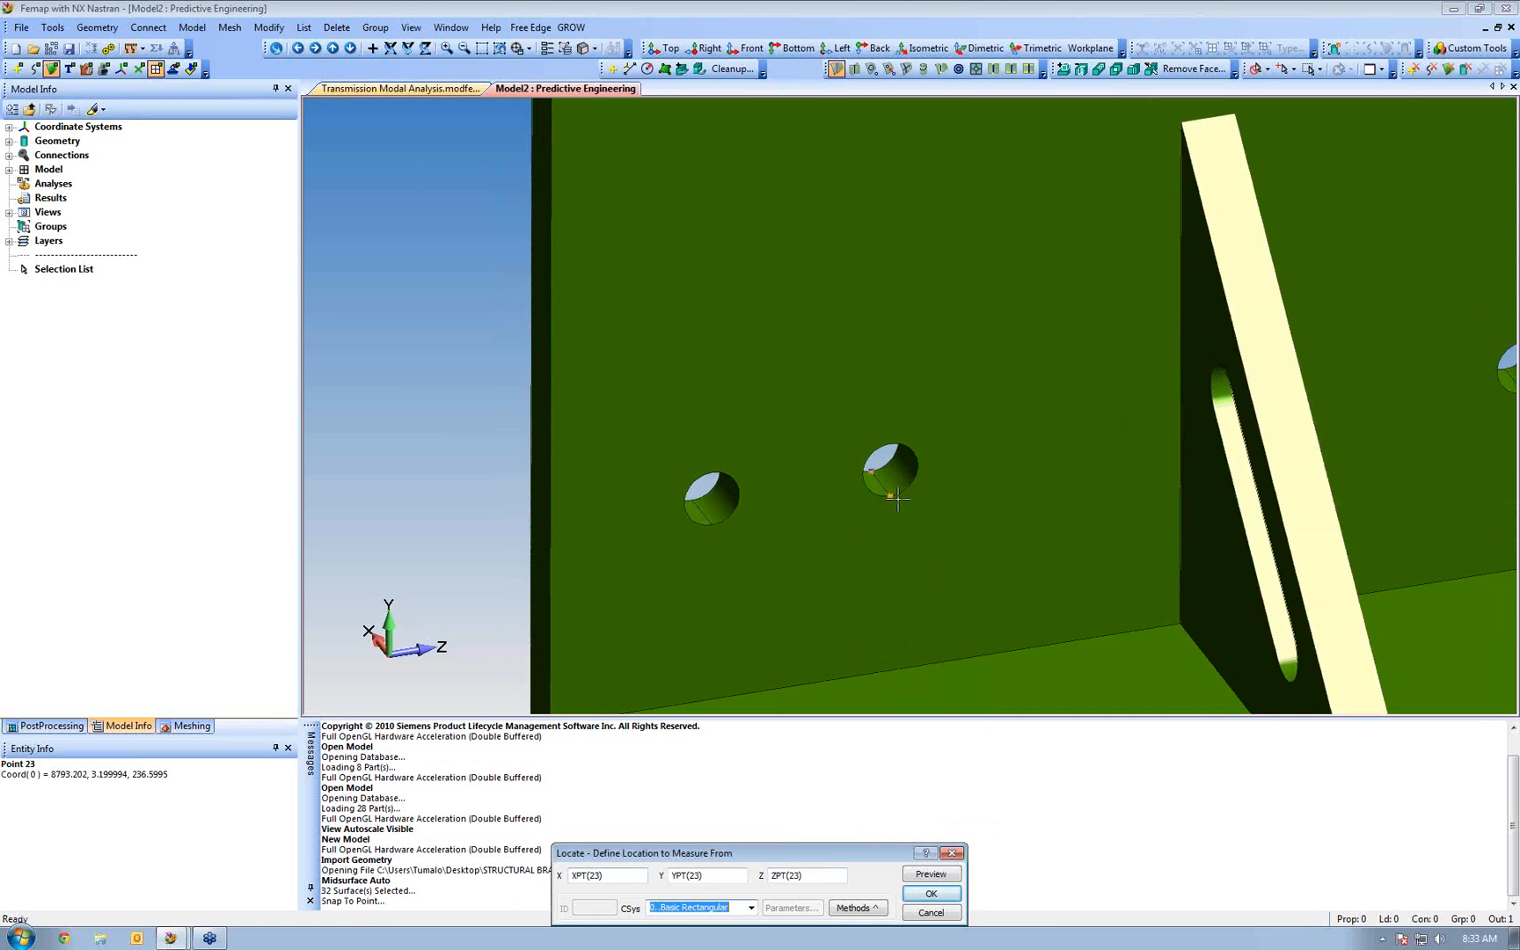
left_click(930, 893)
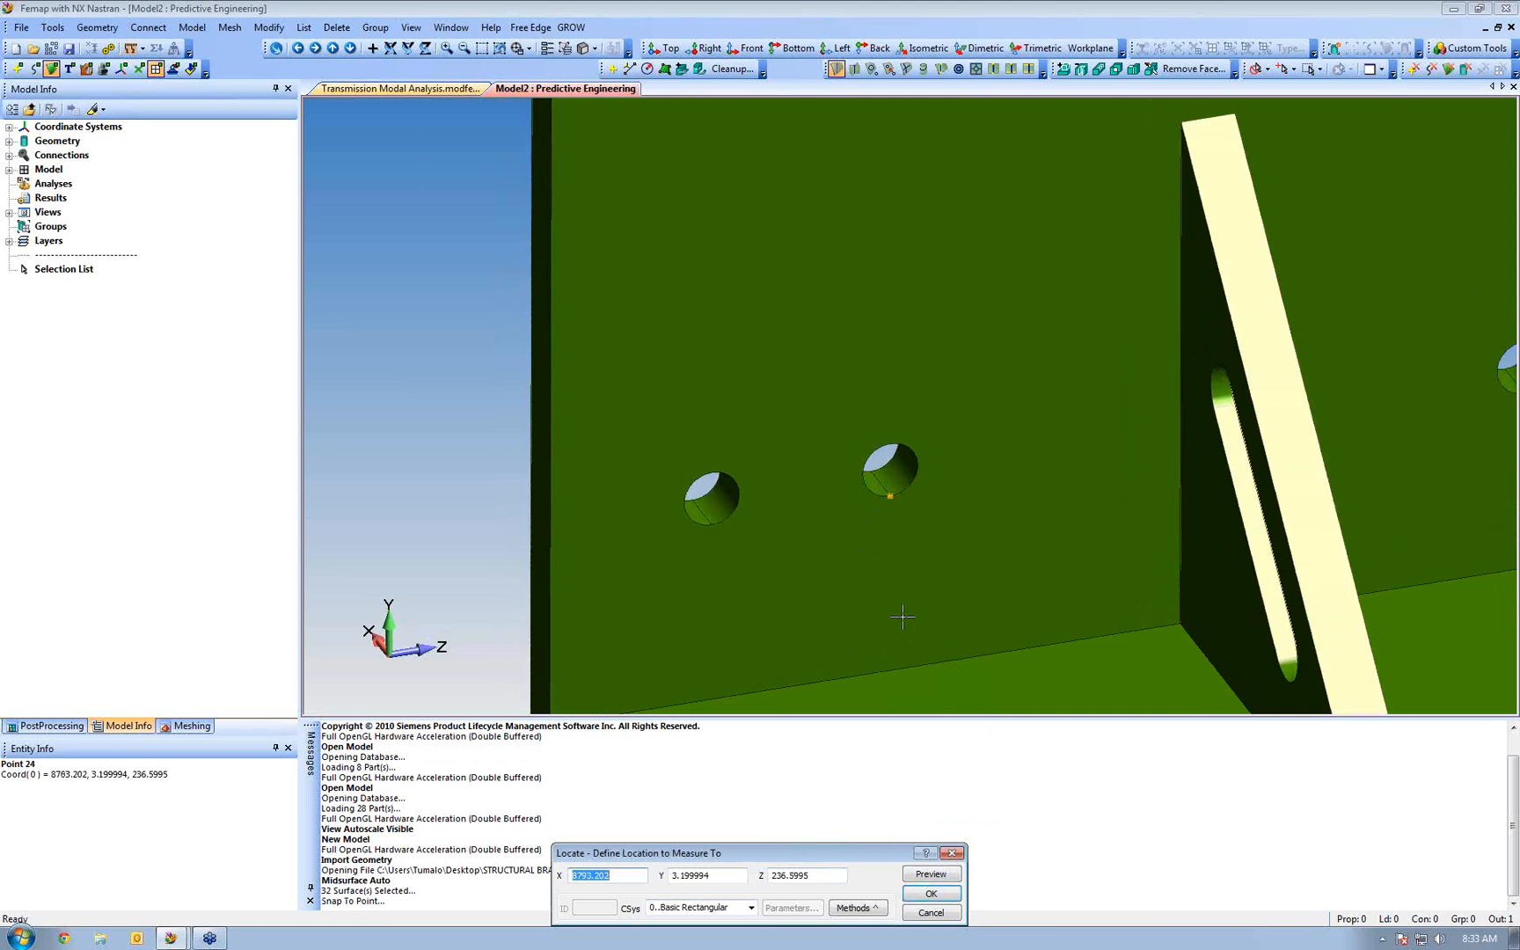
left_click(890, 528)
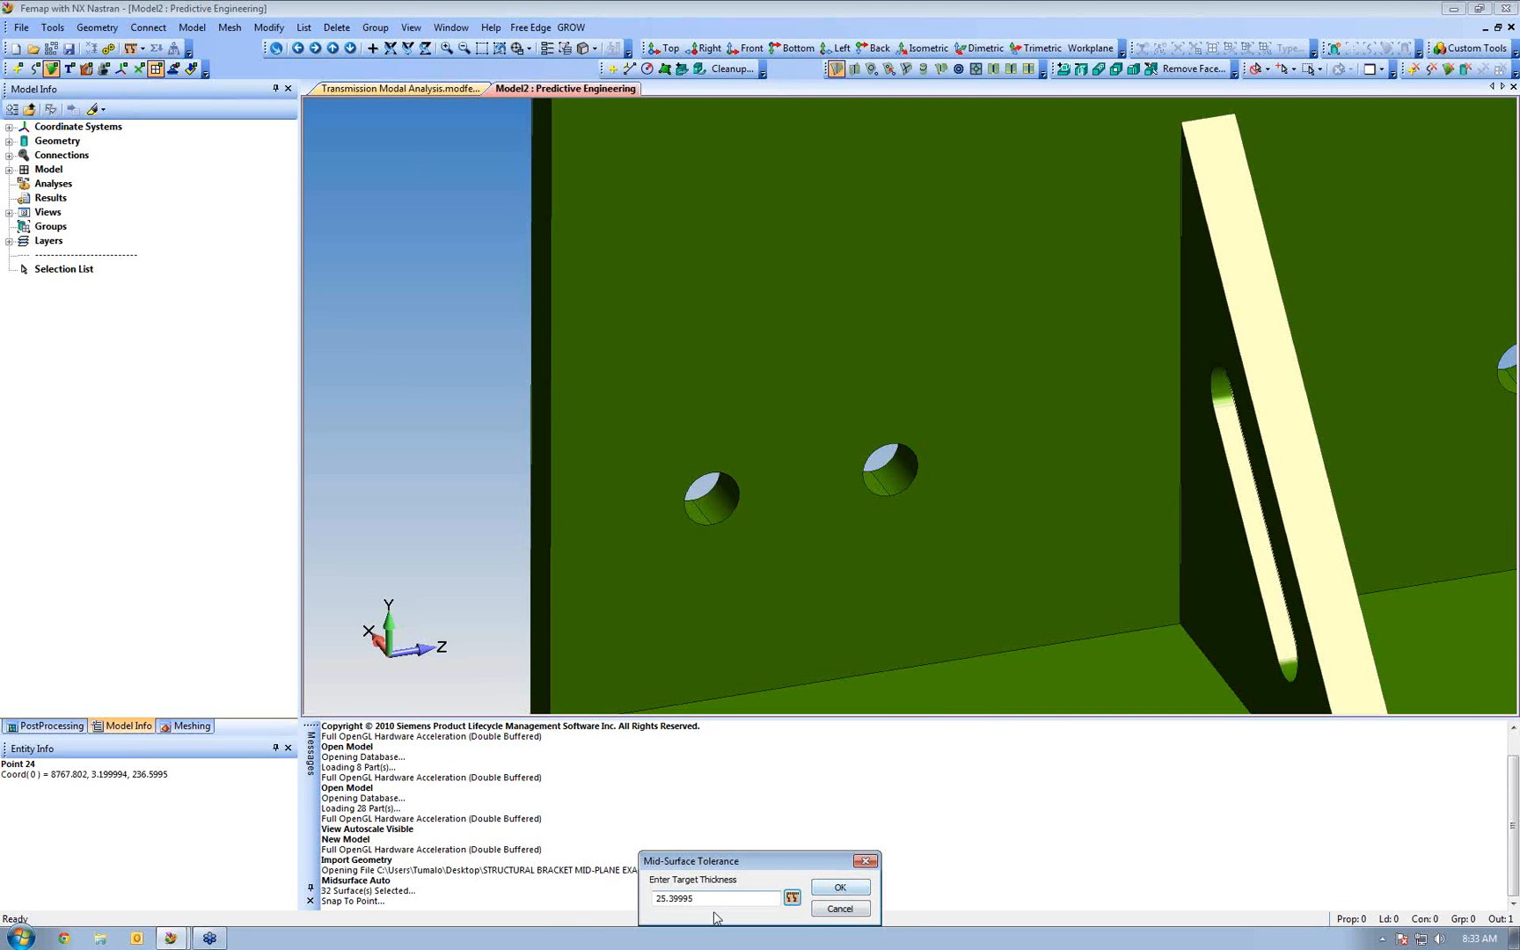
left_click(837, 887)
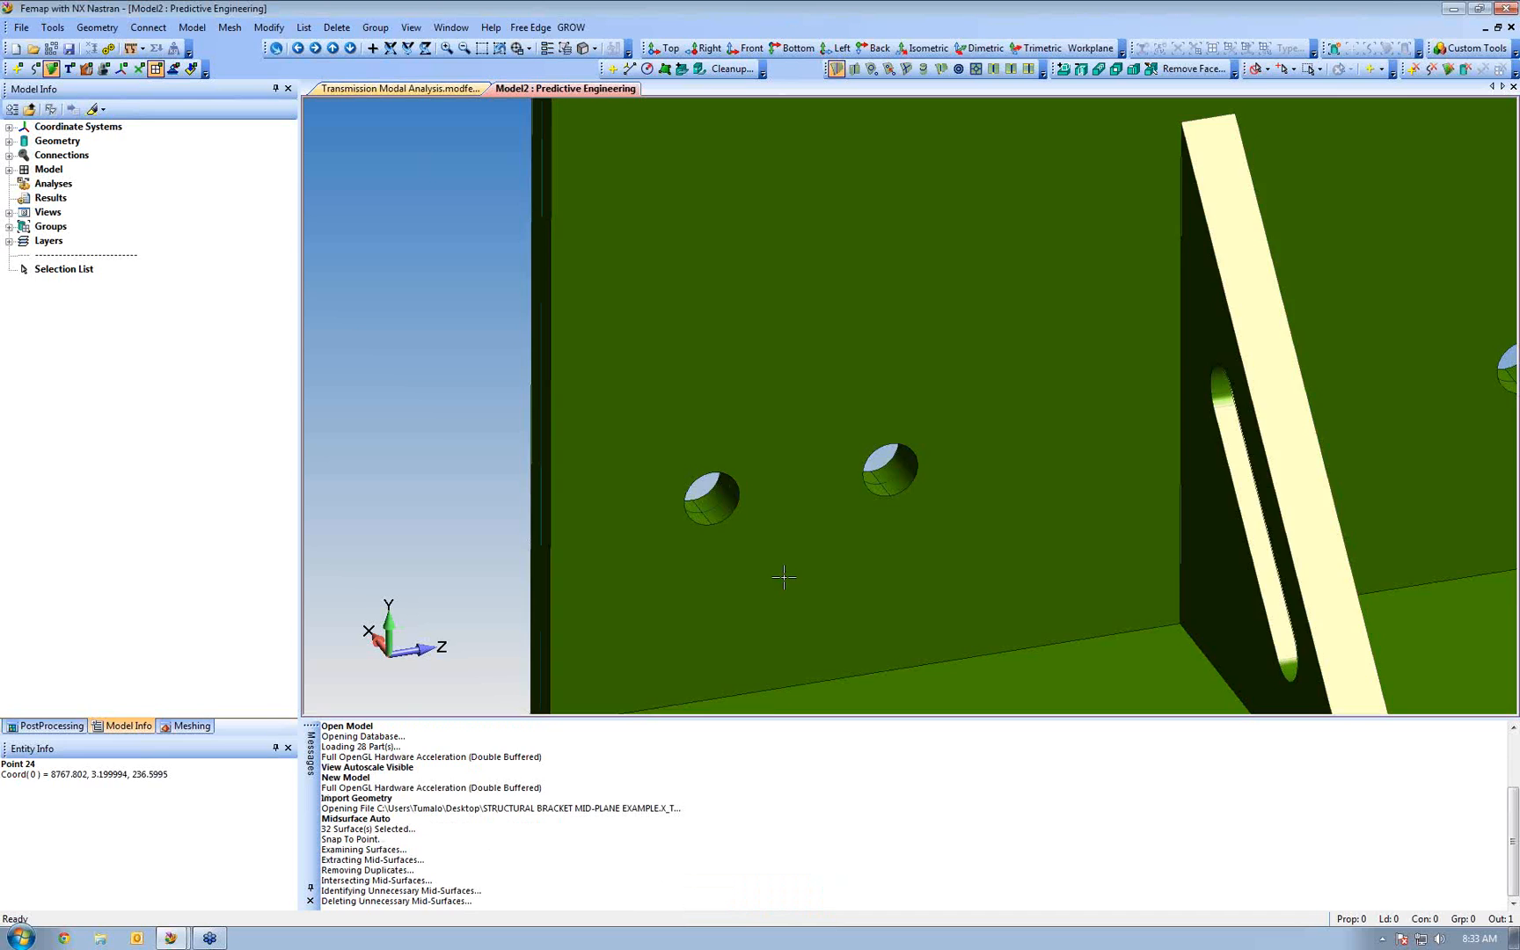
List the model's geometry entities and inspect the bracket with its extracted mid-surfaces
scroll(777, 607, "down", 3)
scroll(774, 605, "down", 3)
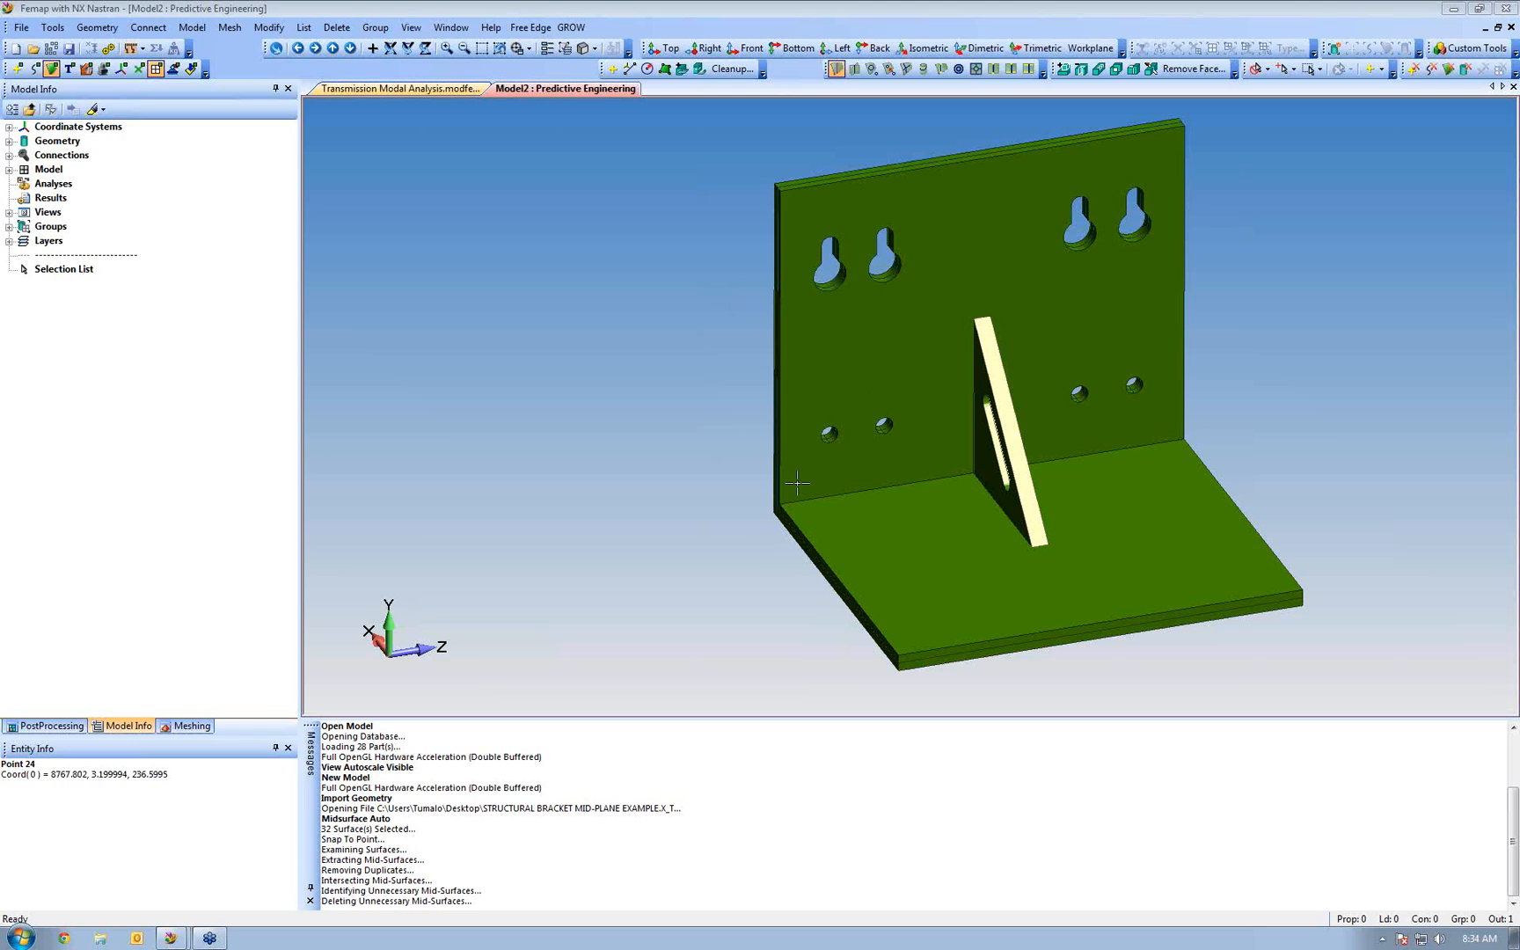
left_click(10, 142)
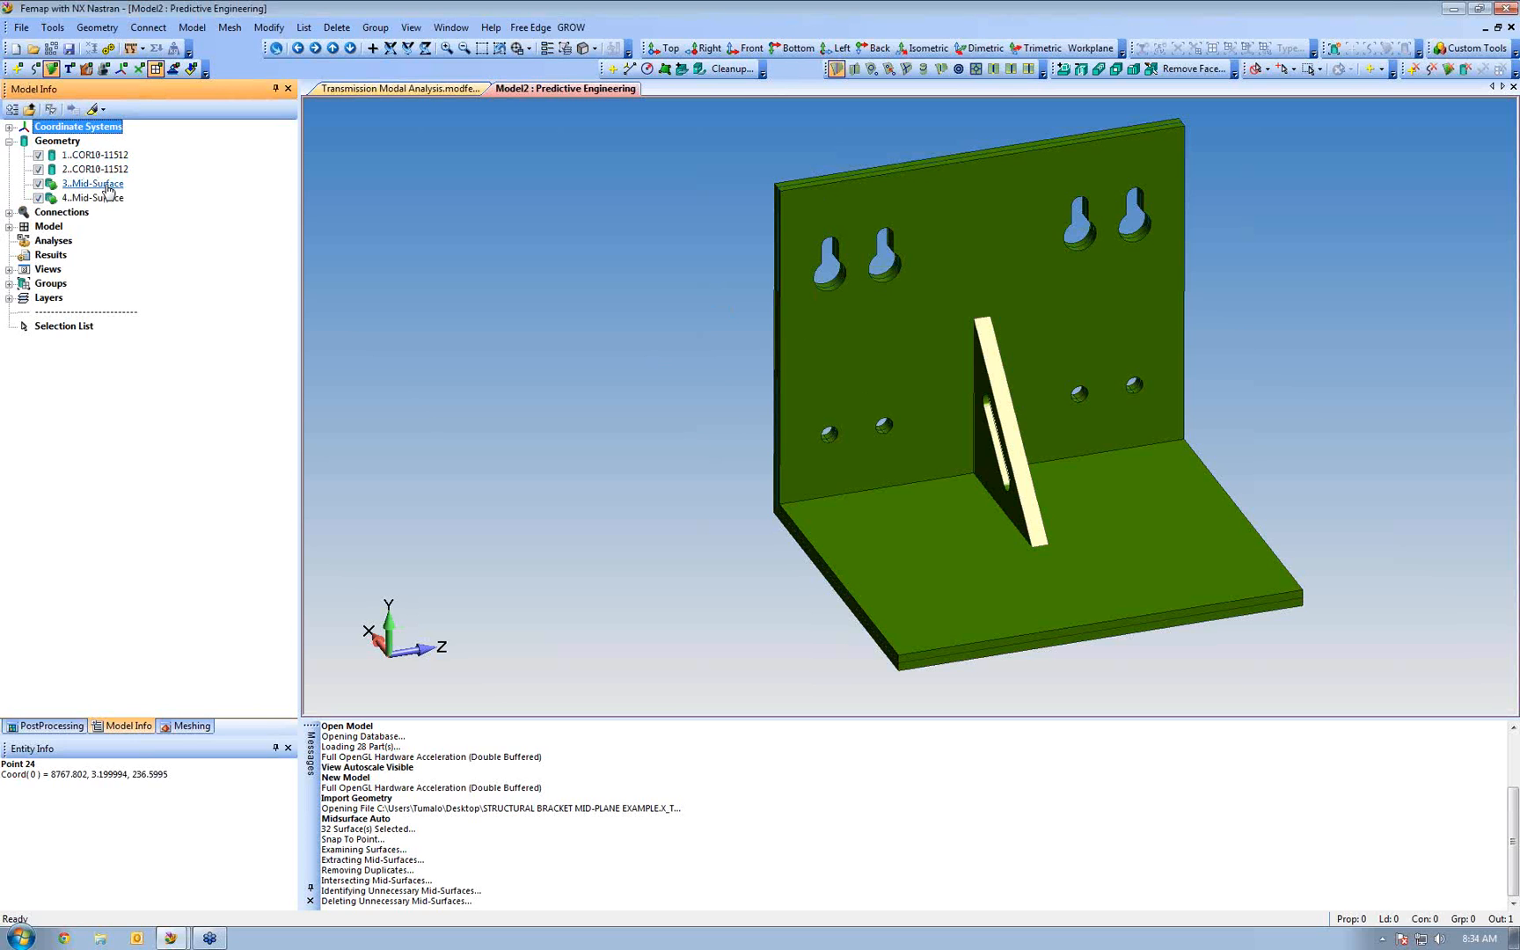
middle_click_drag(577, 466, 675, 476)
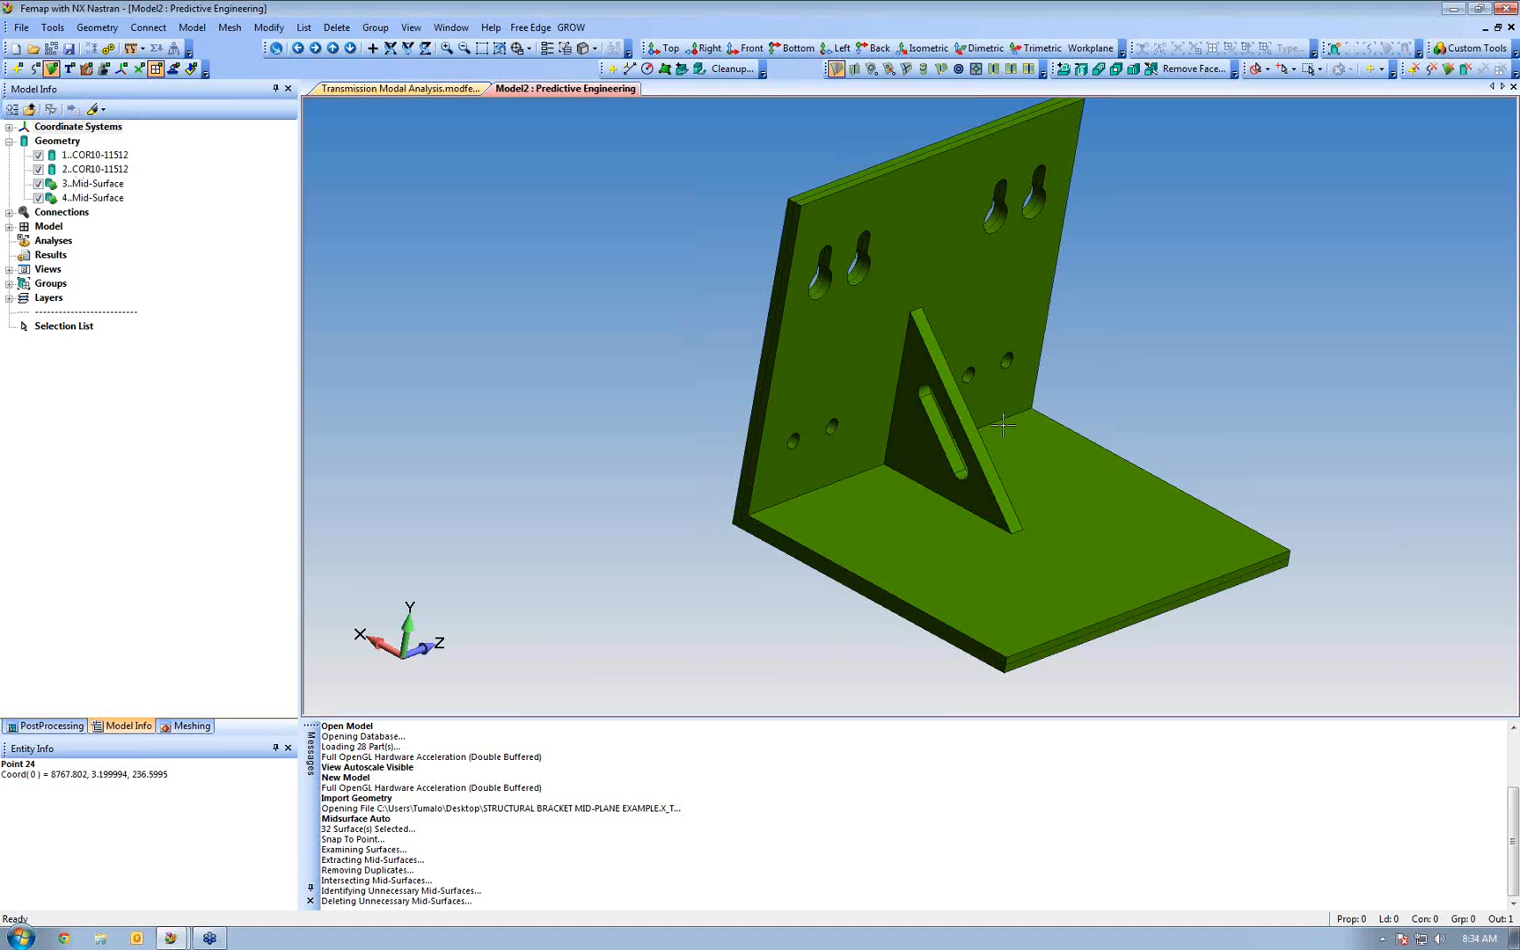
scroll(910, 408, "up", 3)
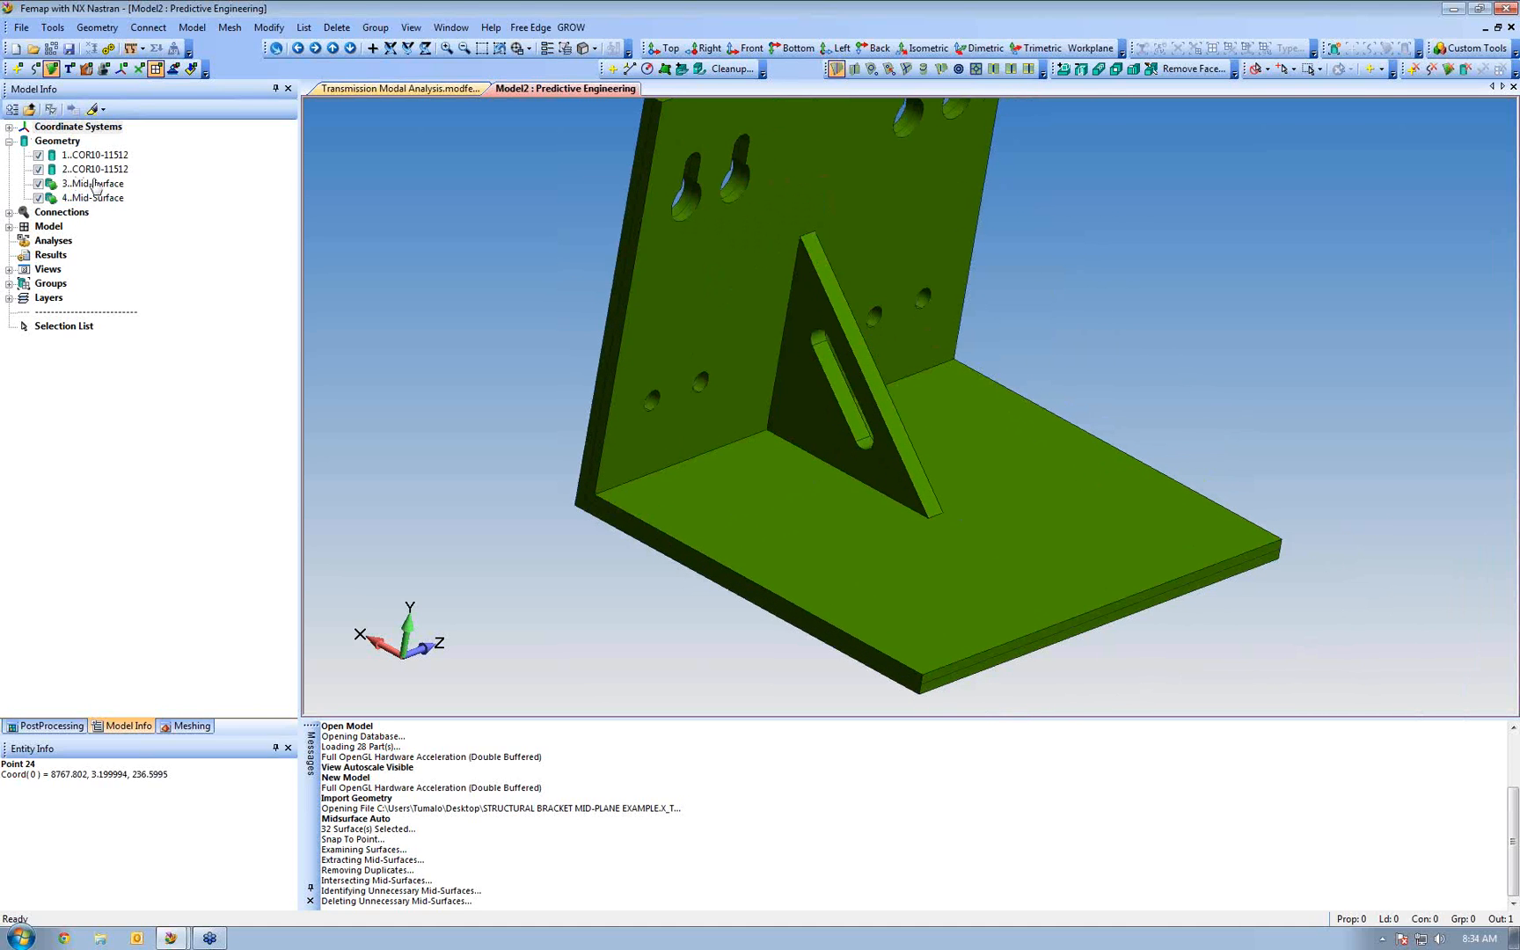
Create an offset tangent mid-surface at mid-thickness from the triangular gusset's side face with a 0.1 degree tangency tolerance, keeping the original solid
left_click(88, 29)
mouse_move(137, 207)
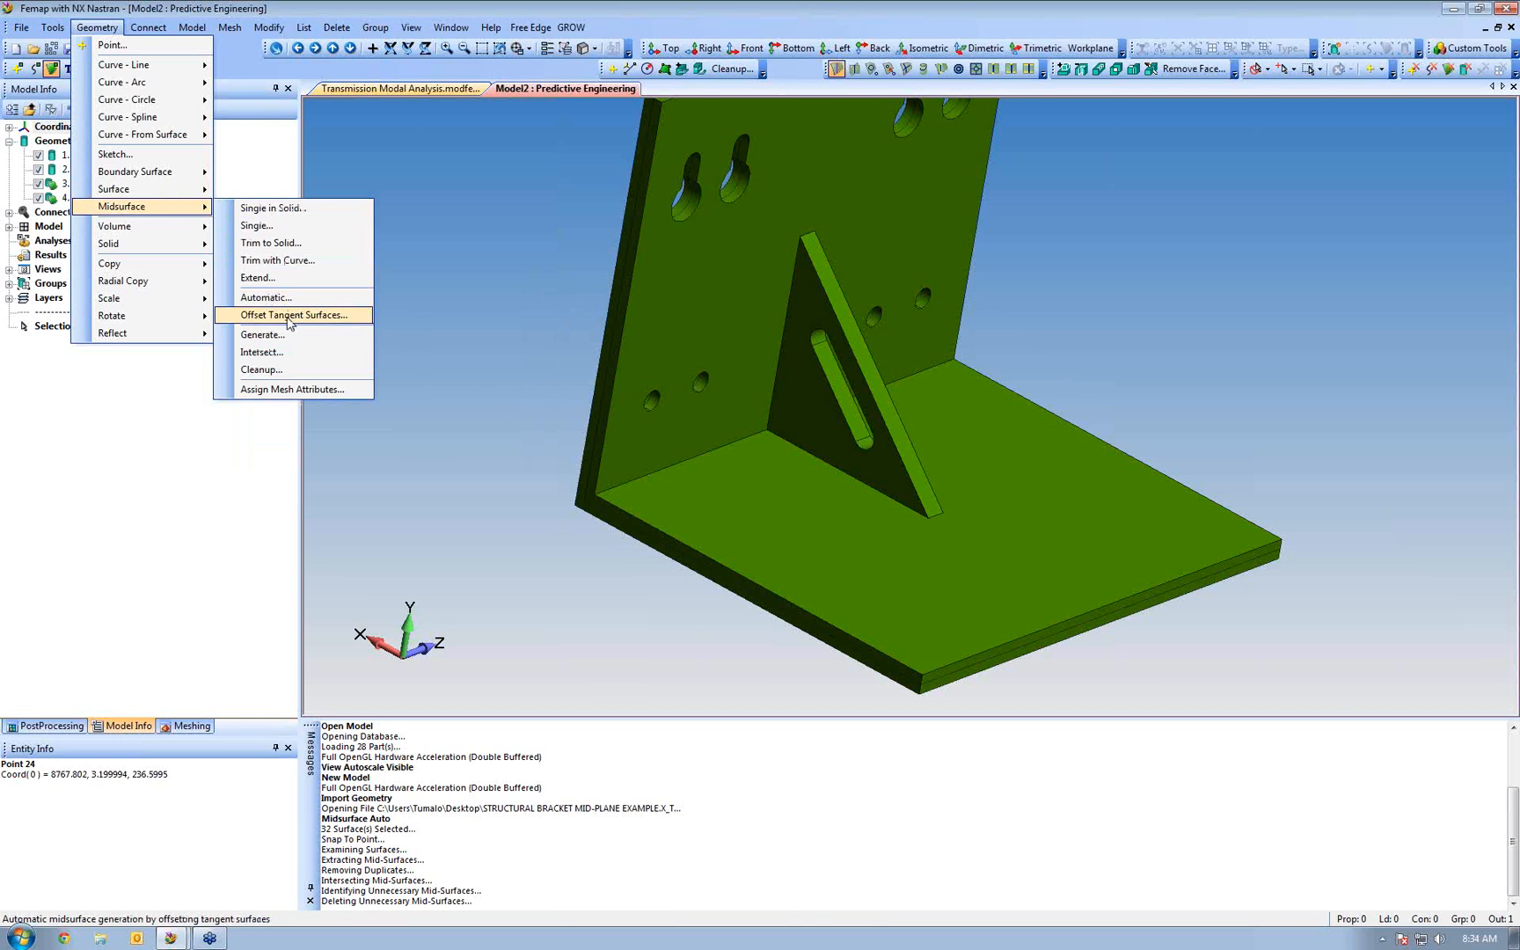
left_click(290, 315)
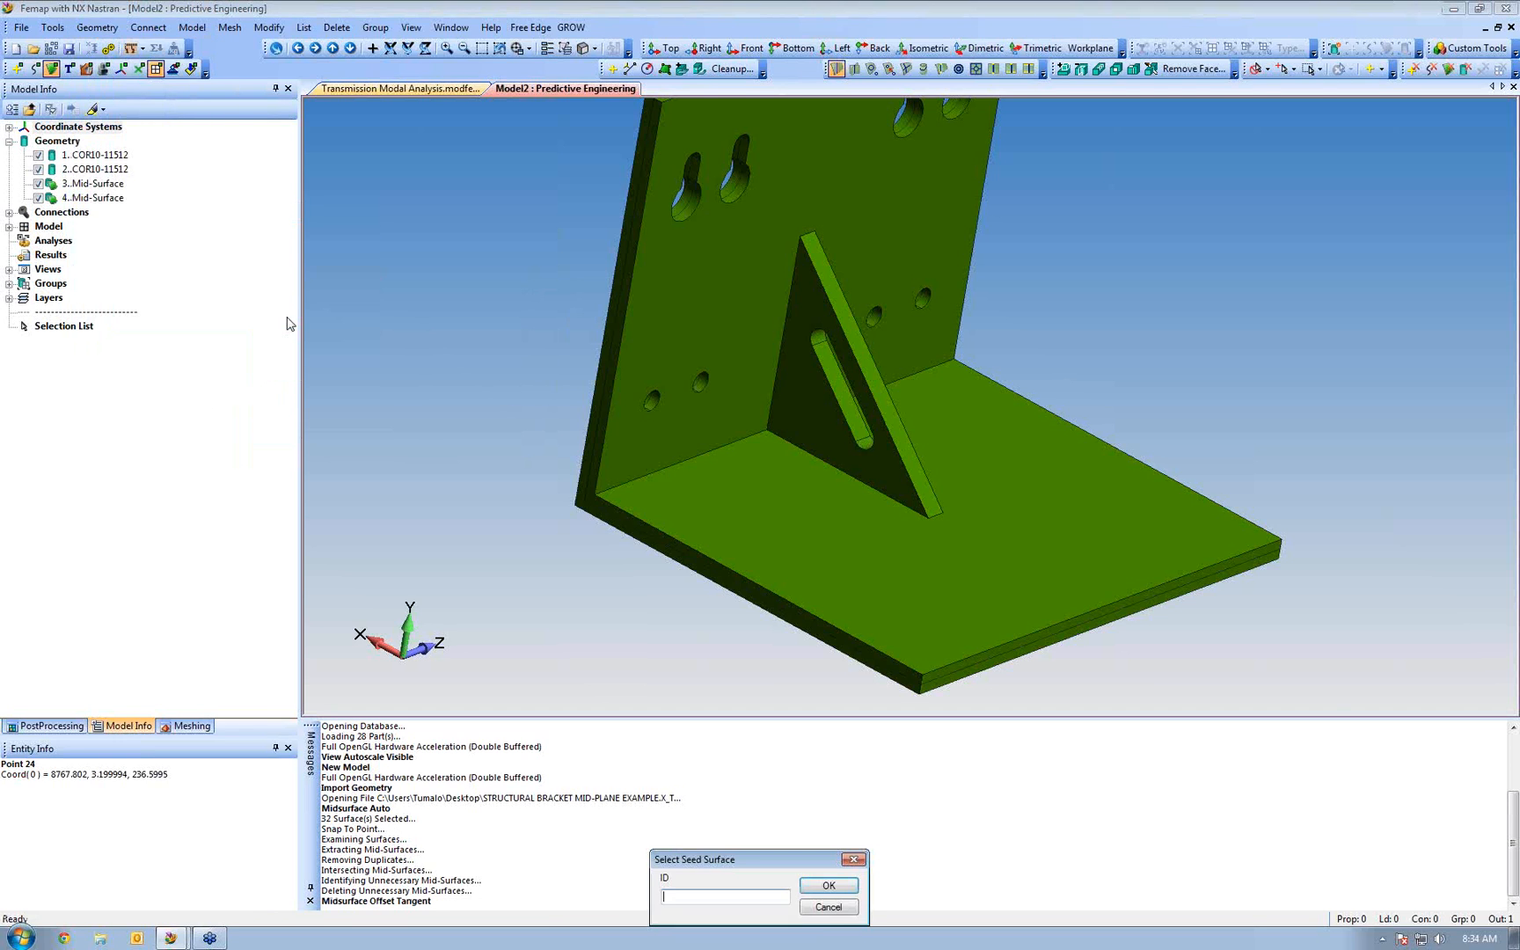
right_click(809, 403)
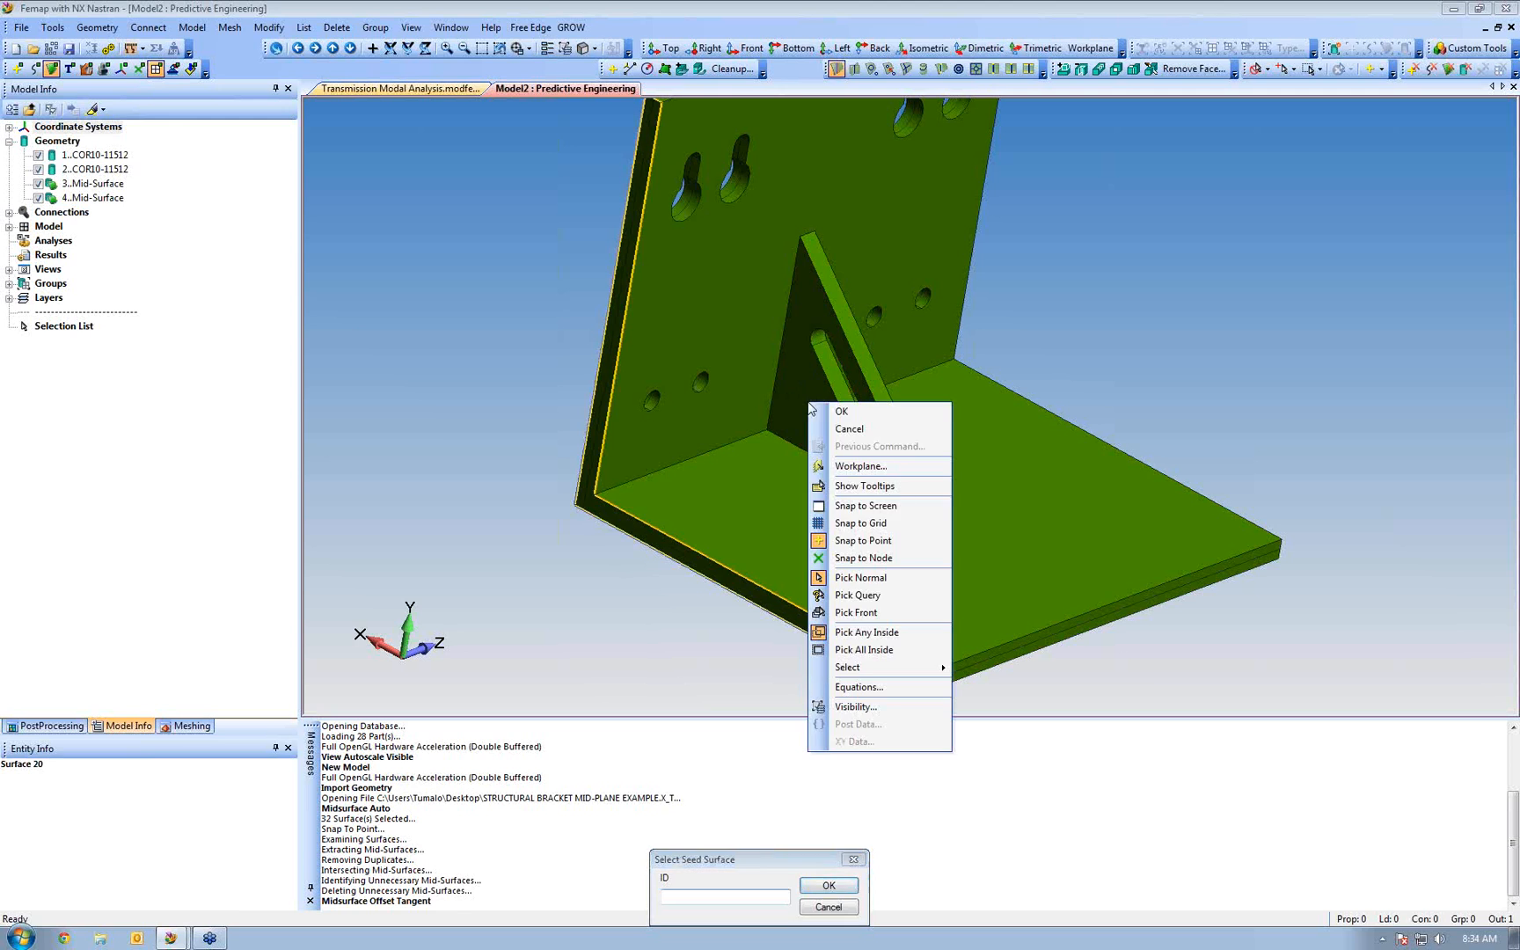
left_click(853, 613)
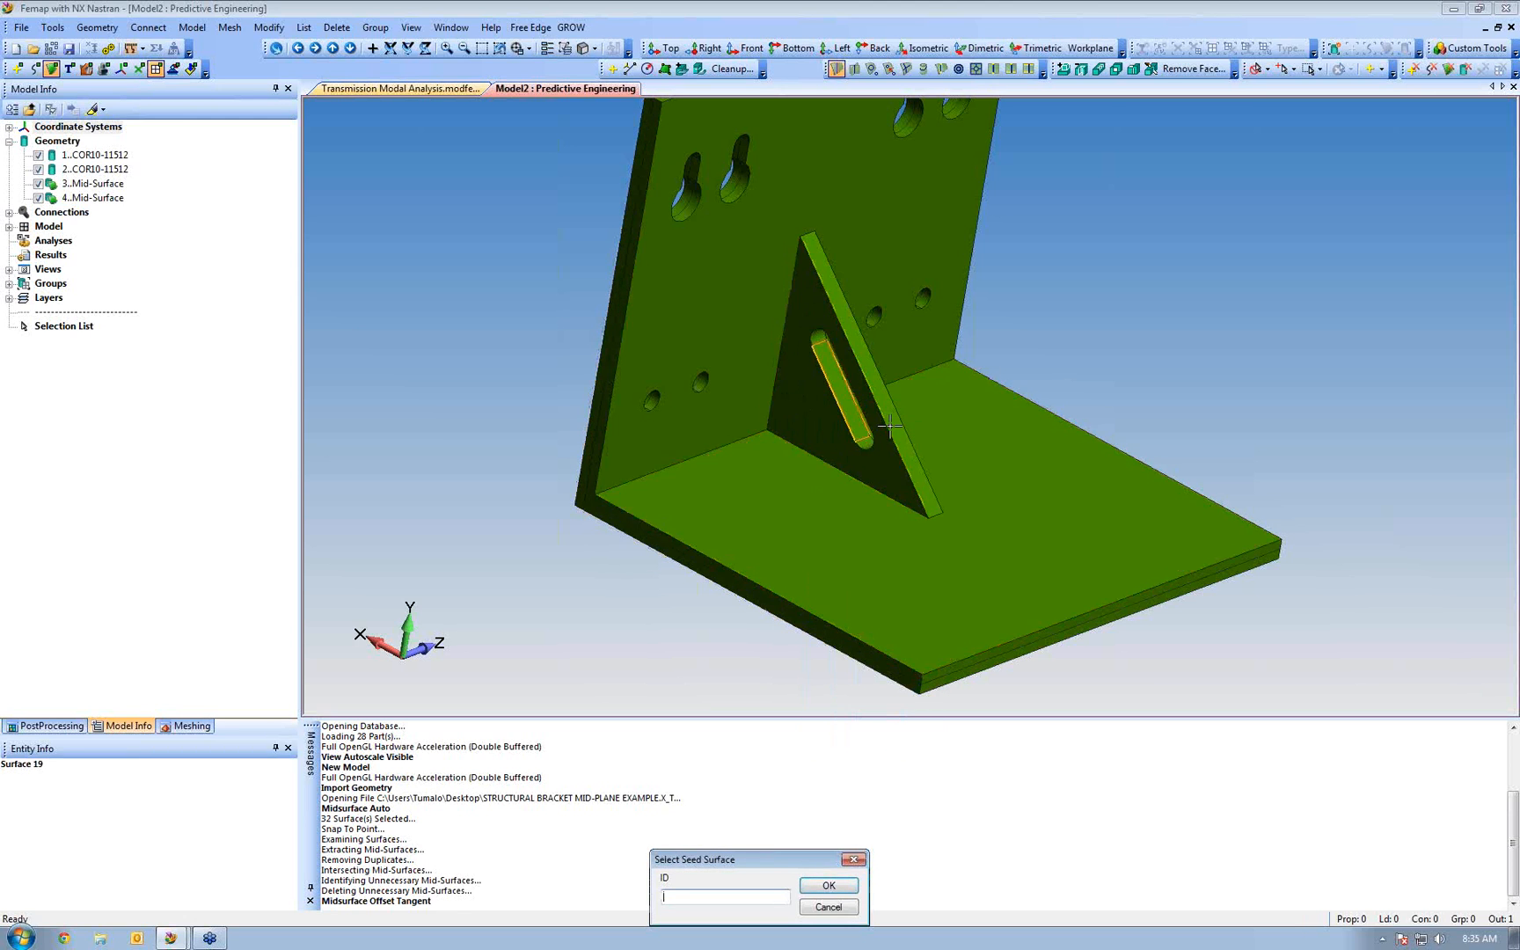
left_click(800, 392)
left_click(818, 887)
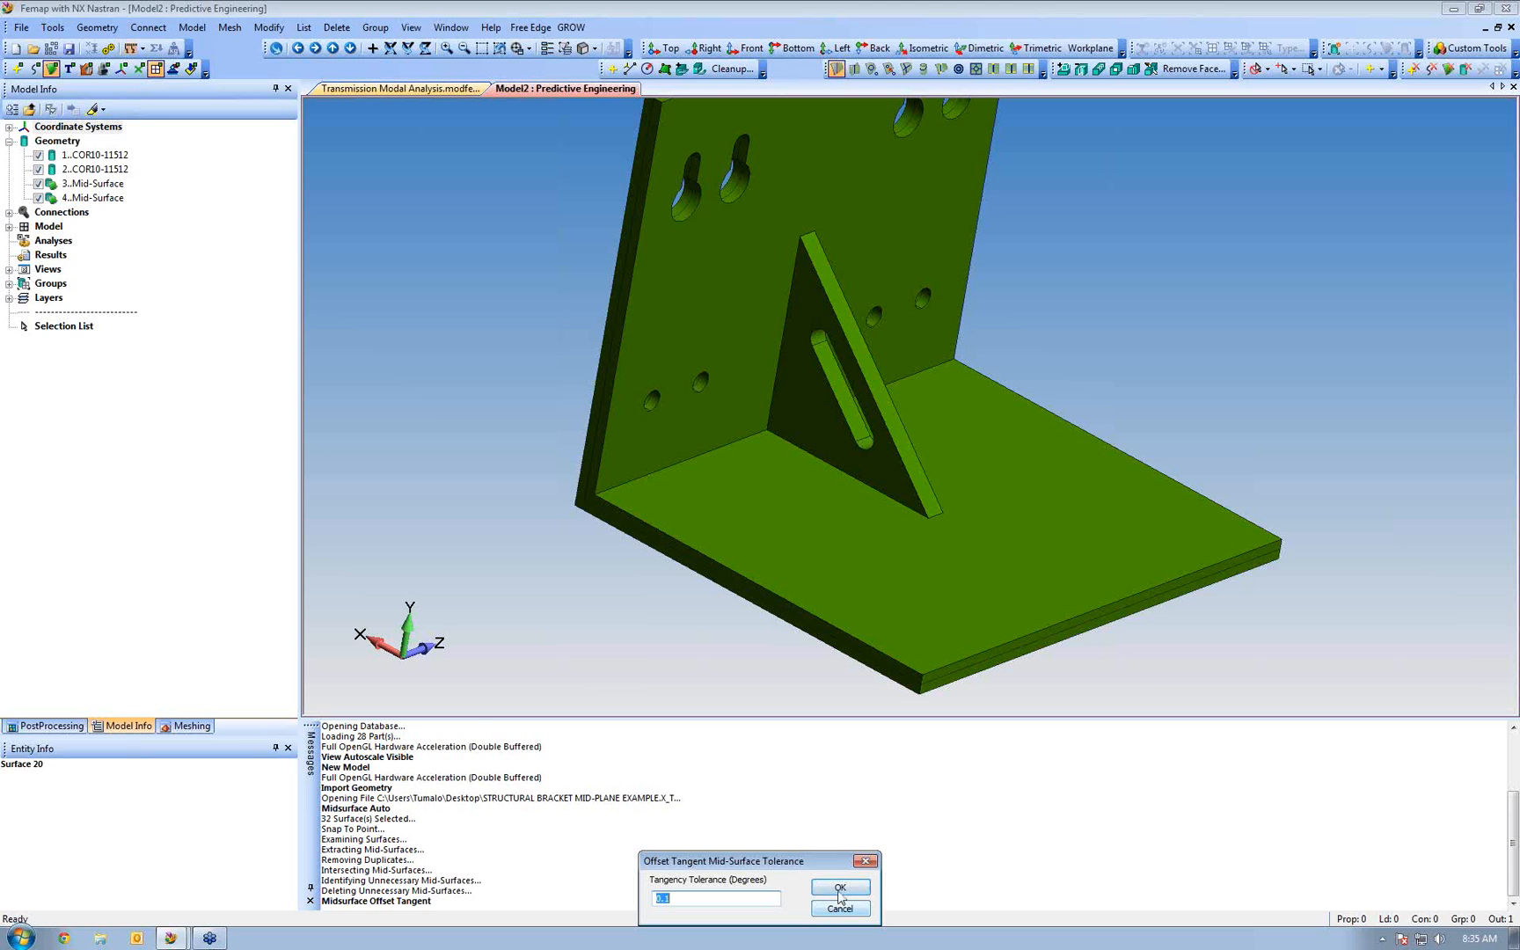
left_click(837, 888)
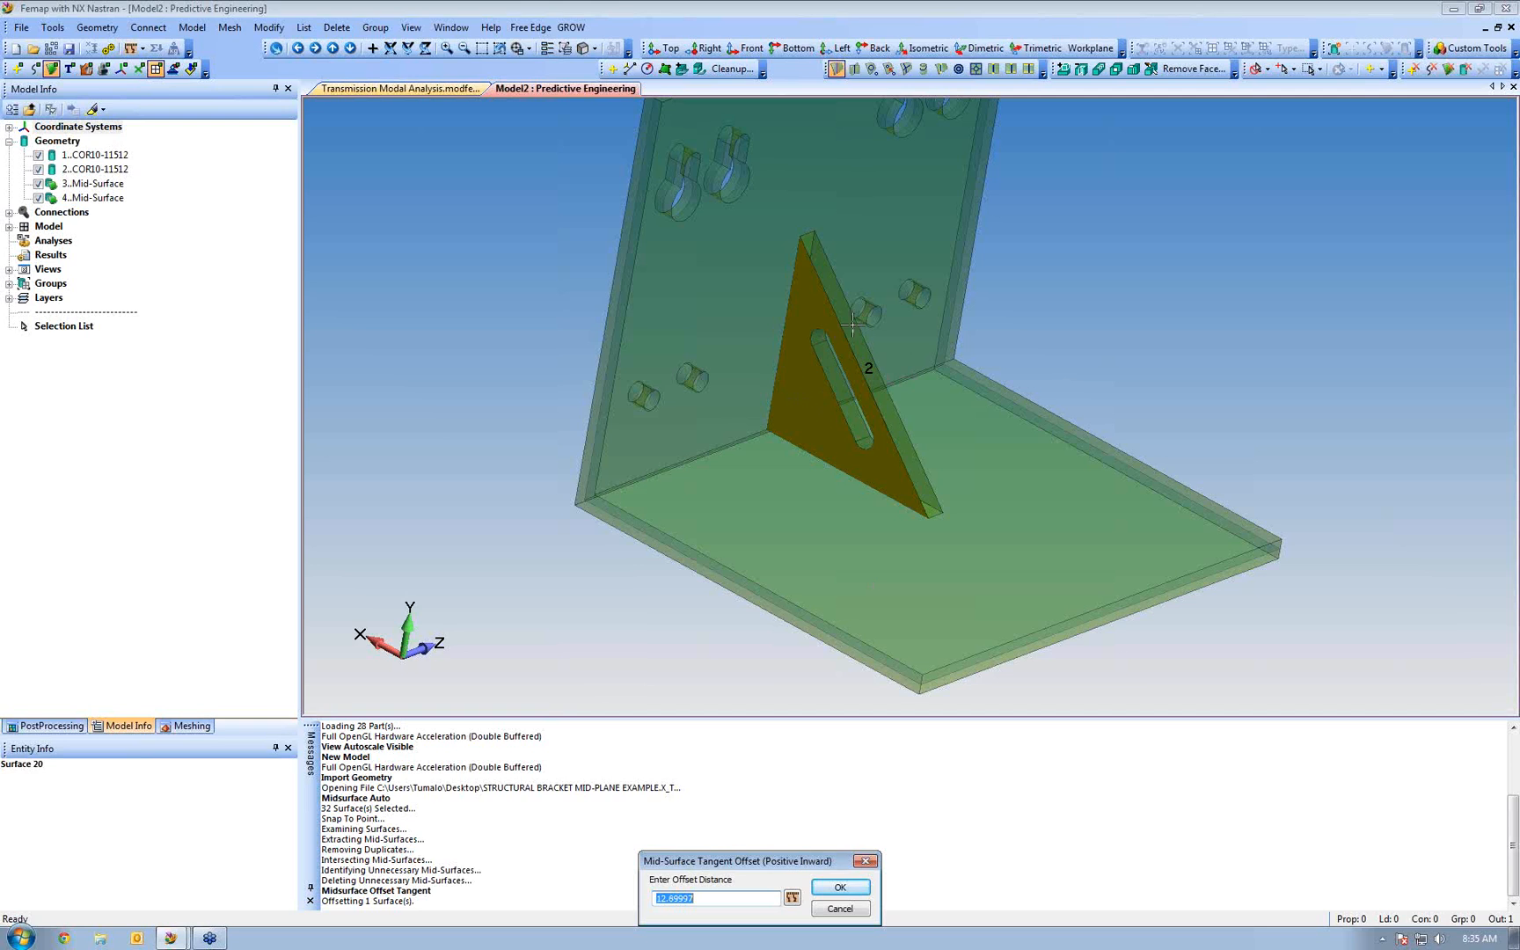
type("6.35")
left_click(840, 886)
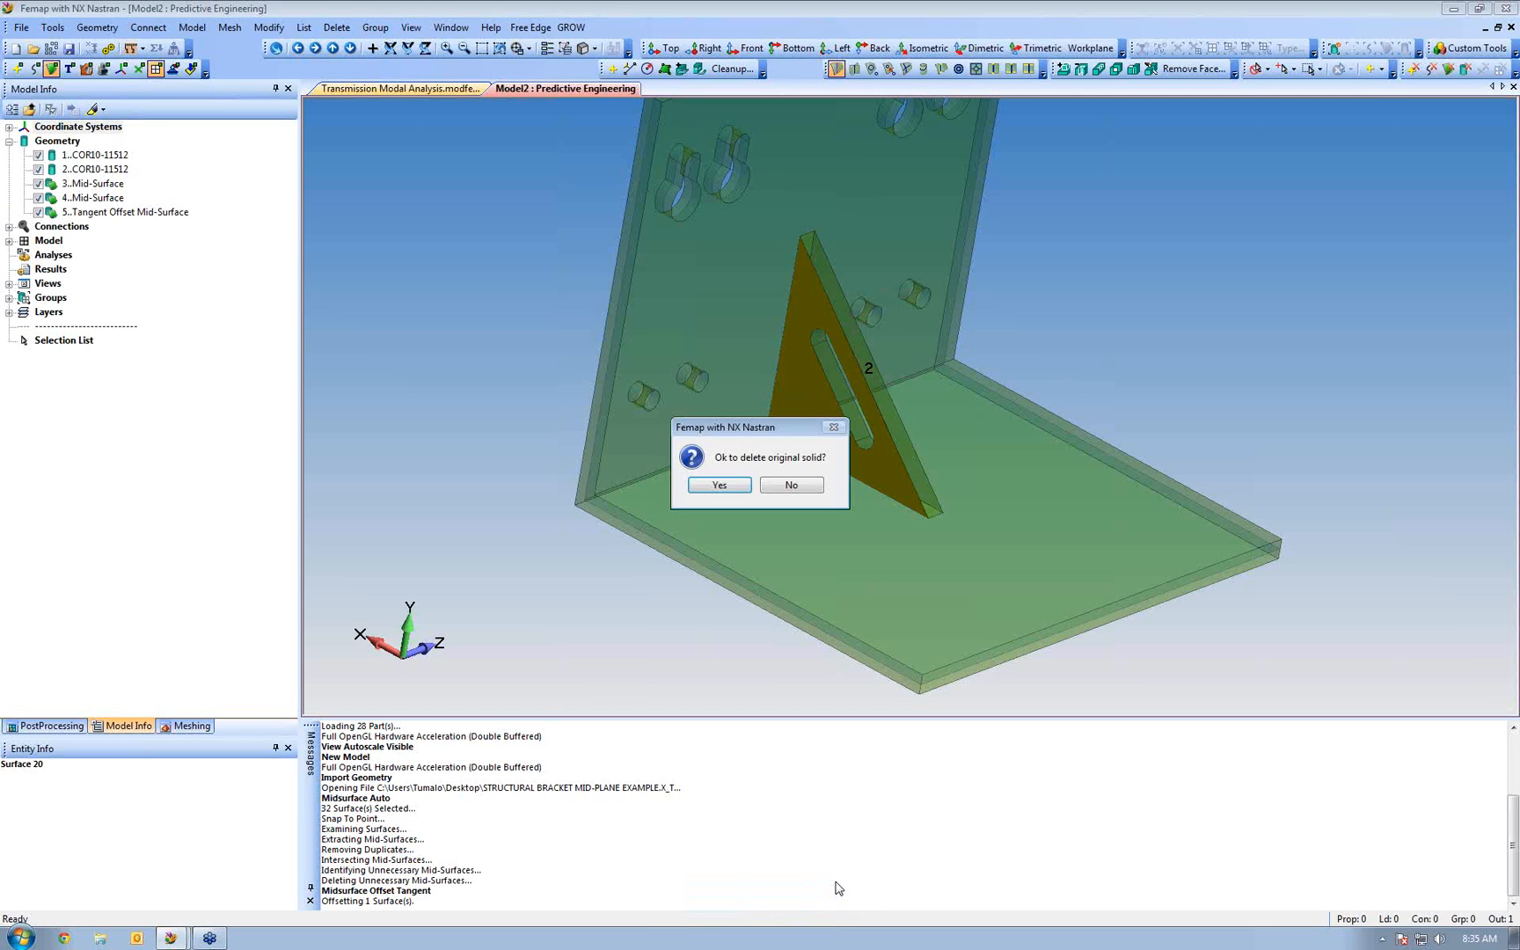
left_click(793, 486)
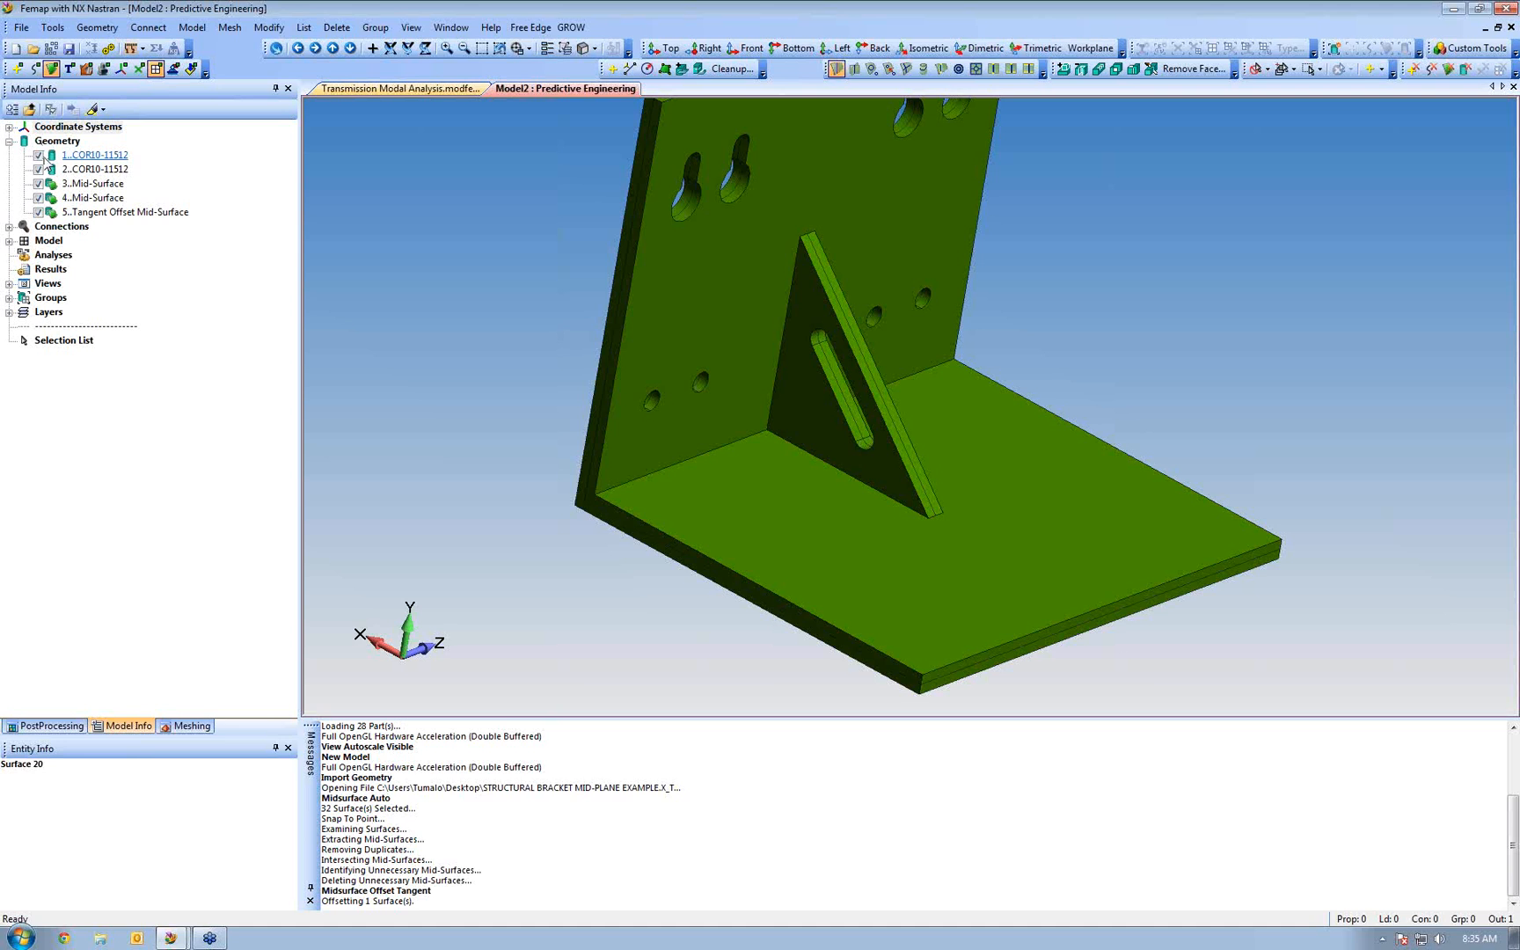
Hide both original COR10-11512 solids and inspect the remaining mid-surfaces of the plates and gusset
left_click(39, 155)
left_click(38, 169)
middle_click_drag(738, 445, 859, 394)
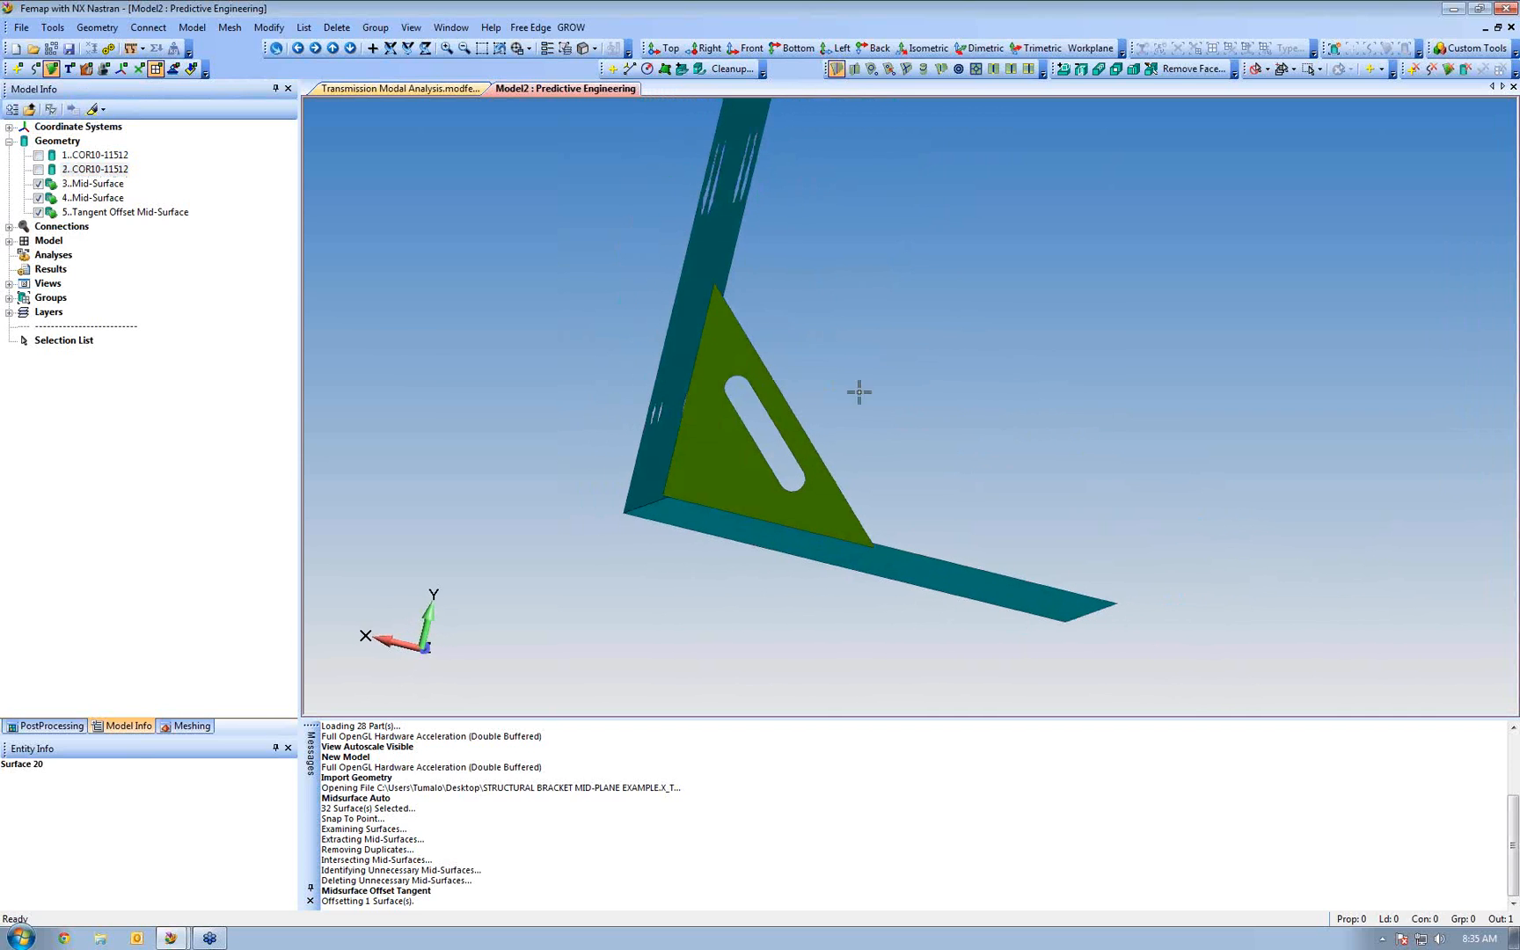
Temporarily show both original COR10-11512 solids and hide them again to compare them with the extracted mid-surfaces
middle_click_drag(737, 440, 640, 342)
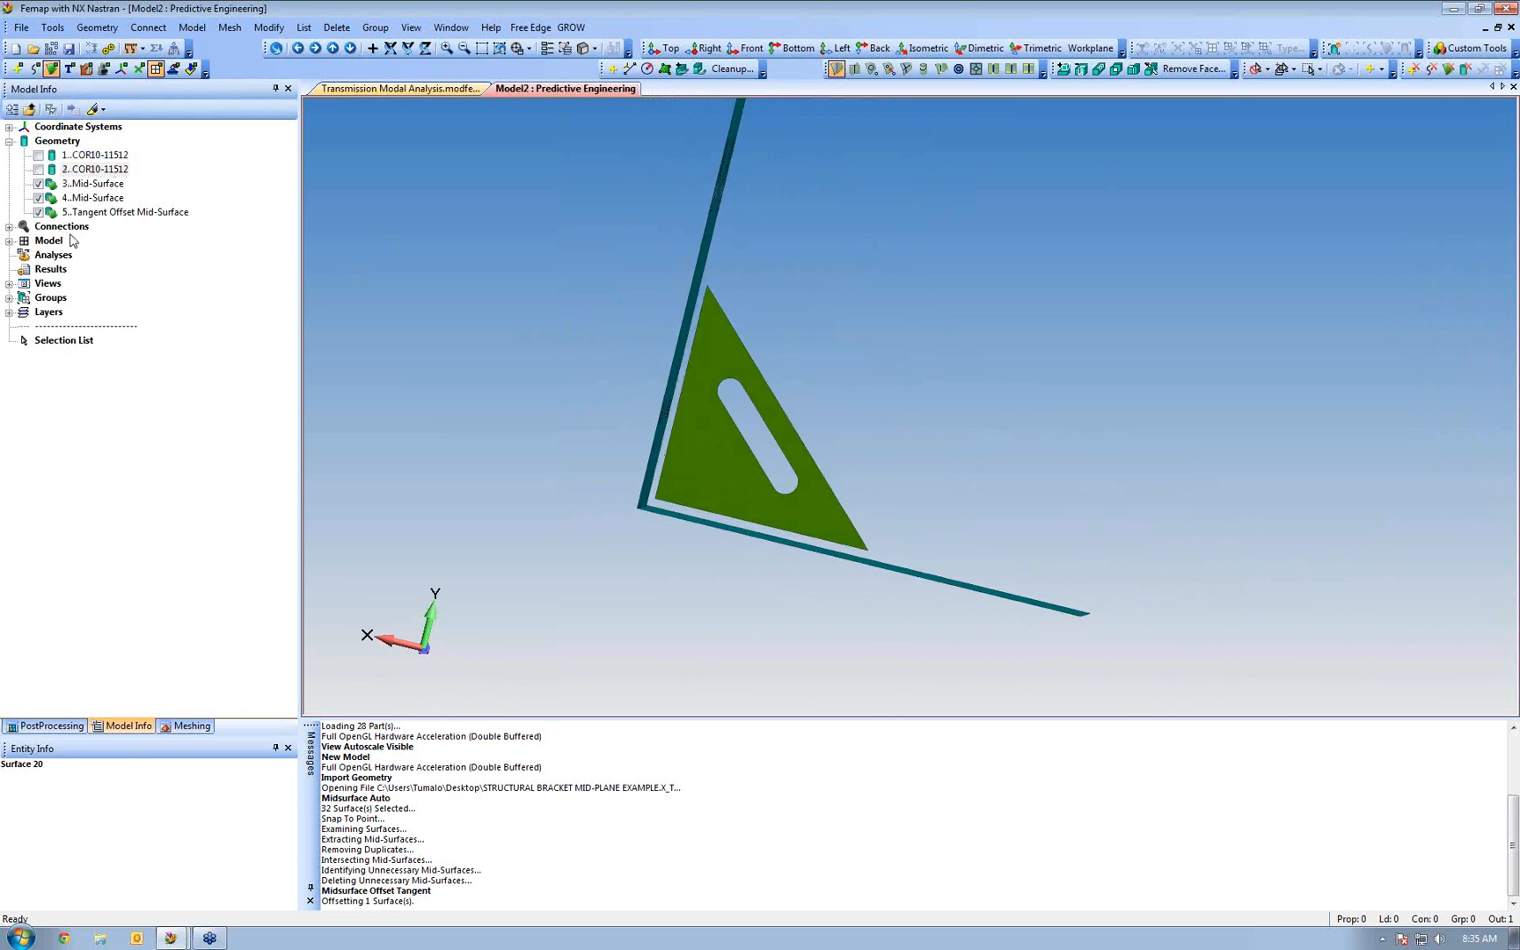
middle_click_drag(509, 456, 457, 475)
left_click(37, 154)
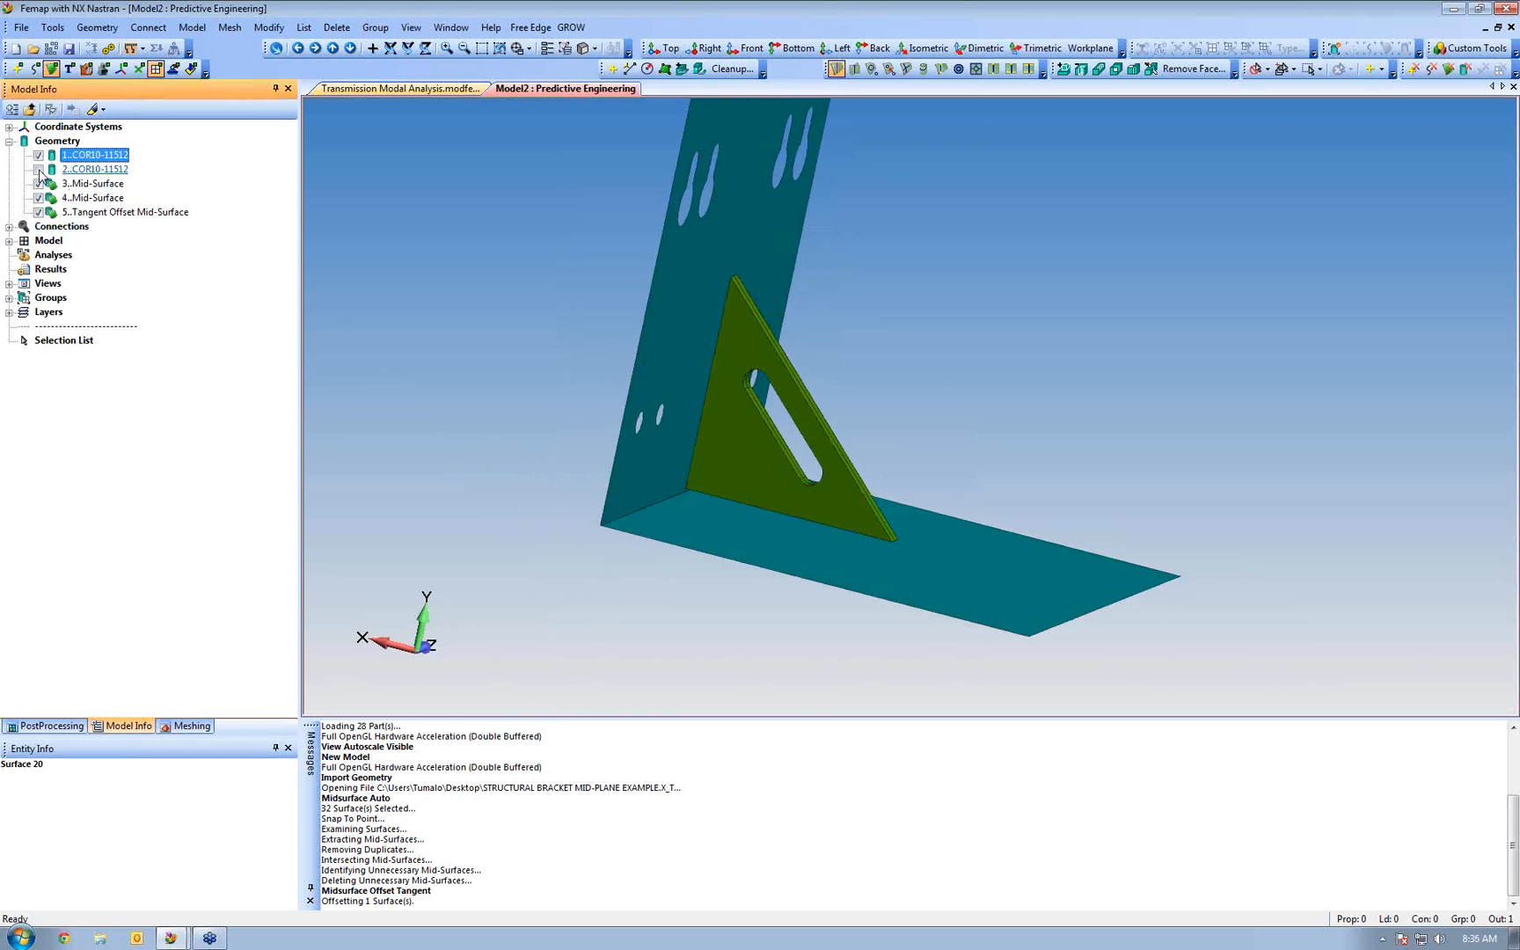
left_click(38, 168)
middle_click_drag(749, 369, 719, 332)
left_click(37, 155)
left_click(38, 169)
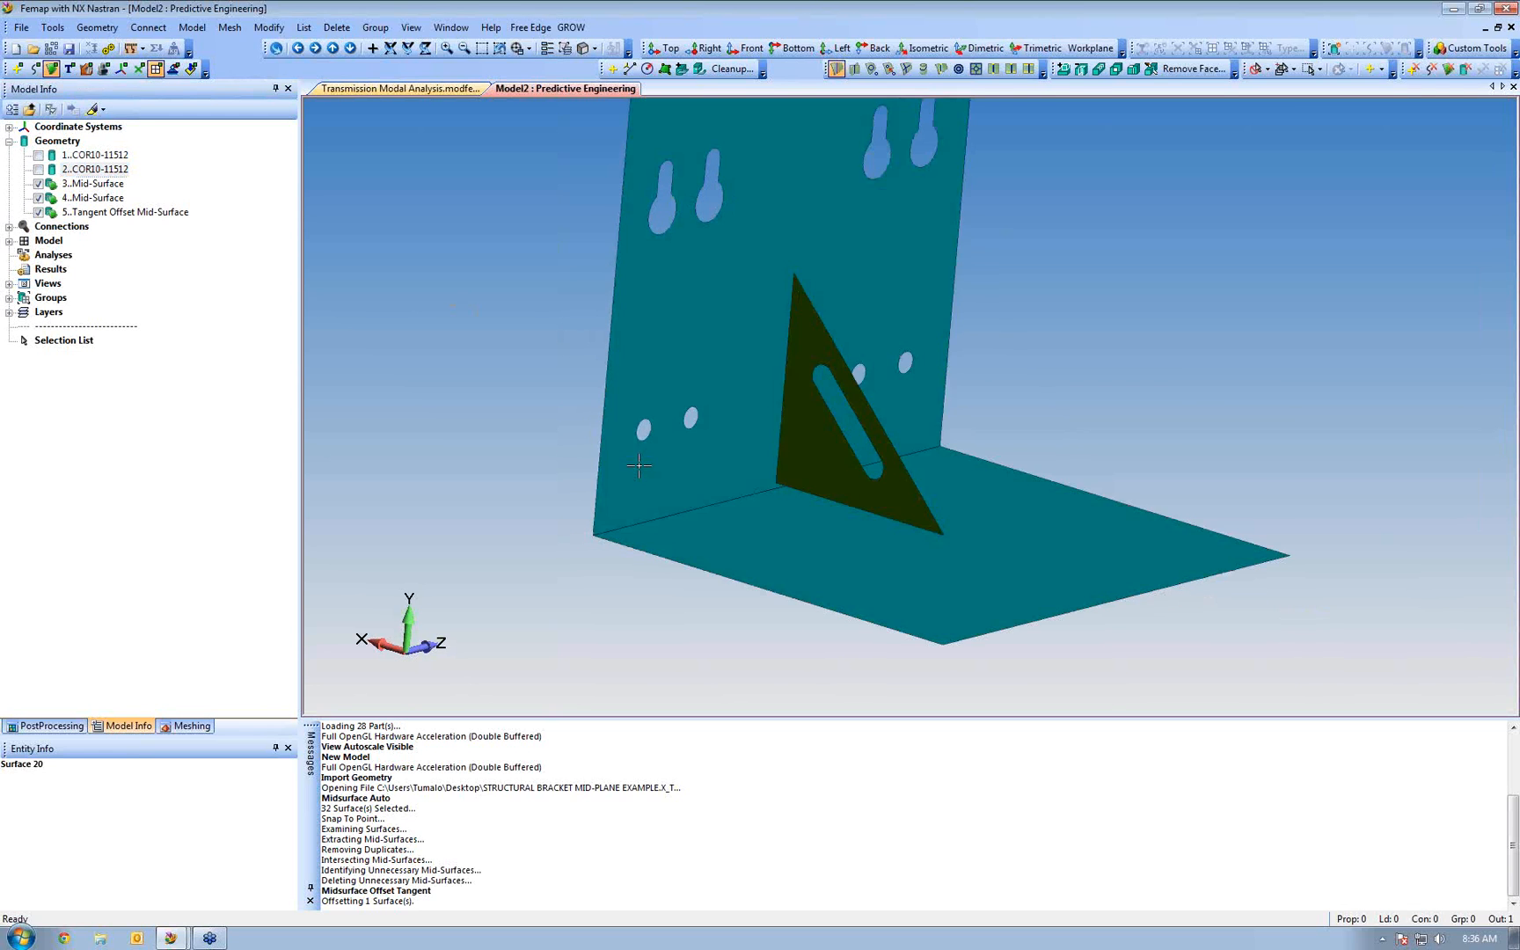
Toggle the individual mid-surfaces off and on to identify them, and examine the gap between the gusset and the two plates
left_click(74, 185)
left_click(68, 199)
left_click(68, 212)
left_click(48, 184)
left_click(38, 199)
left_click(38, 198)
left_click(39, 214)
left_click(49, 216)
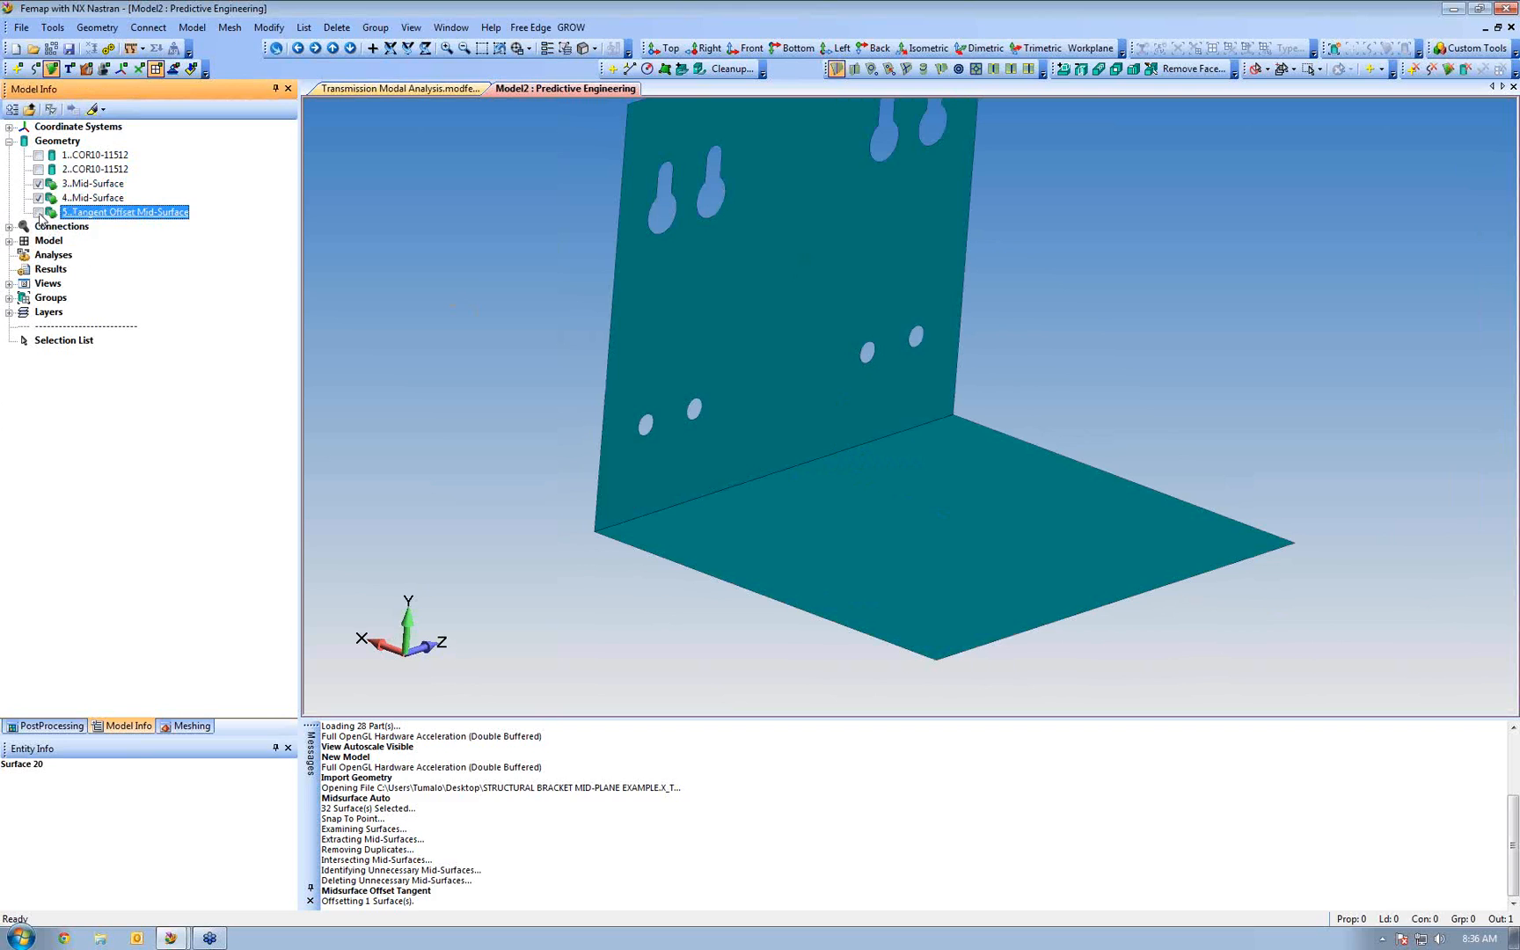
left_click(38, 214)
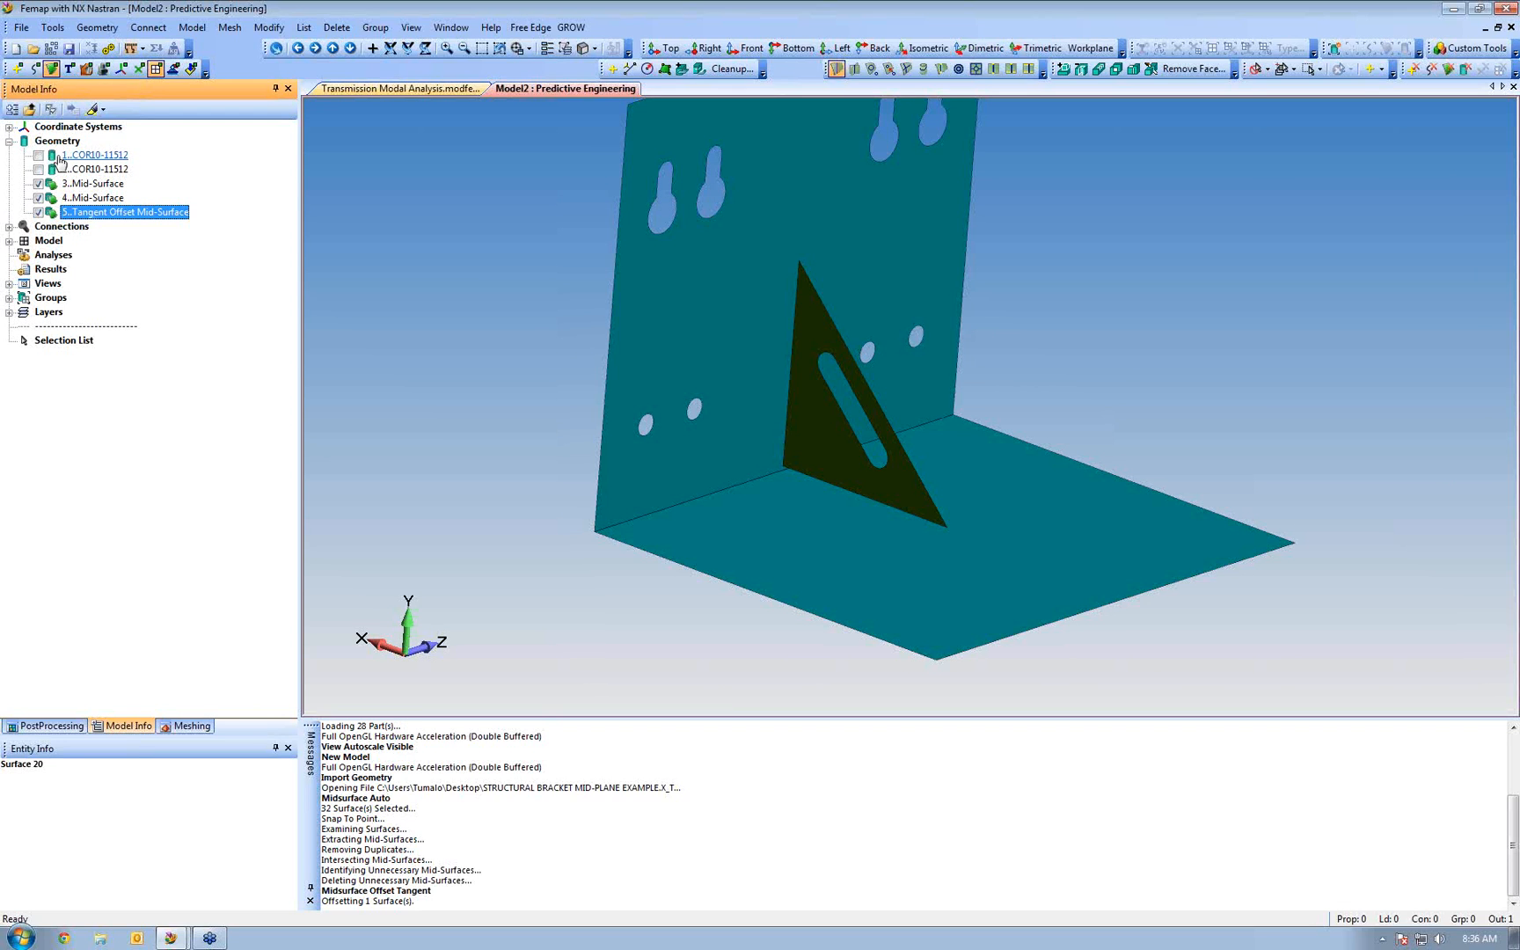
middle_click_drag(619, 369, 797, 378)
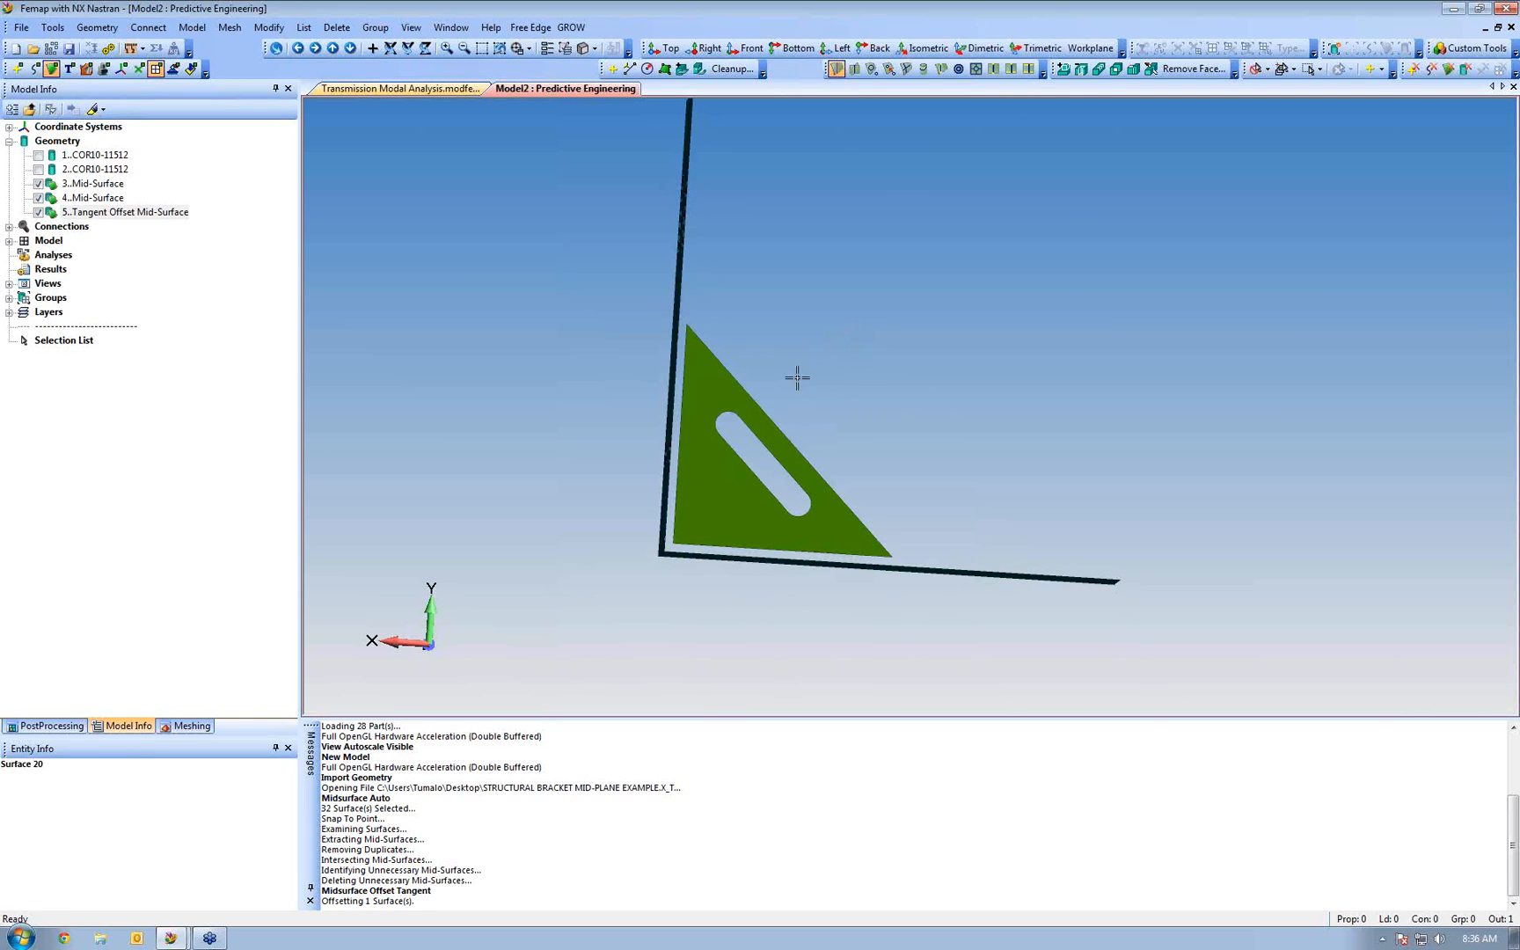
middle_click_drag(664, 349, 693, 505)
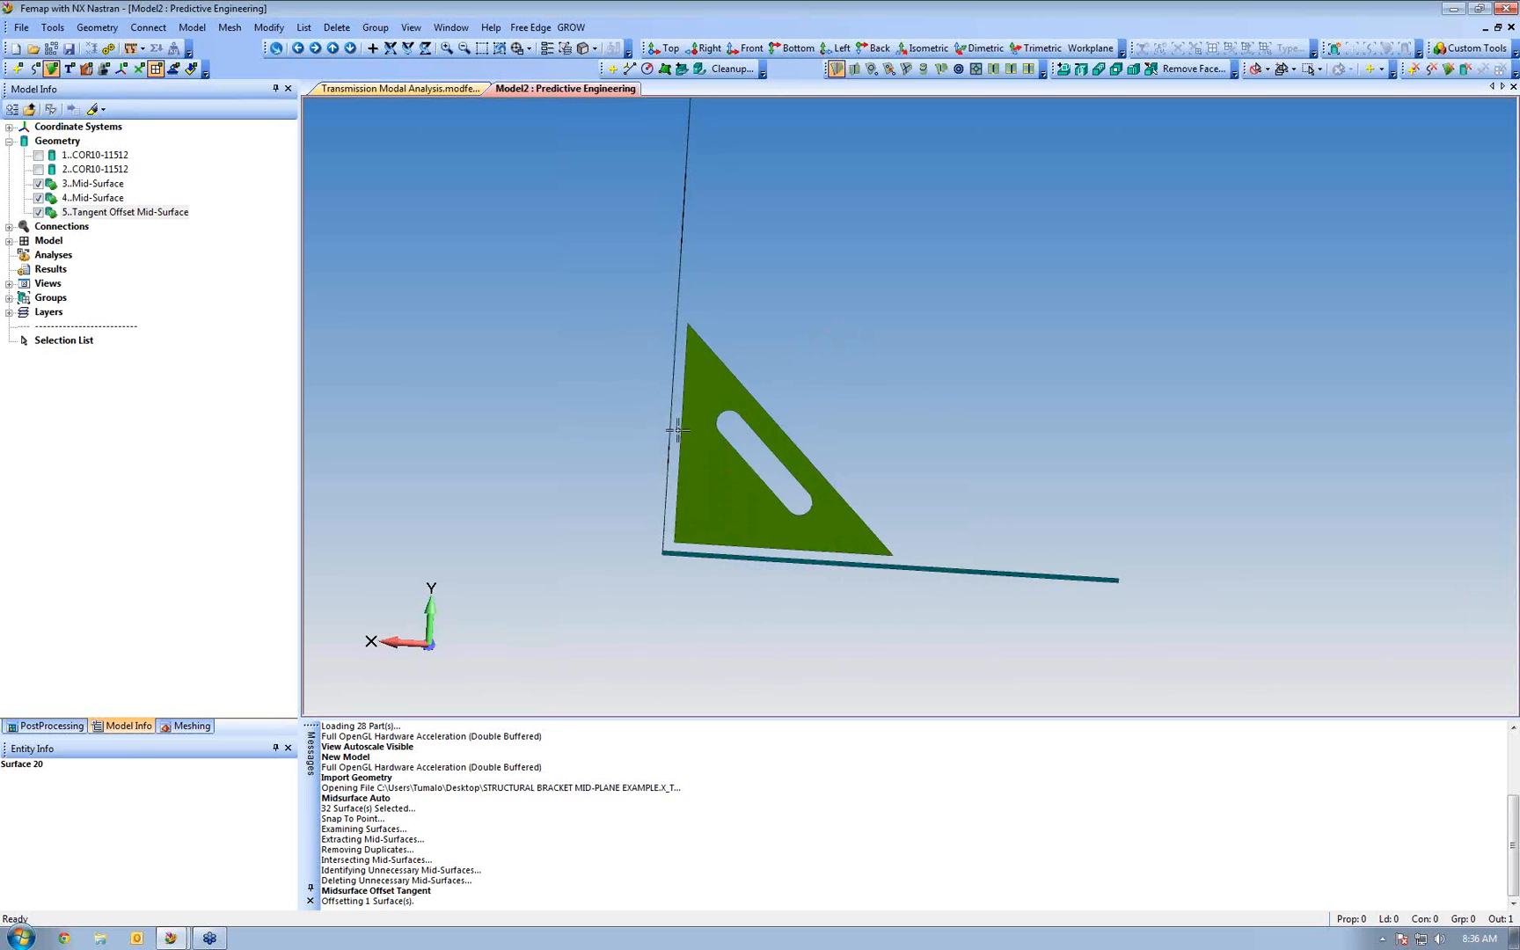
middle_click_drag(750, 562, 668, 517)
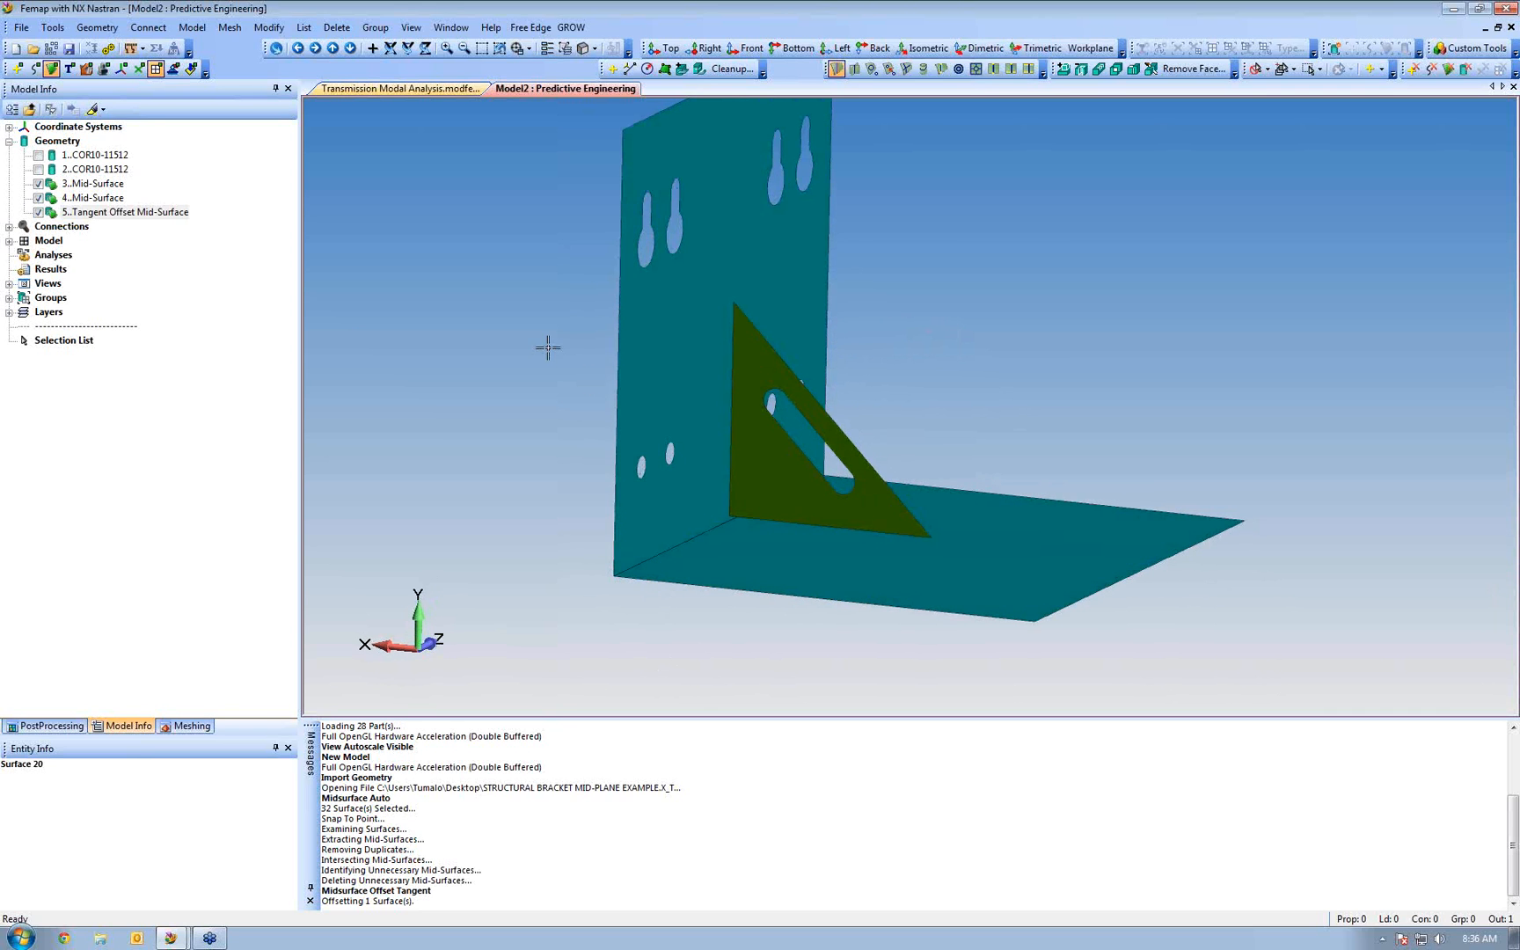
Extend the gusset mid-surface linearly from its vertical edge to the upright plate's mid-surface solid
scroll(642, 442, "up", 2)
left_click(97, 28)
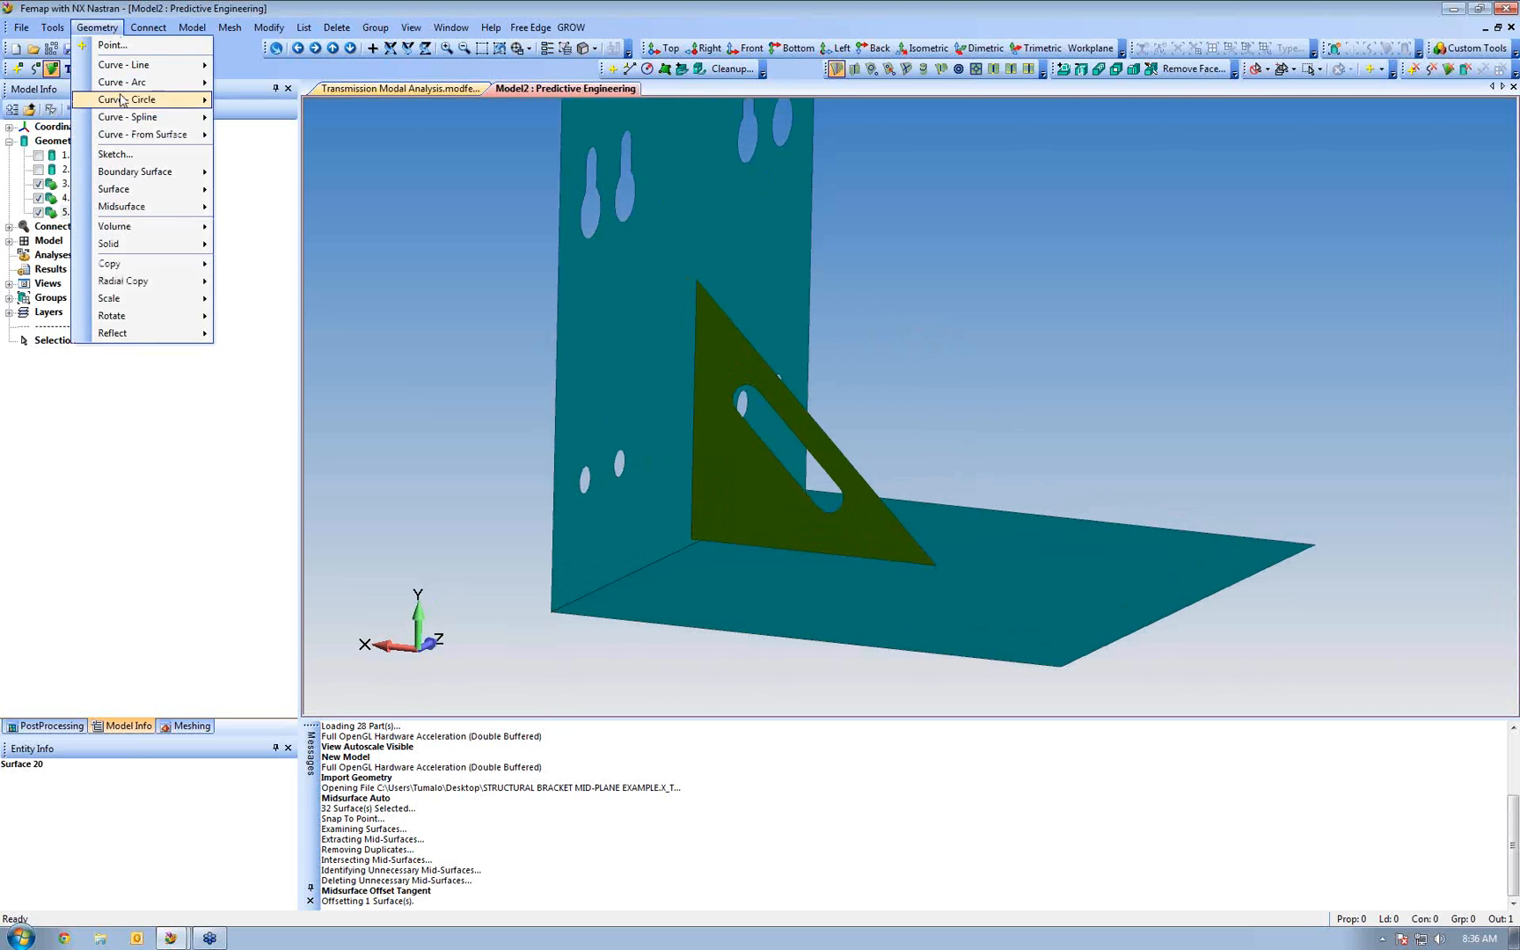
mouse_move(137, 212)
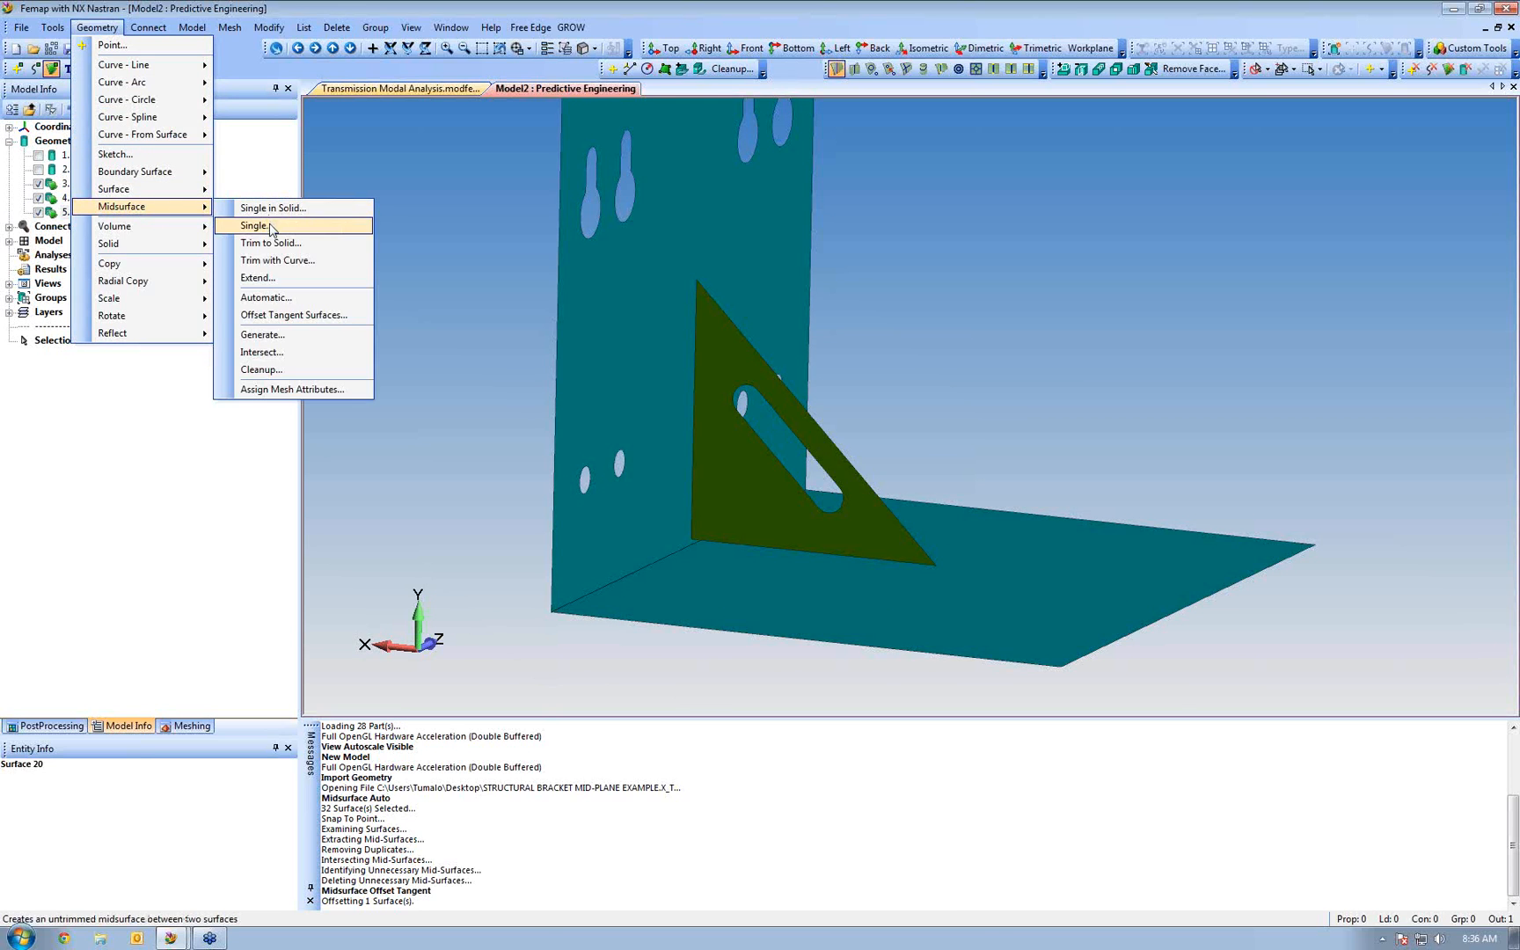
left_click(264, 278)
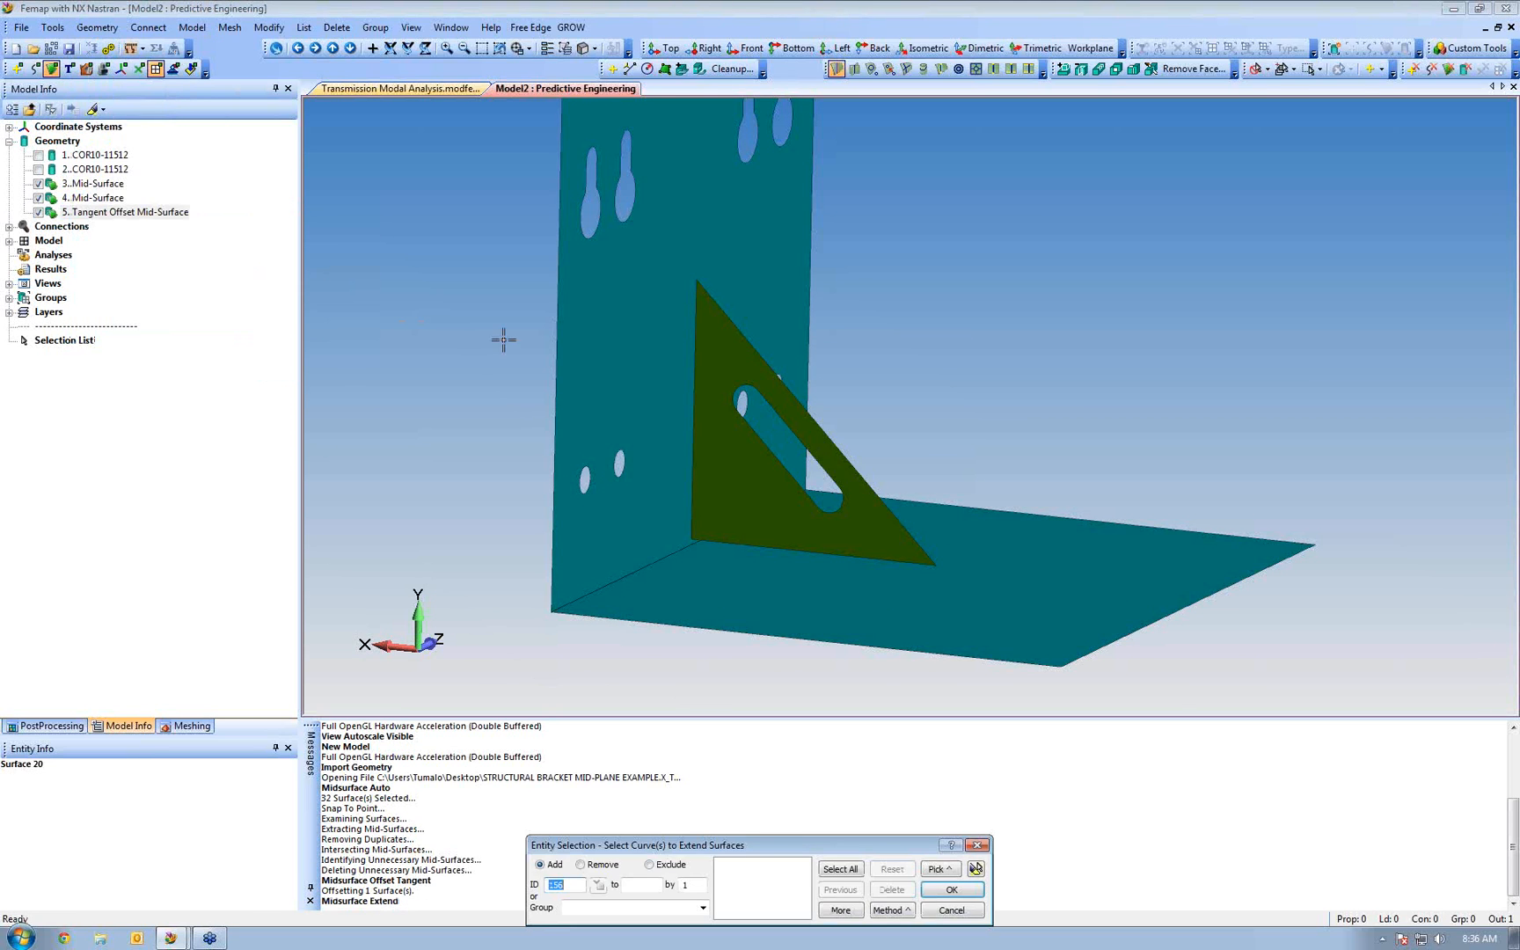
left_click(690, 385)
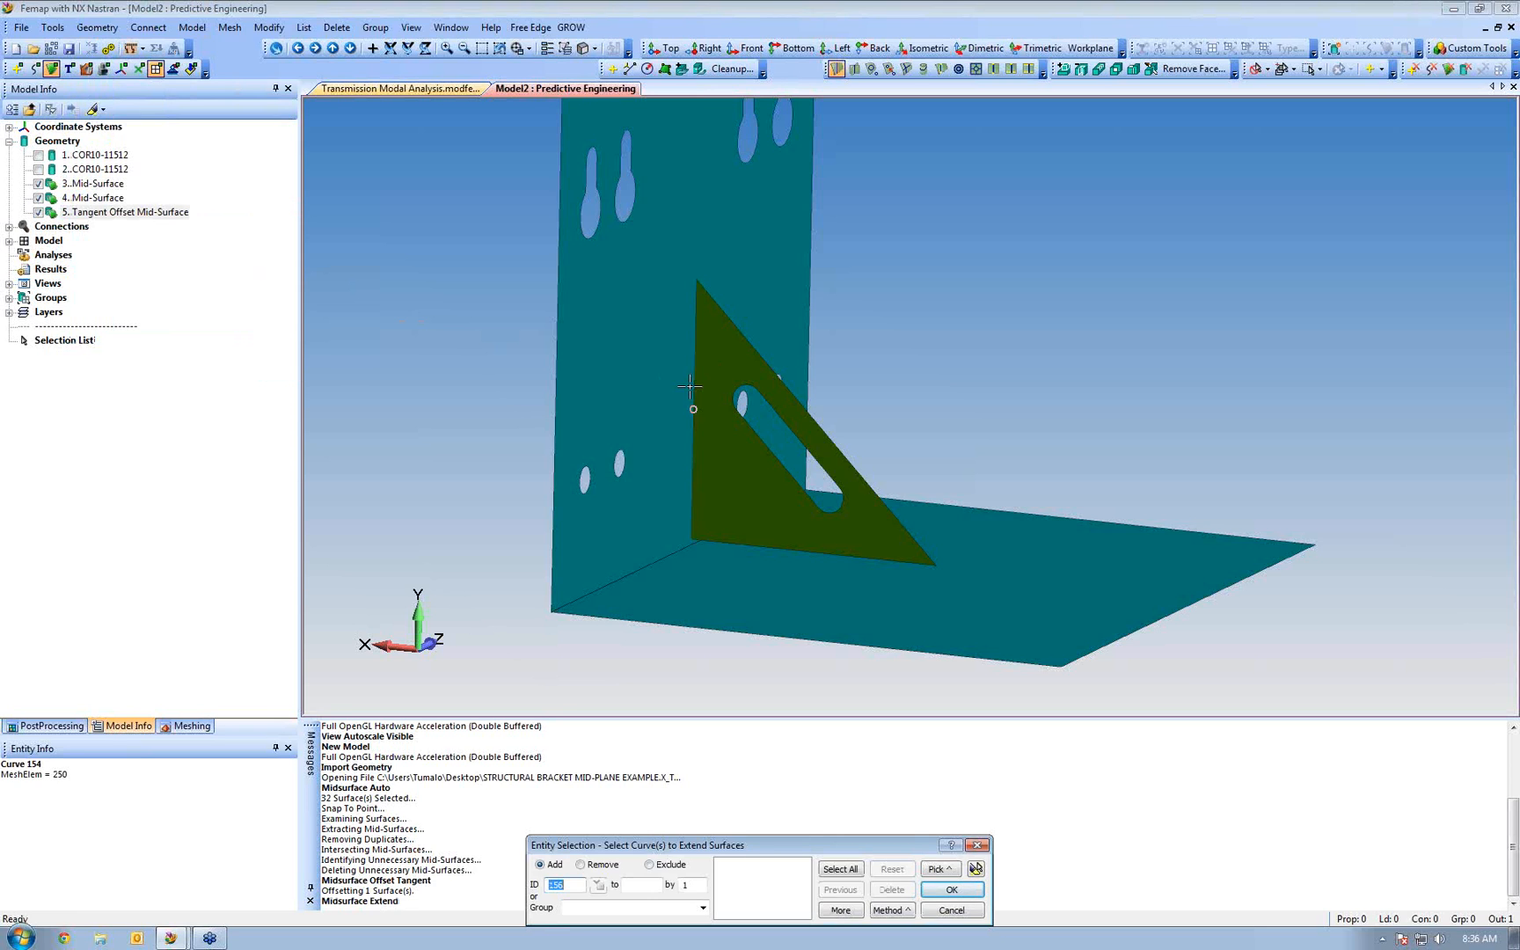
left_click(951, 890)
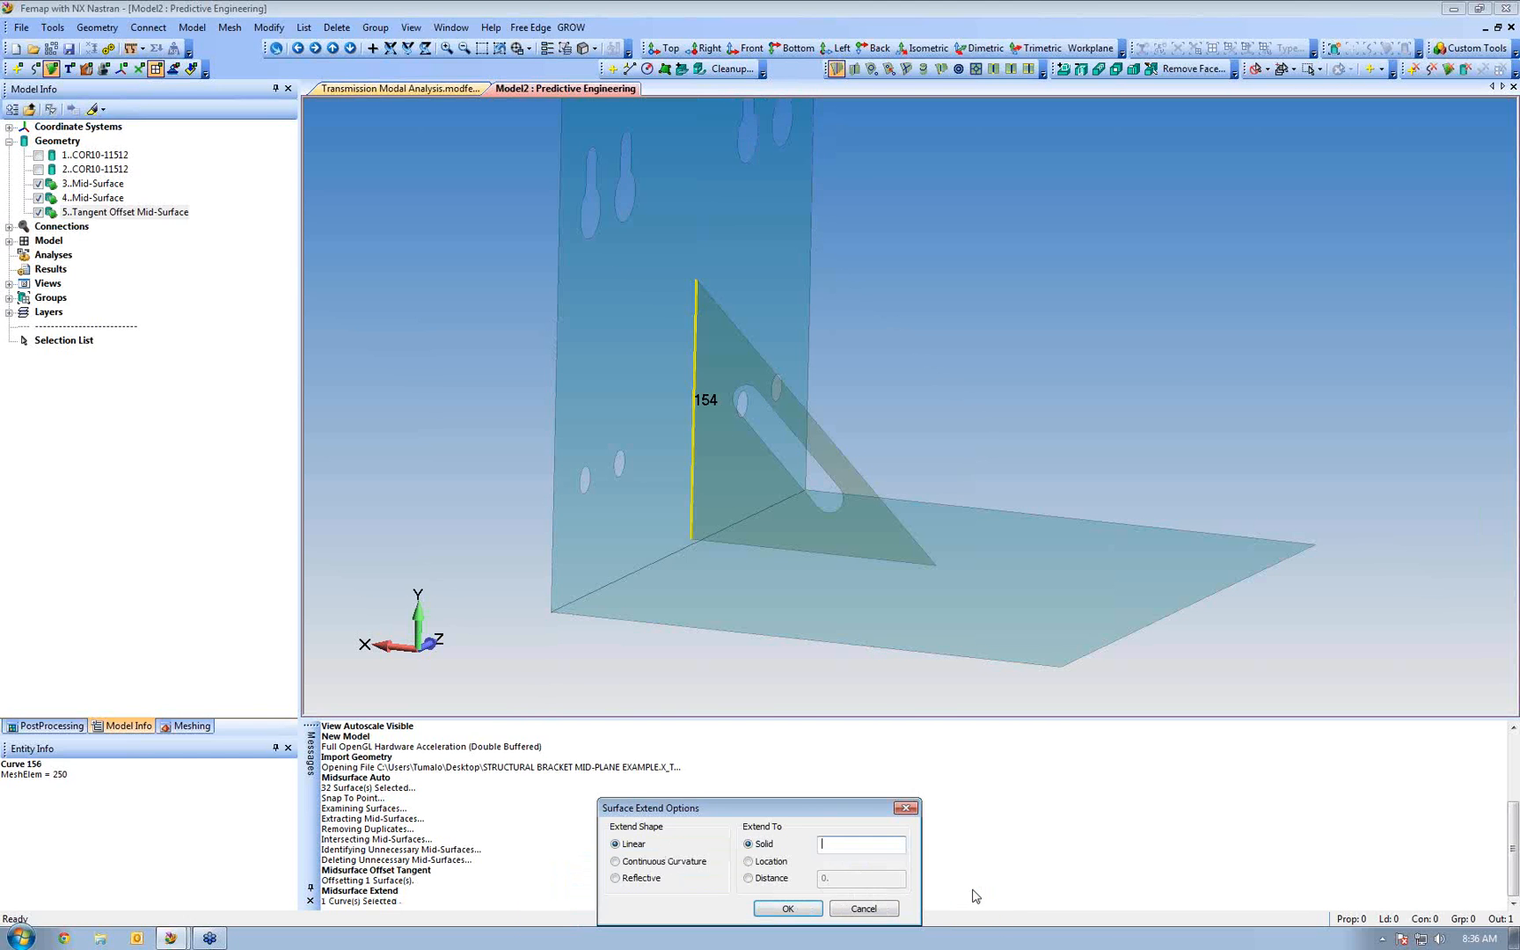
left_click(614, 443)
left_click(788, 909)
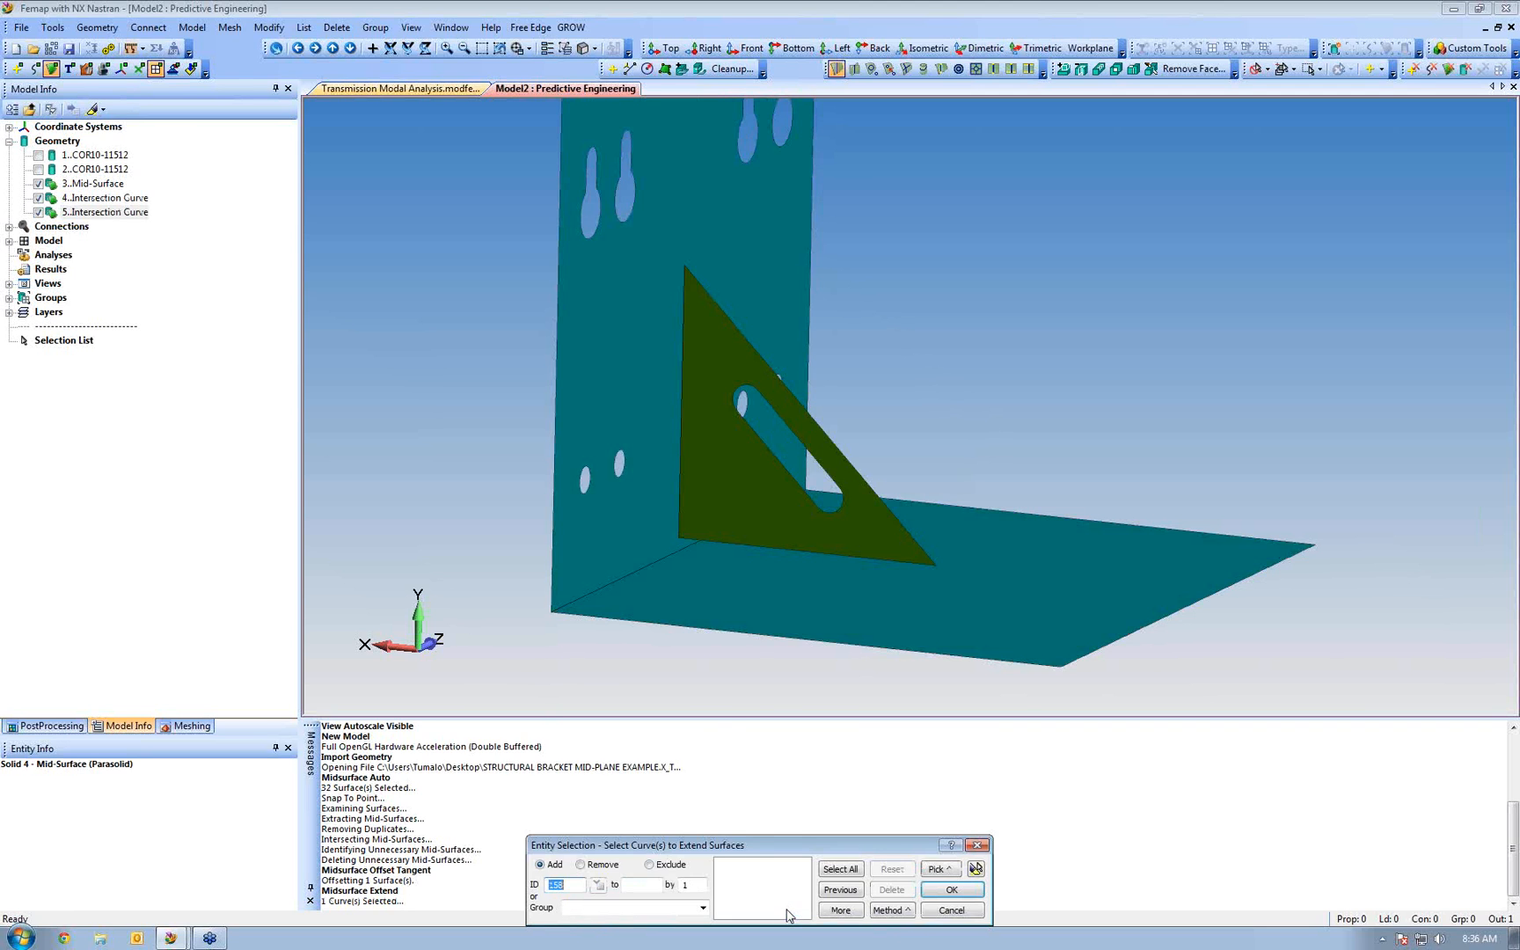
Extend the gusset mid-surface linearly from its lower edge to the base plate's mid-surface solid, and finish extending
left_click(766, 547)
left_click(952, 889)
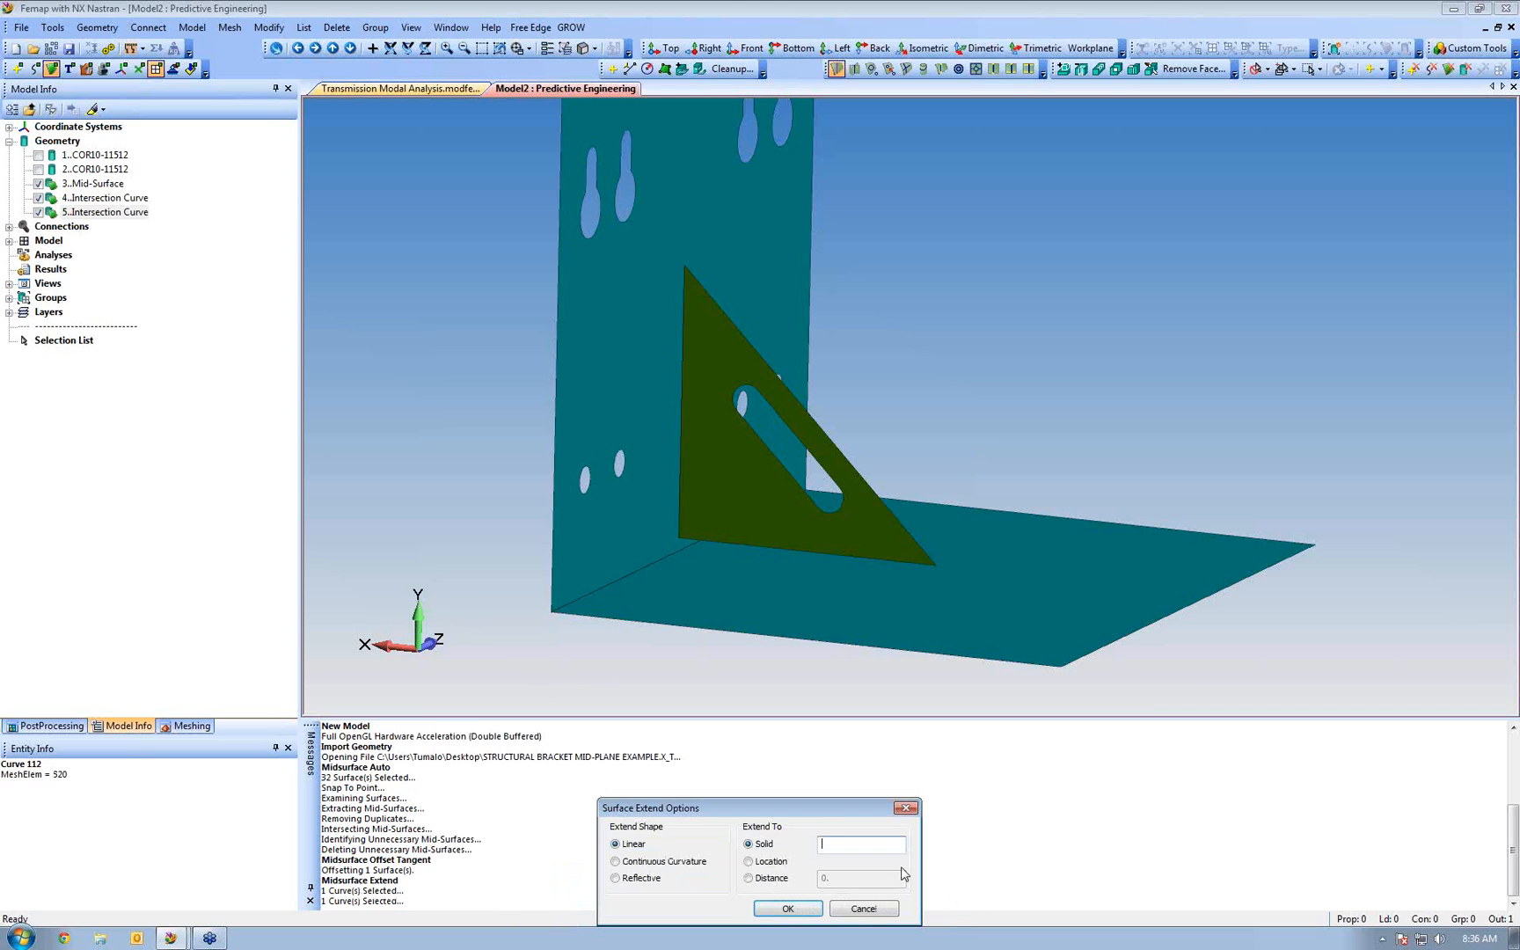
left_click(770, 909)
left_click(956, 915)
middle_click_drag(704, 572, 679, 617)
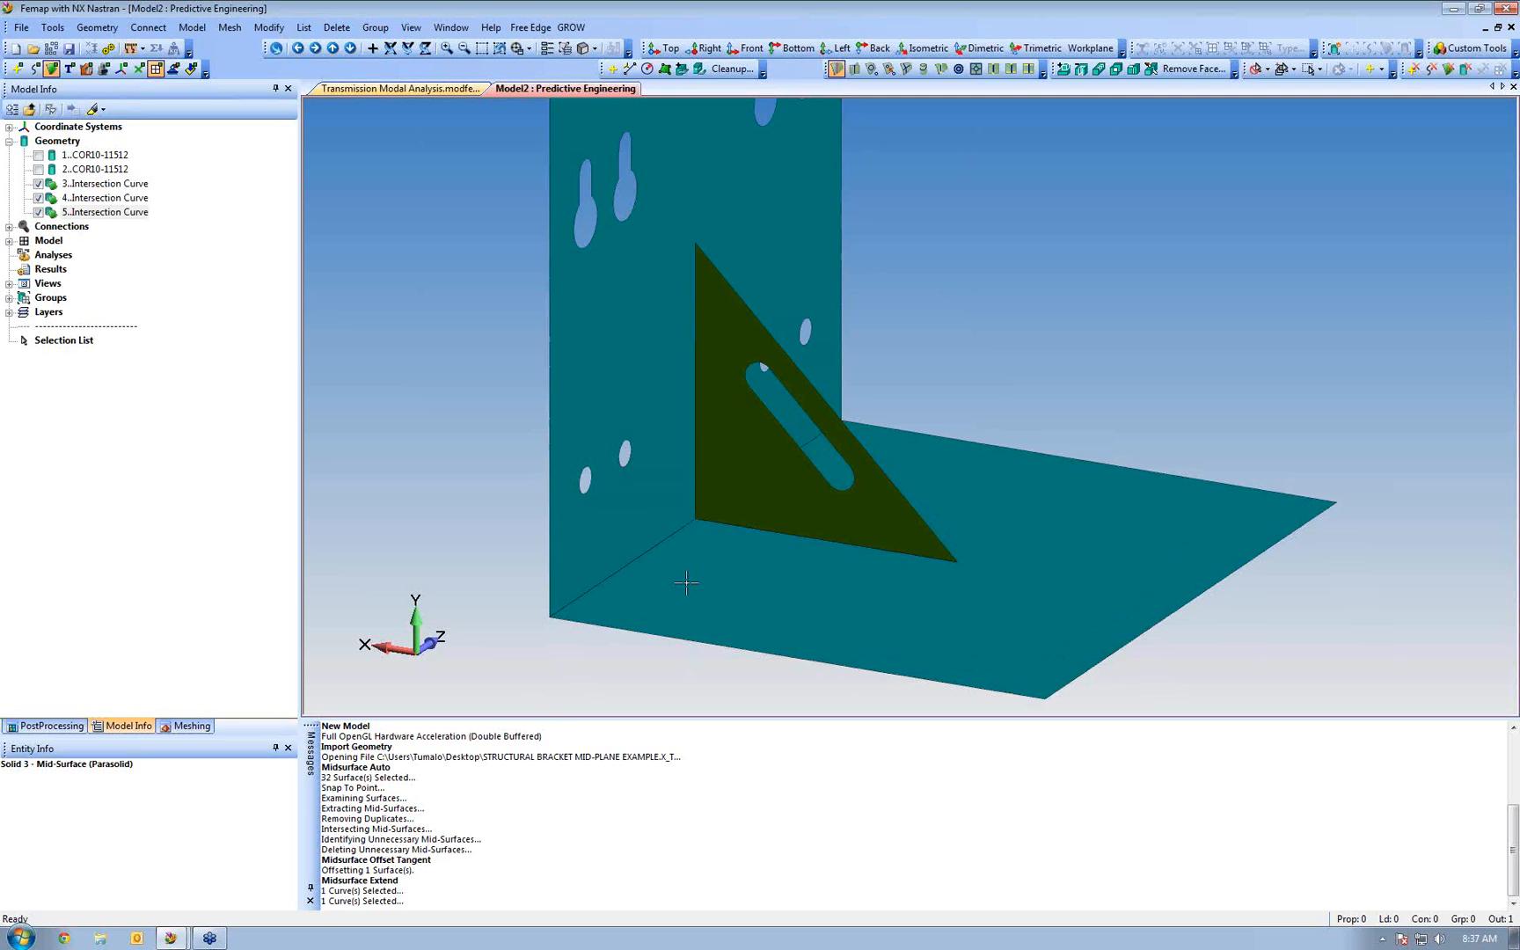
Combine the gusset, base plate and upright plate mid-surfaces with a NonManifold Add, check the highlighted free edges and regenerate the display
left_click(92, 28)
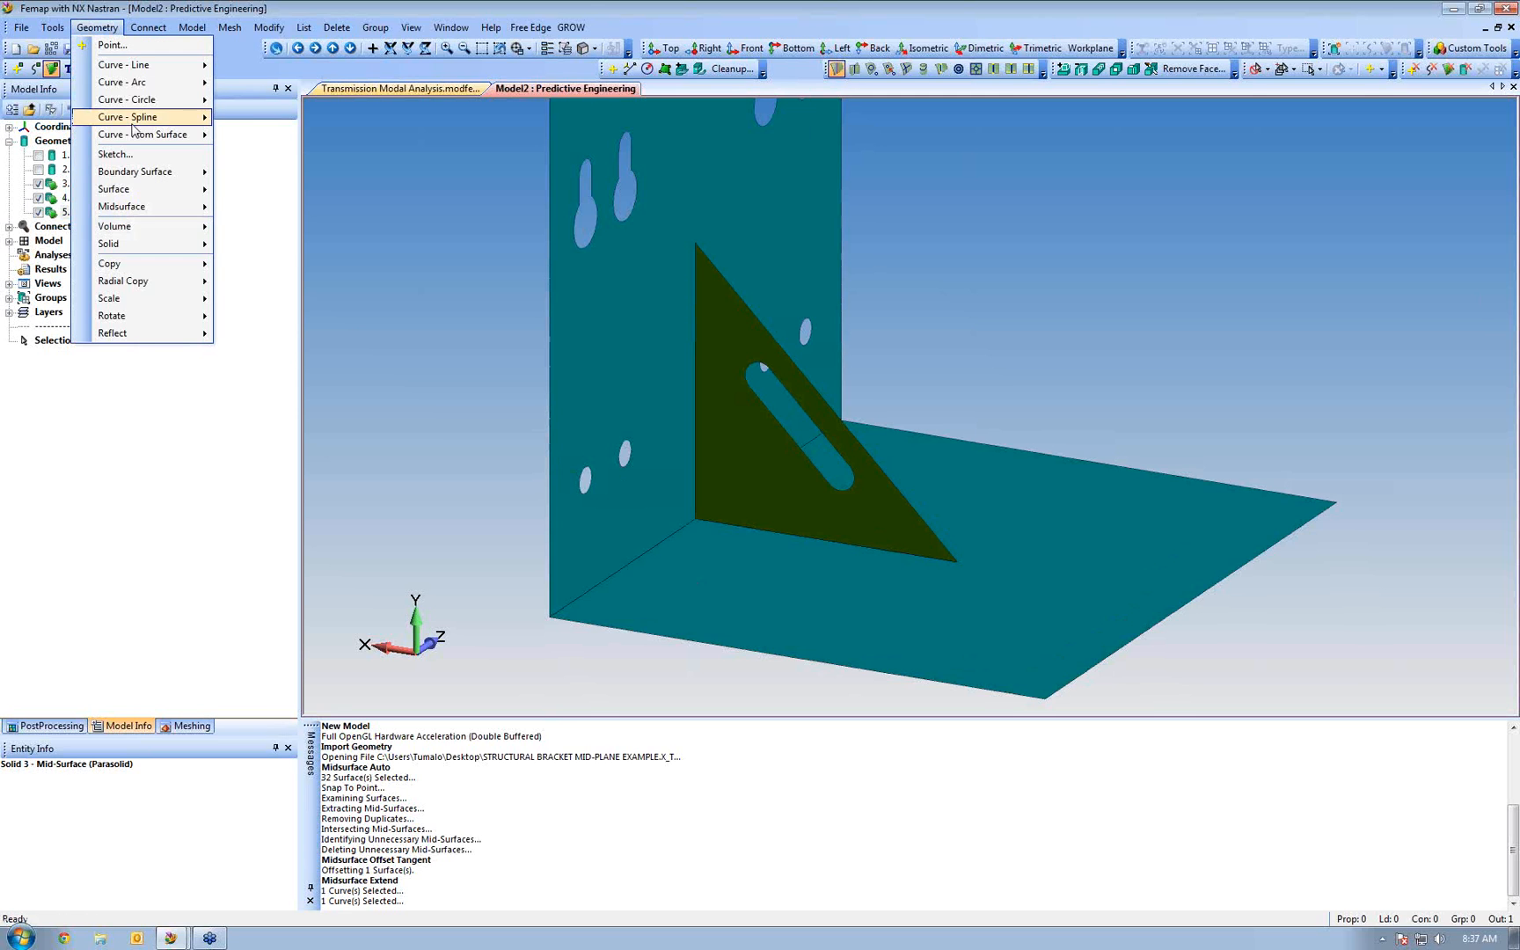
mouse_move(144, 191)
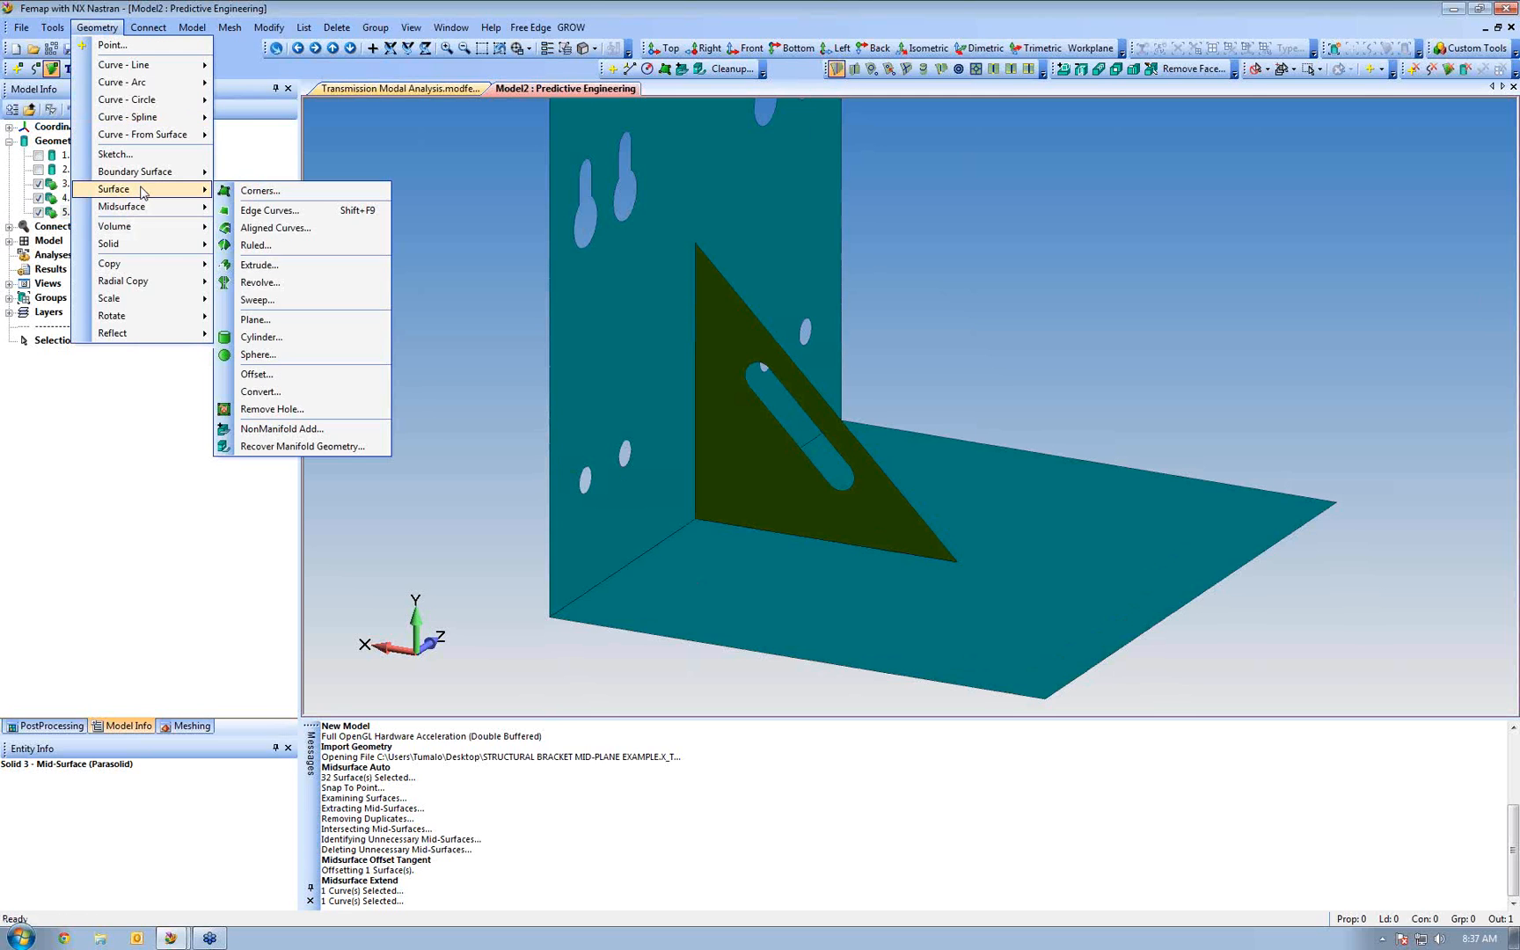
left_click(303, 431)
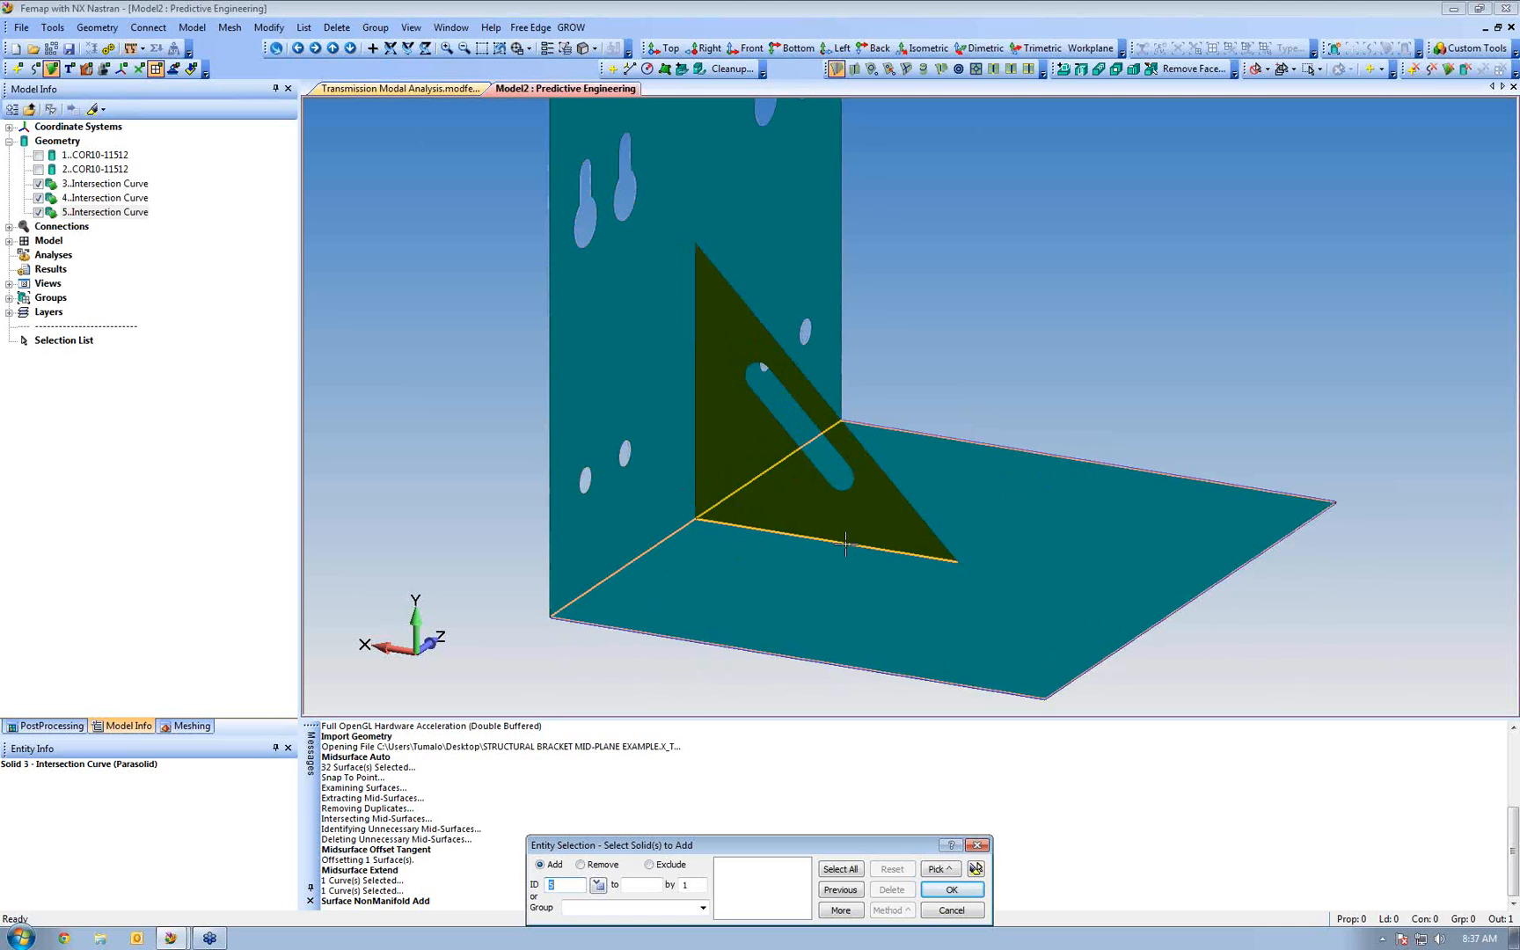
left_click(825, 526)
left_click(821, 560)
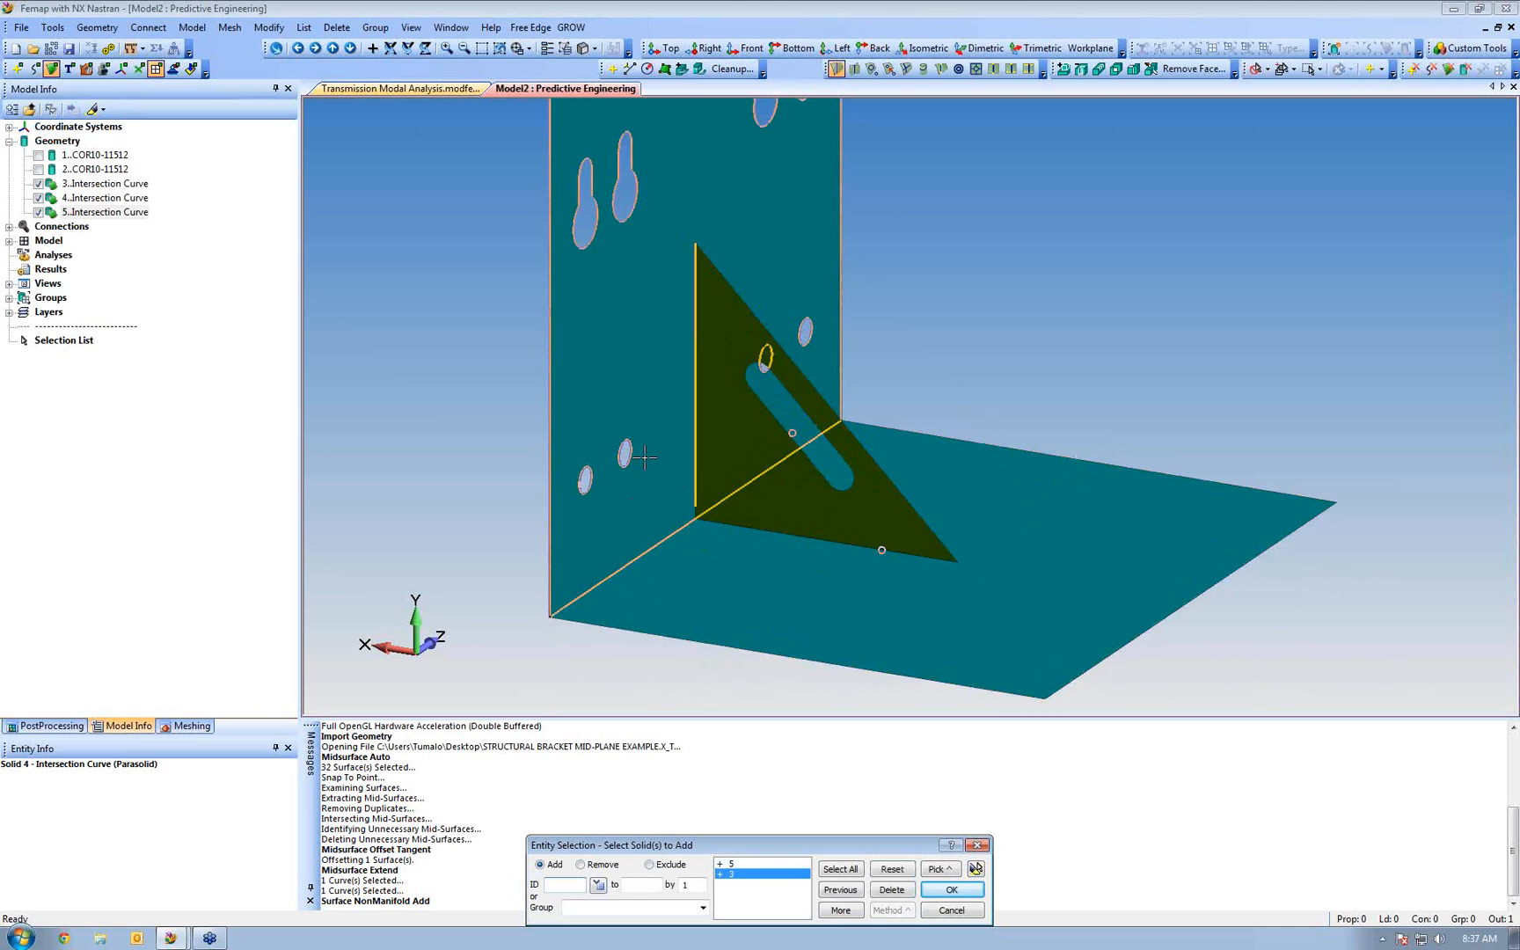
left_click(644, 458)
left_click(952, 890)
middle_click_drag(875, 598, 786, 529)
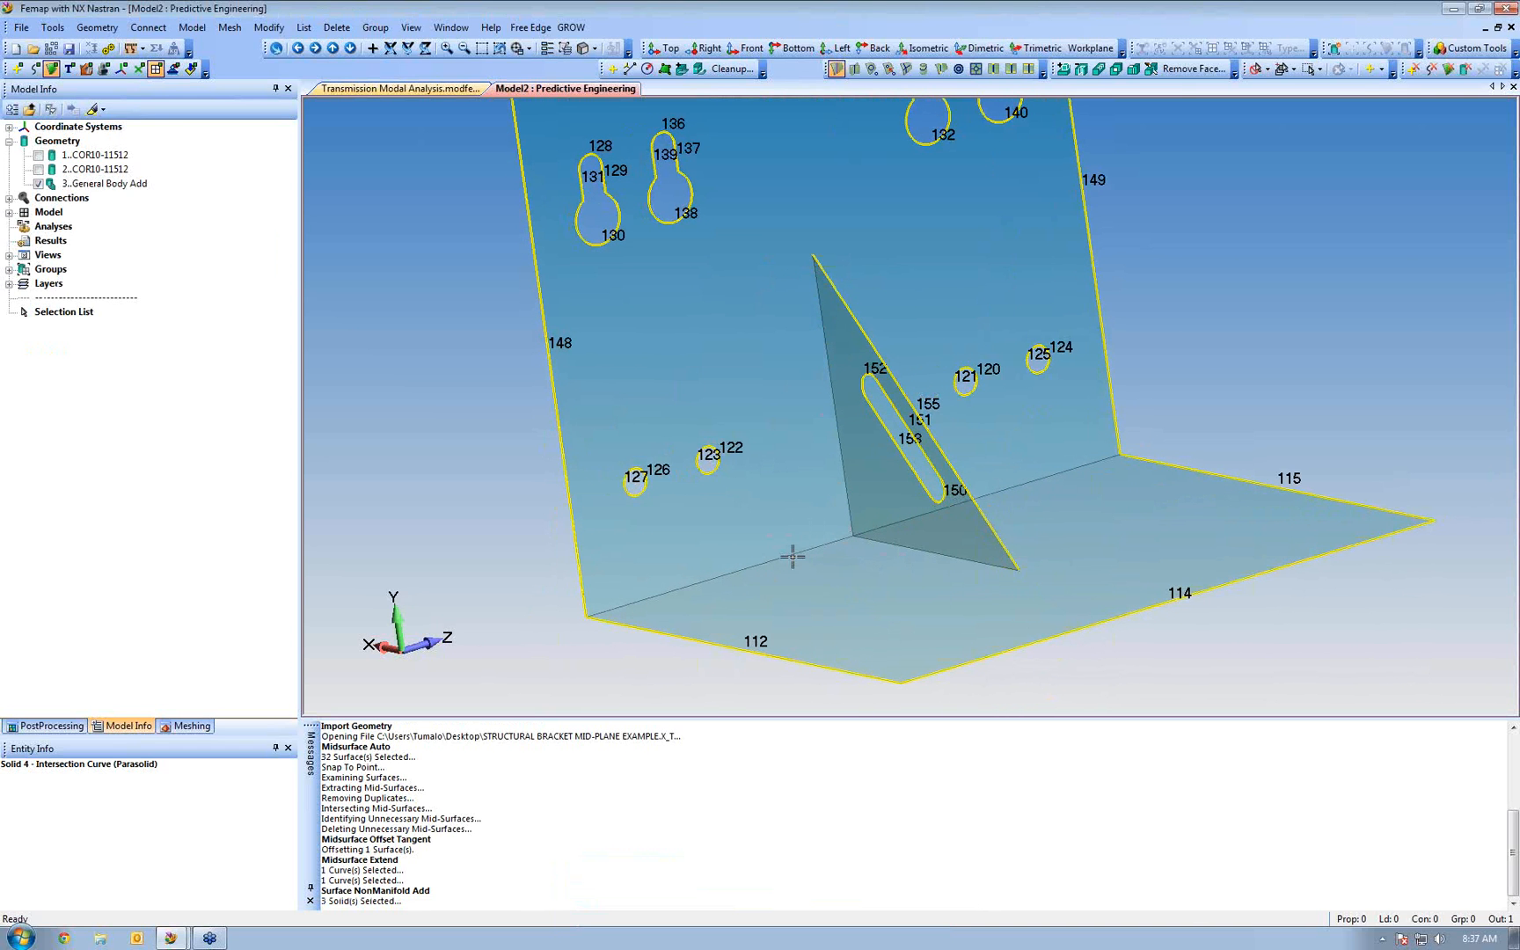
scroll(818, 543, "down", 2)
middle_click_drag(818, 543, 893, 532)
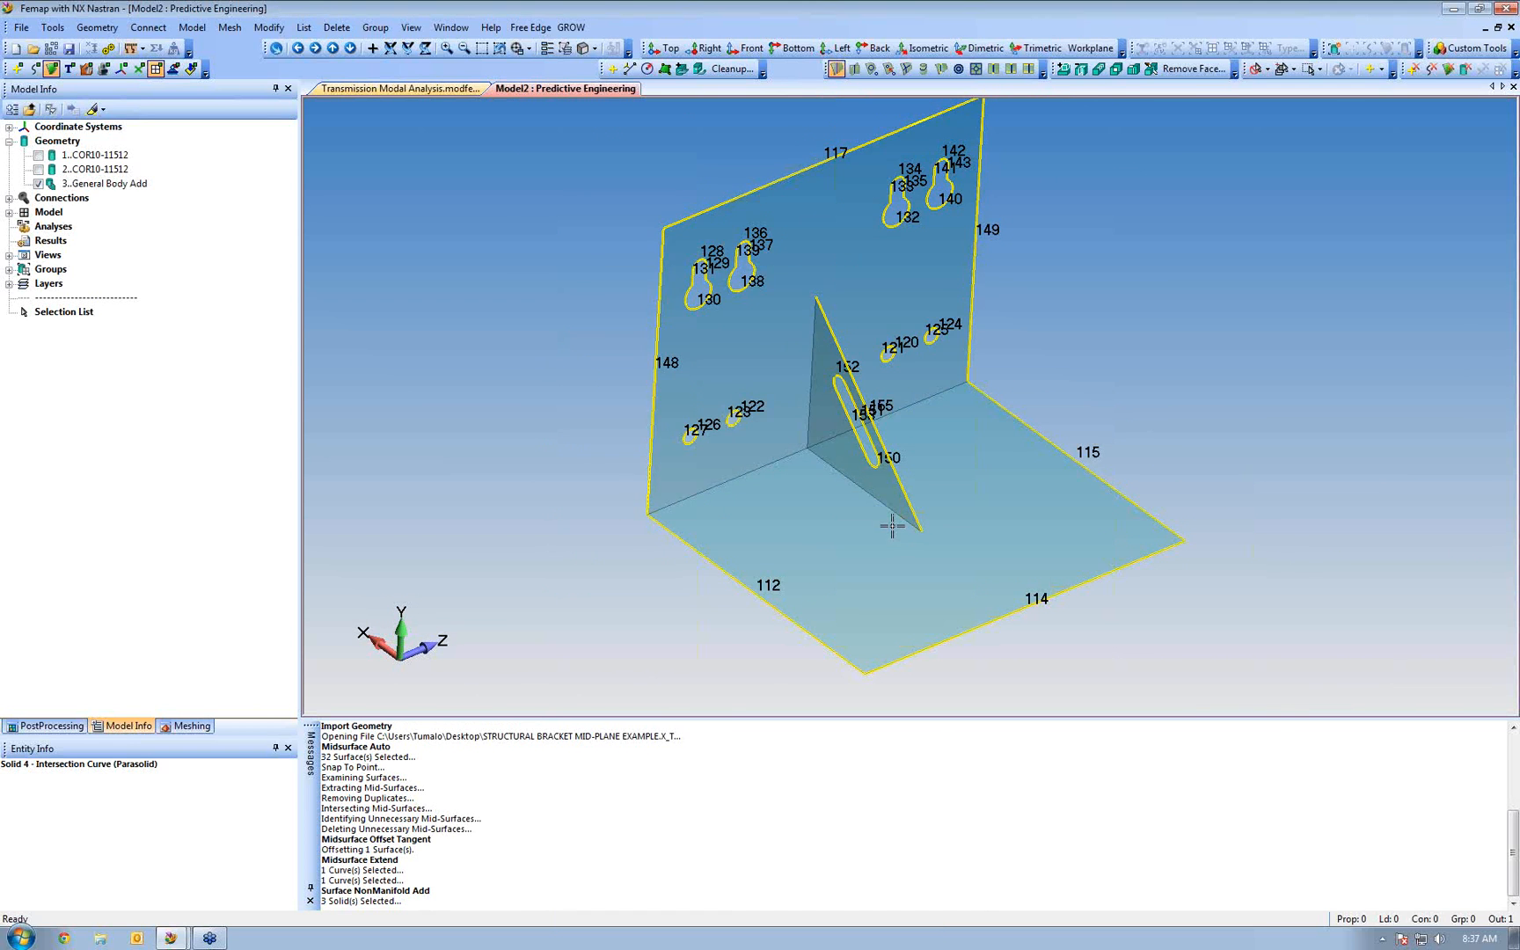
key("ctrl+g")
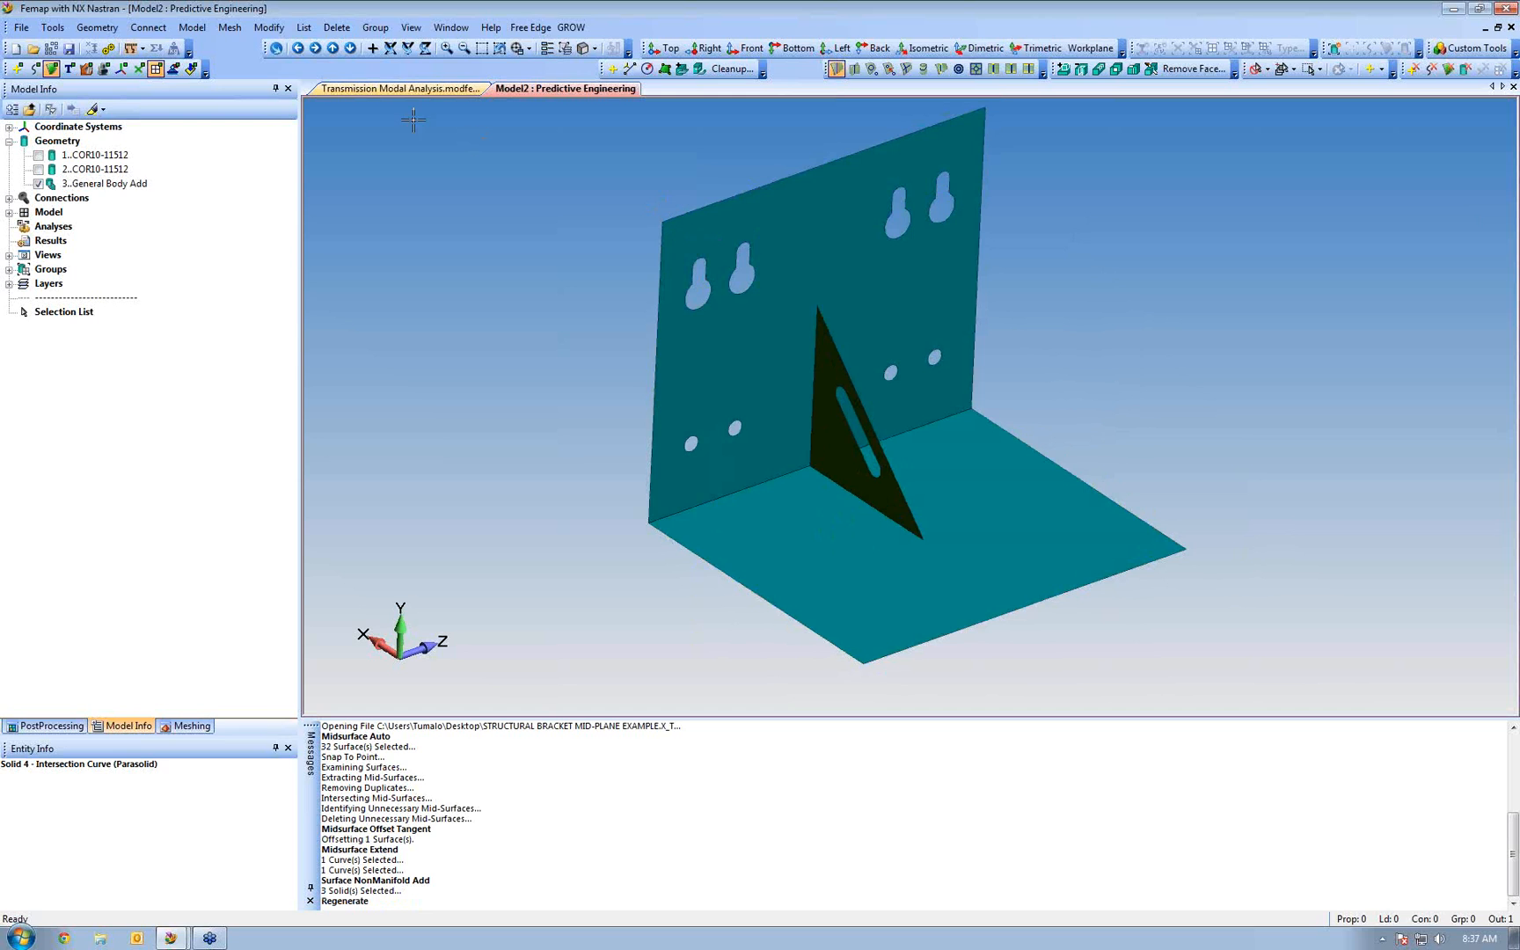
Start defining a new plate property in the surface mesh attributes for the upright plate and base plate surfaces
left_click(225, 29)
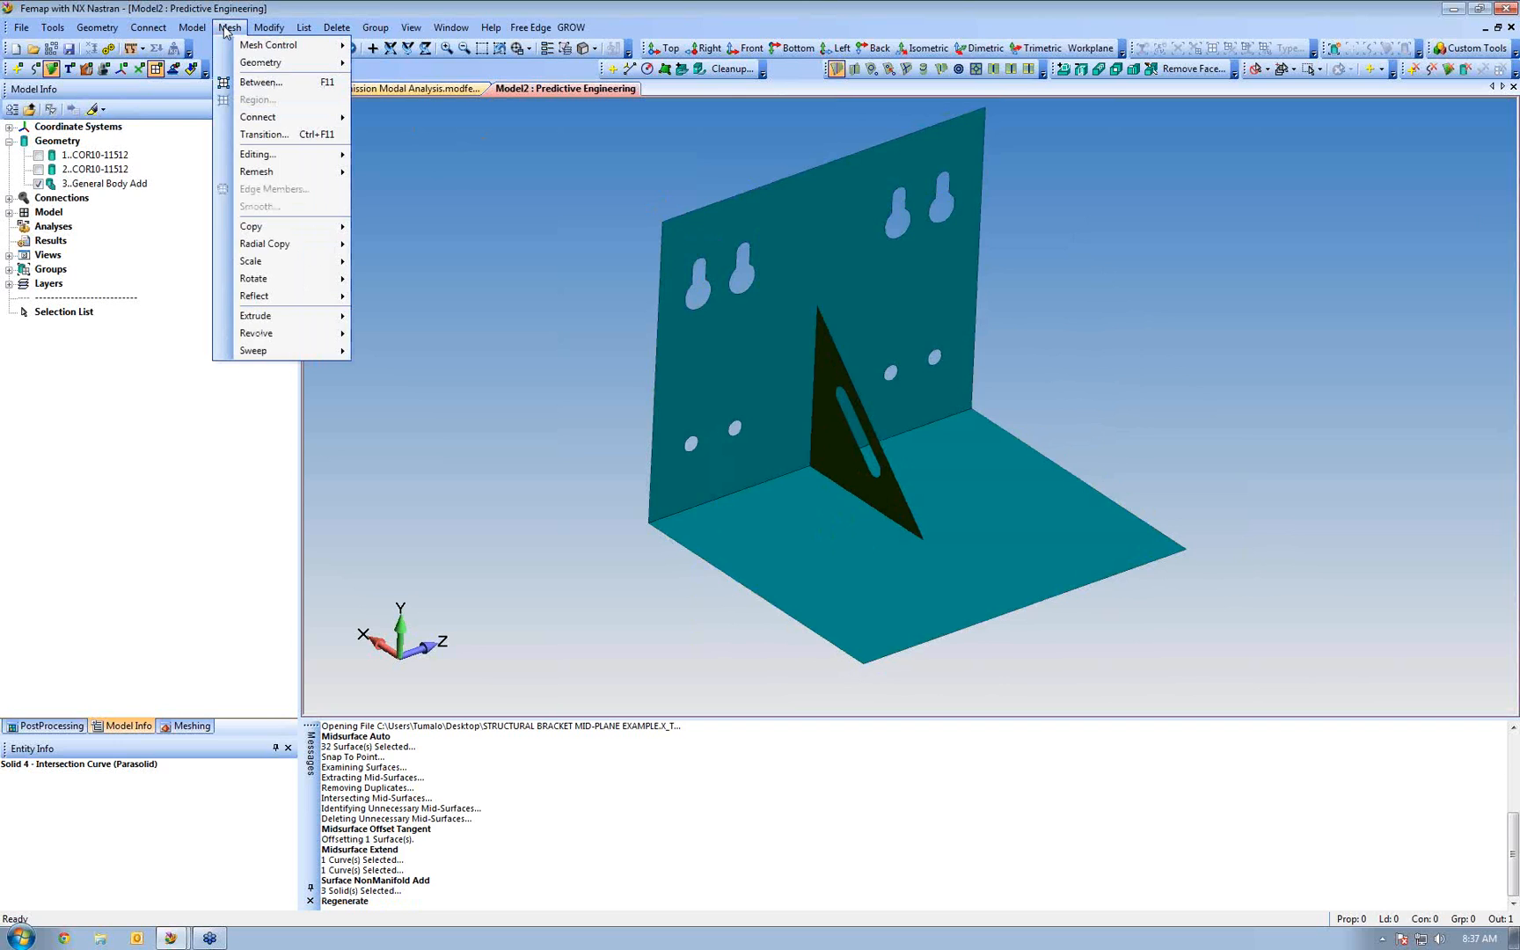
mouse_move(241, 46)
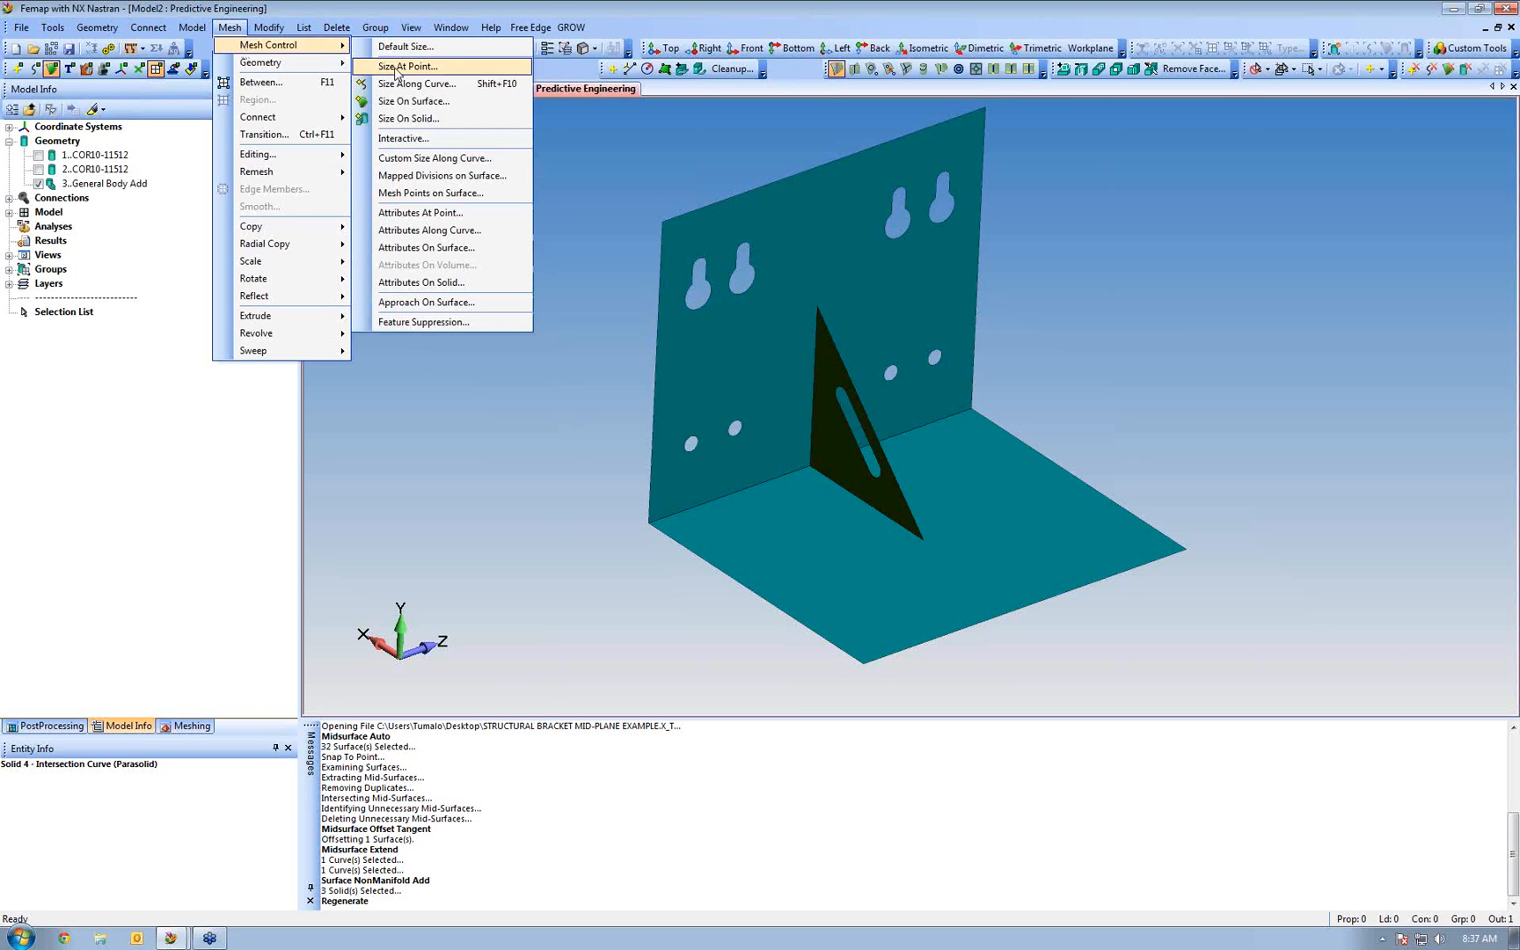
left_click(453, 255)
left_click(728, 344)
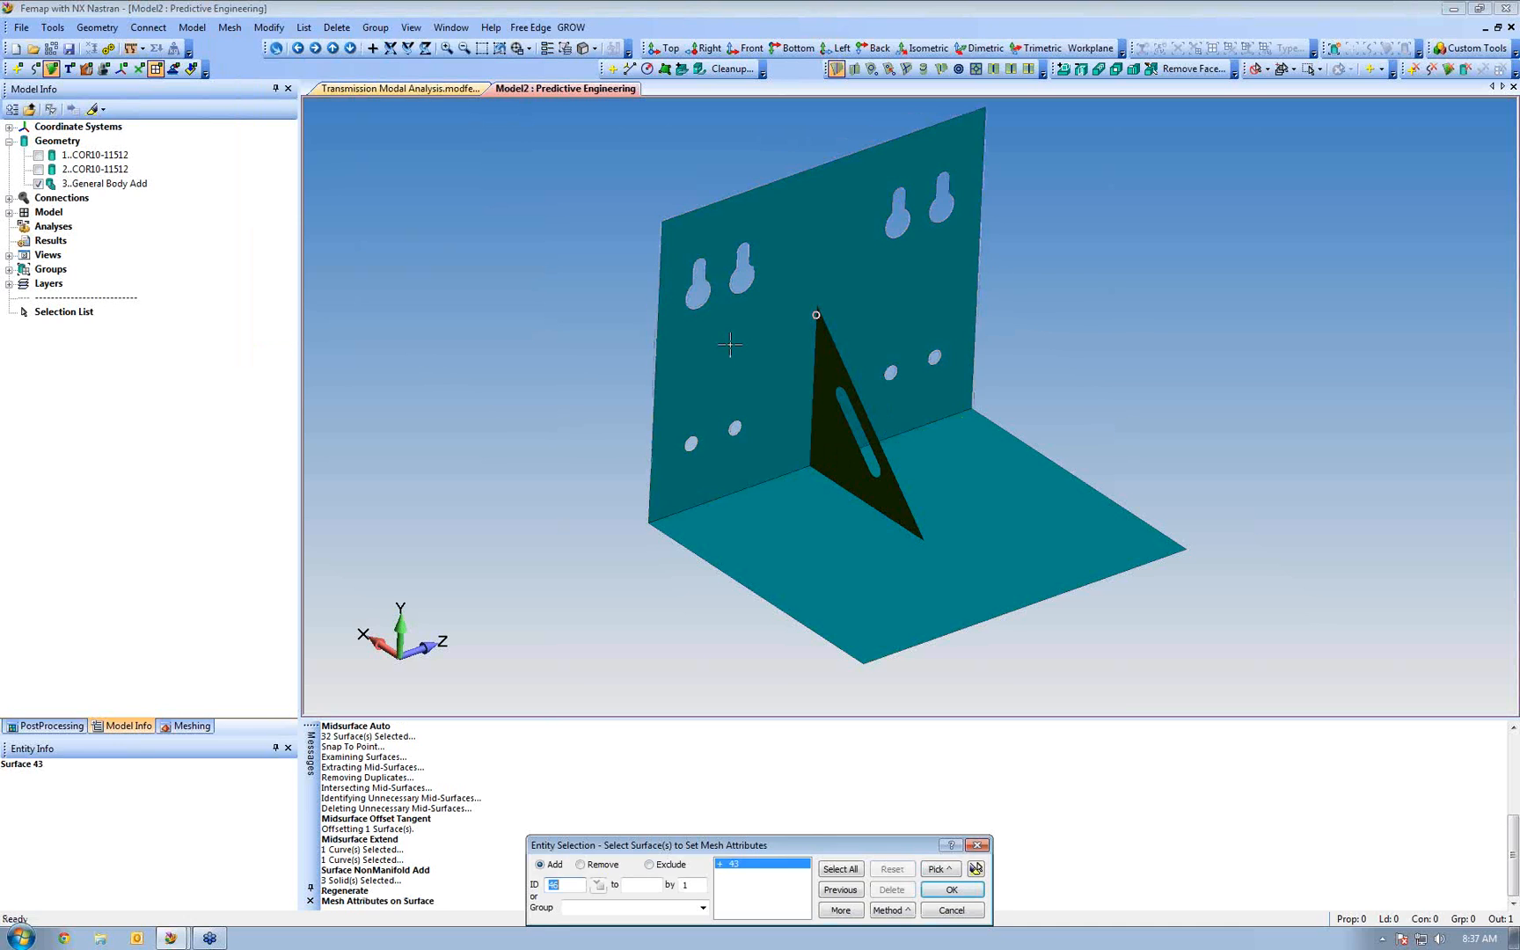
left_click(845, 549)
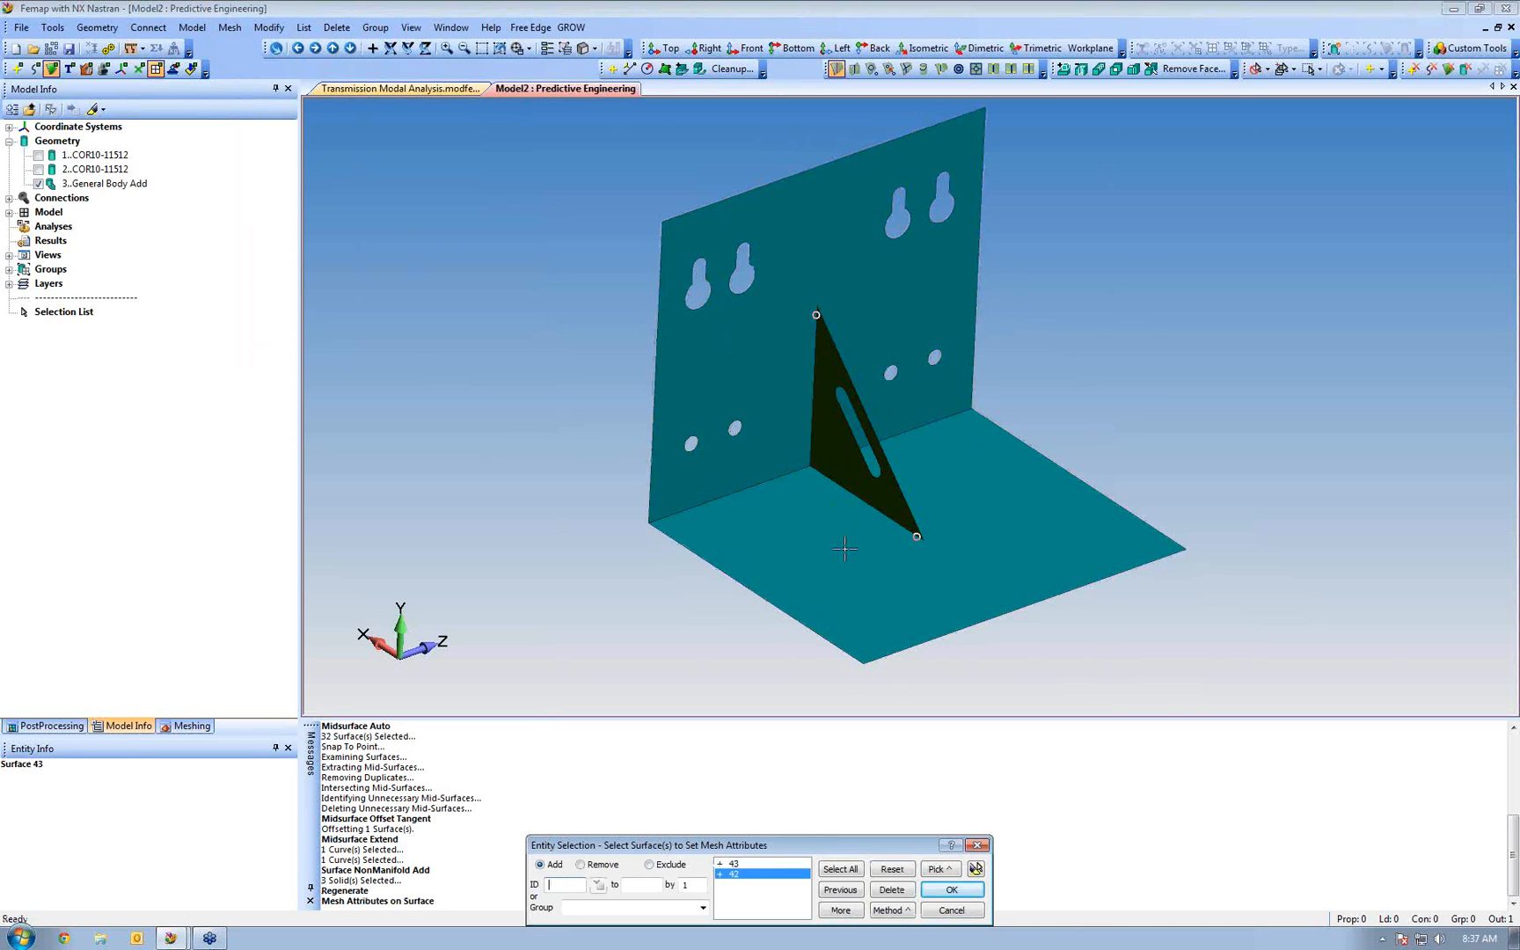
left_click(955, 891)
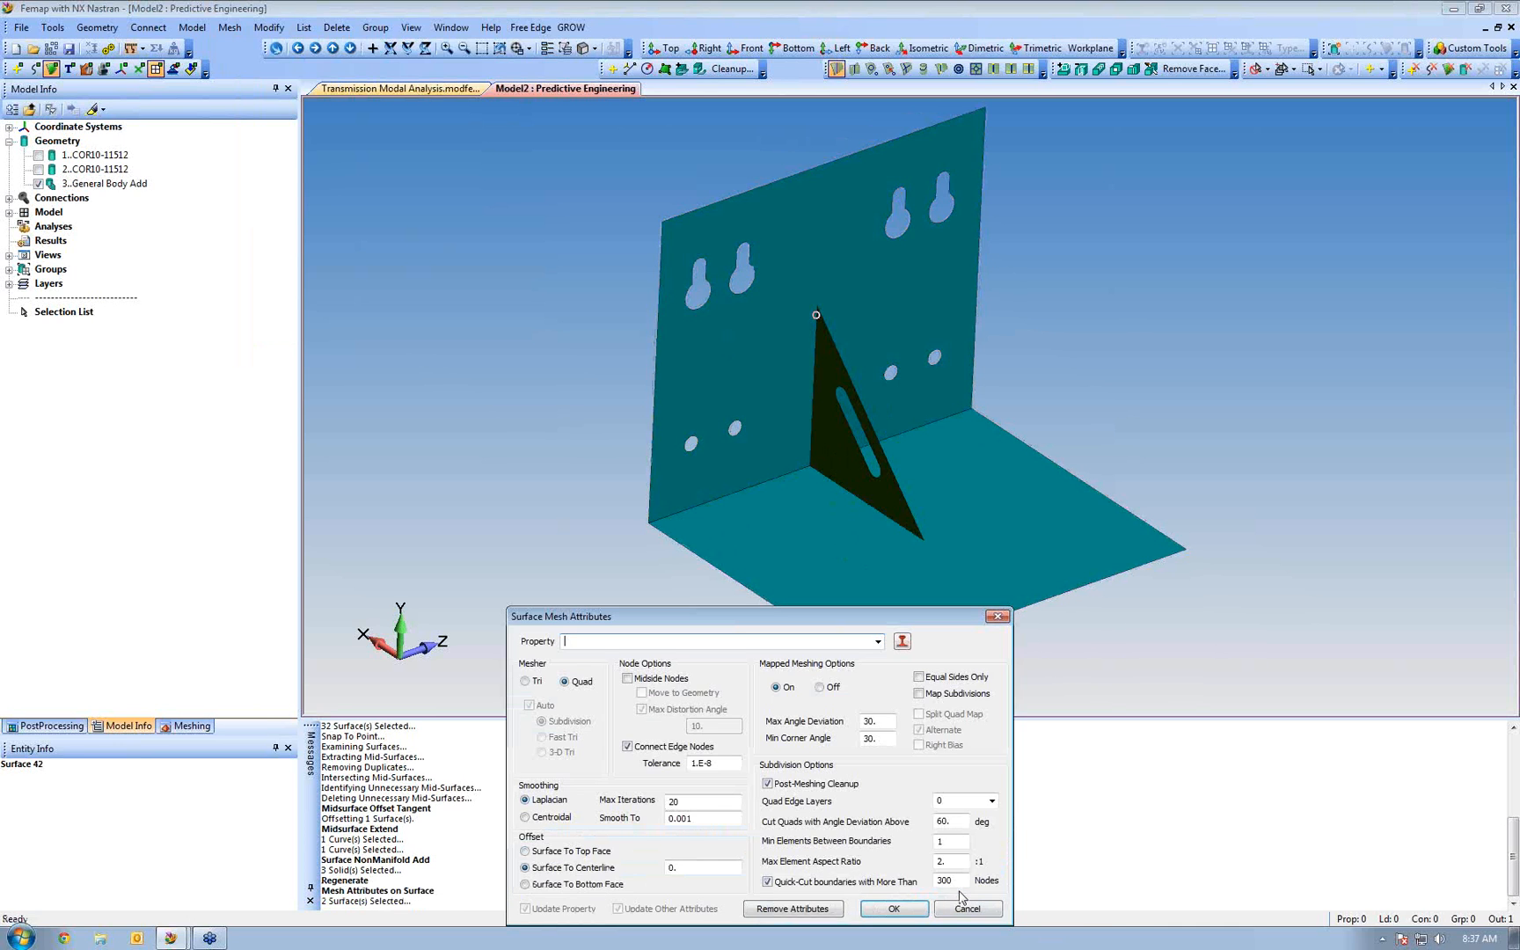
left_click(903, 643)
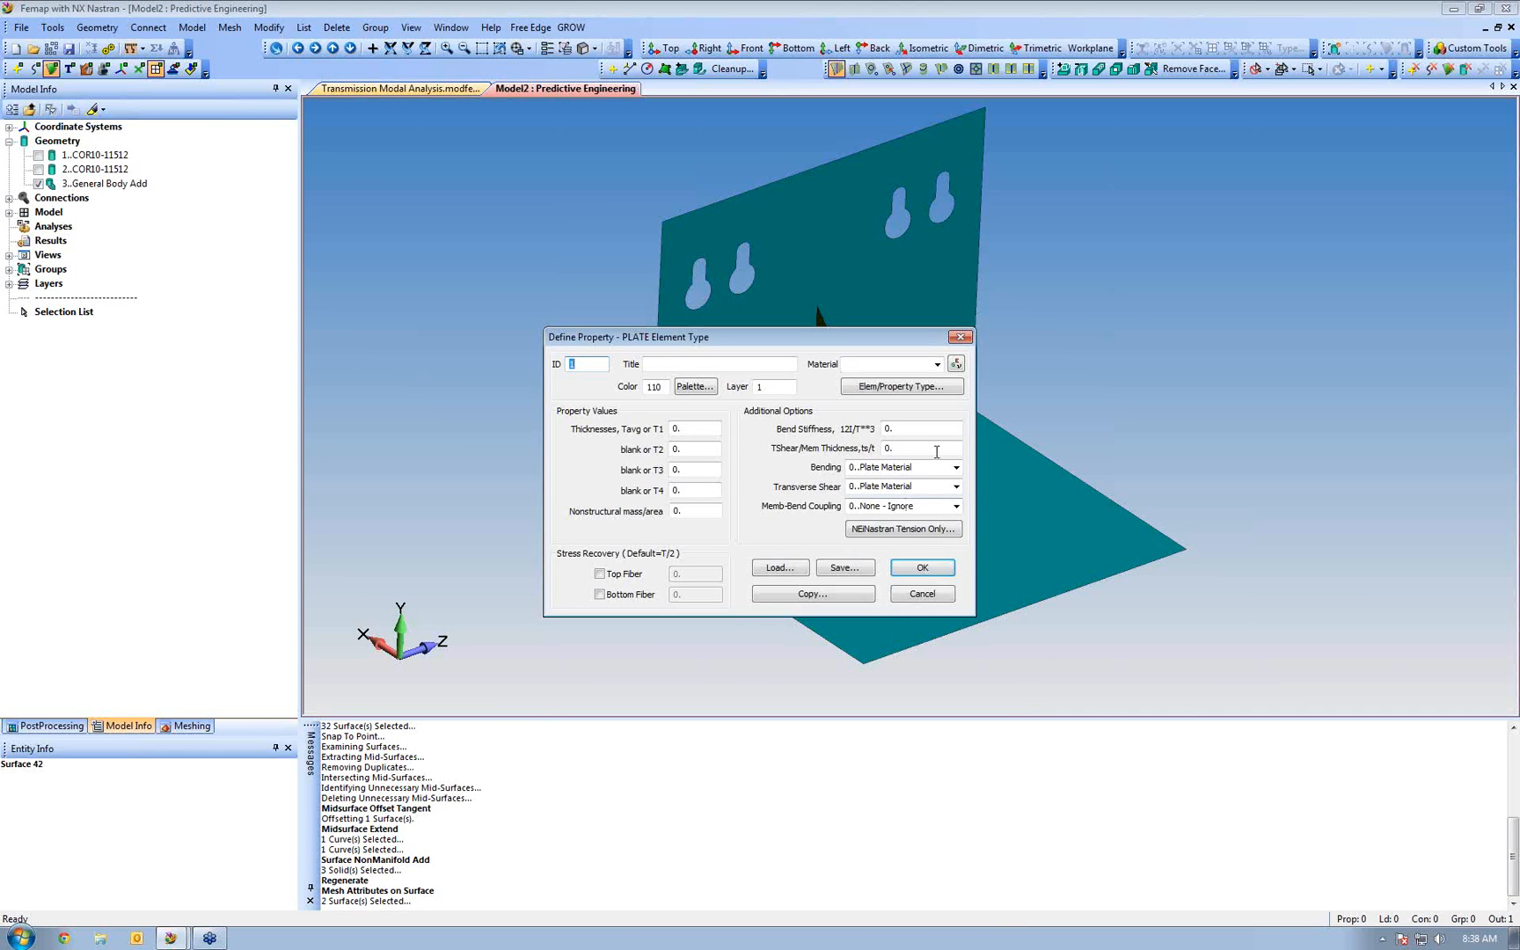
Create an isotropic material for the plate property by loading AISI 4340 Steel from the material library
left_click(958, 365)
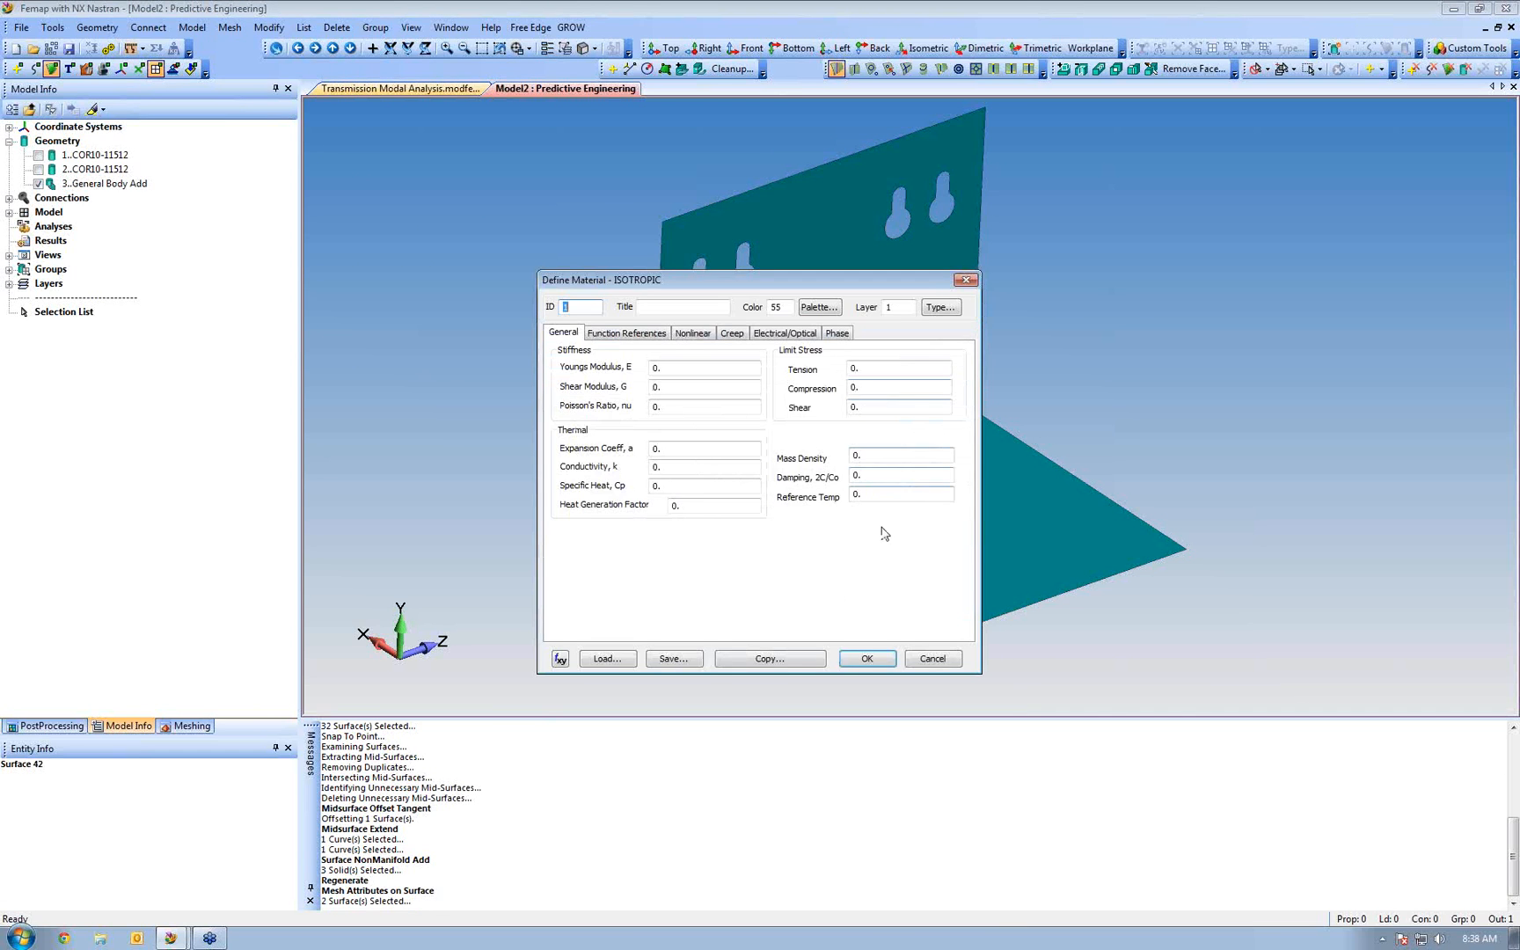
left_click(628, 662)
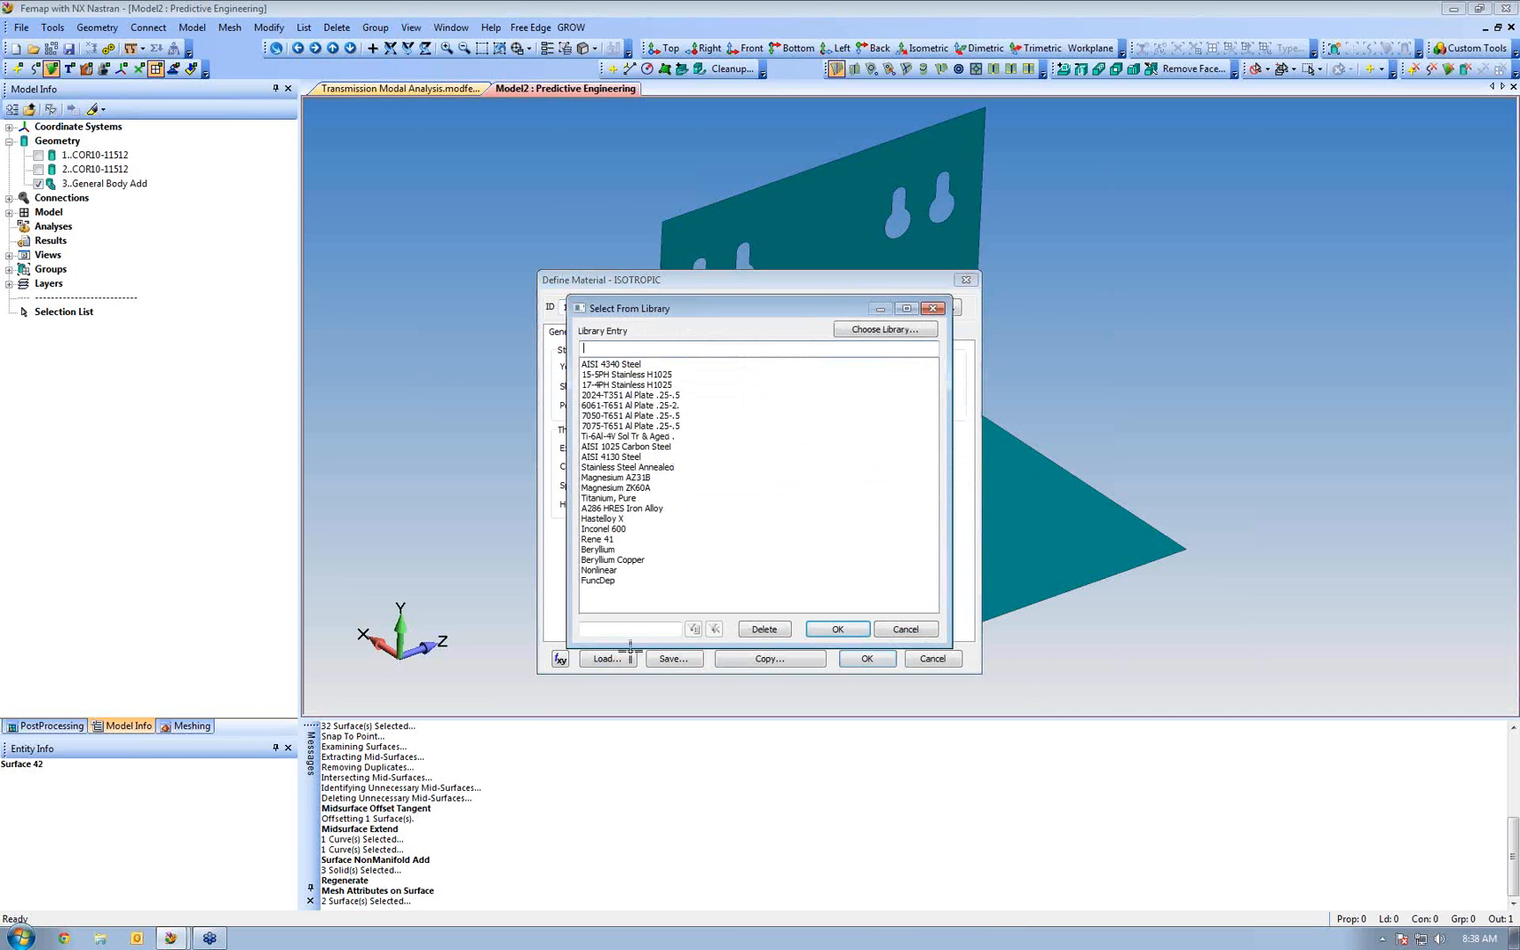
left_click(619, 365)
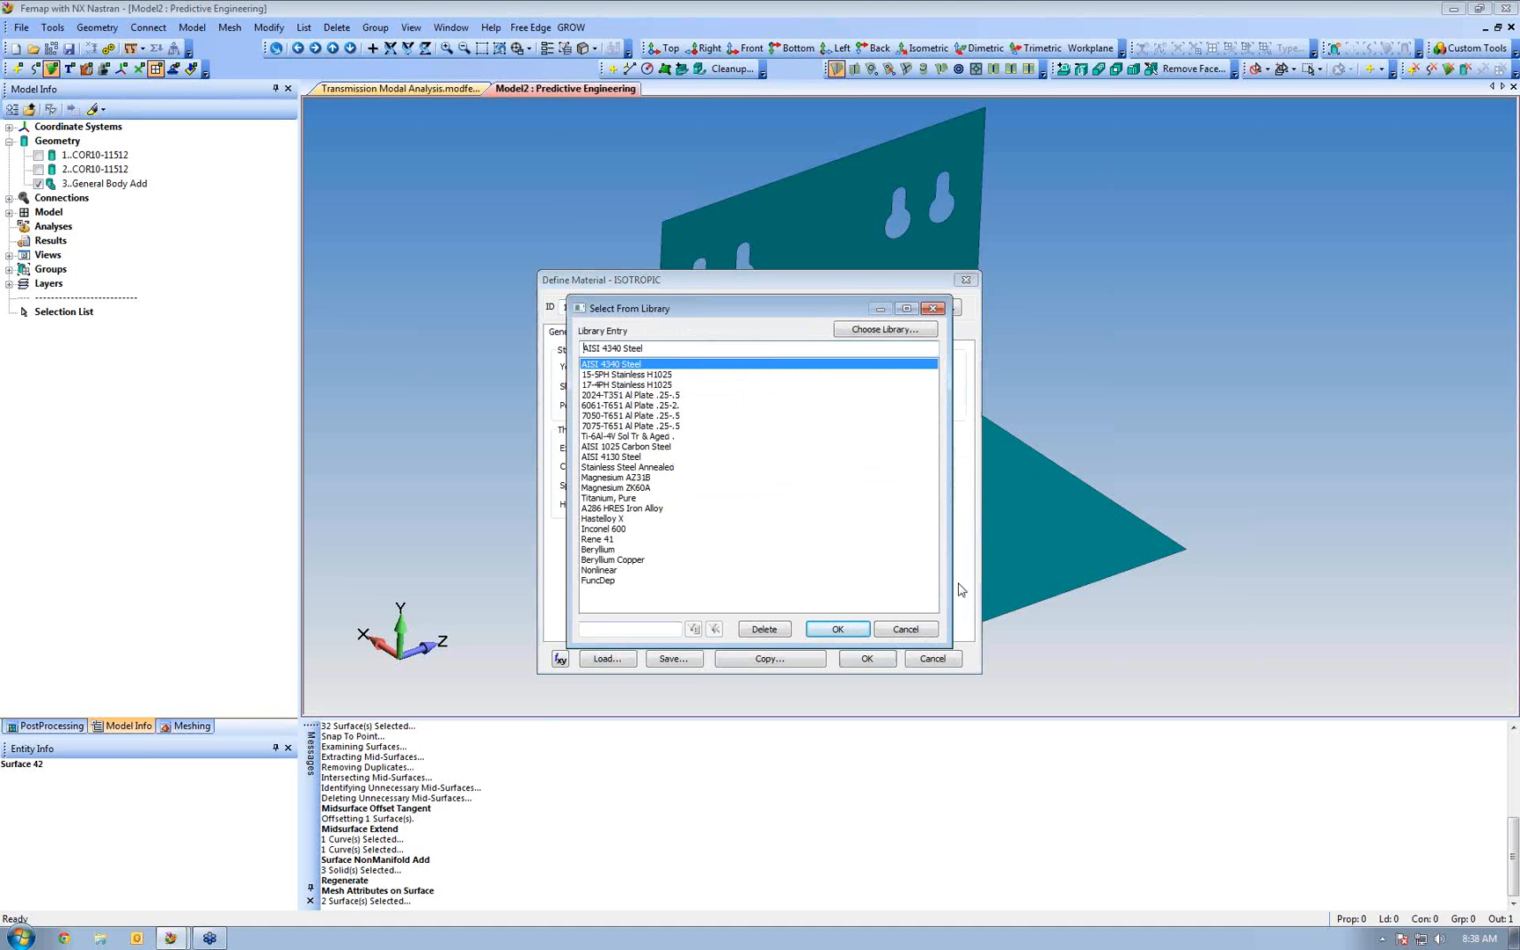
left_click(840, 630)
left_click(871, 659)
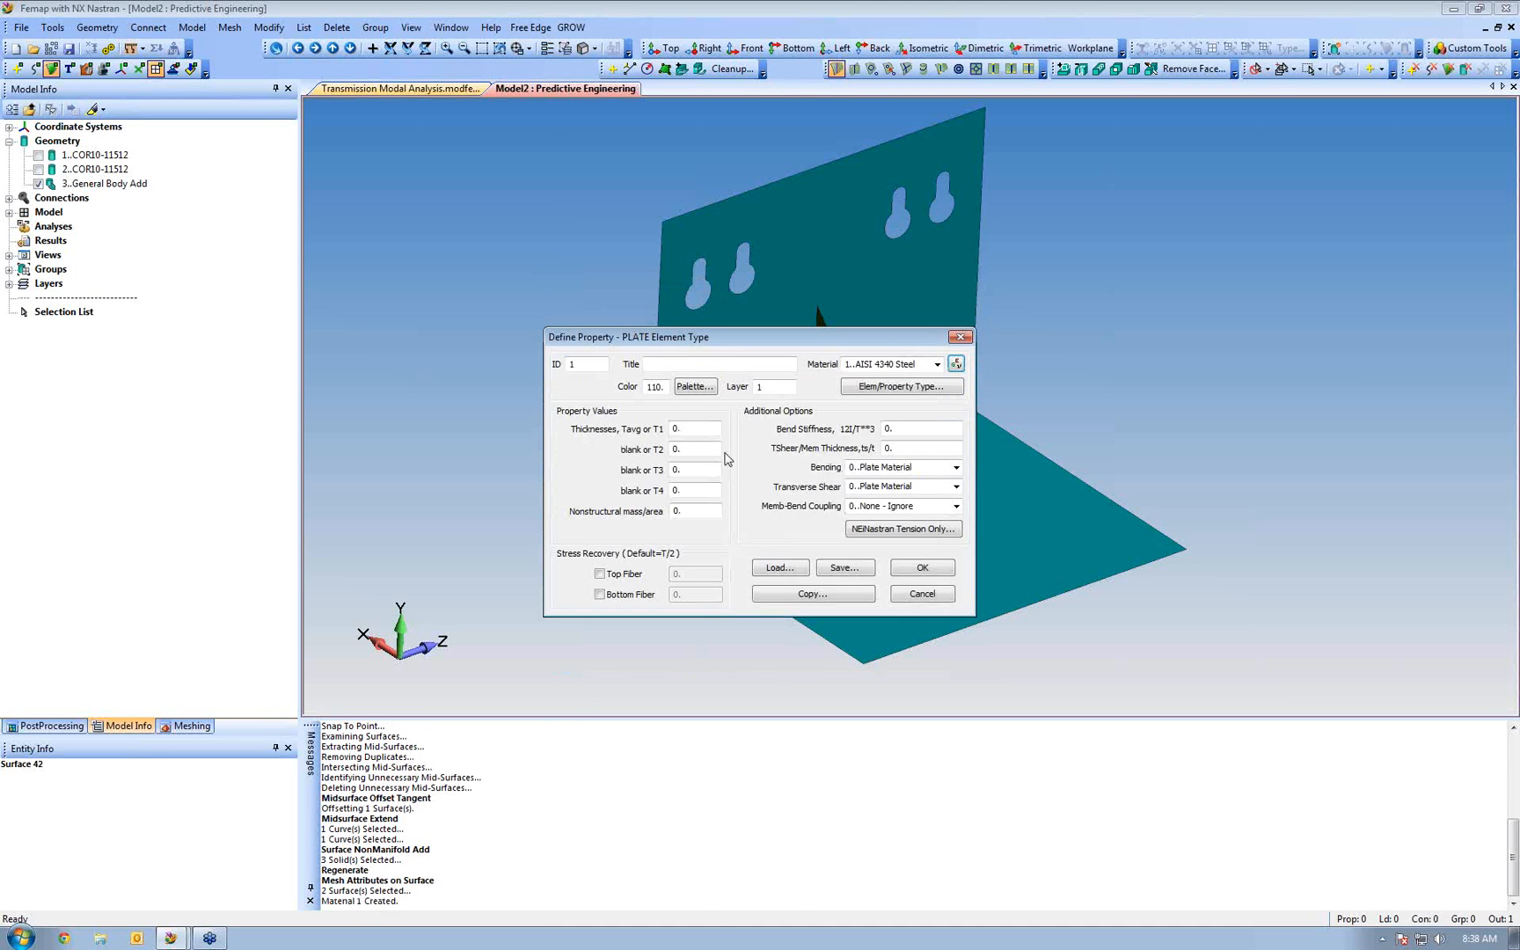
Title the plate property Bracket and save it for the selected surfaces' mesh attributes
left_click(662, 368)
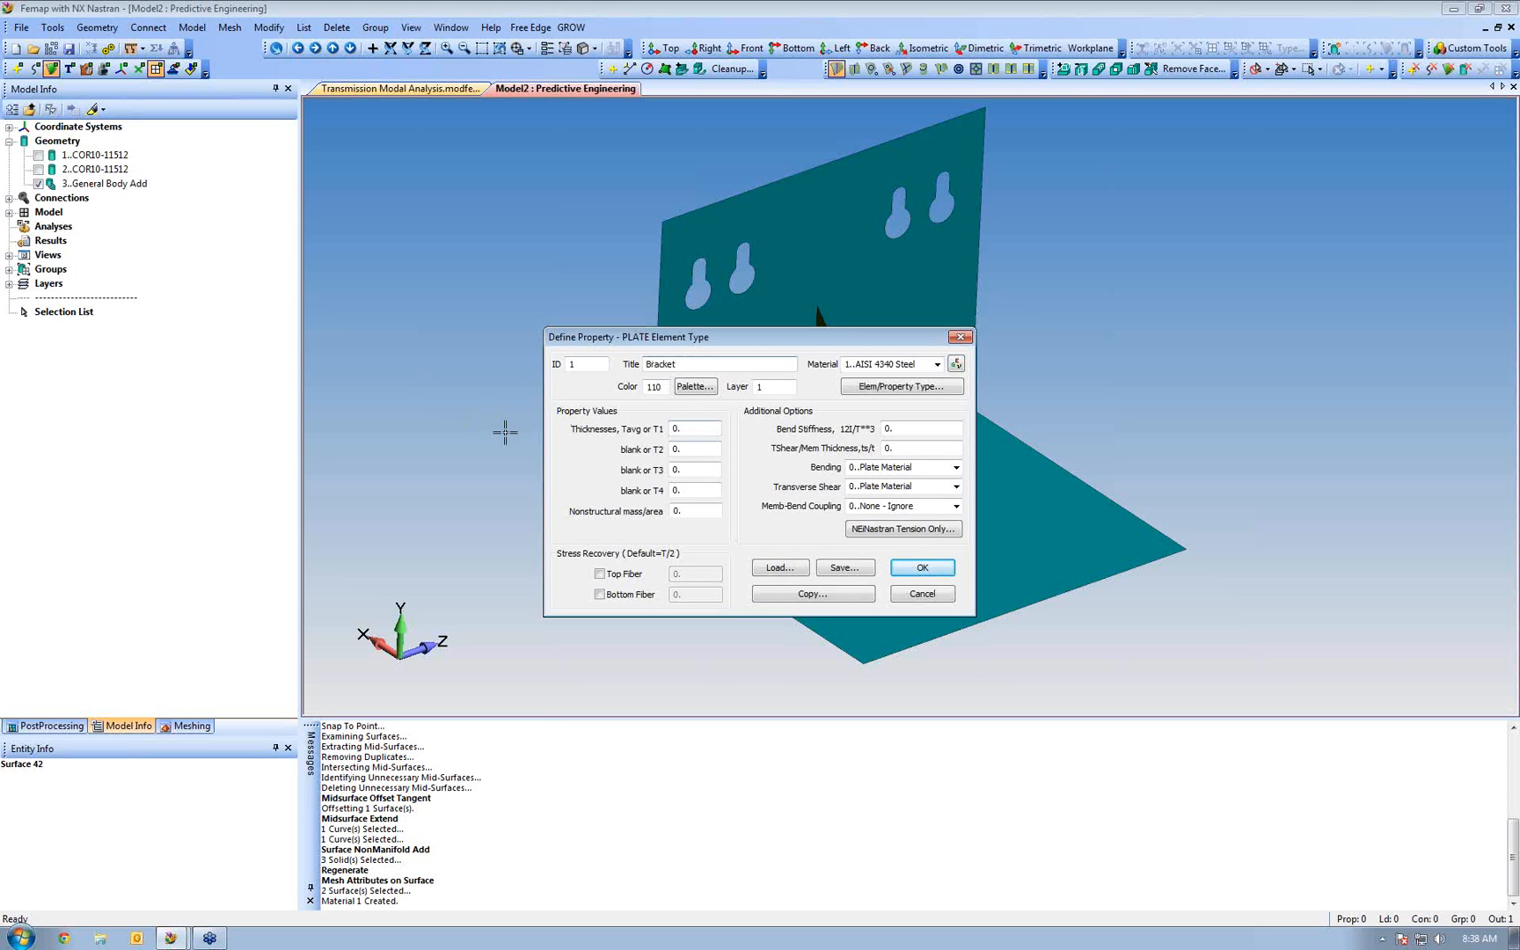
key("Tab")
left_click(919, 574)
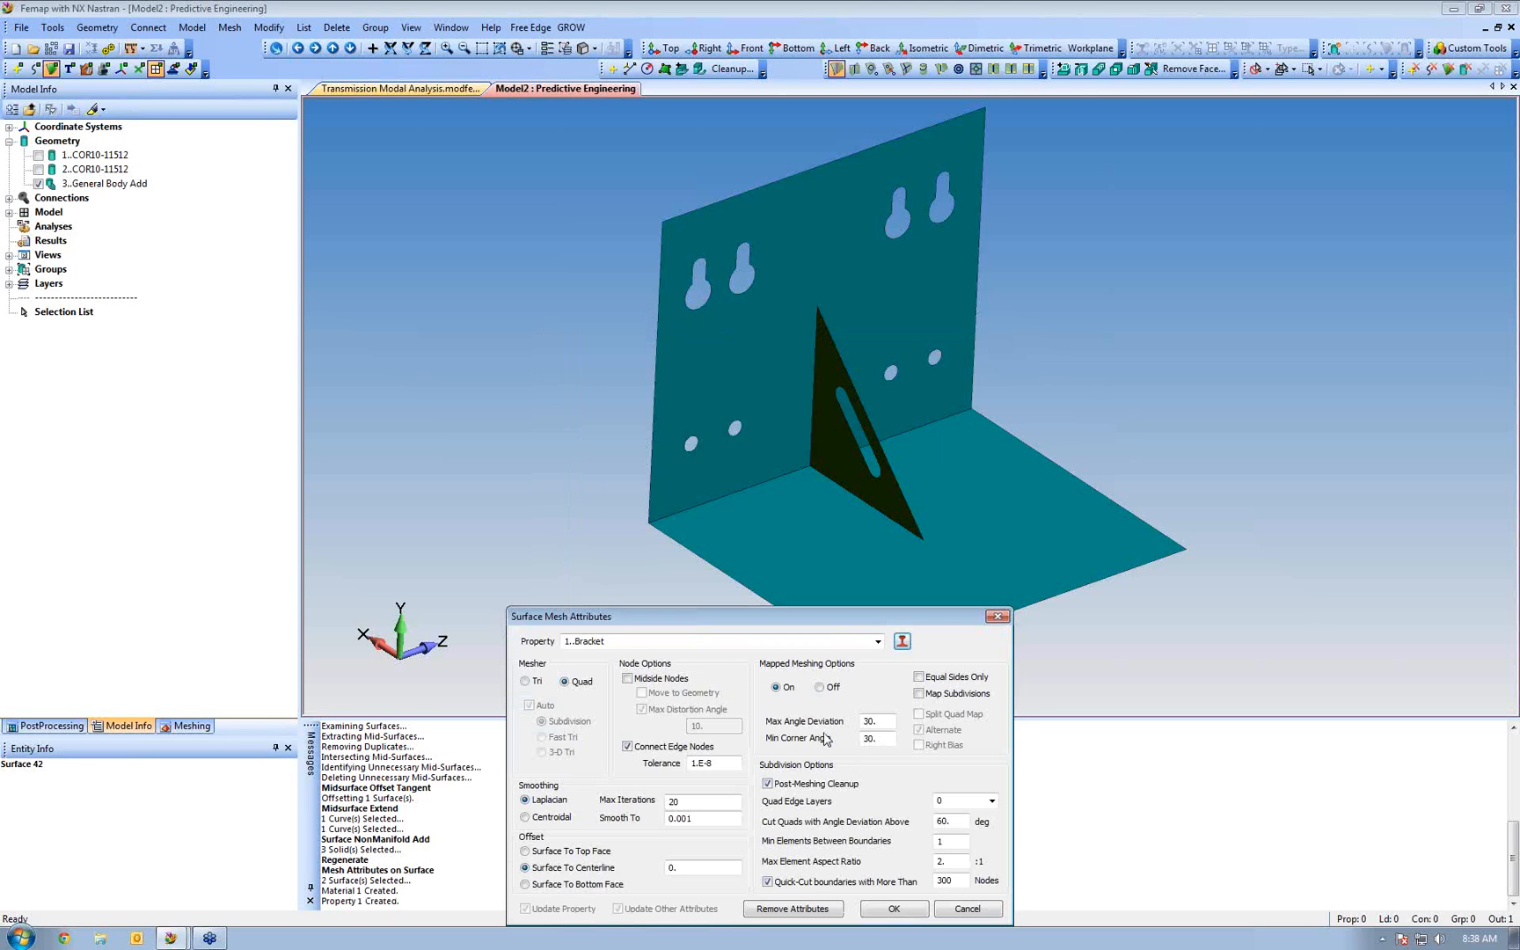
Apply the Bracket property to the upright and base plate surfaces, and start a new plate property titled Gusset for the gusset surface
left_click(894, 909)
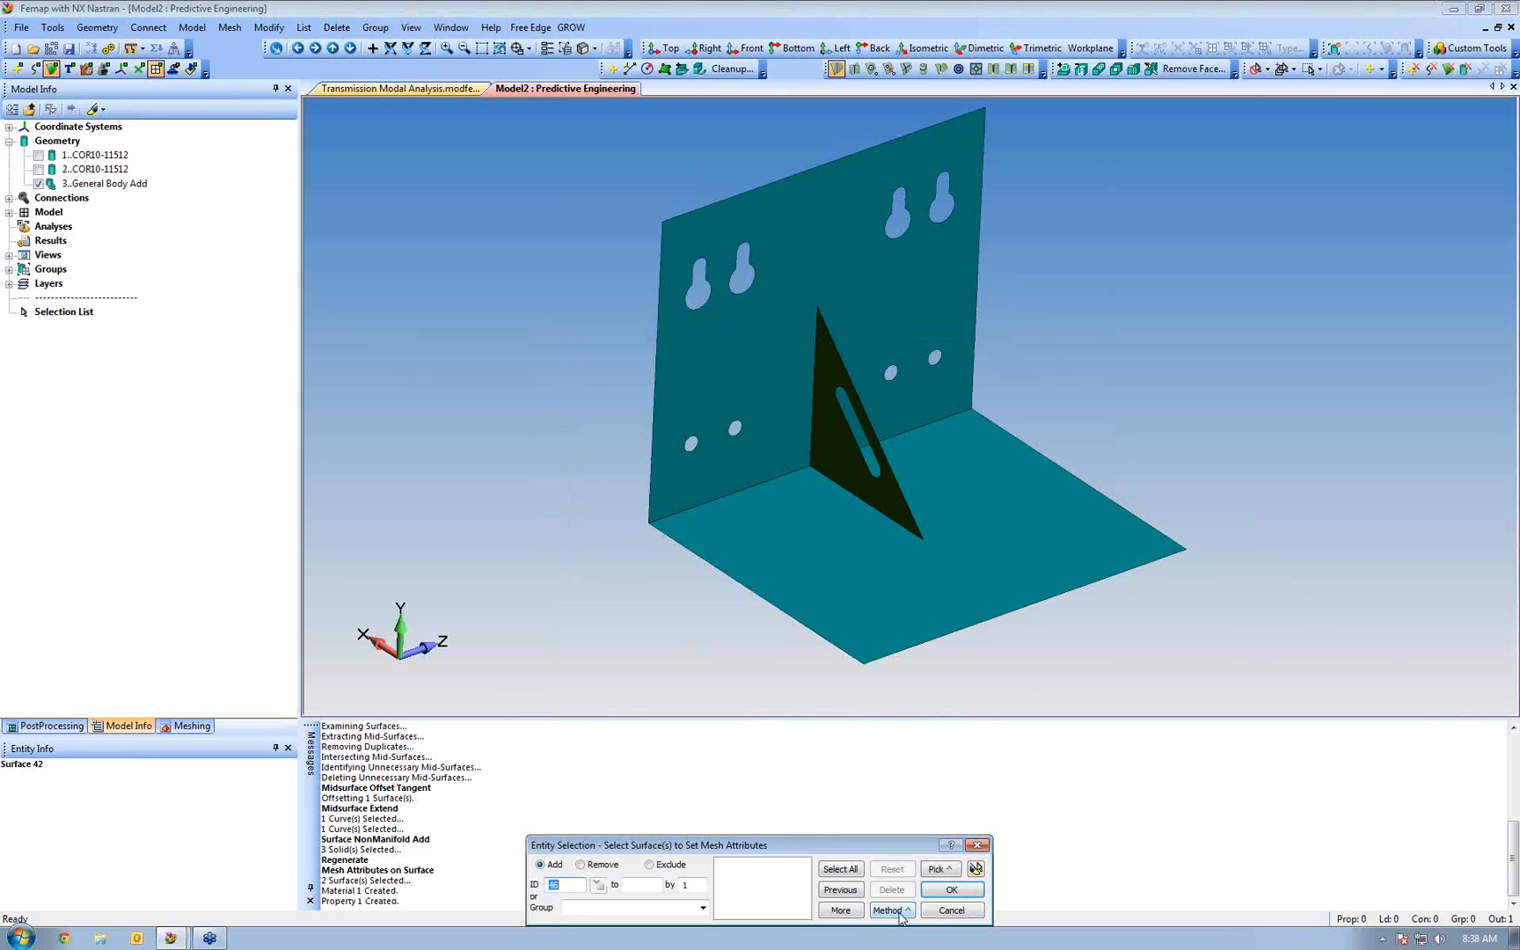
left_click(844, 457)
left_click(946, 891)
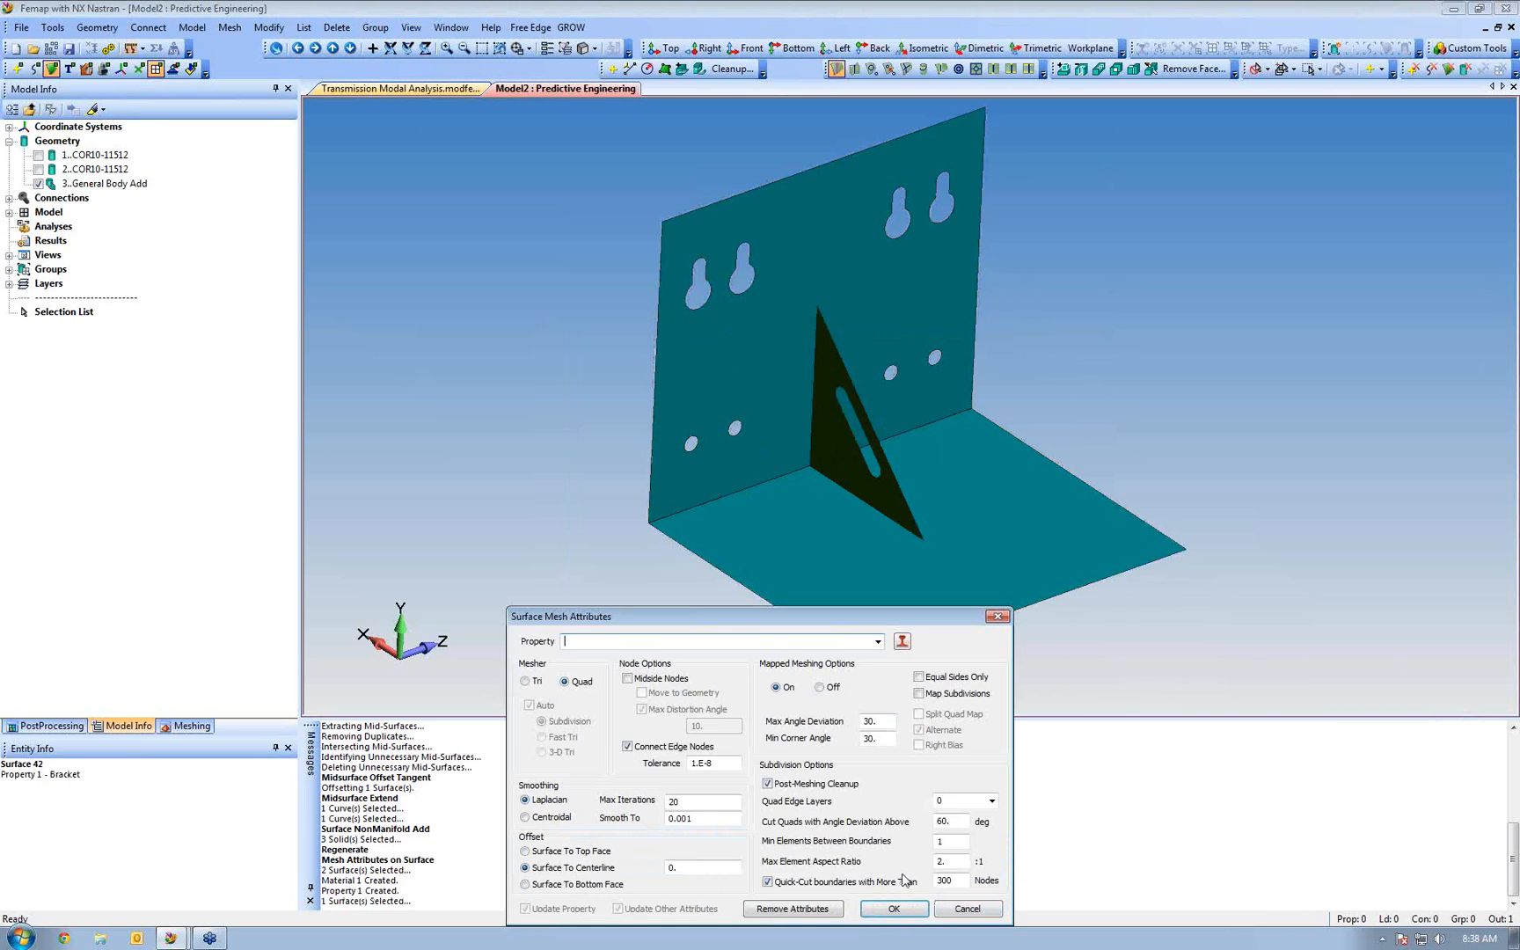
left_click(902, 640)
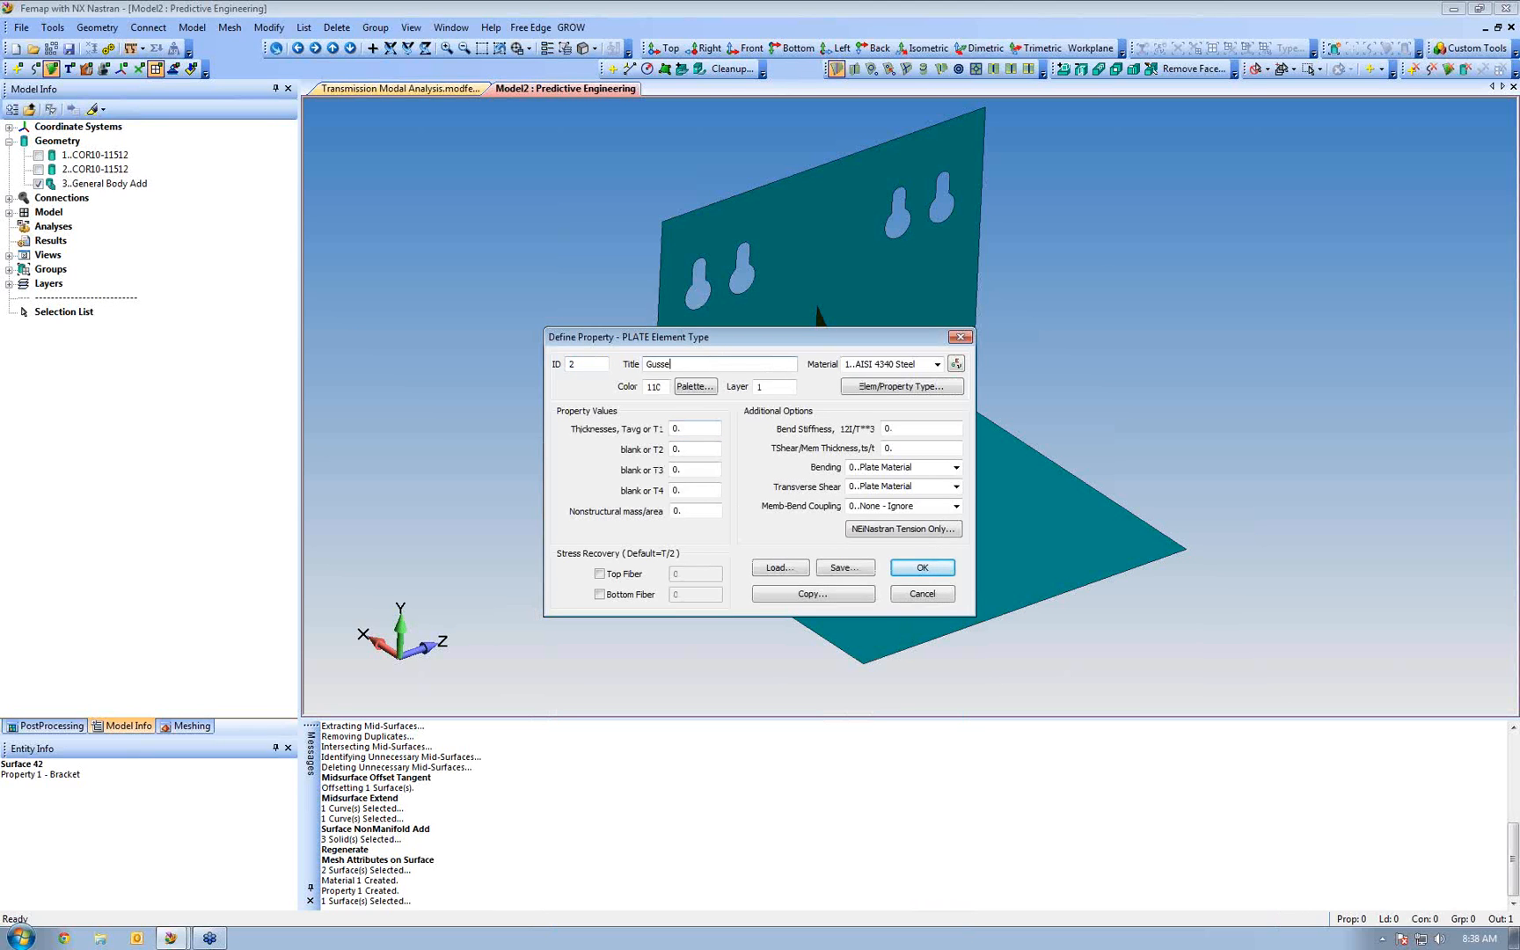
Set colour 19 and the plate thickness for the Gusset property, and apply it to the gusset surface's mesh attributes
left_click(694, 388)
left_click(870, 370)
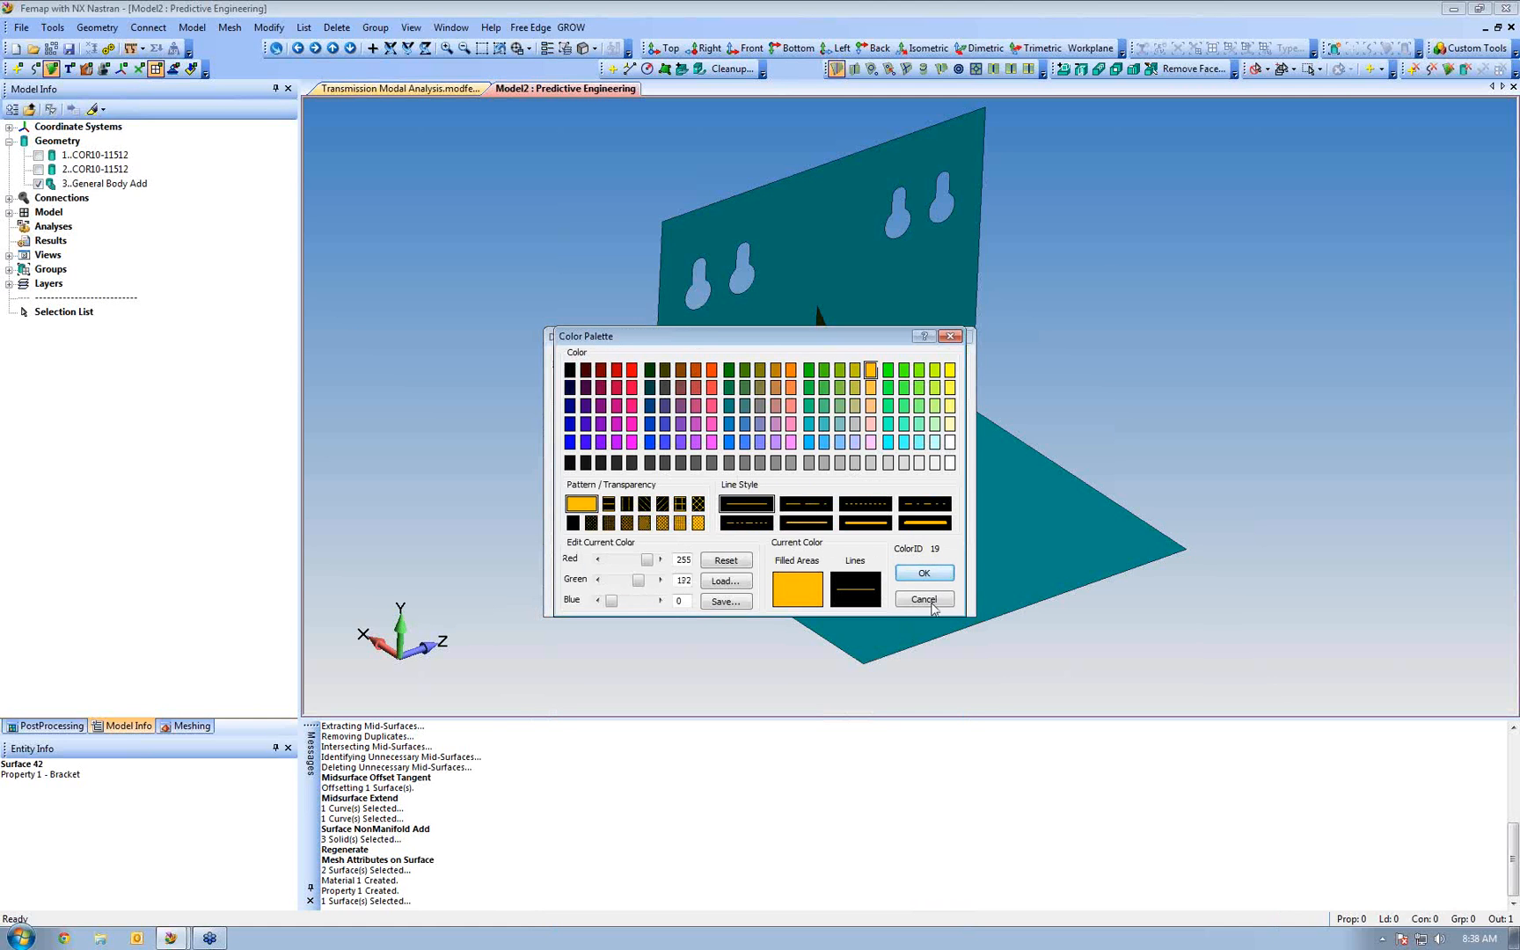
left_click(924, 572)
left_click(695, 428)
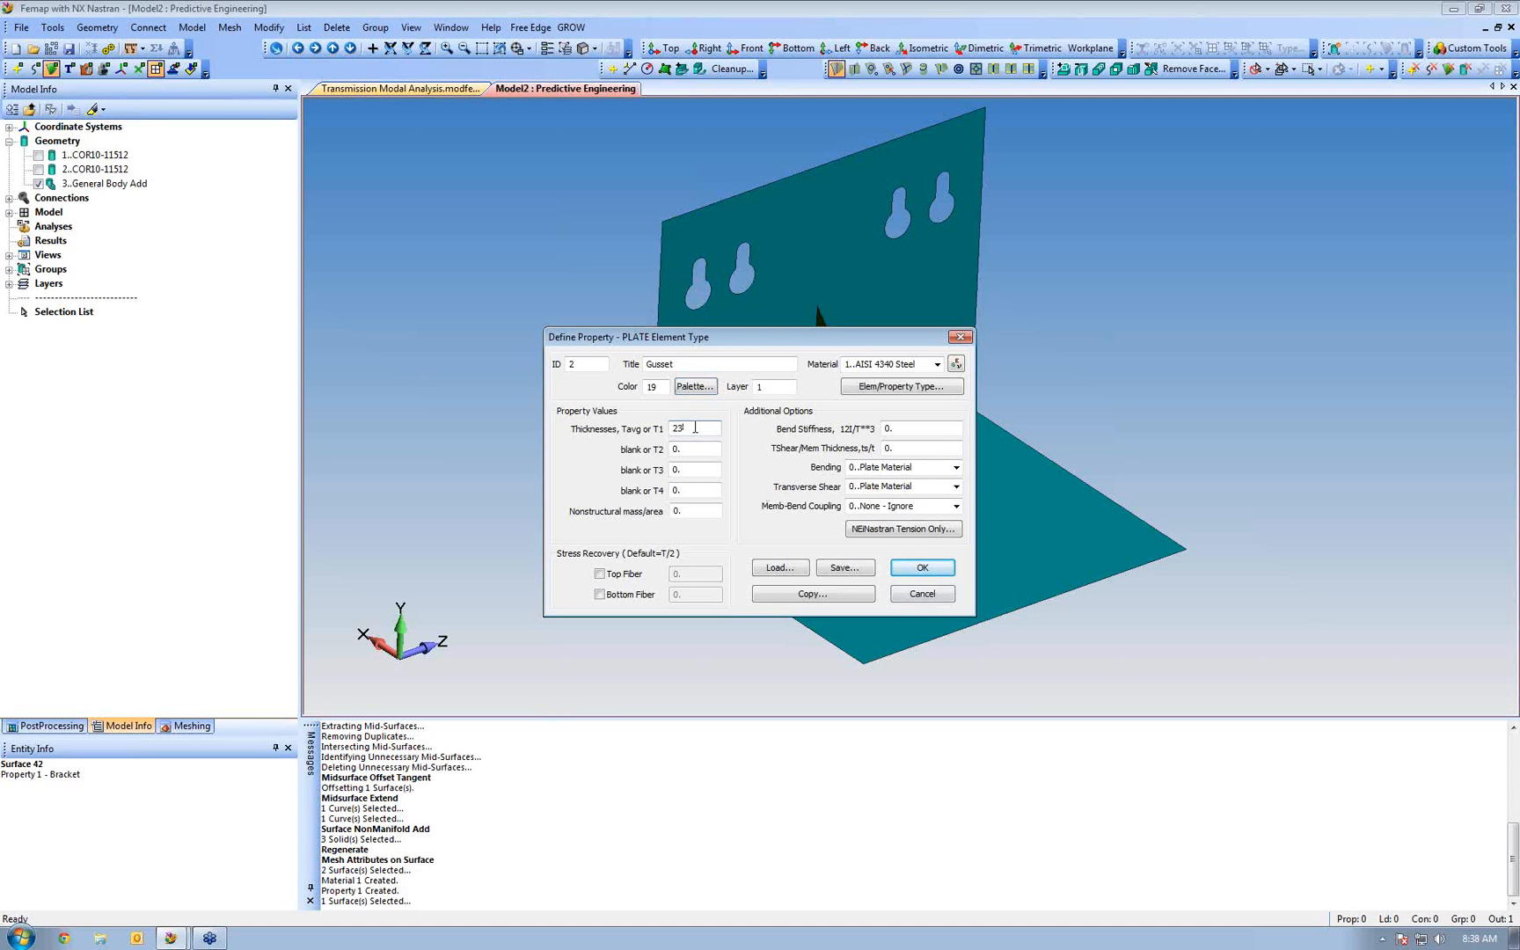
left_click(923, 569)
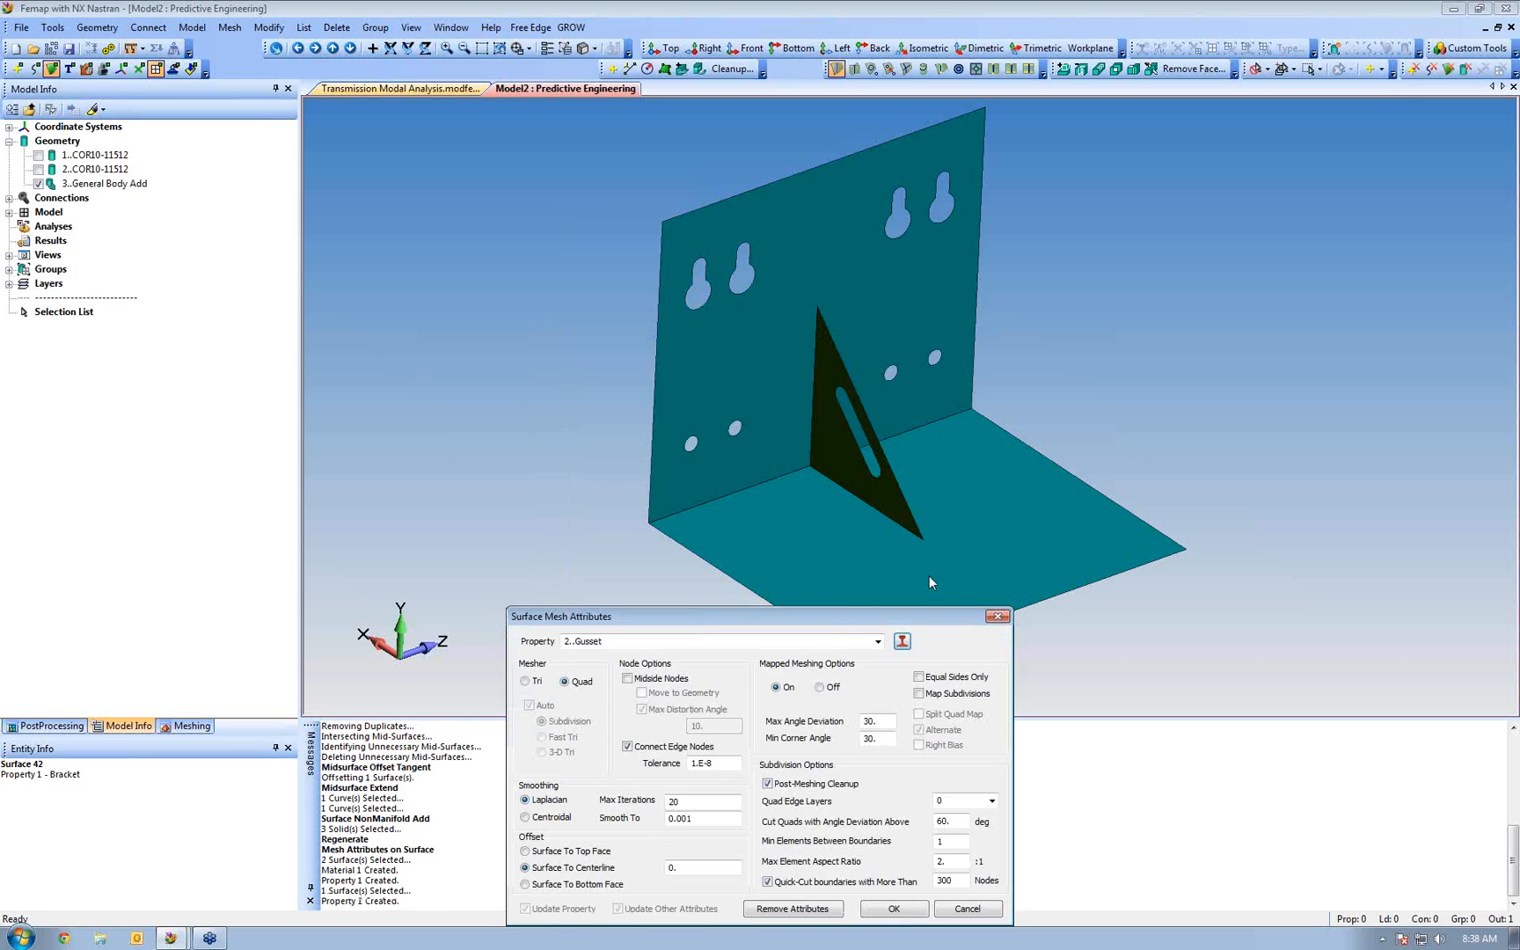
left_click(894, 909)
left_click(954, 912)
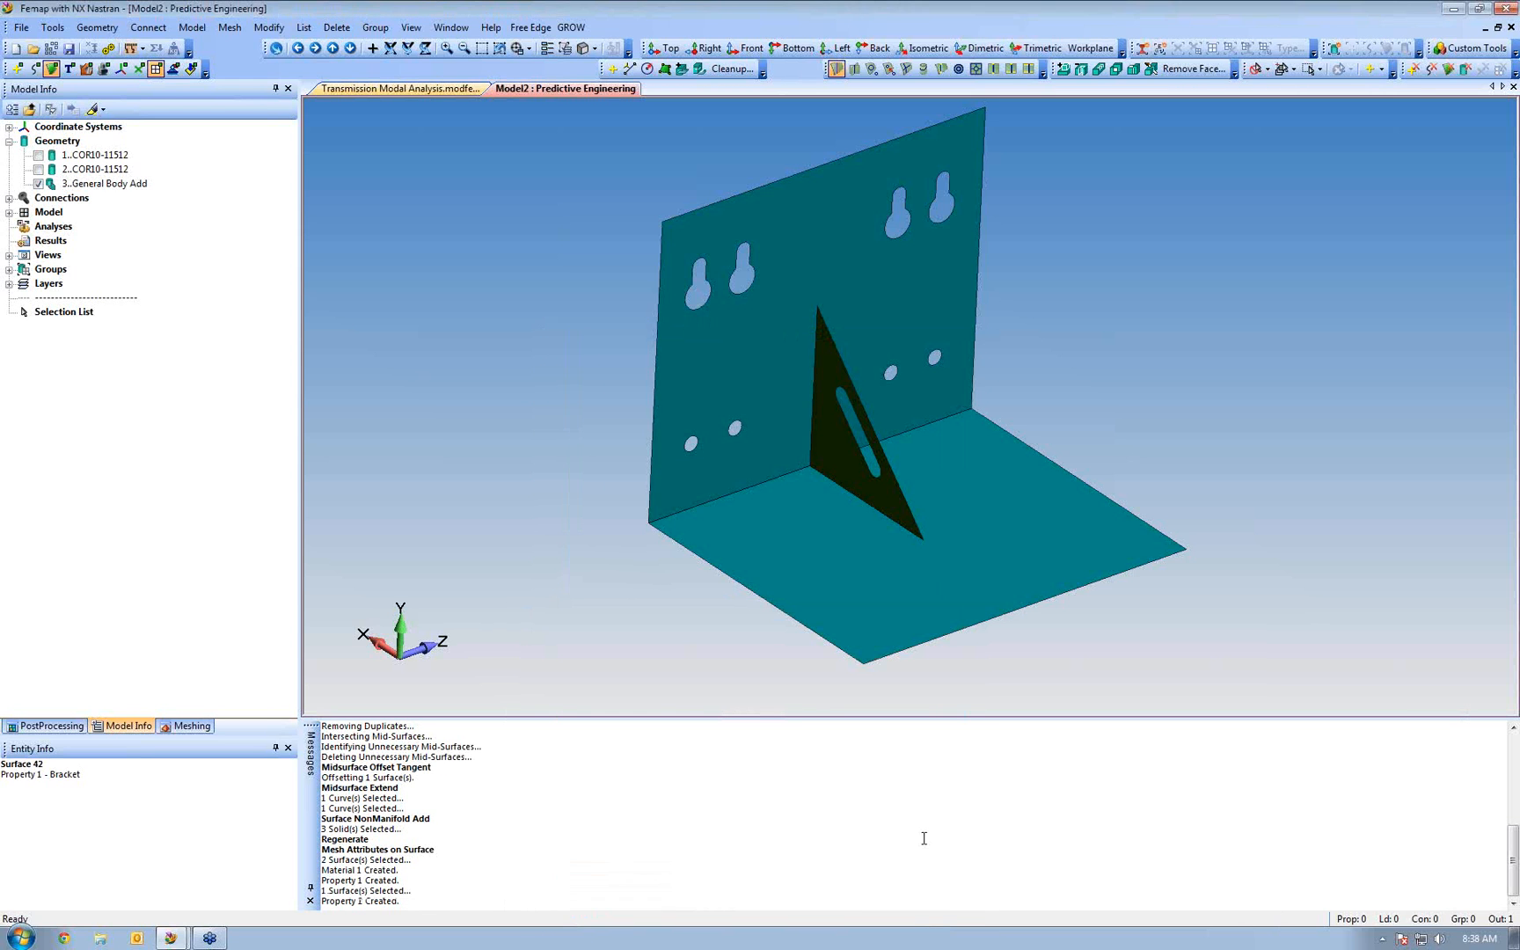
Set the mesh size on the upright plate, base plate and gusset surfaces, accepting the proposed sizing
middle_click_drag(888, 552, 853, 568, "ctrl")
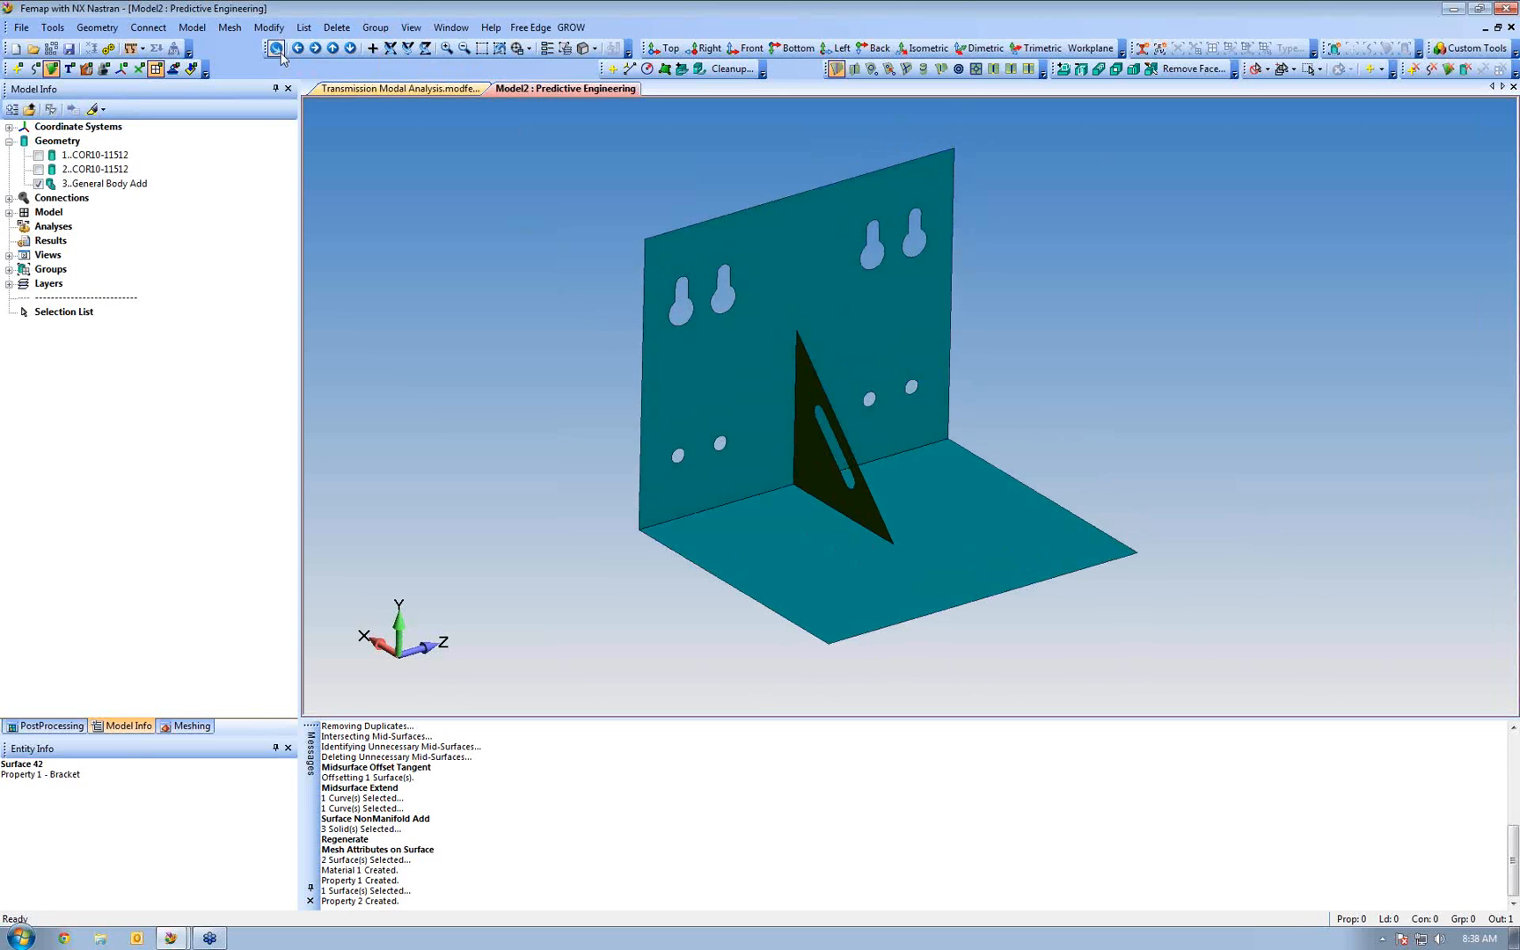
left_click(230, 27)
mouse_move(233, 45)
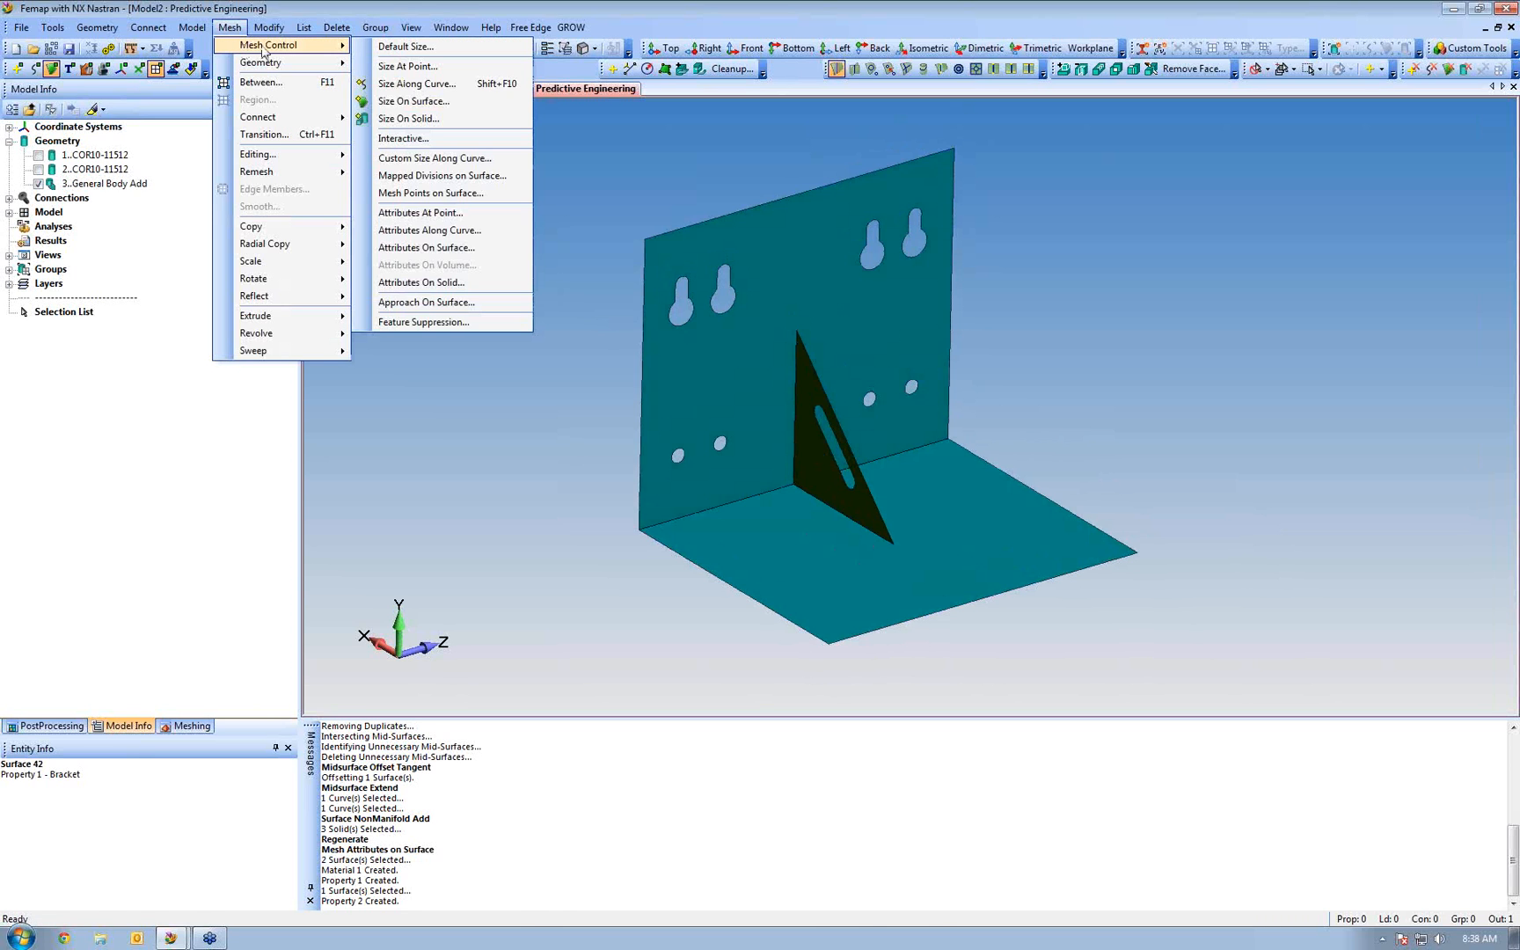
left_click(387, 102)
left_click(743, 324)
left_click(823, 431)
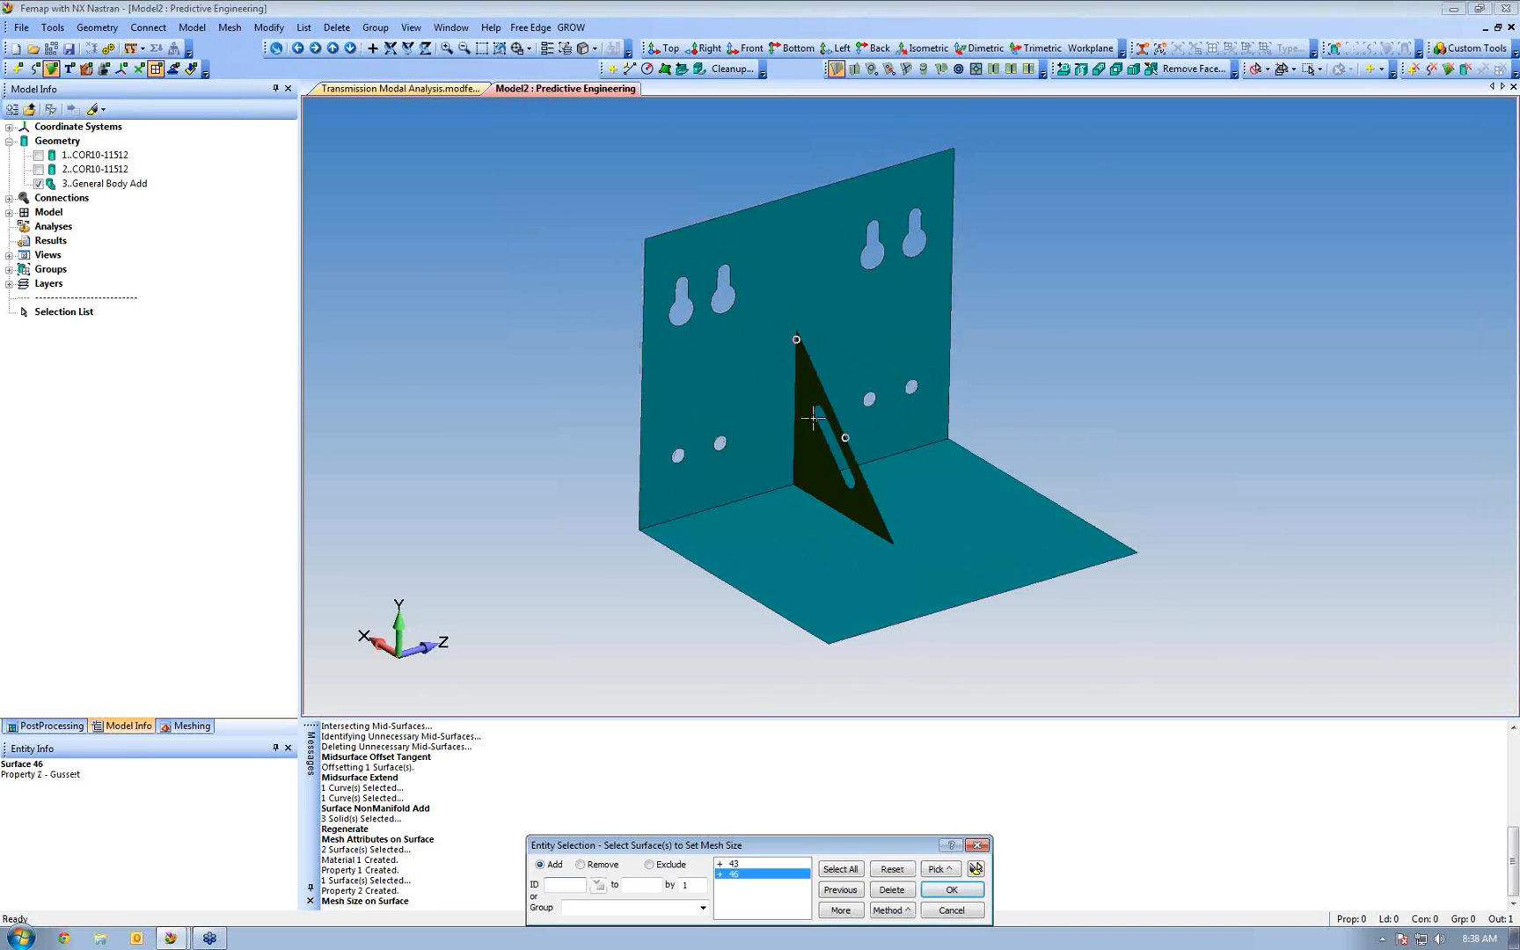
left_click(948, 891)
left_click(821, 904)
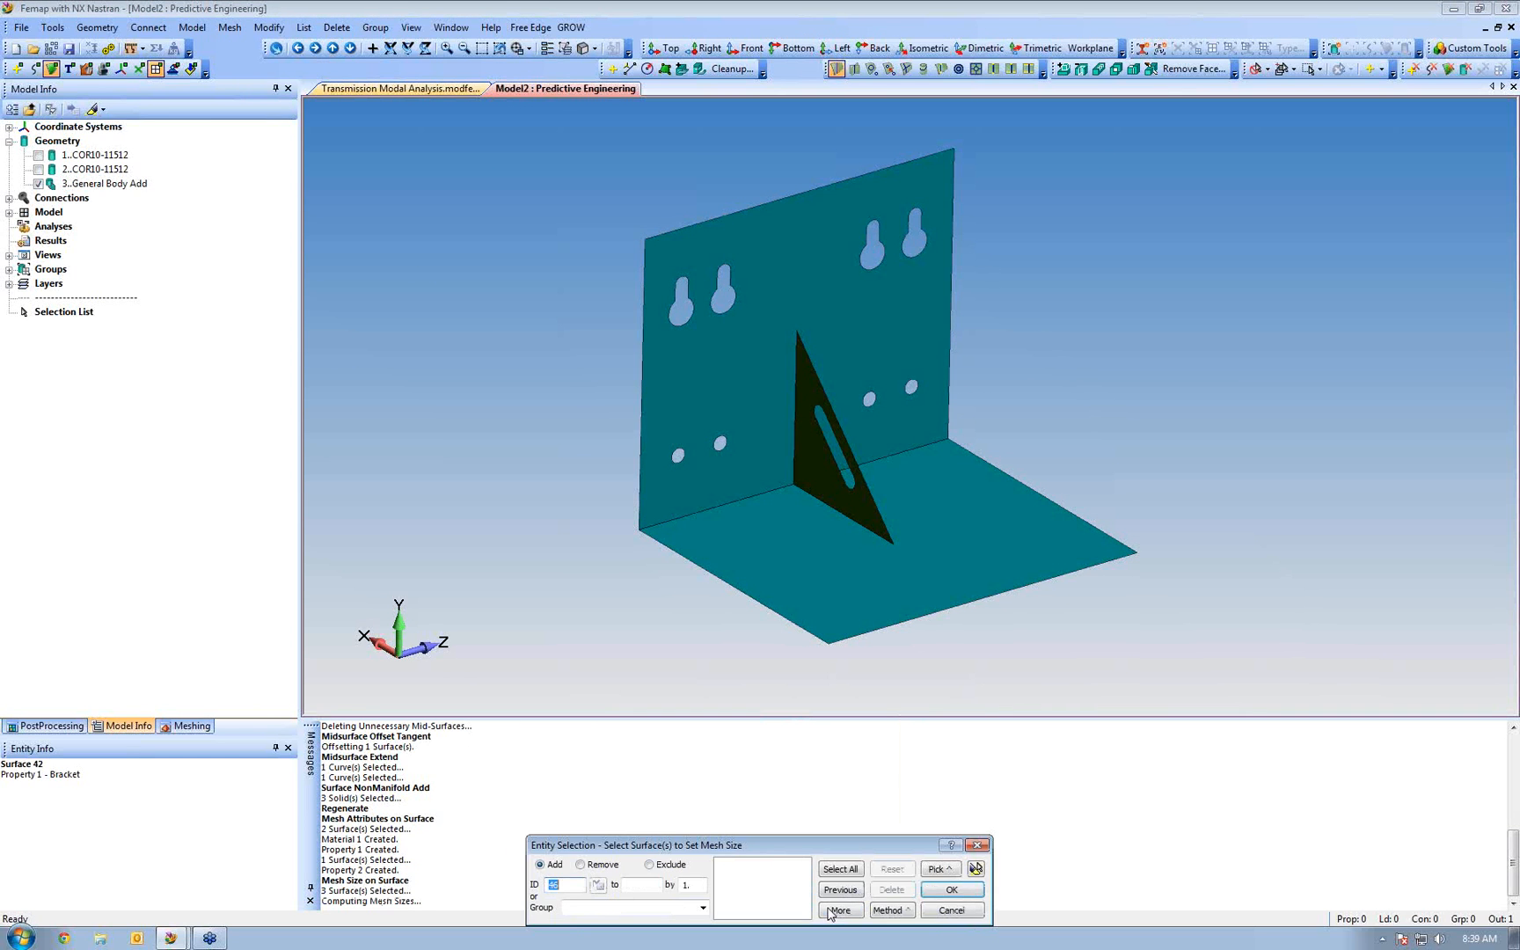
left_click(950, 911)
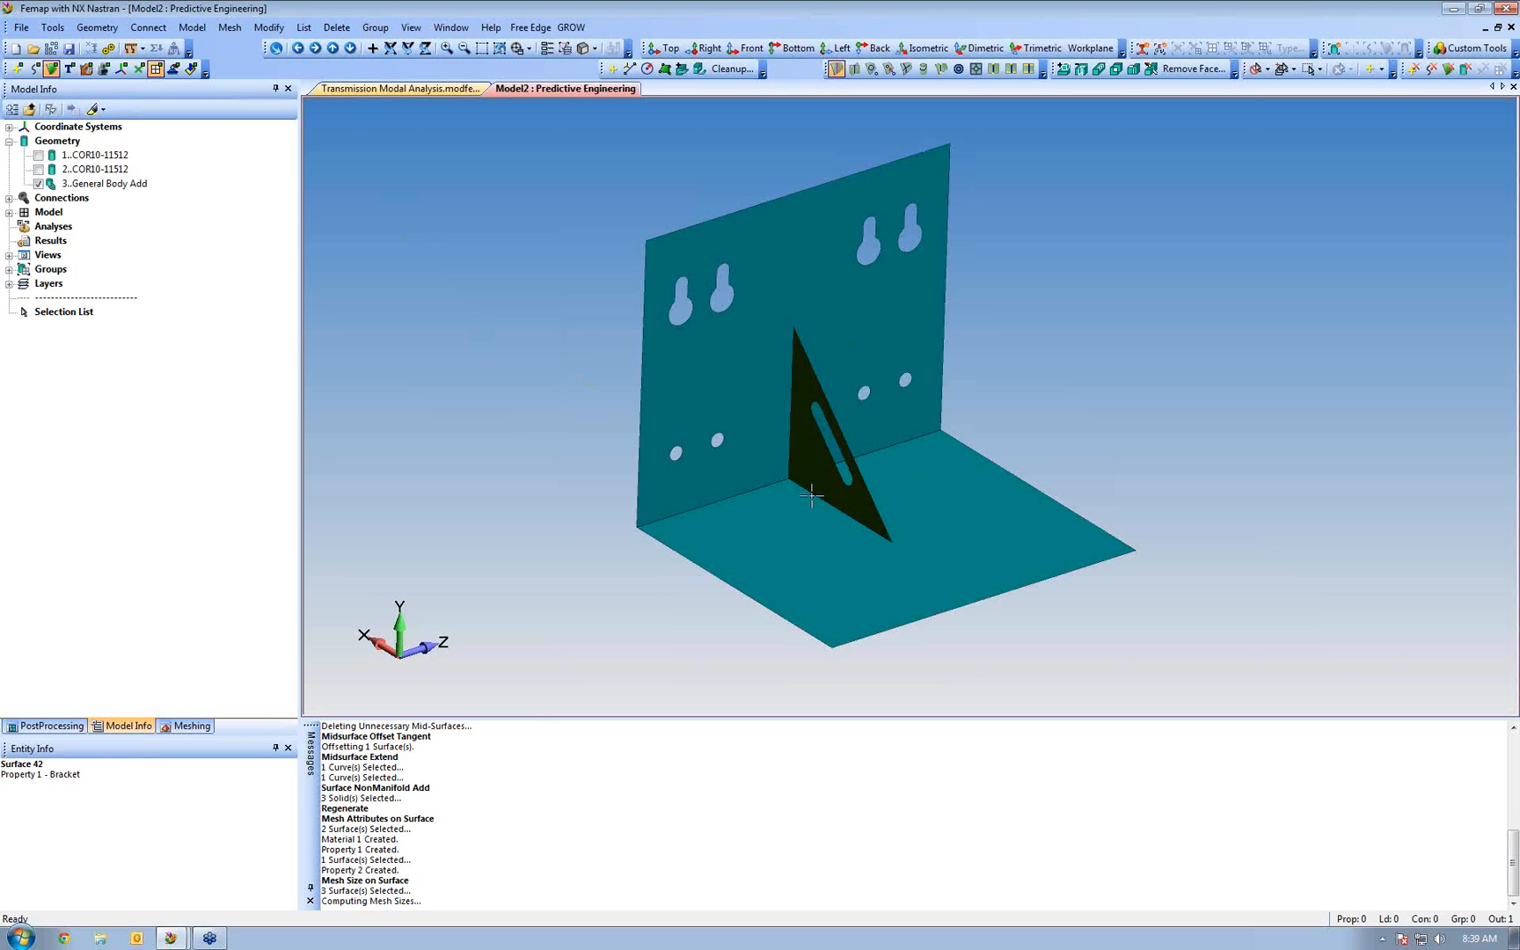
Turn on the display of all entity types in the view's visibility settings
middle_click_drag(795, 468, 827, 456)
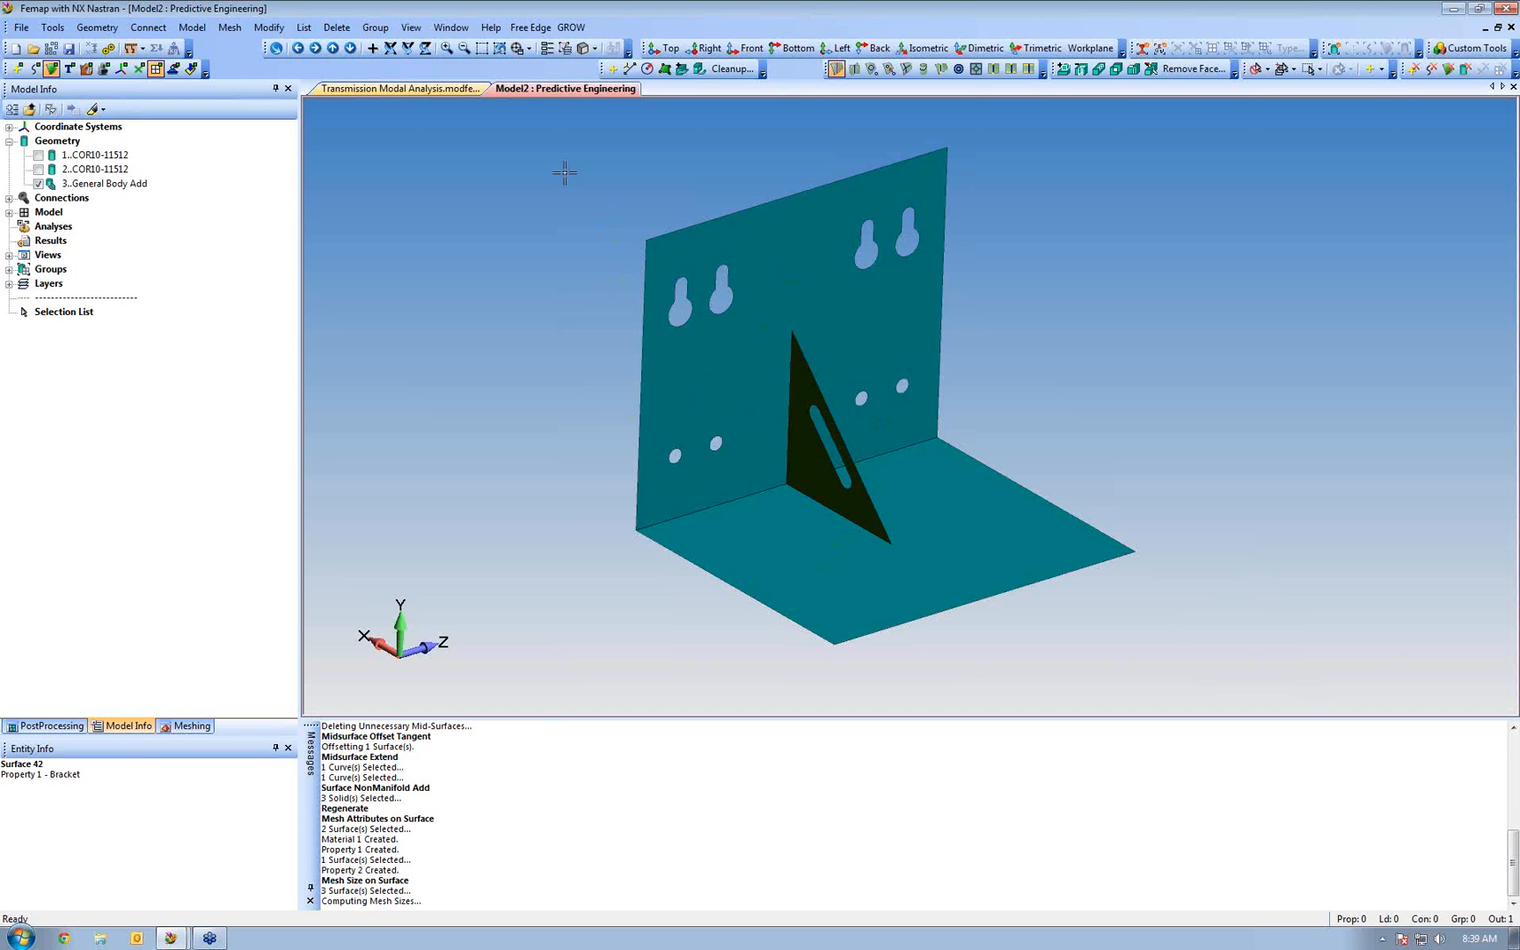
left_click(565, 50)
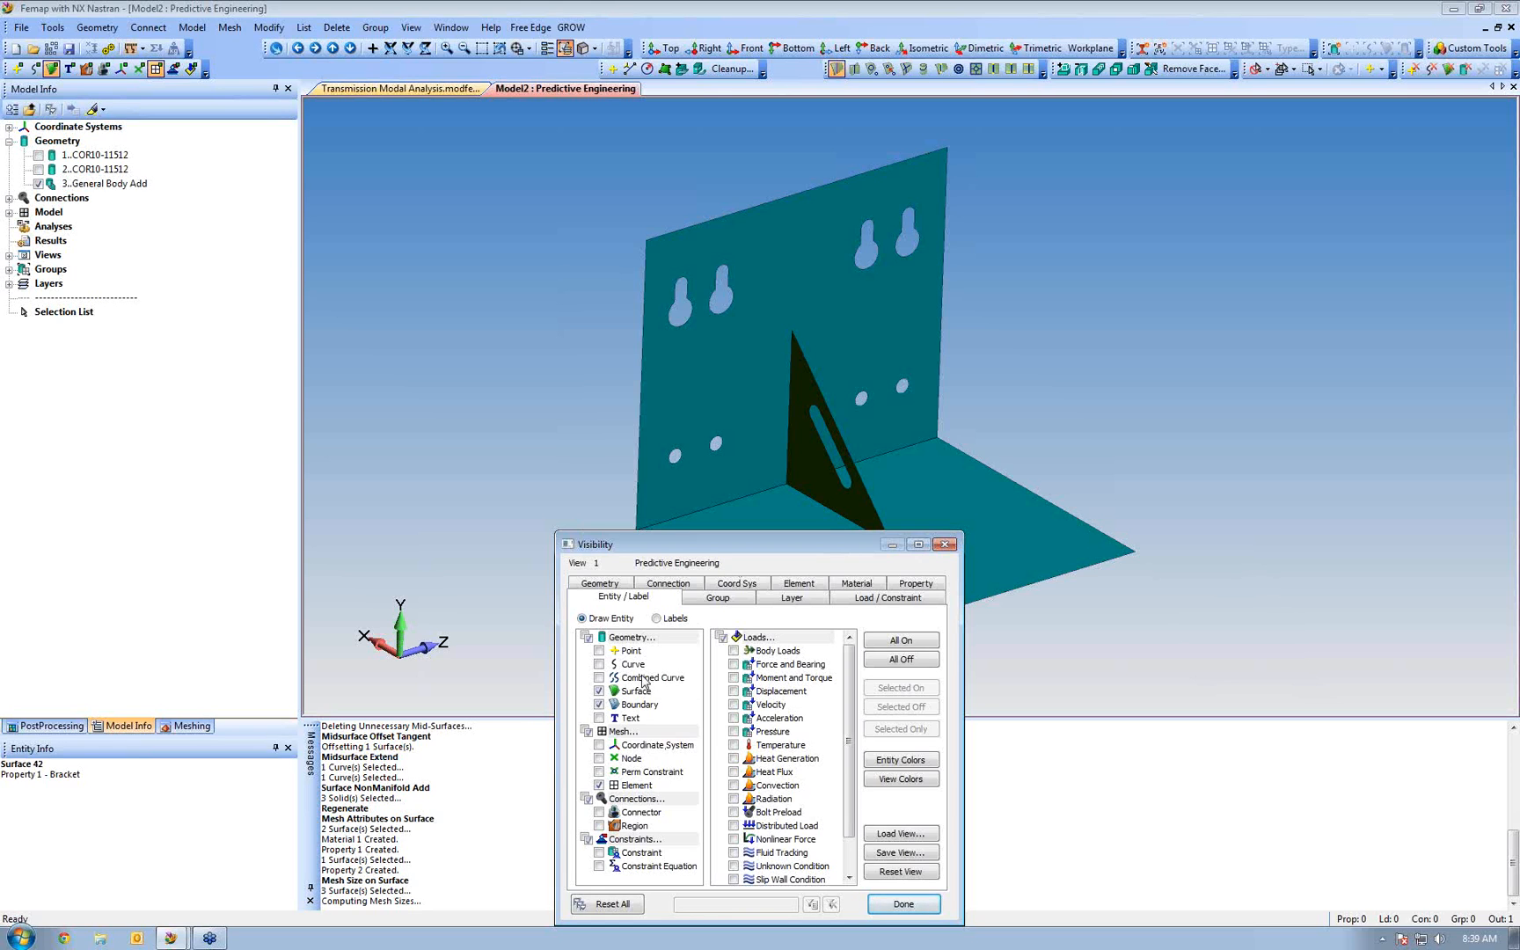
left_click(600, 665)
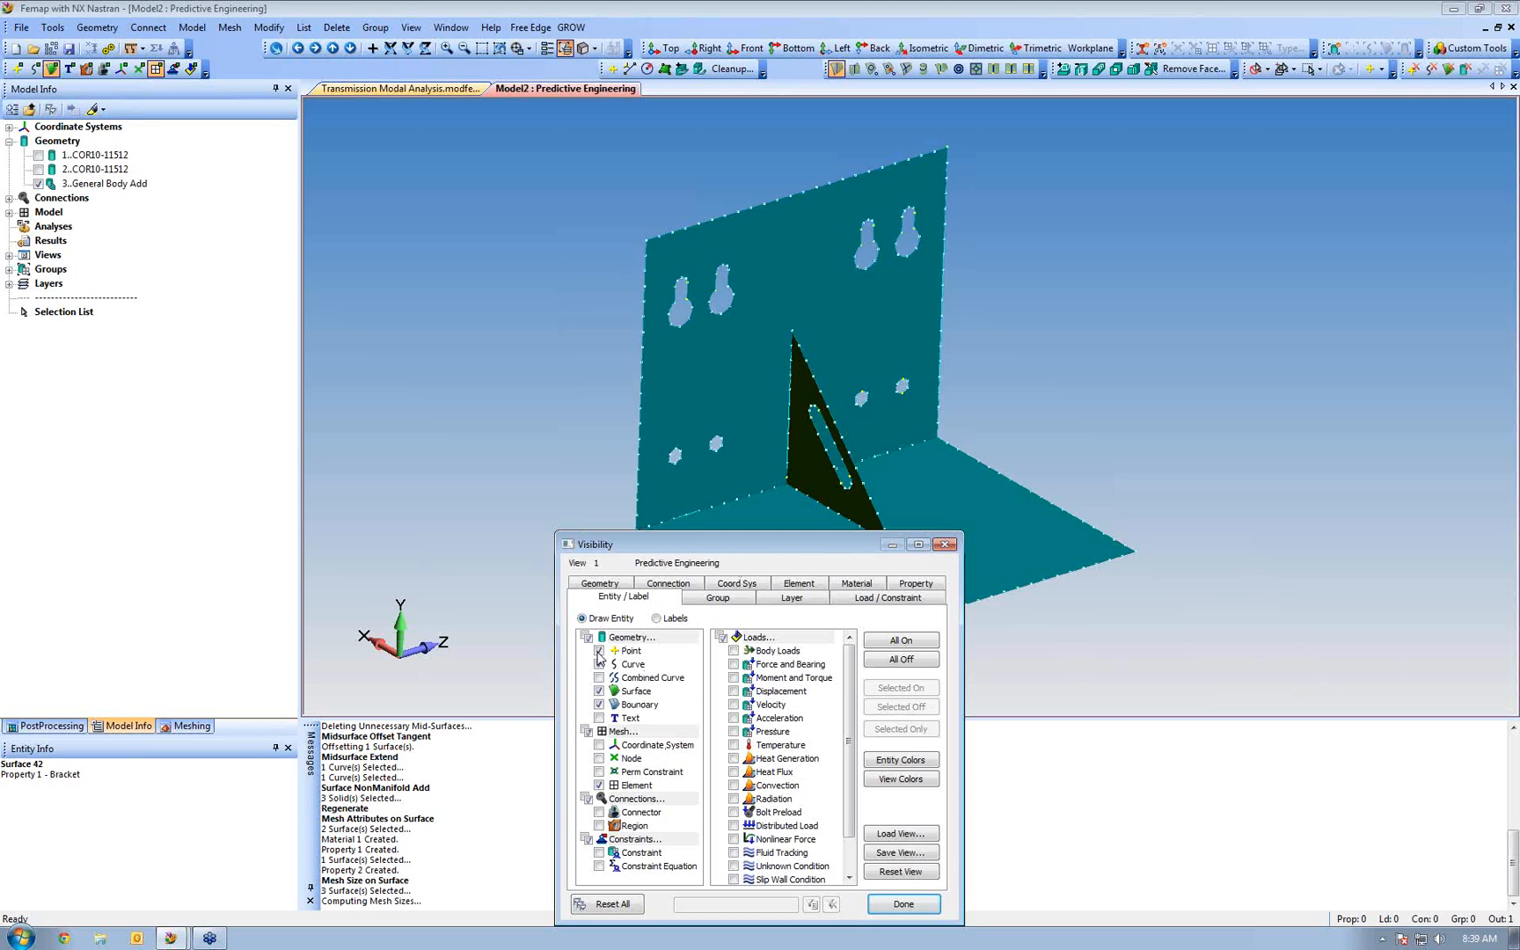
left_click(885, 649)
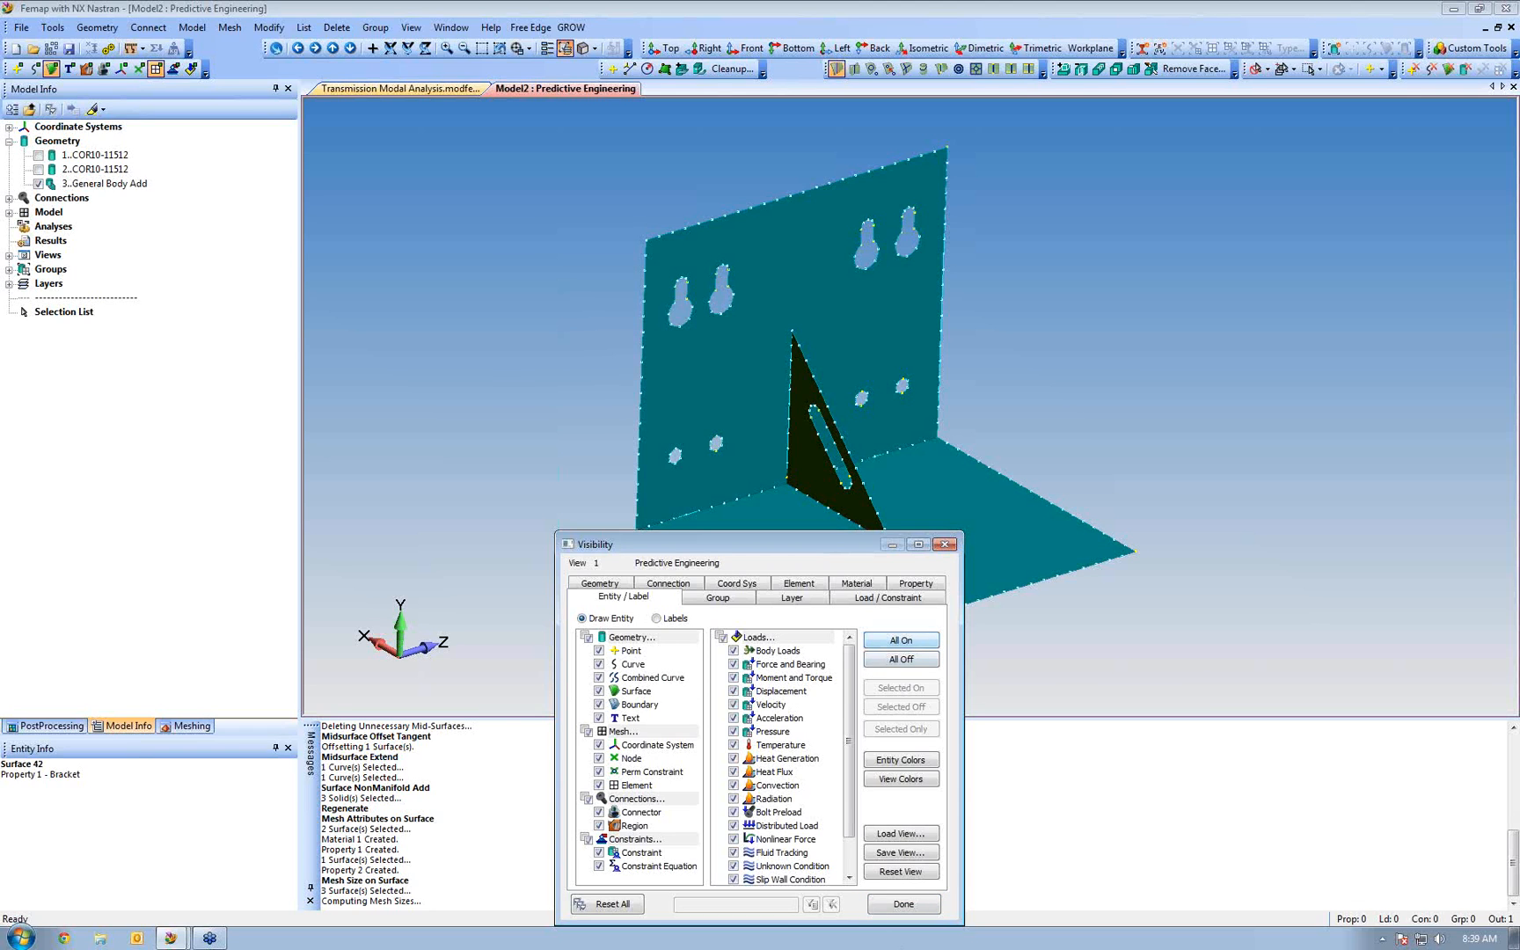
left_click(904, 905)
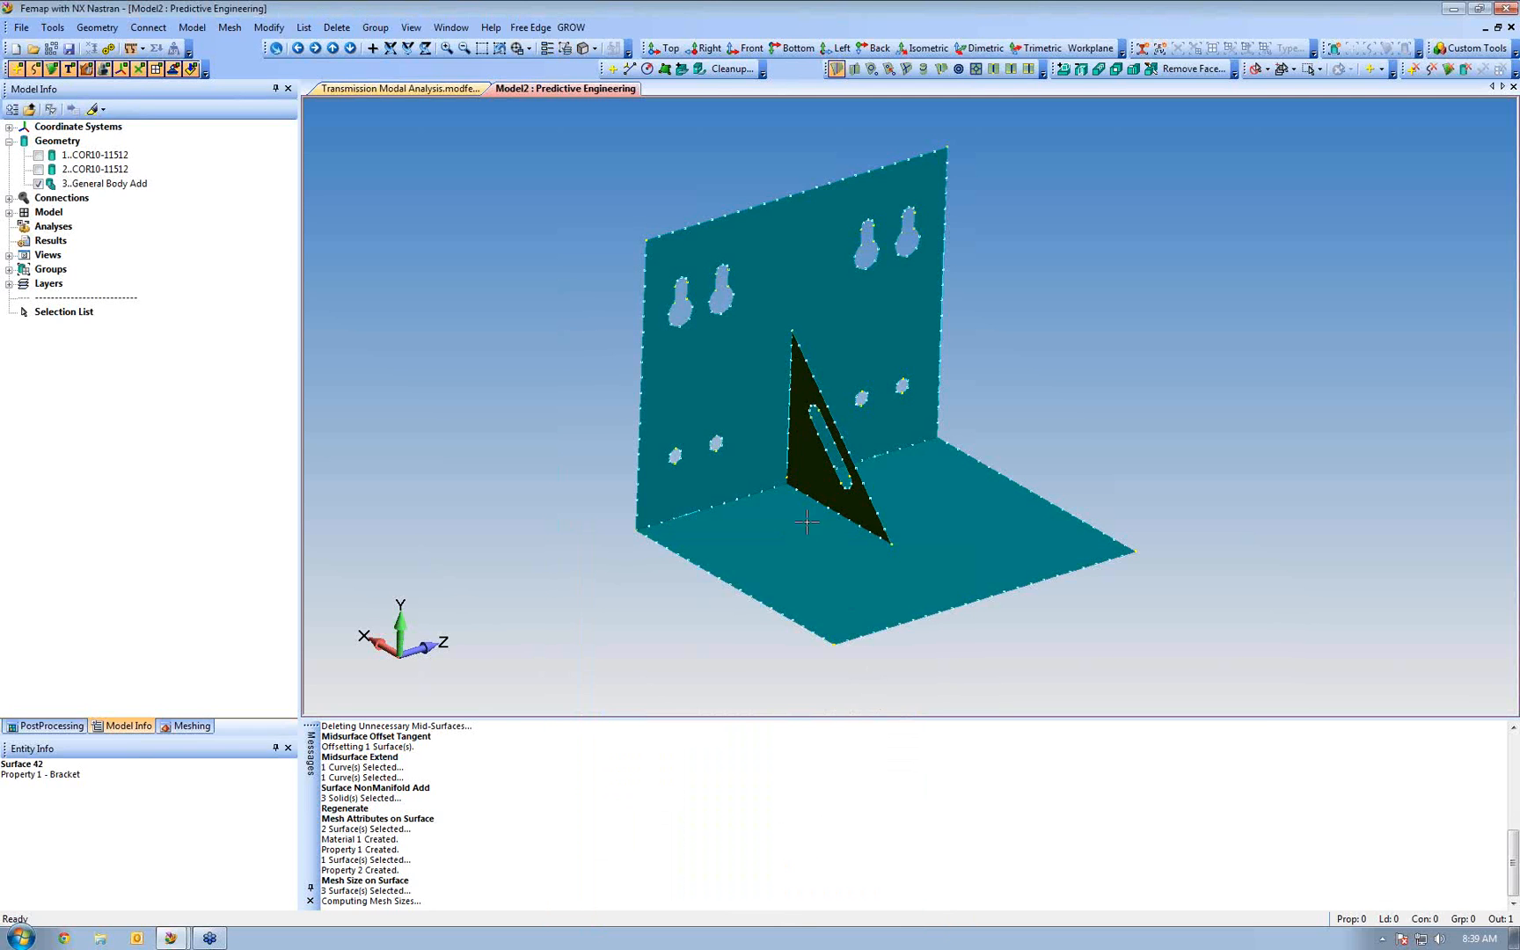
Mesh the upright plate, base plate and gusset mid-surfaces, leaving out the original solids and using the assigned meshing attributes
left_click(230, 29)
mouse_move(252, 63)
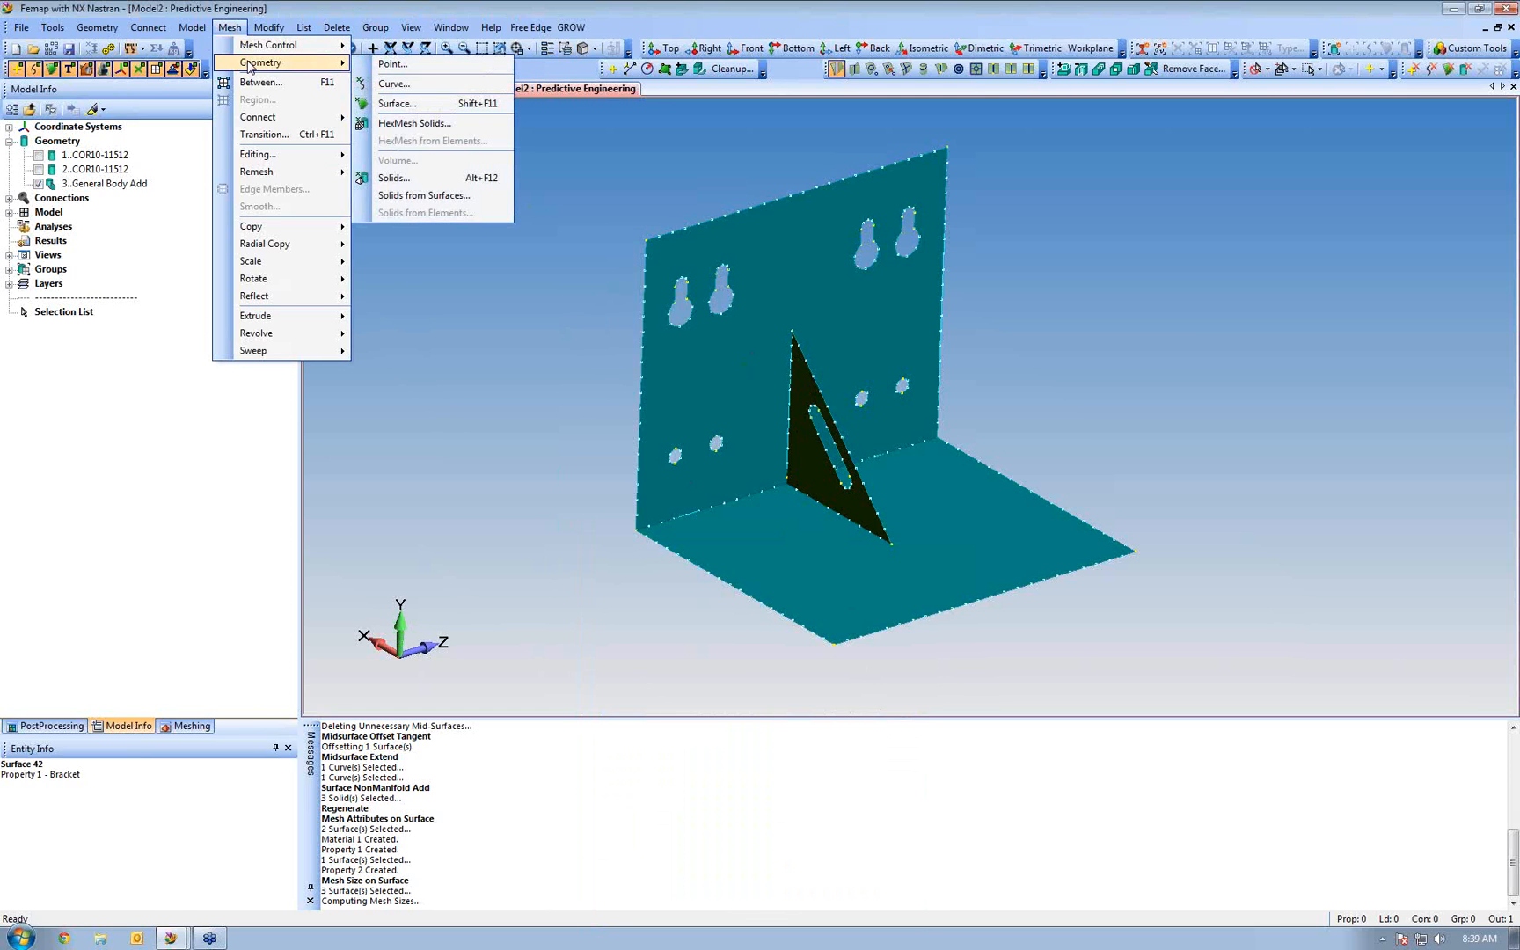
left_click(445, 104)
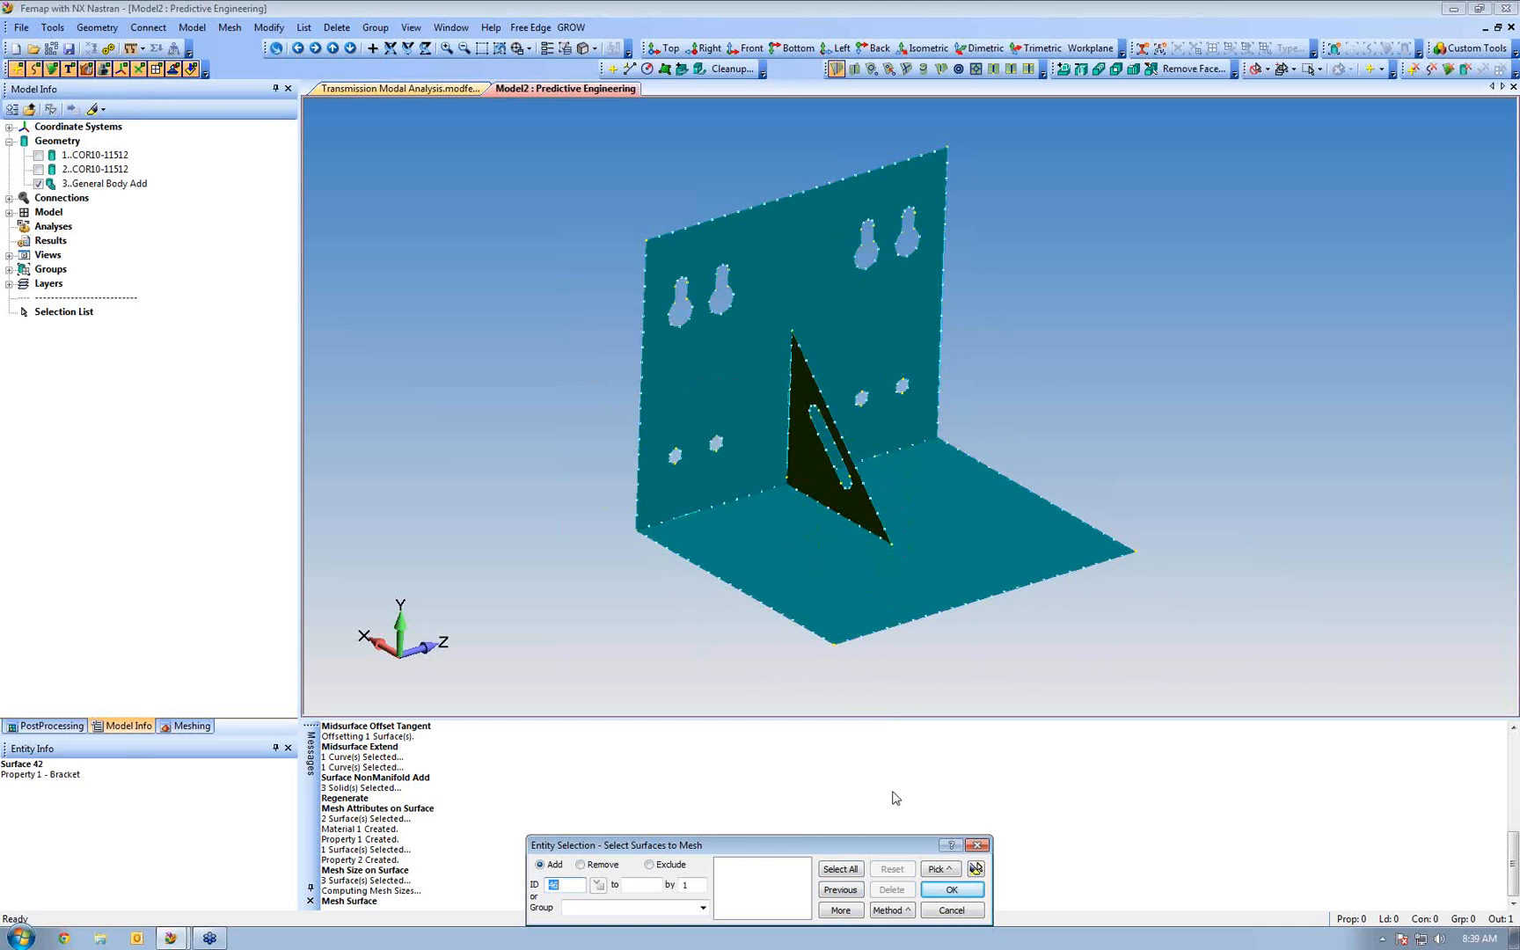
left_click(850, 878)
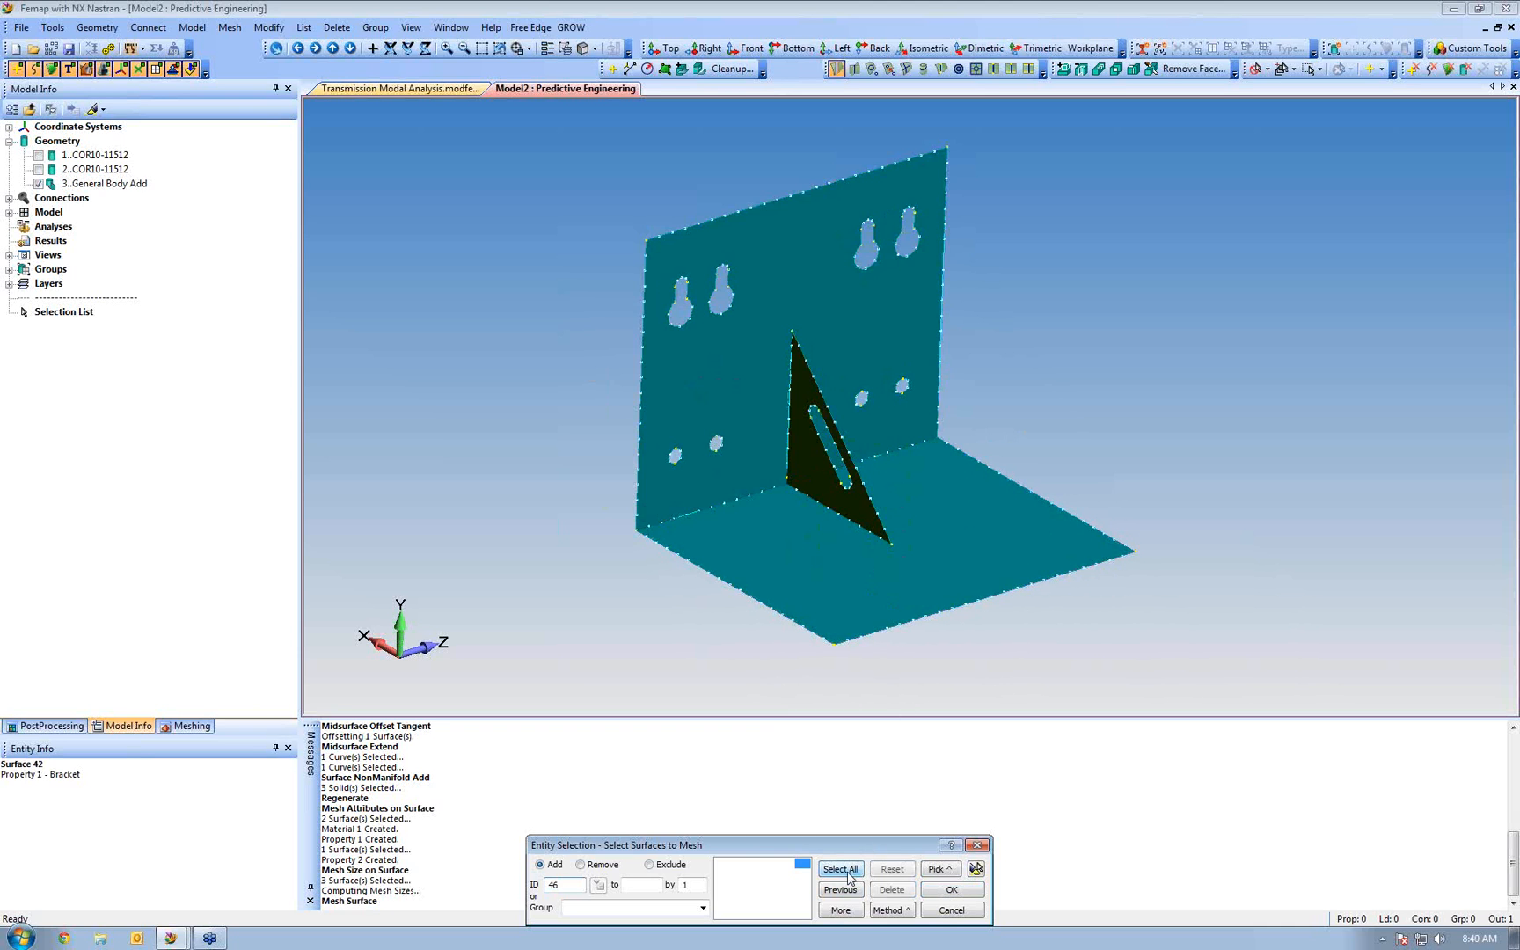
key("Return")
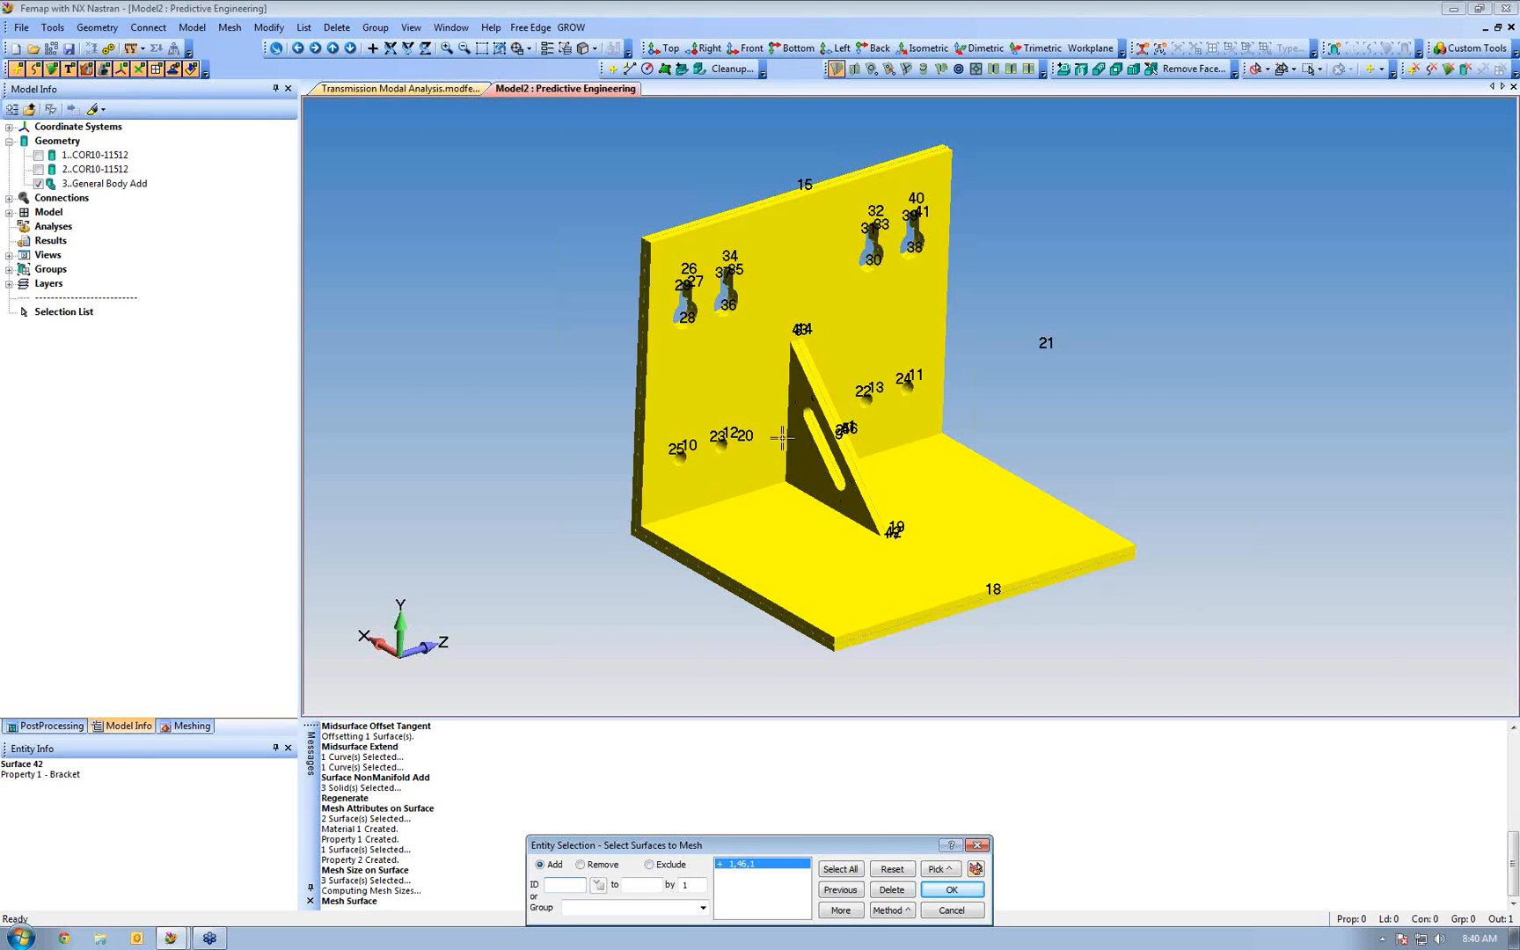
left_click(891, 870)
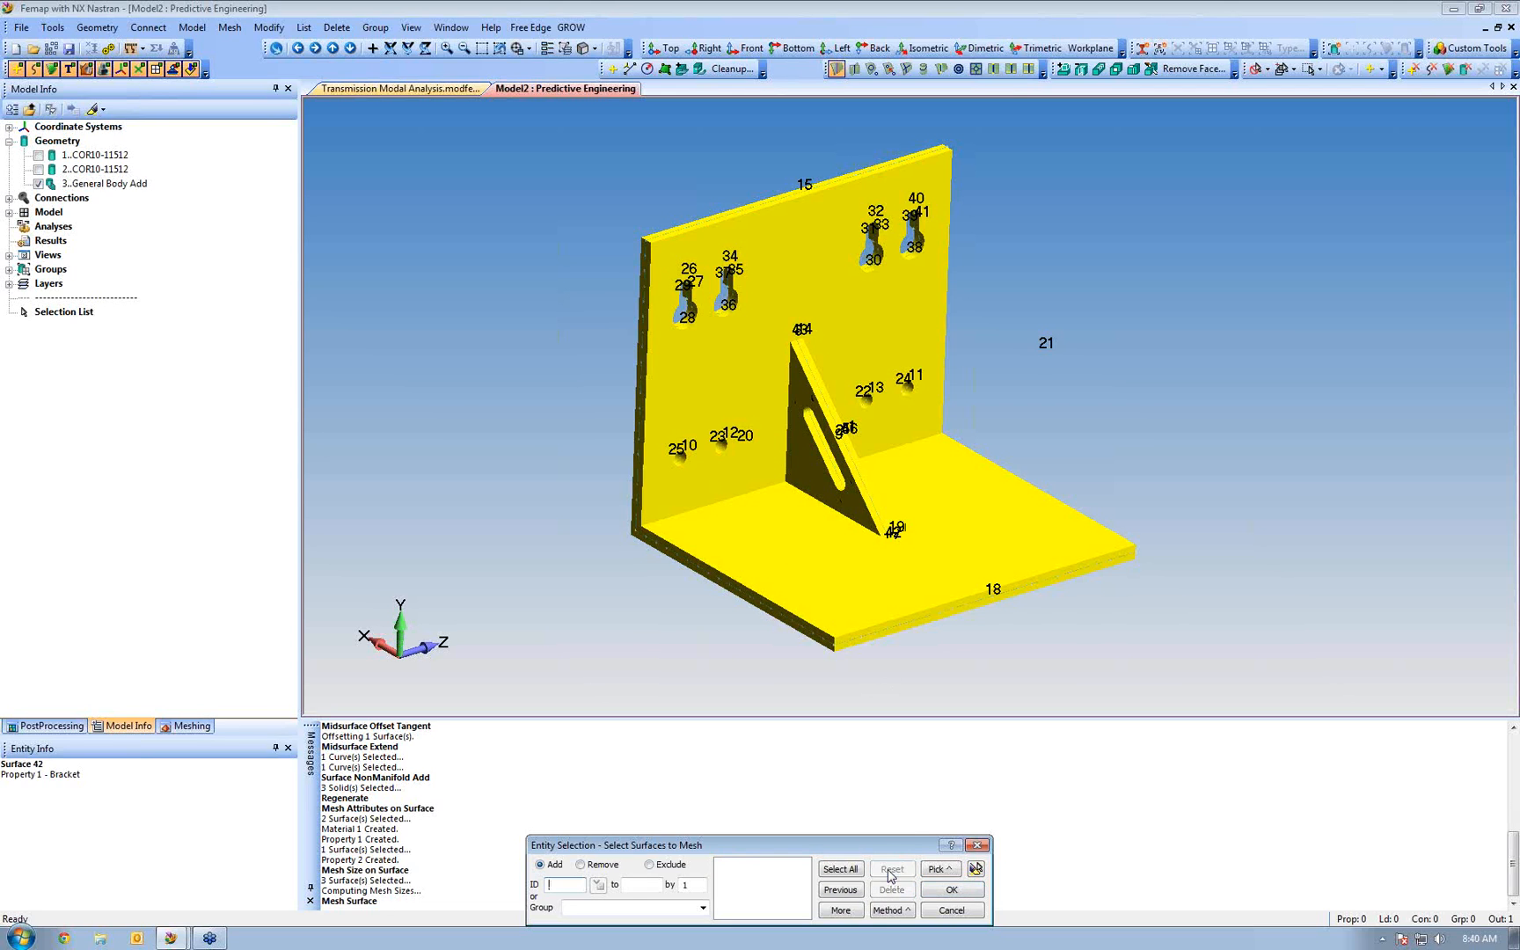
left_click(976, 869)
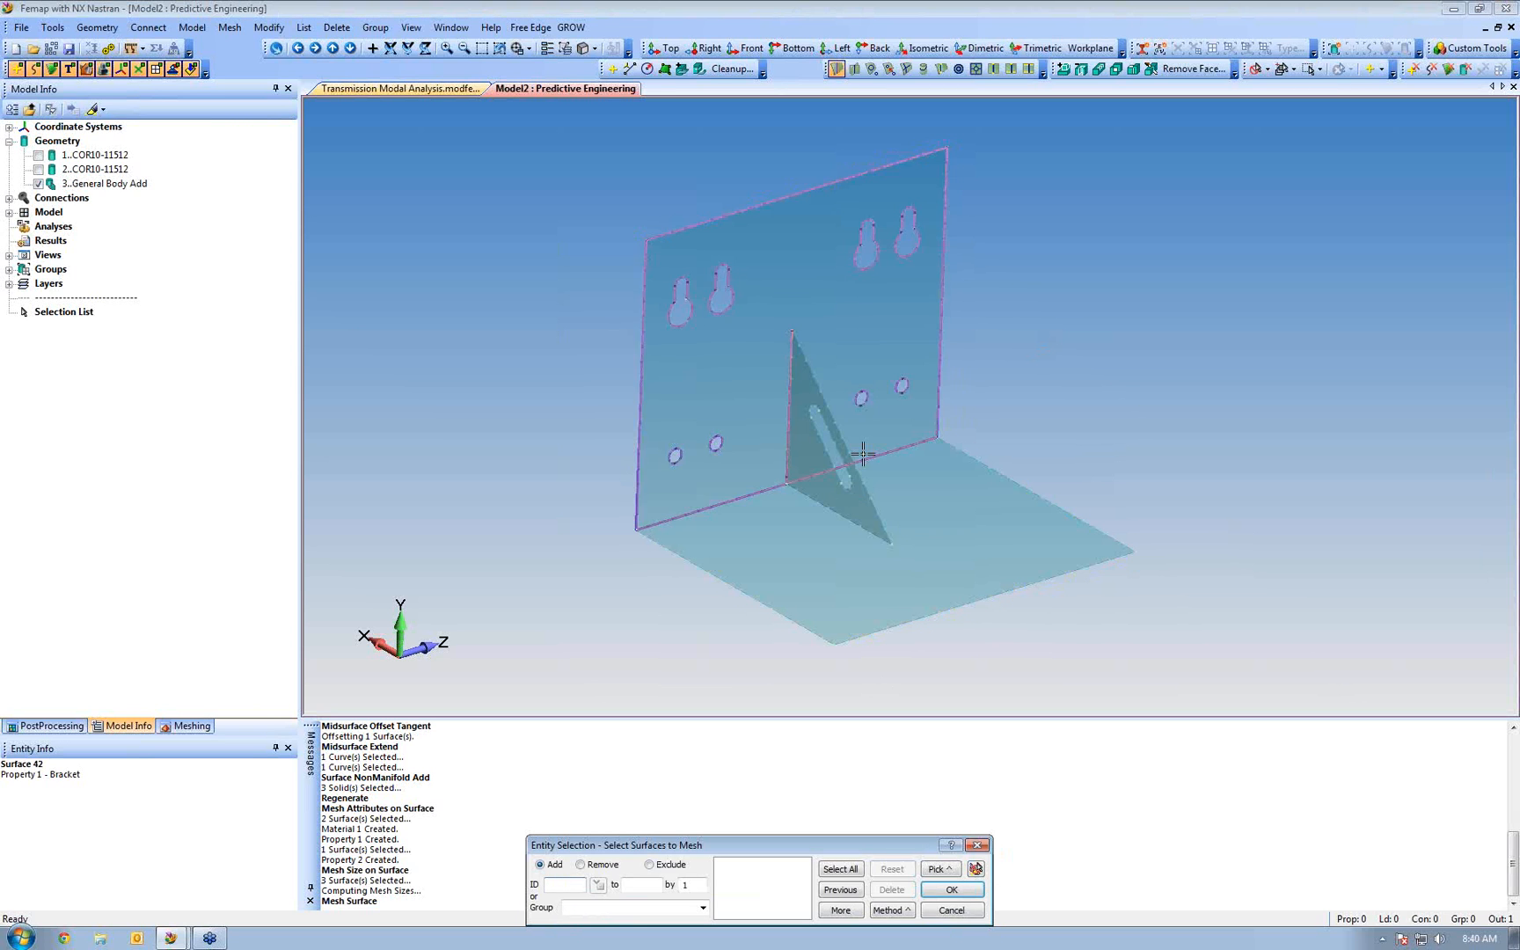
left_click_drag(825, 450, 1116, 352)
left_click(968, 889)
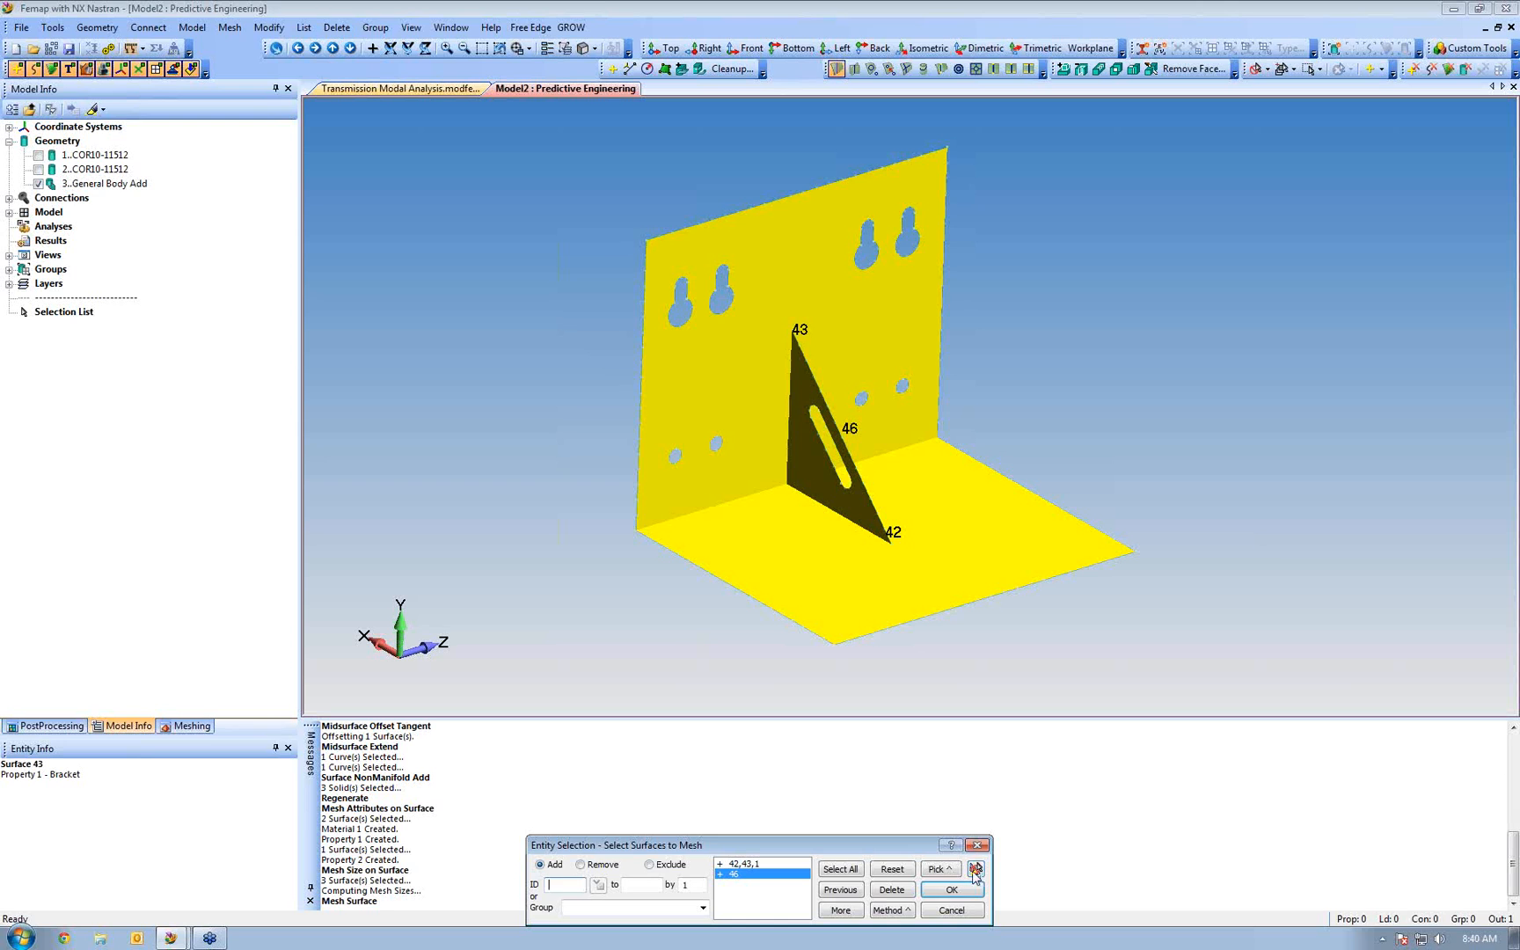
left_click(952, 890)
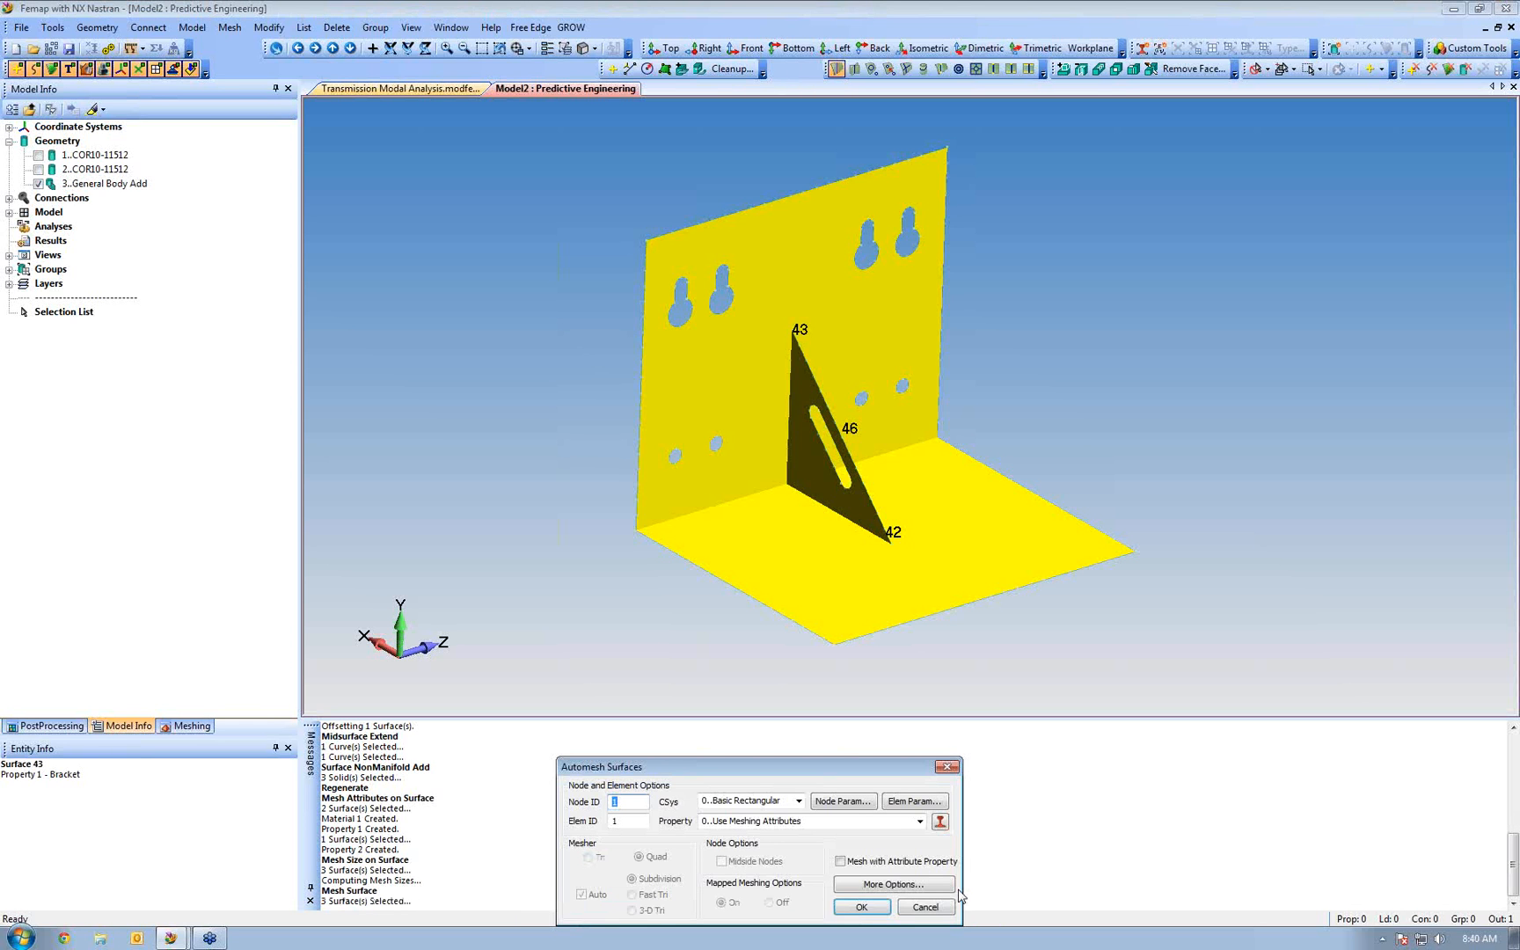
left_click(863, 907)
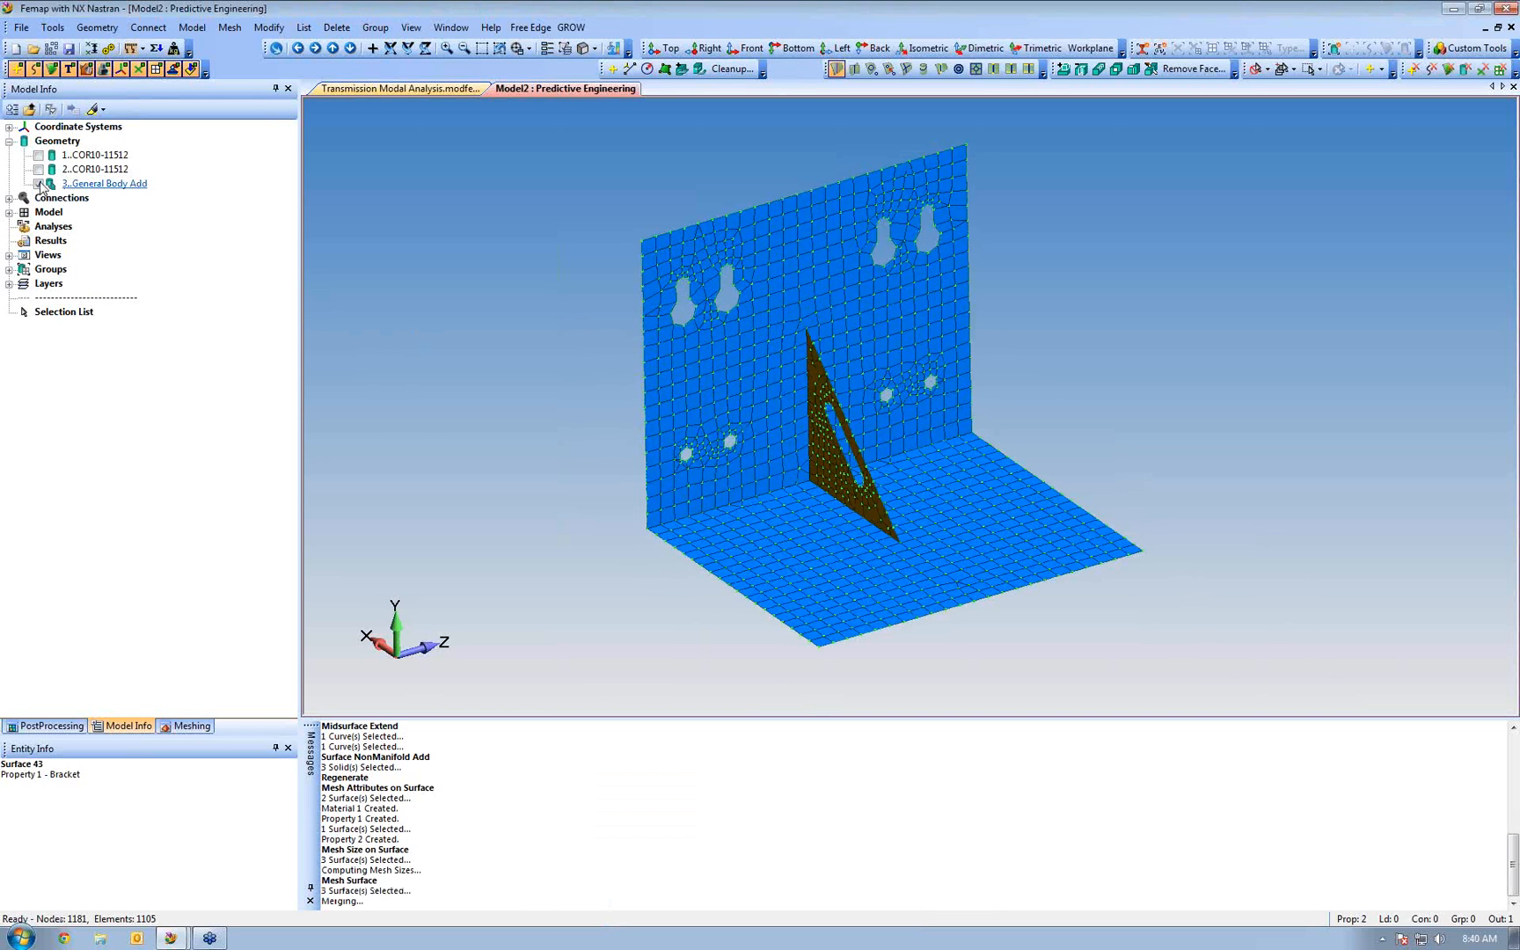
Toggle the display of the General Body Add geometry and the elements to compare the mid-surfaces with their mesh
left_click(79, 184)
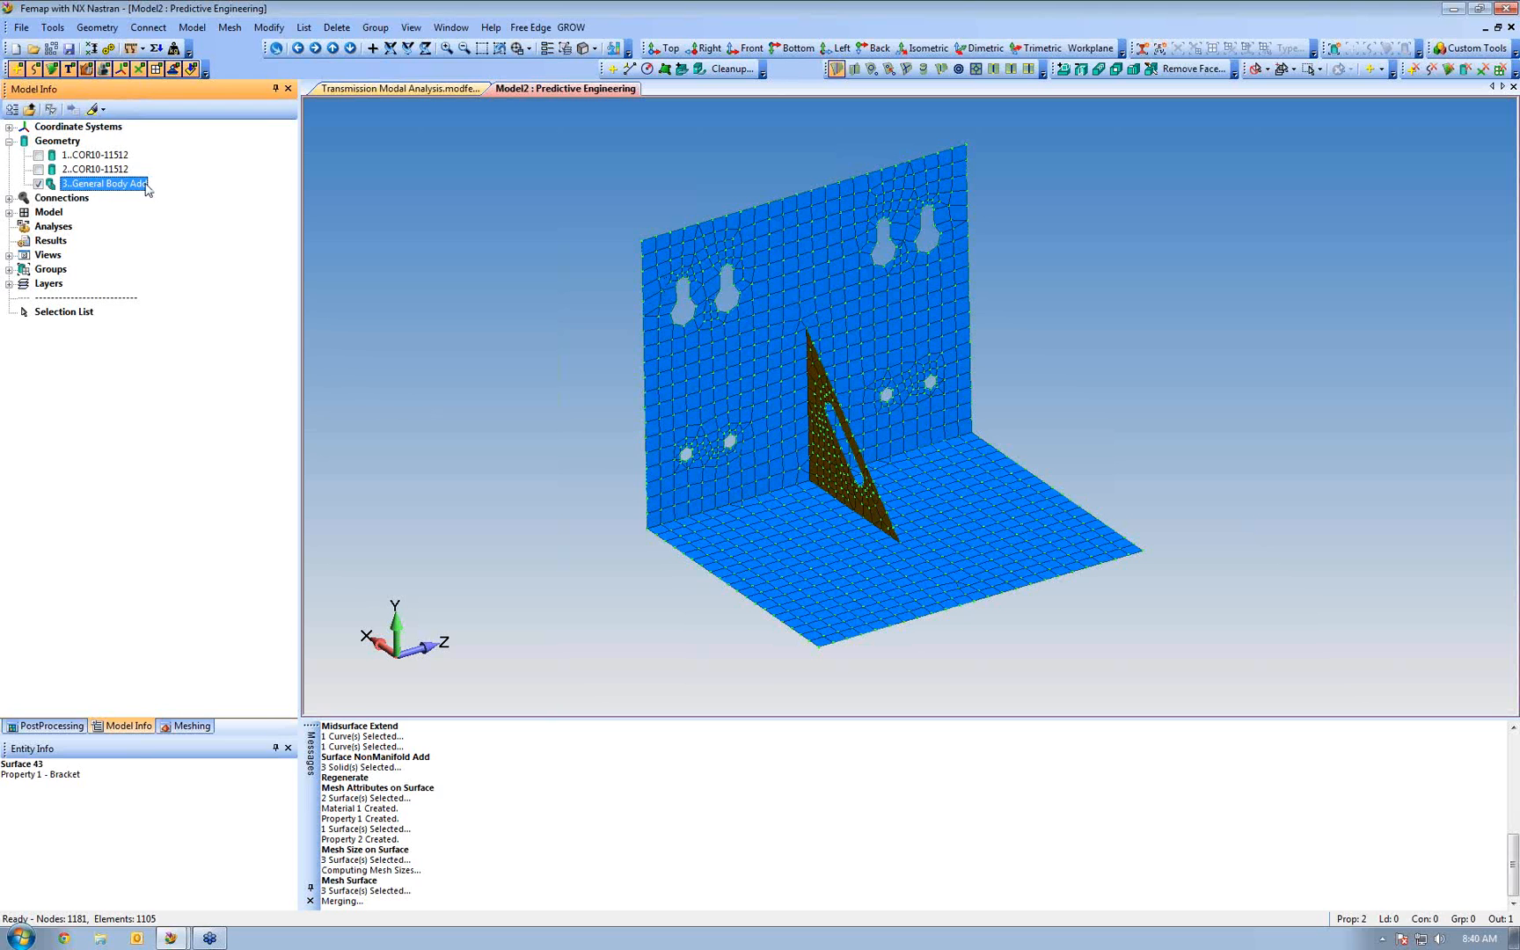
middle_click_drag(748, 381, 776, 373)
left_click(38, 184)
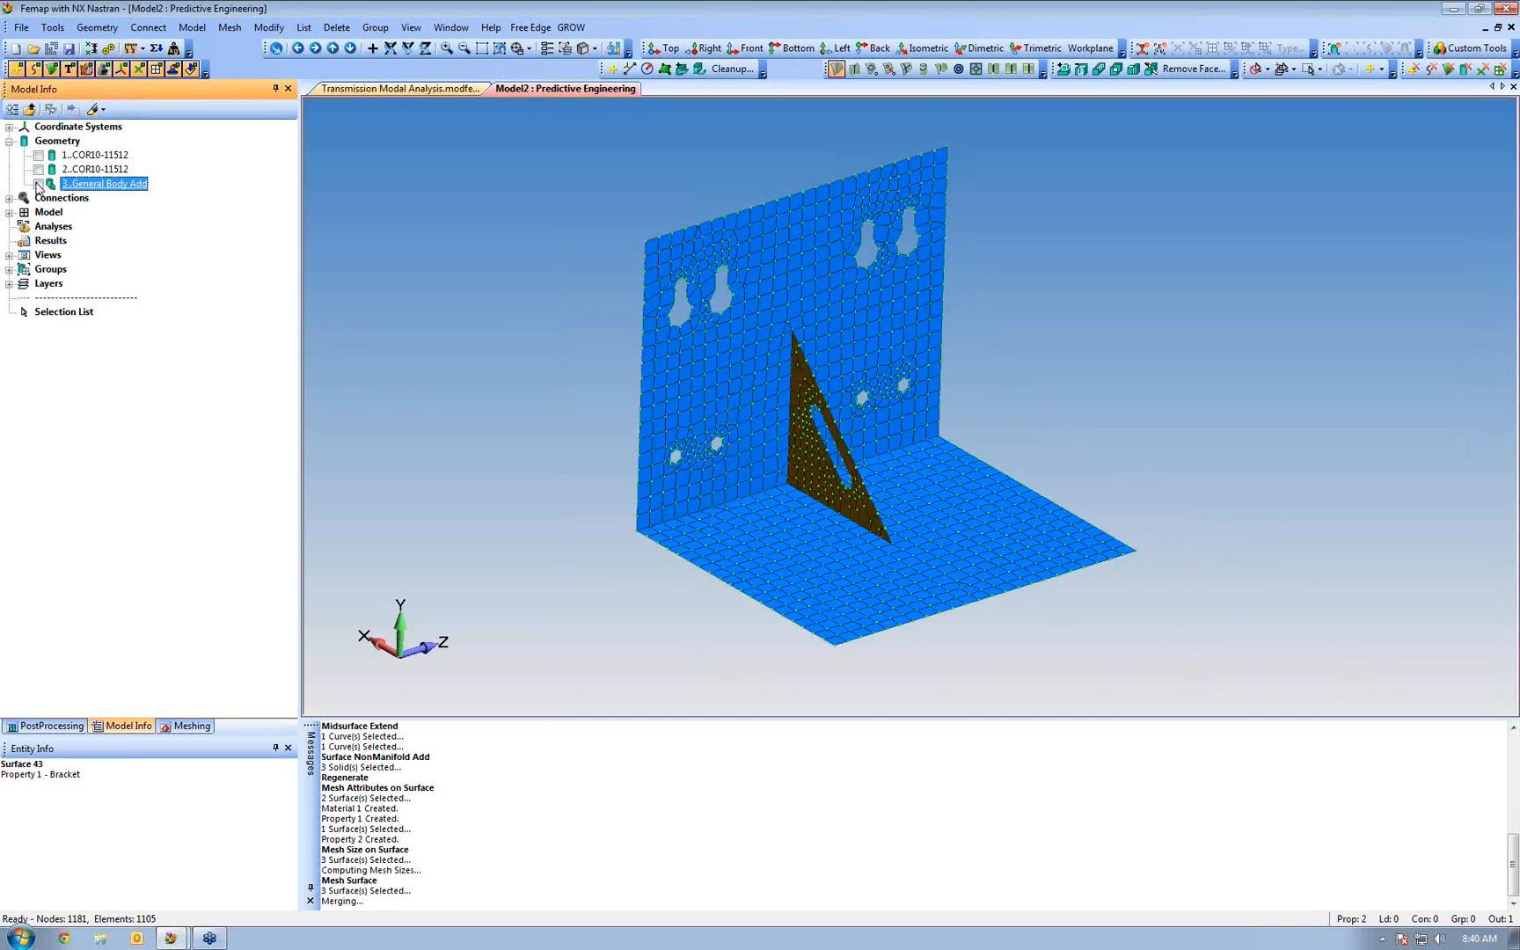
left_click(159, 68)
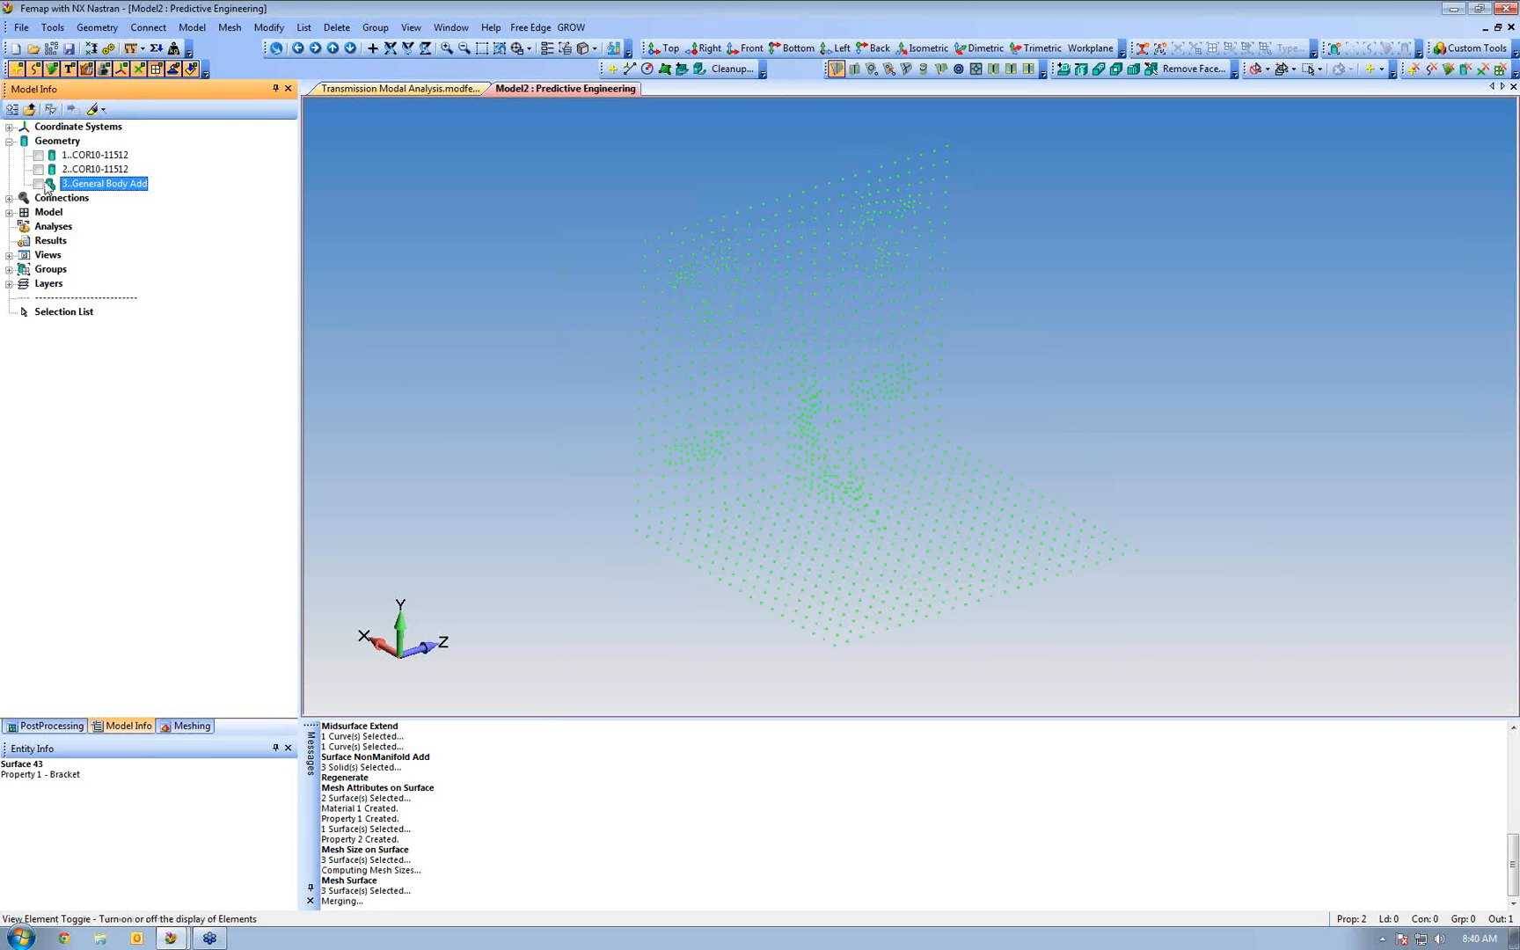
left_click(38, 183)
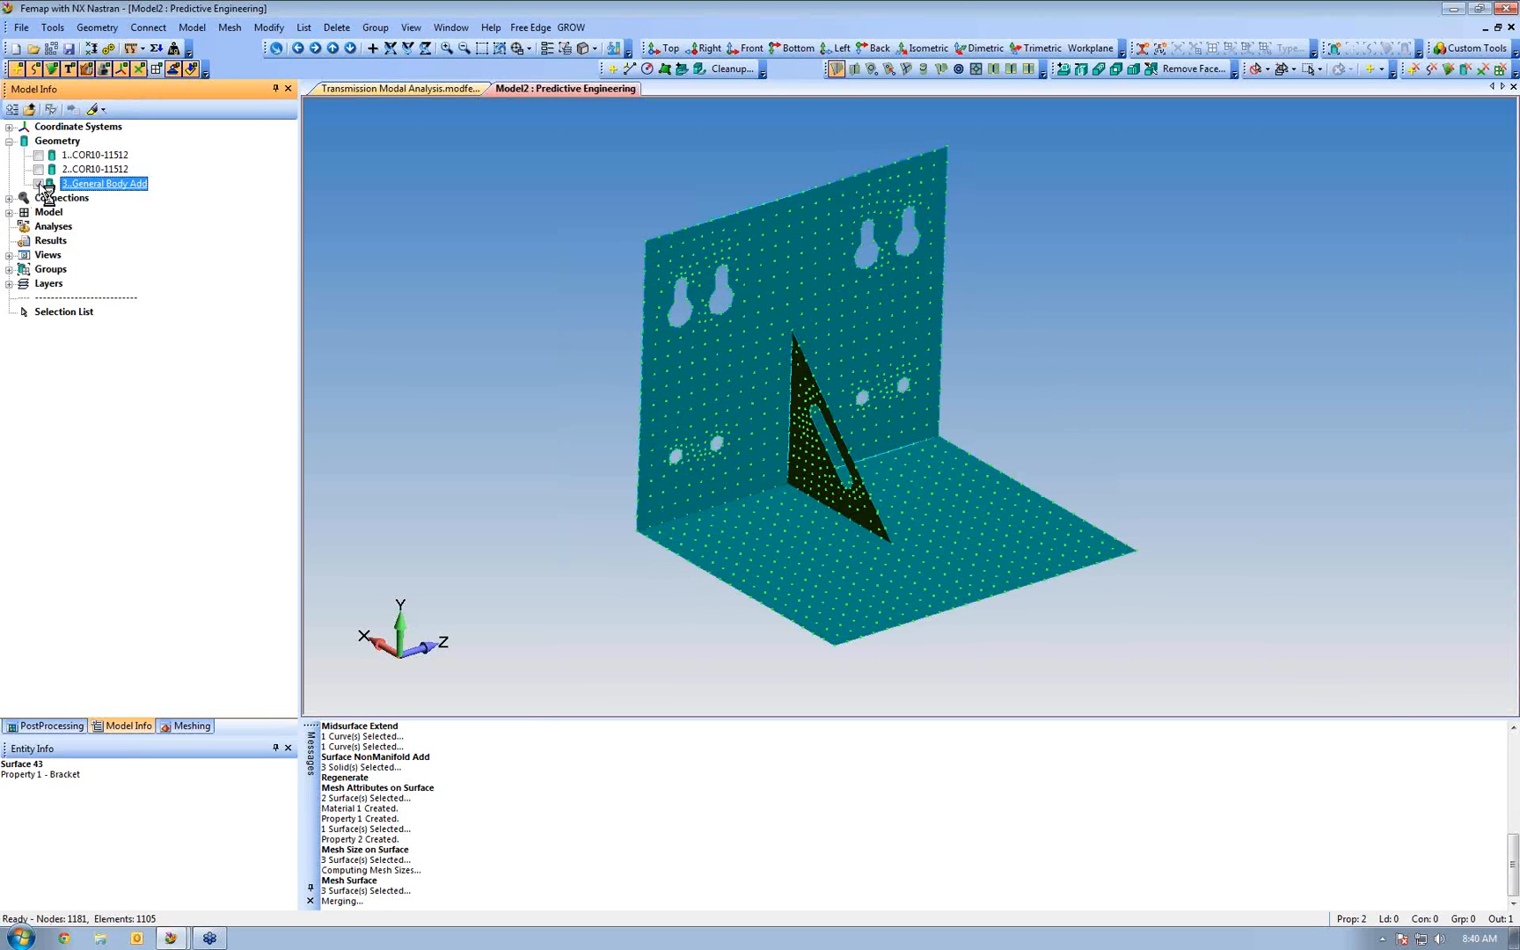
left_click(38, 184)
left_click(37, 184)
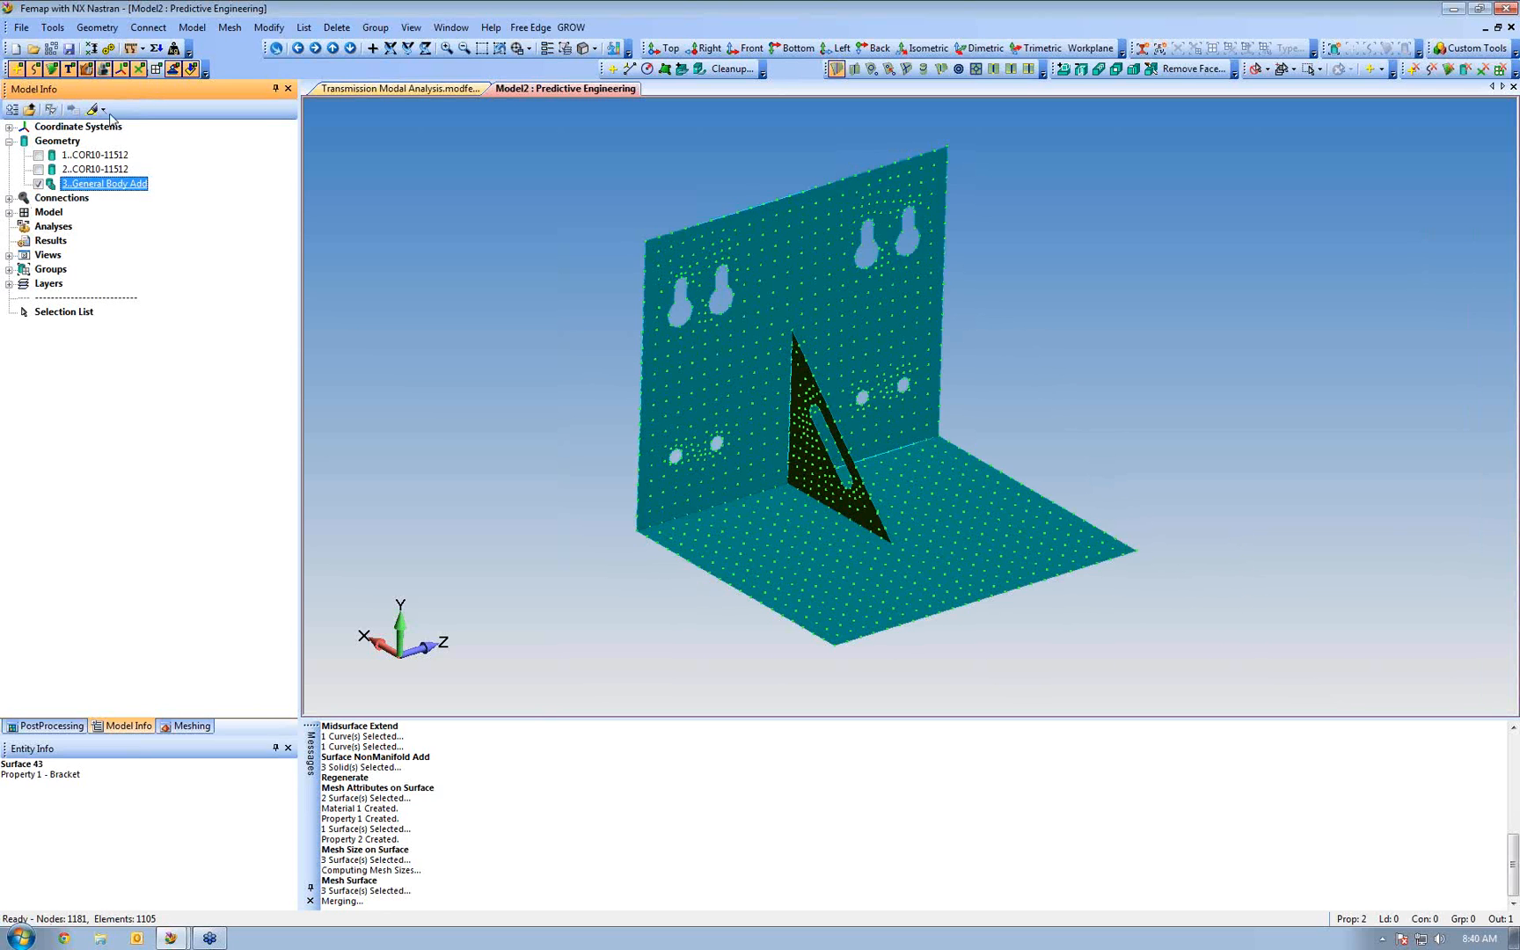
left_click(156, 68)
mouse_move(857, 492)
middle_mouse_down()
mouse_move(871, 503)
mouse_move(854, 489)
middle_mouse_up()
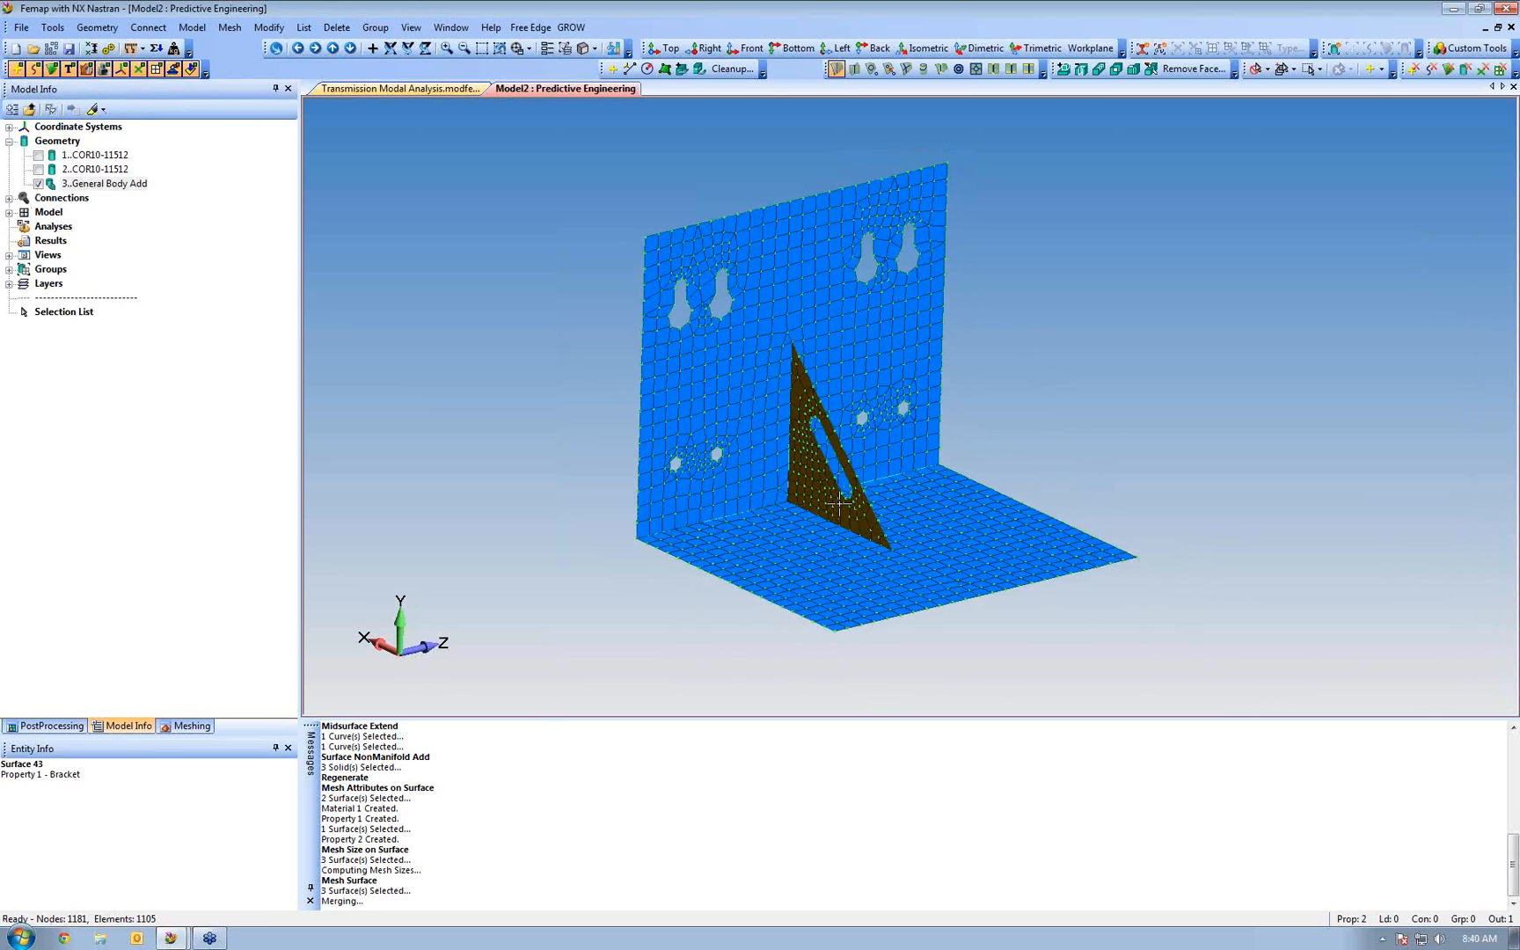
middle_click_drag(738, 352, 737, 361)
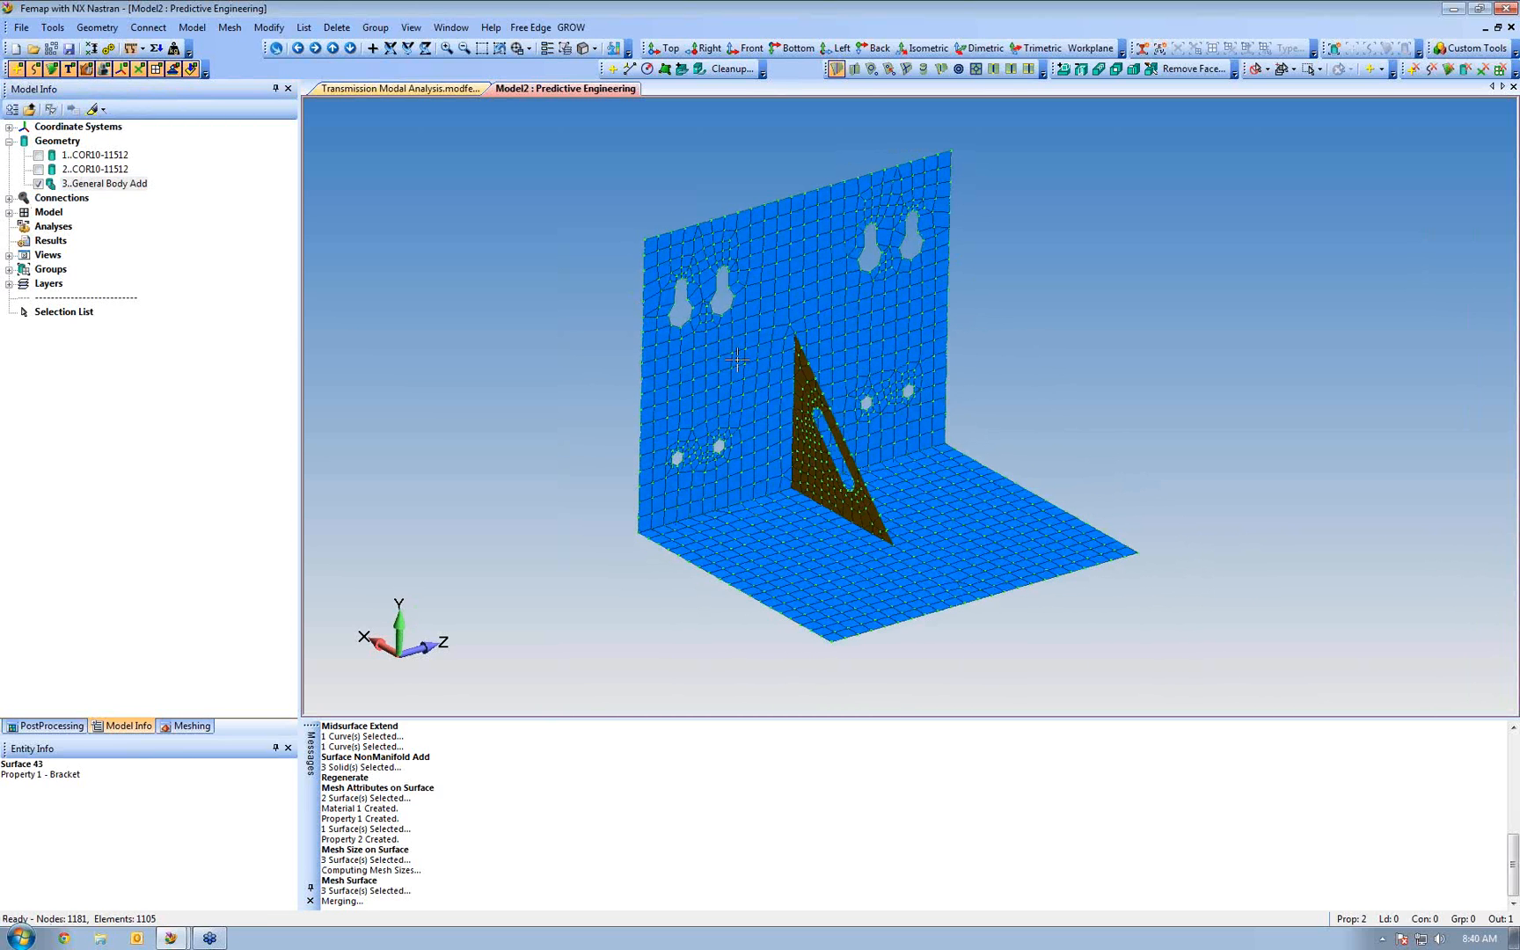
Generate a new group from the General Body Add solid, including its mesh, loads and constraints
left_click(375, 28)
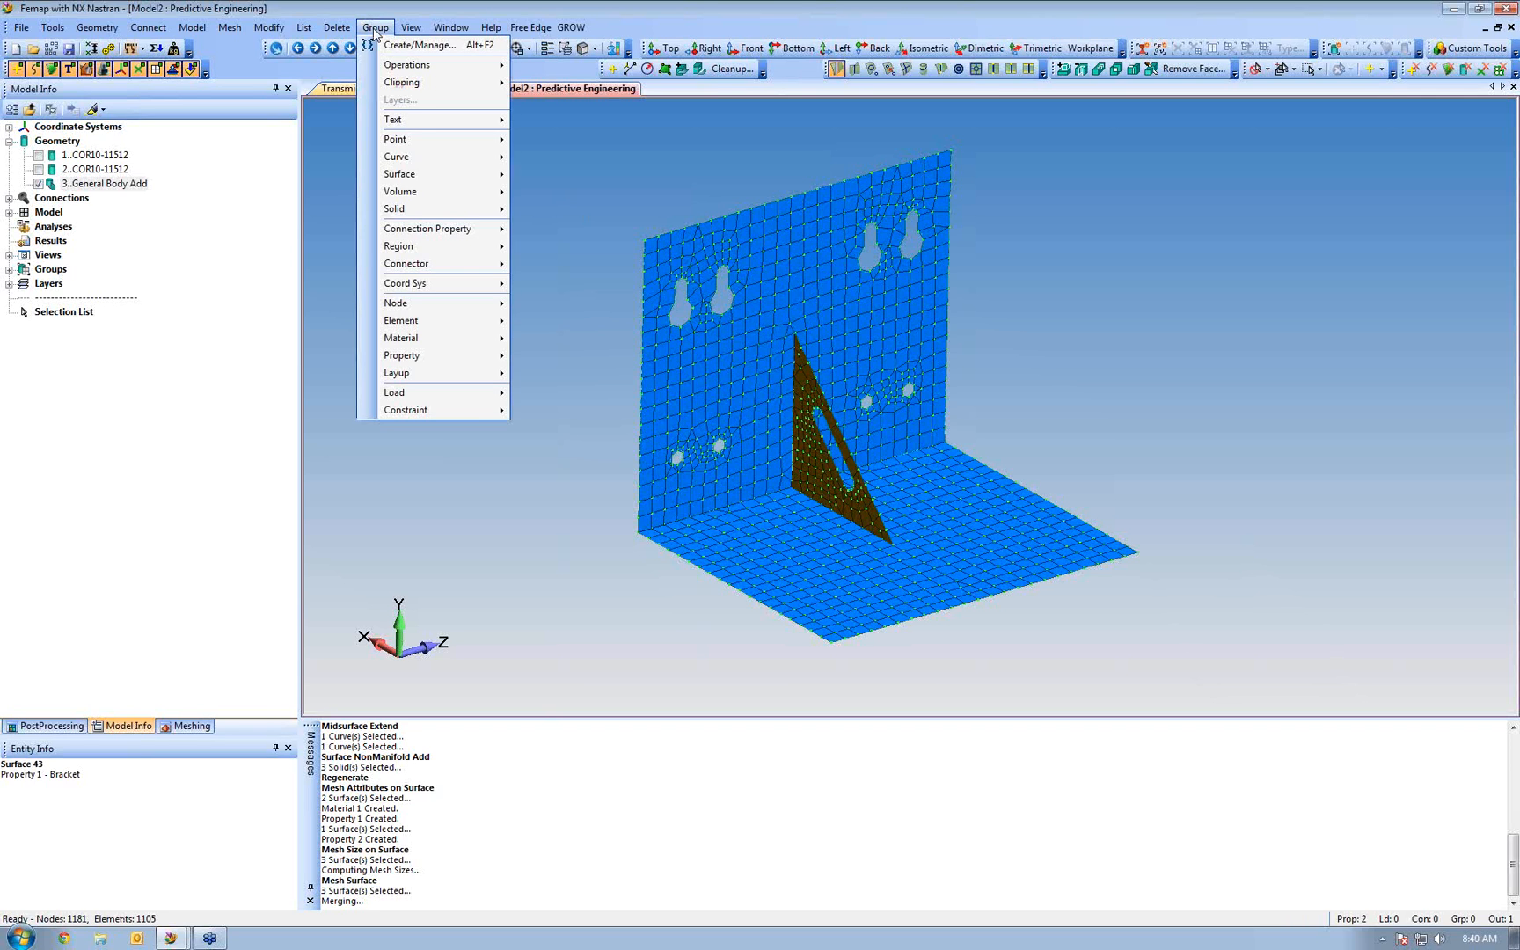
mouse_move(397, 69)
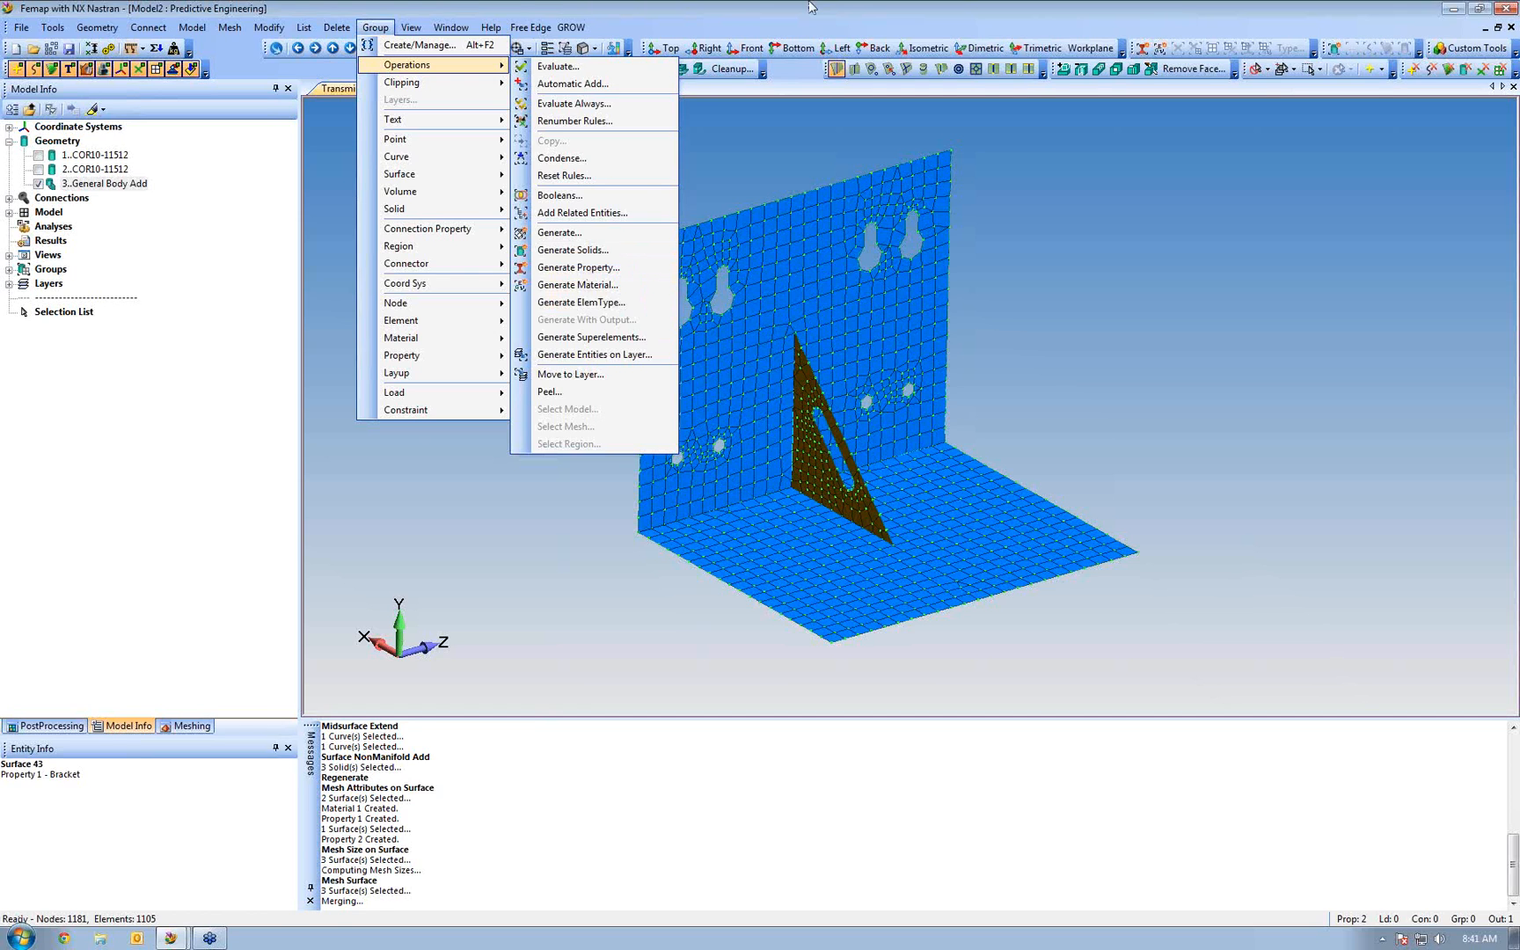
left_click(608, 256)
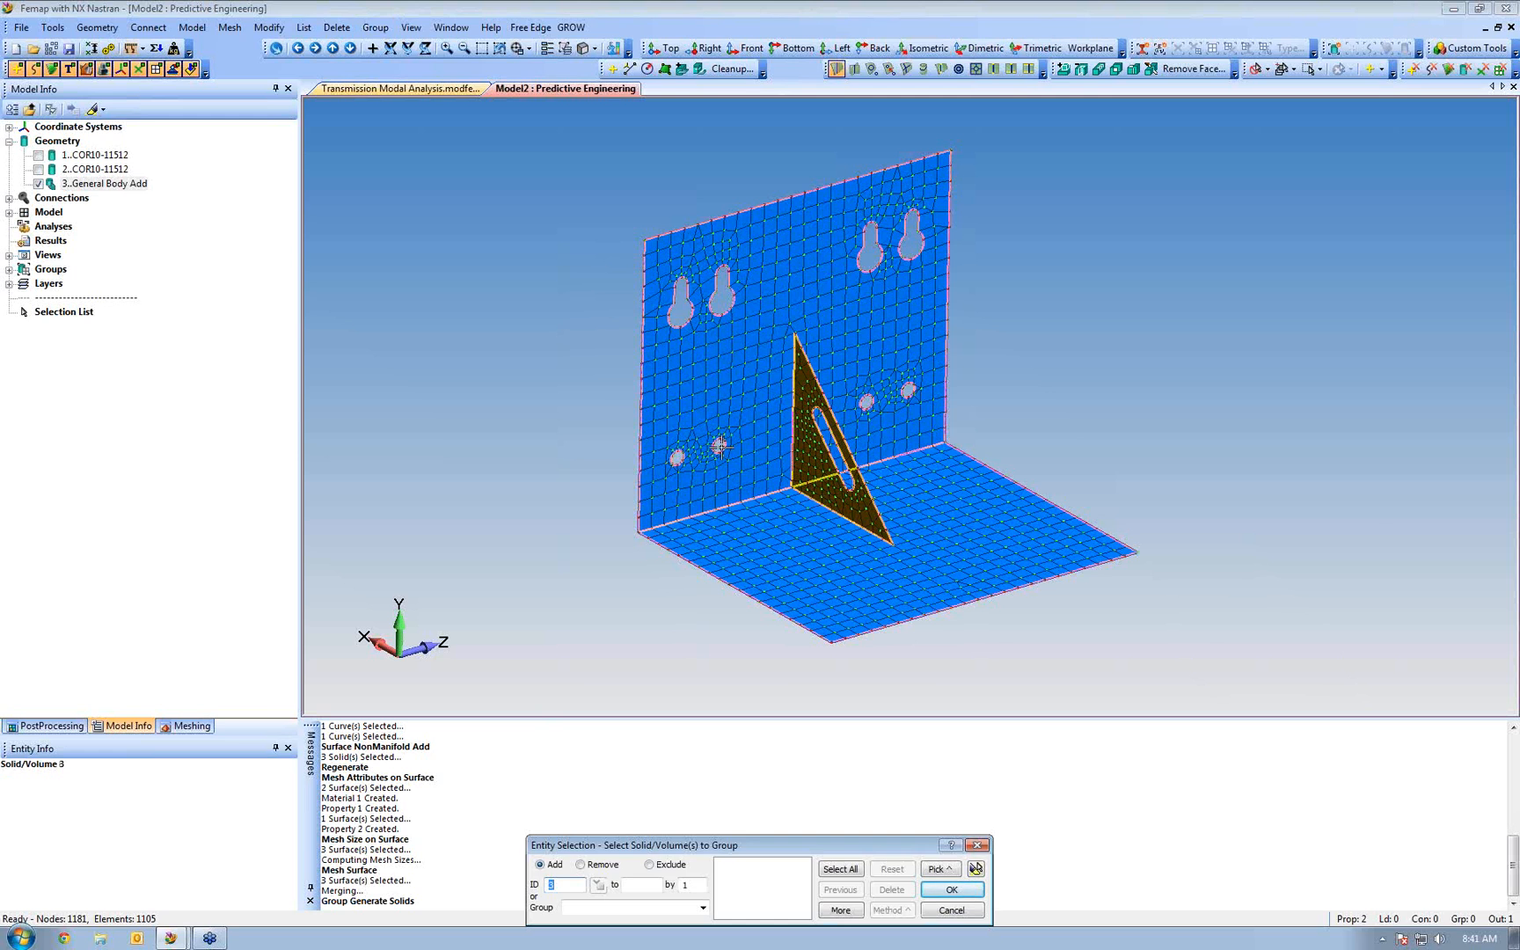
left_click(952, 890)
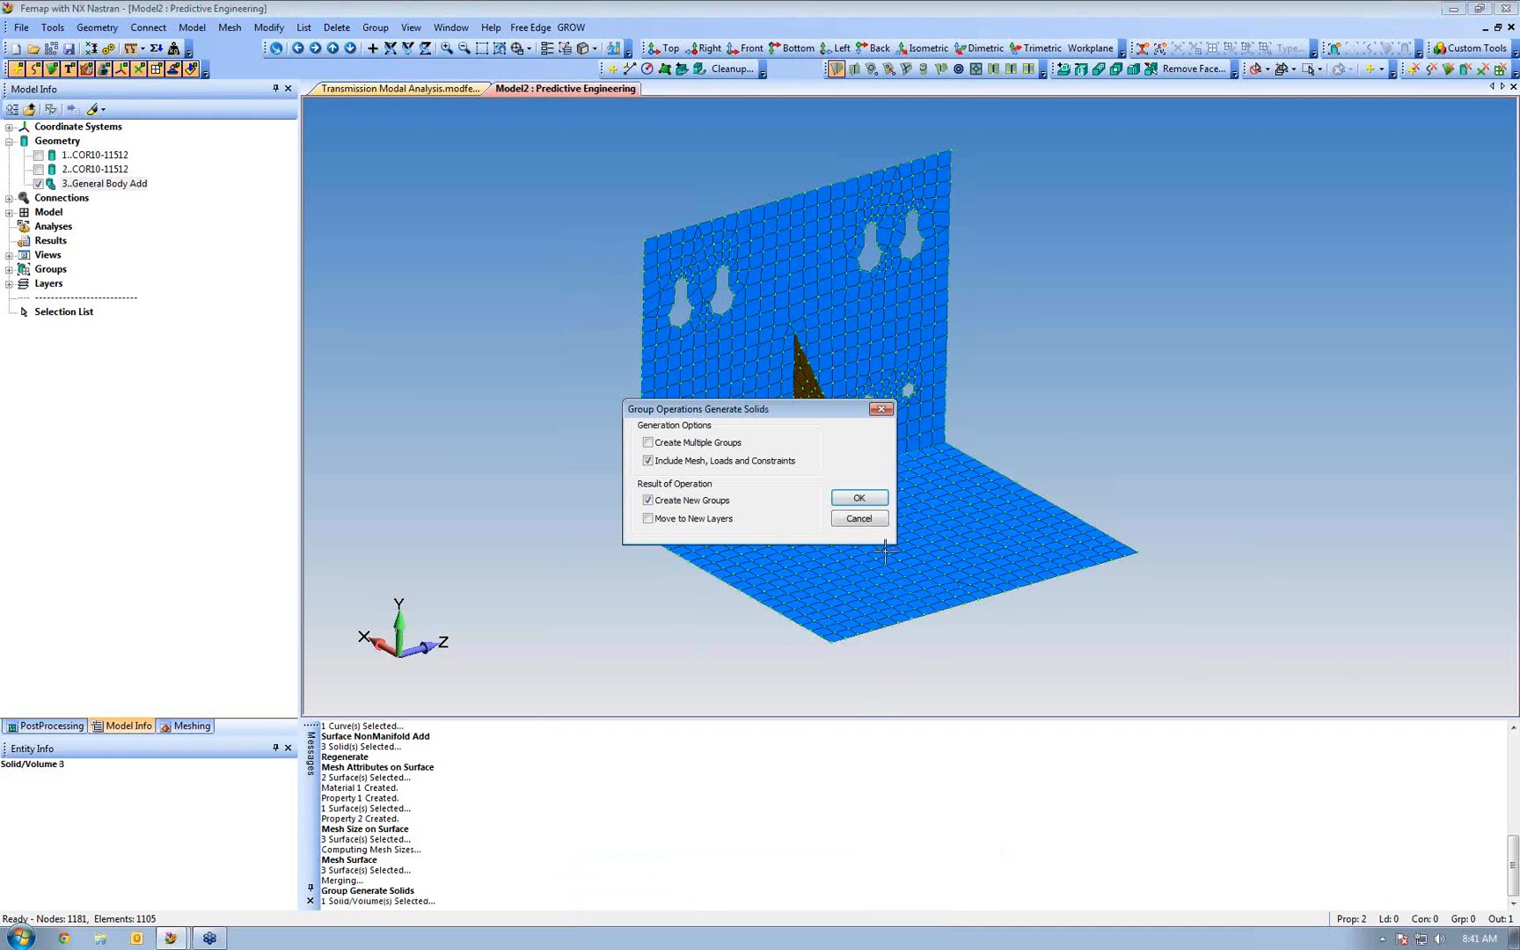
left_click(861, 498)
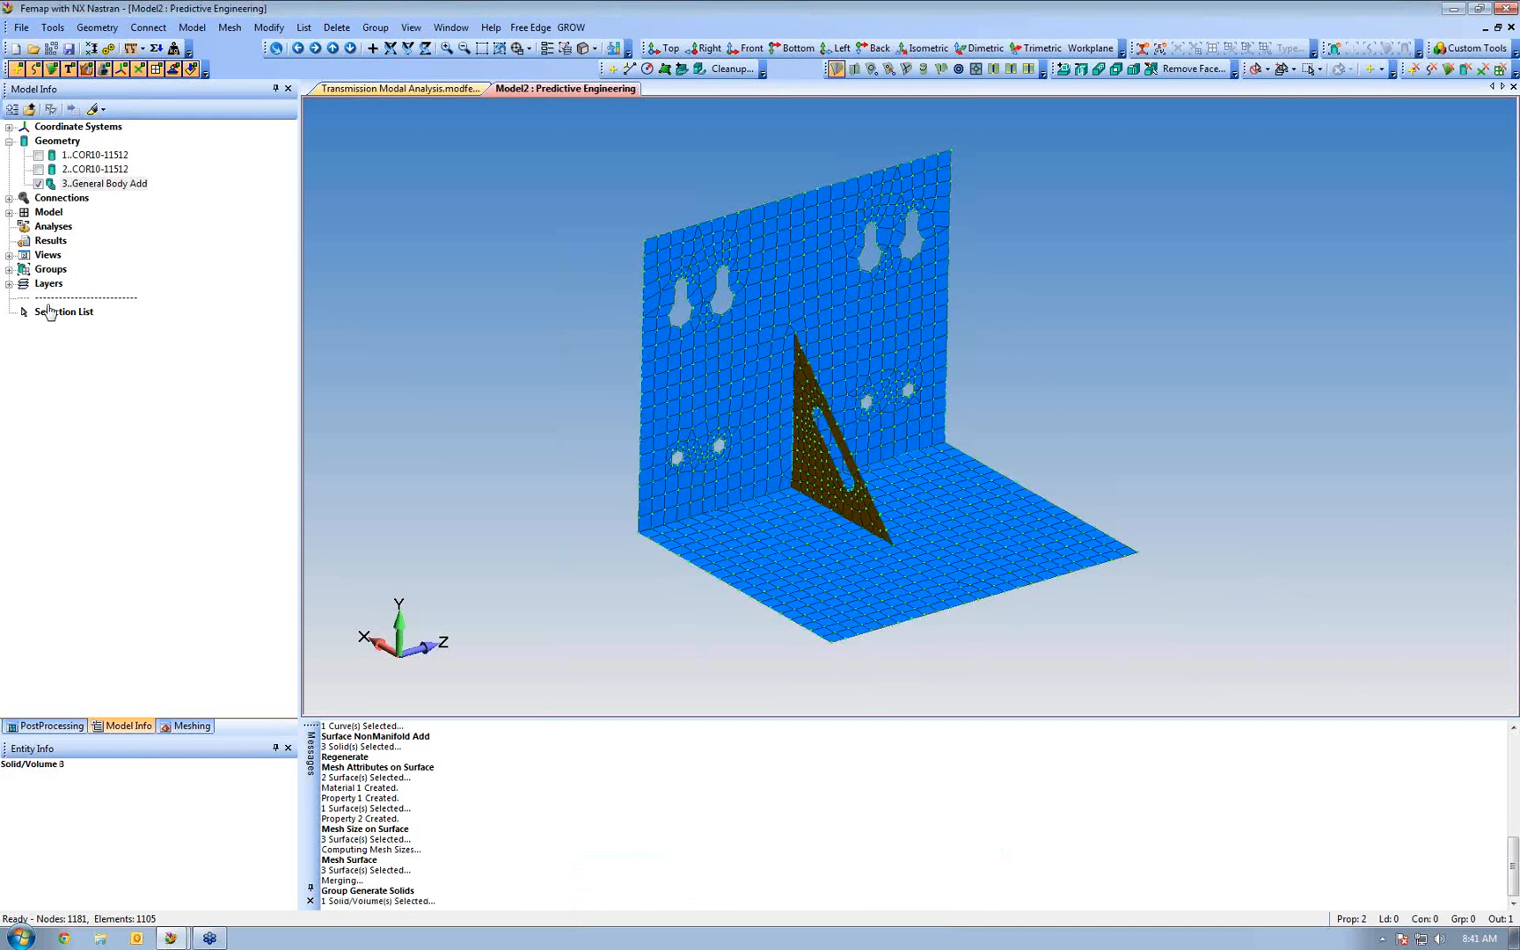
Delete the Midsurfaces and Mid-Surfaces of Solid 1 groups, keeping the General Body Add group
left_click(8, 270)
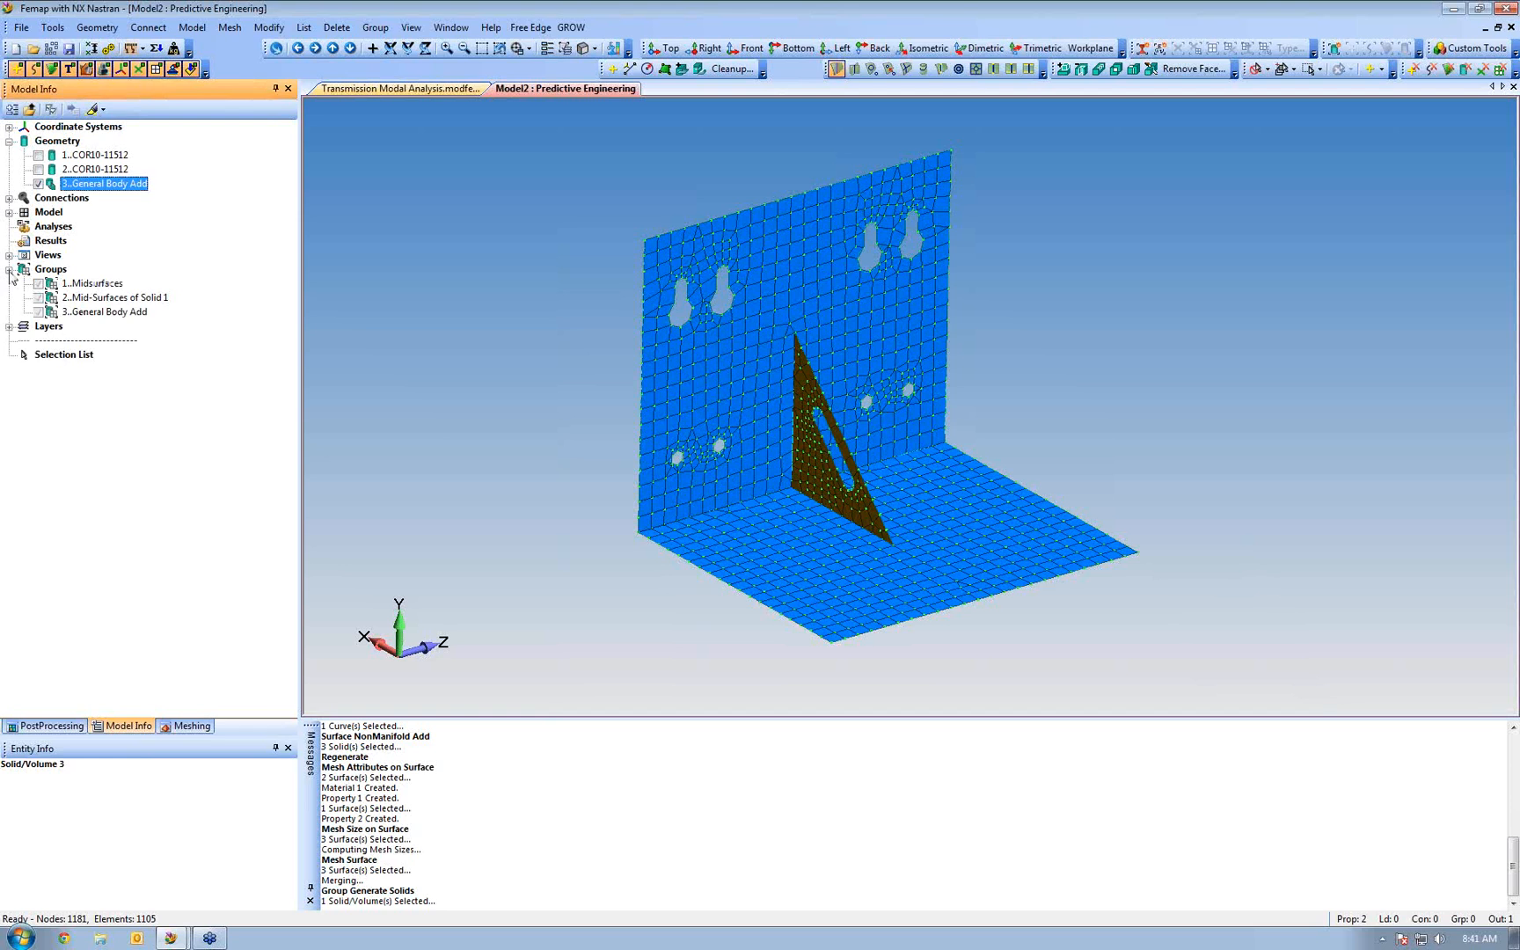
left_click(84, 312)
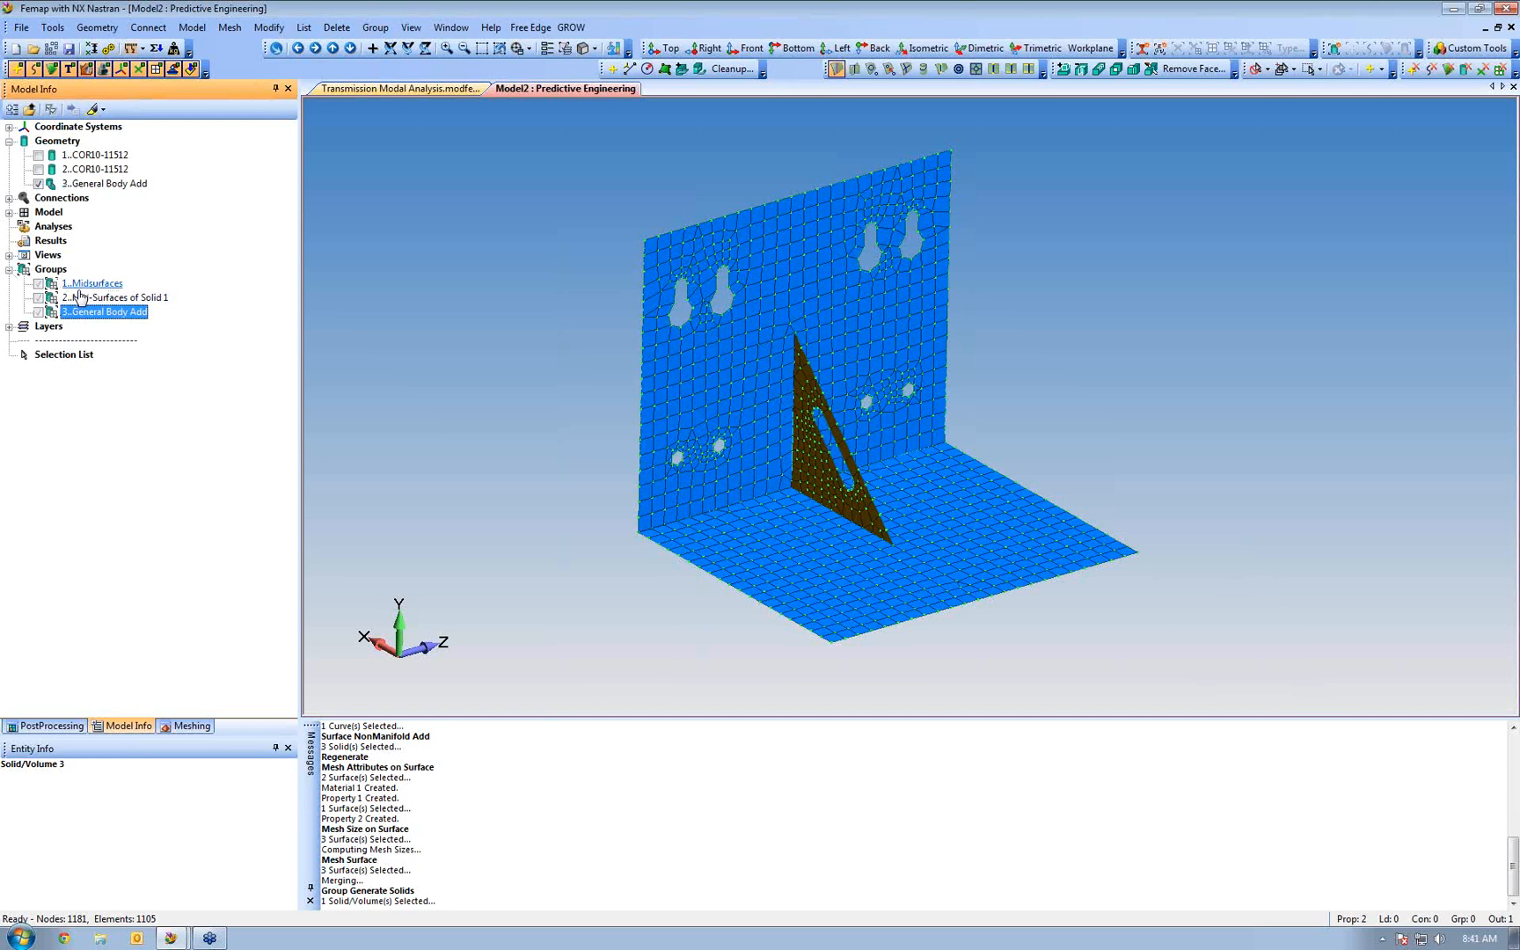
left_click(85, 286)
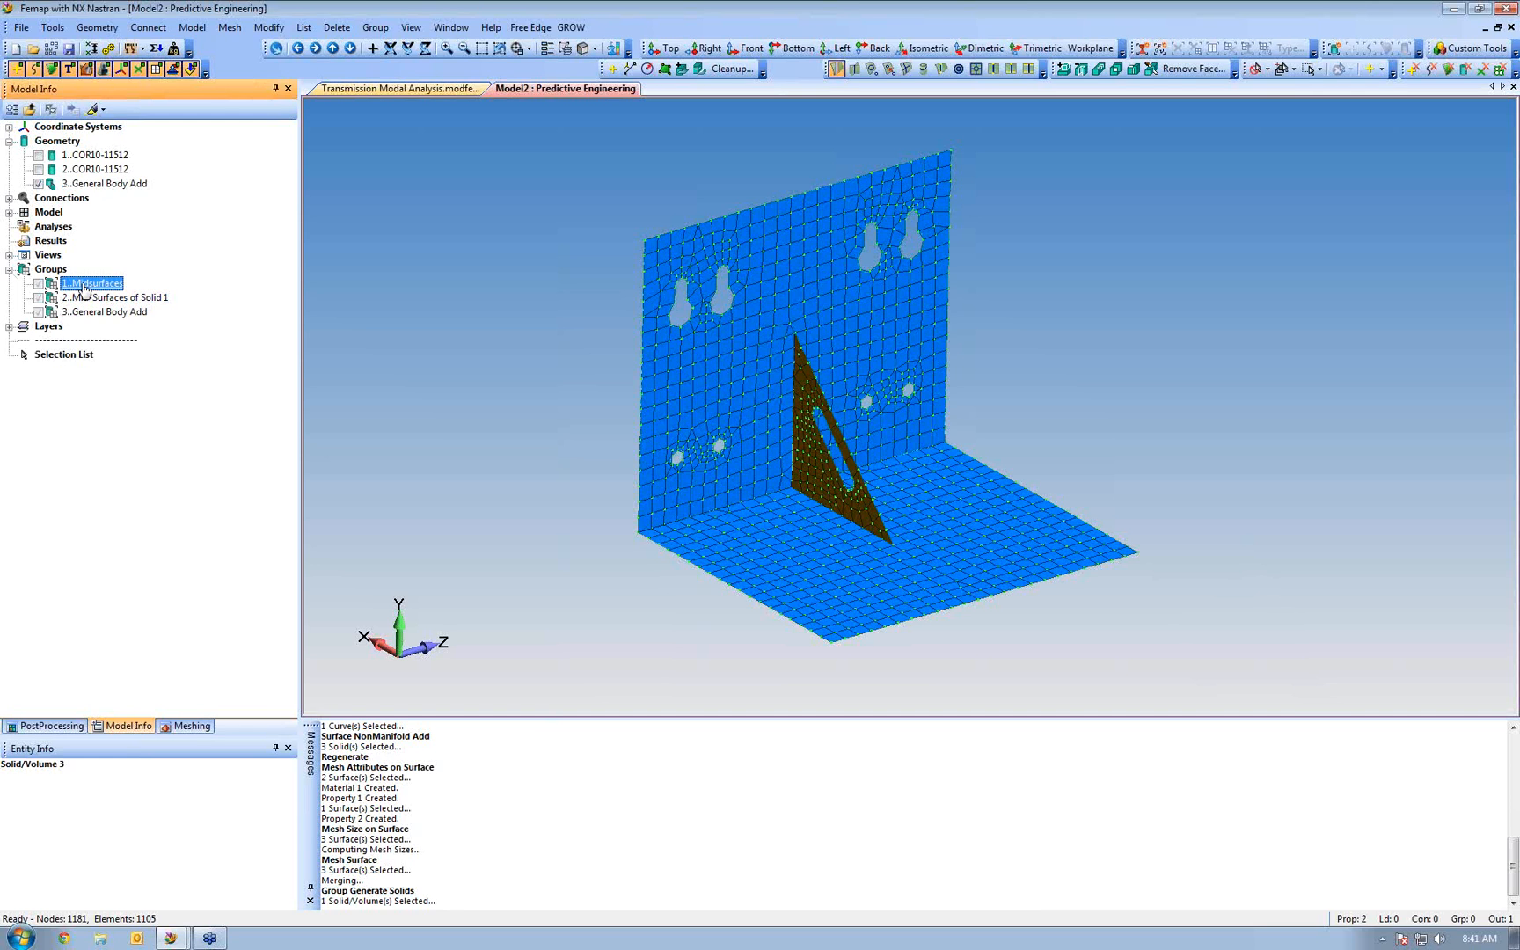
key("Delete")
left_click(85, 285)
key("Delete")
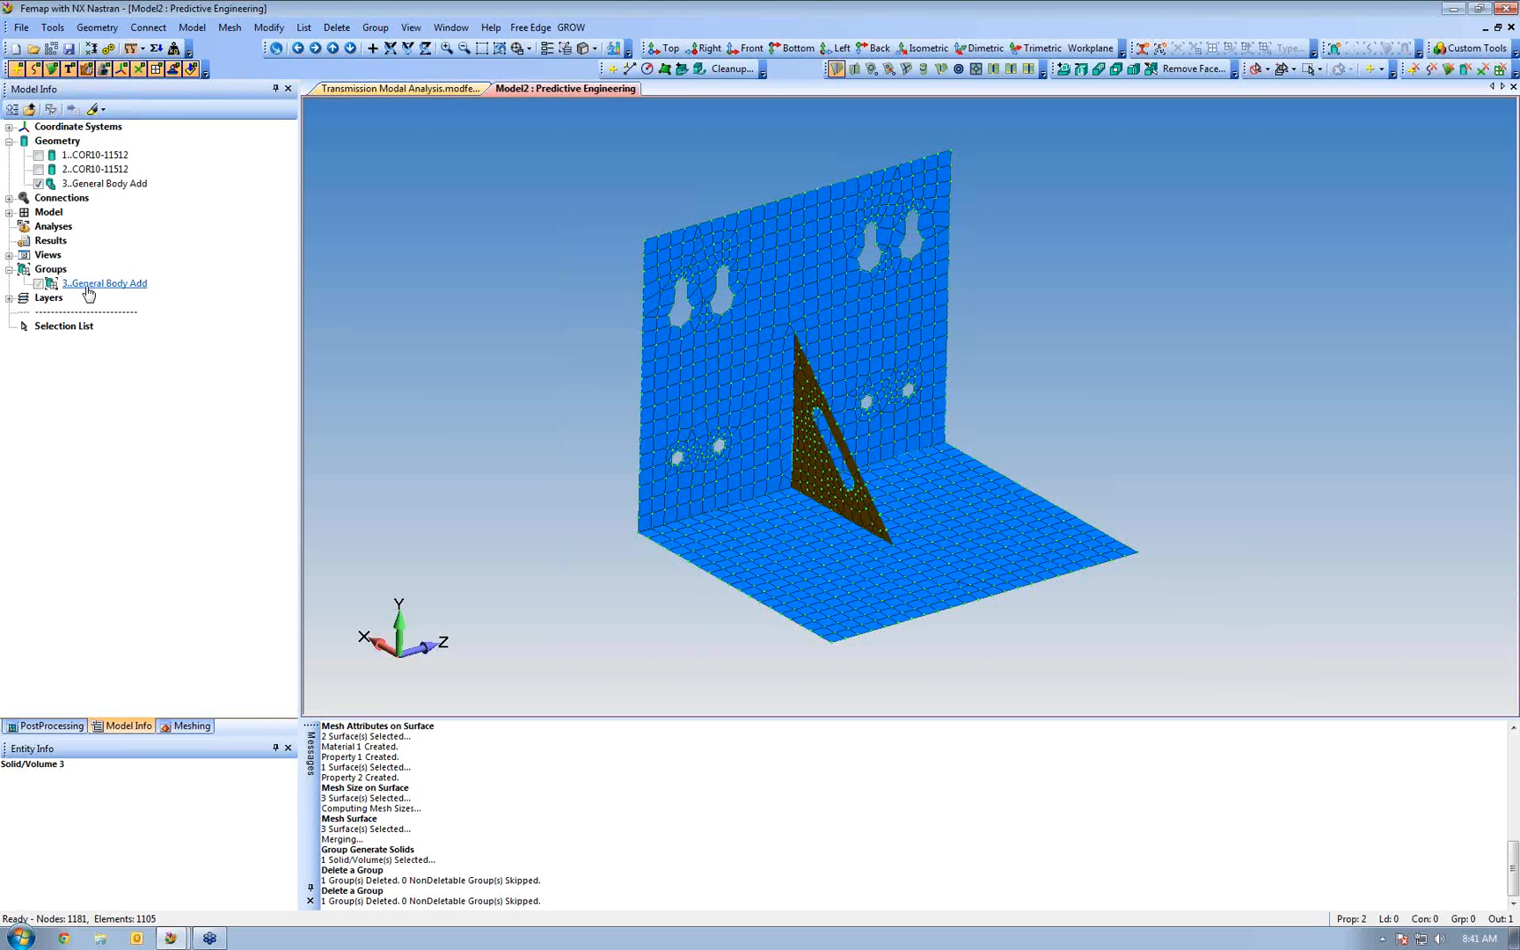
Set the view to show only the active group and activate the General Body Add group
left_click(88, 293)
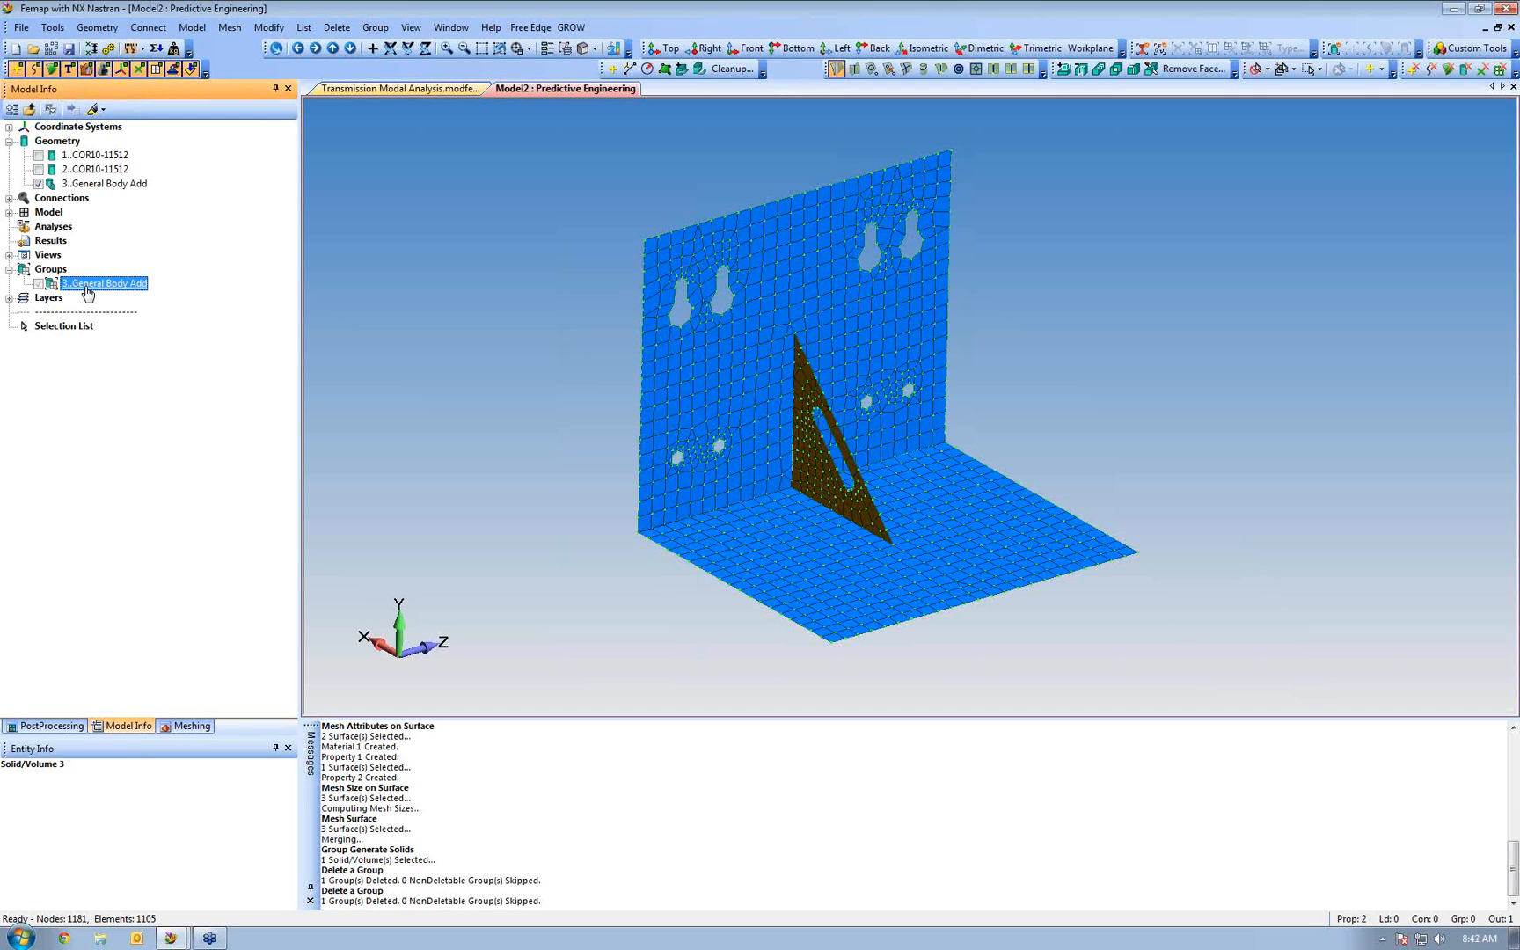
right_click(88, 293)
left_click(150, 406)
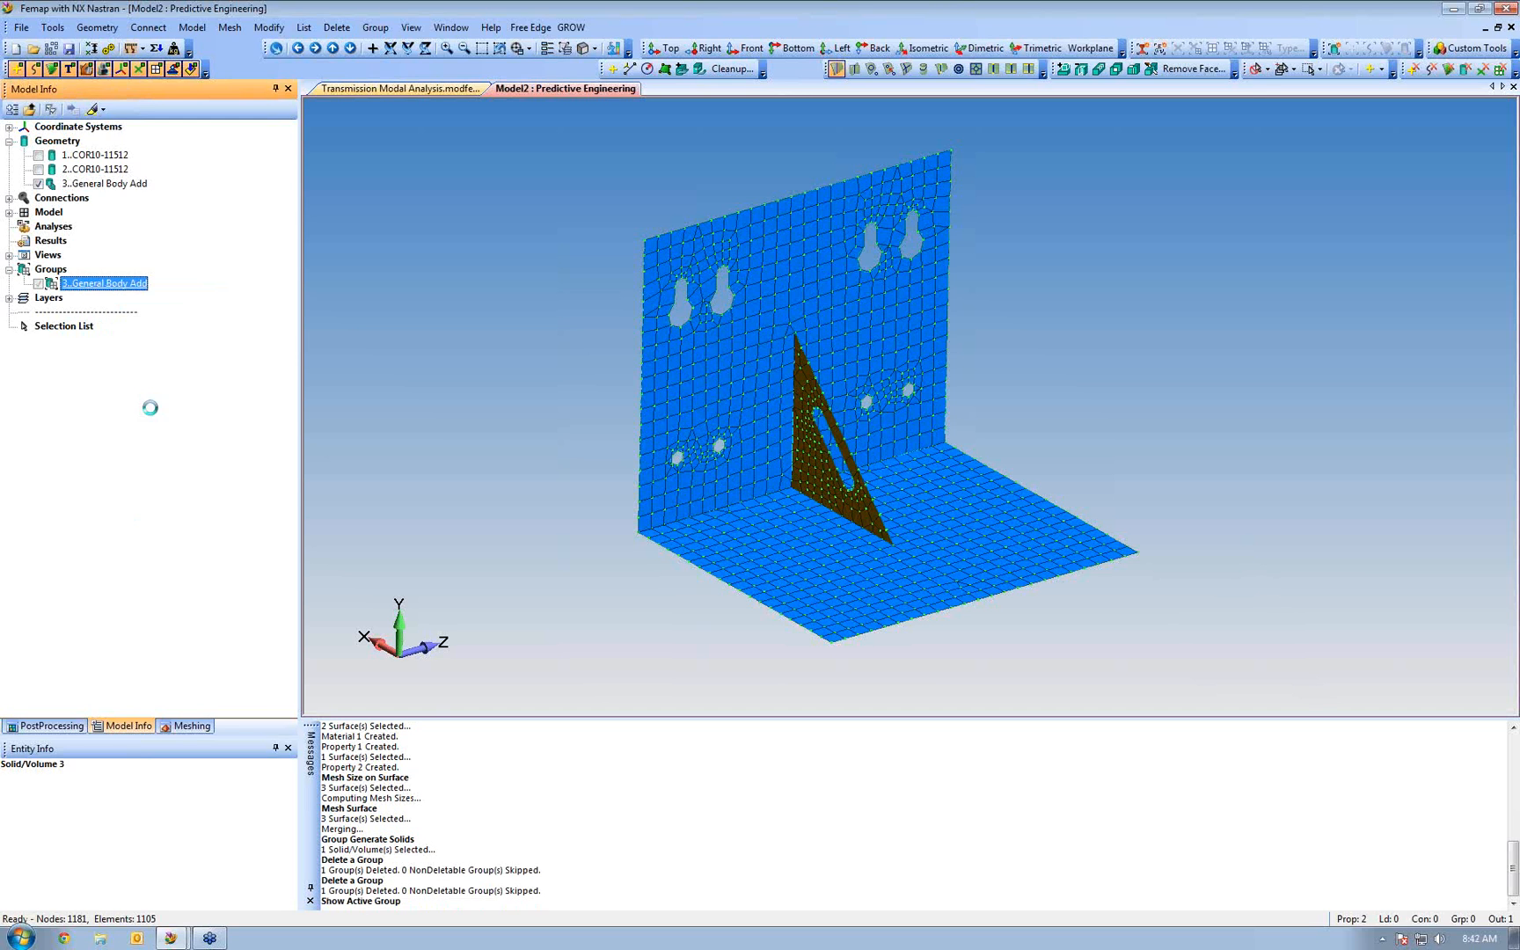
right_click(110, 289)
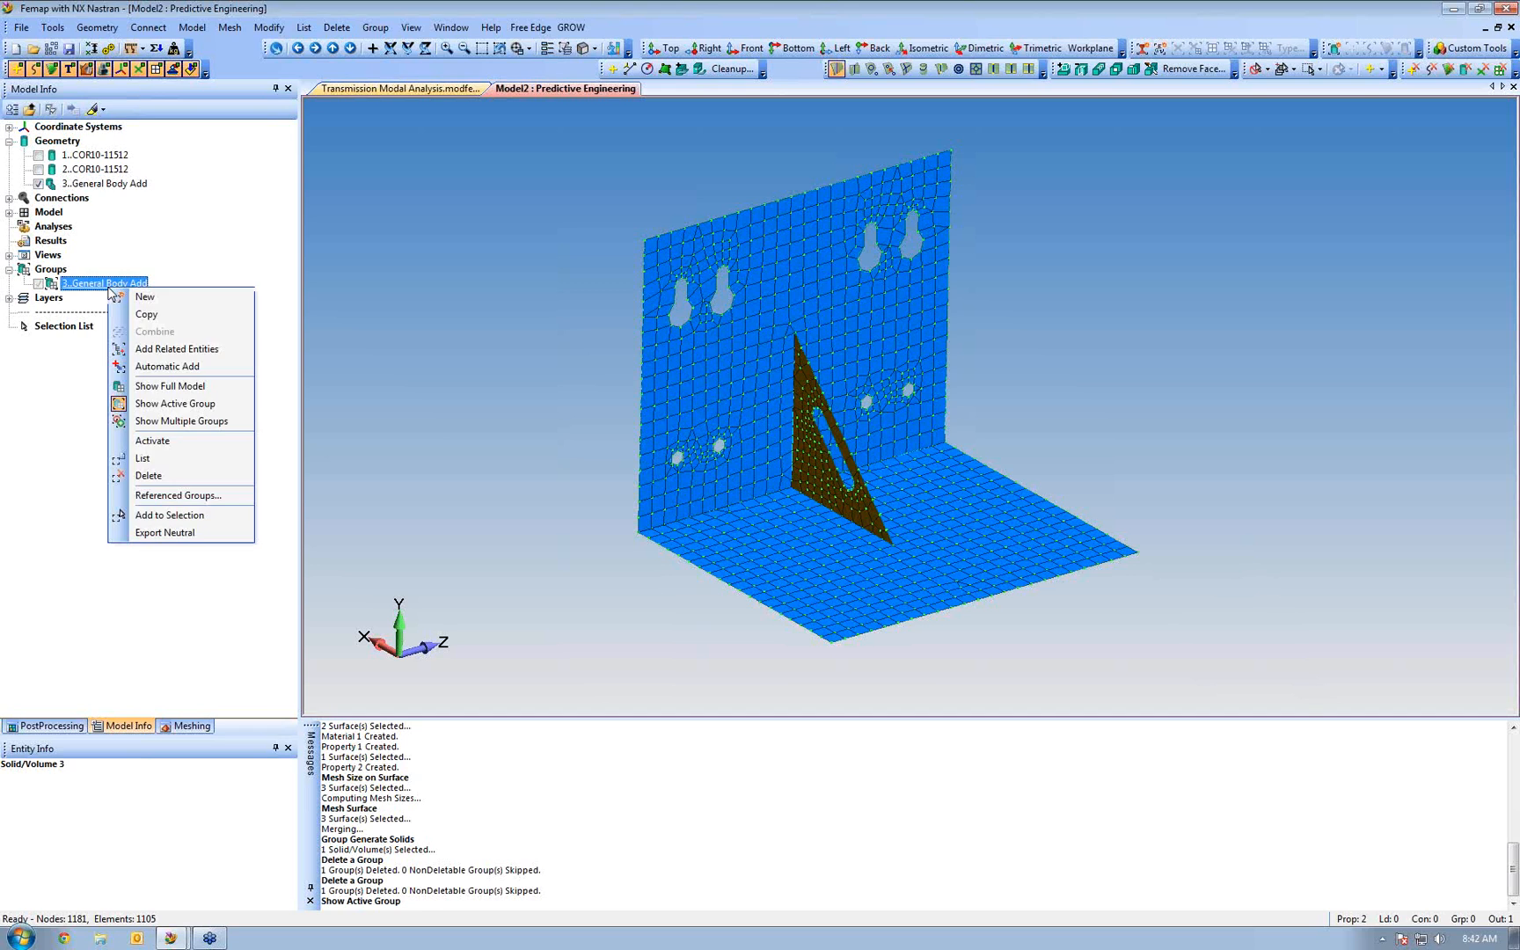
left_click(153, 442)
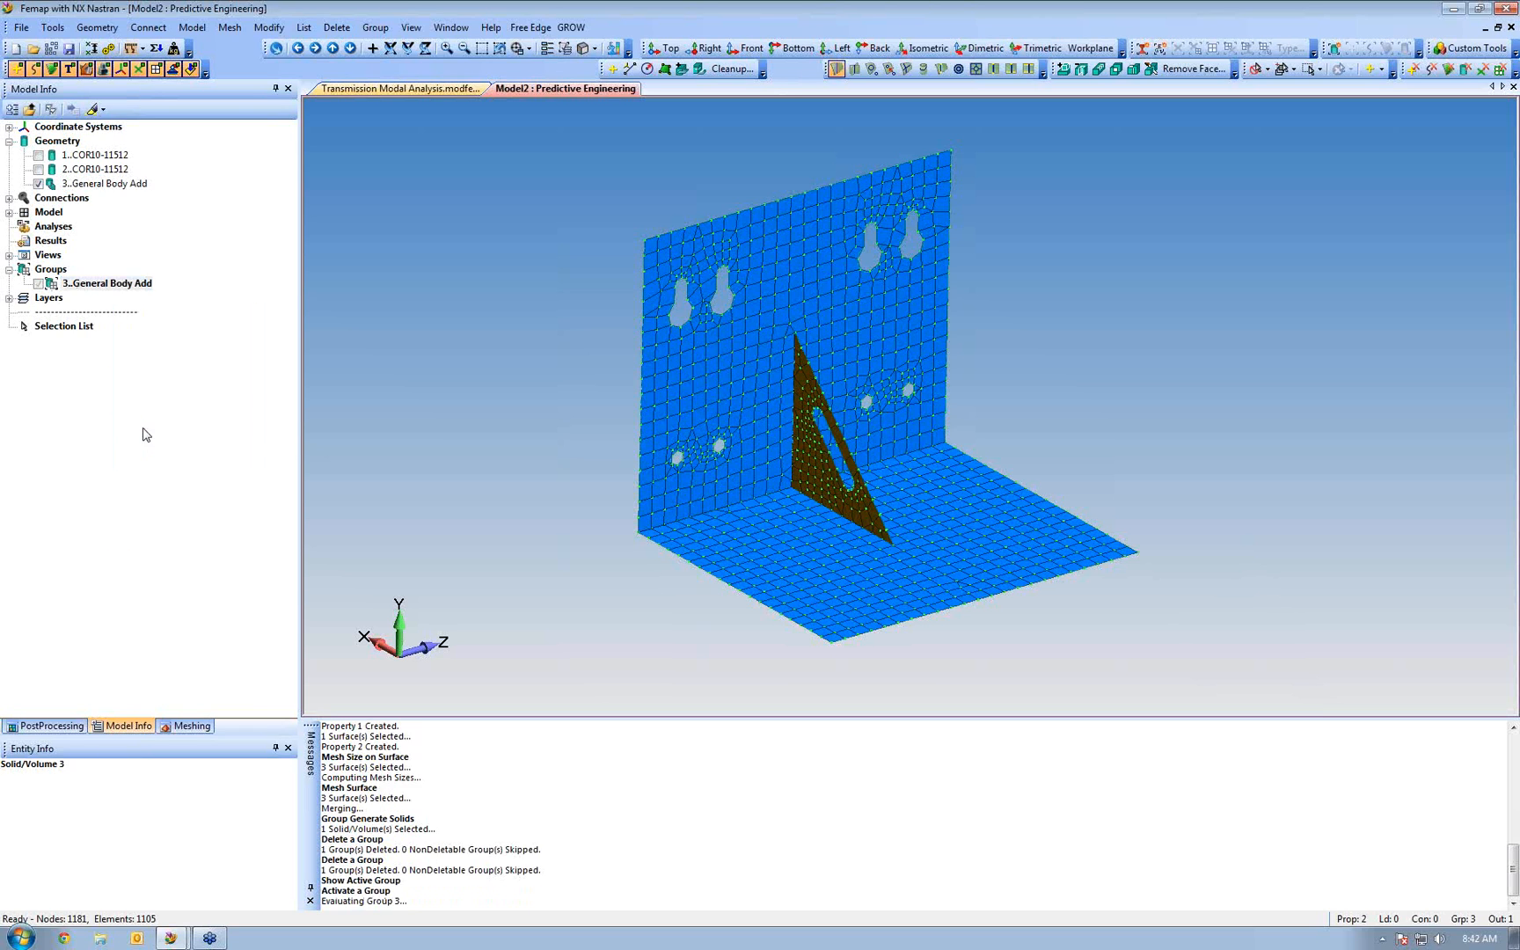
double_click(110, 287)
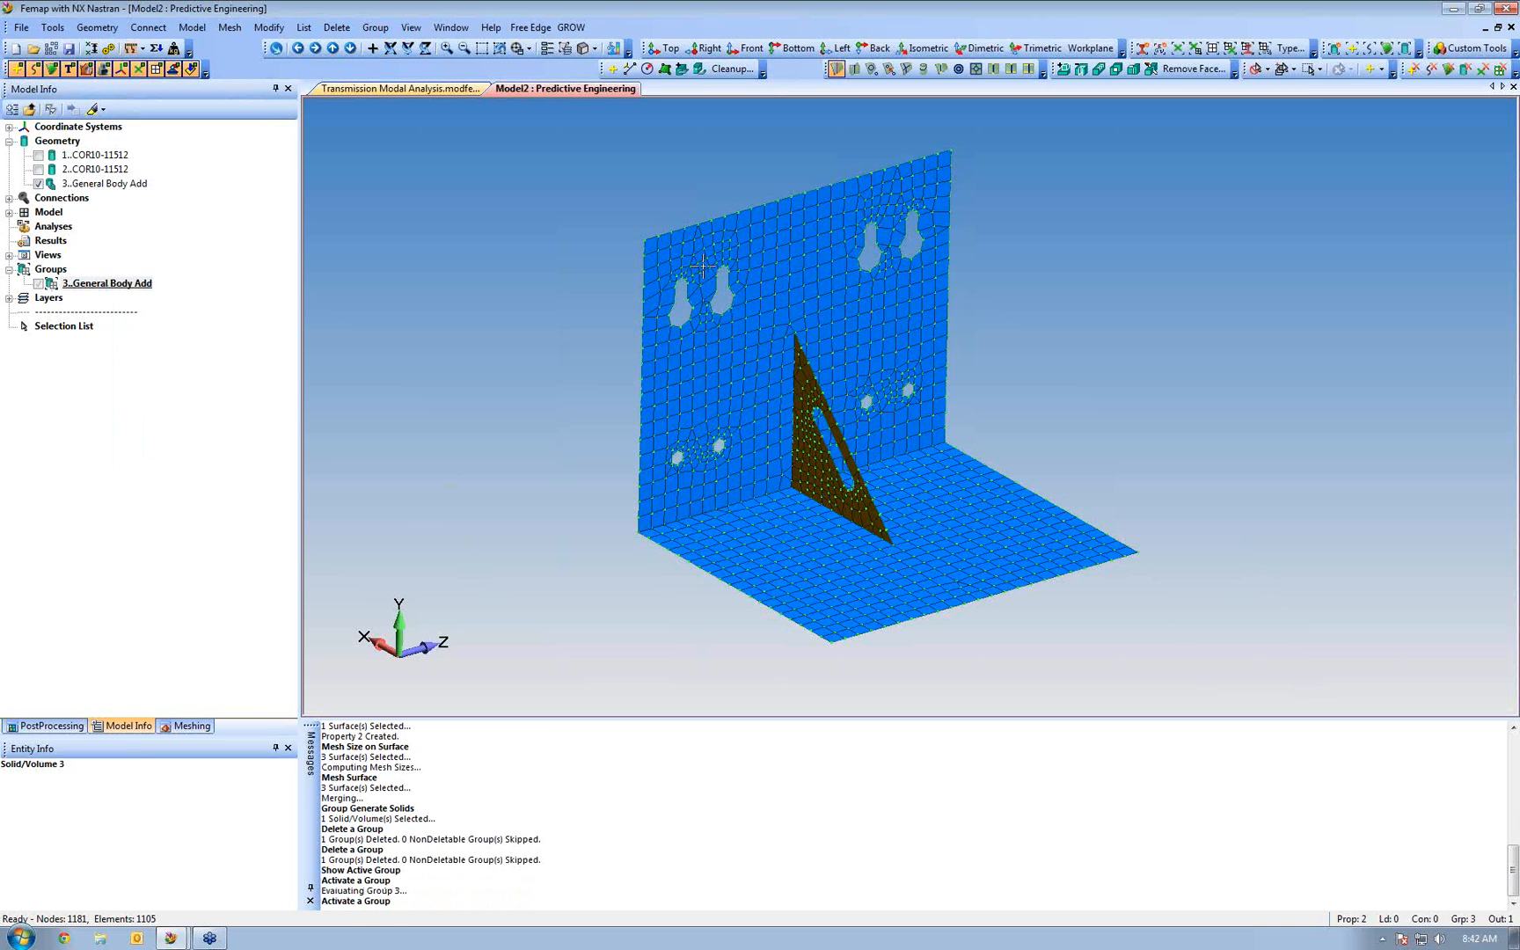
middle_click_drag(859, 437, 823, 454)
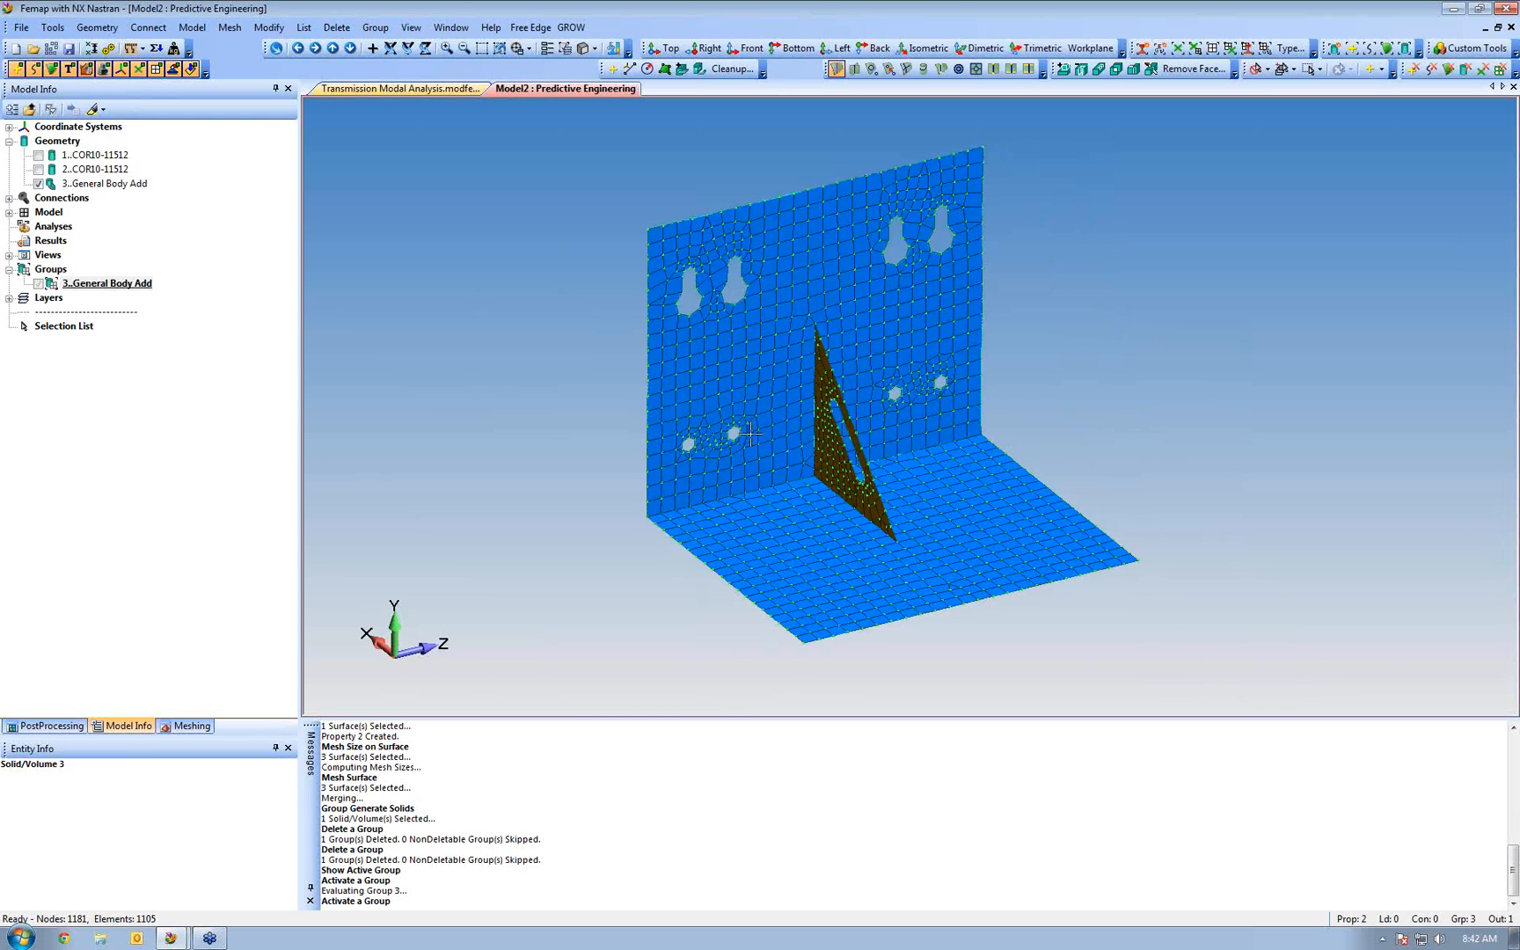
middle_click_drag(758, 440, 781, 418)
middle_click_drag(781, 415, 836, 245)
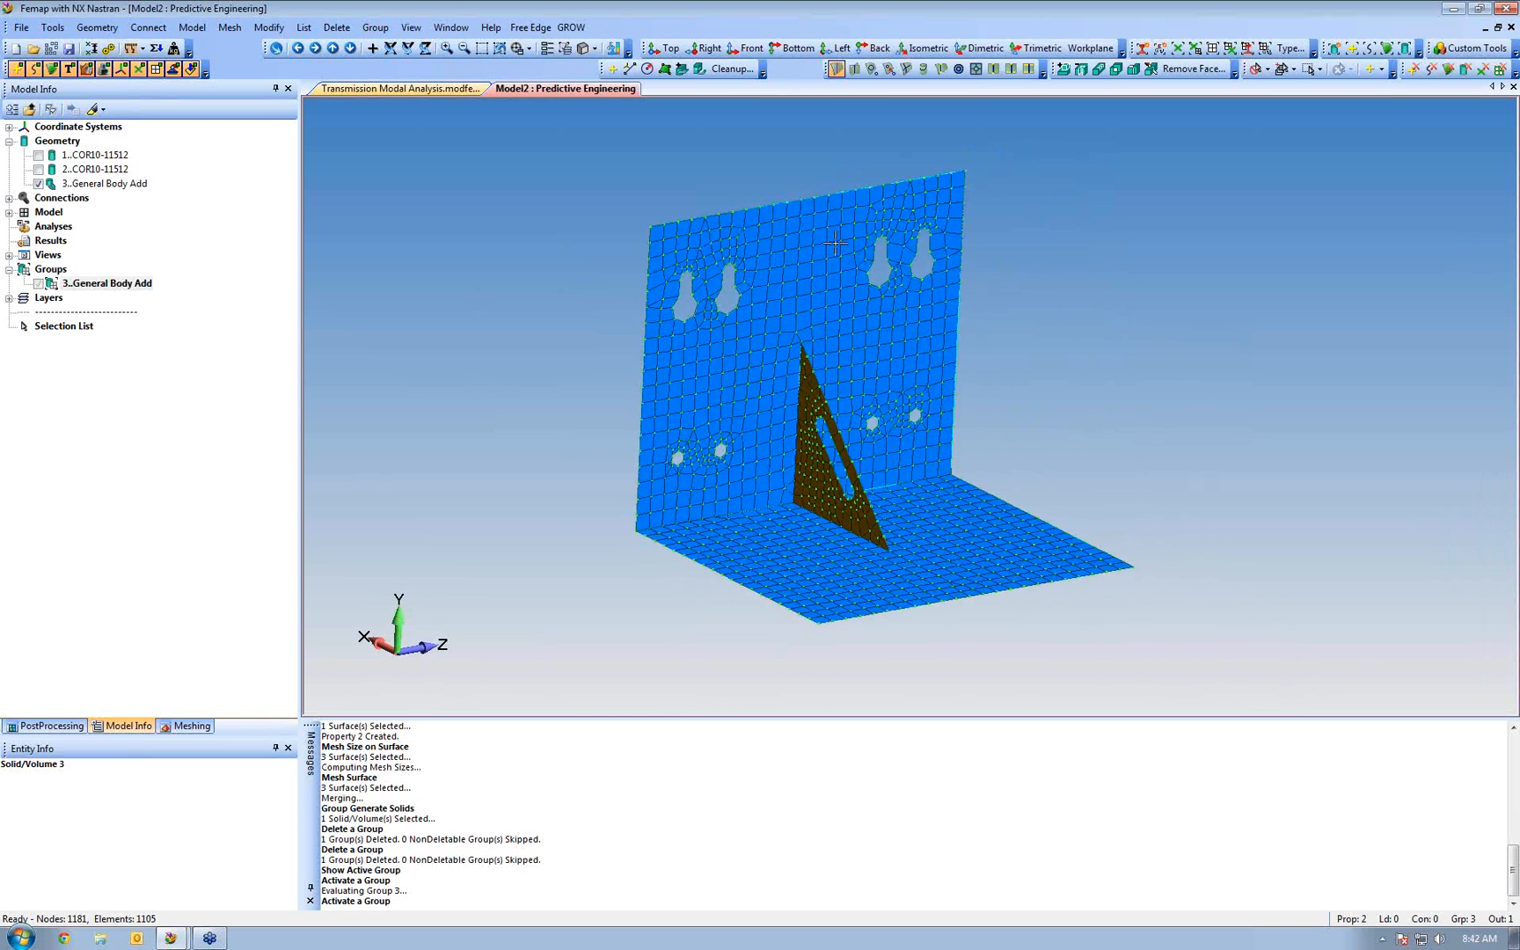
middle_click_drag(700, 354, 707, 354)
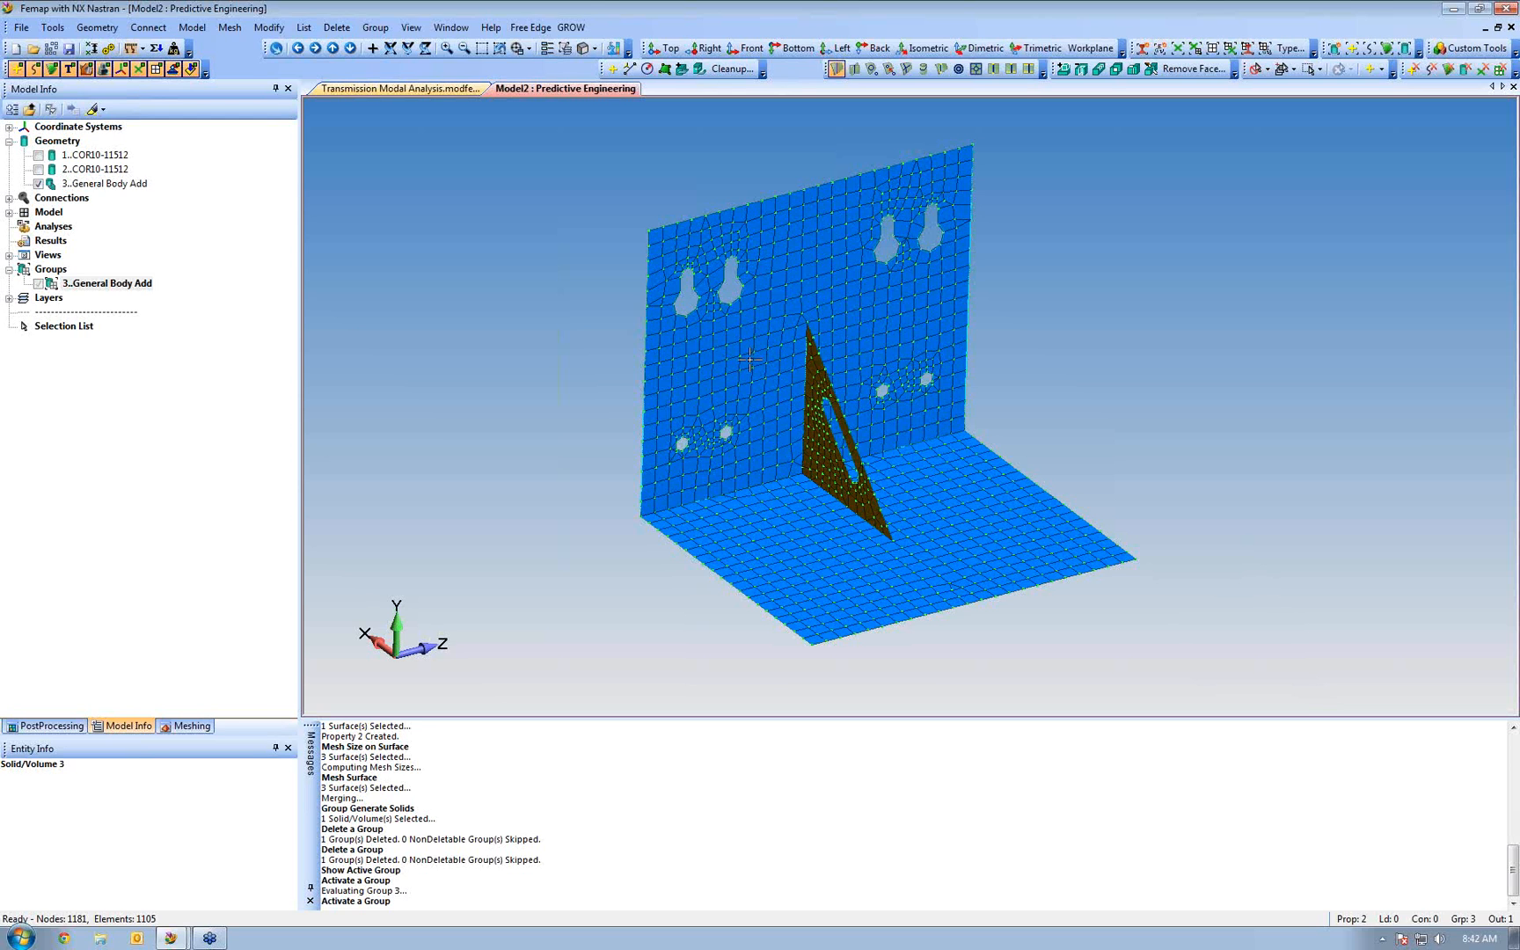
Toggle the visibility of all mesh entities off and on to compare the group's geometry with its mesh
key("ctrl+q")
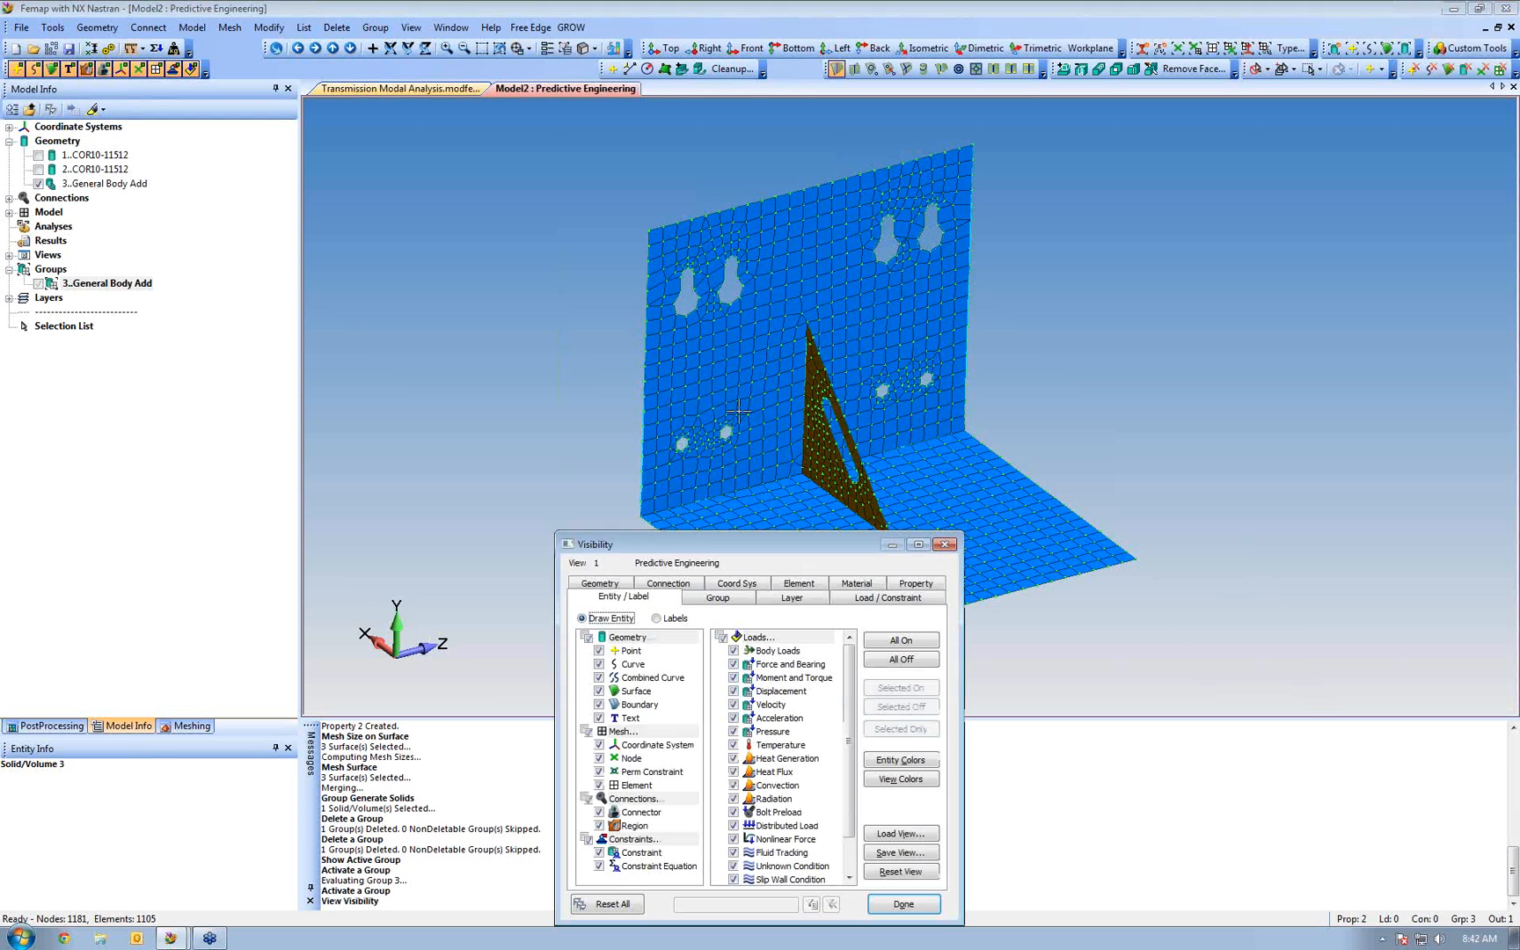
left_click(586, 731)
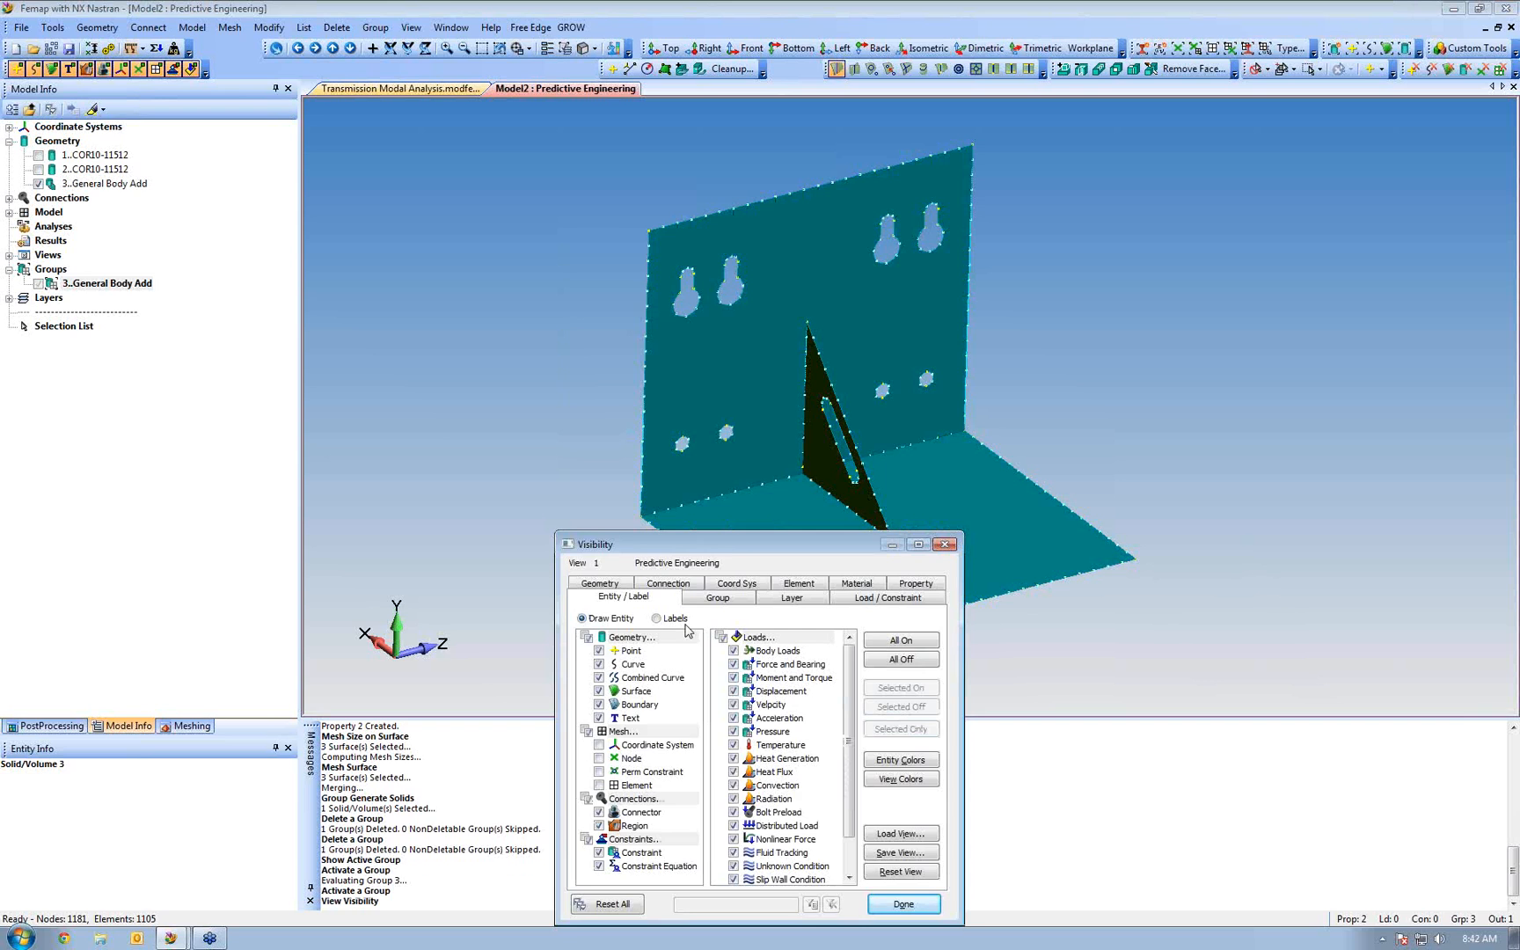
left_click_drag(726, 546, 383, 473)
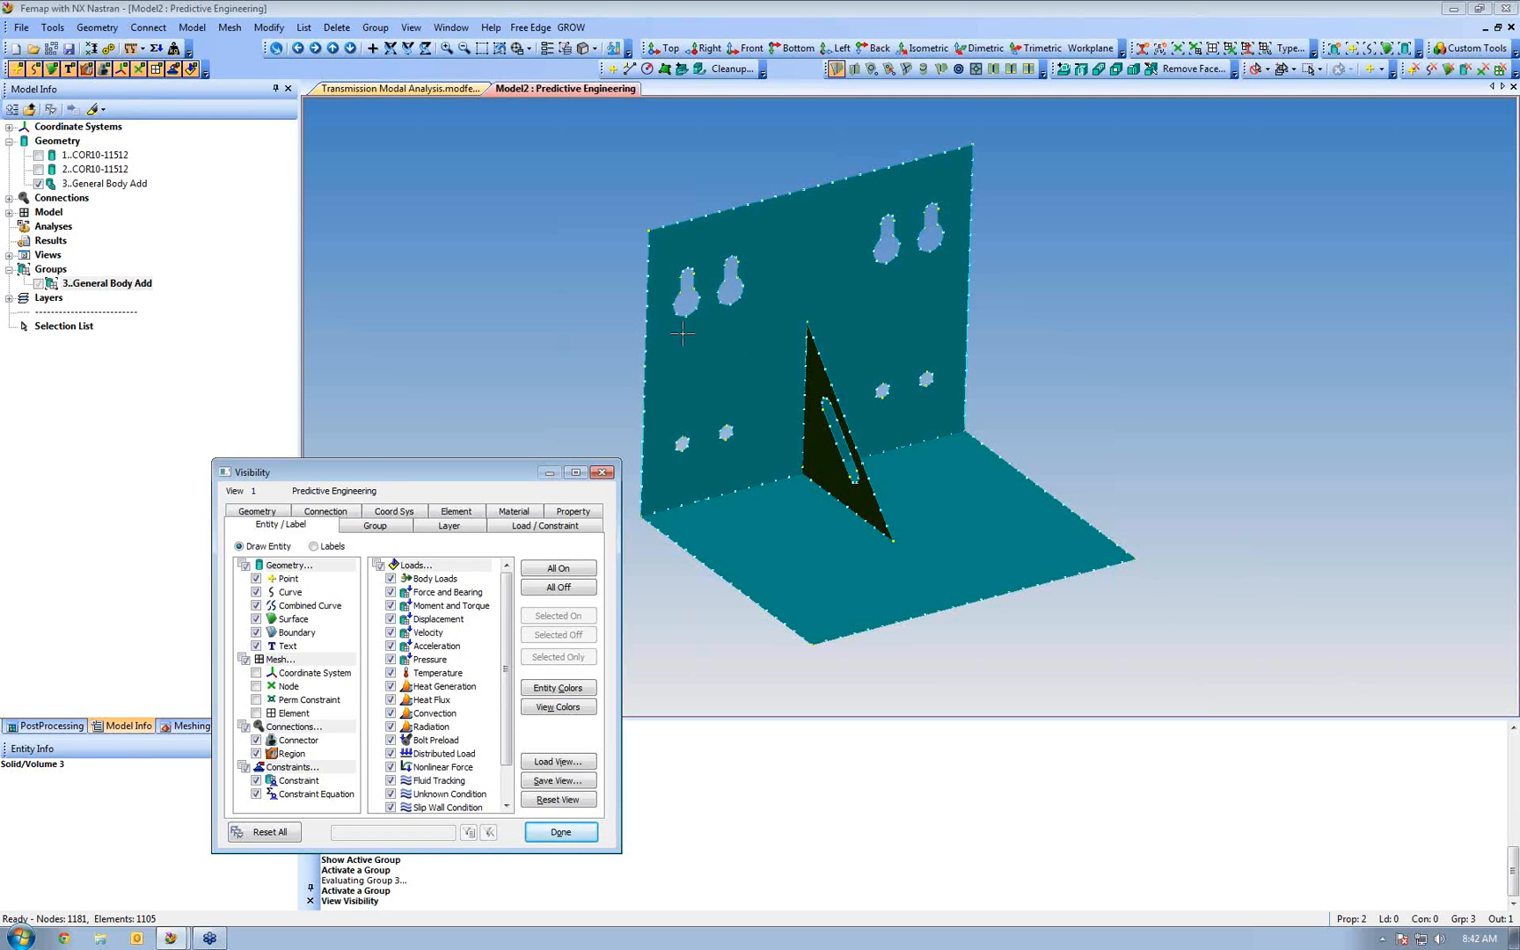
left_click(246, 660)
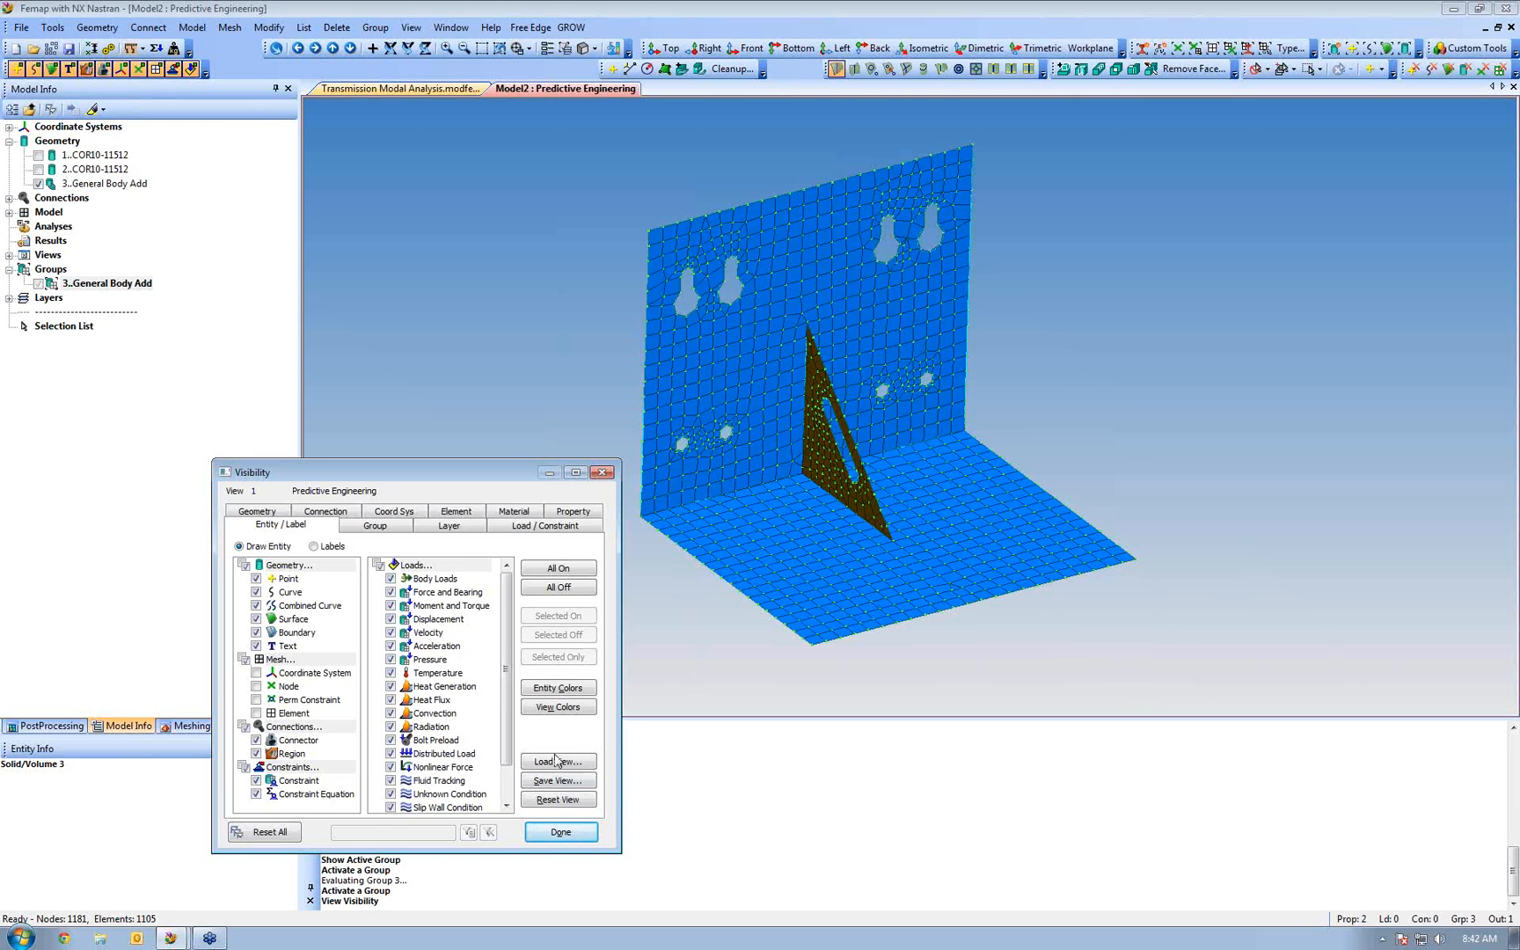
left_click(560, 831)
Generate groups by property from all properties, making a separate group for each one
left_click(376, 27)
mouse_move(399, 71)
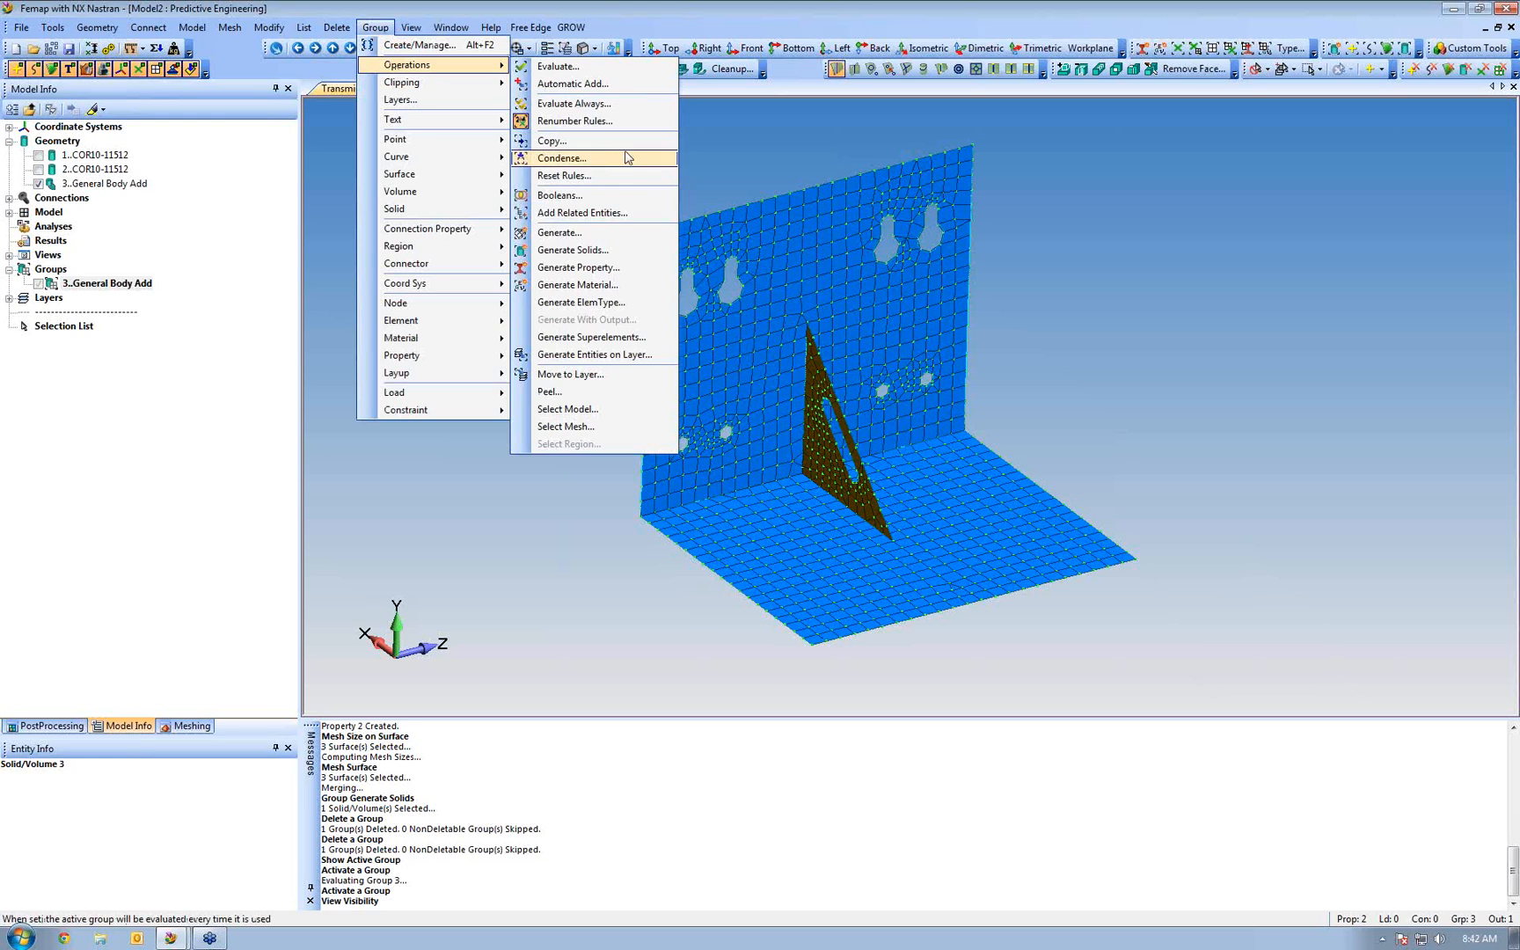
left_click(613, 268)
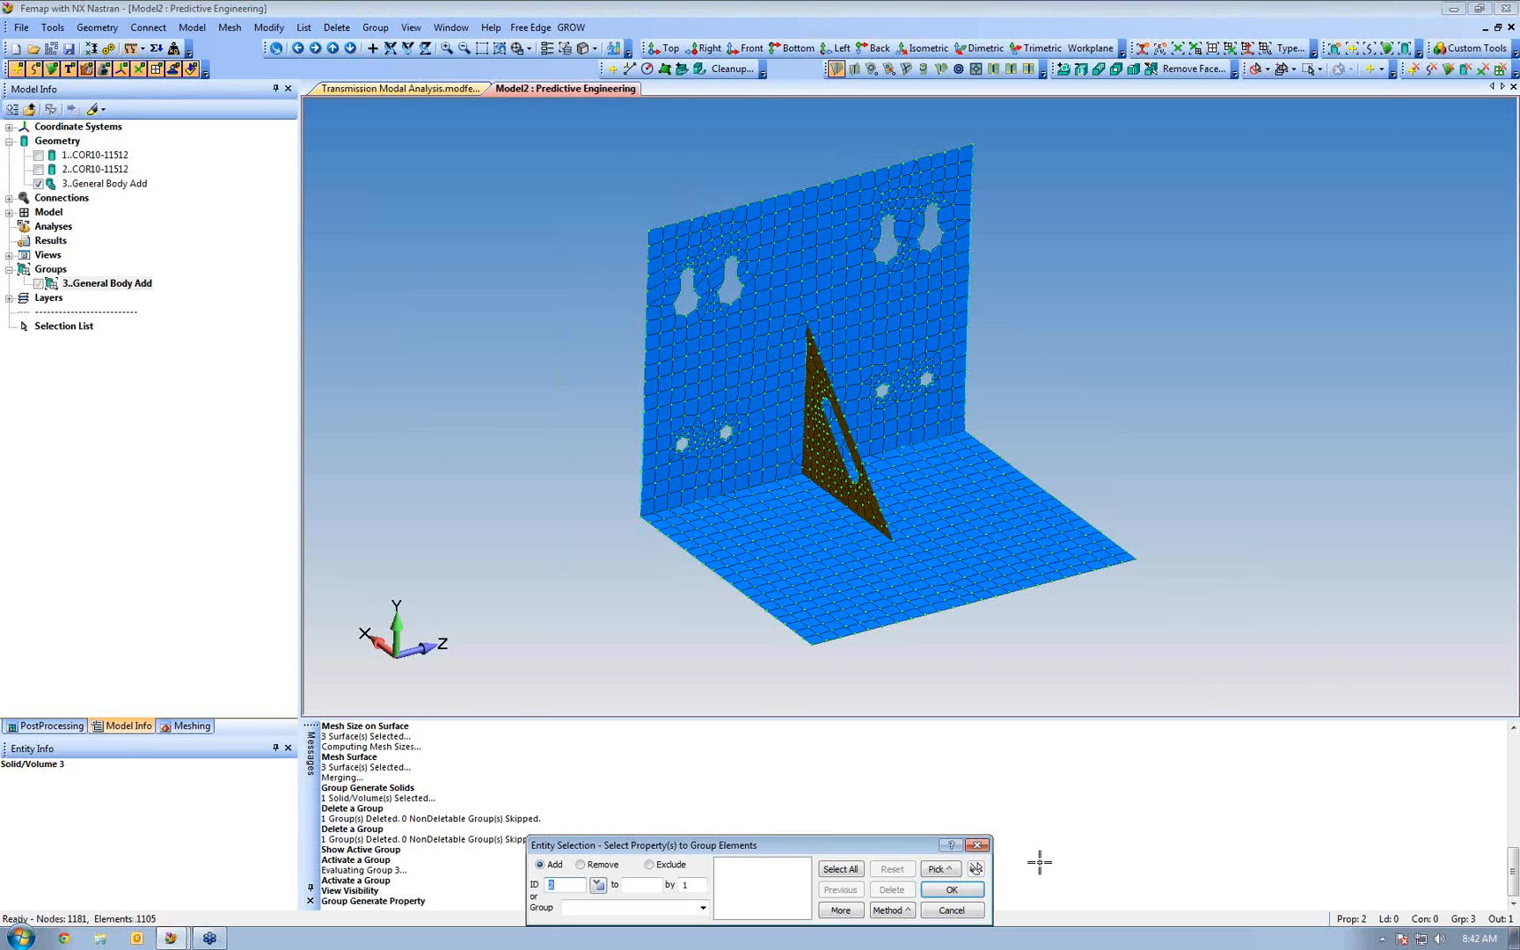
left_click(840, 869)
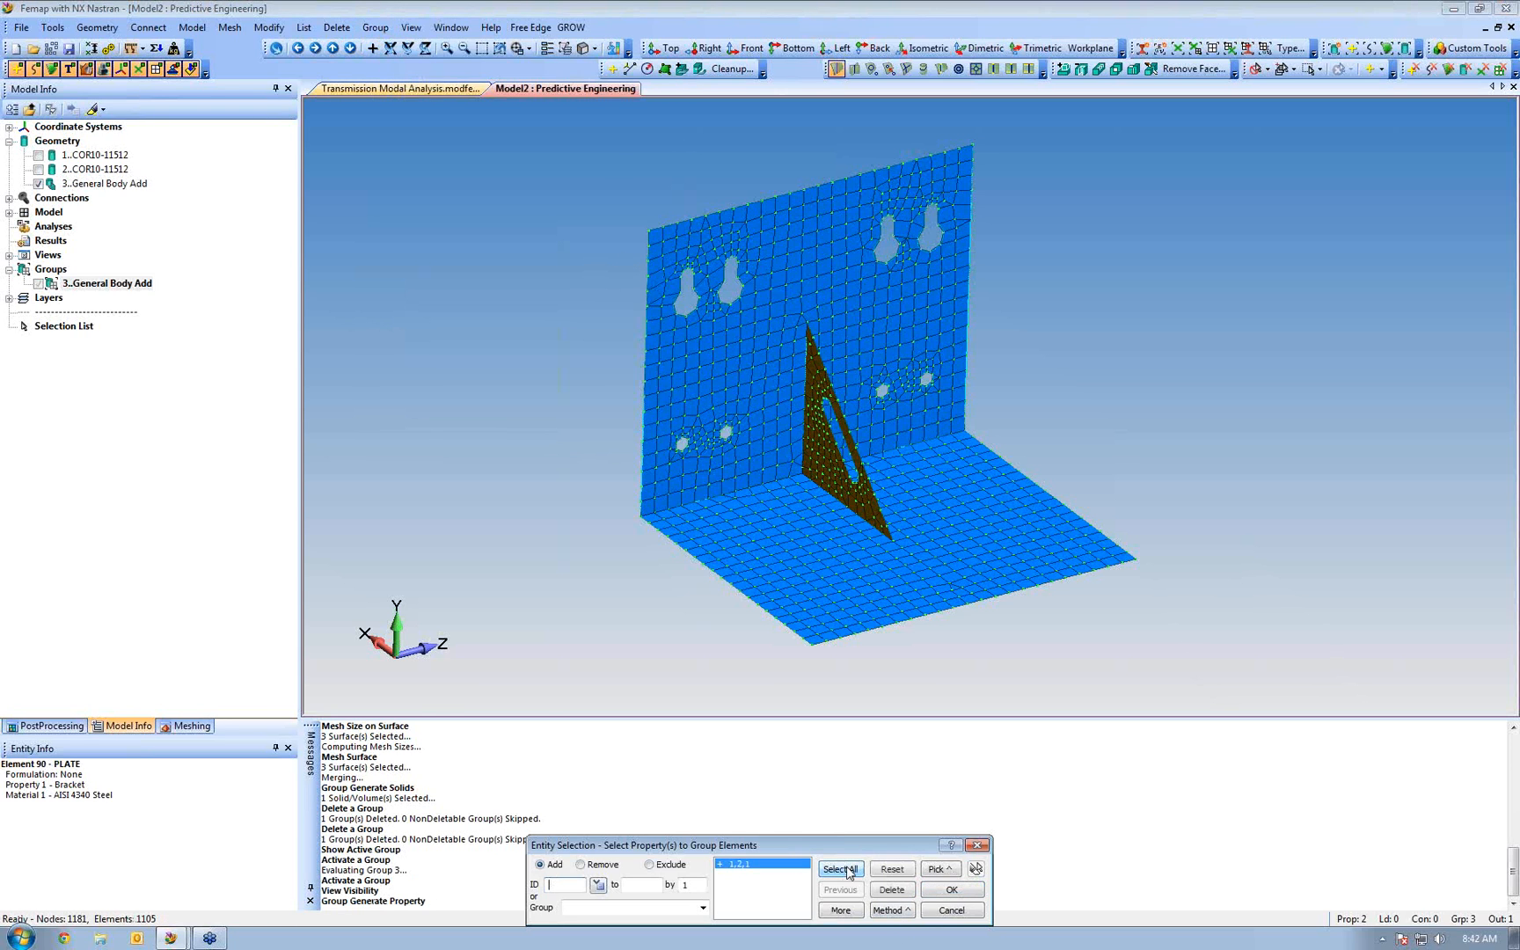
left_click(952, 890)
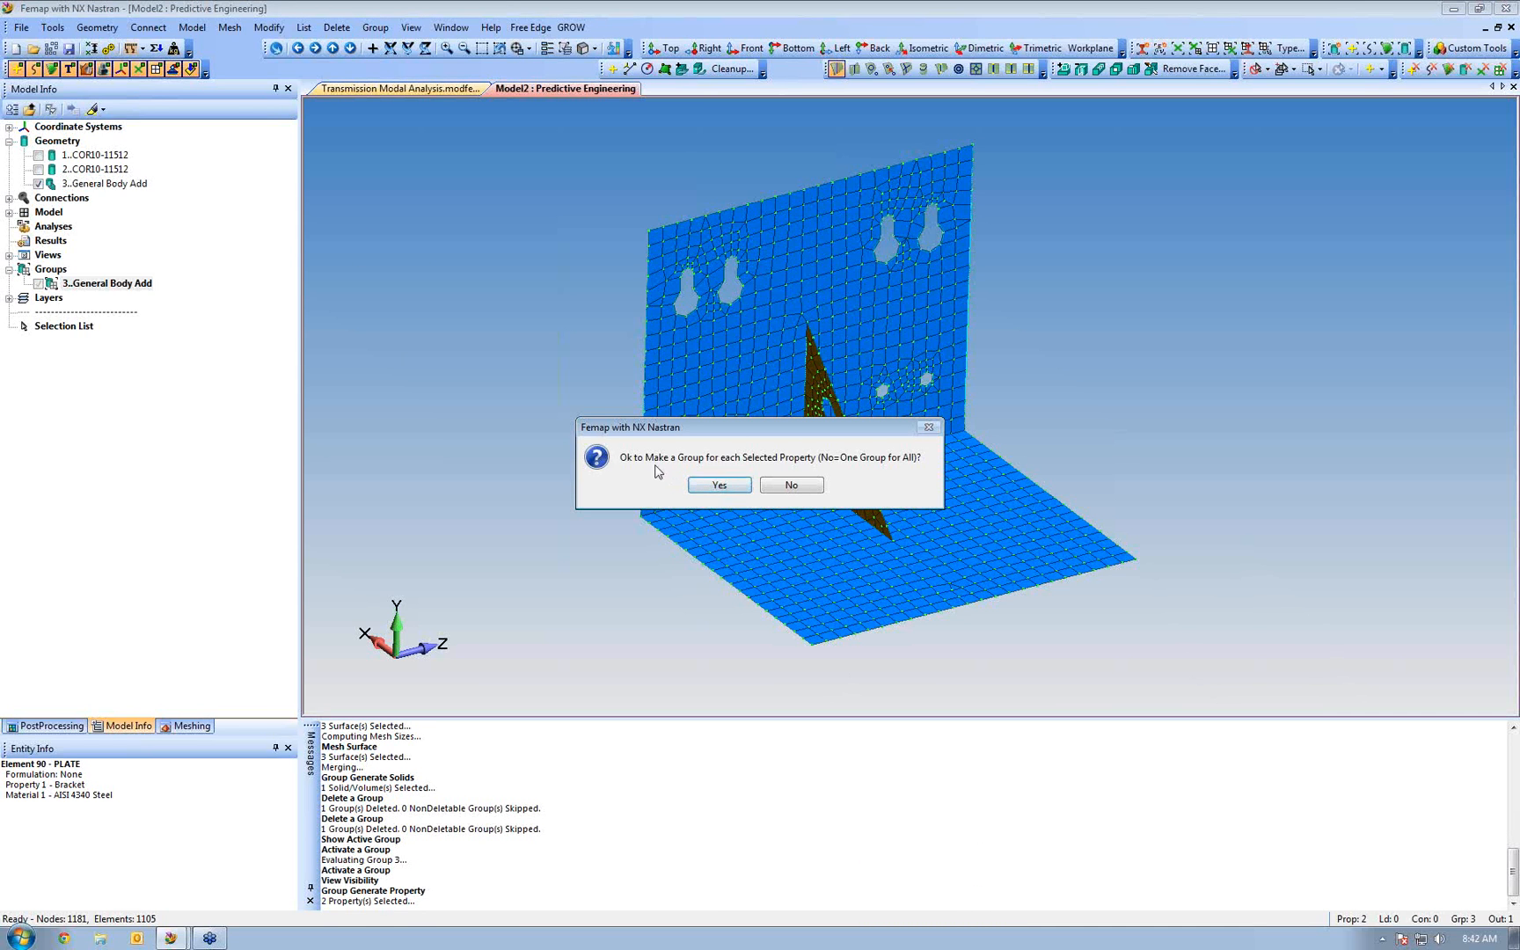
left_click(718, 486)
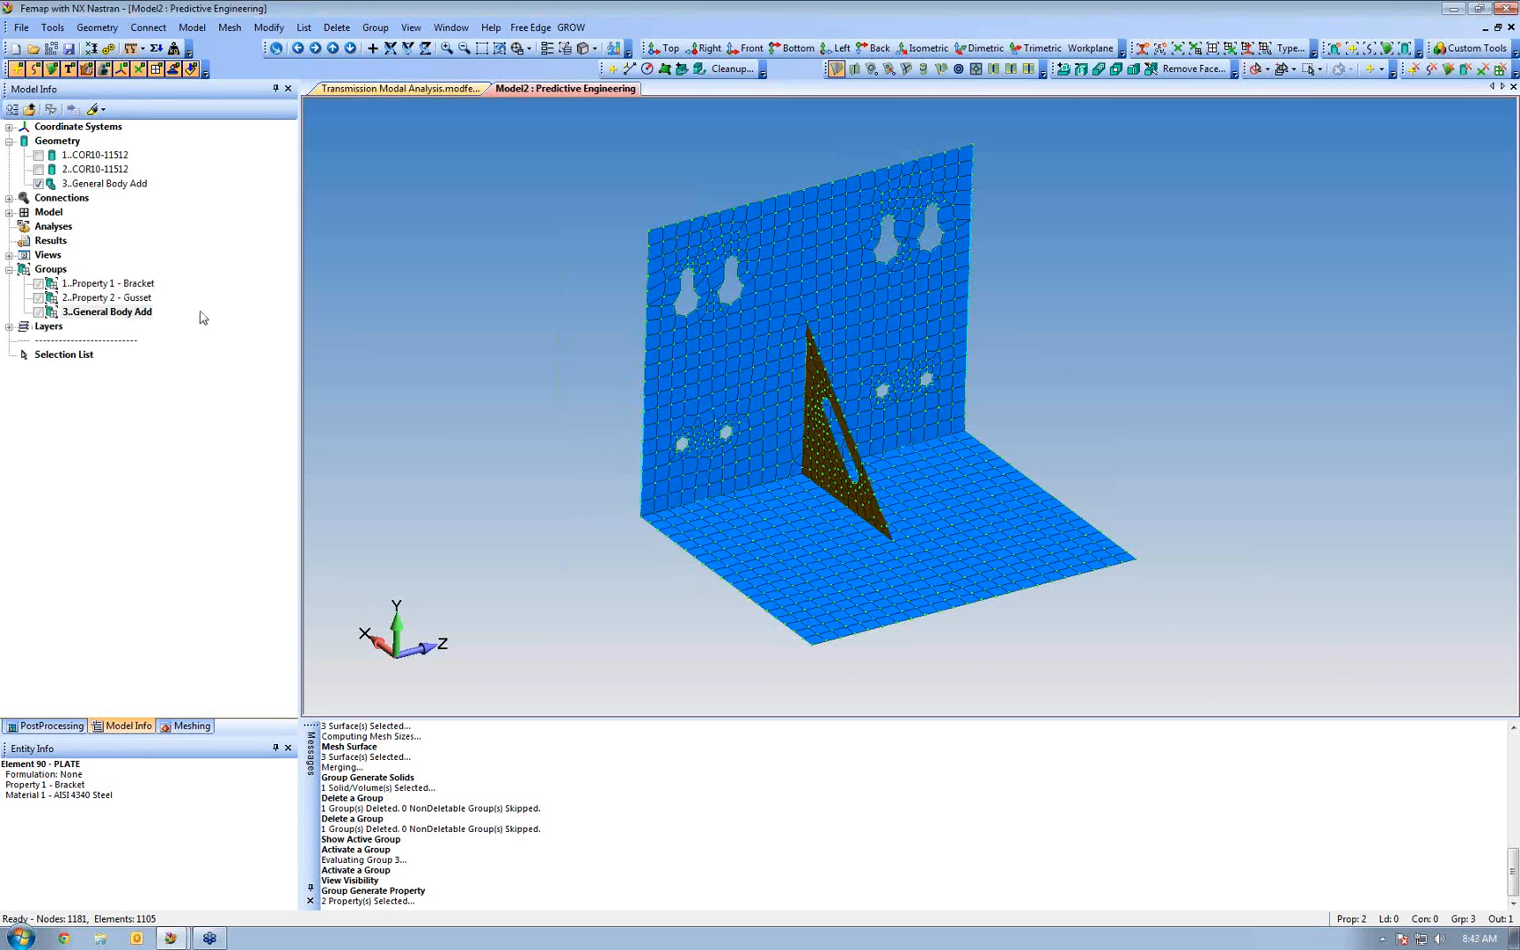
Activate the Bracket and Gusset property groups in turn to inspect their elements, ending on Bracket
double_click(140, 289)
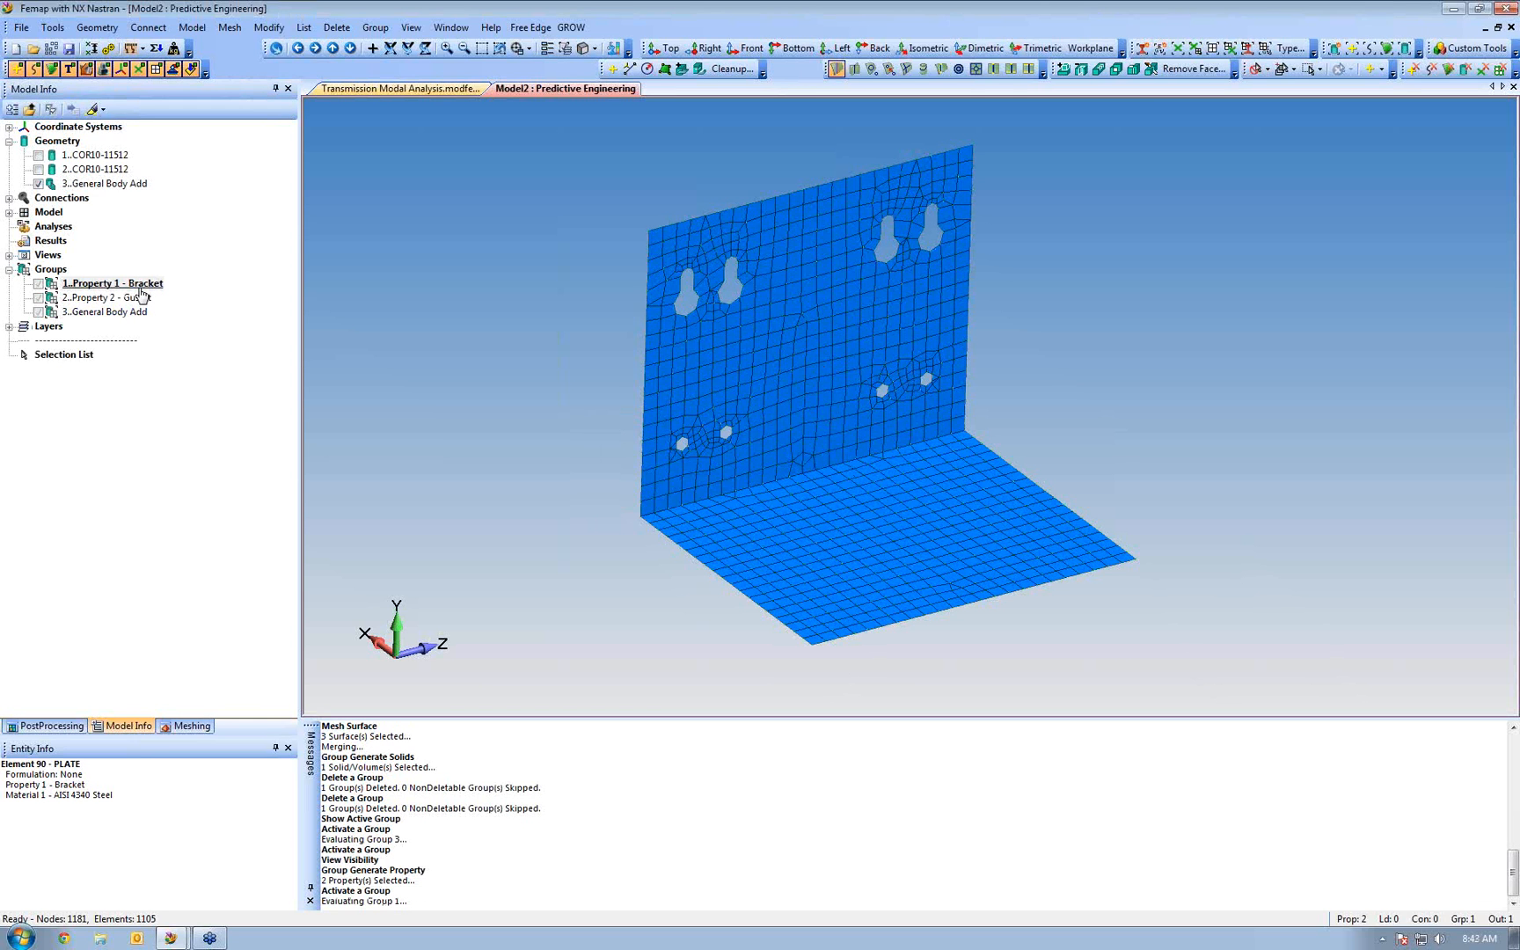
mouse_move(821, 423)
middle_mouse_down()
mouse_move(837, 412)
mouse_move(823, 412)
middle_mouse_up()
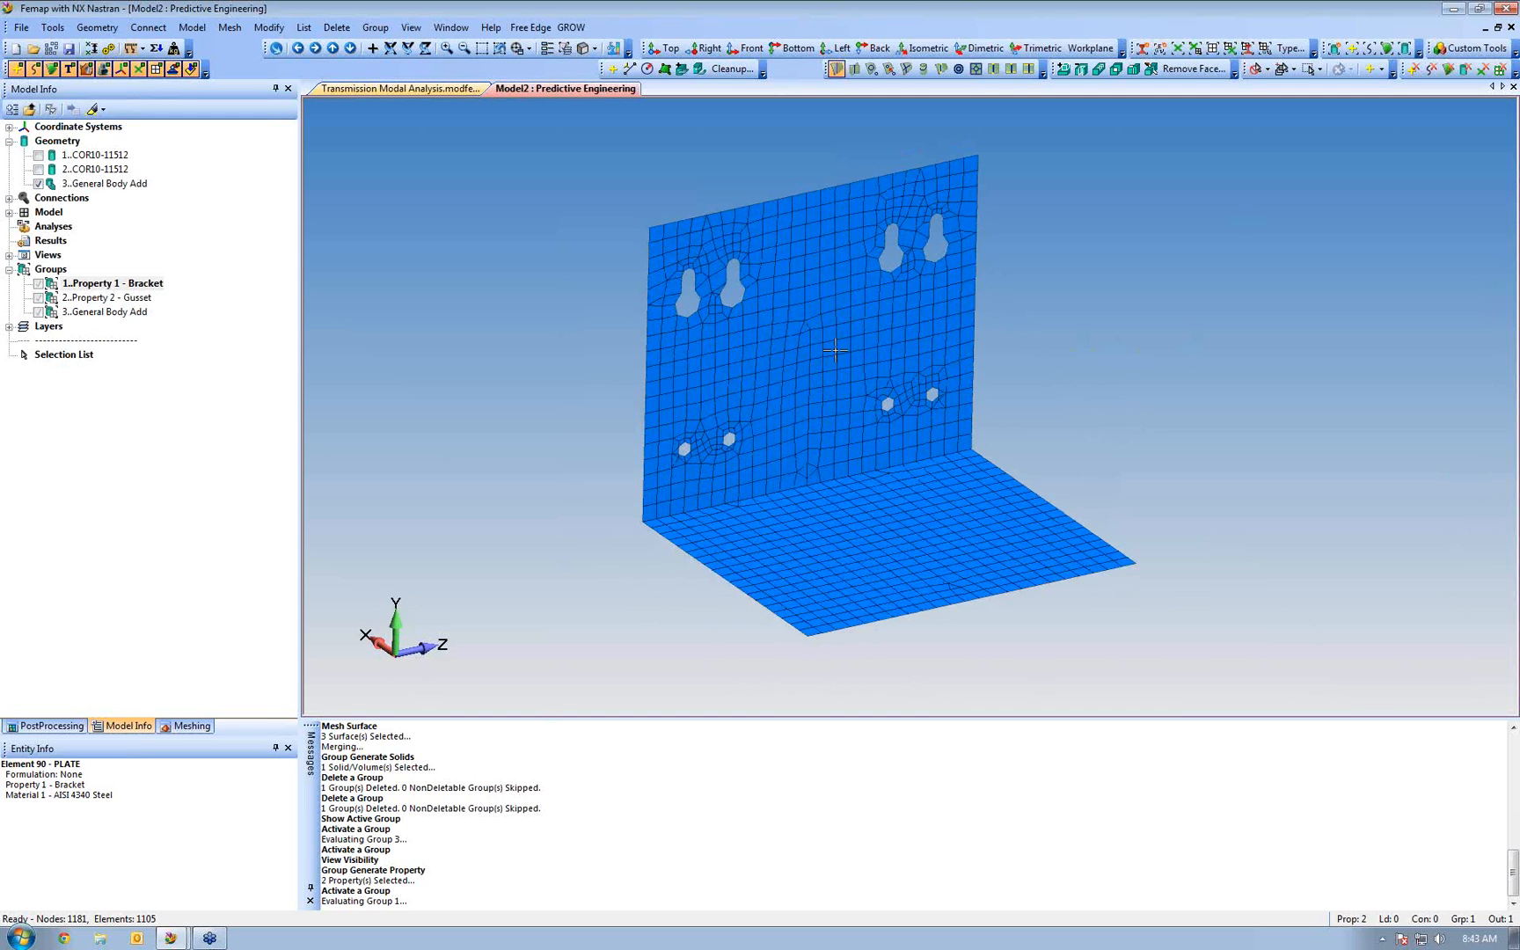
double_click(143, 301)
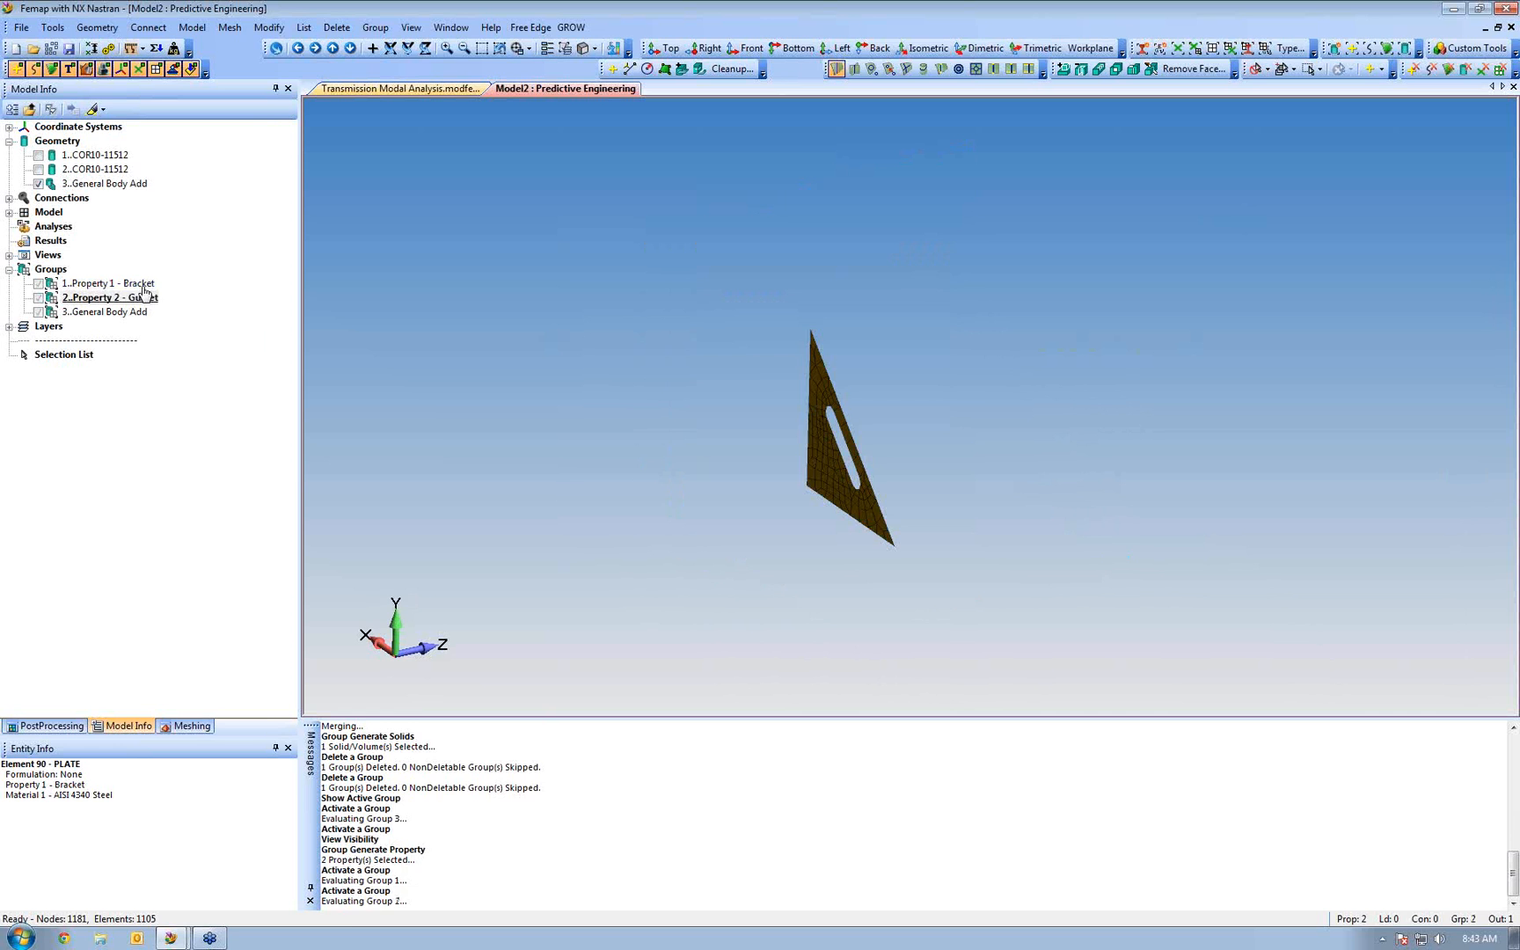
double_click(144, 285)
middle_click_drag(797, 385, 729, 251)
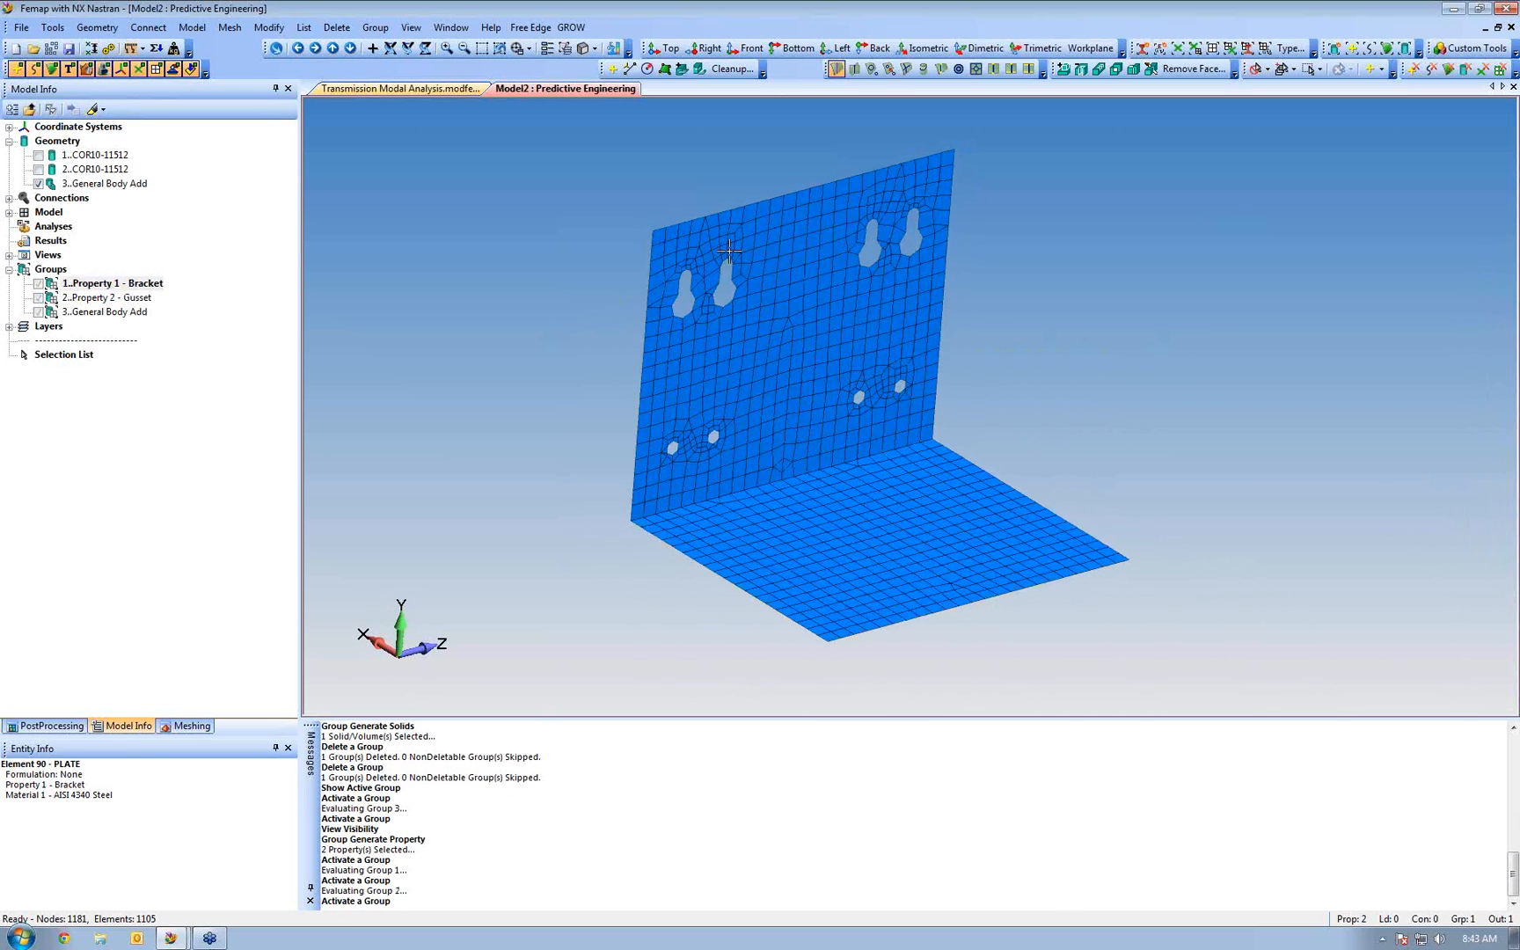
middle_click_drag(805, 527, 279, 349)
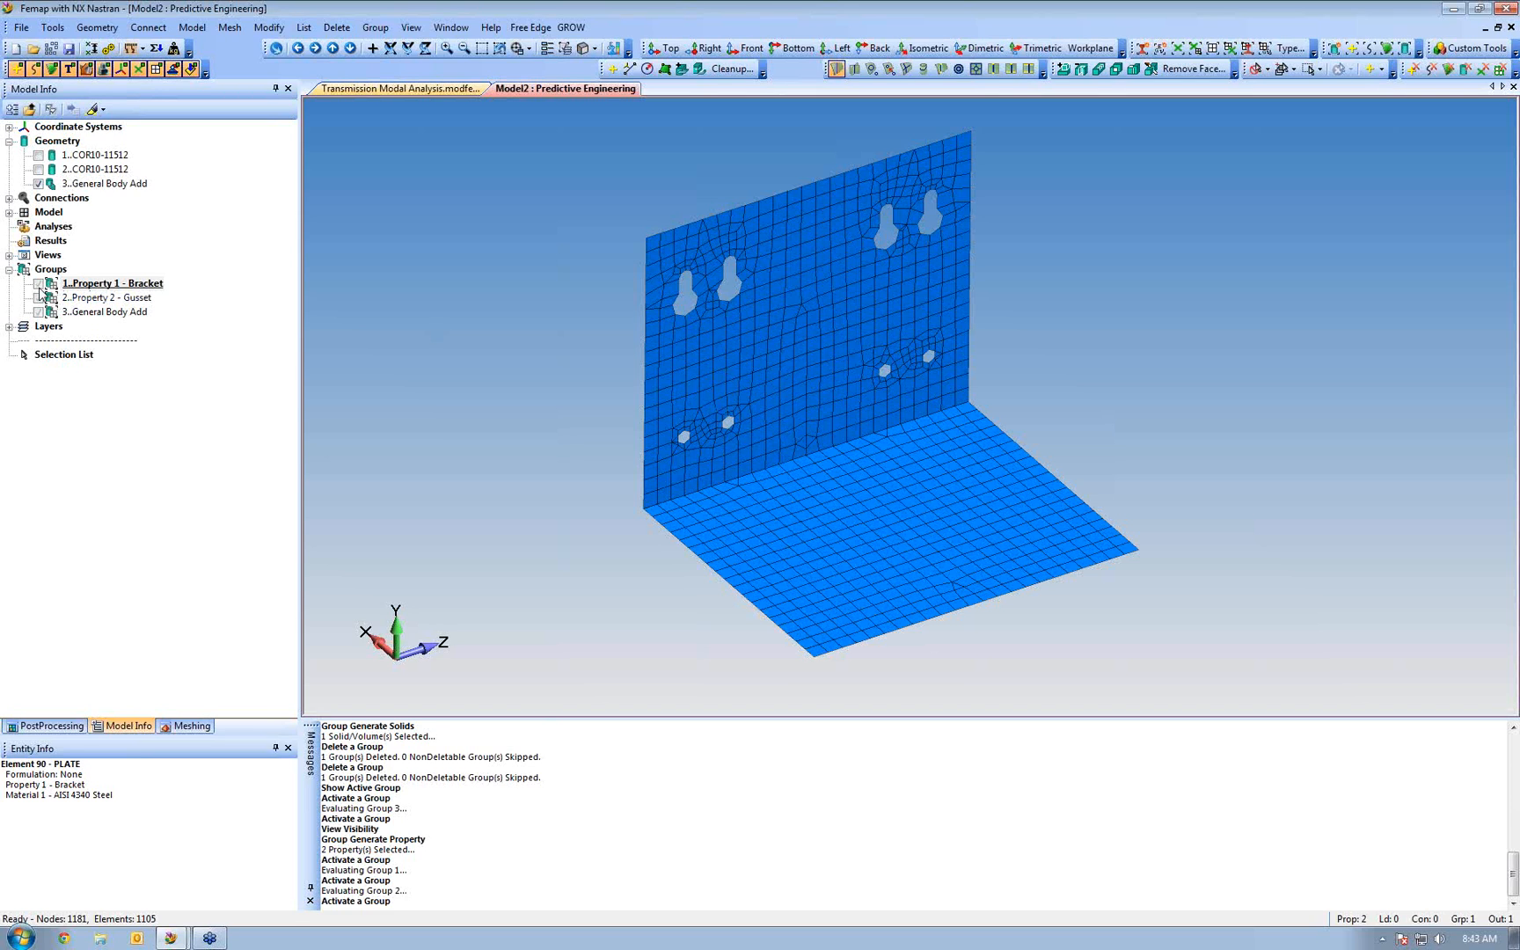
Cycle the active group through the Gusset and General Body Add groups and back to Bracket
right_click(114, 286)
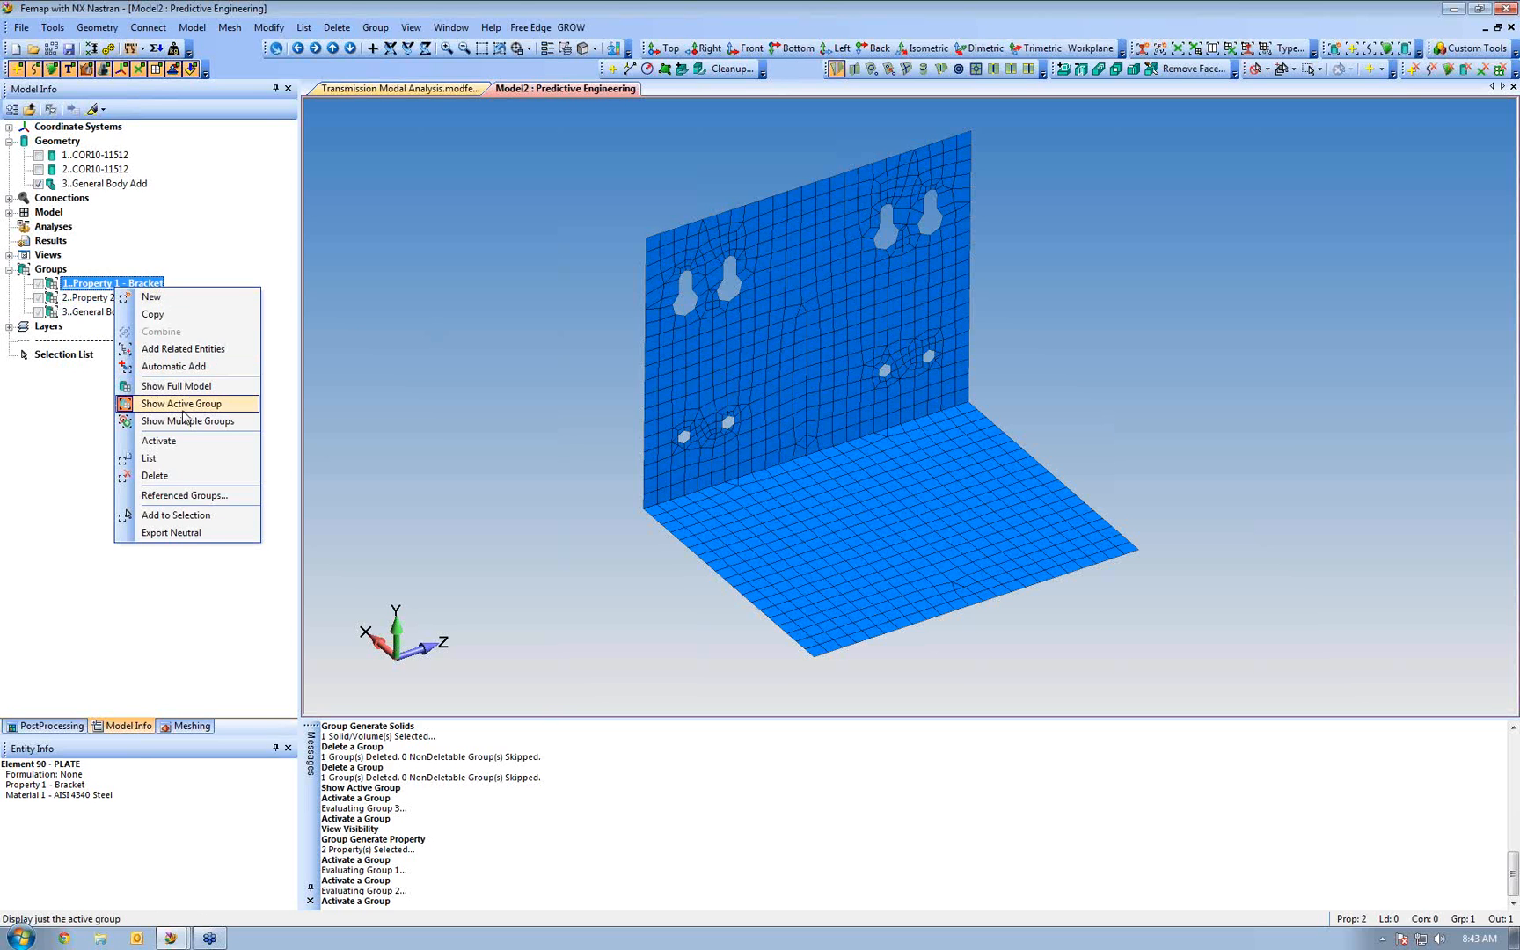
double_click(88, 297)
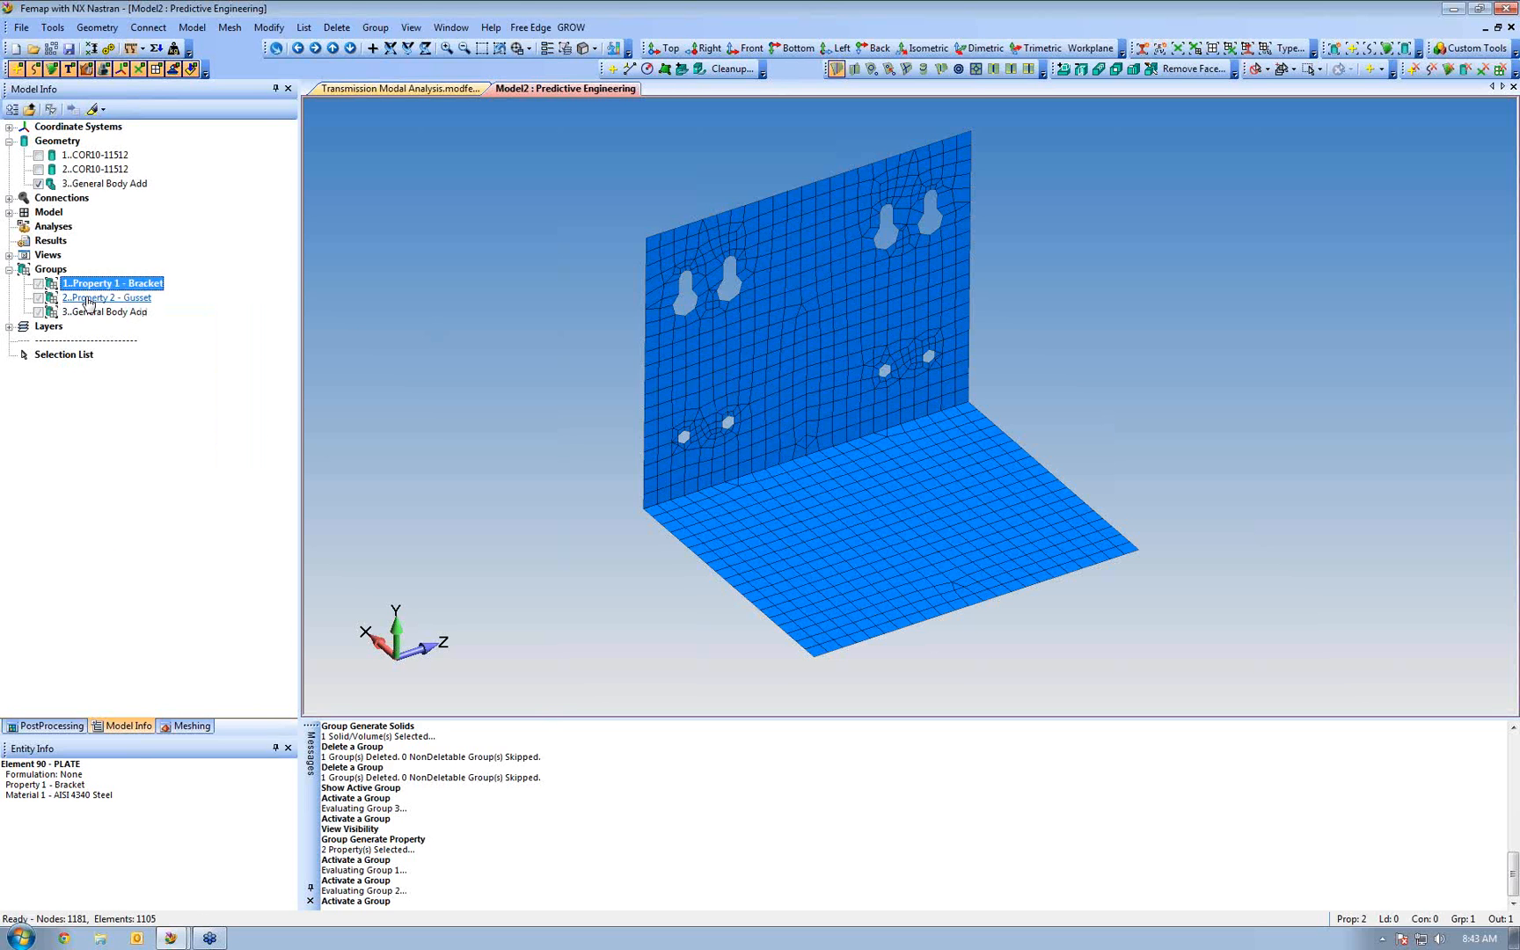
double_click(93, 285)
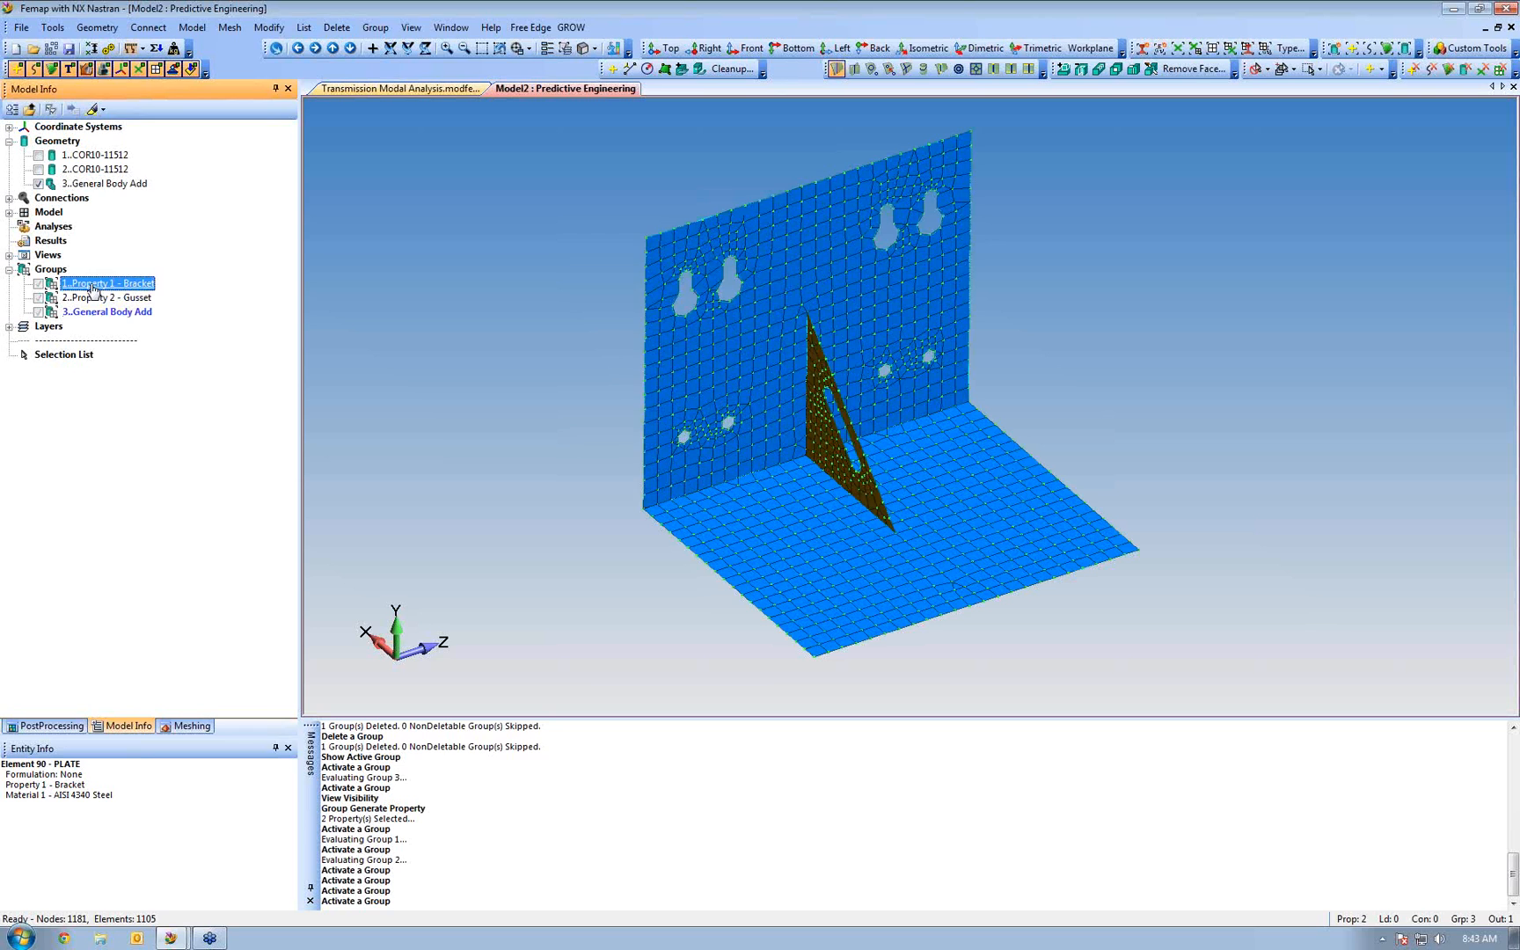
Show only the Bracket group, and toggle the visibility of the Gusset and General Body Add groups on and off
right_click(40, 288)
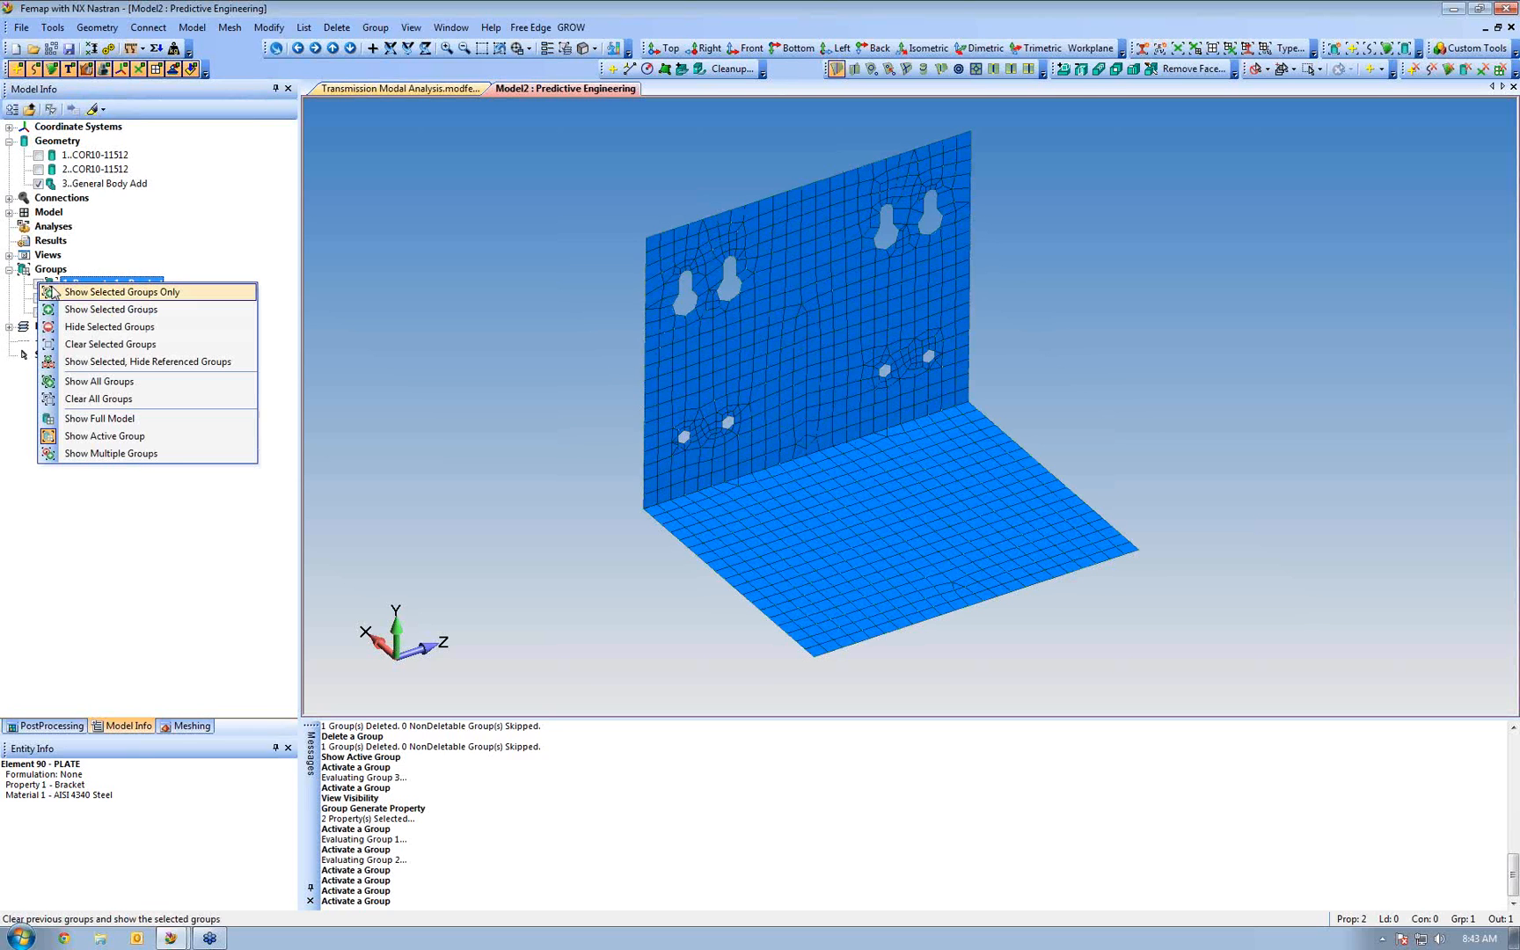
left_click(88, 298)
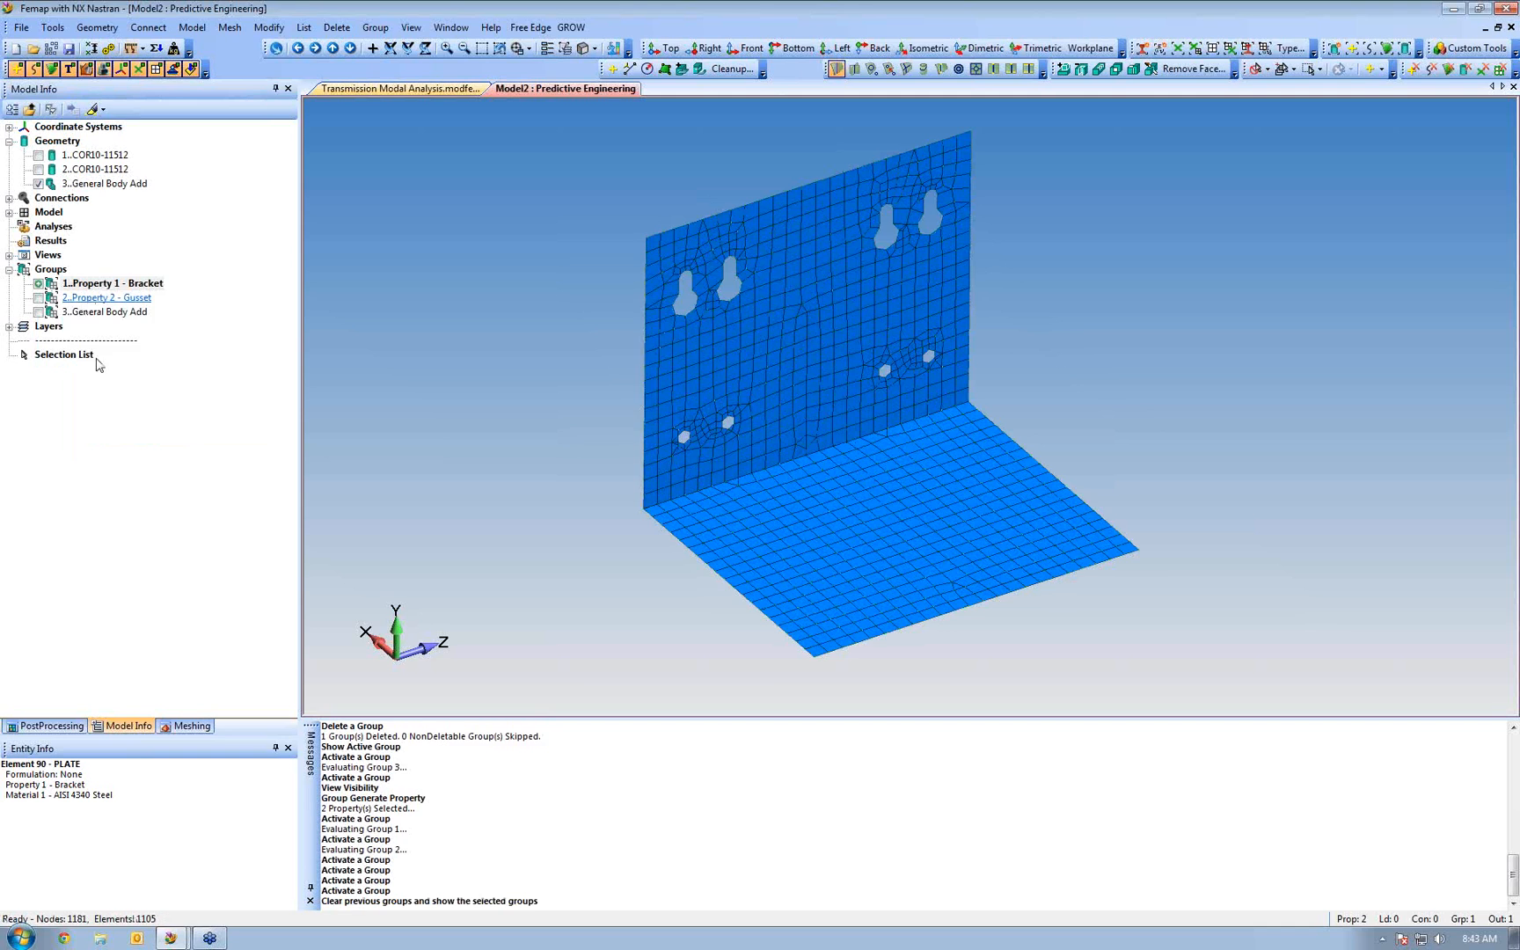
left_click(42, 301)
left_click(42, 314)
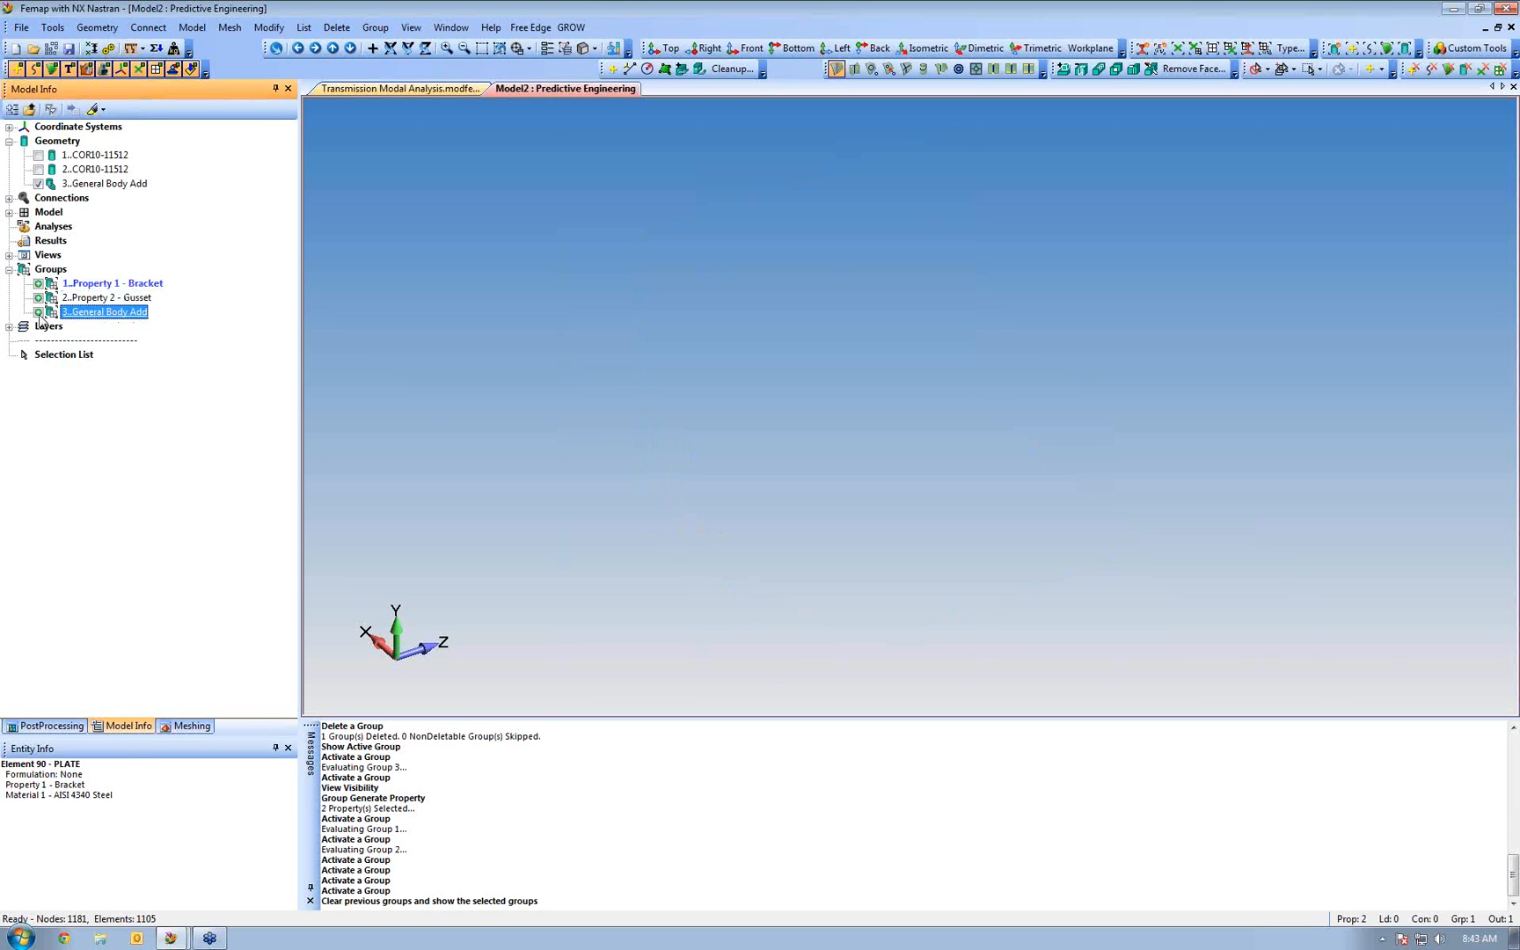
left_click(43, 299)
left_click(42, 313)
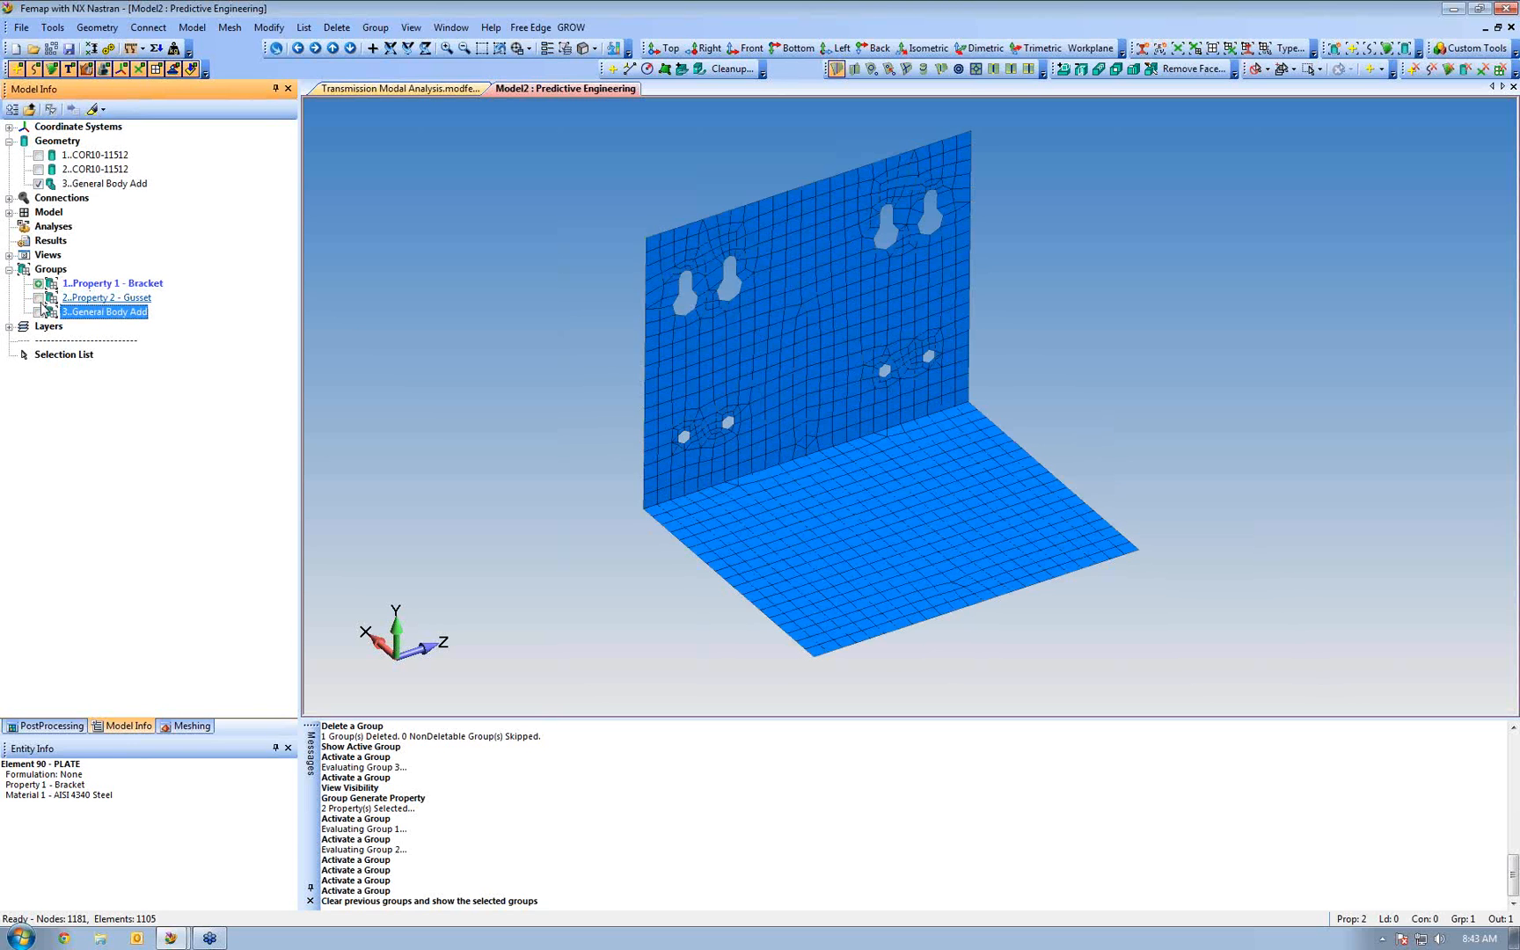
Set the display back to the active group only and activate the General Body Add group
right_click(95, 286)
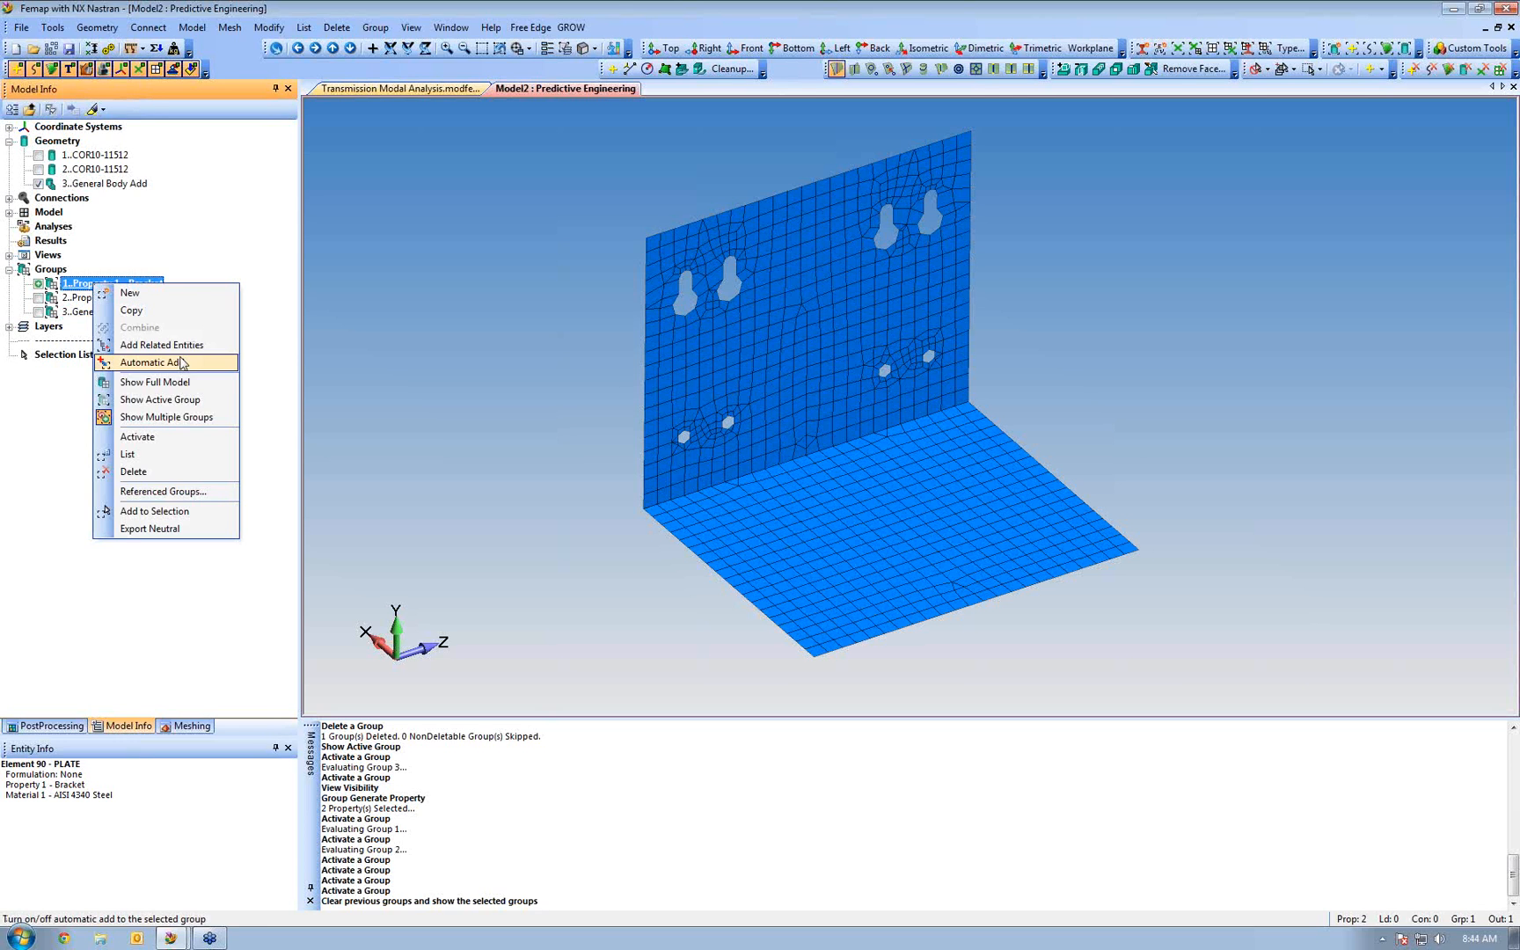
left_click(176, 407)
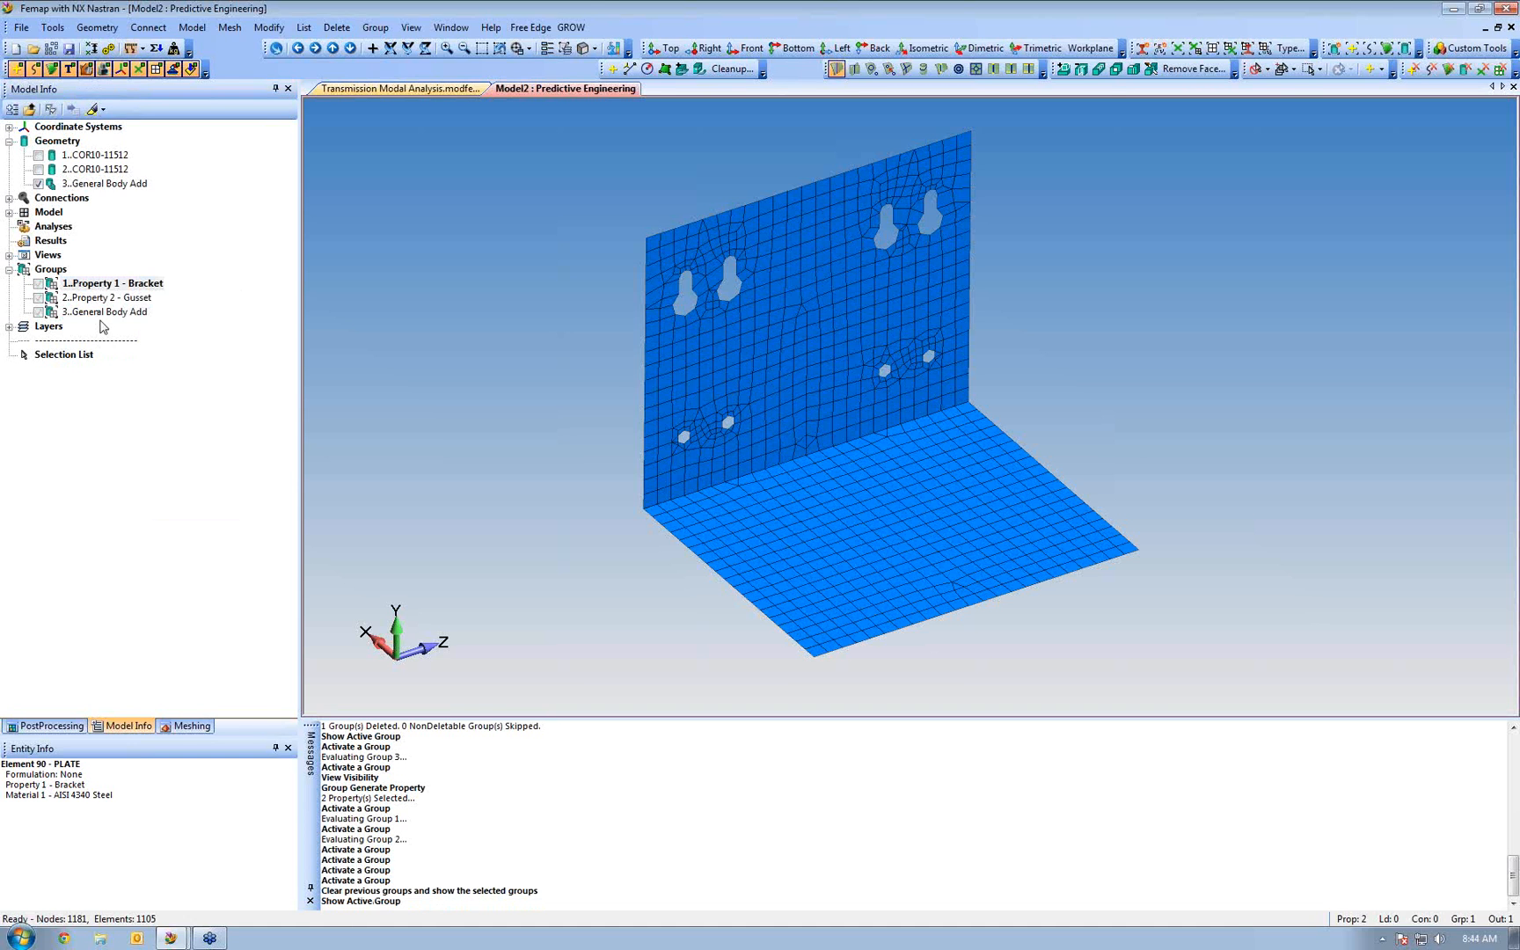
double_click(102, 317)
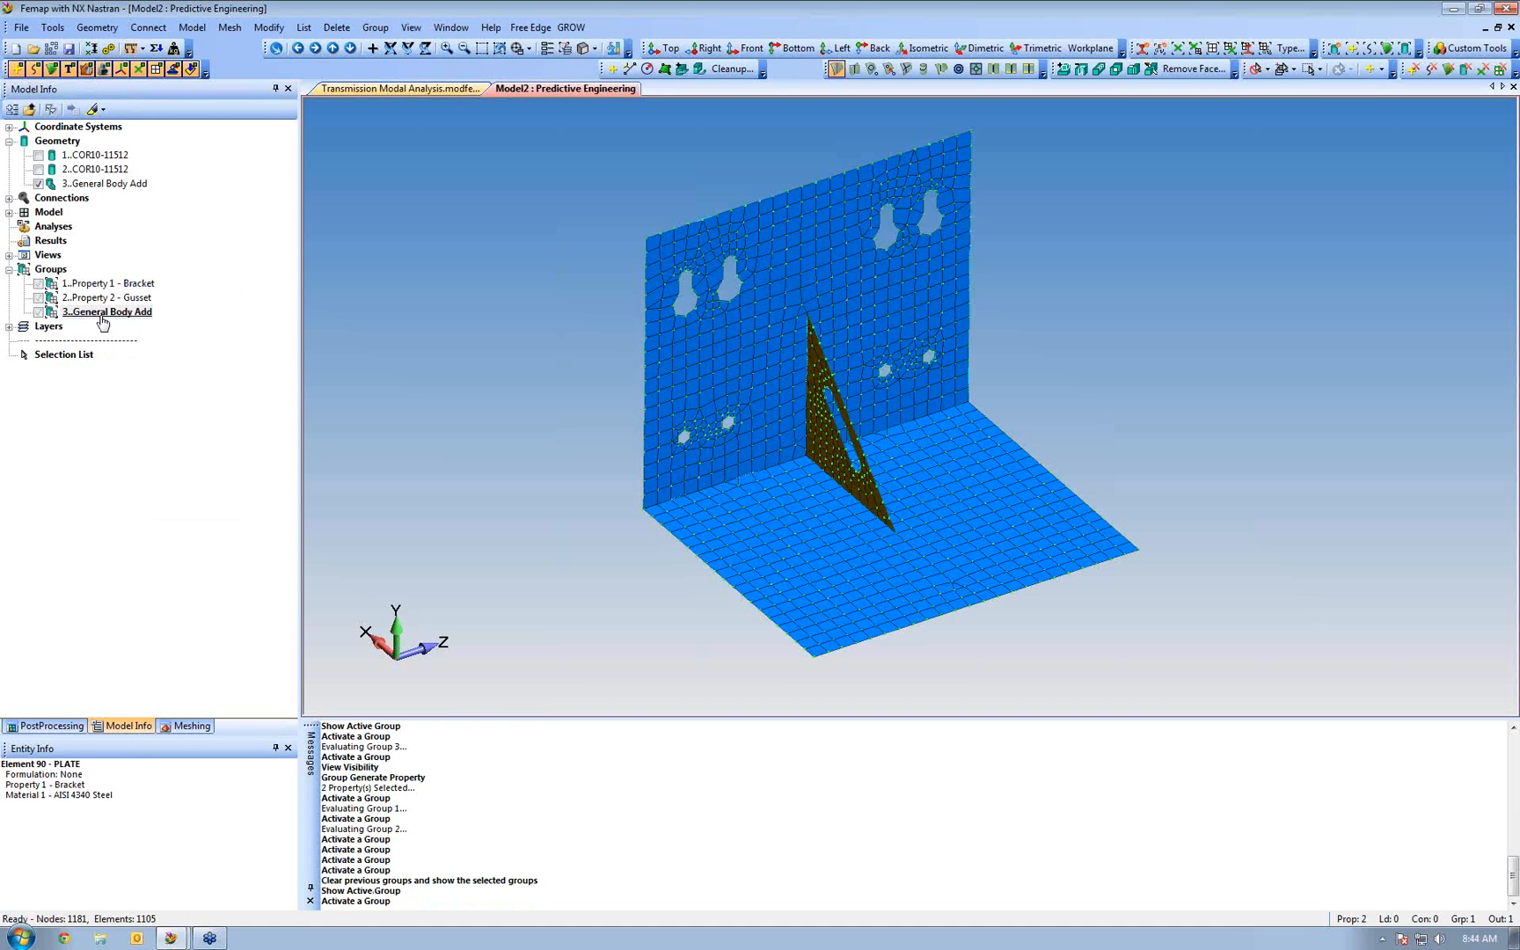
Start copying mesh elements and select all elements on the gusset's surface, with a single repetition of the copy
scroll(845, 422, "up", 3)
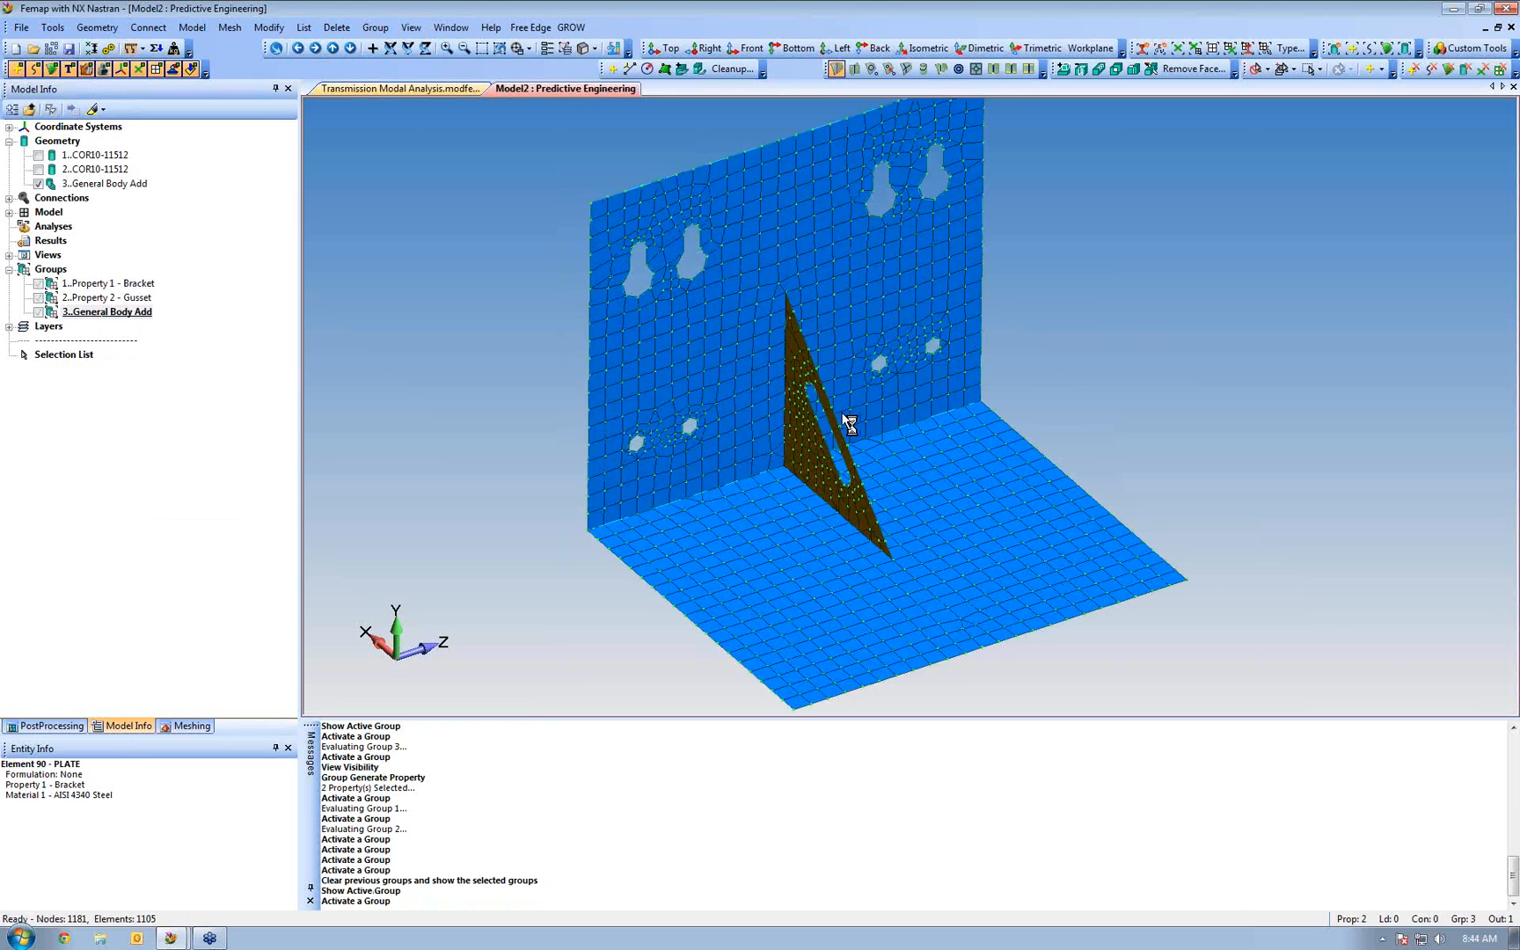
middle_click_drag(796, 469, 861, 394, "ctrl")
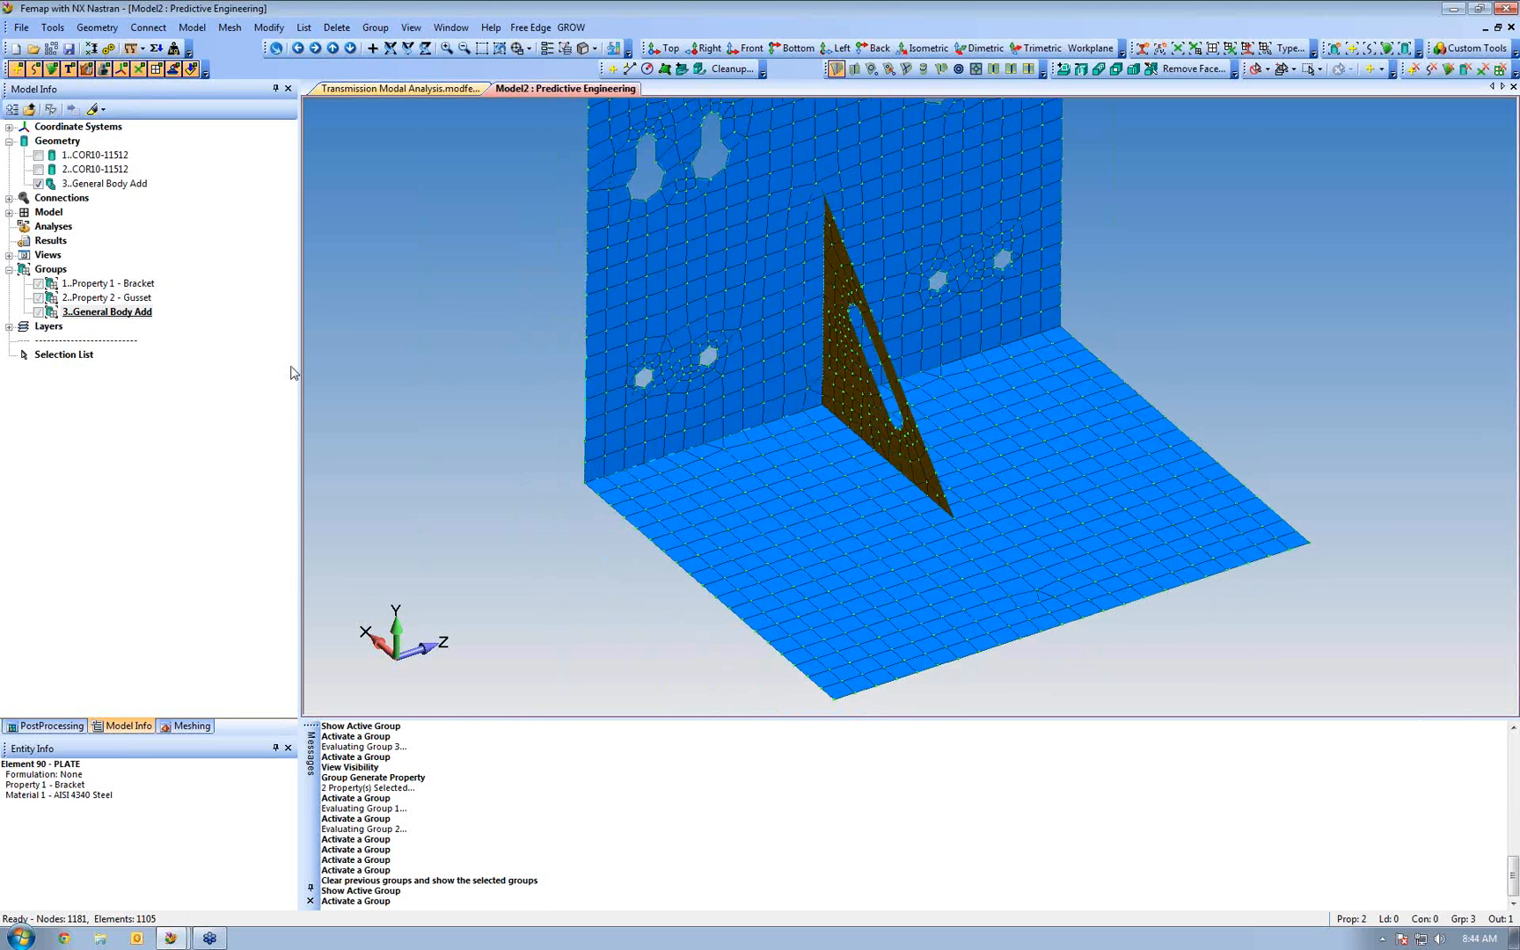
middle_click_drag(771, 327, 820, 350, "ctrl")
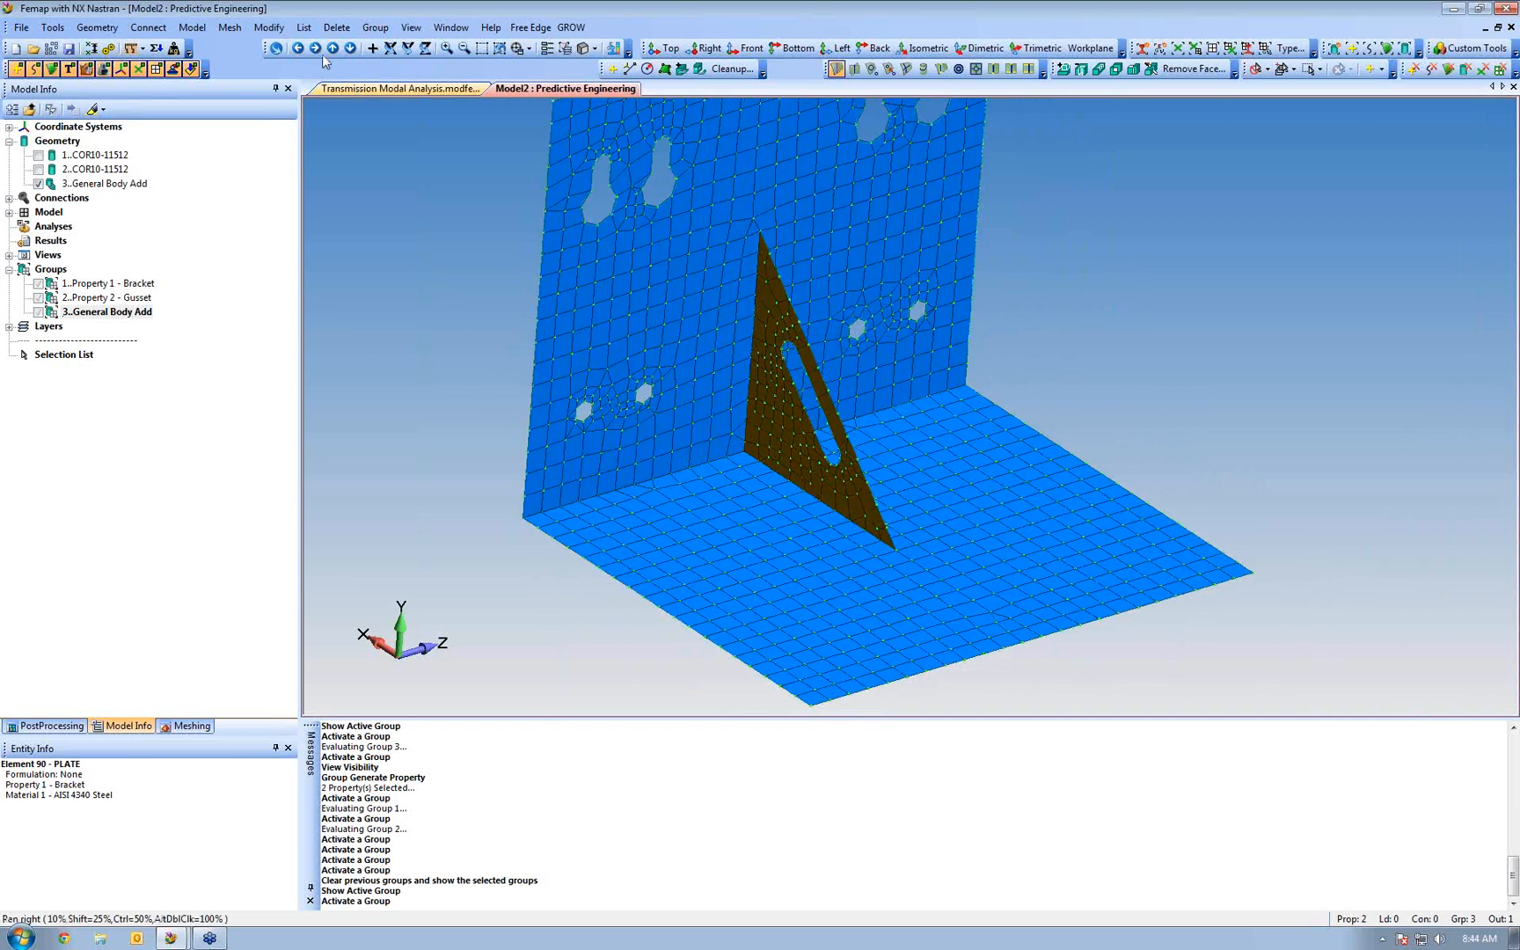
left_click(225, 29)
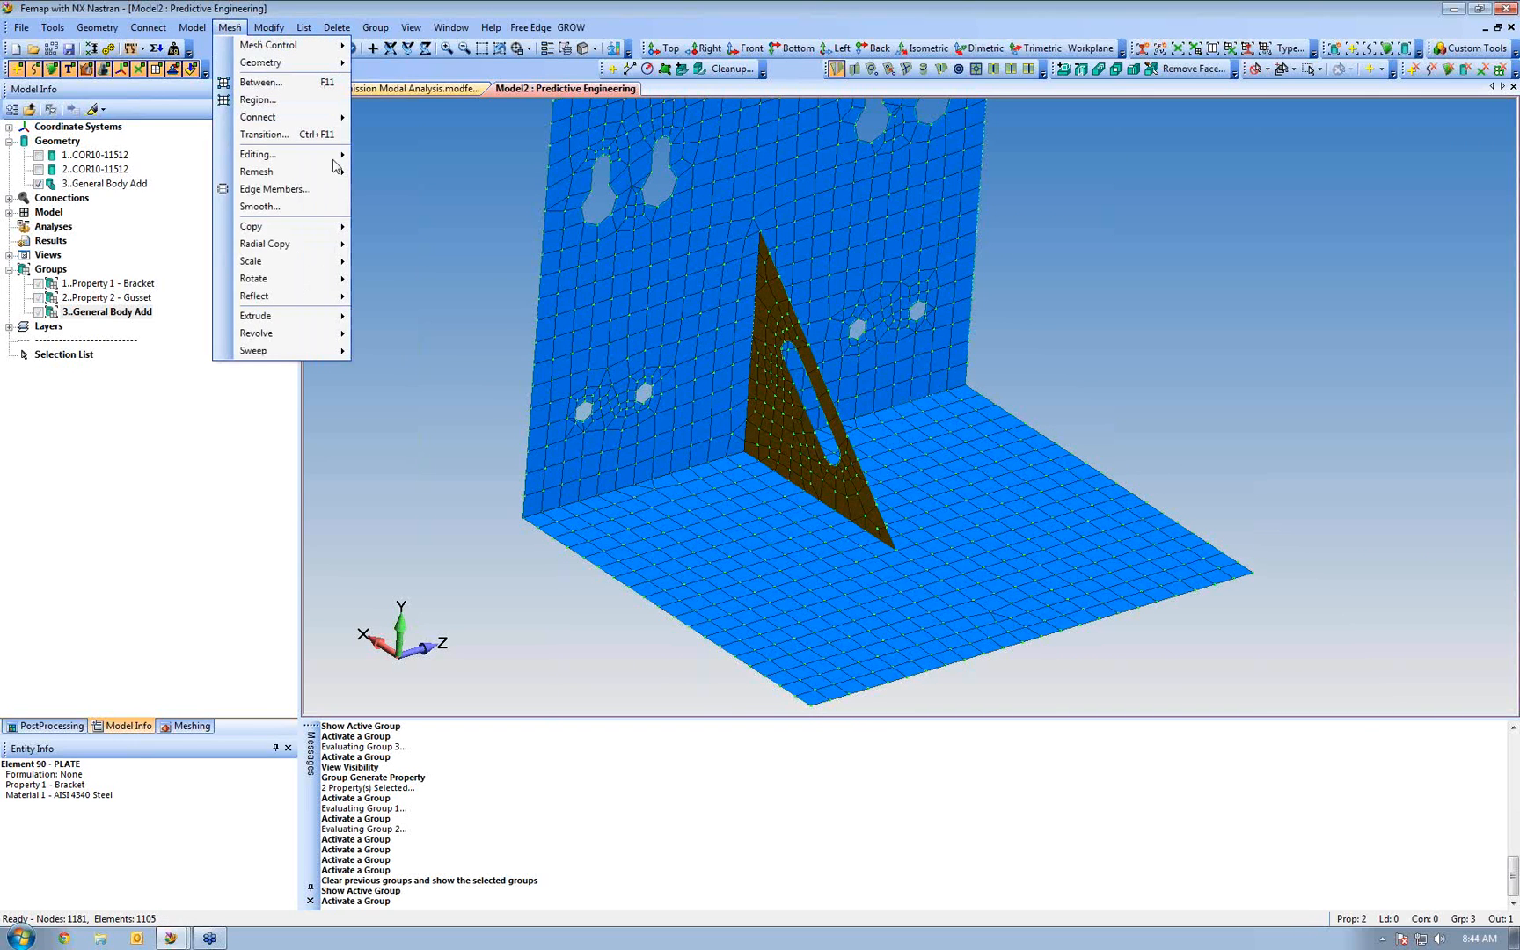
mouse_move(291, 227)
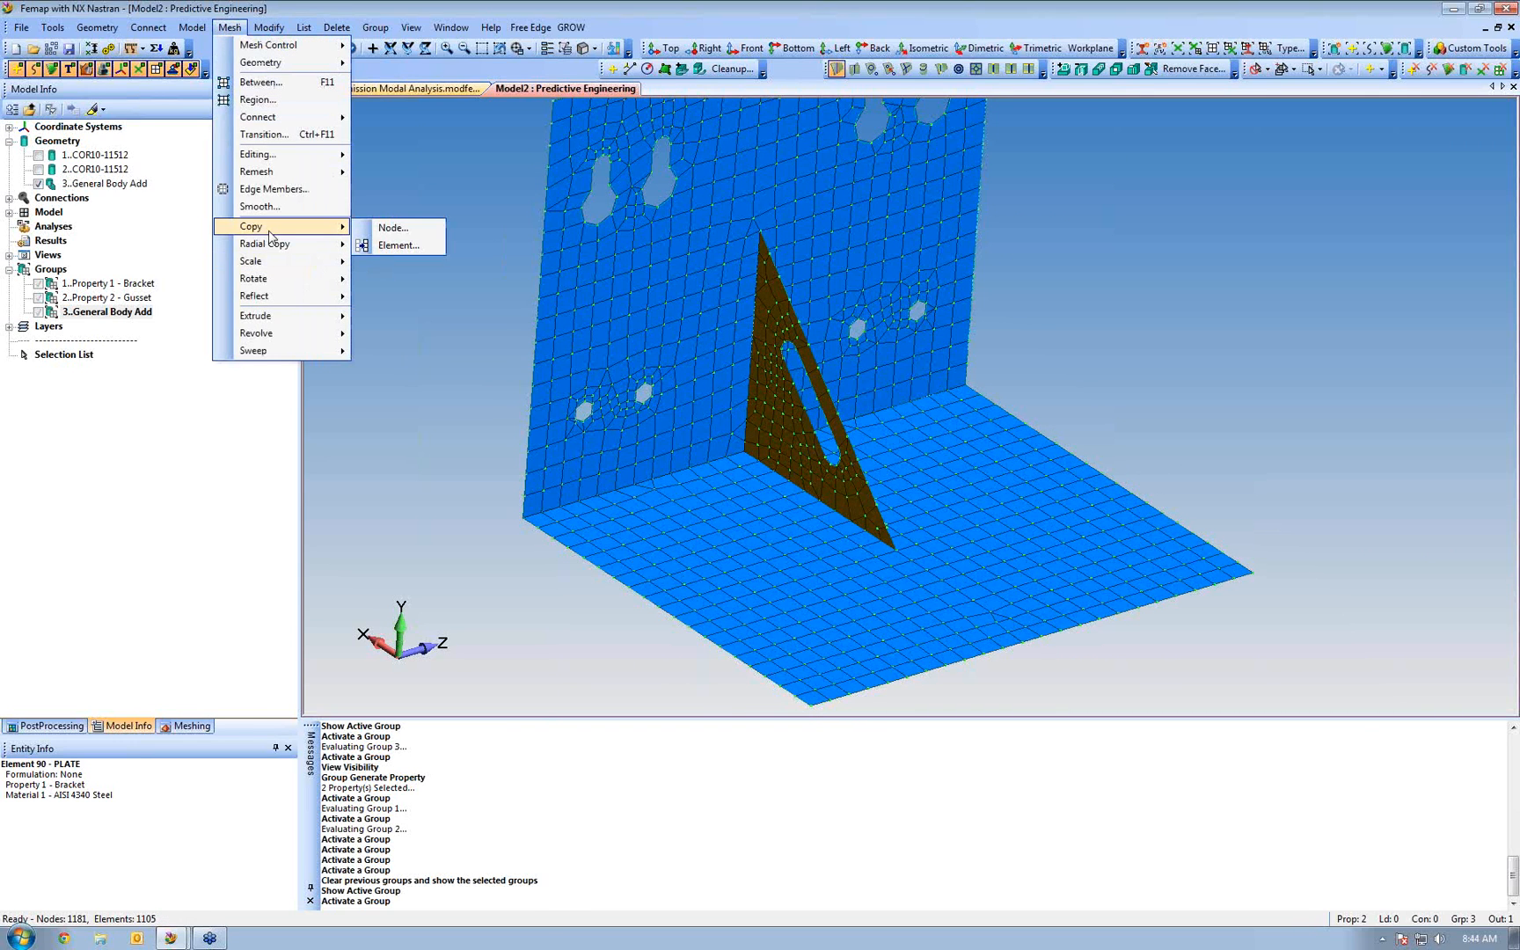
left_click(397, 245)
left_click(907, 911)
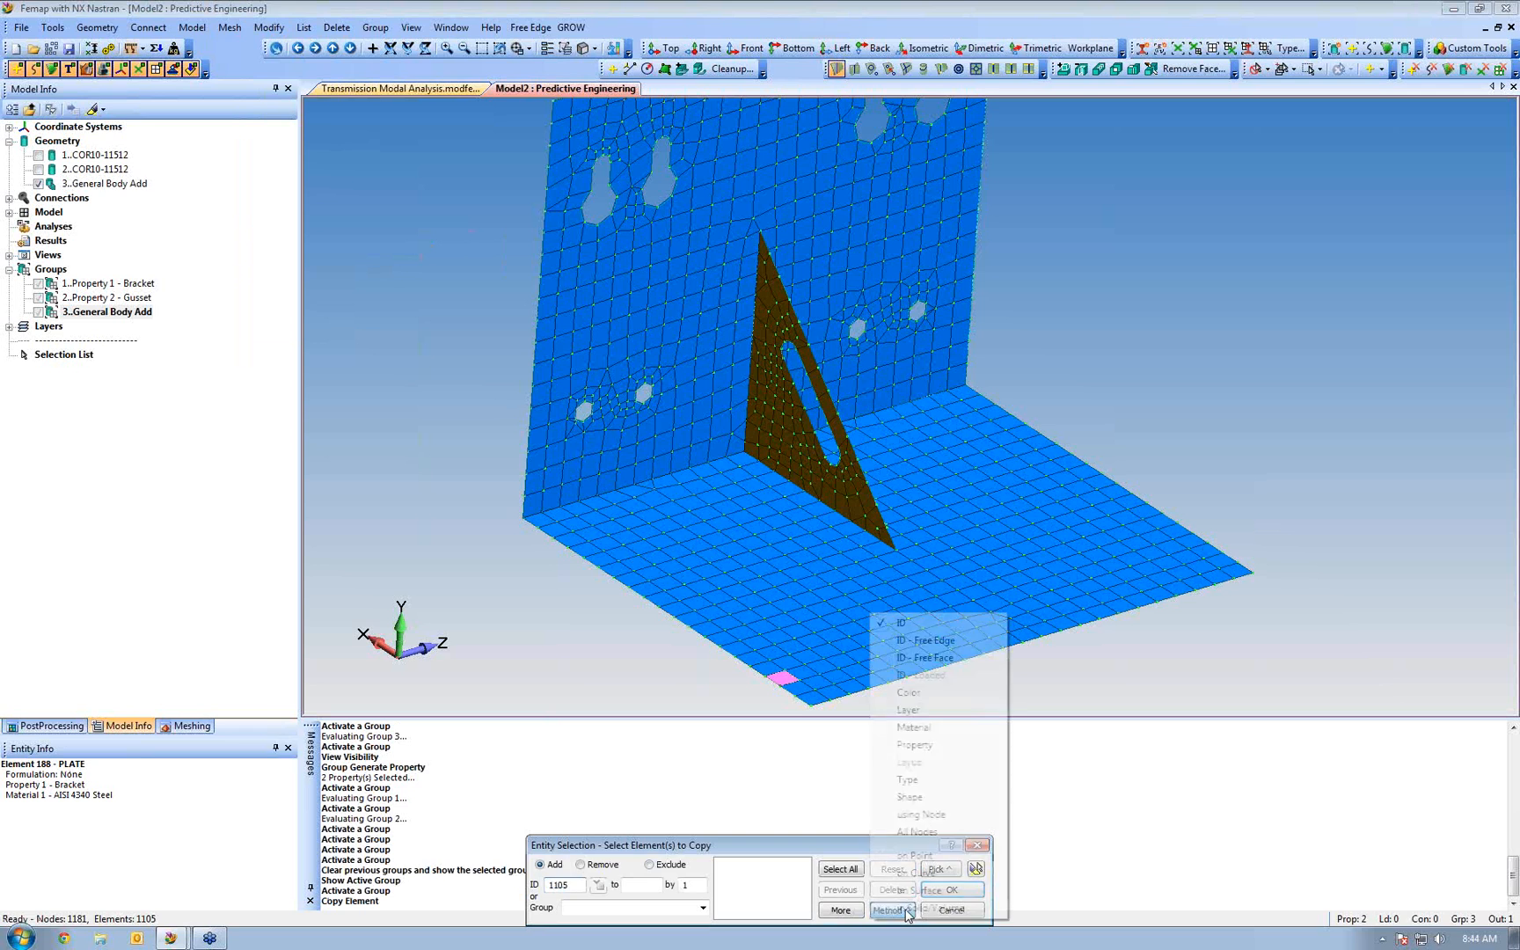
left_click(884, 790)
left_click(791, 441)
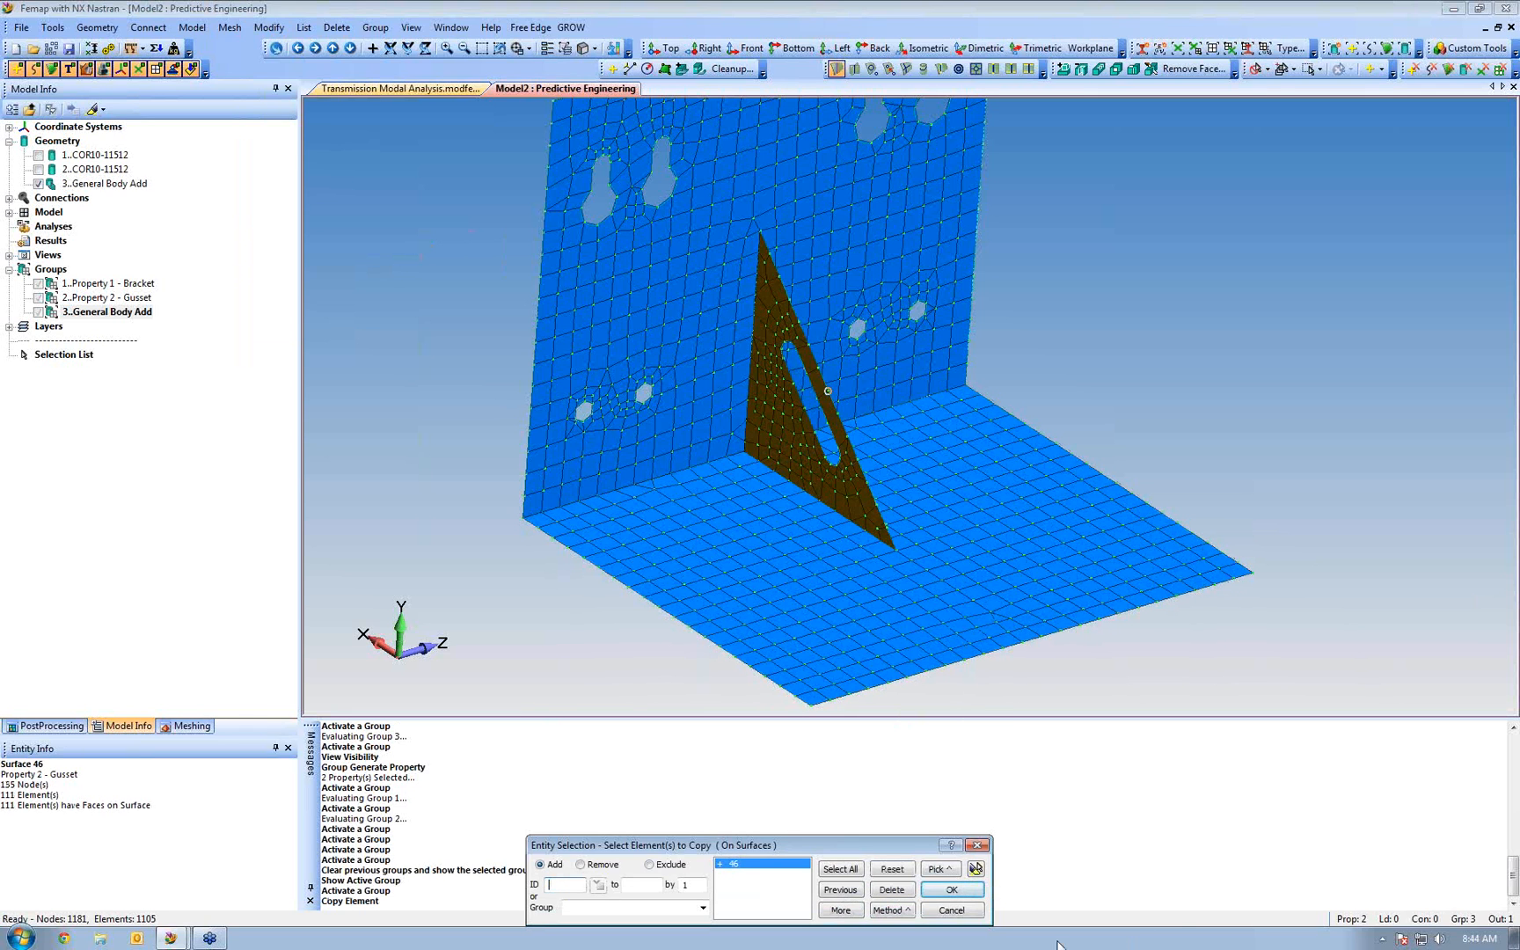
left_click(953, 890)
left_click(880, 907)
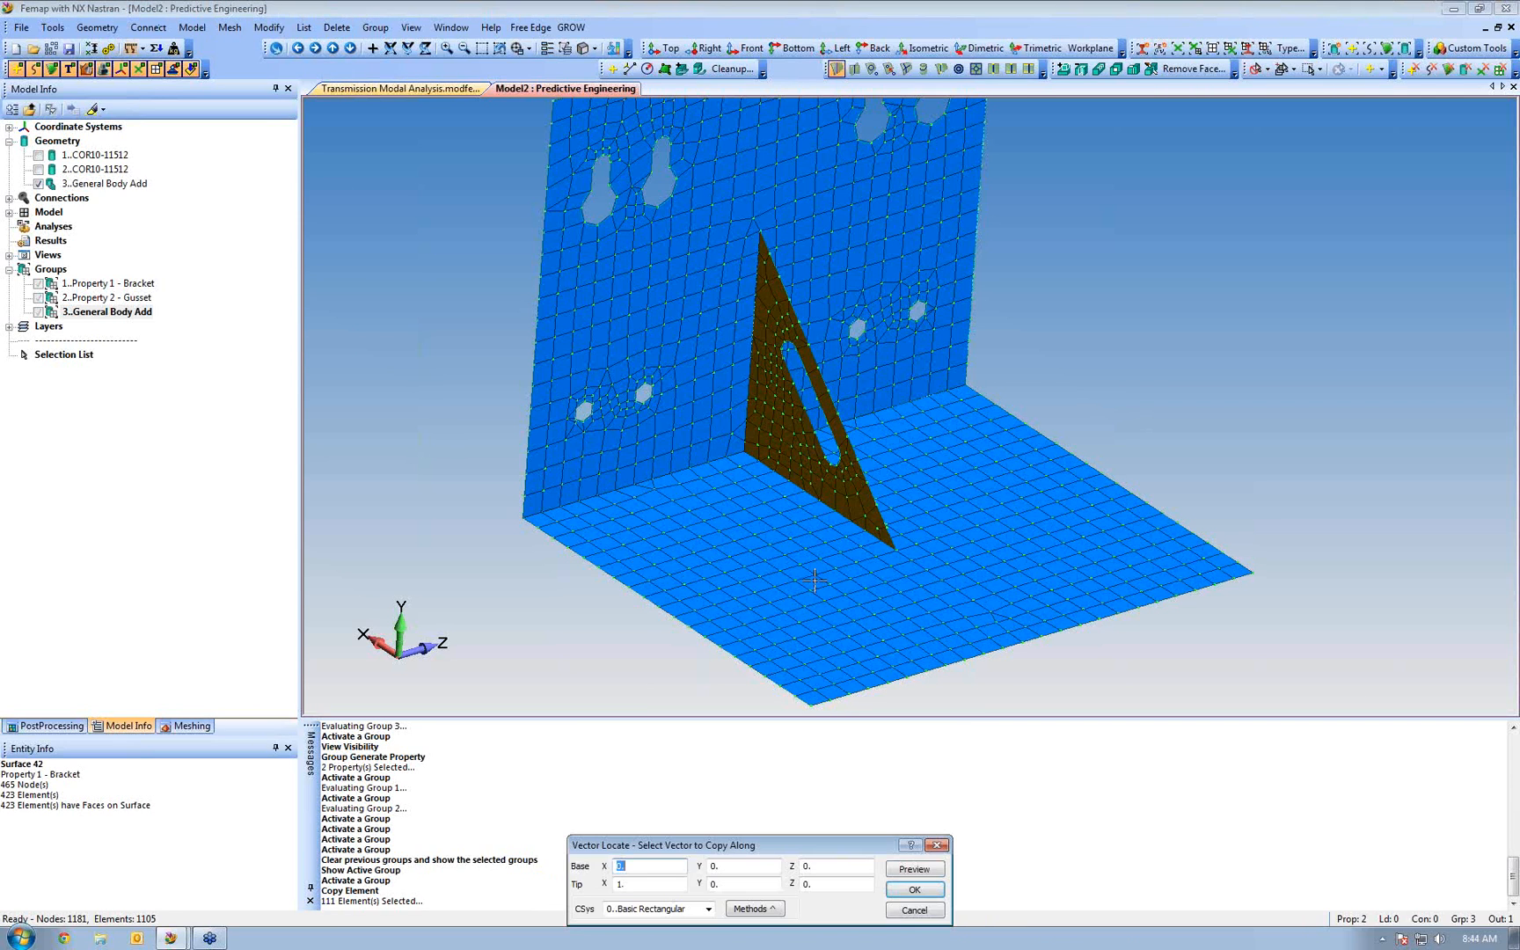
Copy the gusset elements along a node-snapped vector from the gusset's inner corner node to the end of the bracket's bend line
right_click(744, 483)
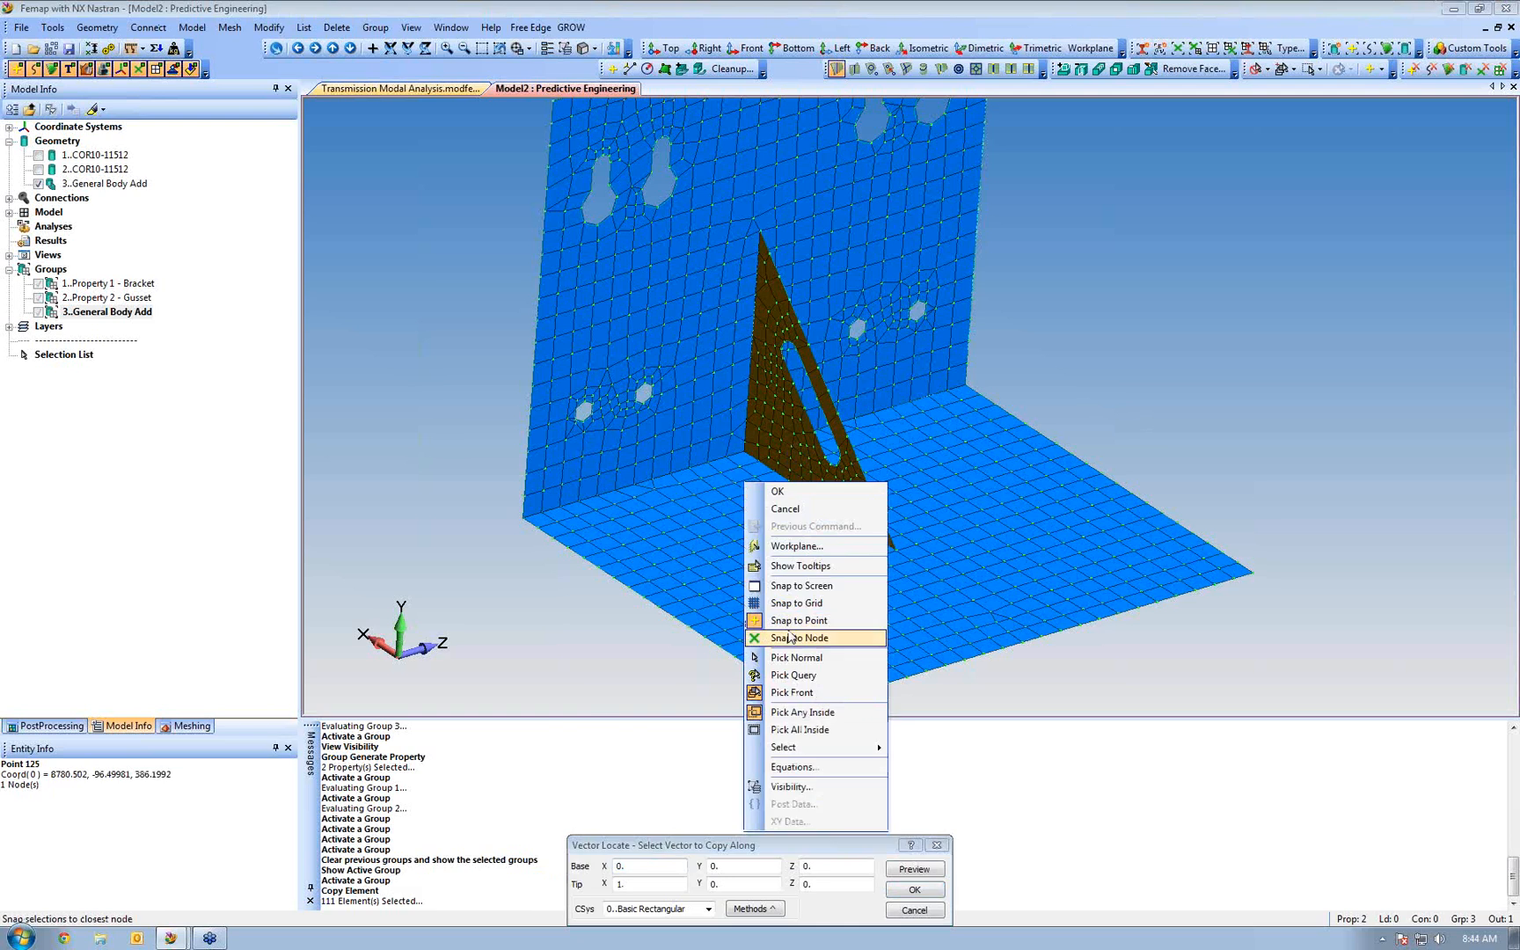
left_click(791, 638)
left_click(746, 450)
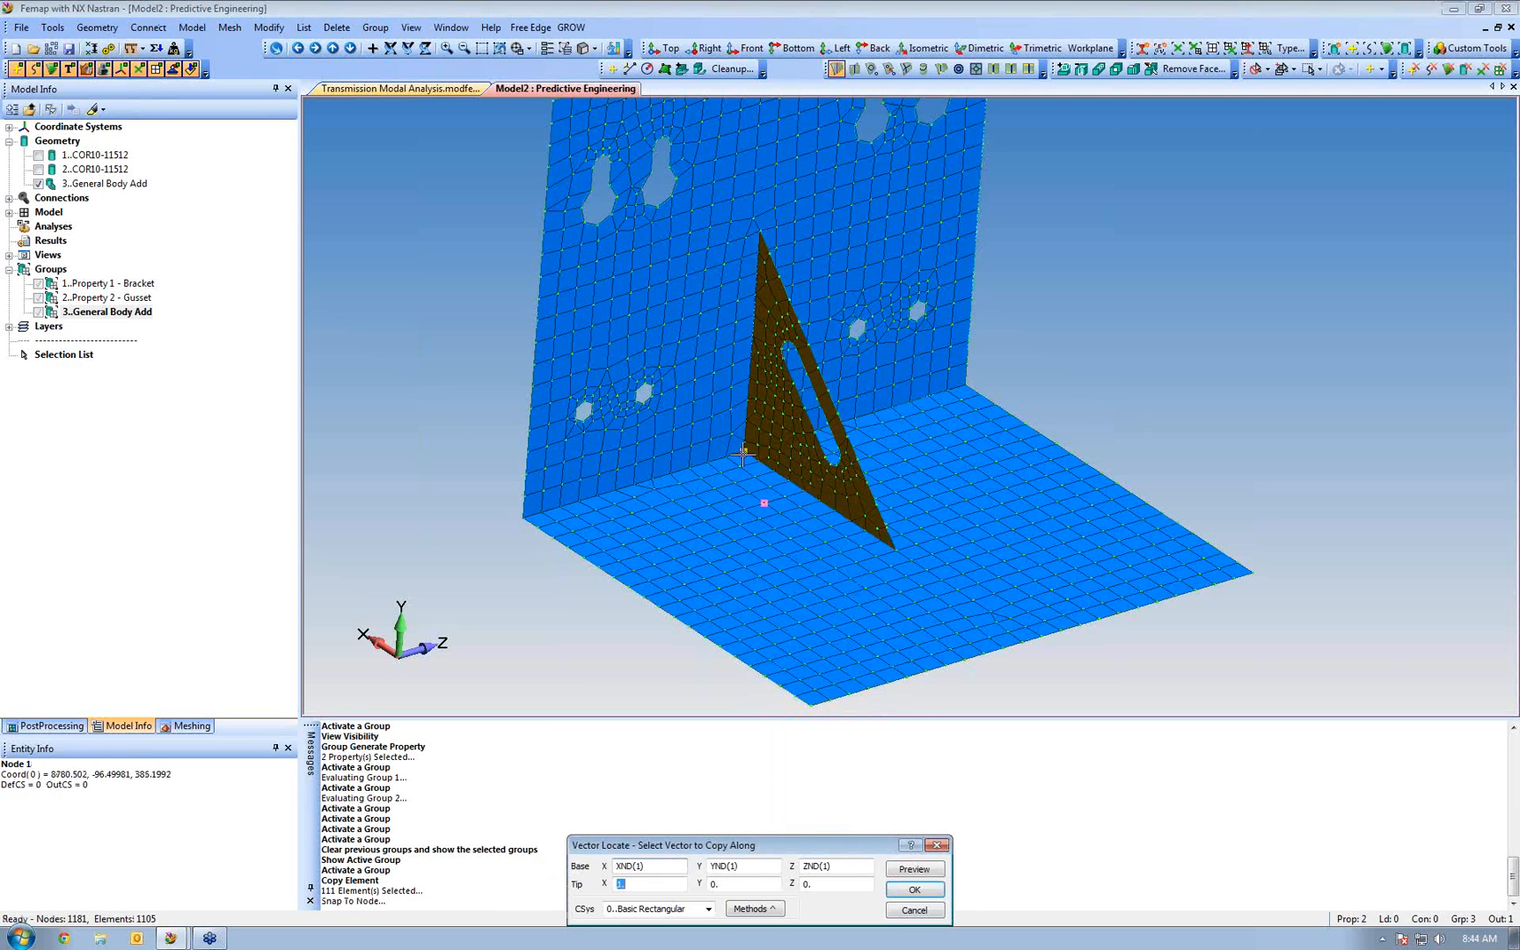
left_click(929, 392)
left_click(931, 889)
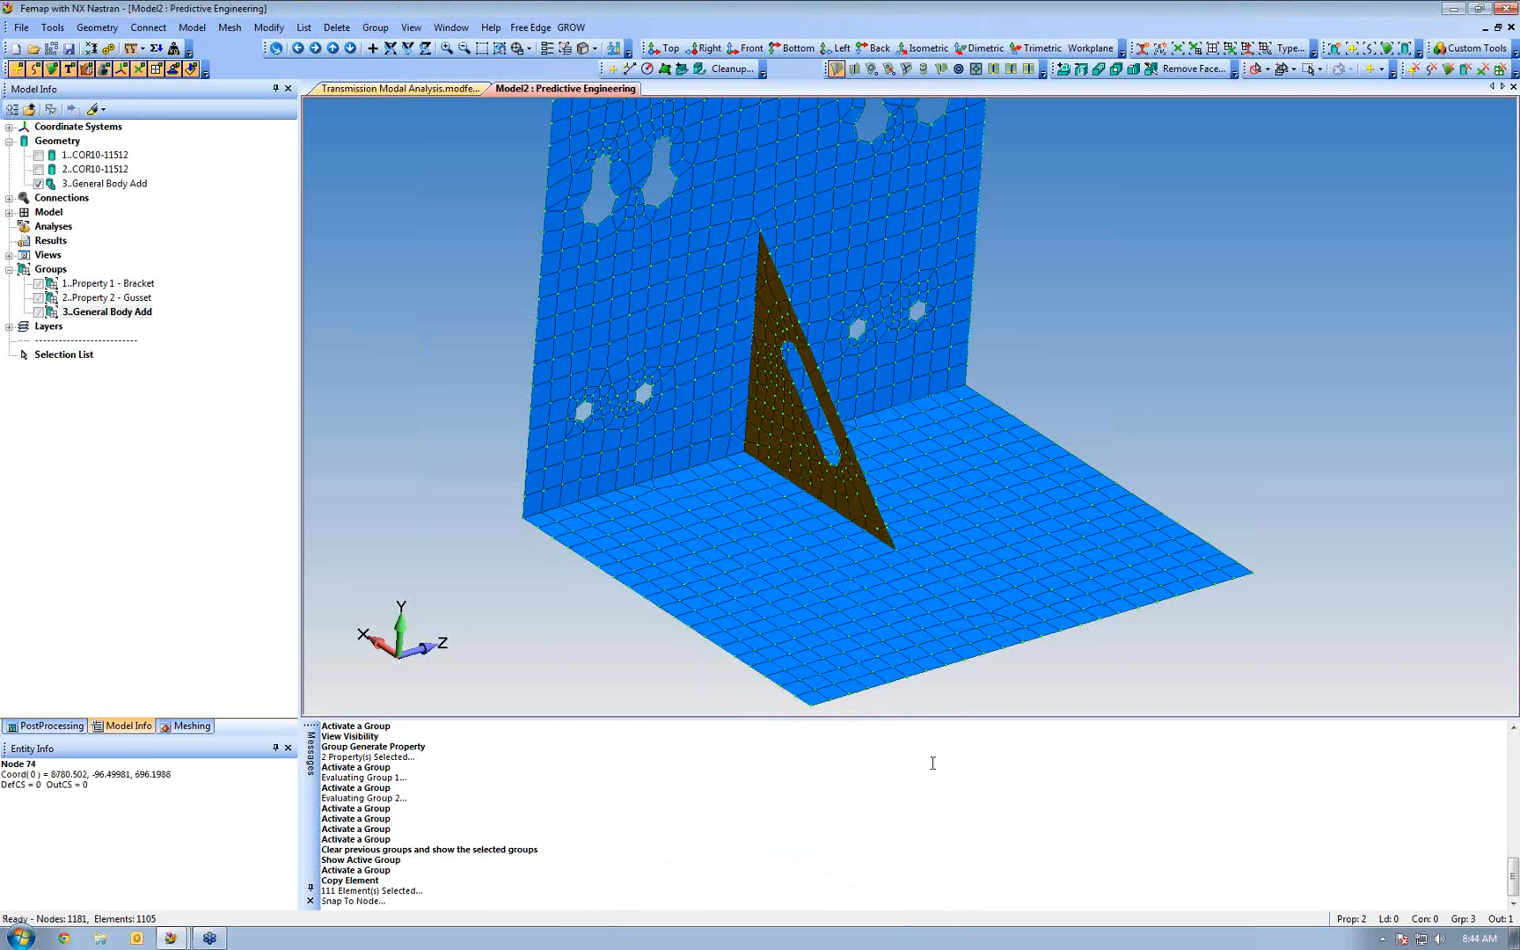
Switch the display to the full model and examine where the copied gusset elements sit
scroll(894, 452, "down", 5)
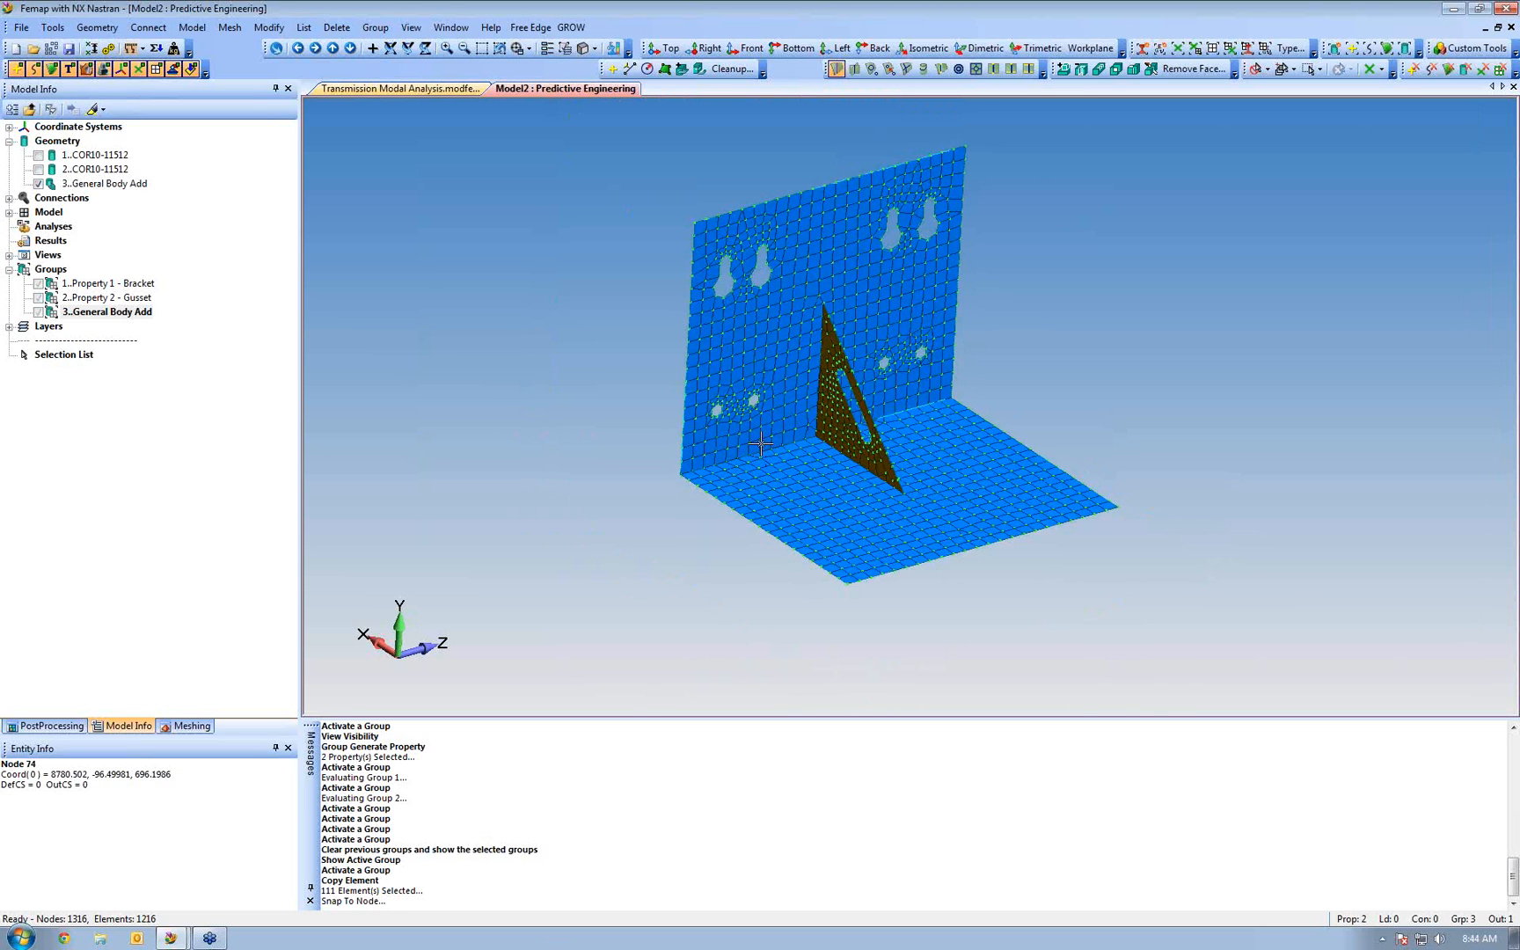
mouse_move(789, 427)
middle_mouse_down()
mouse_move(748, 413)
mouse_move(768, 426)
middle_mouse_up()
left_click_drag(322, 879, 407, 899)
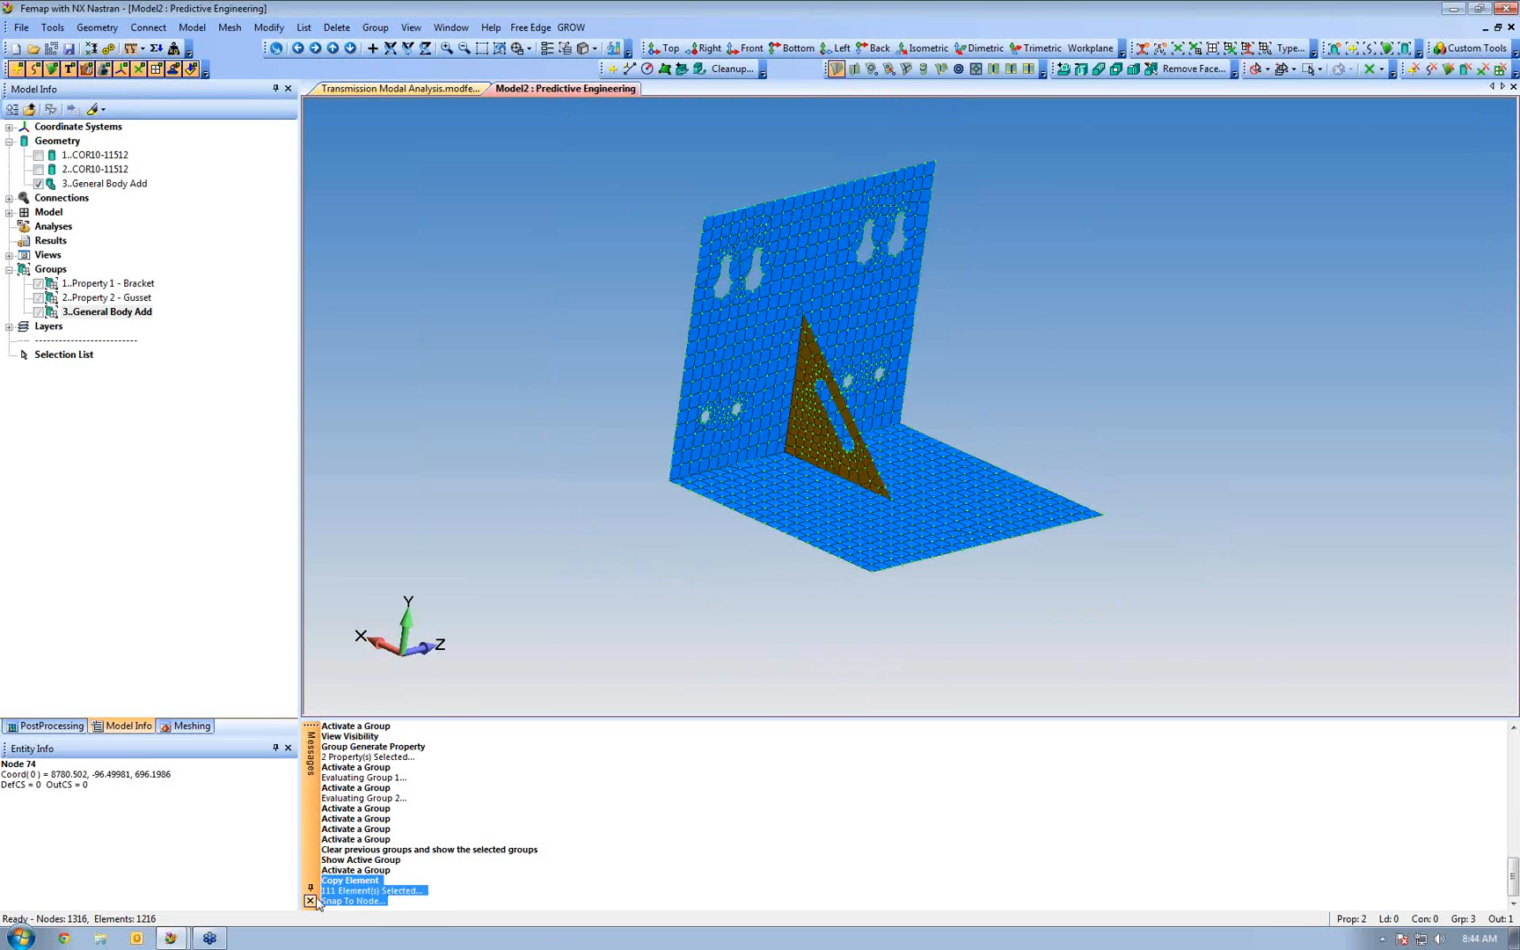
left_click(460, 892)
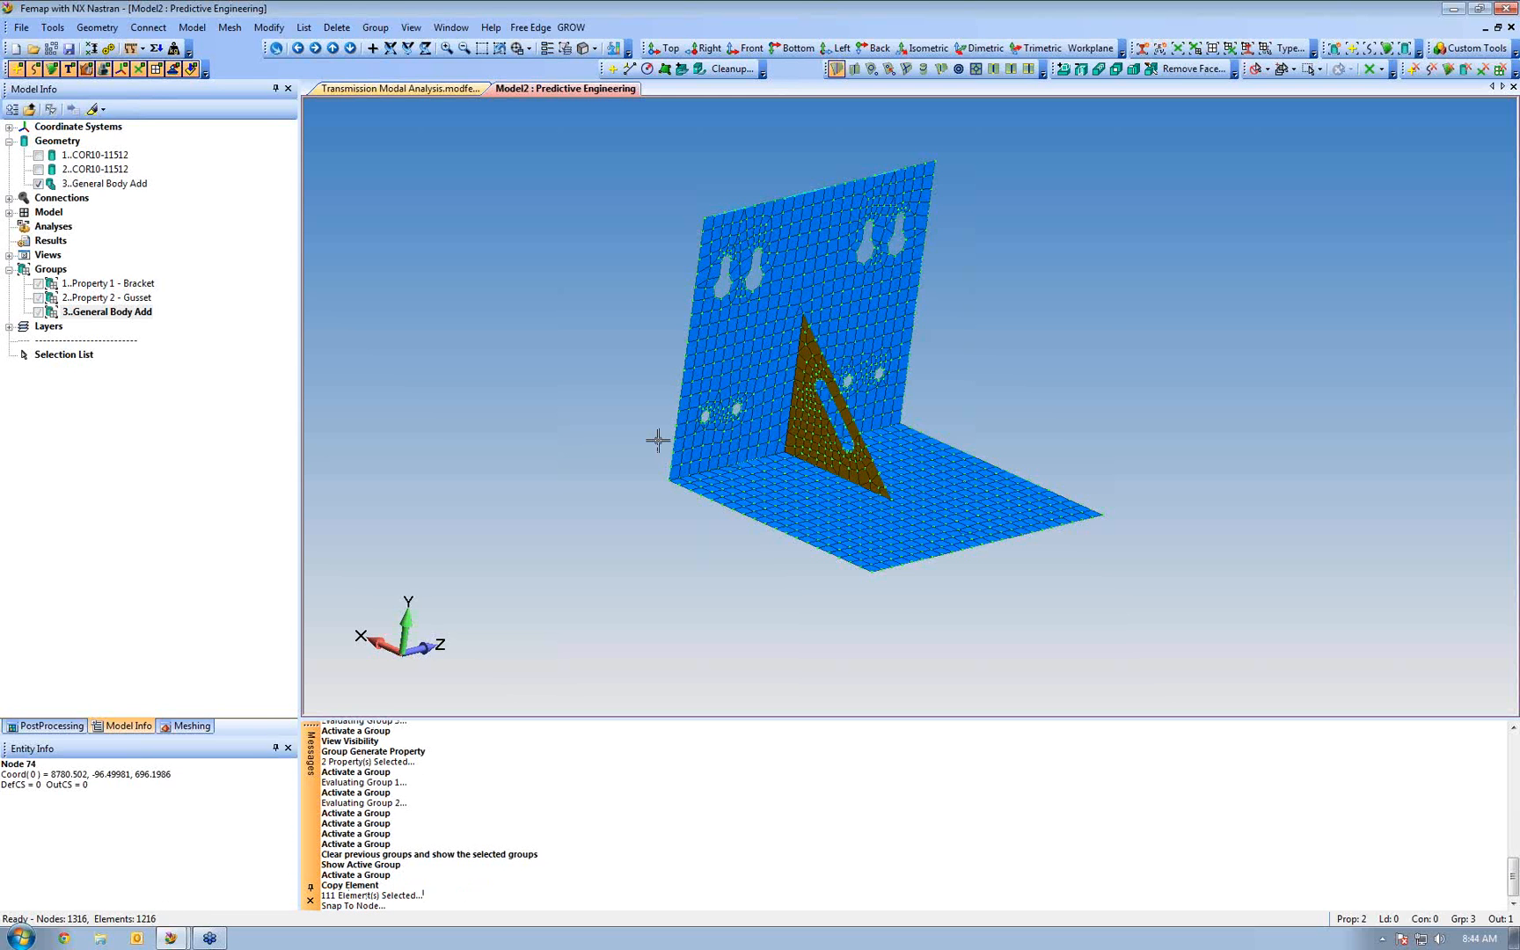
mouse_move(680, 453)
middle_mouse_down()
mouse_move(549, 459)
mouse_move(659, 449)
middle_mouse_up()
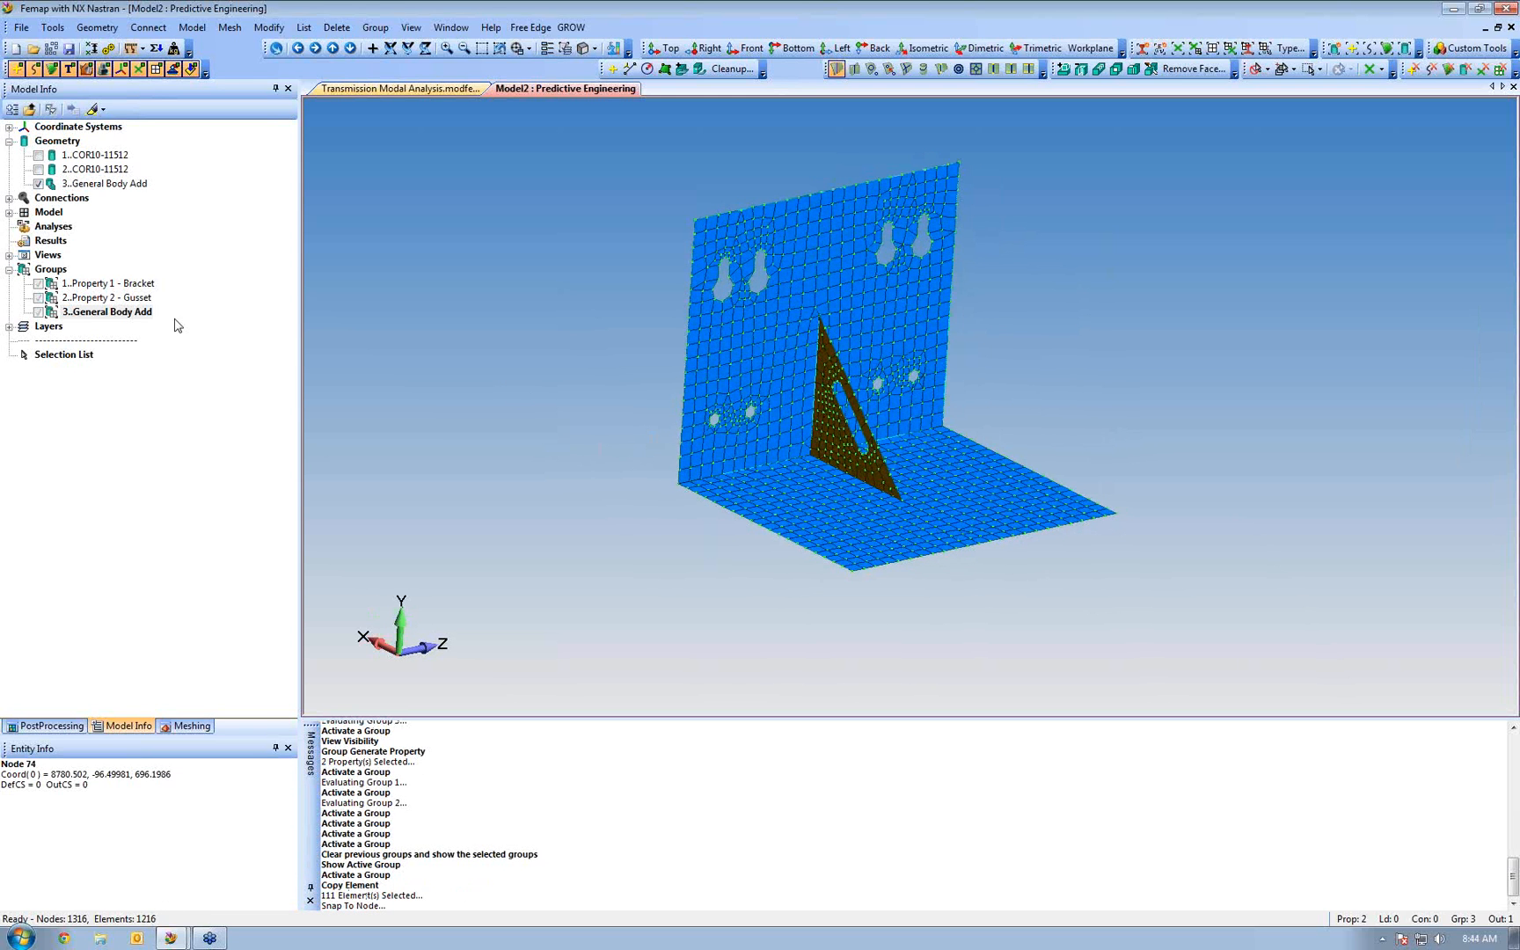
right_click(131, 315)
left_click(211, 427)
mouse_move(872, 371)
middle_mouse_down()
mouse_move(621, 387)
mouse_move(815, 348)
mouse_move(878, 357)
middle_mouse_up()
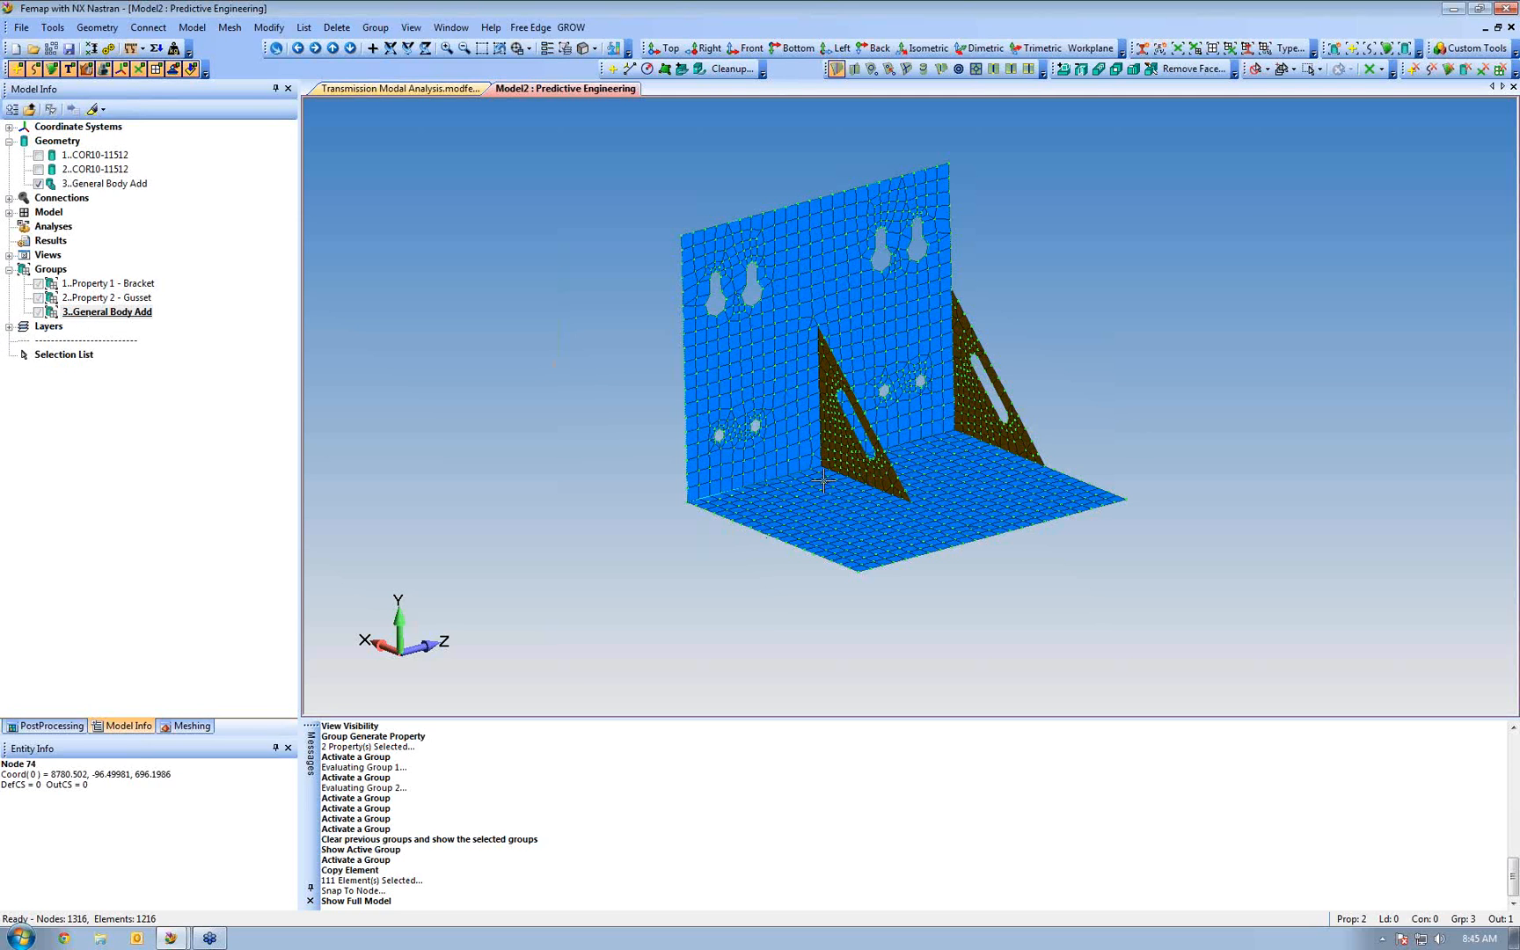
Show only the active group and check whether it includes the copied gusset elements
right_click(88, 312)
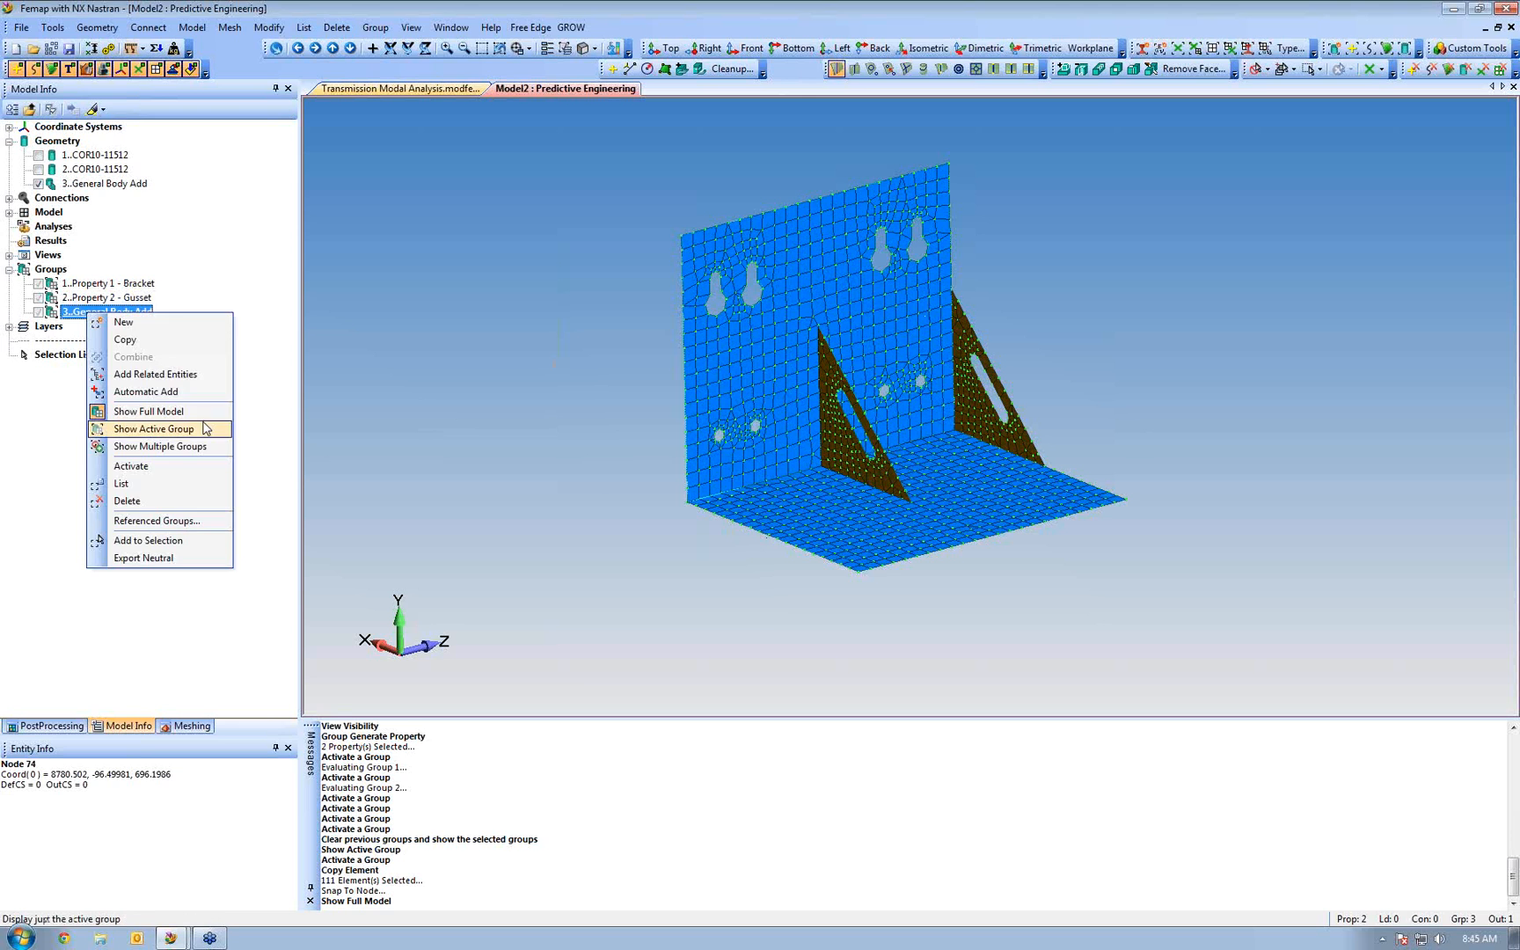
left_click(154, 429)
middle_click_drag(833, 362, 825, 410)
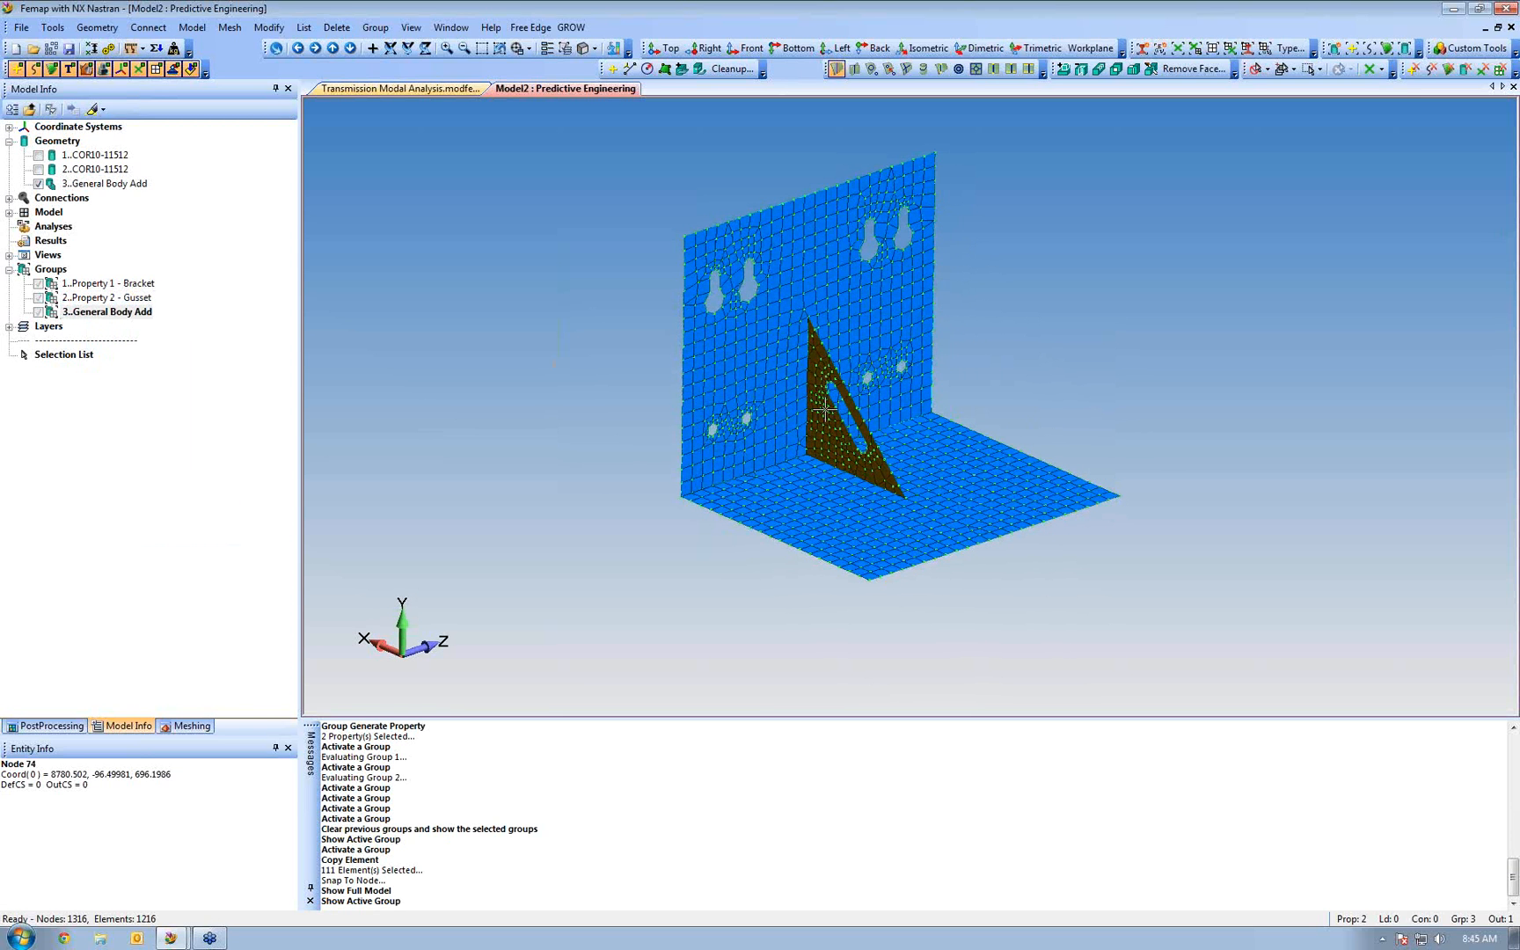
middle_click_drag(843, 389, 849, 374)
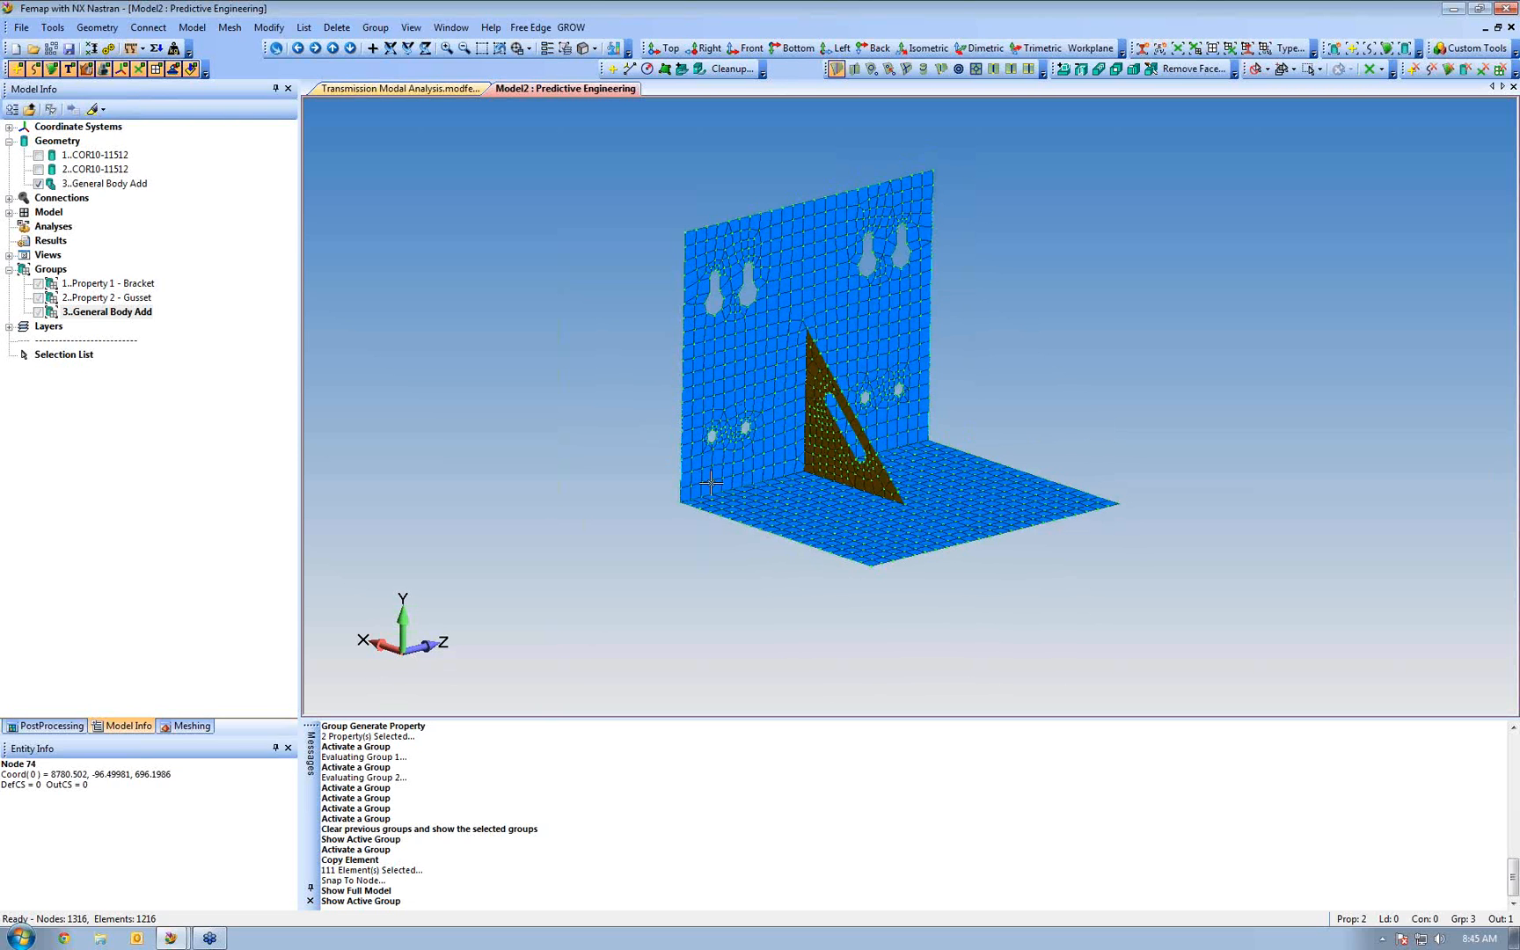
Undo the two display changes and the gusset element copy
key("ctrl+z")
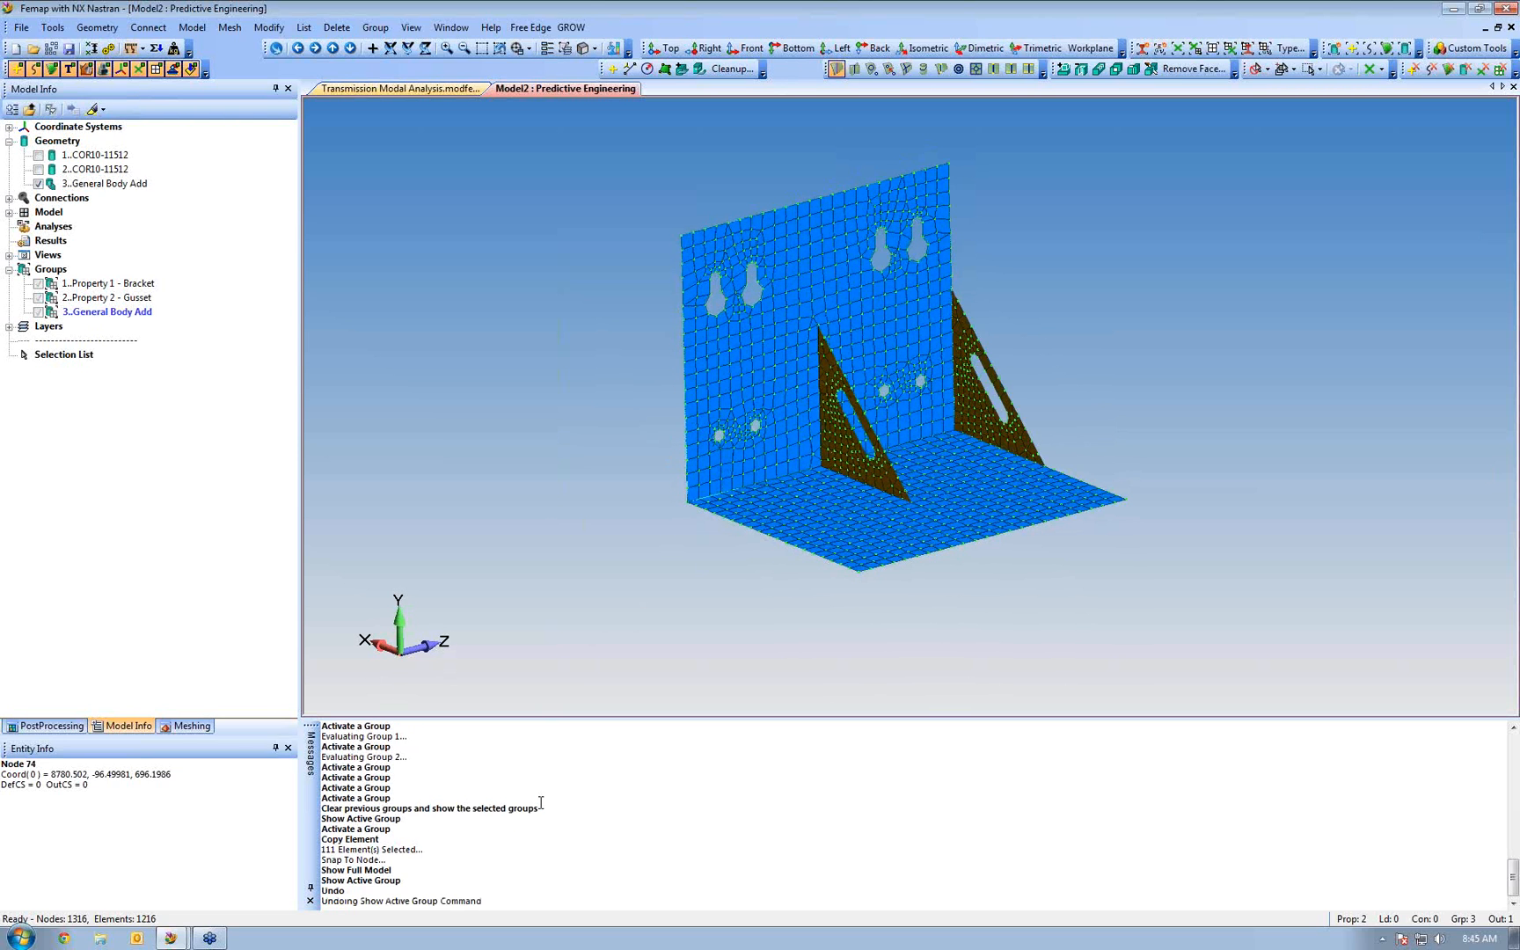
key("ctrl+z")
key("ctrl+z")
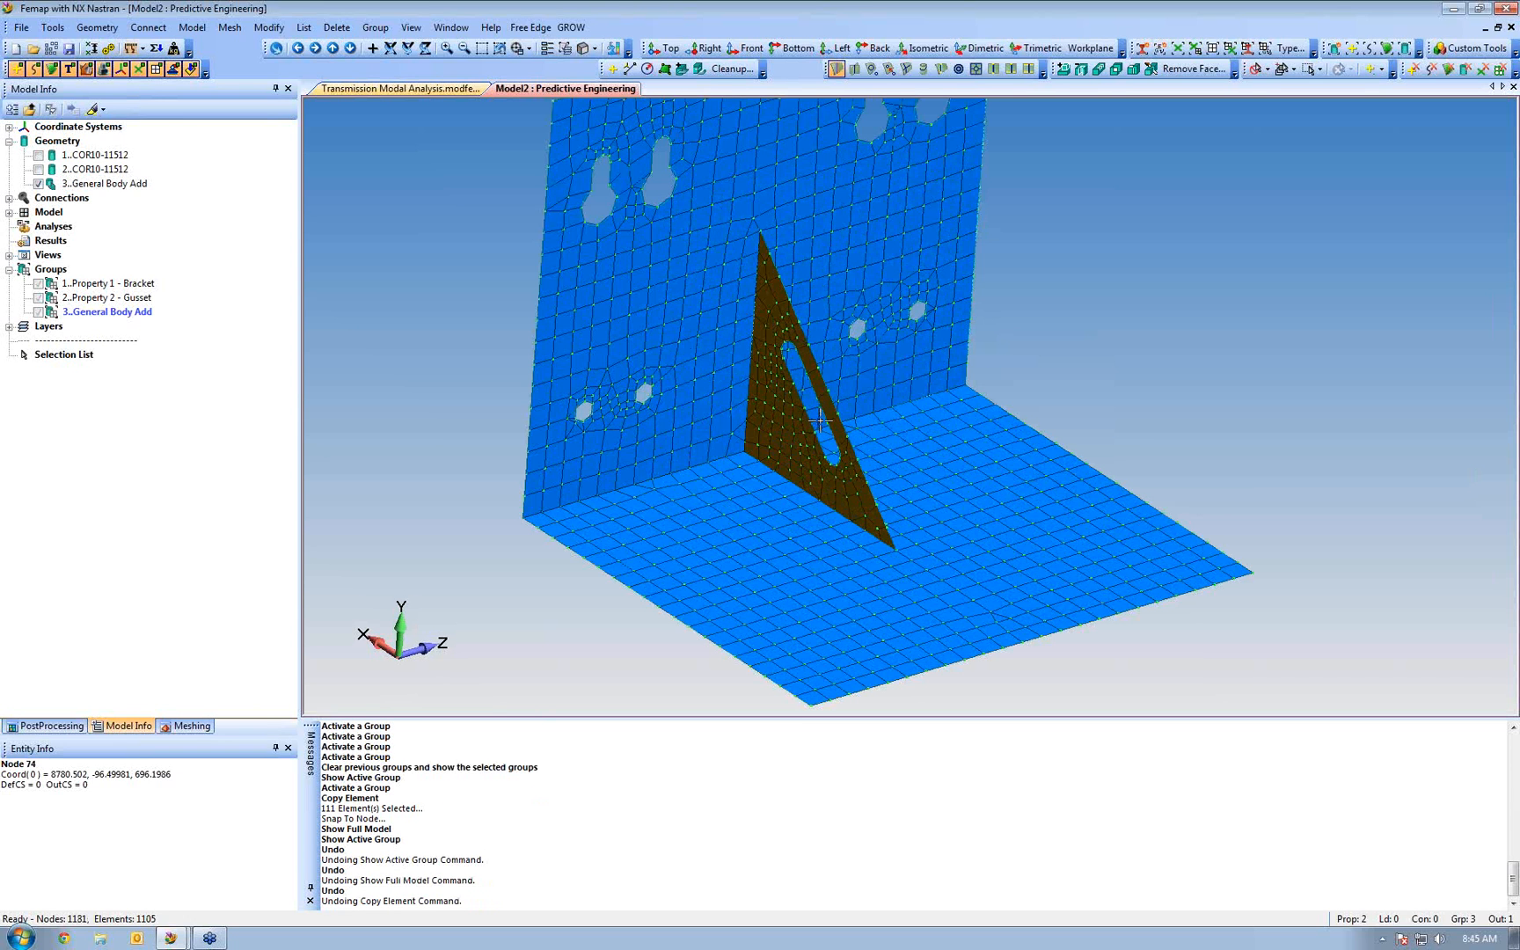
Set the group Automatic Add option to the active group
left_click(374, 28)
mouse_move(387, 67)
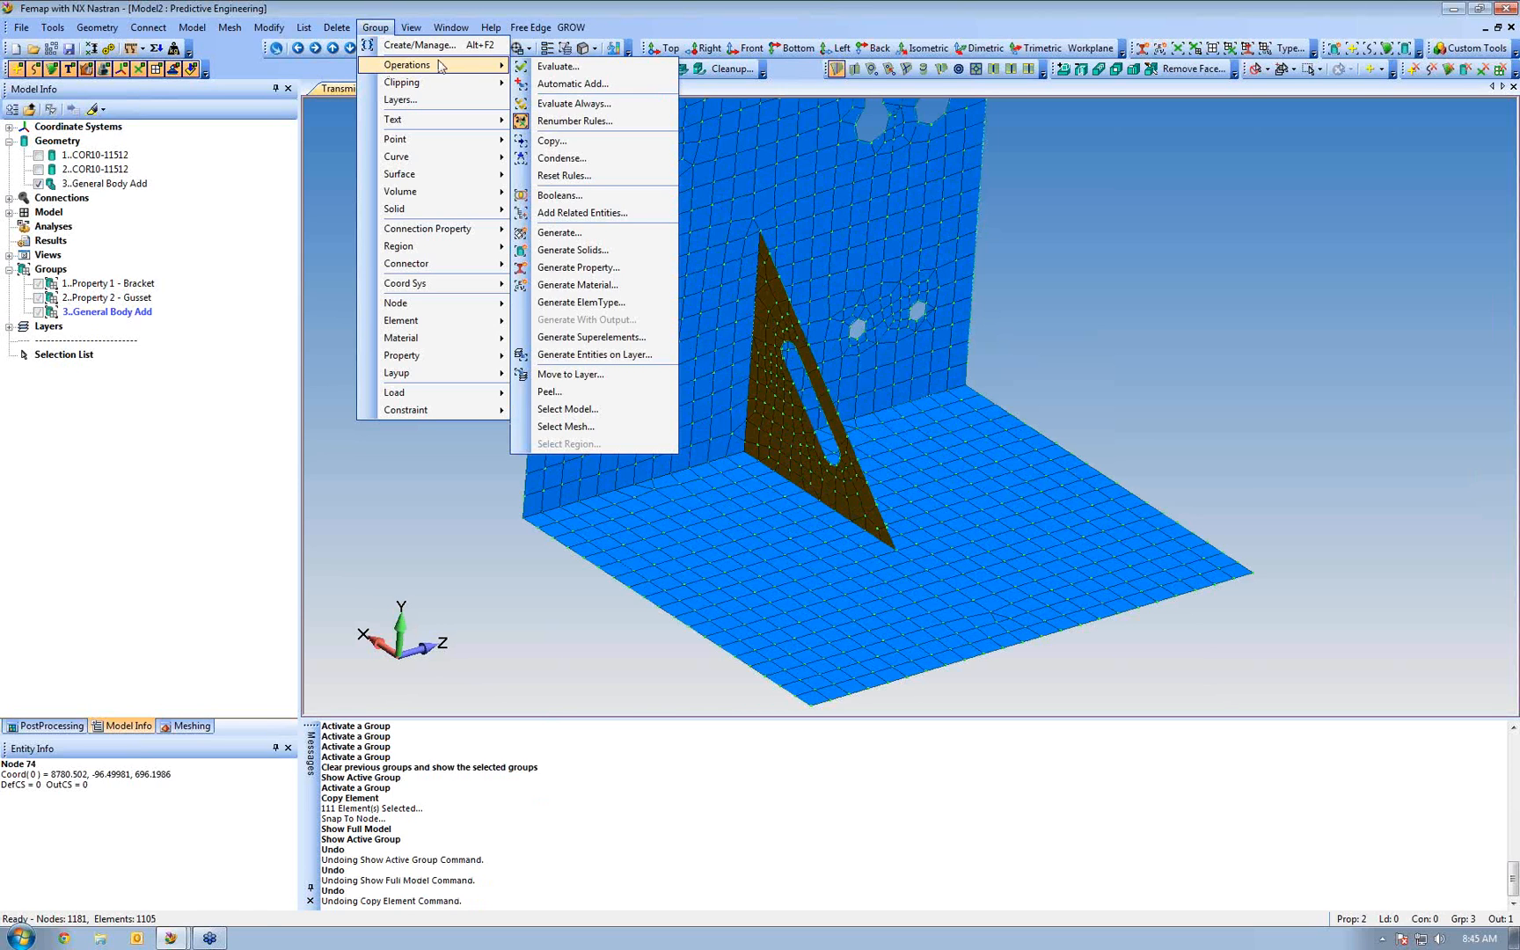
left_click(567, 84)
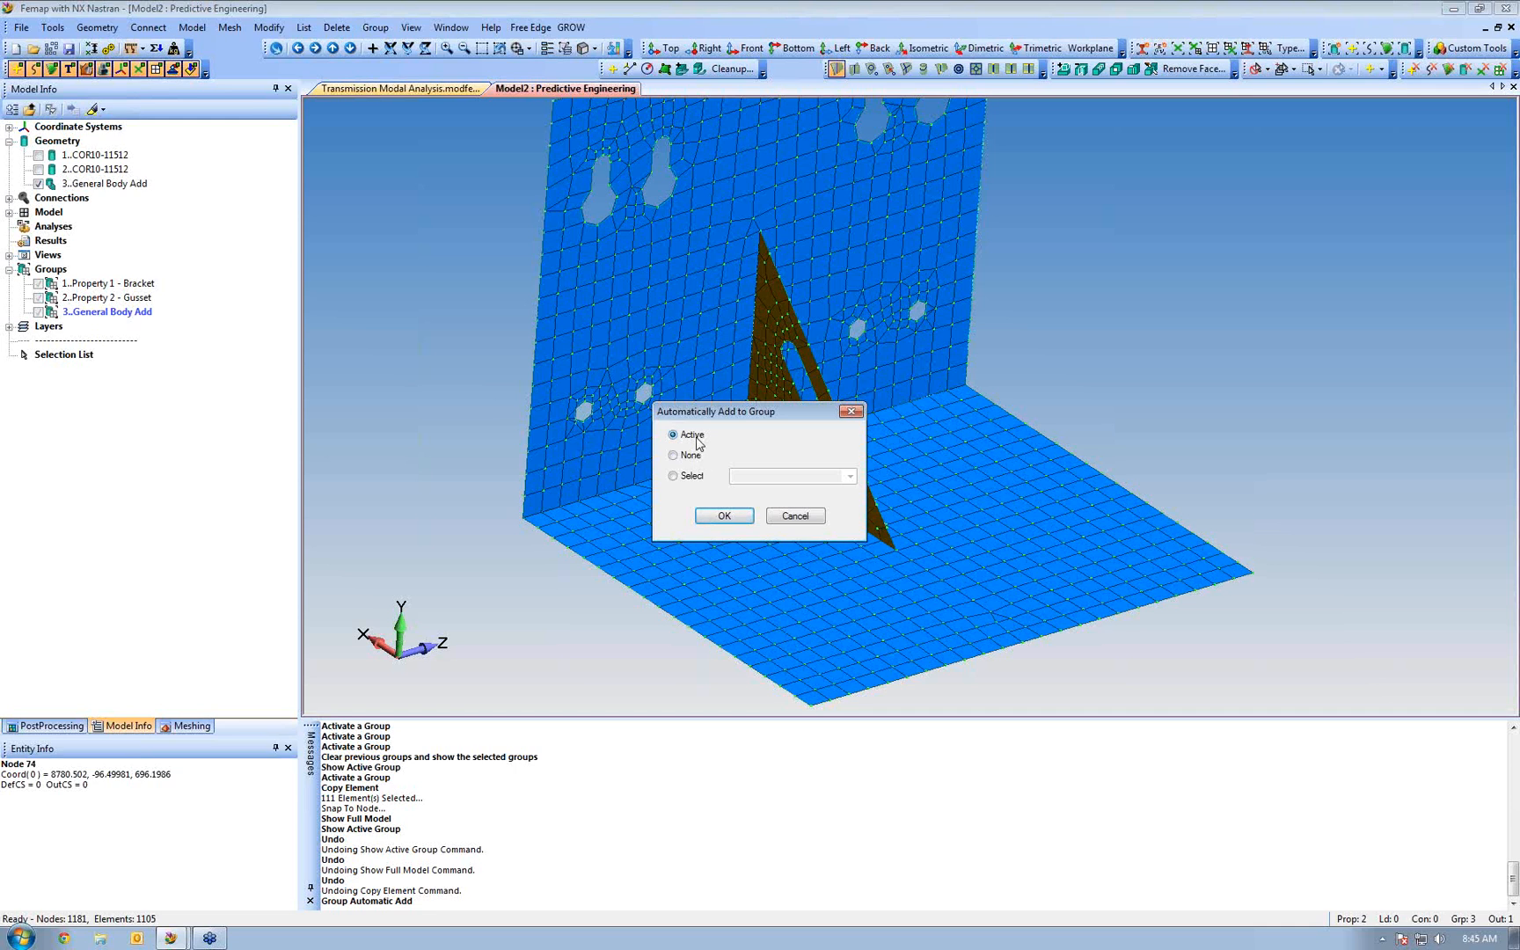
left_click(727, 519)
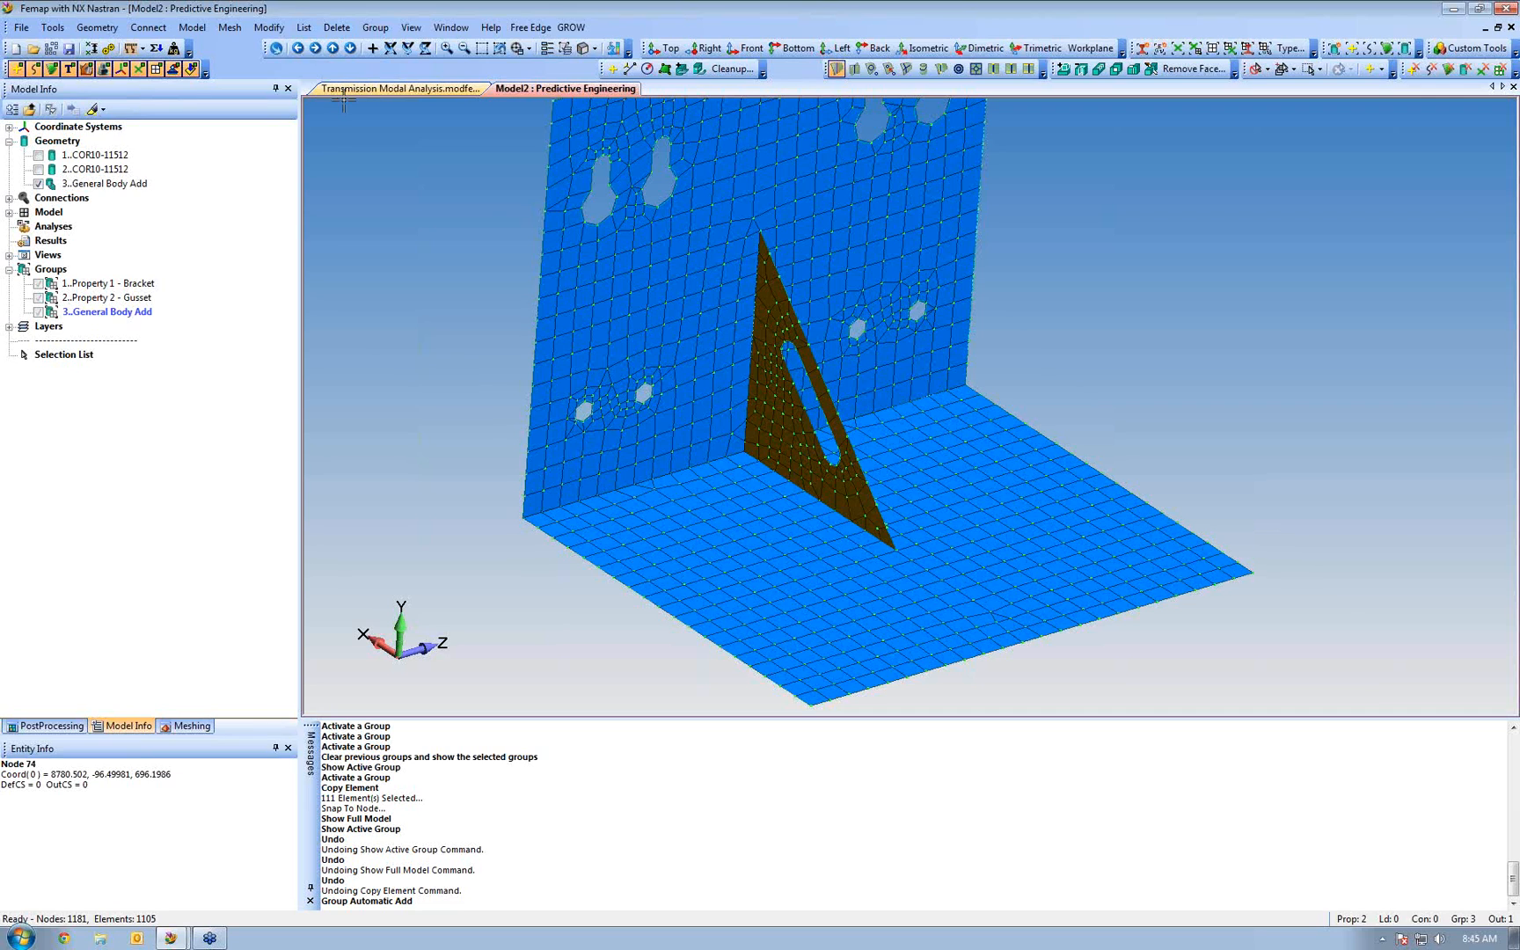
Copy the gusset's surface elements once along a node-to-node vector from its inner base corner to one end of the bracket's bend line
left_click(230, 27)
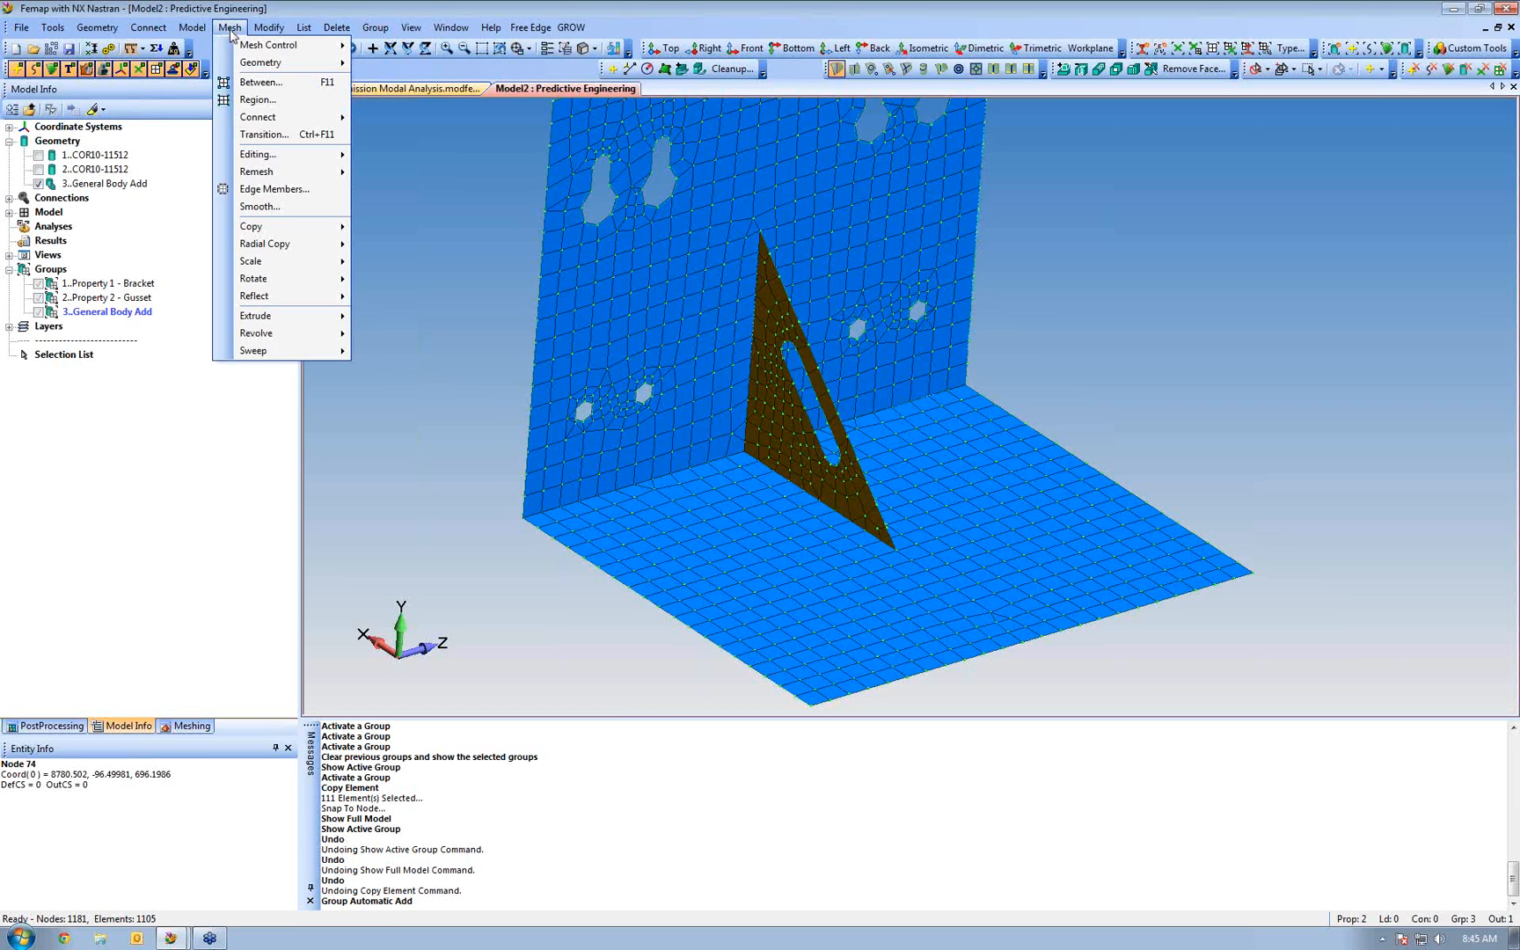
mouse_move(340, 233)
left_click(394, 246)
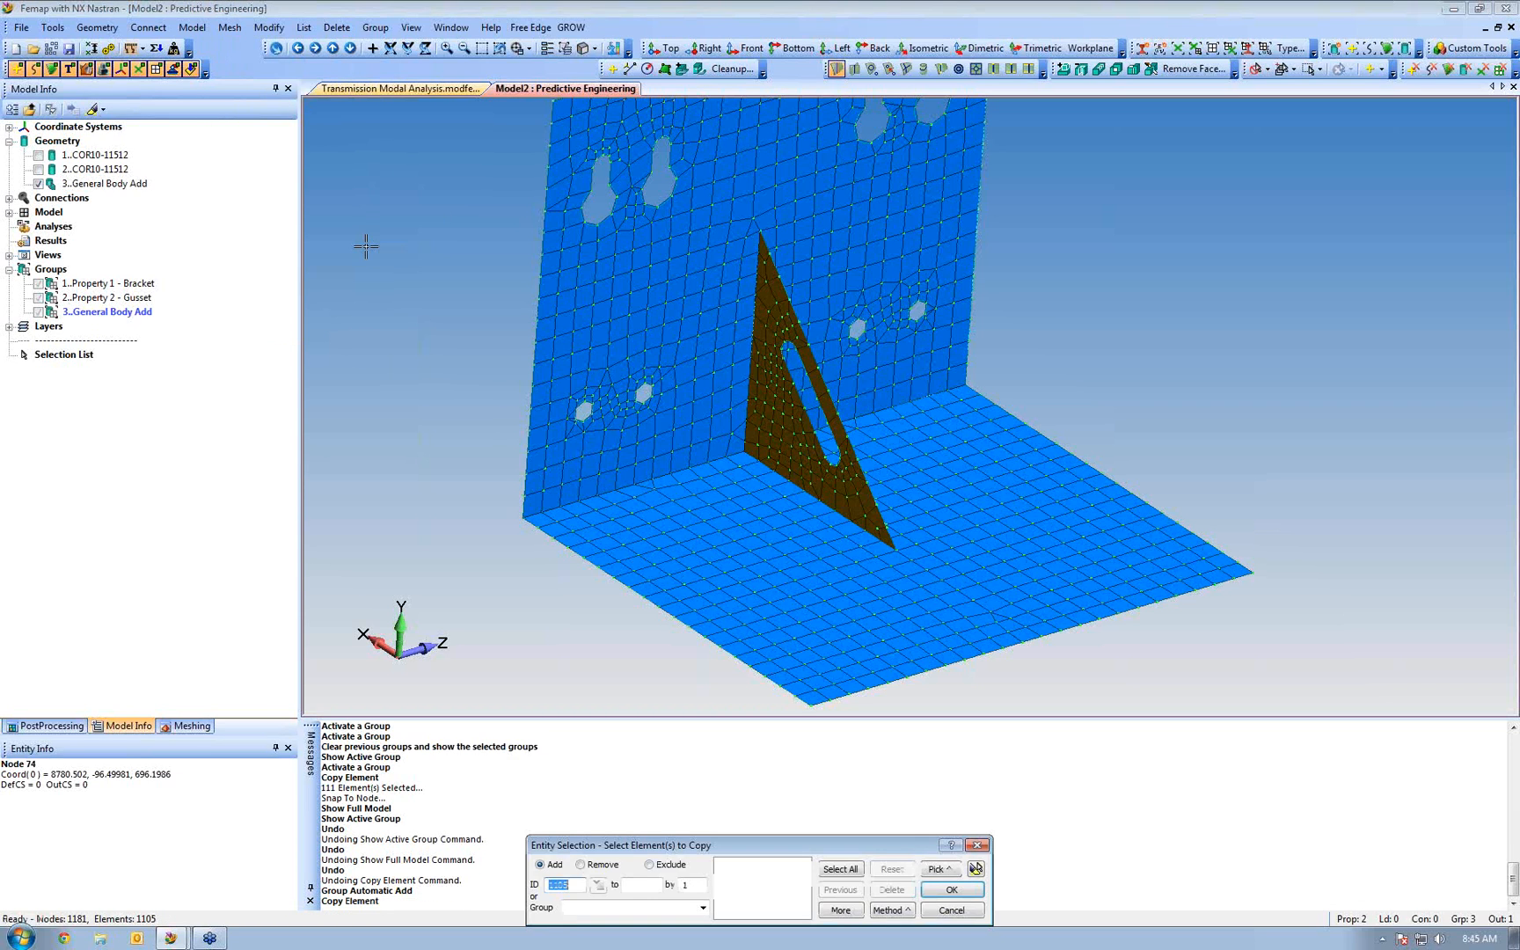
left_click(886, 912)
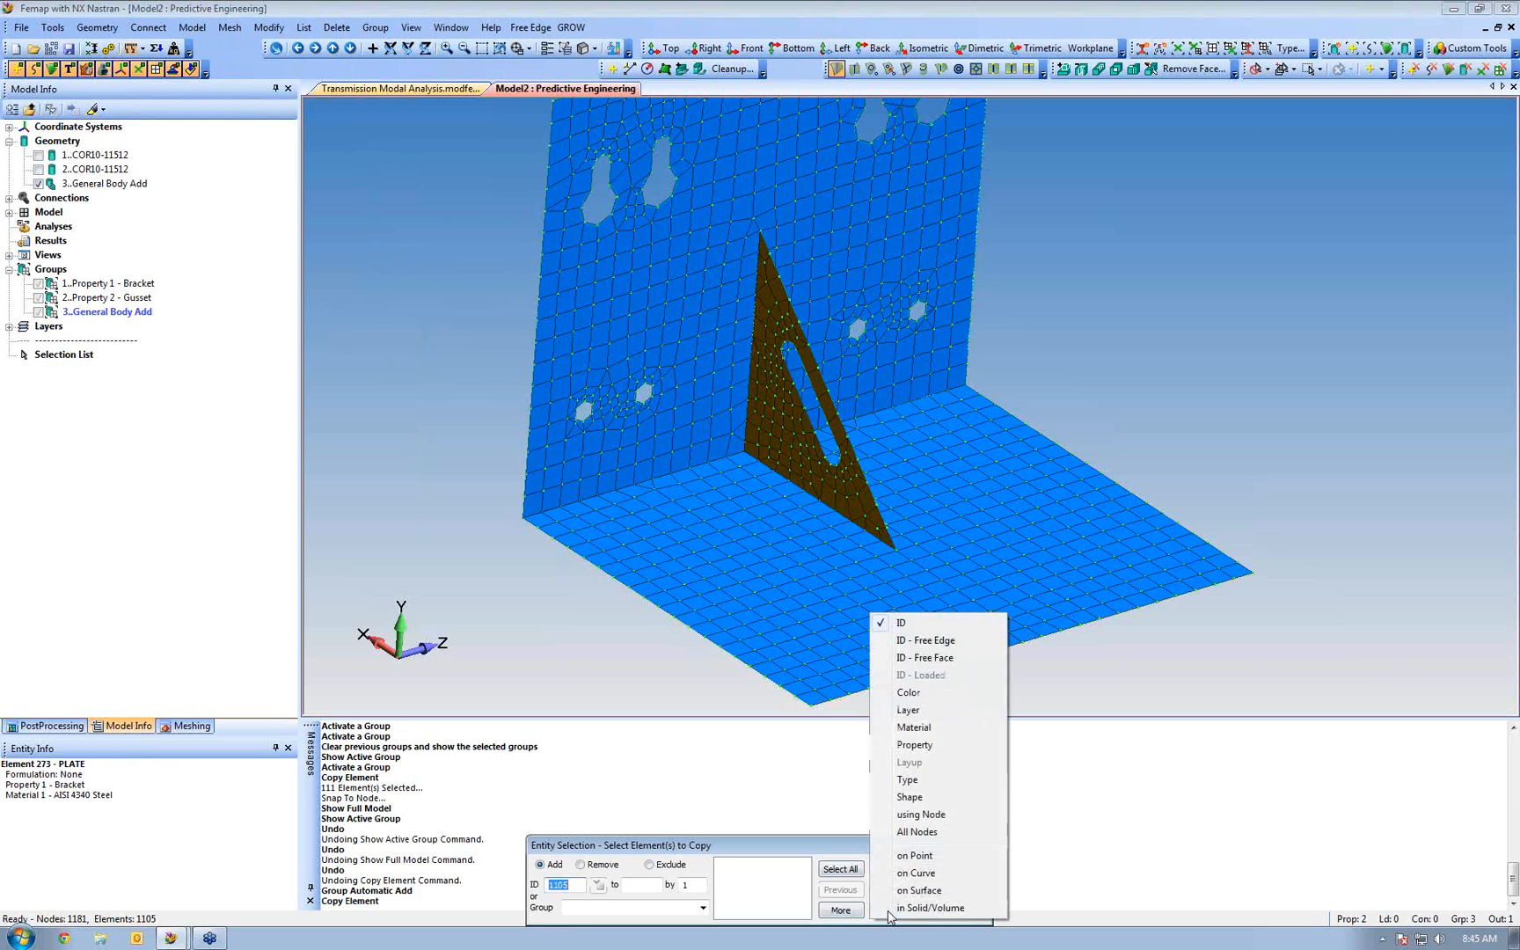
left_click(924, 880)
left_click(767, 431)
key("Return")
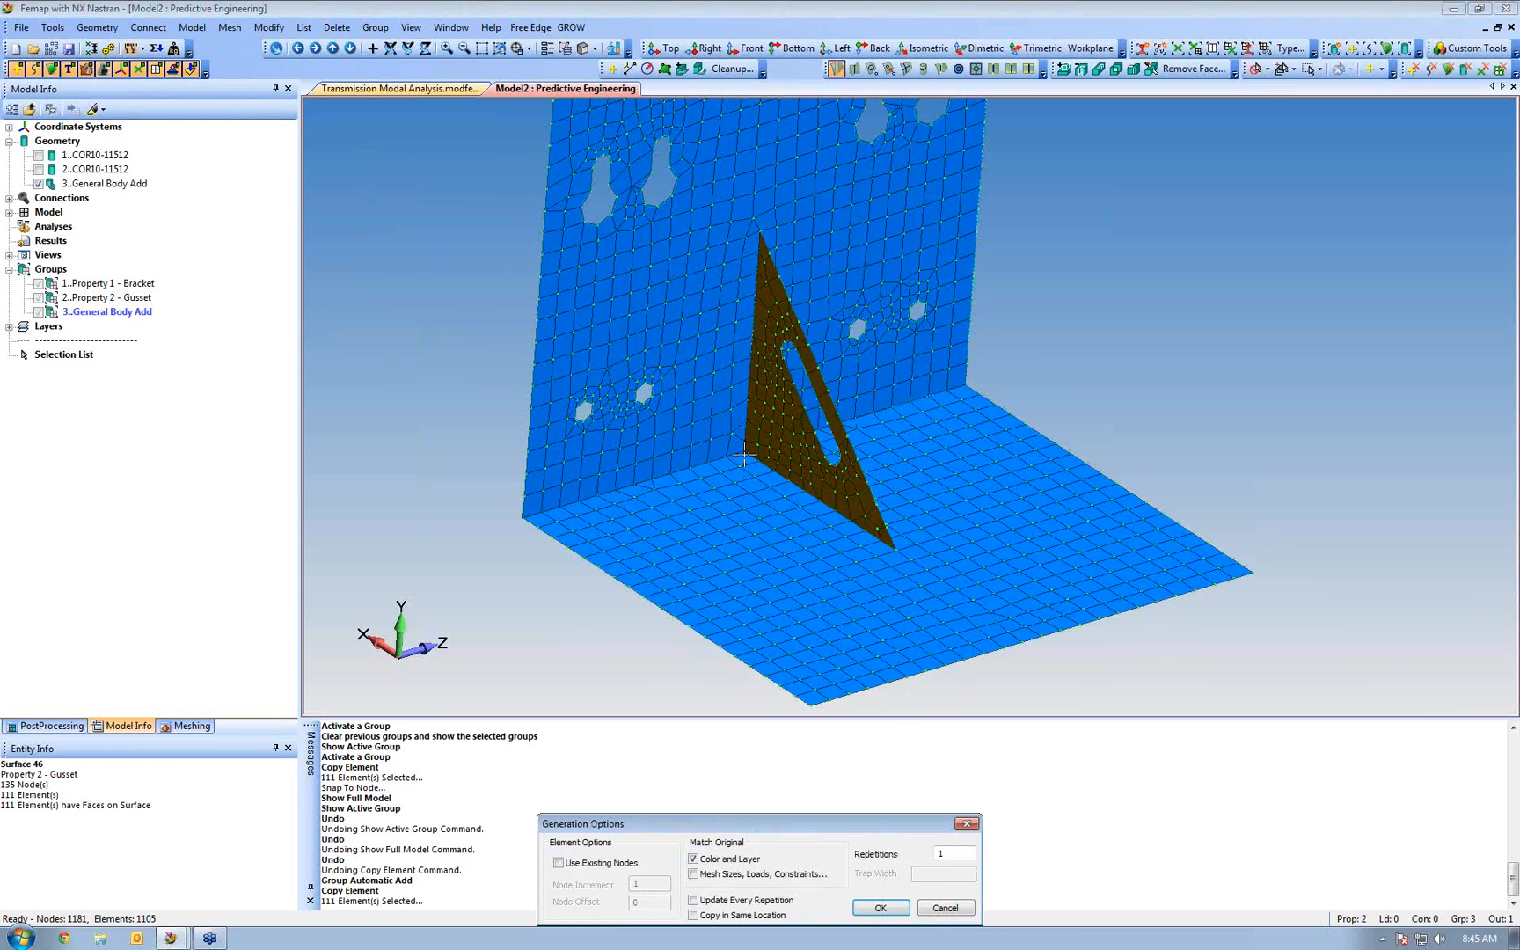
left_click(880, 908)
right_click(757, 431)
left_click(810, 586)
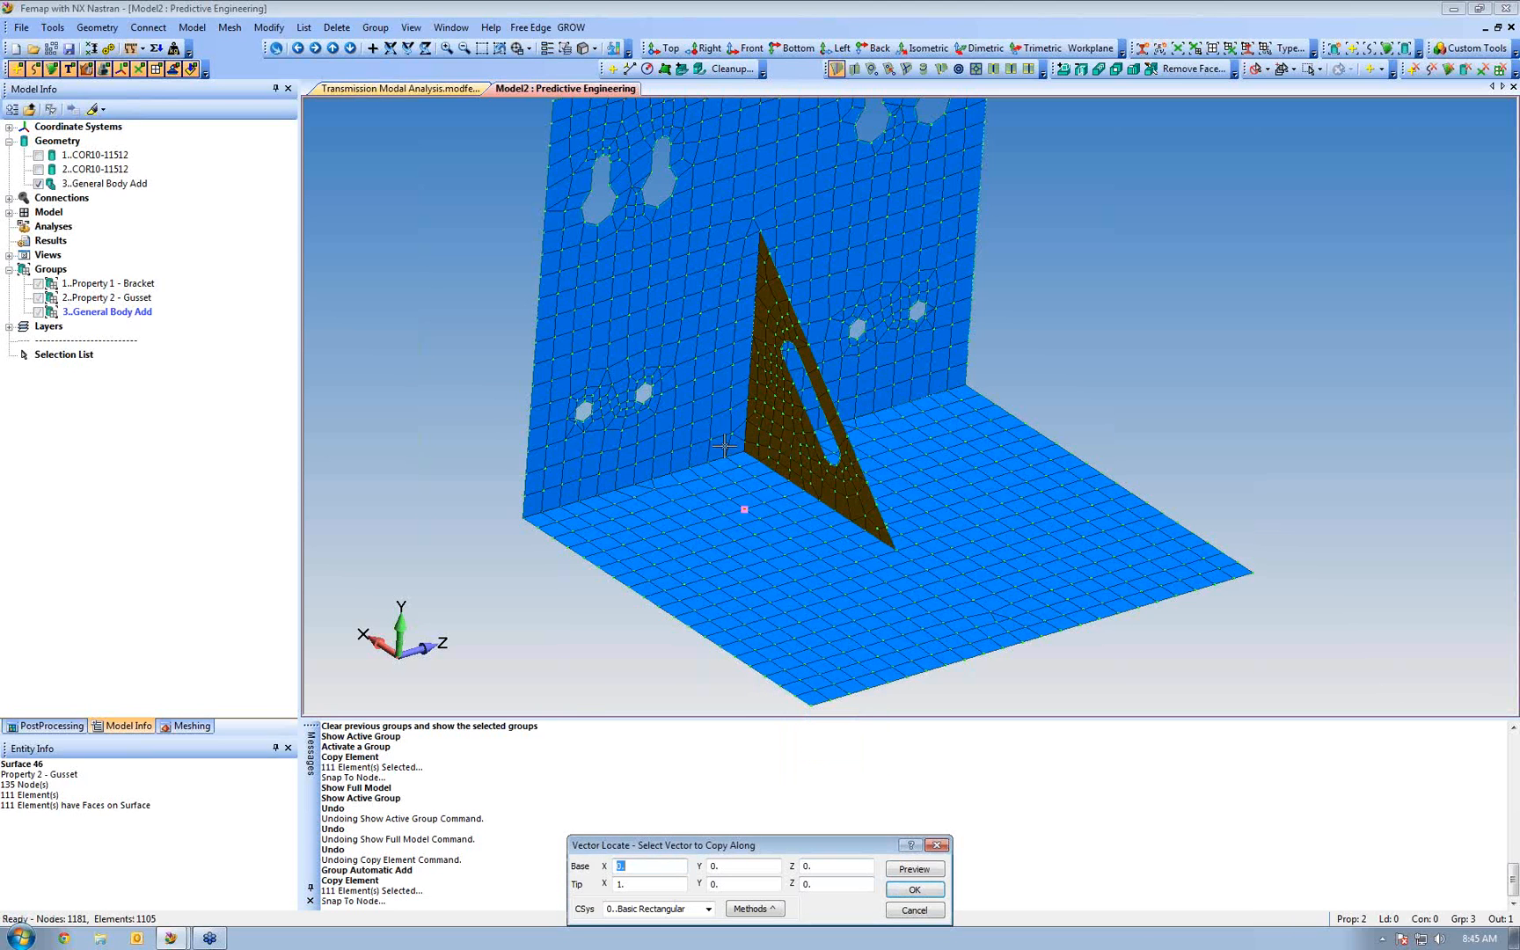
left_click(742, 454)
left_click(962, 380)
middle_click_drag(855, 514, 808, 394)
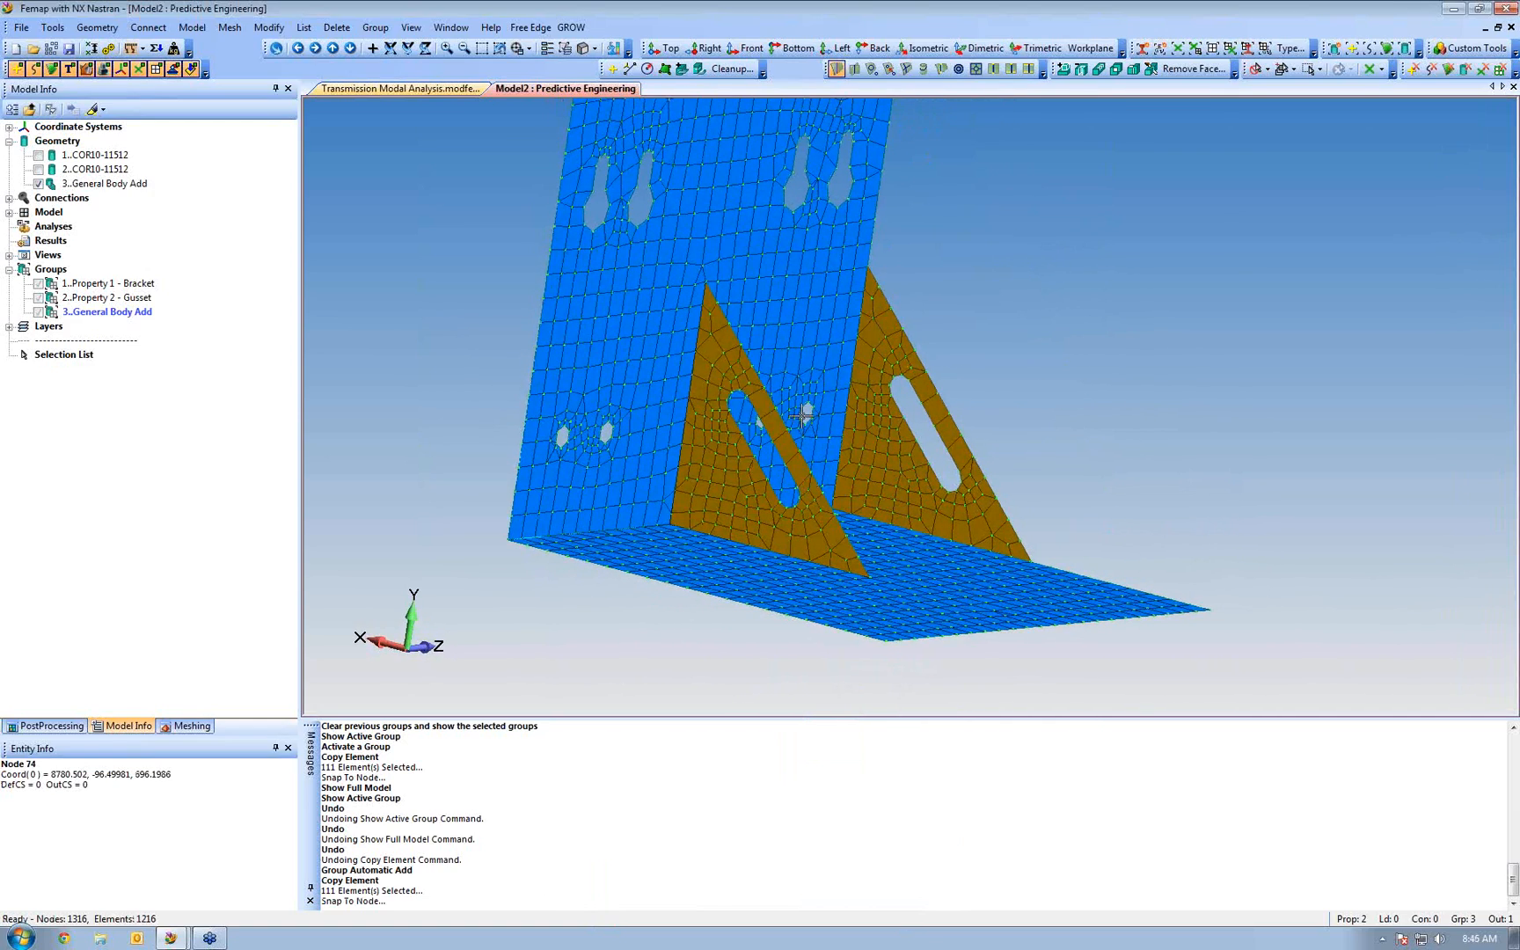
middle_click_drag(994, 481, 793, 438)
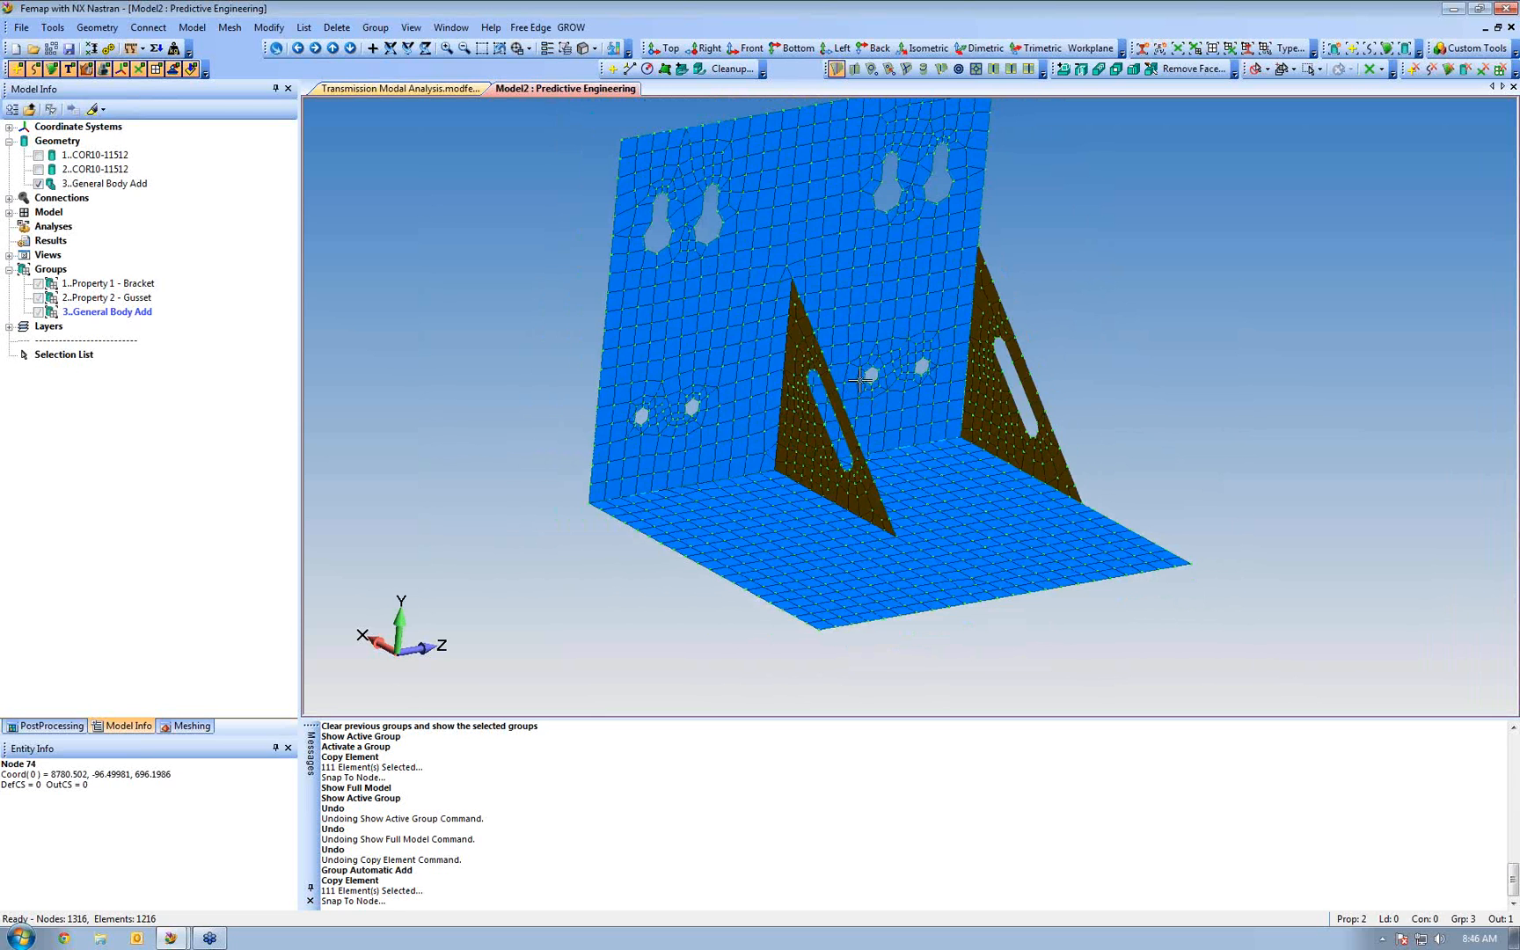
middle_click_drag(768, 456, 814, 420)
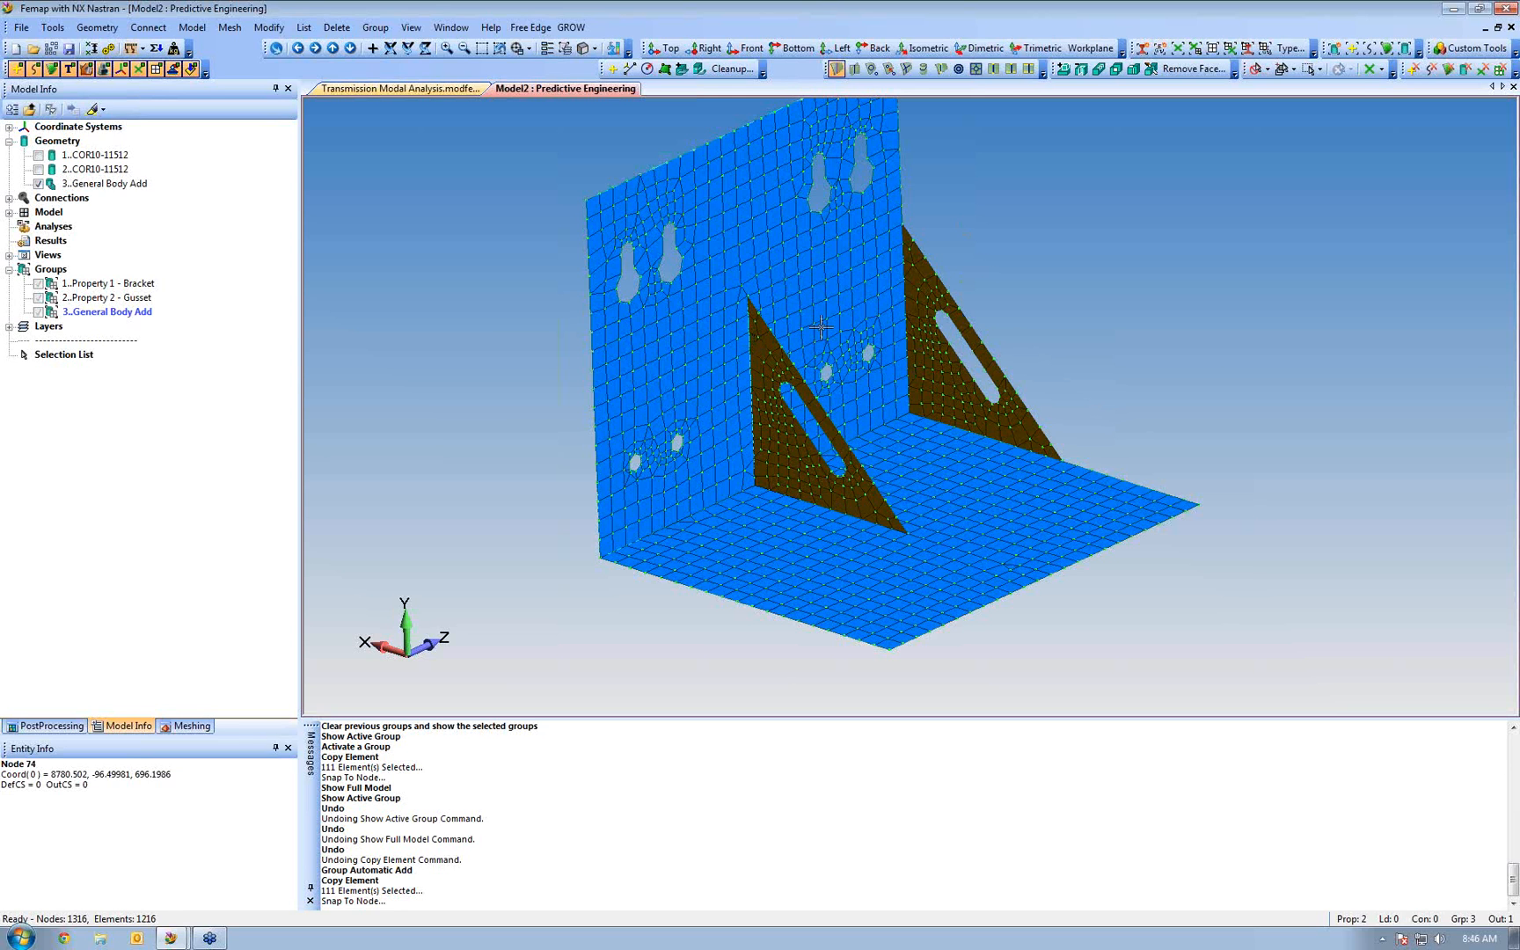
middle_click_drag(606, 469, 397, 427)
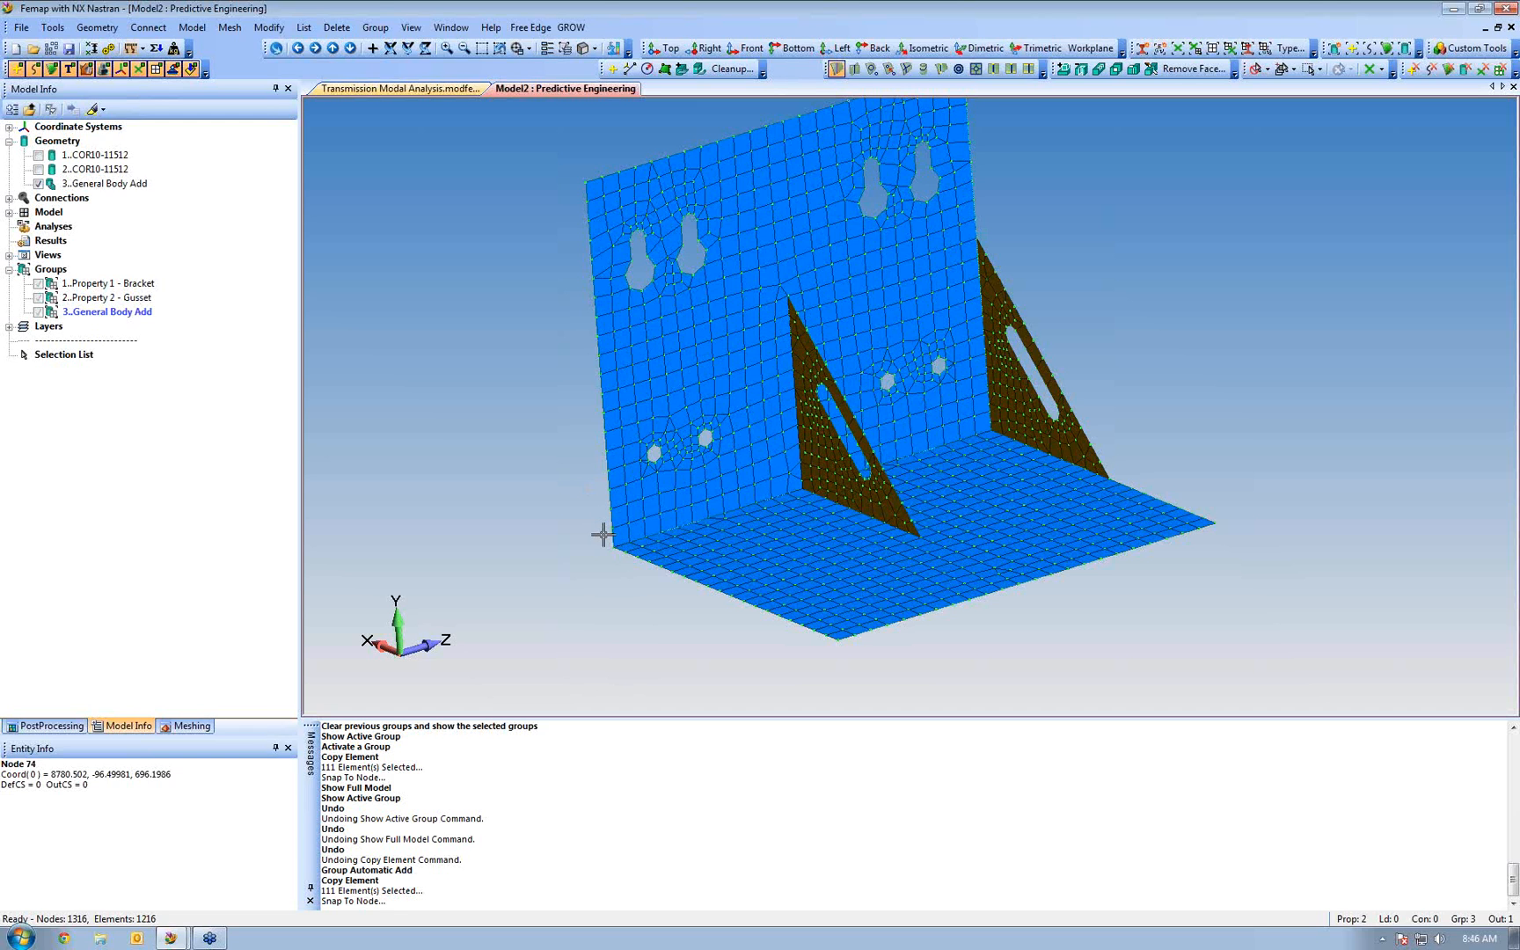
mouse_move(776, 468)
middle_mouse_down()
mouse_move(742, 449)
mouse_move(507, 443)
mouse_move(769, 444)
middle_mouse_up()
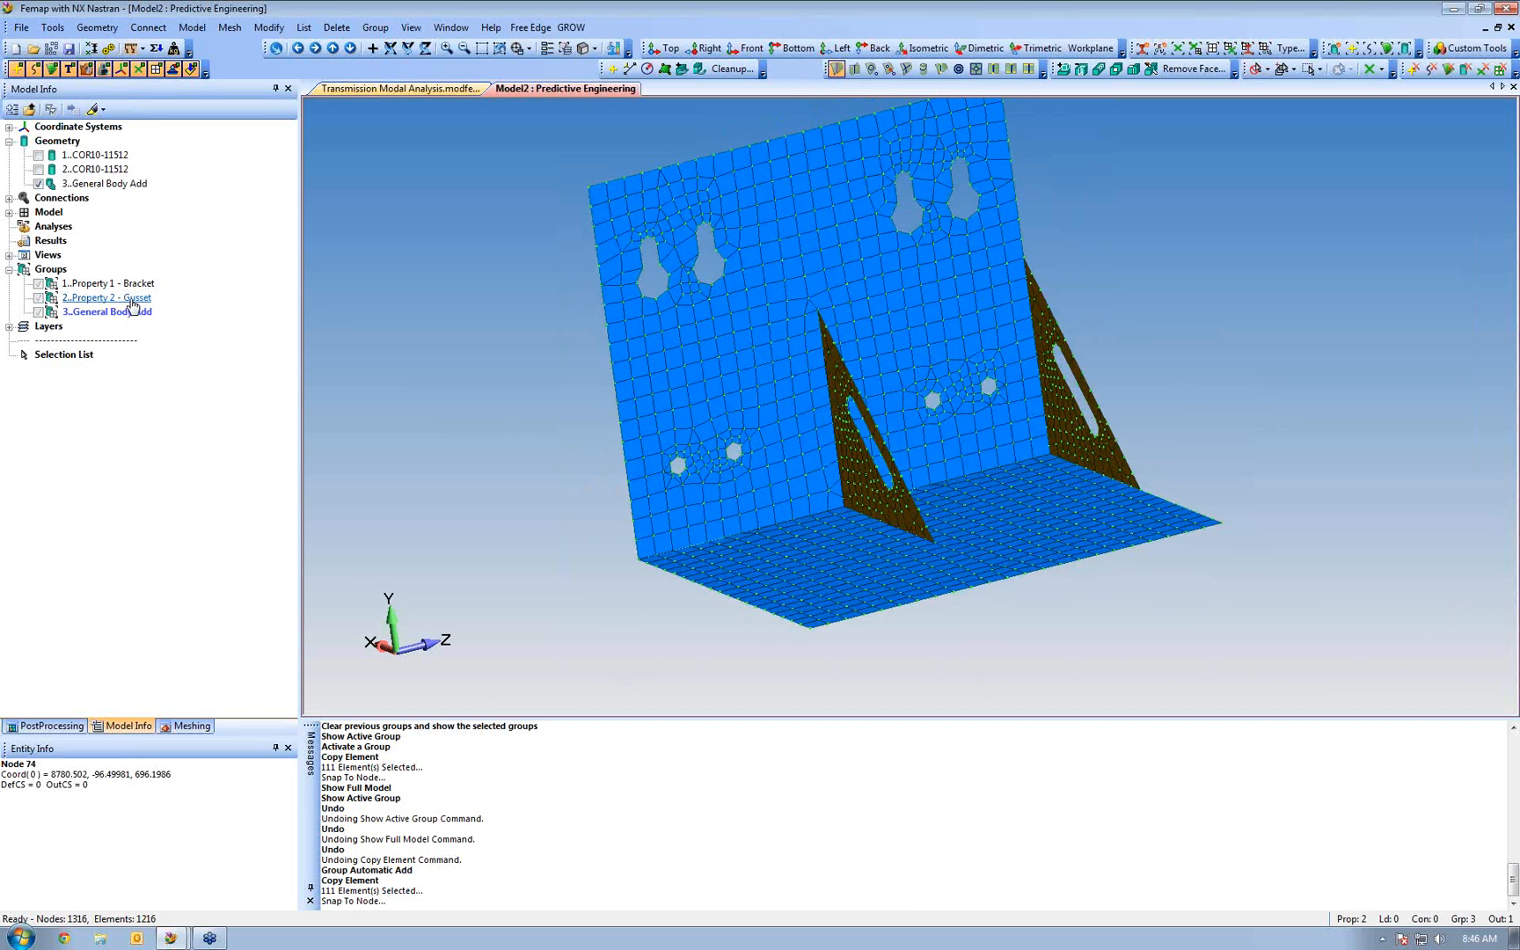
Turn on Automatic Add for the Property 2 - Gusset group and activate the General Body Add group
right_click(121, 299)
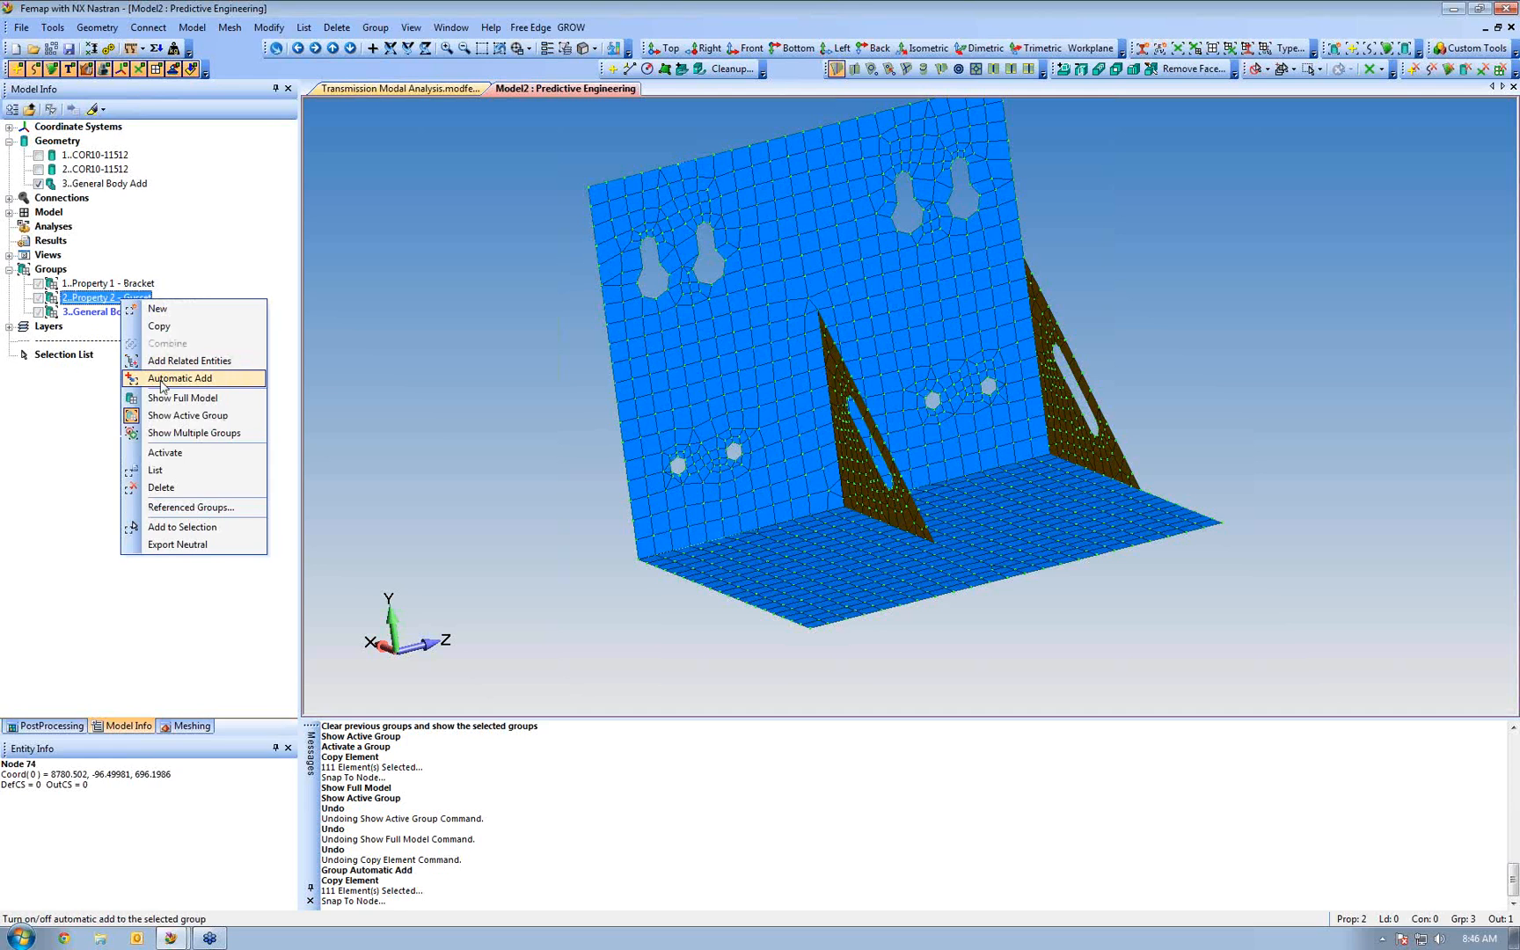
left_click(163, 378)
right_click(129, 302)
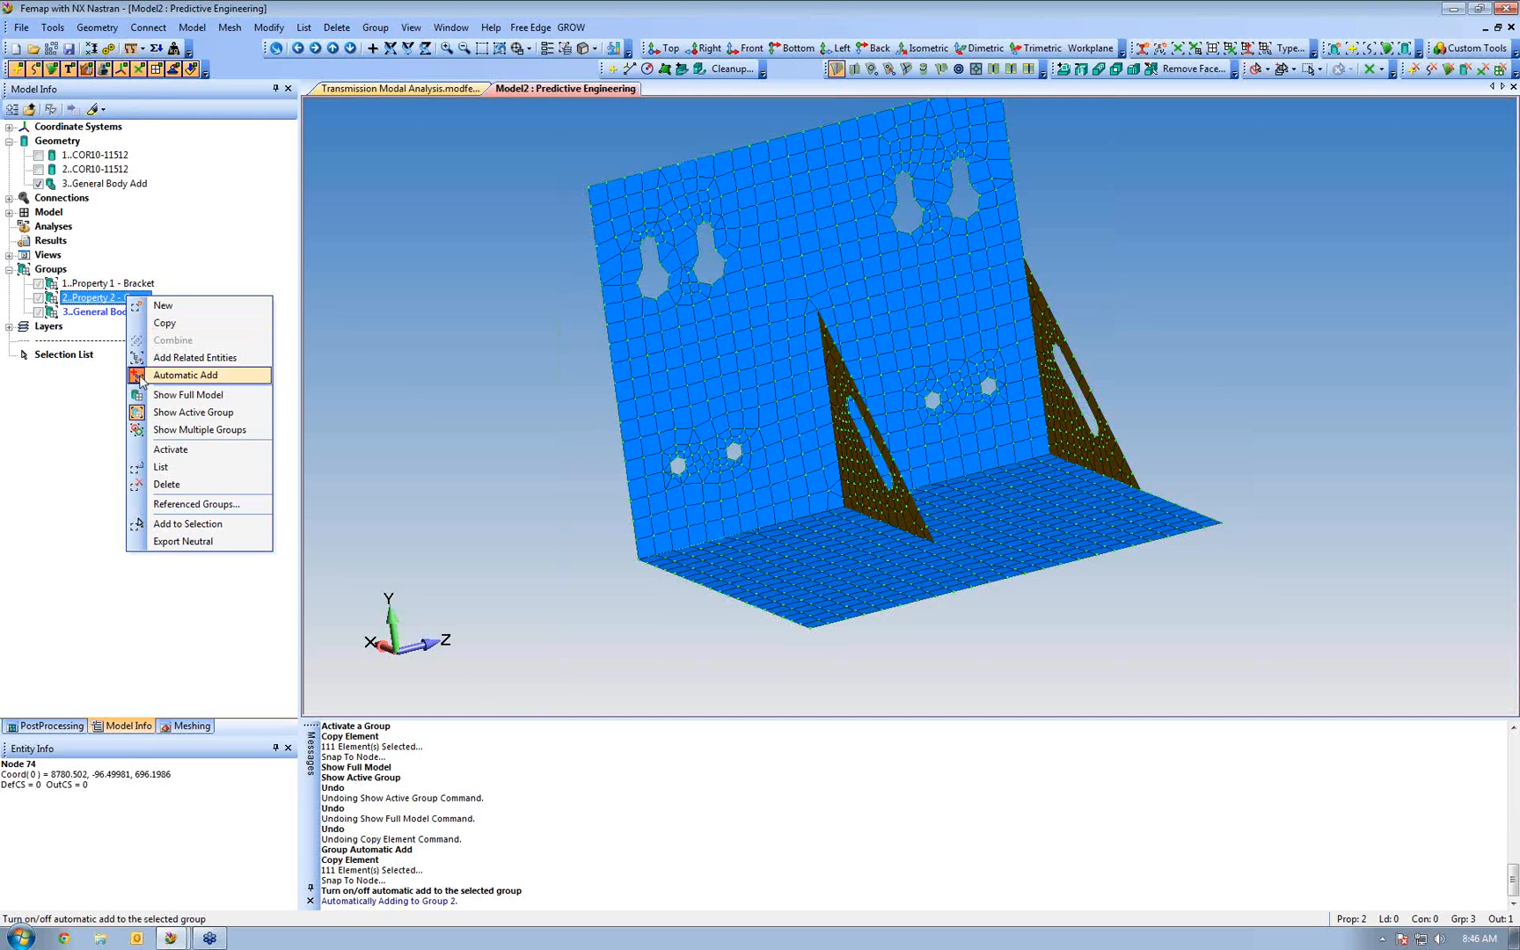
left_click(93, 301)
double_click(112, 314)
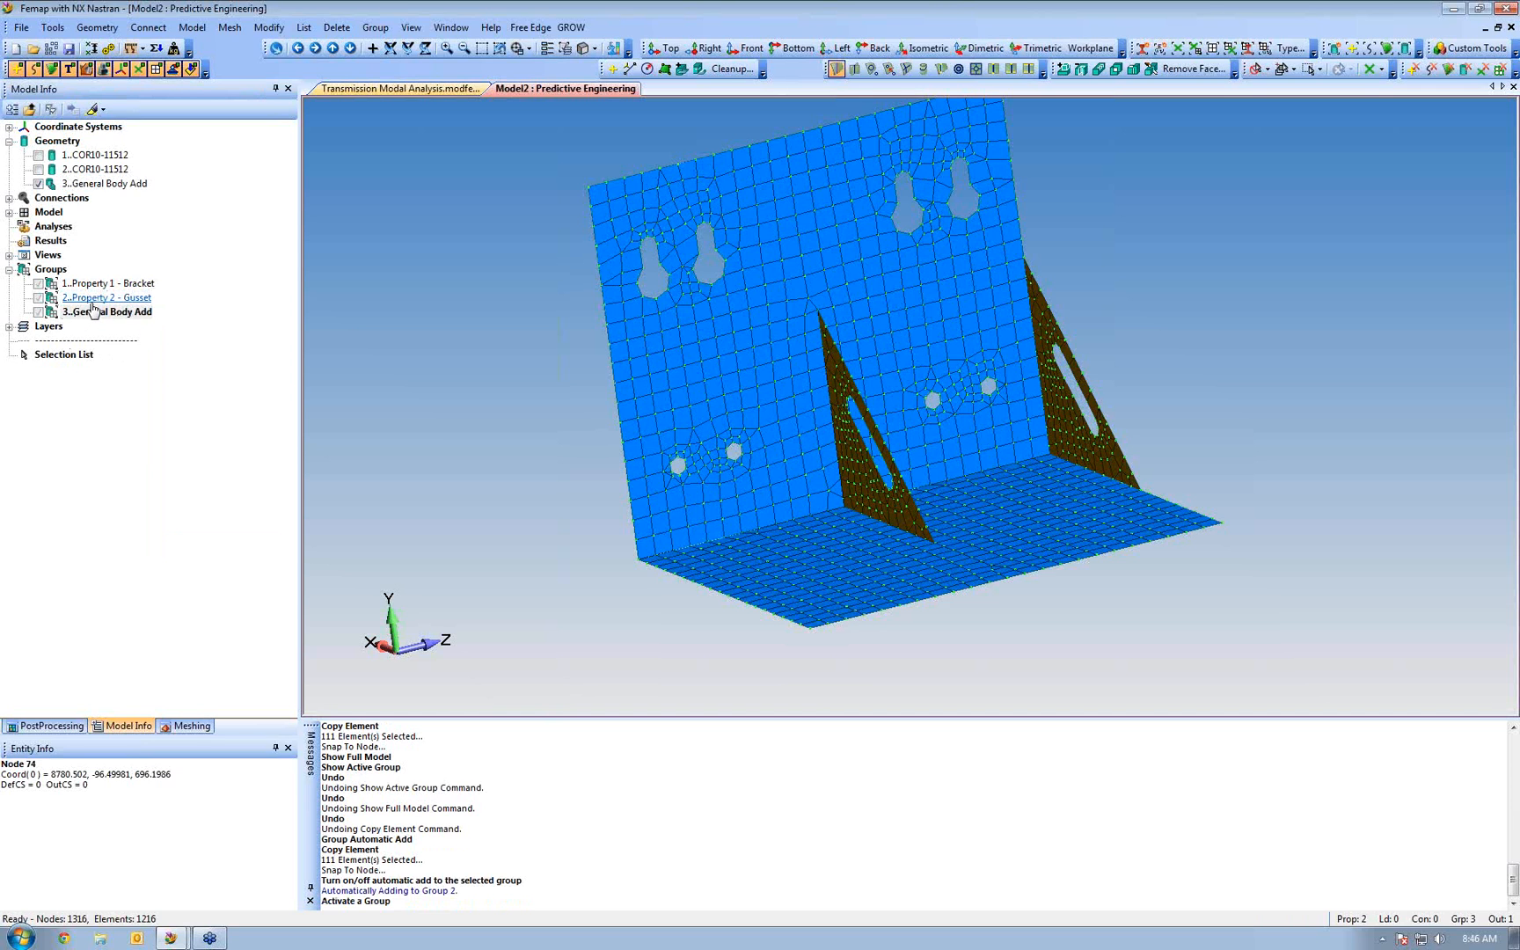
Copy the middle gusset's elements once, reusing the previous selection, from its inner base corner node to the opposite end of the bend line
left_click(189, 31)
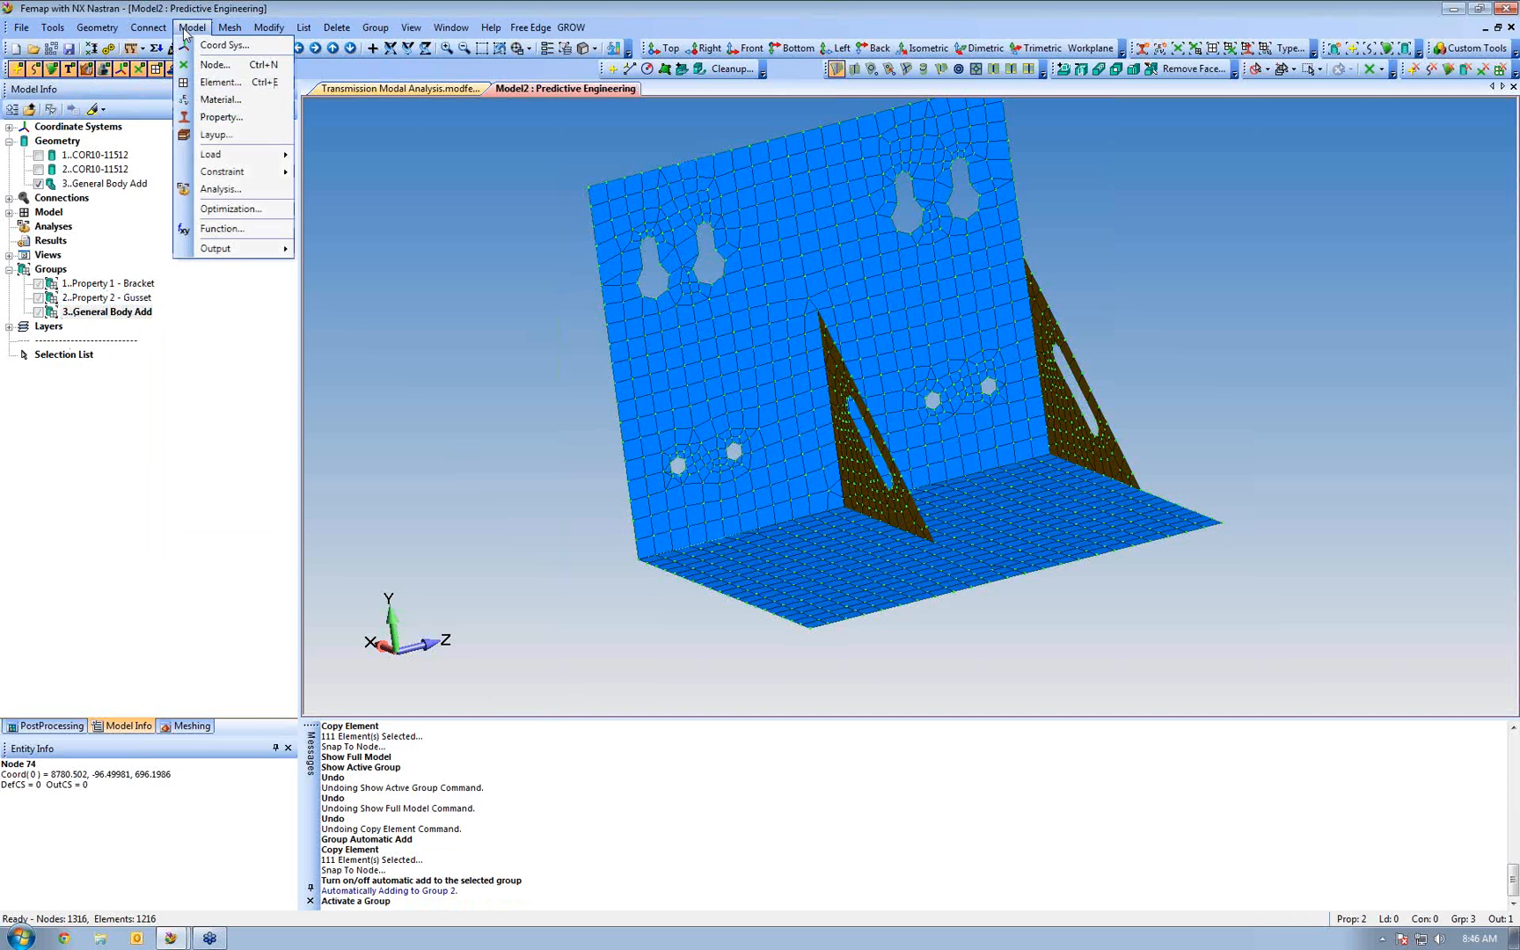
mouse_move(225, 33)
mouse_move(271, 230)
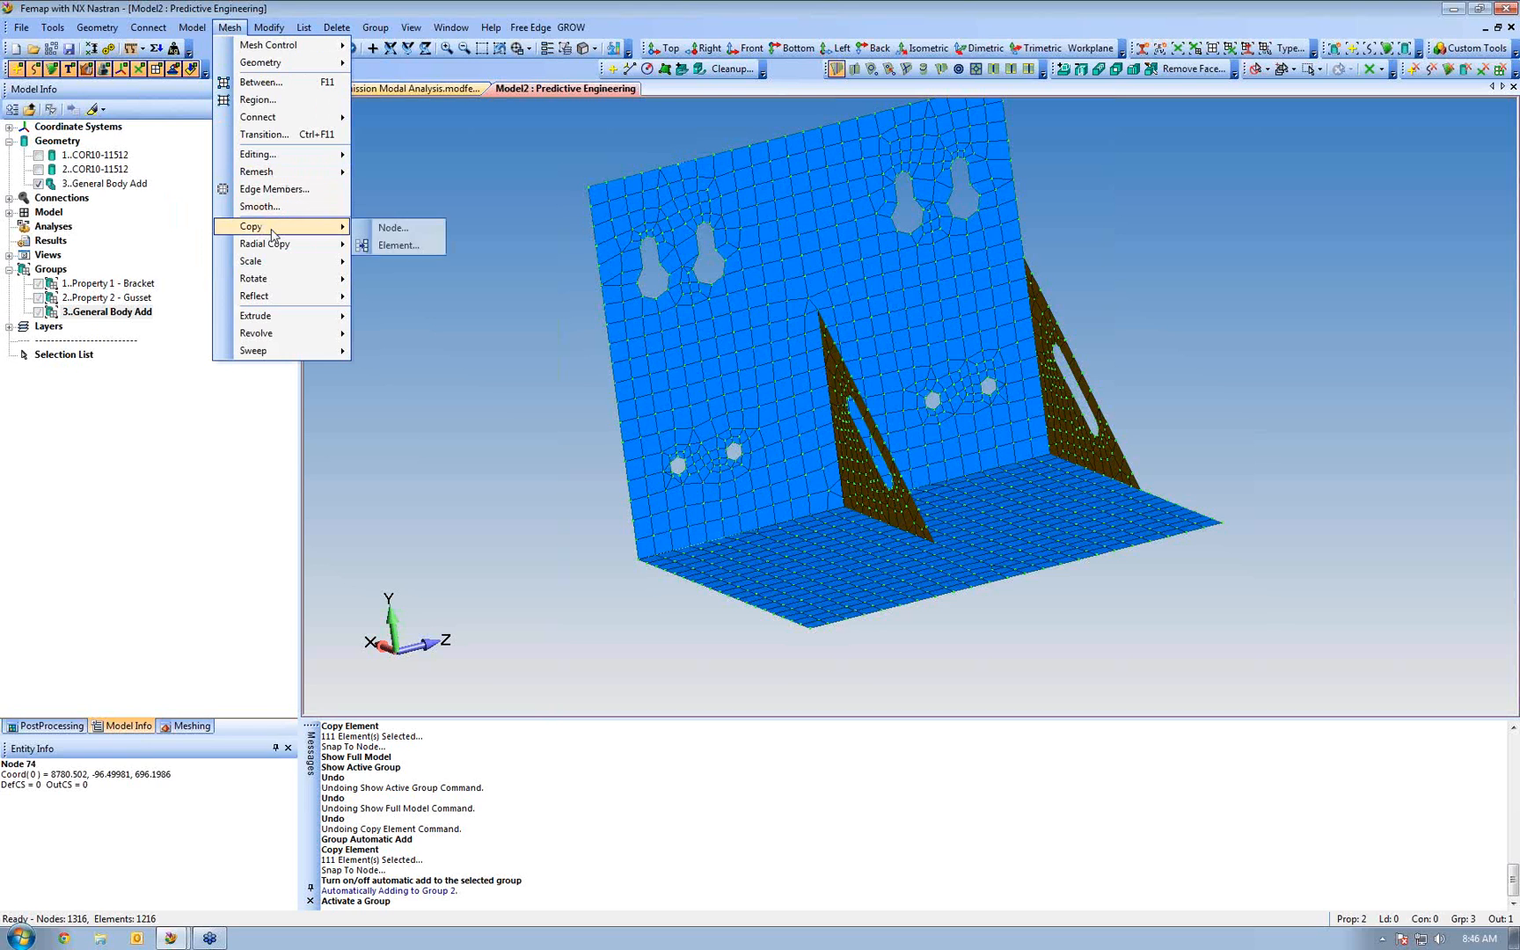
left_click(412, 248)
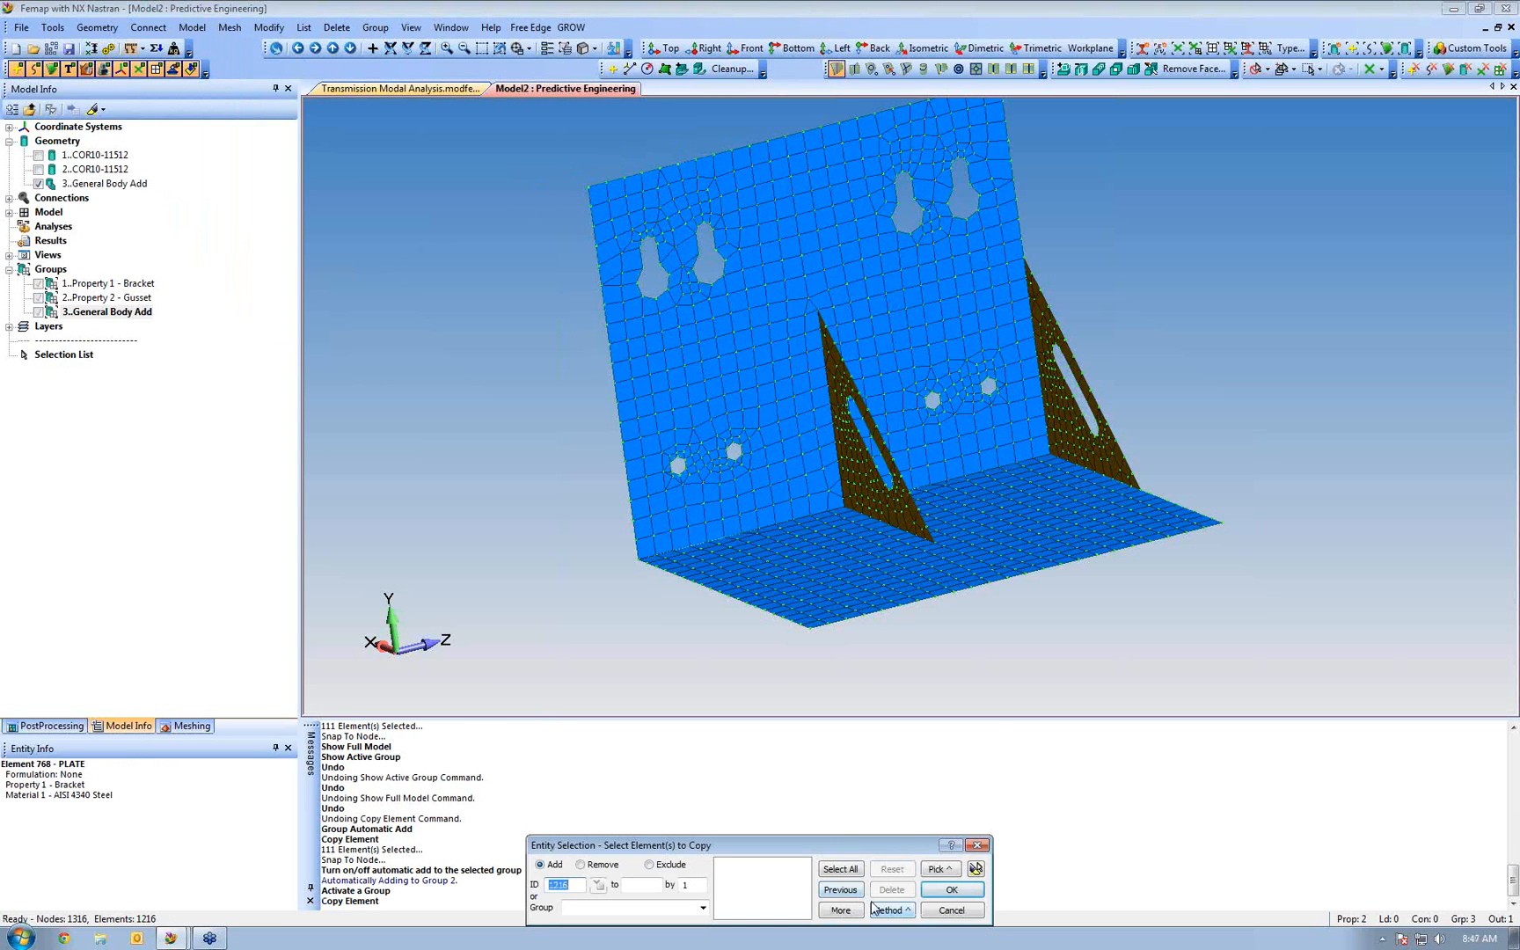
left_click(976, 869)
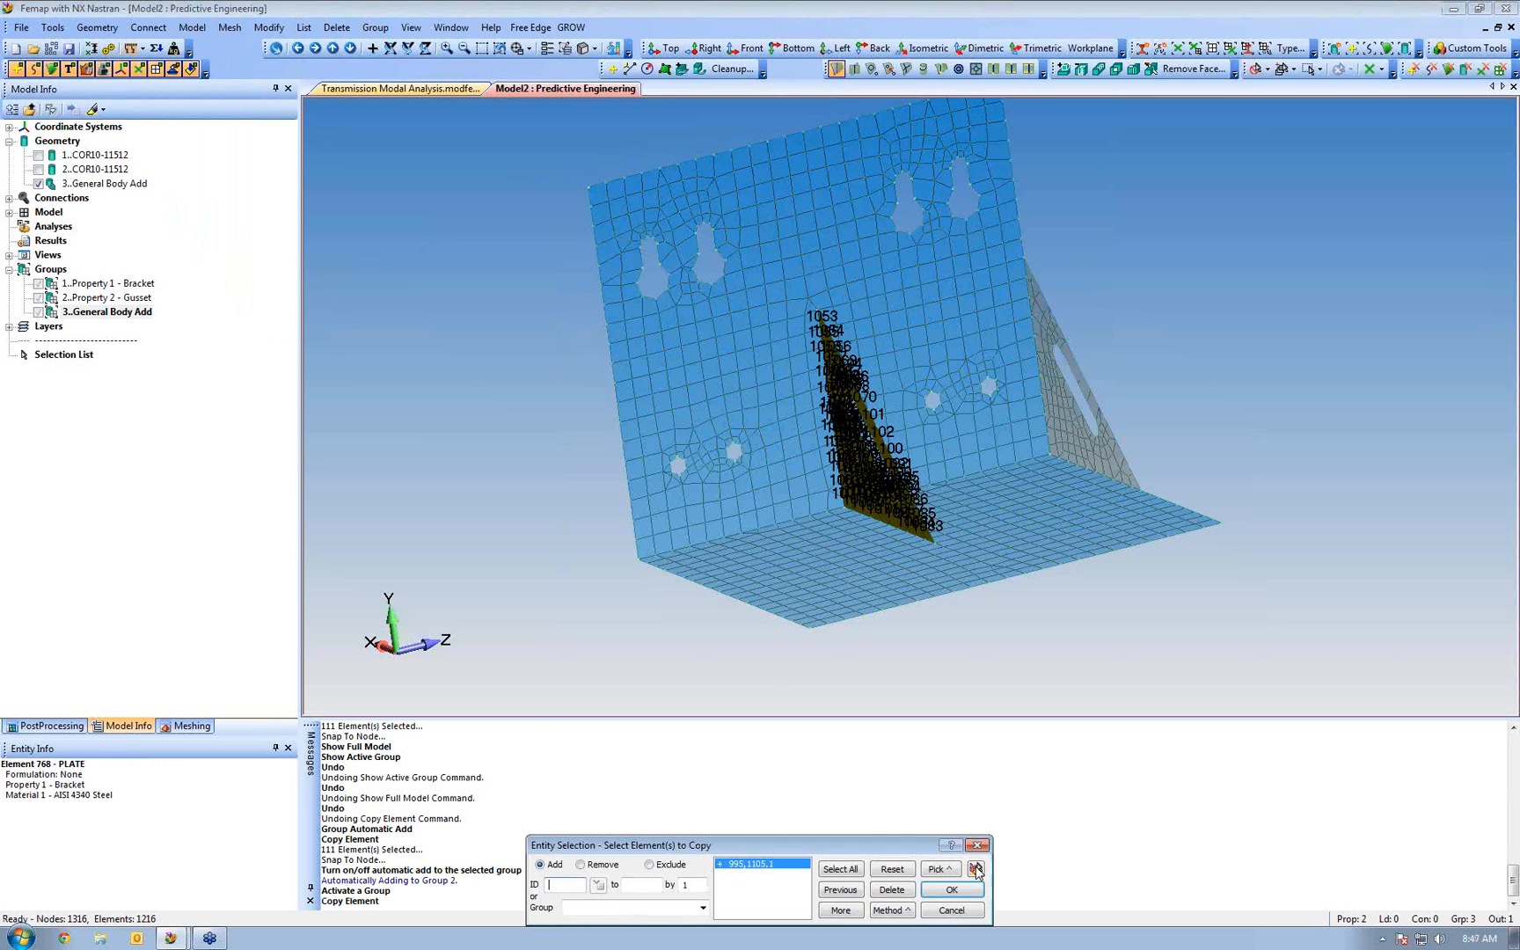
left_click(952, 890)
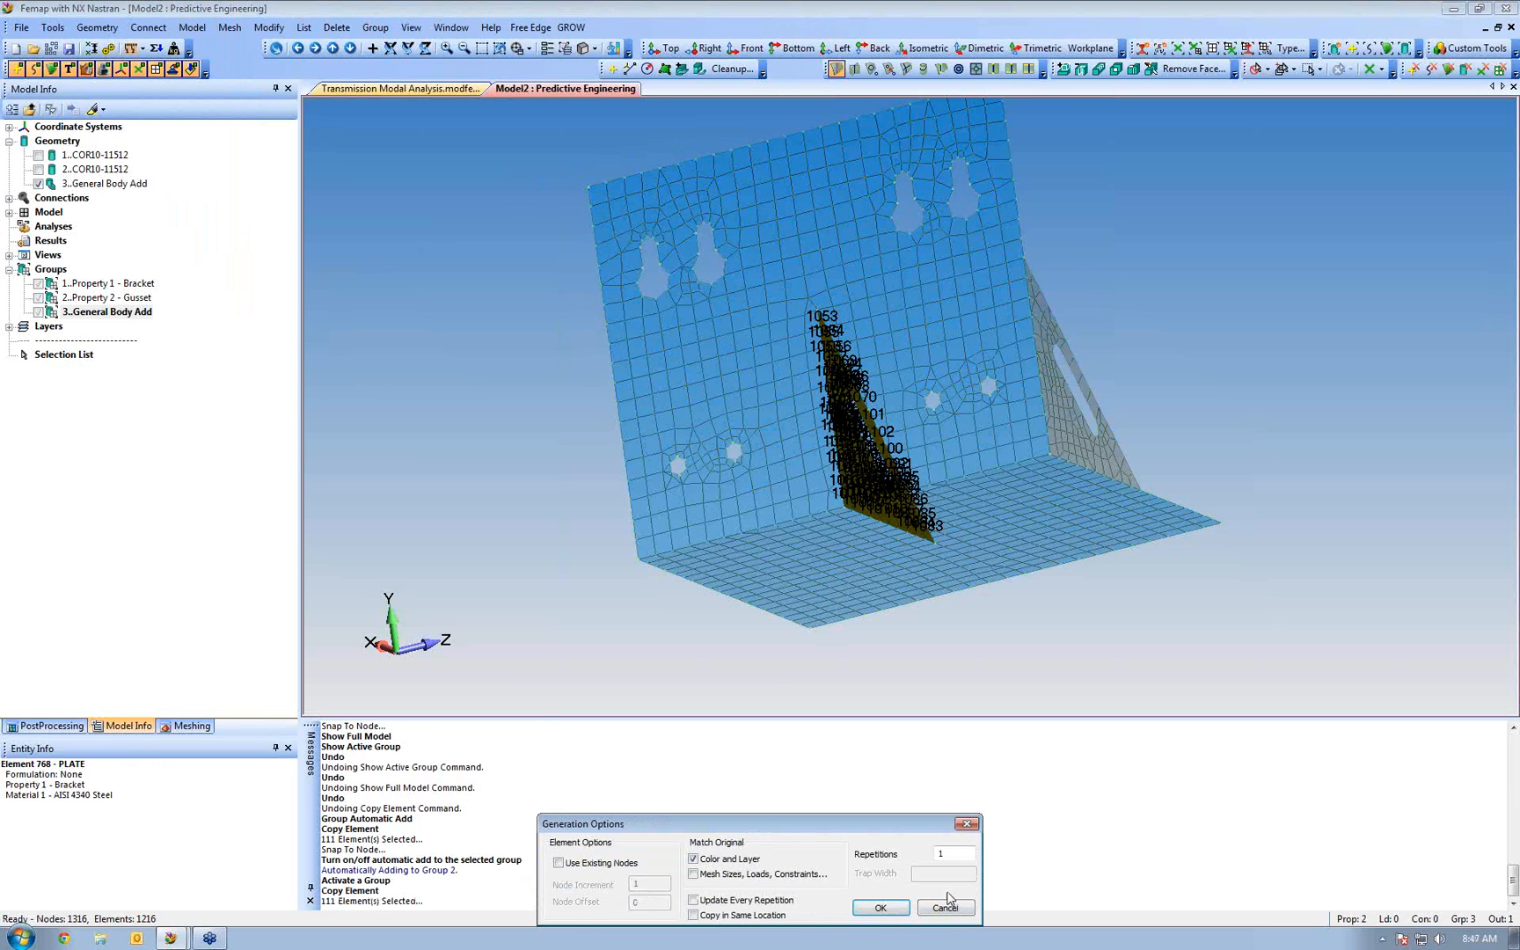
left_click(881, 908)
scroll(816, 602, "up", 3)
left_click(808, 548)
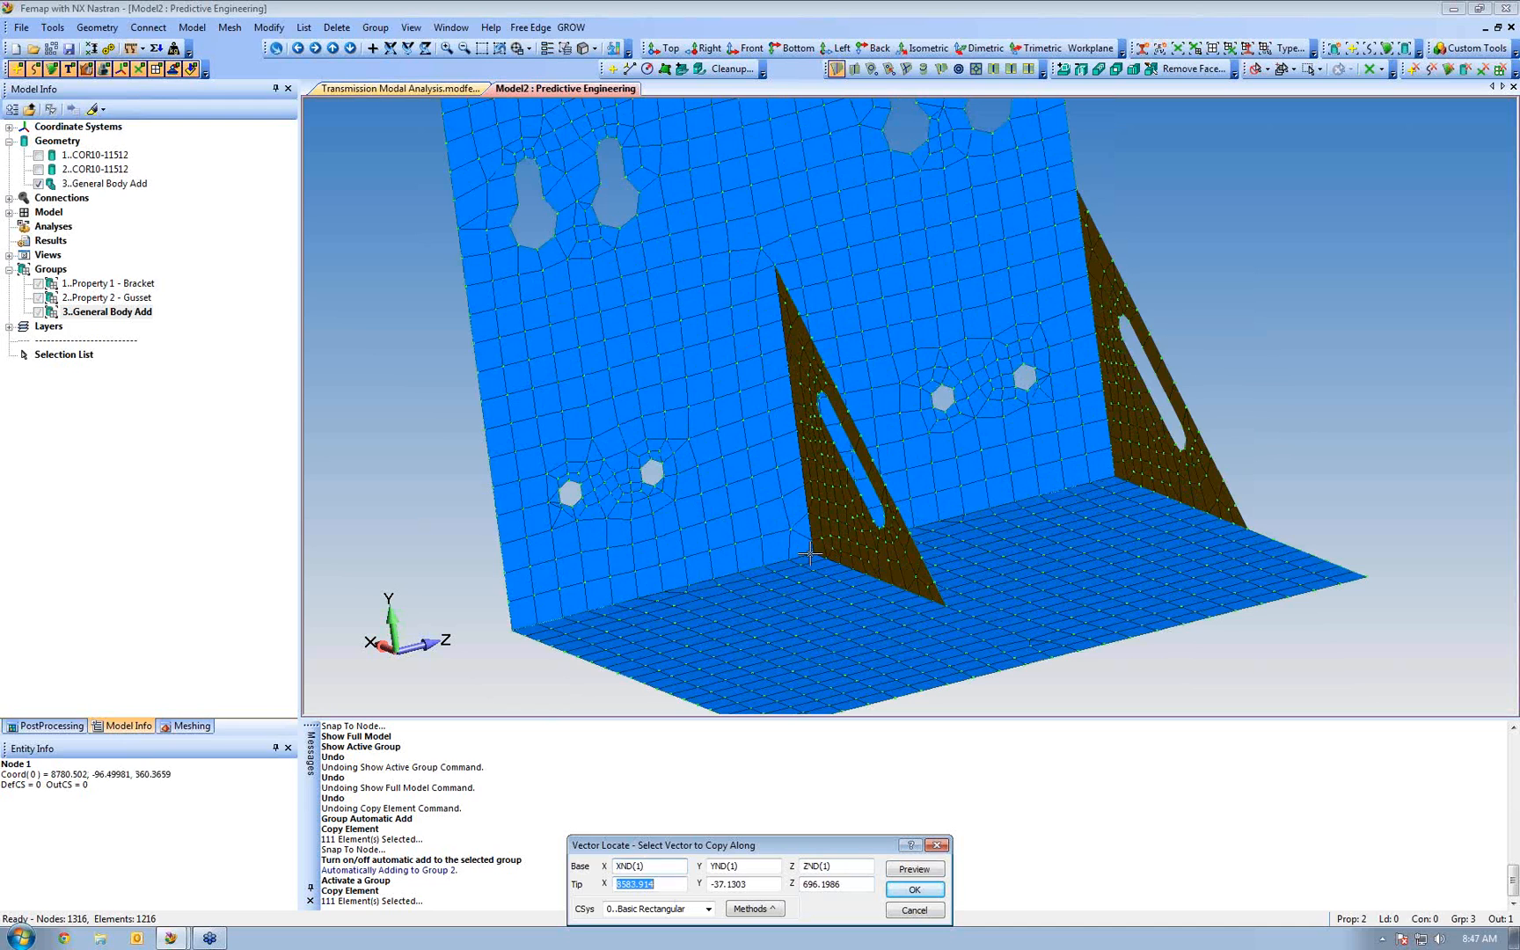
left_click(514, 630)
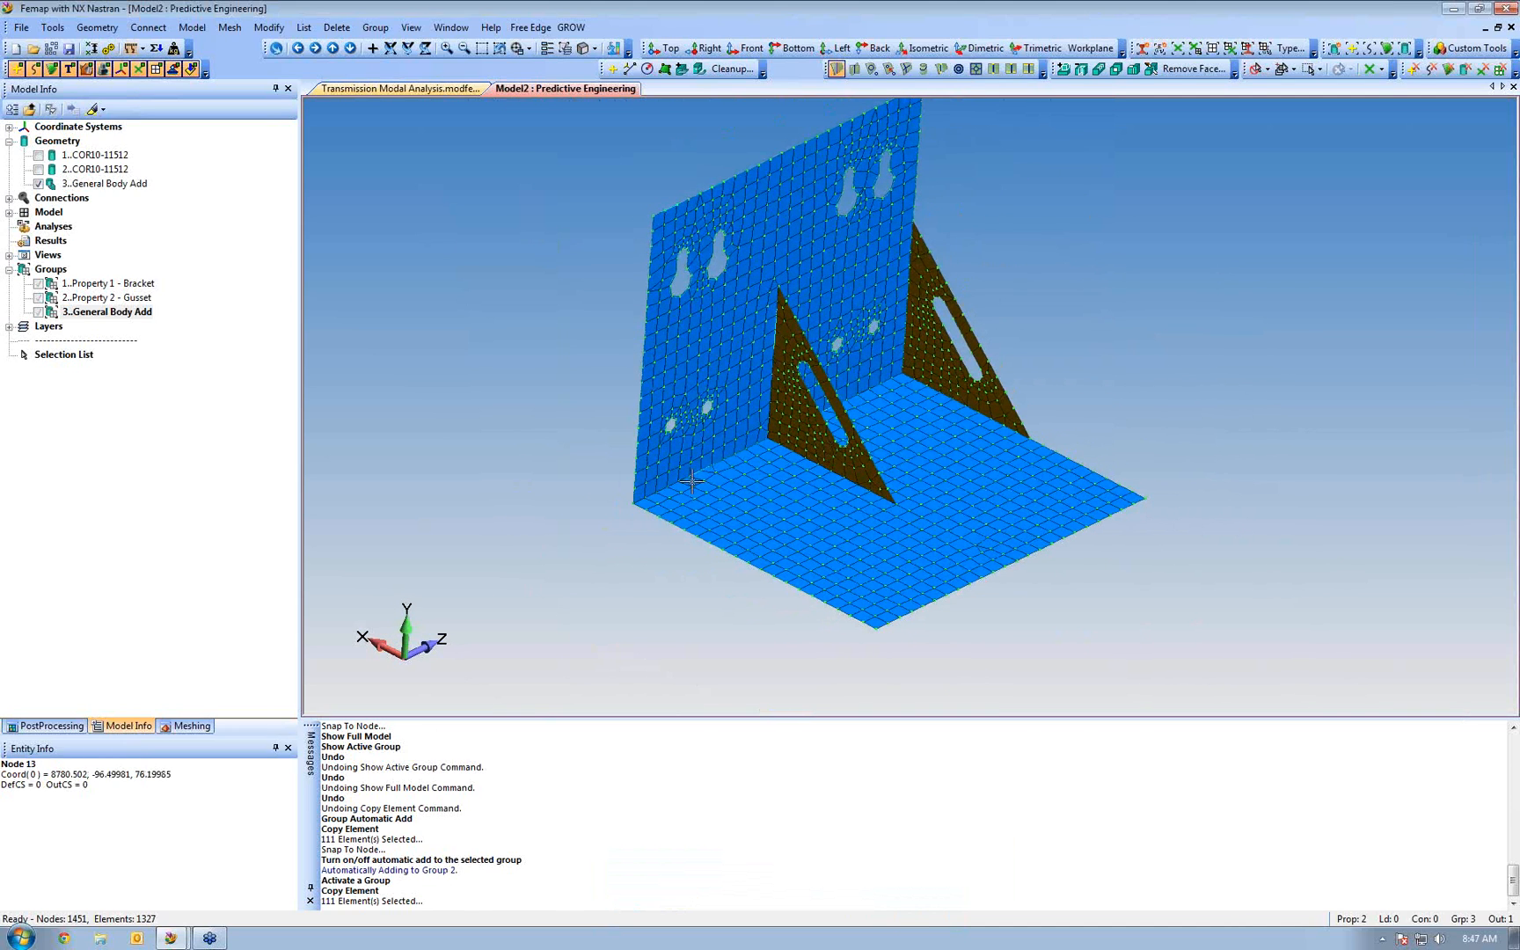
Activate the Property 2 - Gusset group and check which gusset elements it contains
double_click(92, 301)
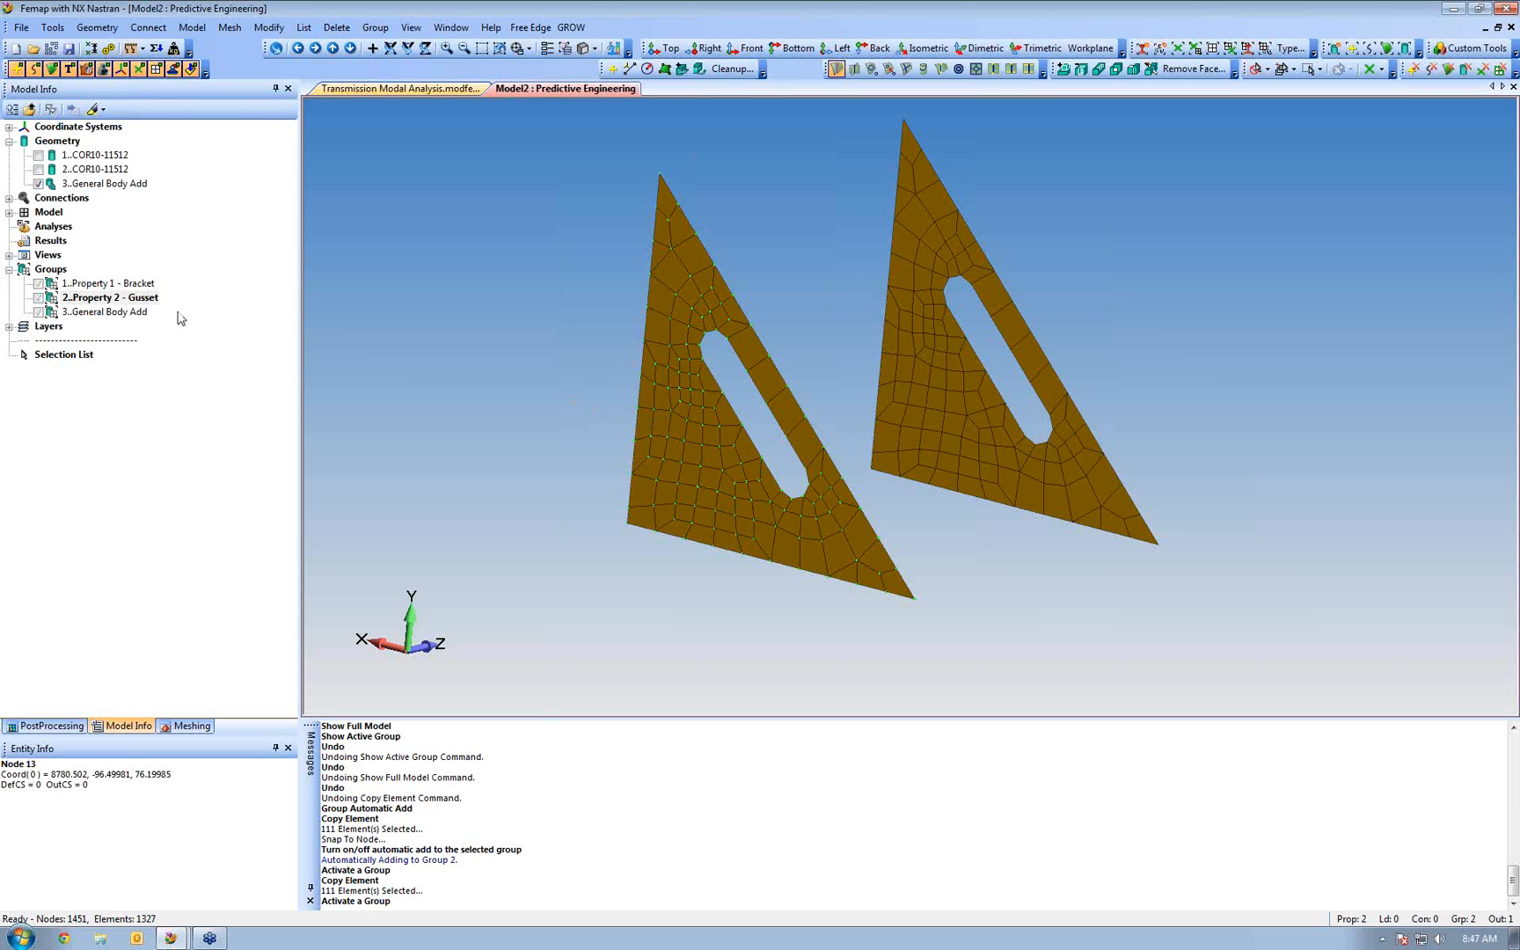
mouse_move(749, 462)
middle_mouse_down()
mouse_move(719, 455)
mouse_move(737, 466)
middle_mouse_up()
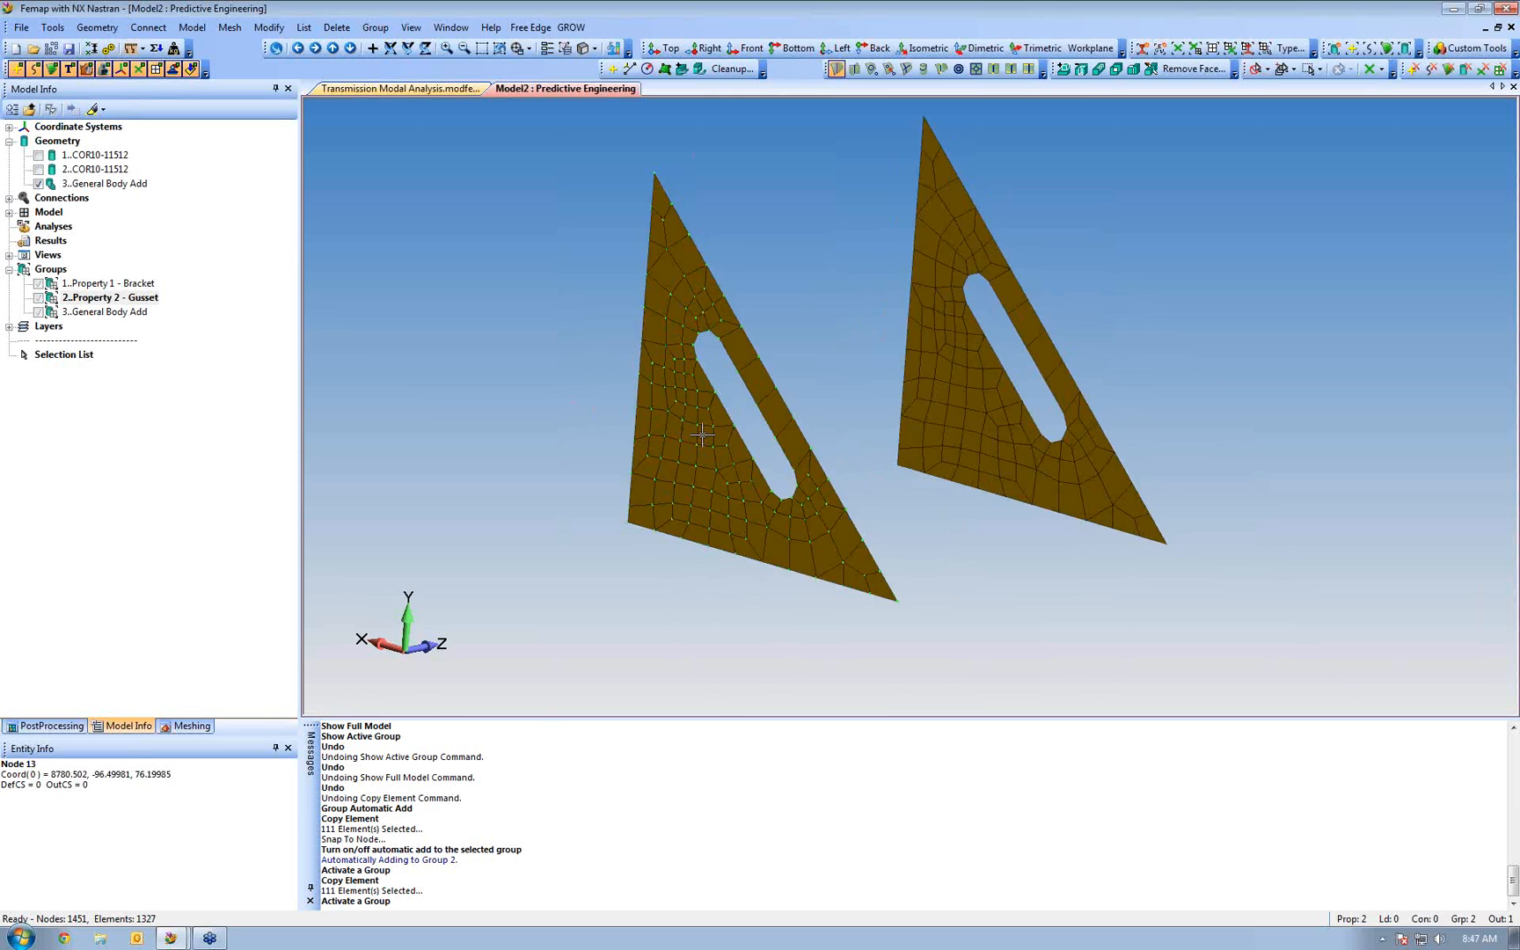
scroll(709, 370, "down", 3)
middle_click_drag(828, 443, 866, 402)
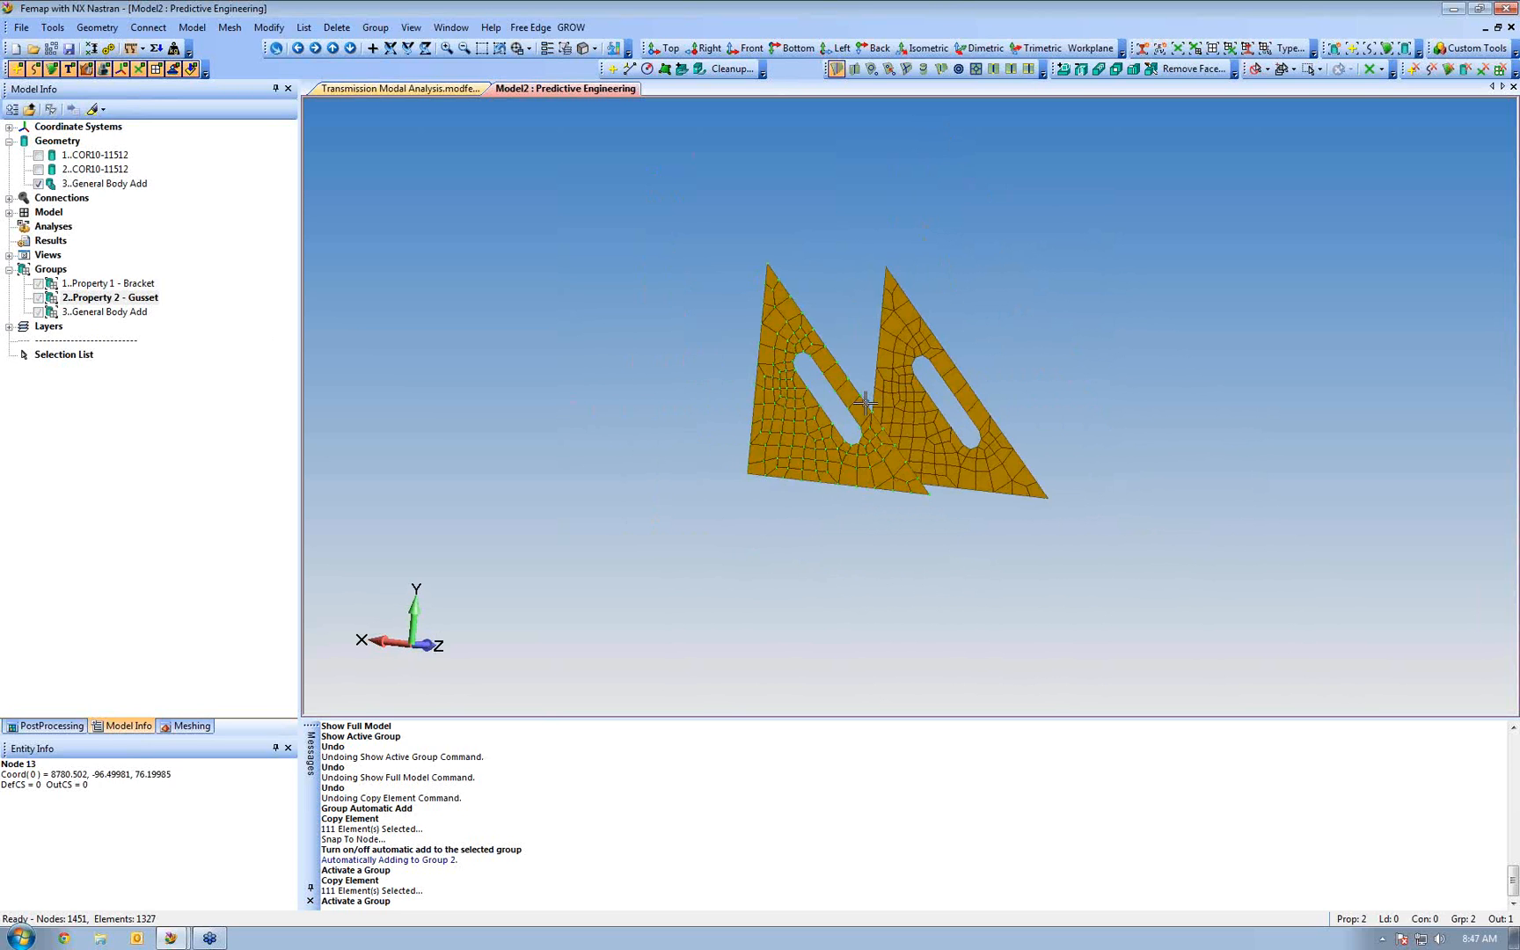
View the Property 2 - Gusset and General Body Add groups together, then return to showing only the active group
right_click(45, 300)
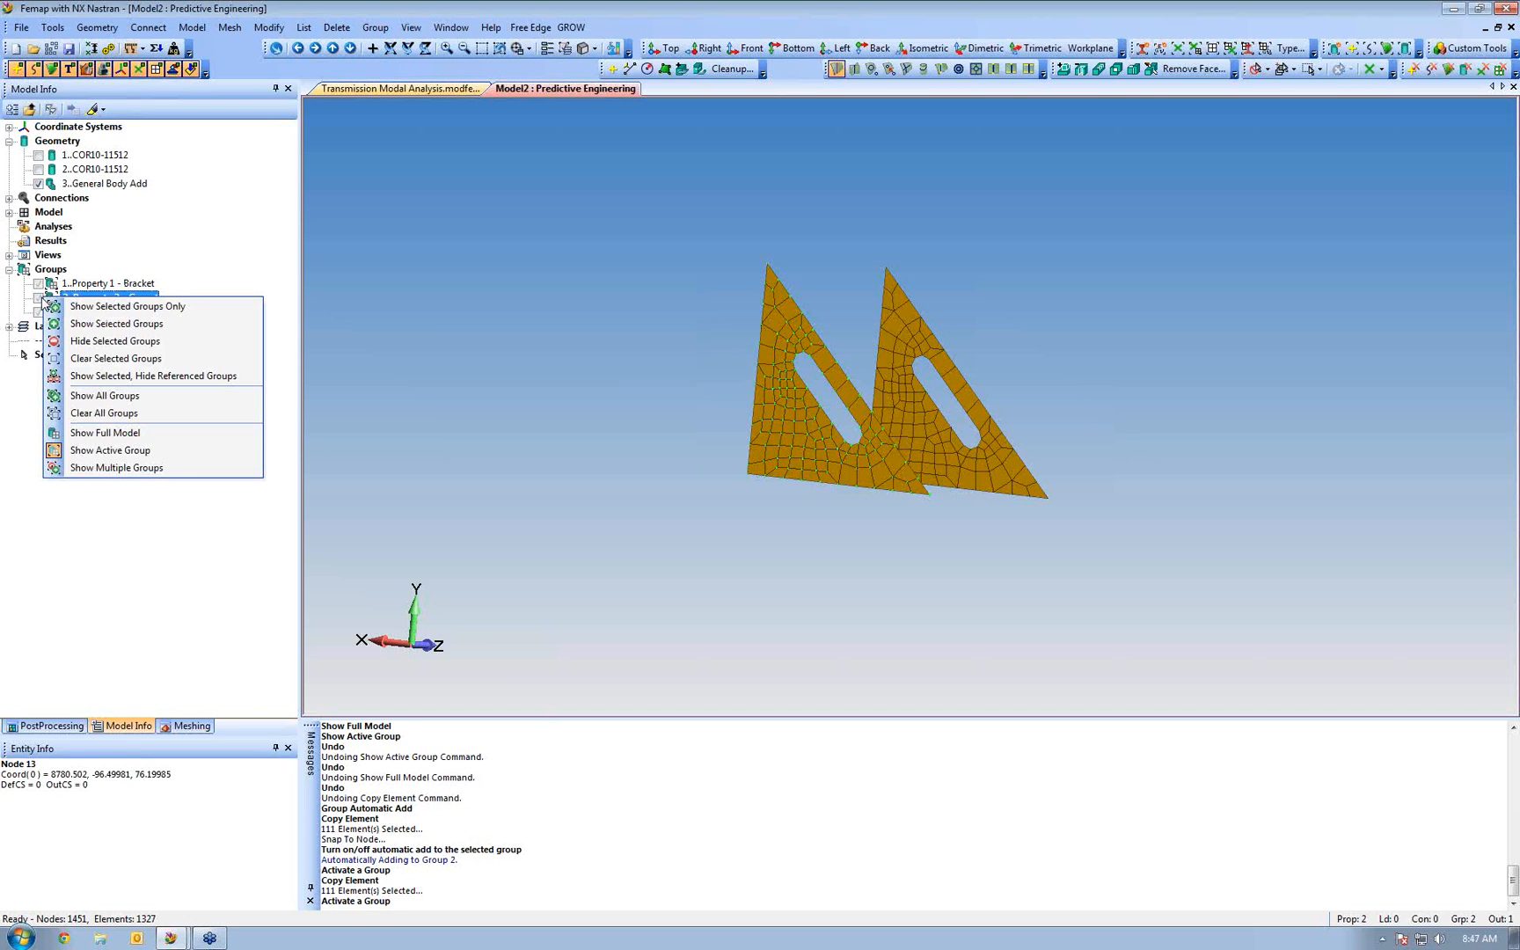
left_click(71, 306)
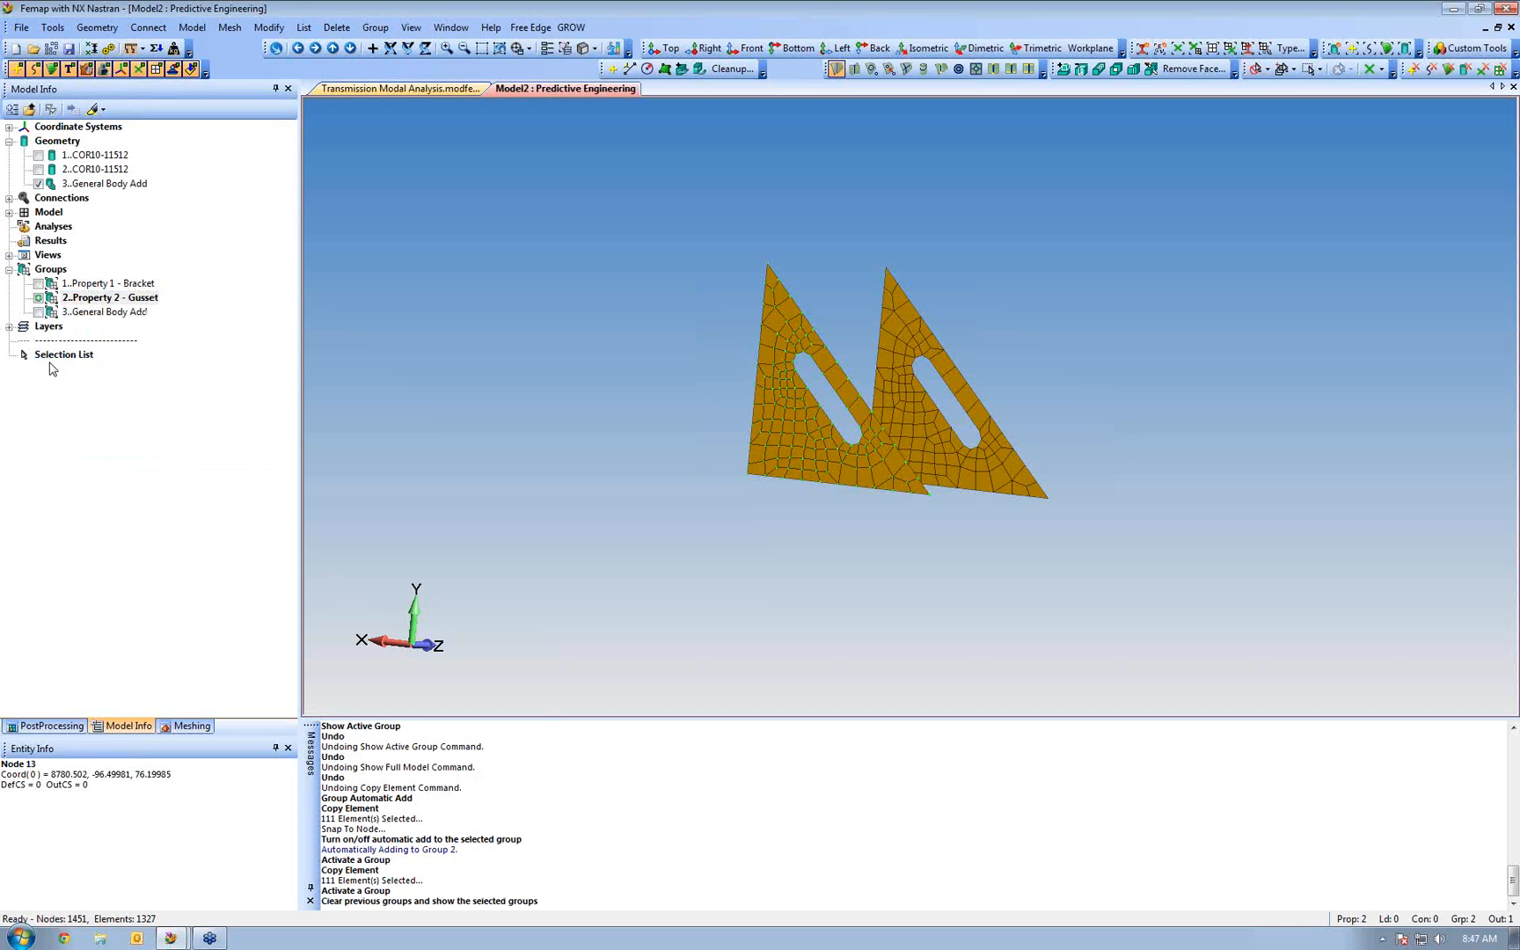
left_click(39, 311)
middle_click_drag(676, 411, 631, 453)
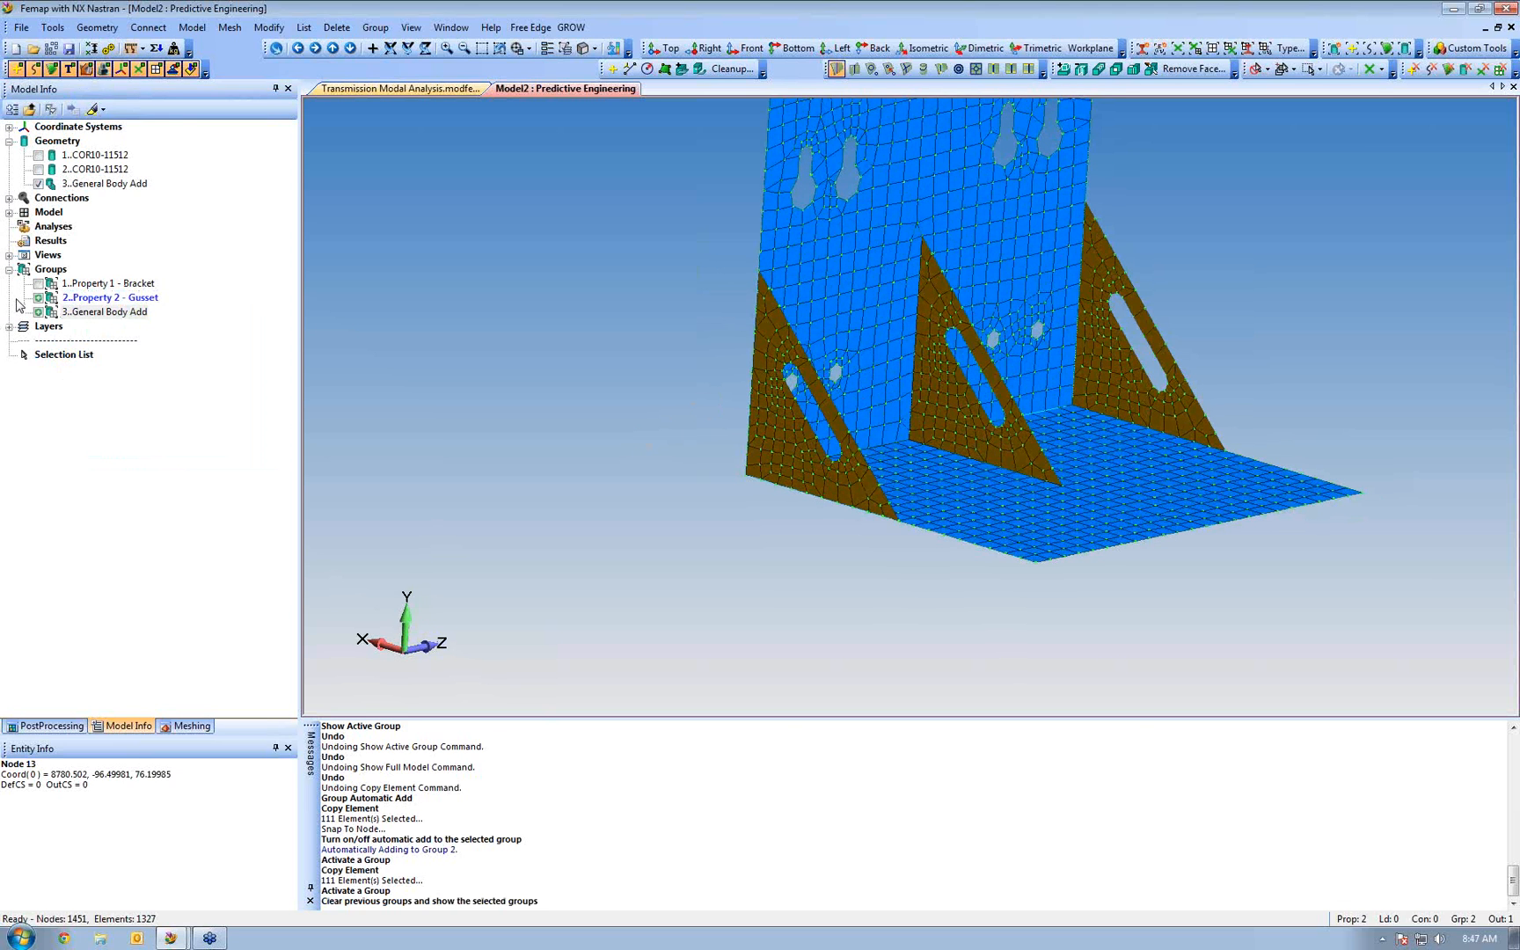
right_click(95, 298)
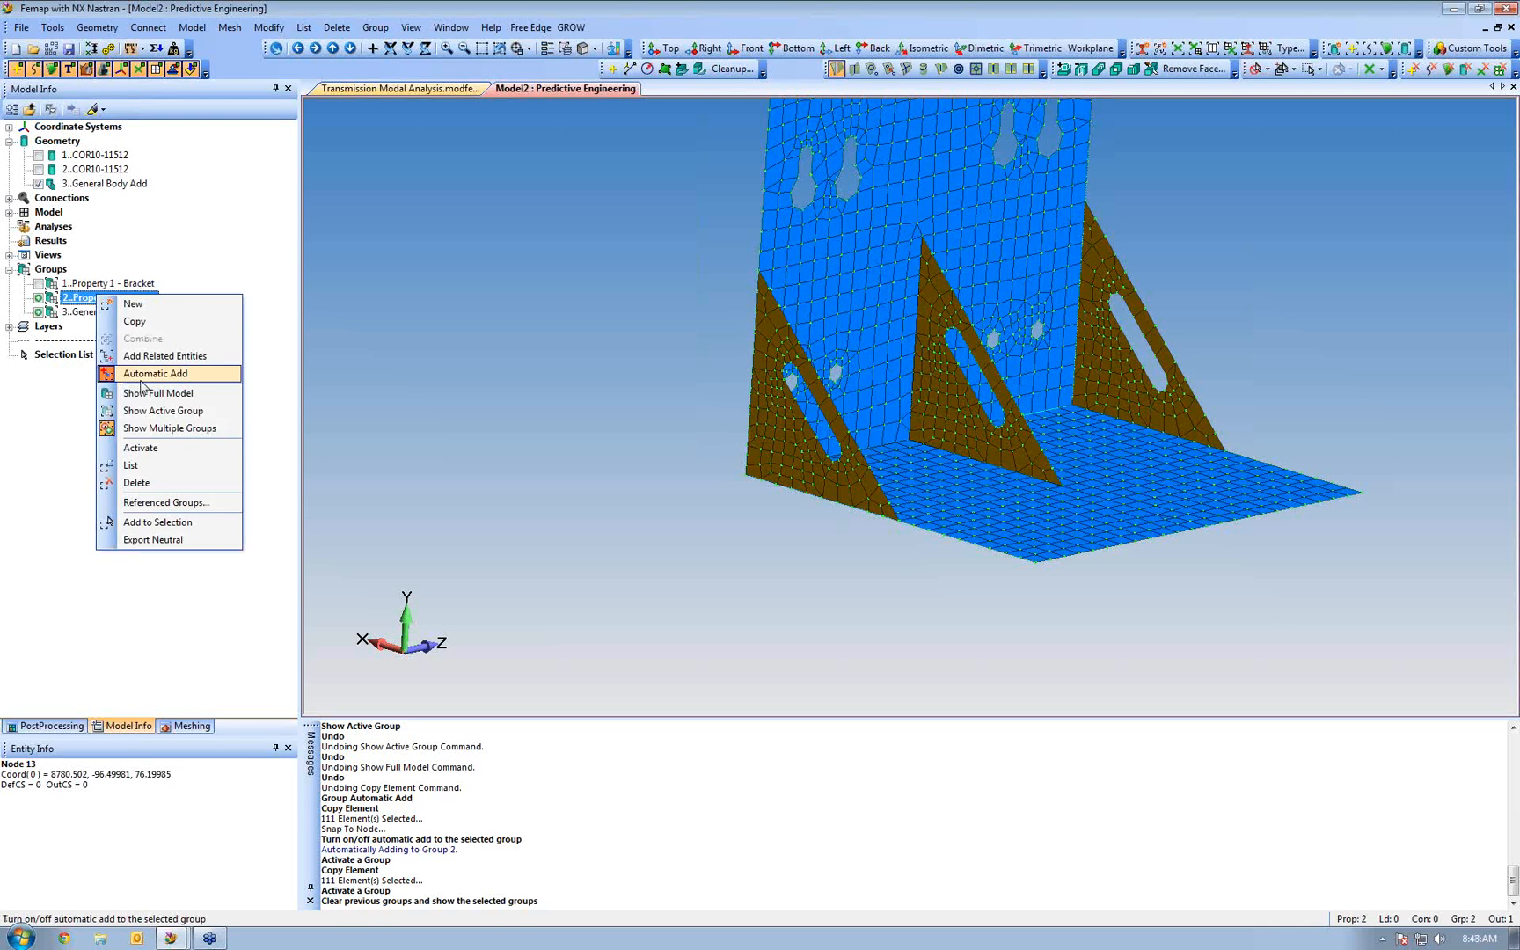
left_click(164, 411)
Combine the Property 1 - Bracket and Property 2 - Gusset groups into a new group
left_click(104, 284)
left_click(106, 298, "ctrl")
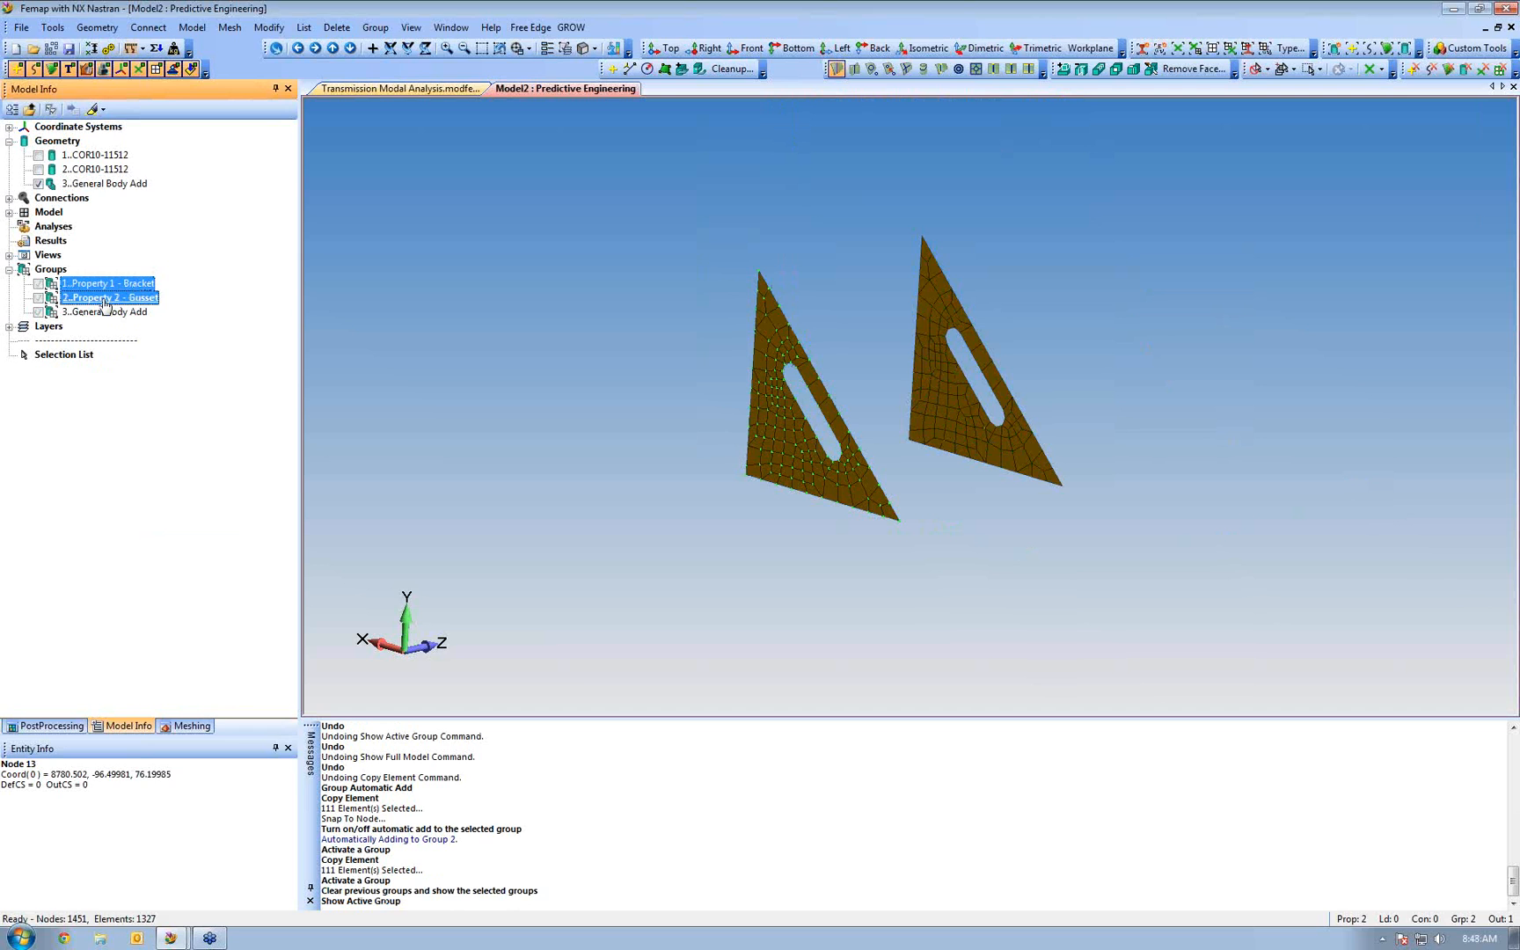
left_click(106, 288)
left_click(106, 299, "ctrl")
left_click(106, 288)
left_click(106, 300, "ctrl")
left_click(106, 313, "ctrl")
left_click(105, 309, "ctrl")
left_click(106, 301, "ctrl")
left_click(105, 313, "ctrl")
left_click(106, 312, "ctrl")
left_click(104, 301, "ctrl")
right_click(106, 305)
left_click(139, 345)
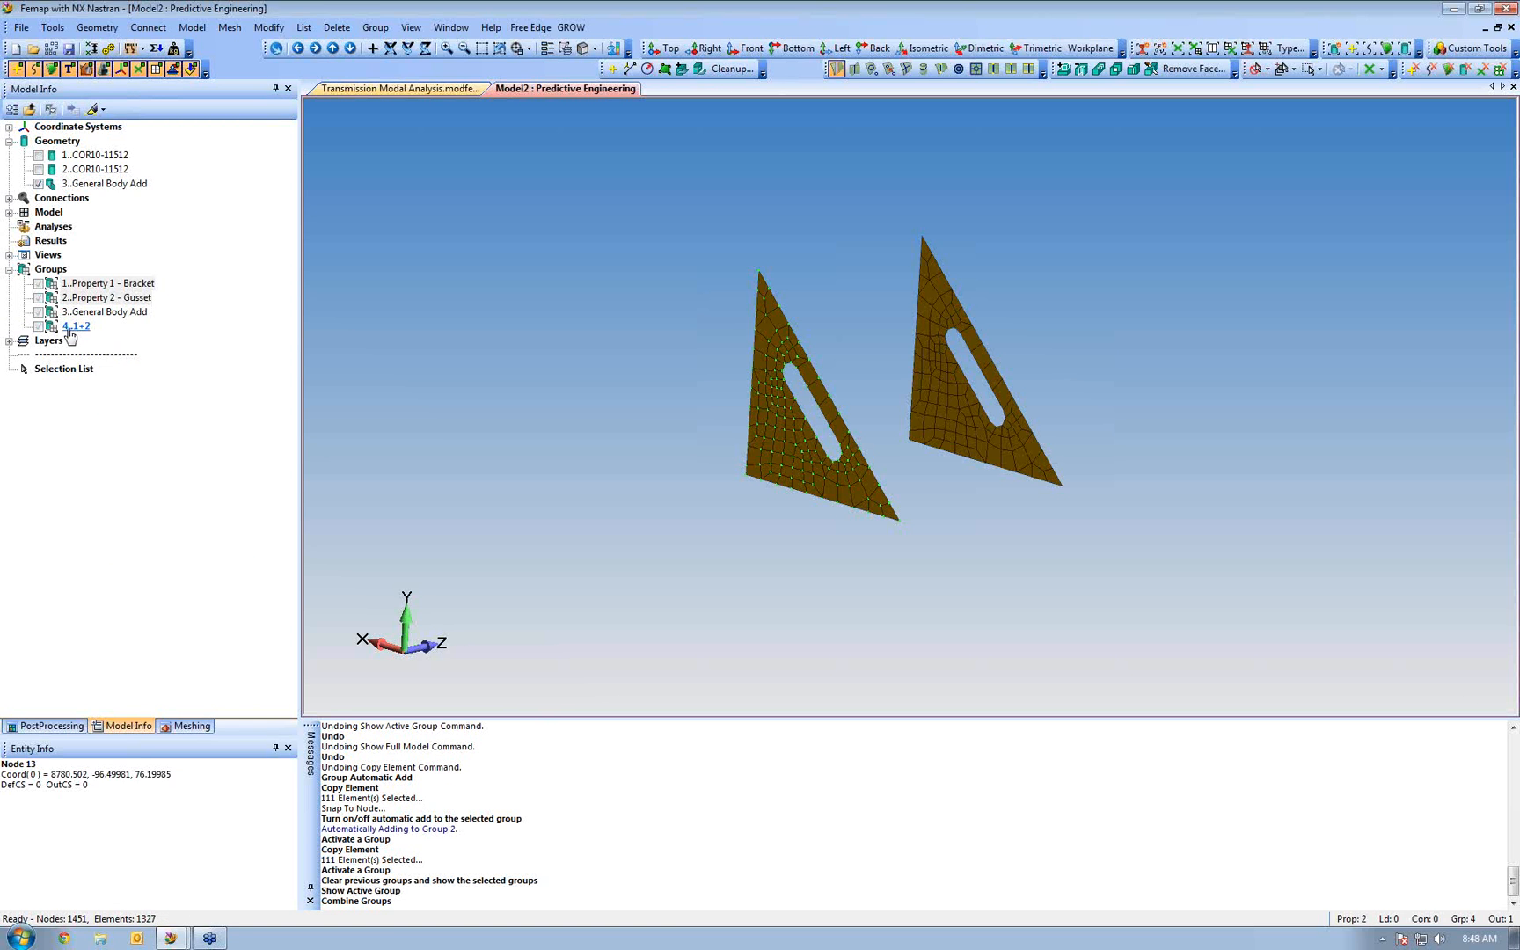
Activate the combined 1+2 group and examine its bracket and gusset elements
double_click(74, 326)
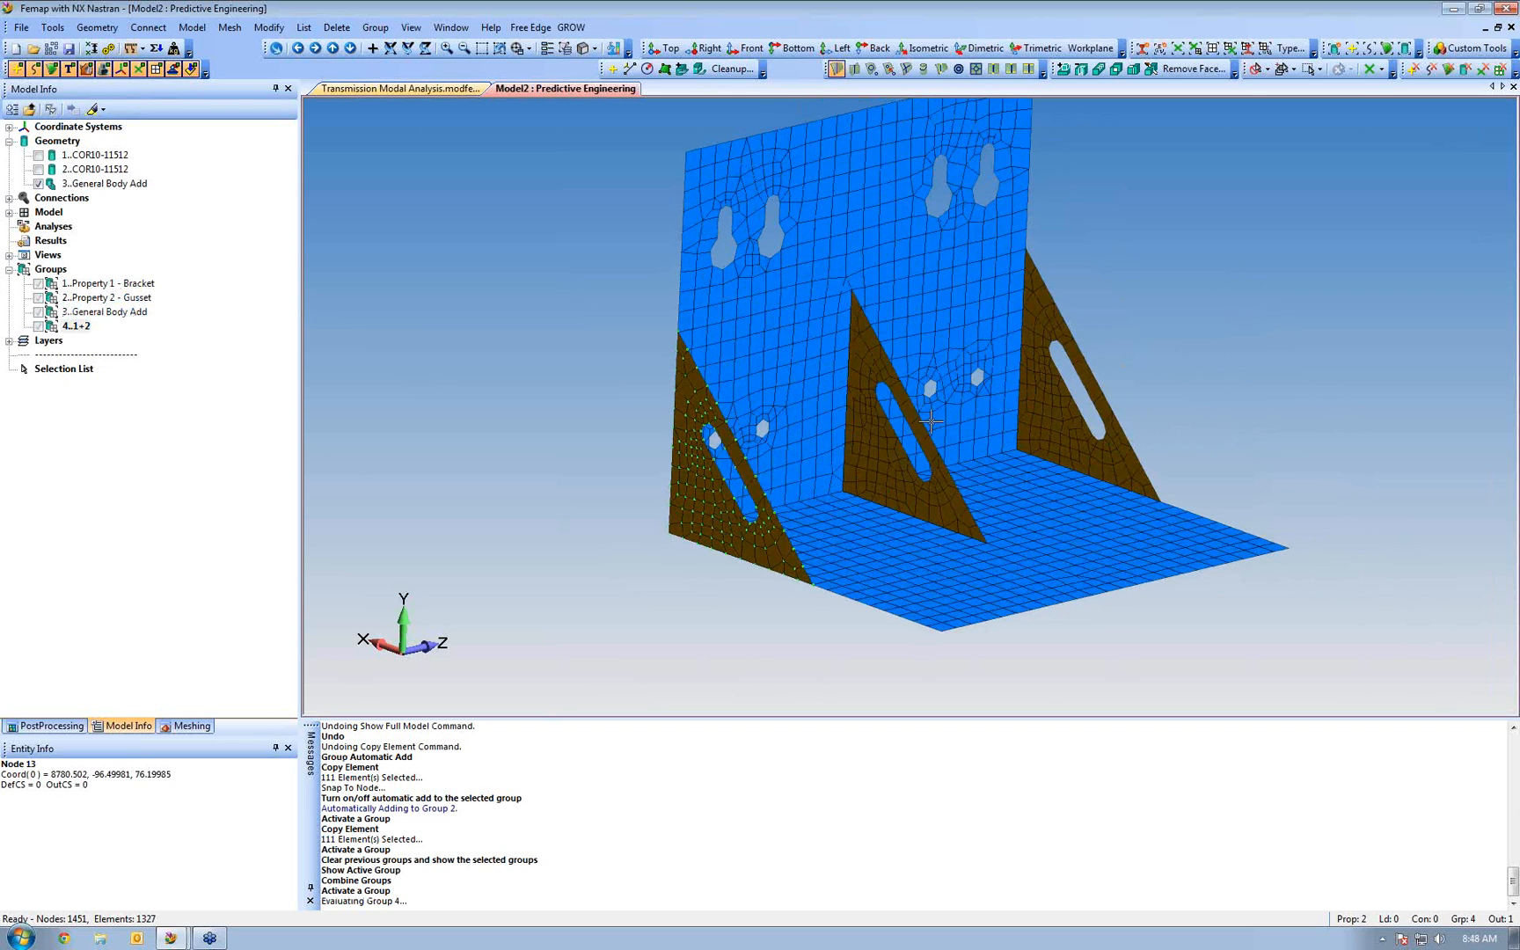
middle_click_drag(916, 427, 605, 384)
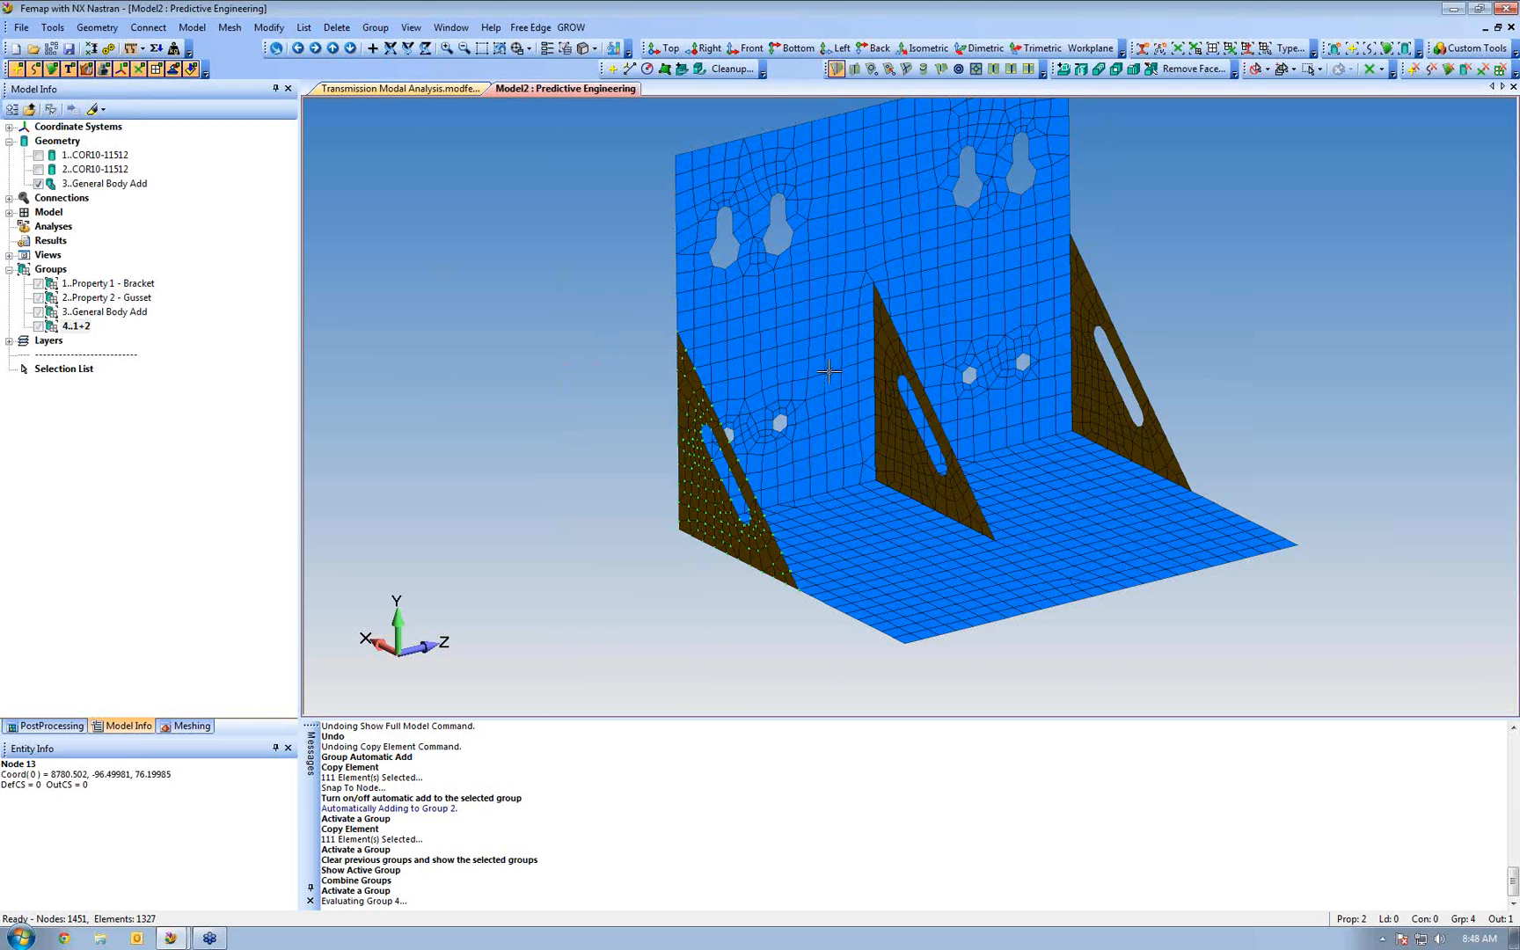
middle_click_drag(829, 371, 732, 483)
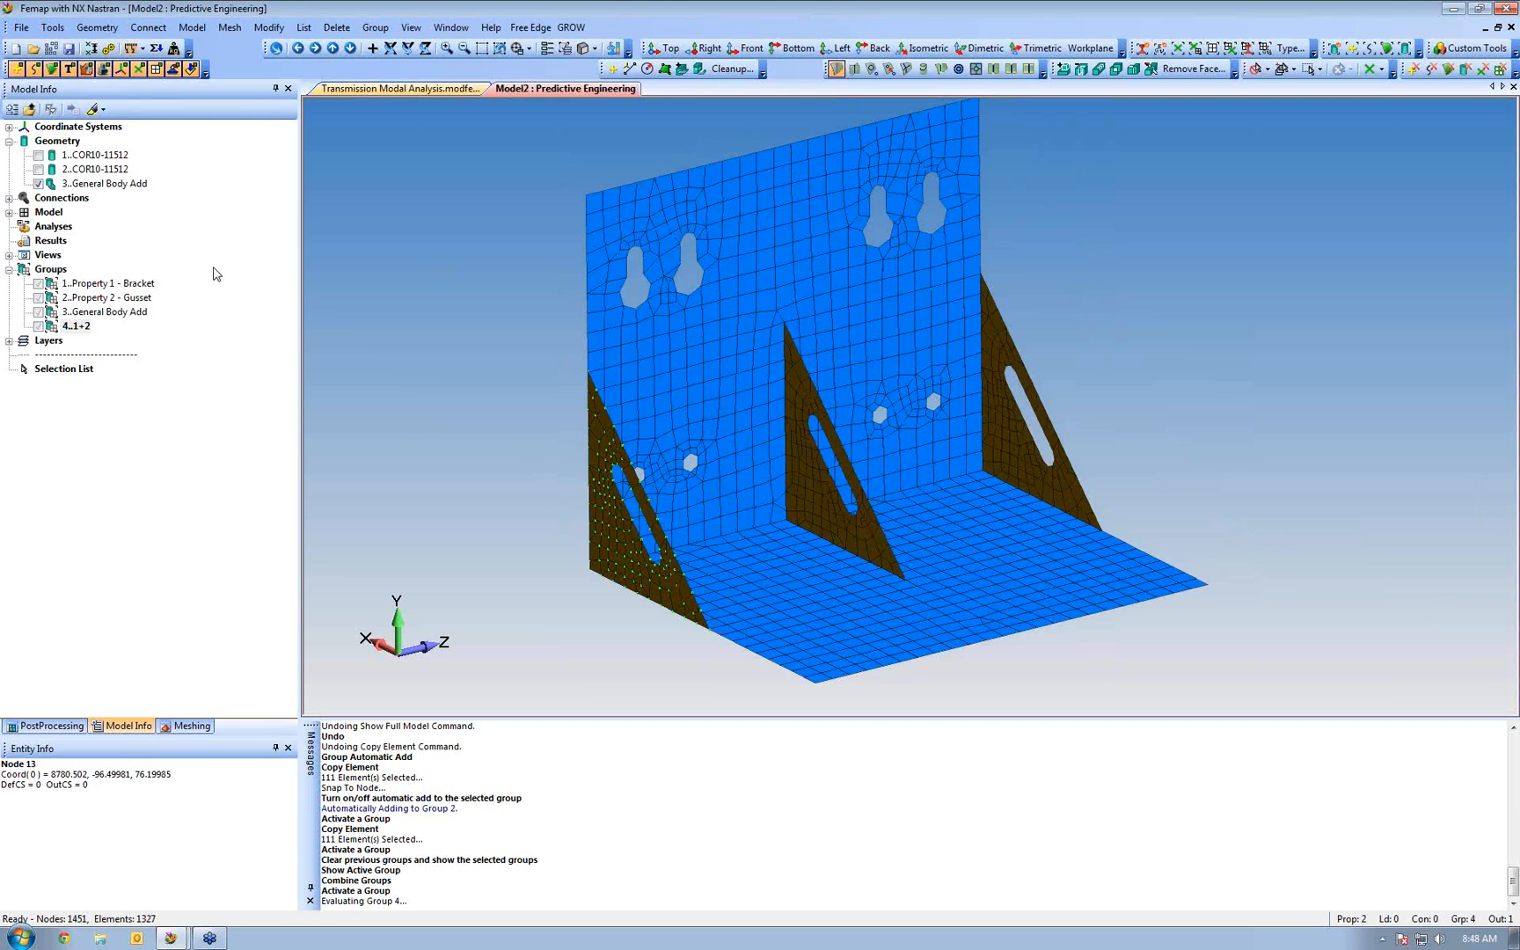
Show the full model and expand the model's element listing by type
left_click(9, 213)
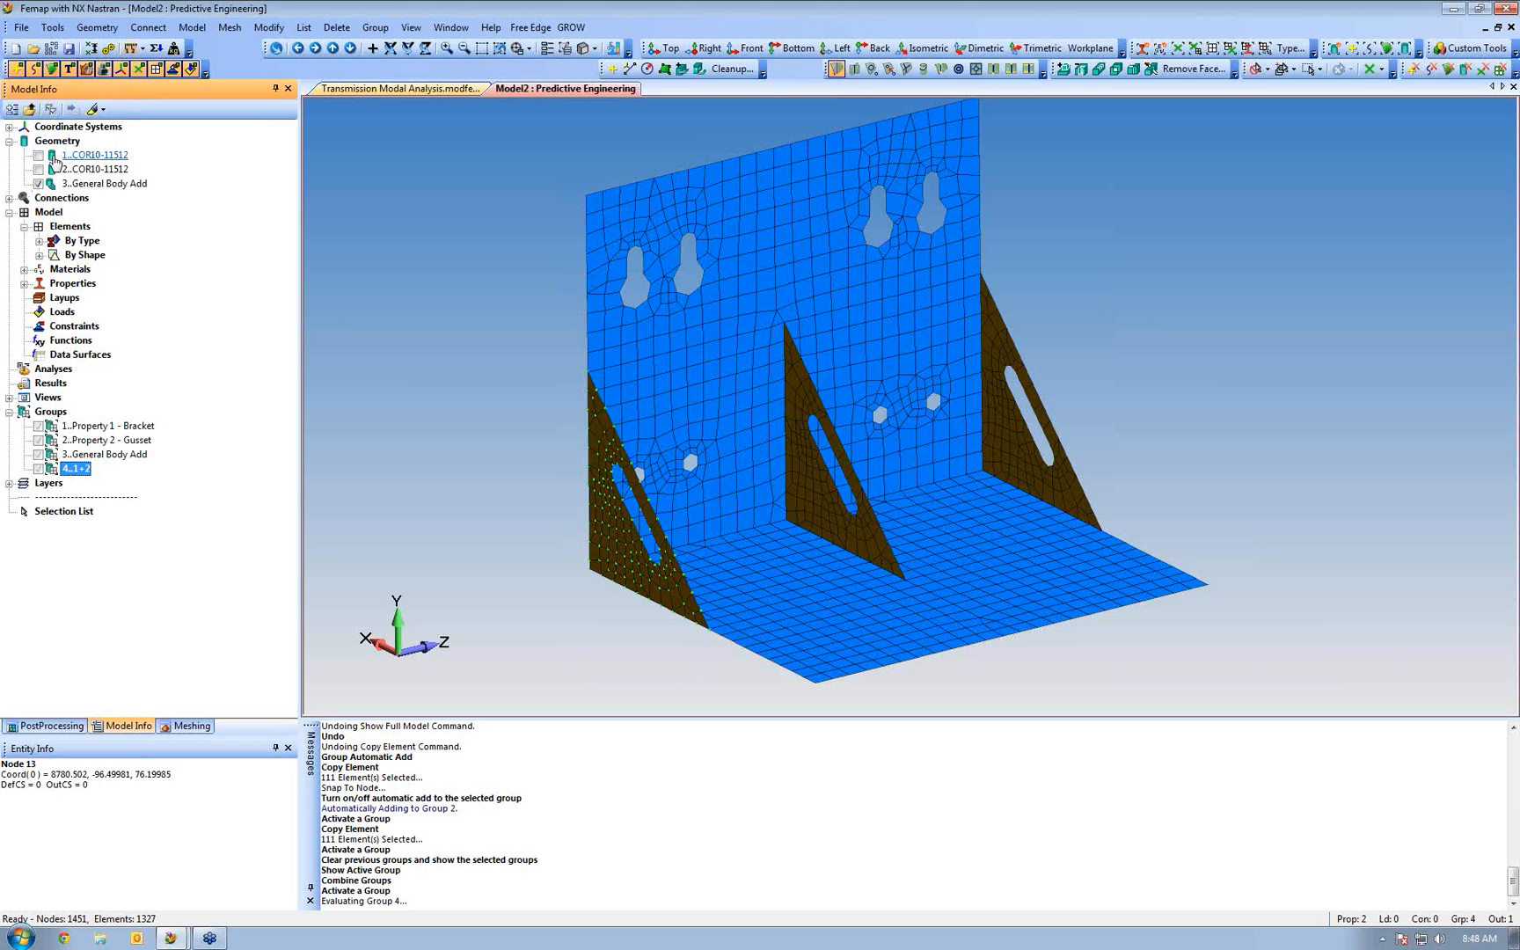
right_click(73, 472)
left_click(124, 567)
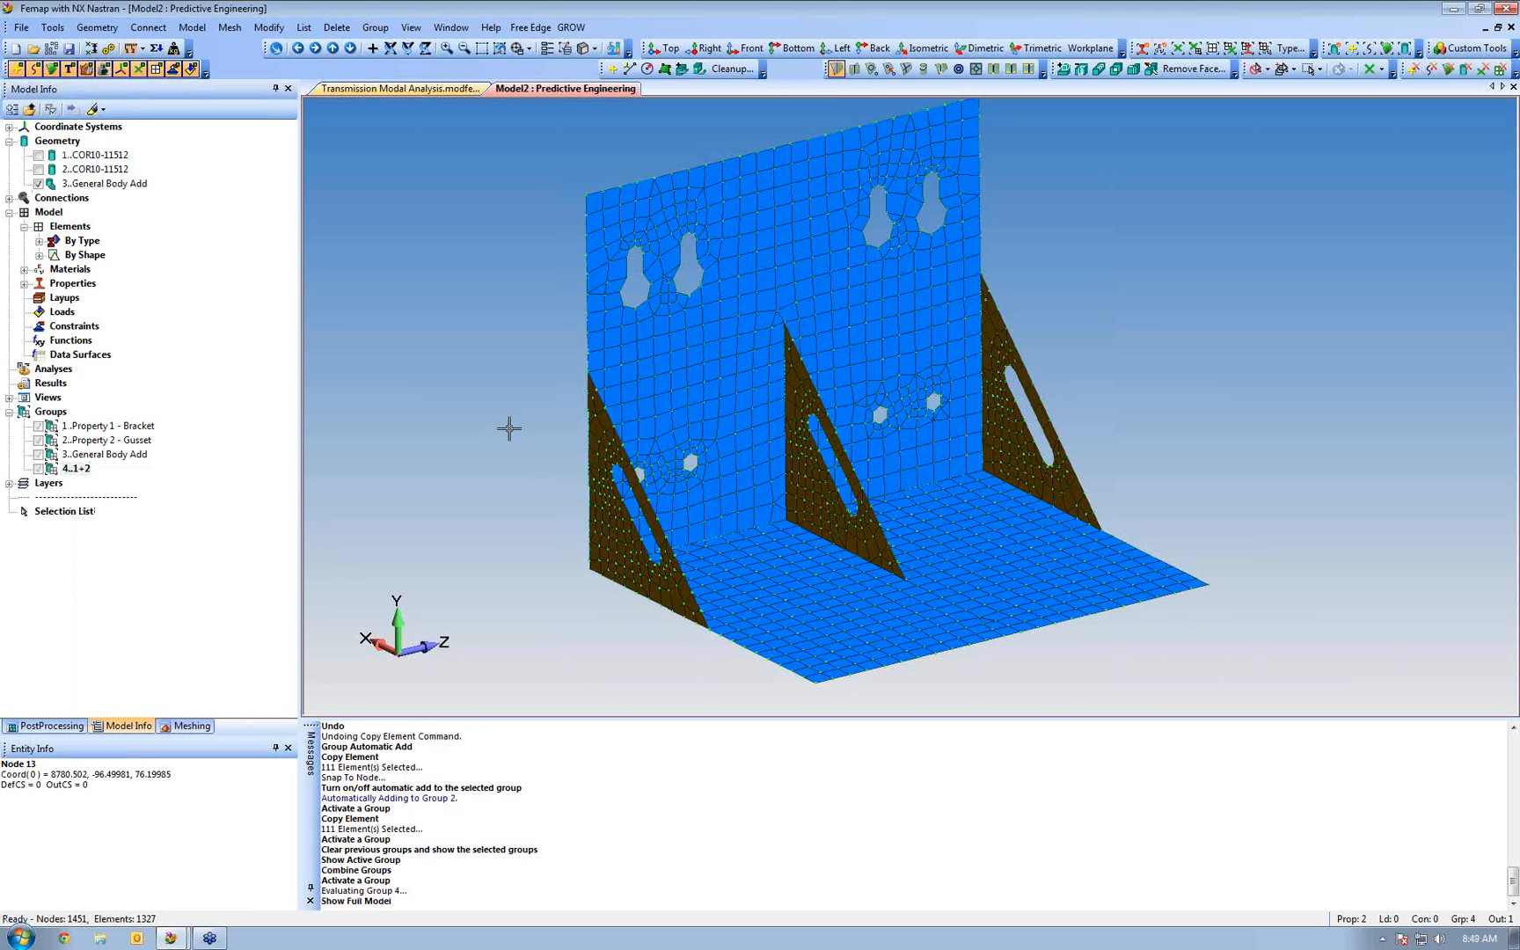
left_click(40, 242)
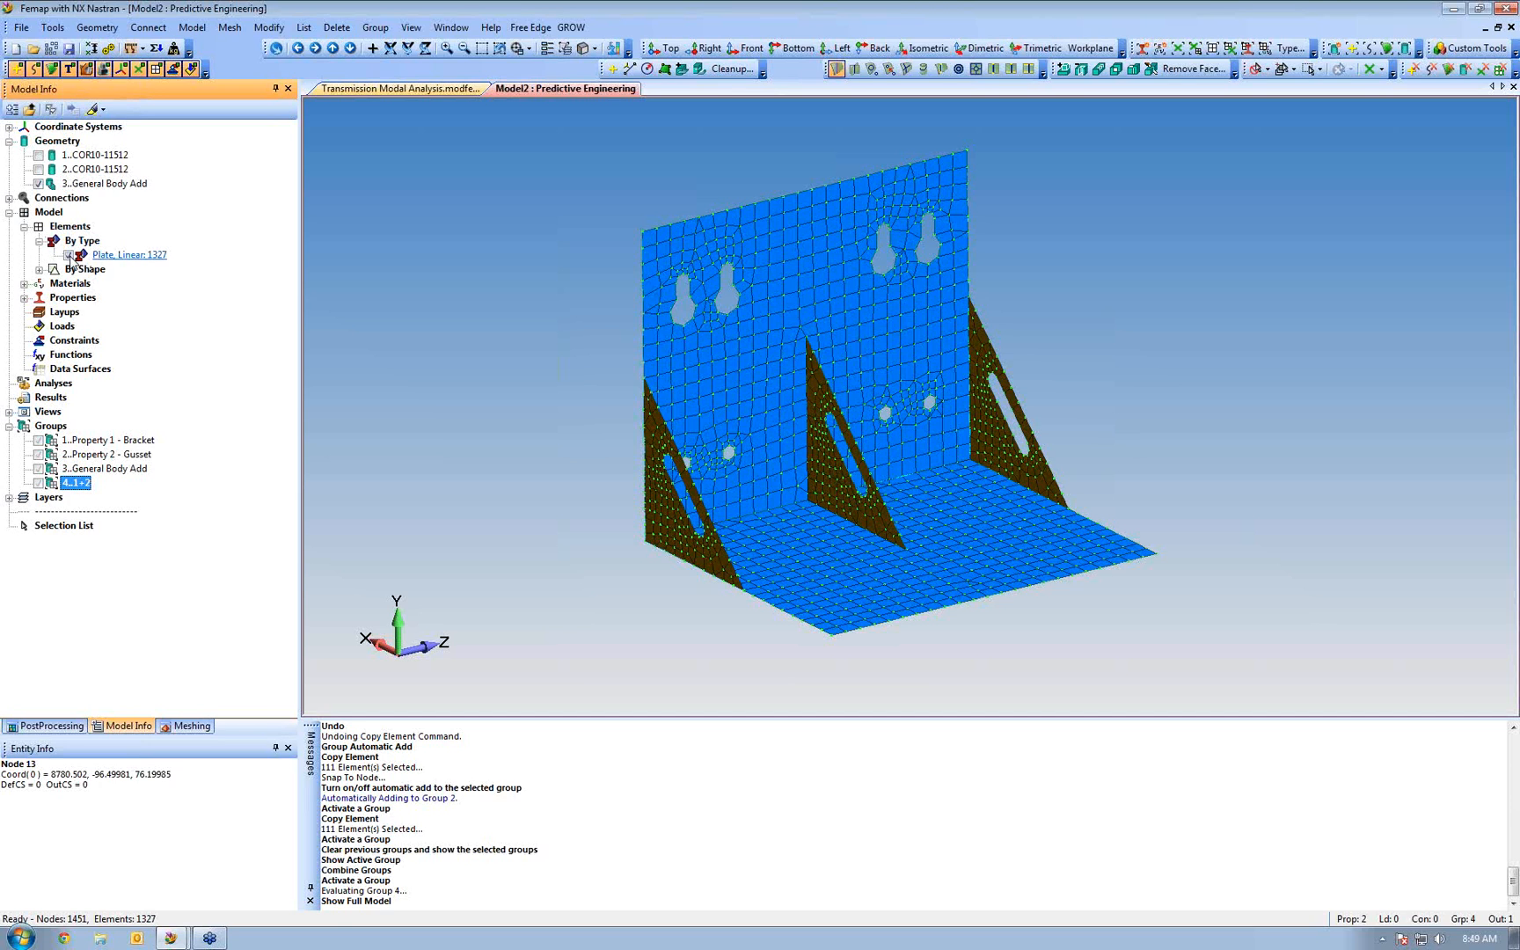
Toggle the display of the linear plate elements off and back on in the bracket model
left_click(68, 256)
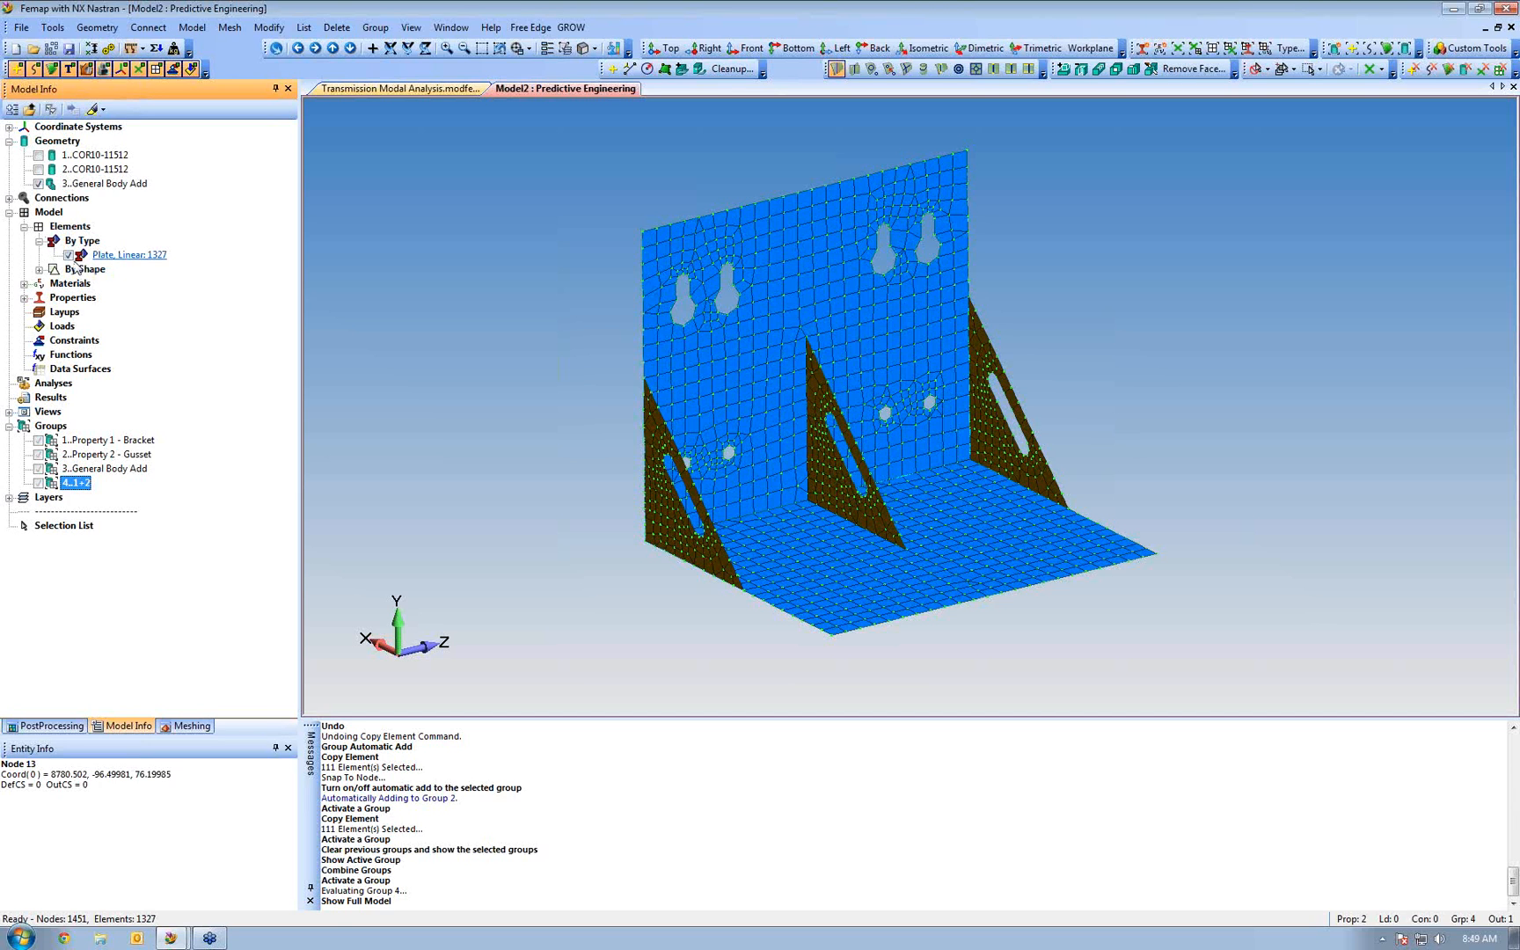
left_click(69, 255)
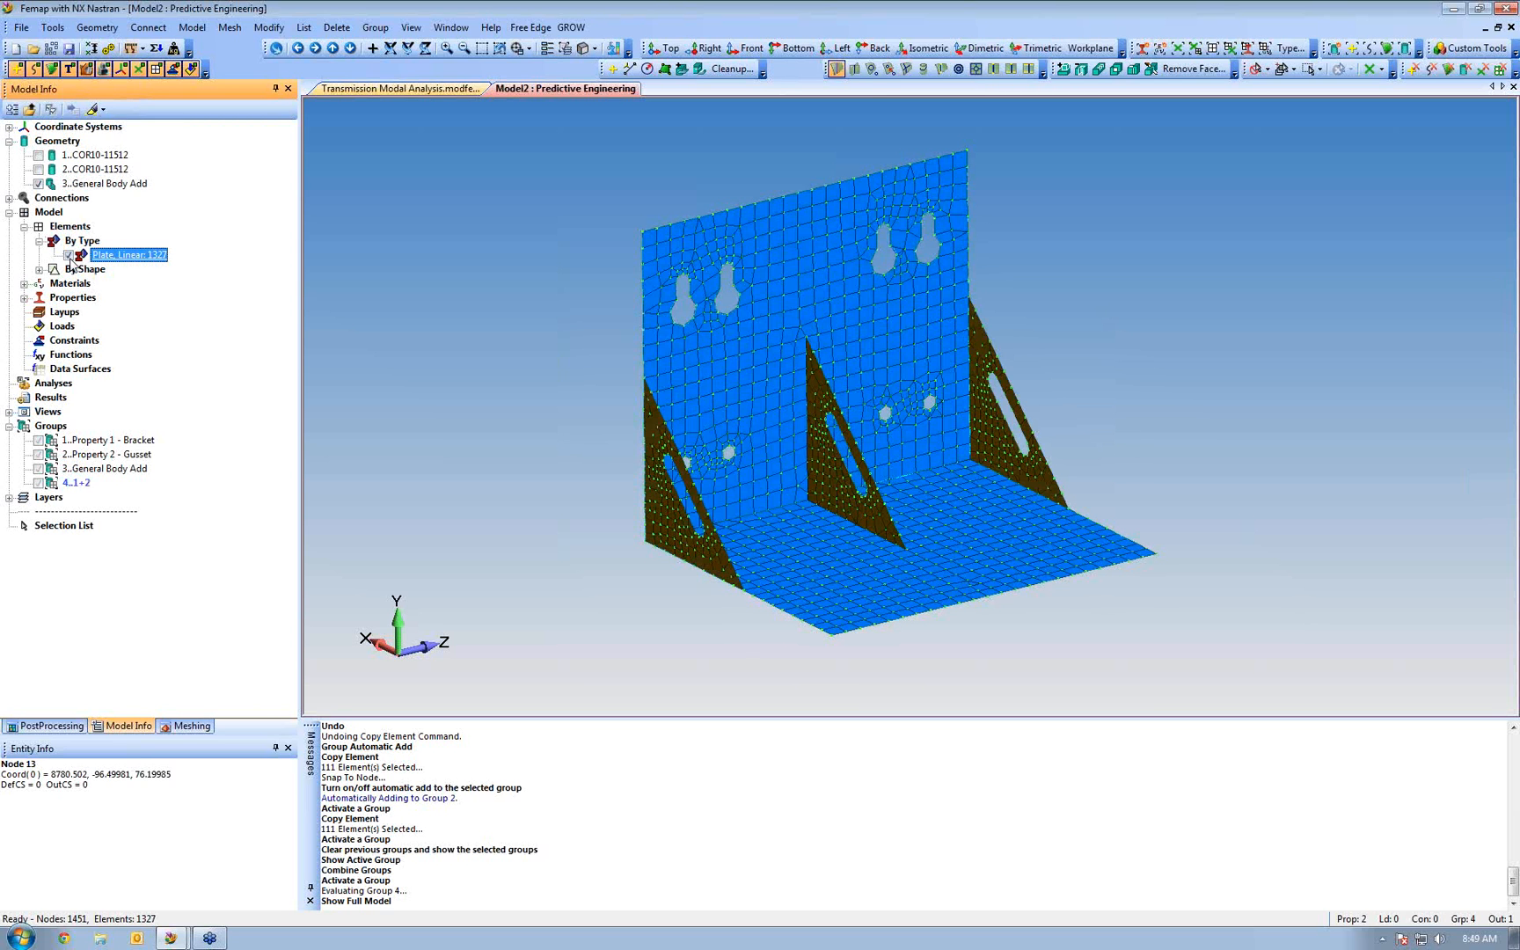
left_click(69, 256)
left_click(69, 256)
List the elements by shape, hide the 4-noded quads to examine the remaining triangular elements, and restore the quads
left_click(40, 271)
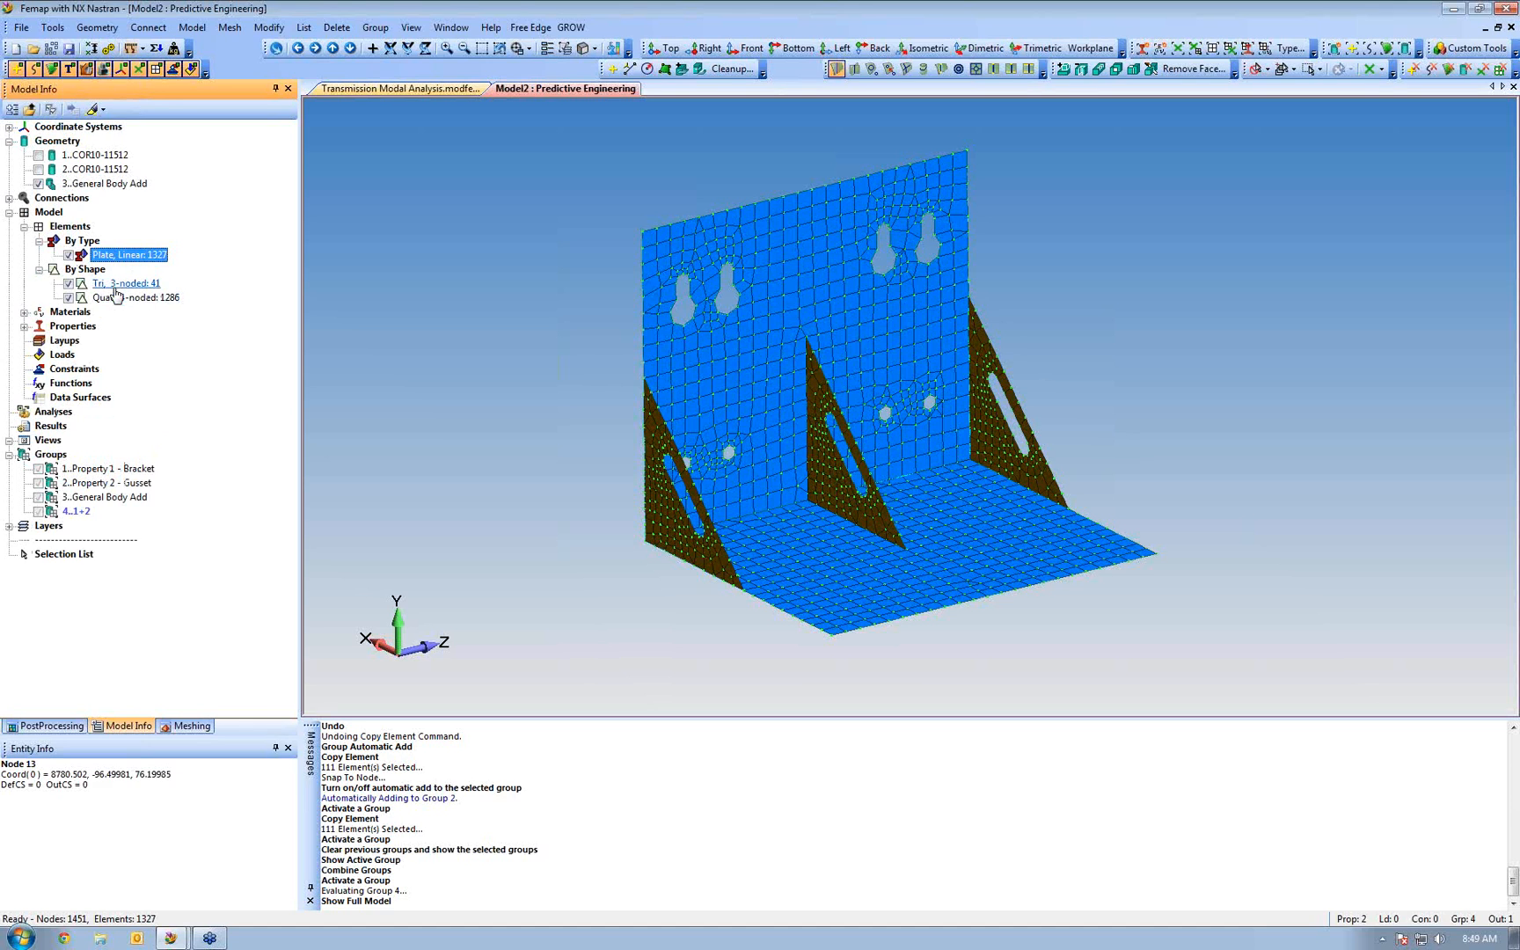
left_click(68, 298)
middle_click_drag(659, 305, 657, 353)
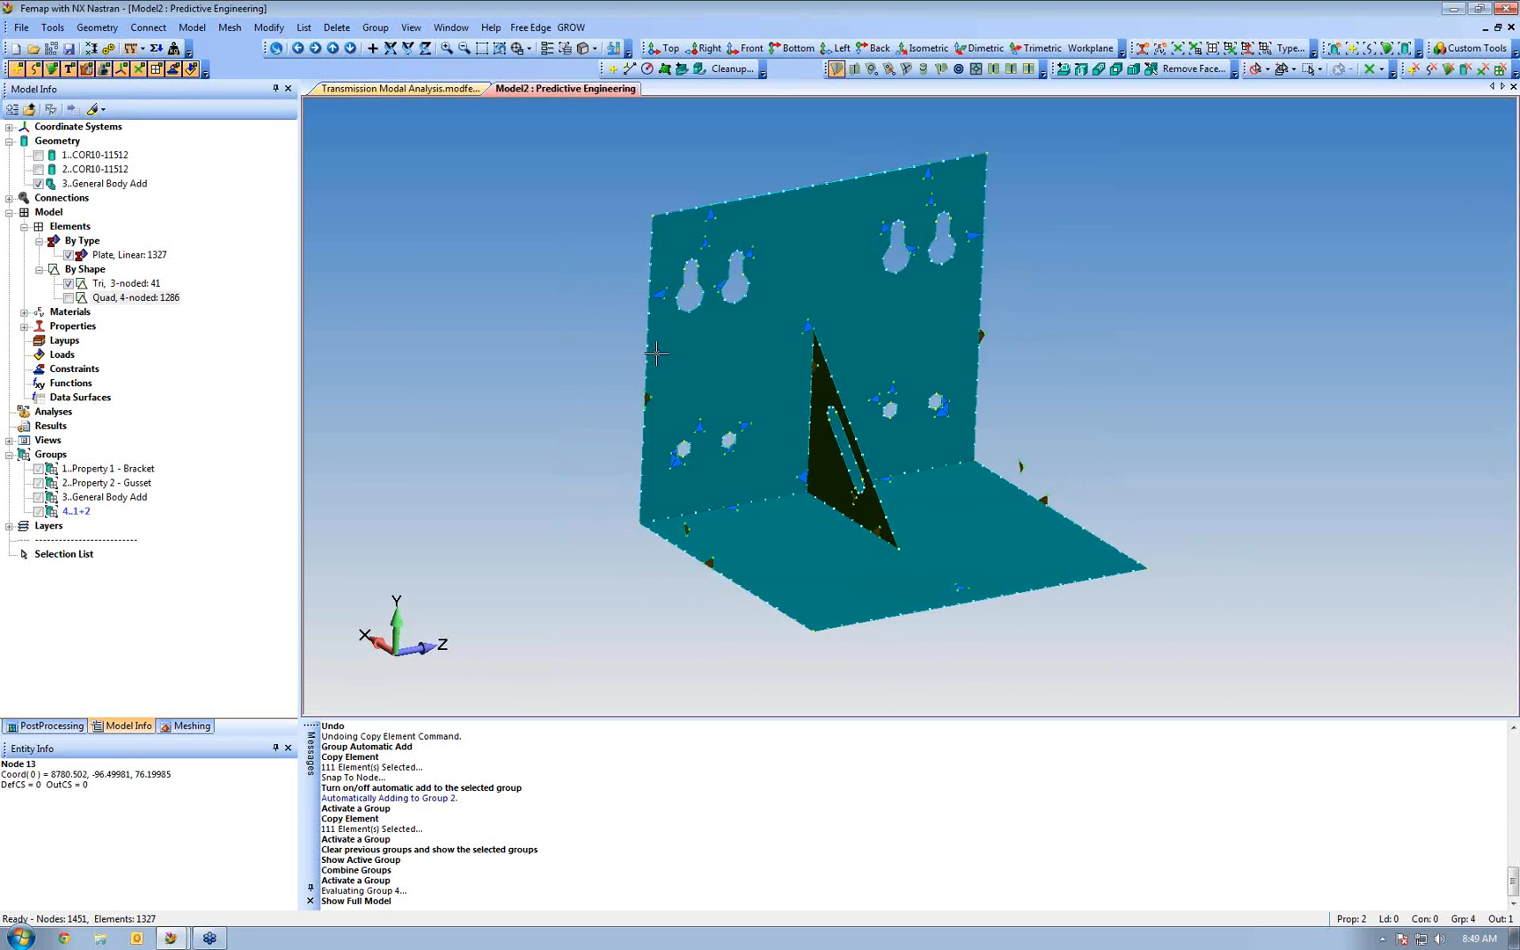
middle_click_drag(789, 312, 814, 343)
left_click(68, 298)
List the materials and toggle the display of the AISI 4340 Steel elements off and back on
left_click(24, 312)
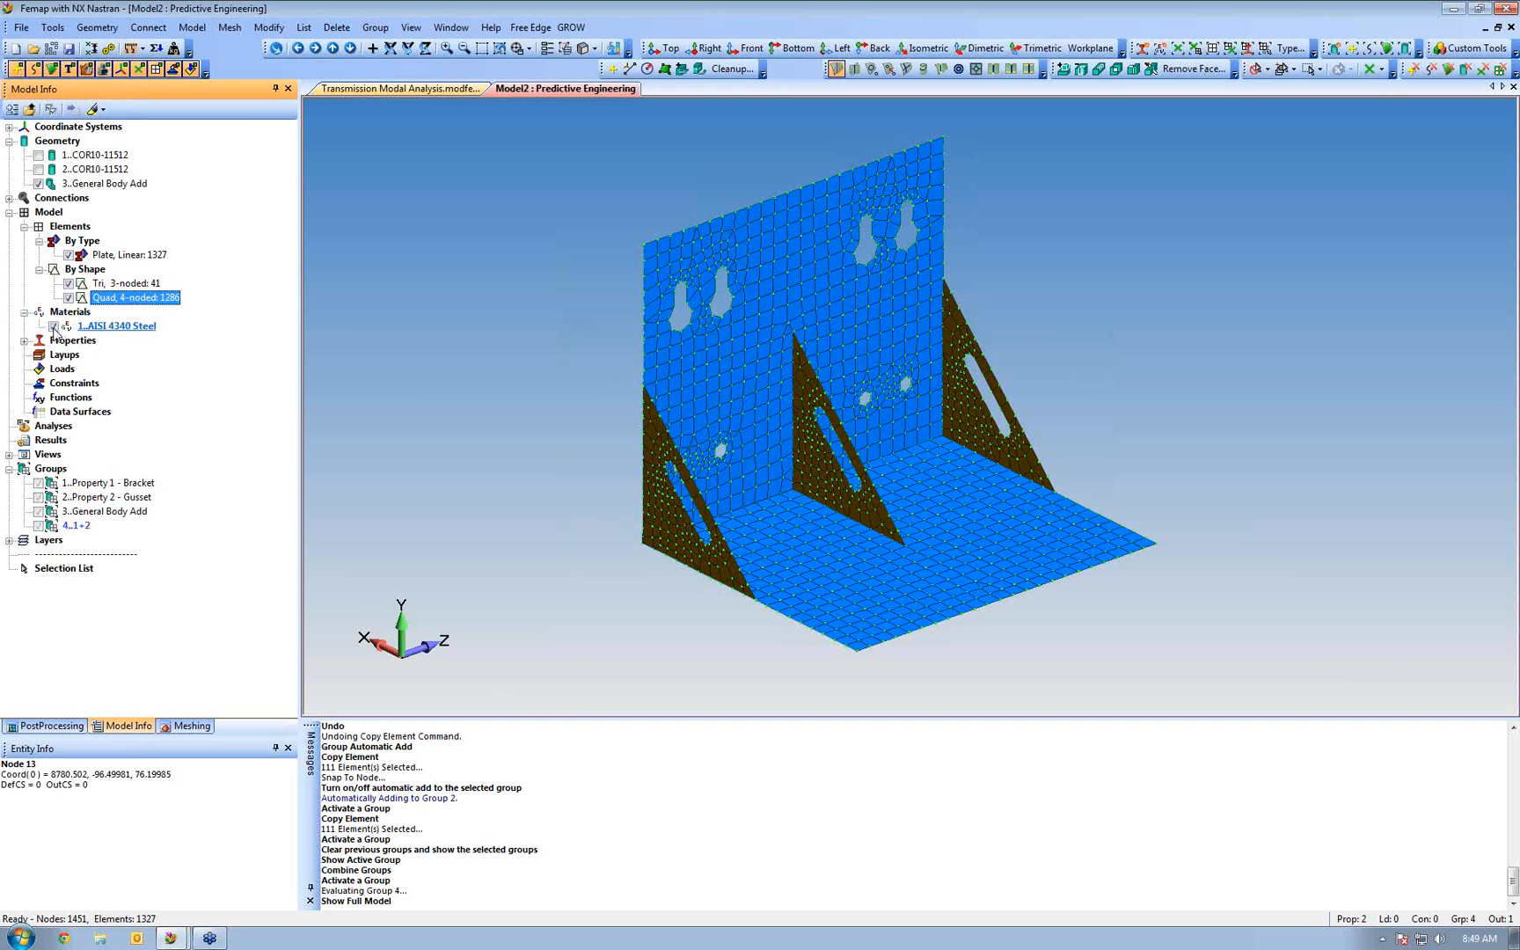
left_click(54, 327)
left_click(53, 327)
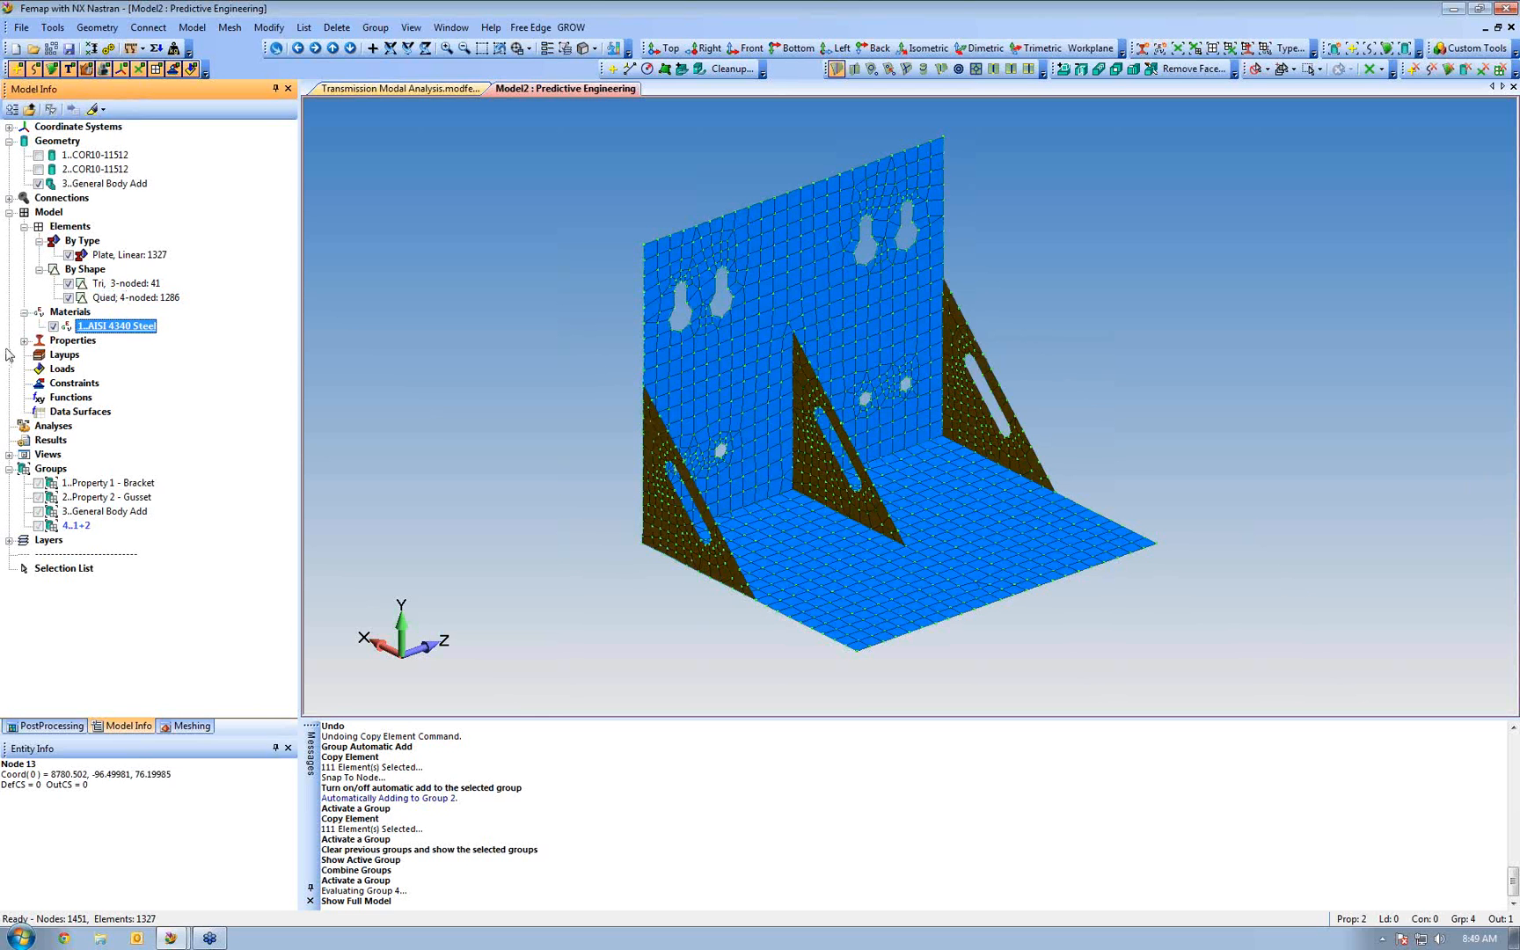
List the properties and view the mesh with the Bracket and Gusset properties alternately hidden, restoring both
left_click(23, 341)
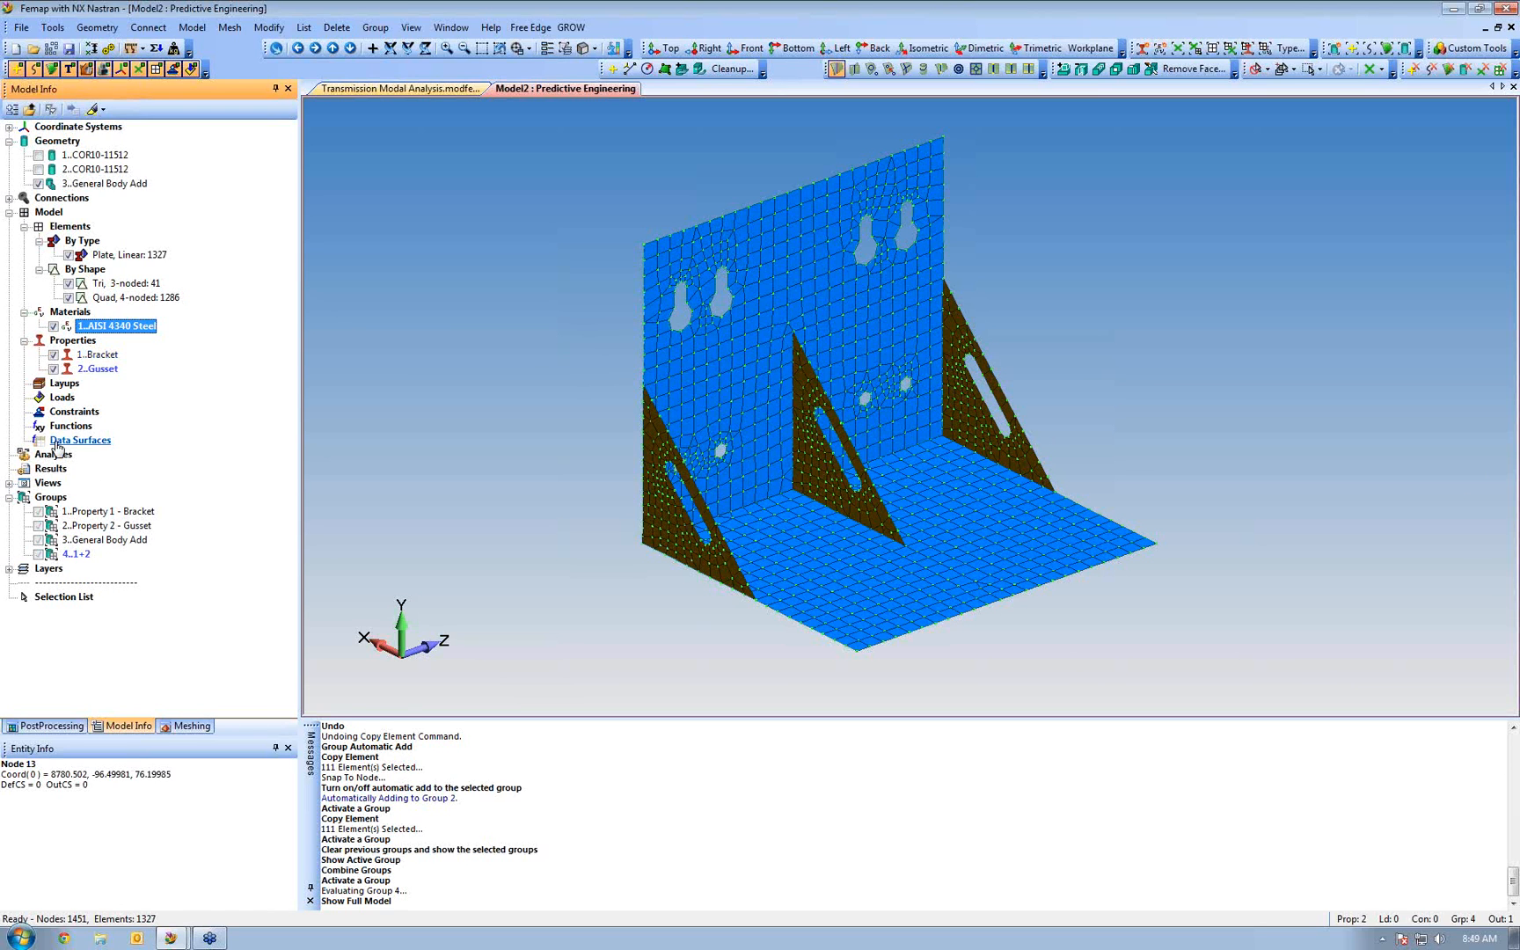
left_click(53, 356)
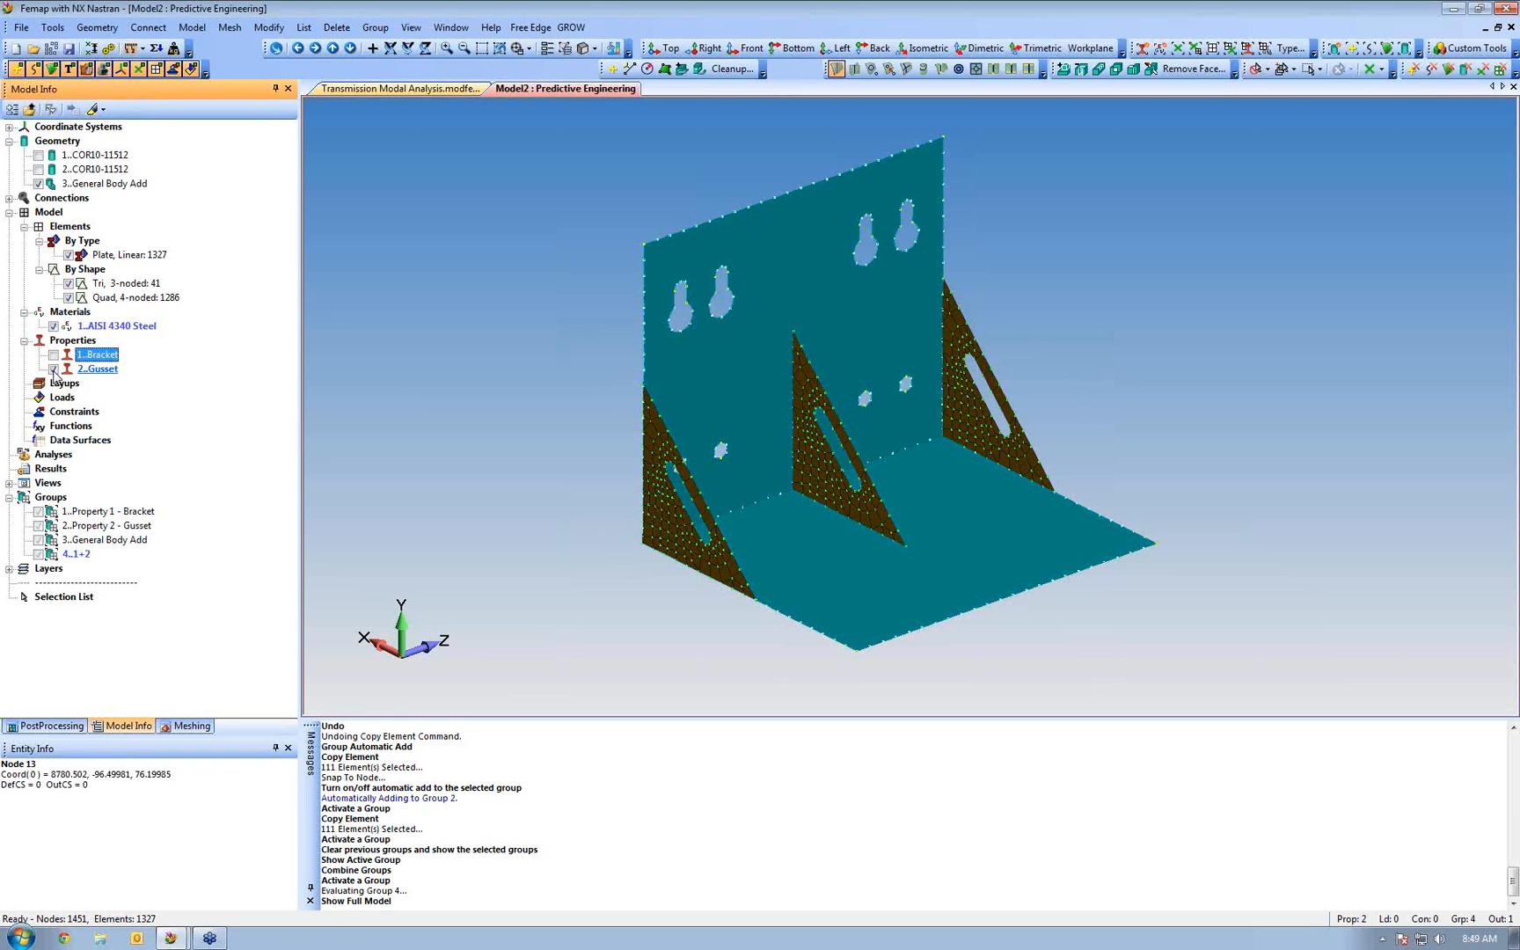
left_click(54, 369)
left_click(54, 355)
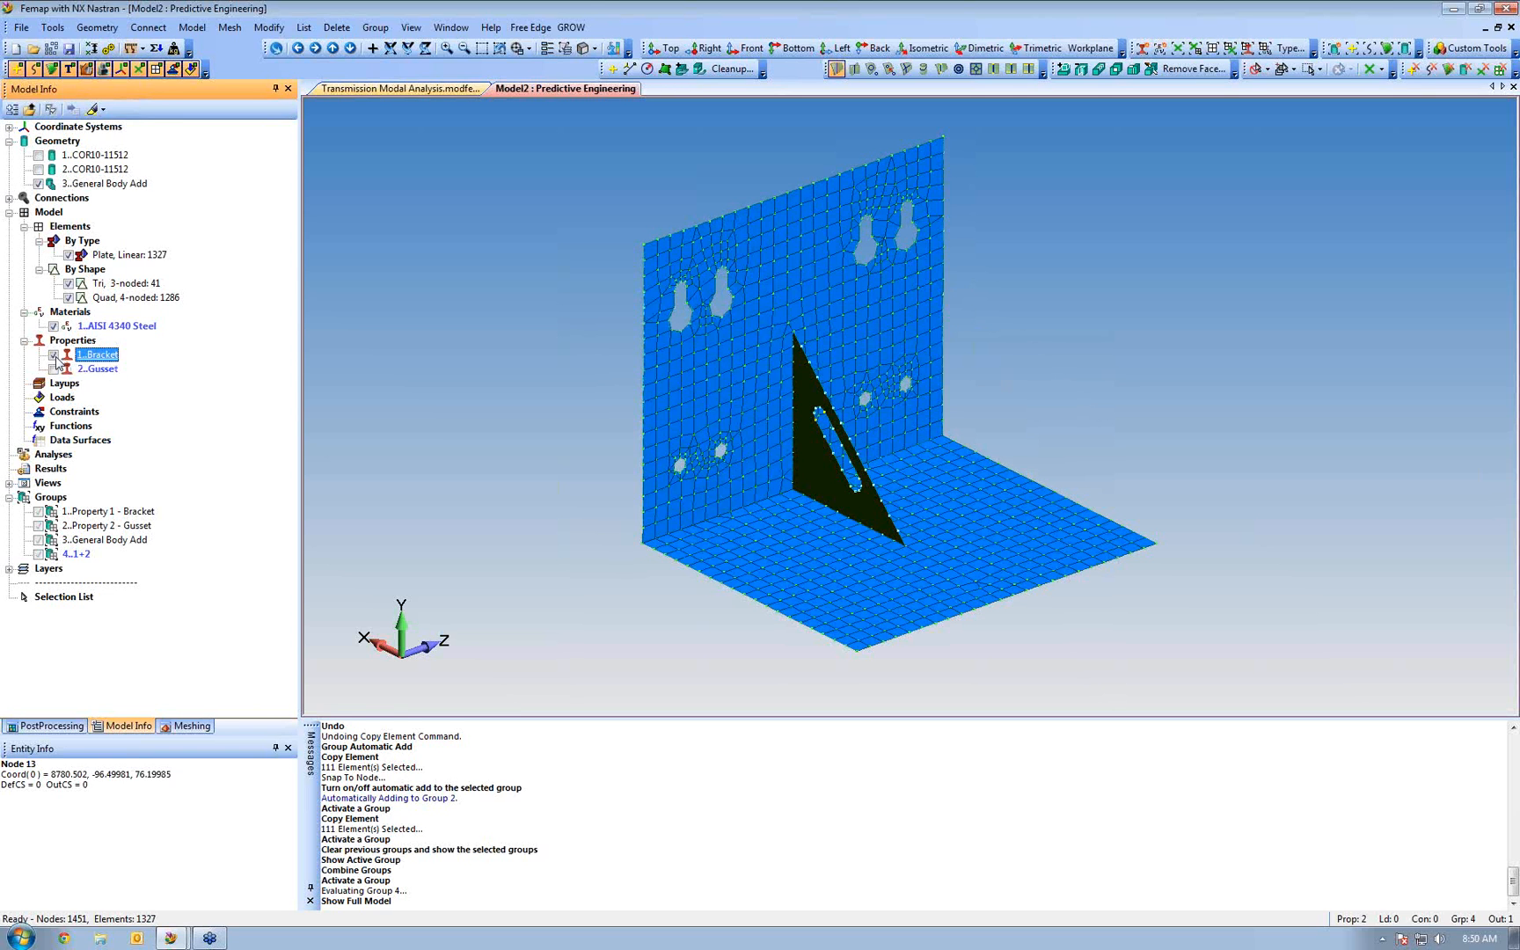
left_click(54, 369)
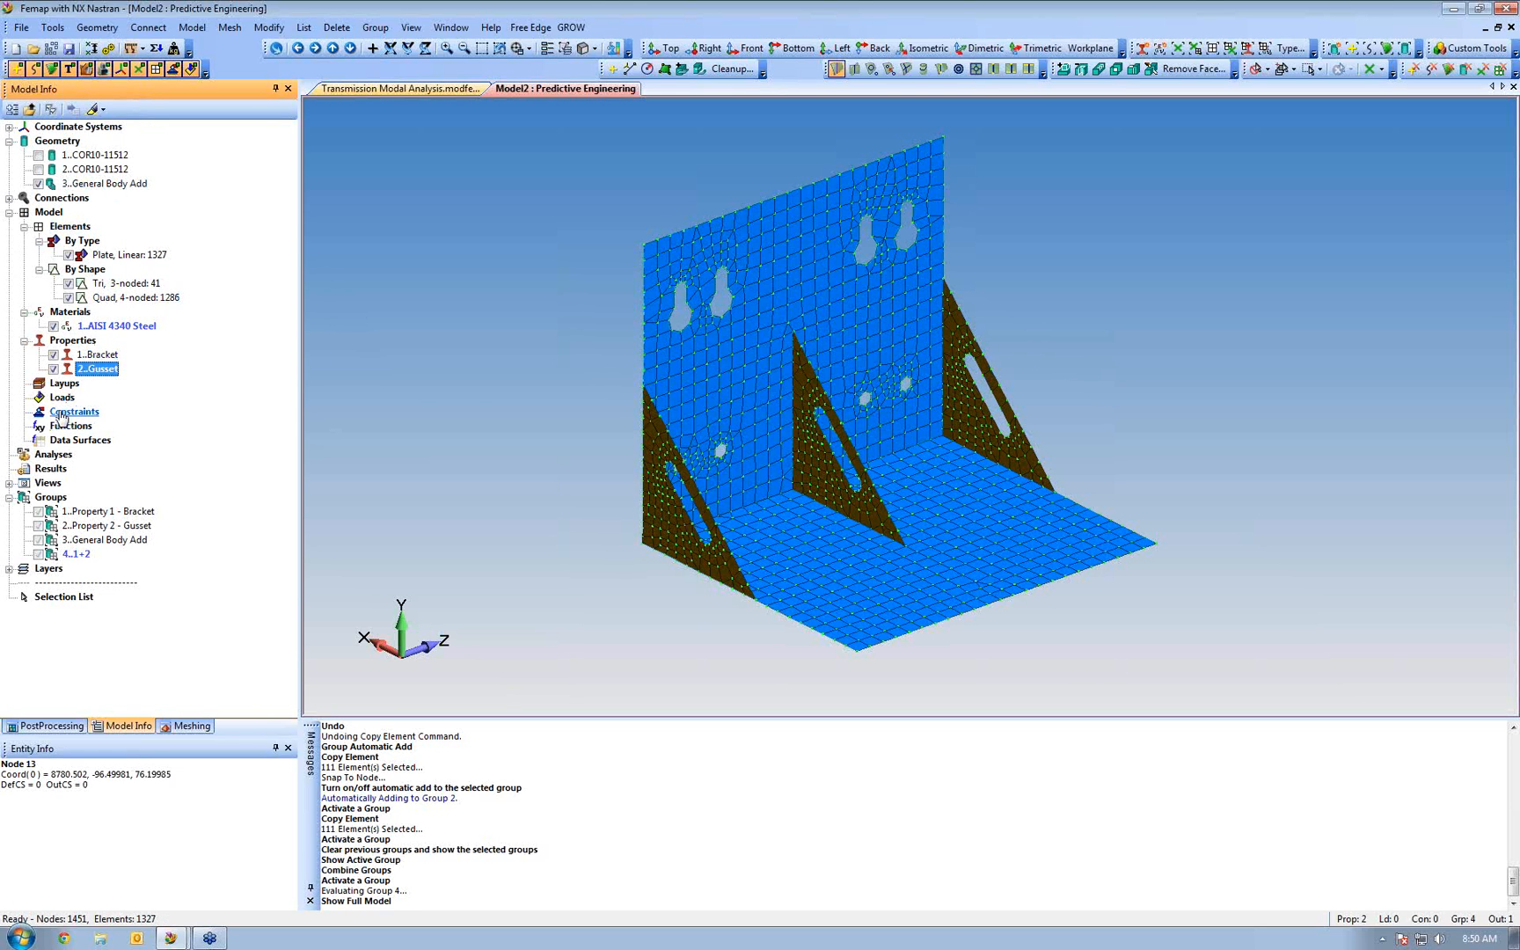
middle_click_drag(578, 403, 495, 493)
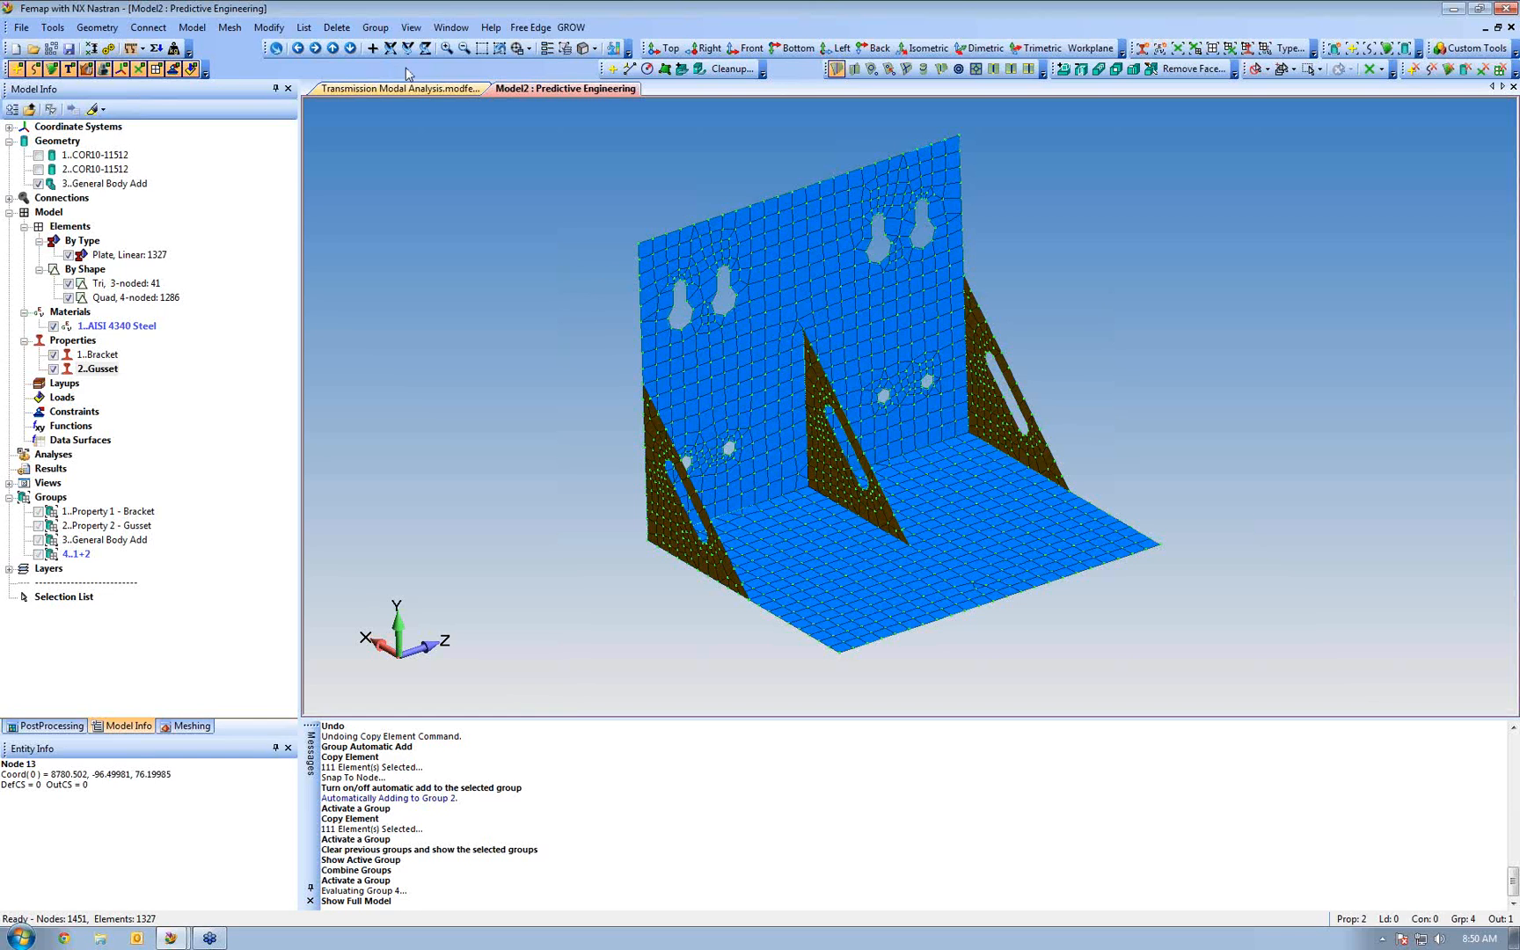
Switch to the Transmission Modal Analysis model and look through its list of geometry solids
left_click(394, 88)
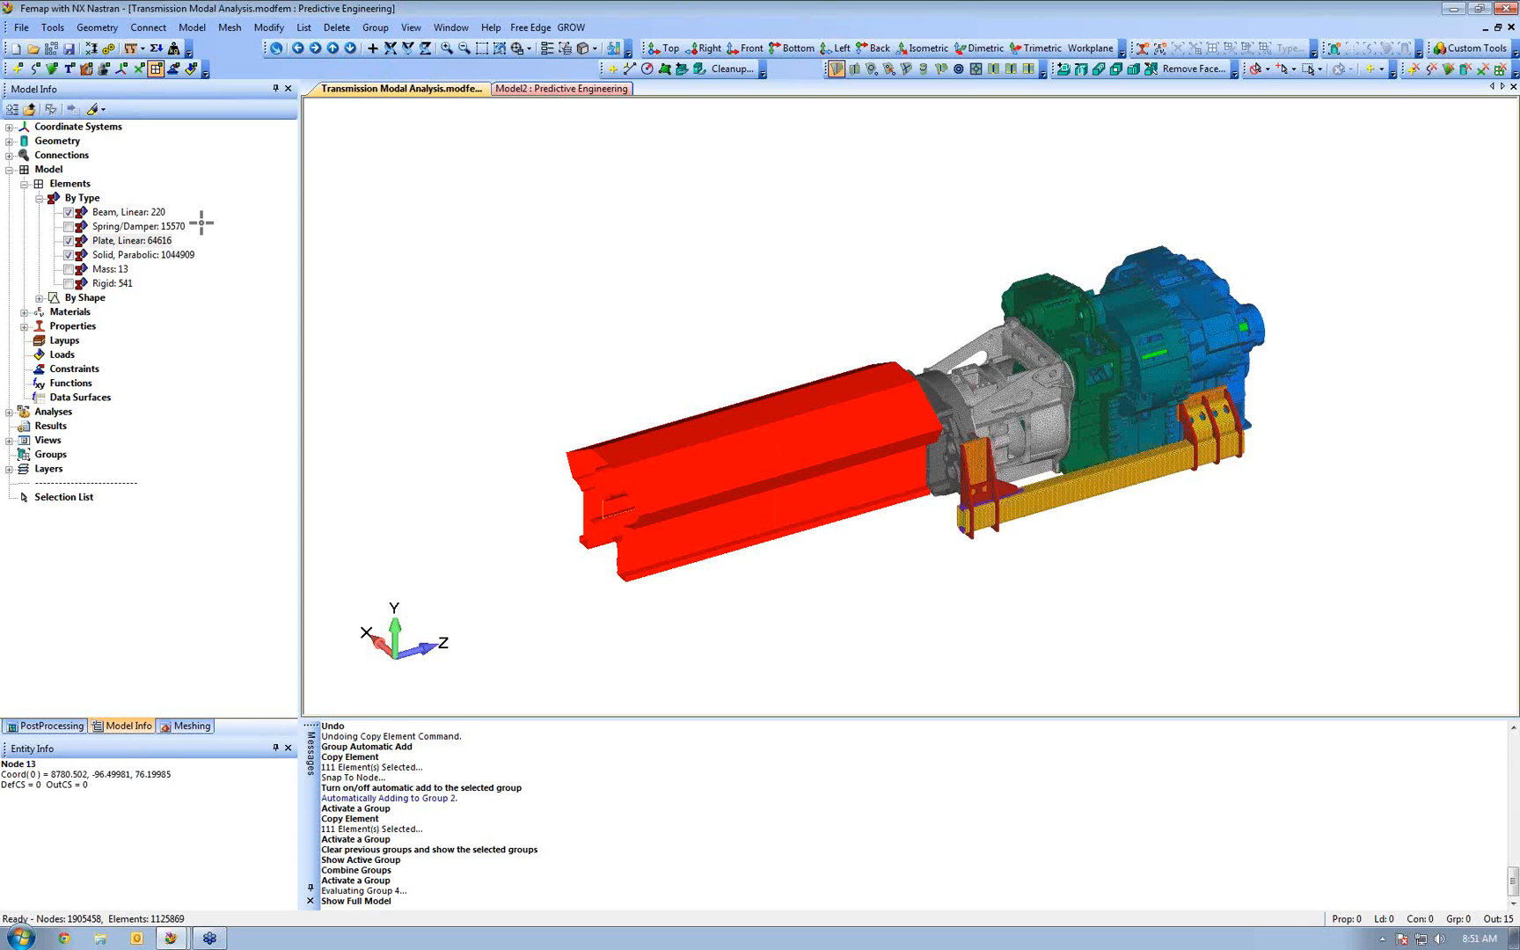
left_click(9, 141)
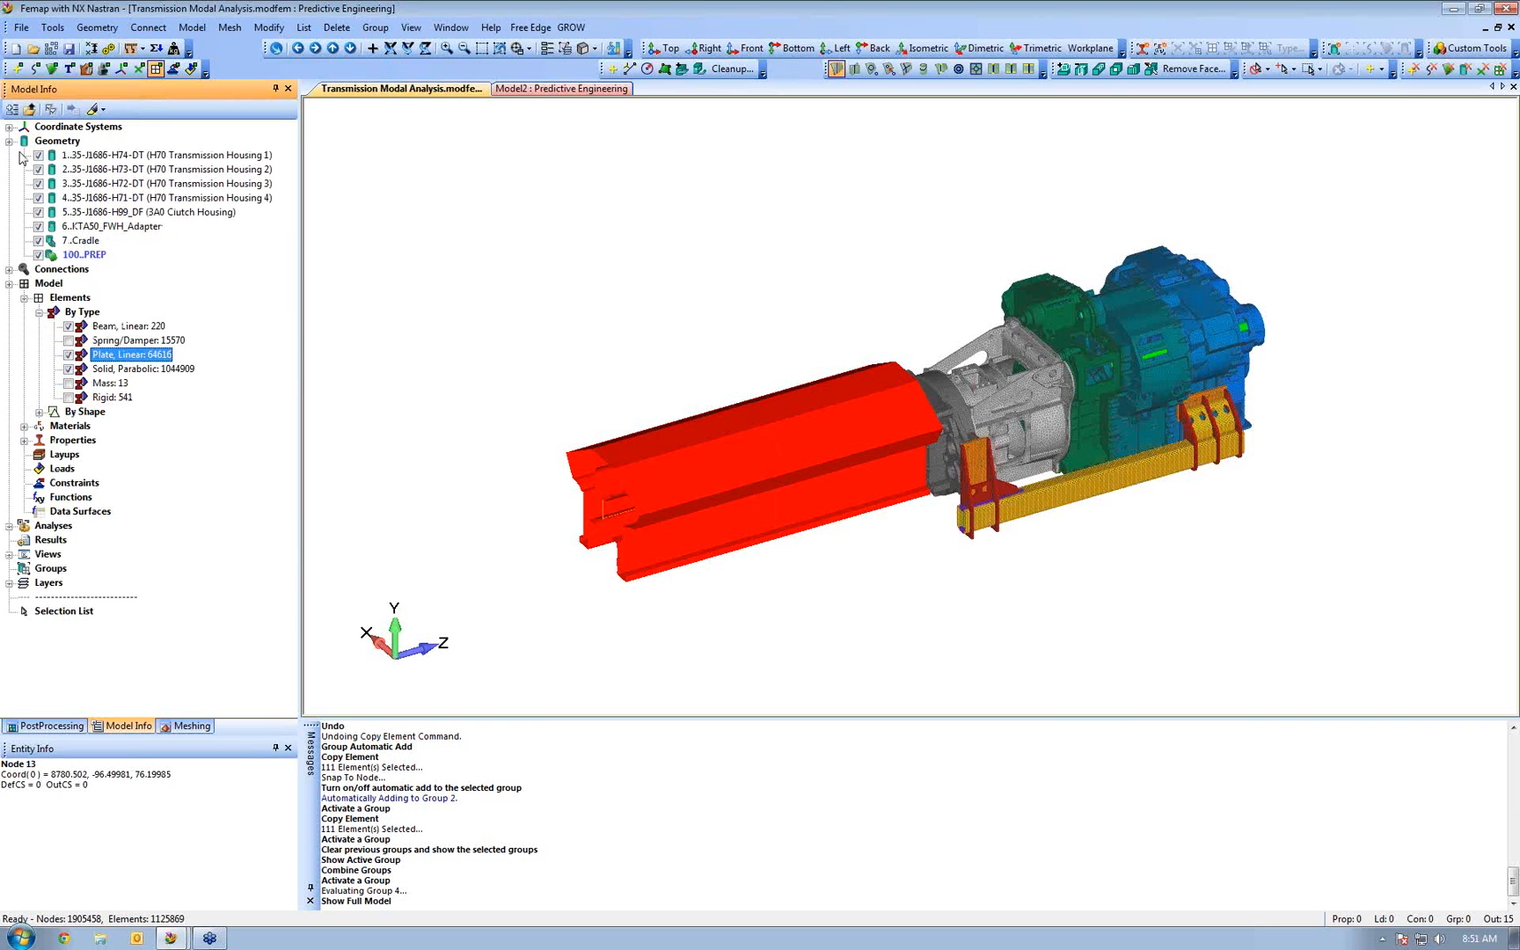
left_click(8, 141)
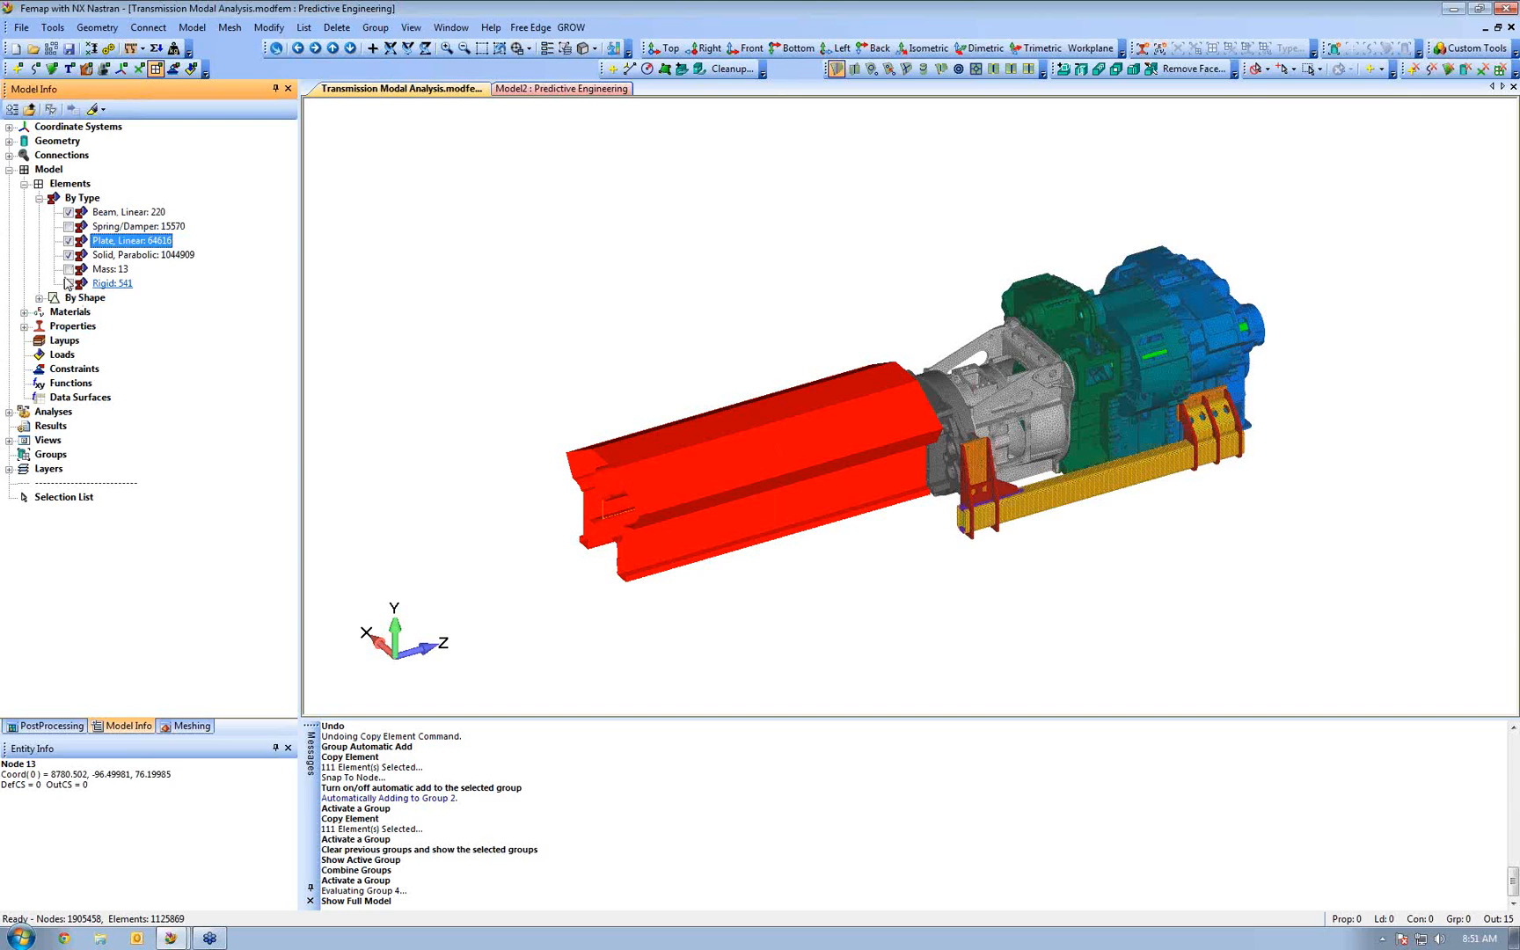
View the transmission model's Spring/Damper elements alone, followed by its linear Plate elements alone
left_click(70, 227)
right_click(70, 229)
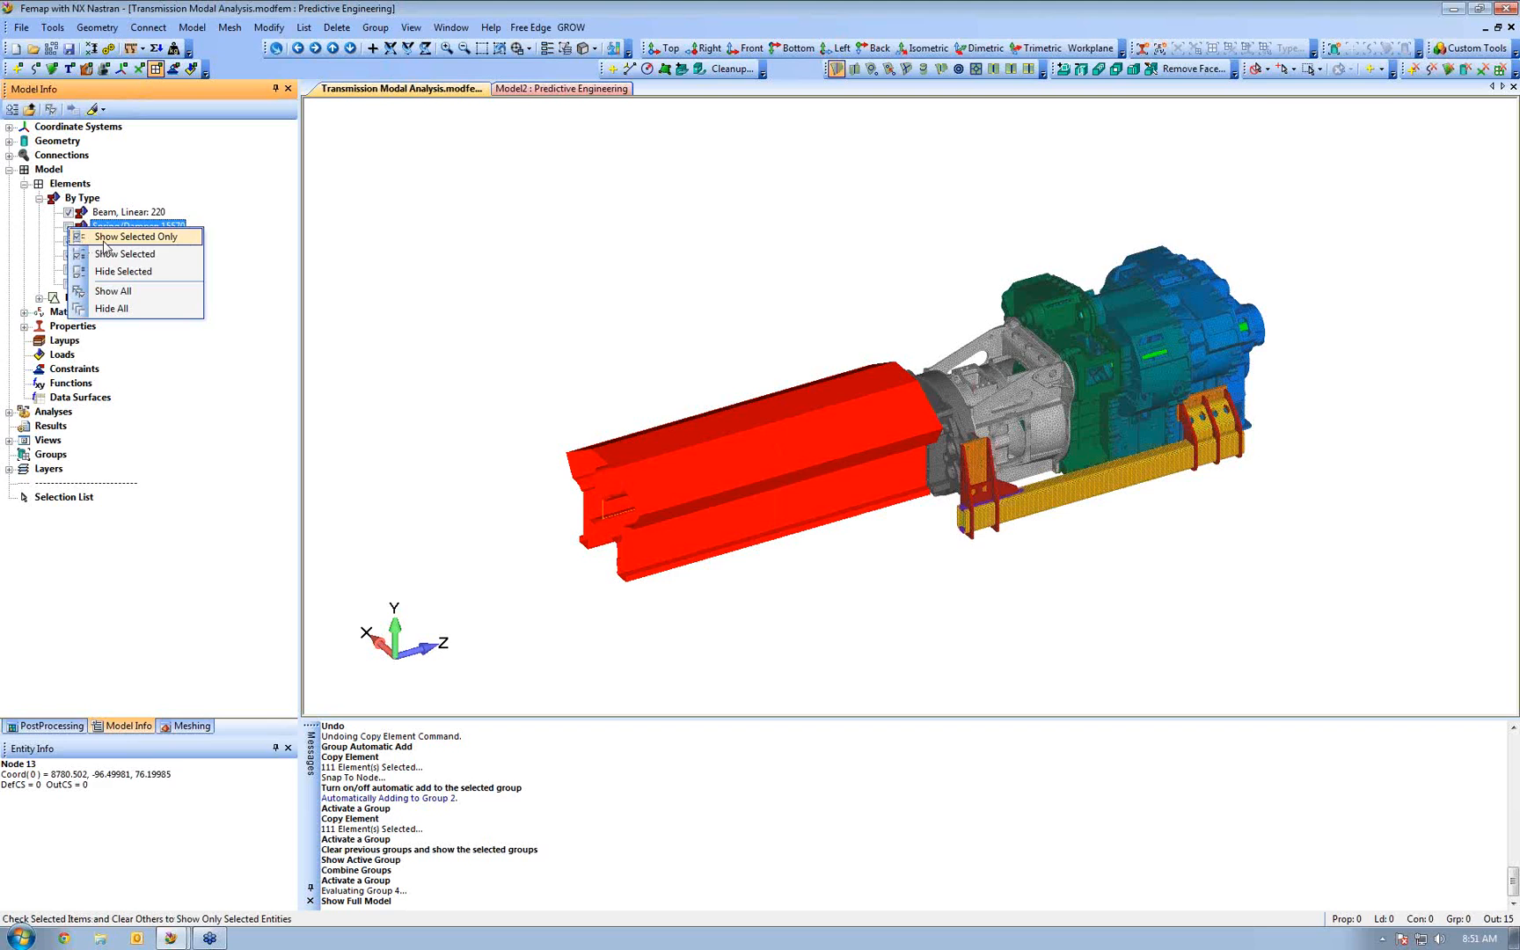
left_click(141, 180)
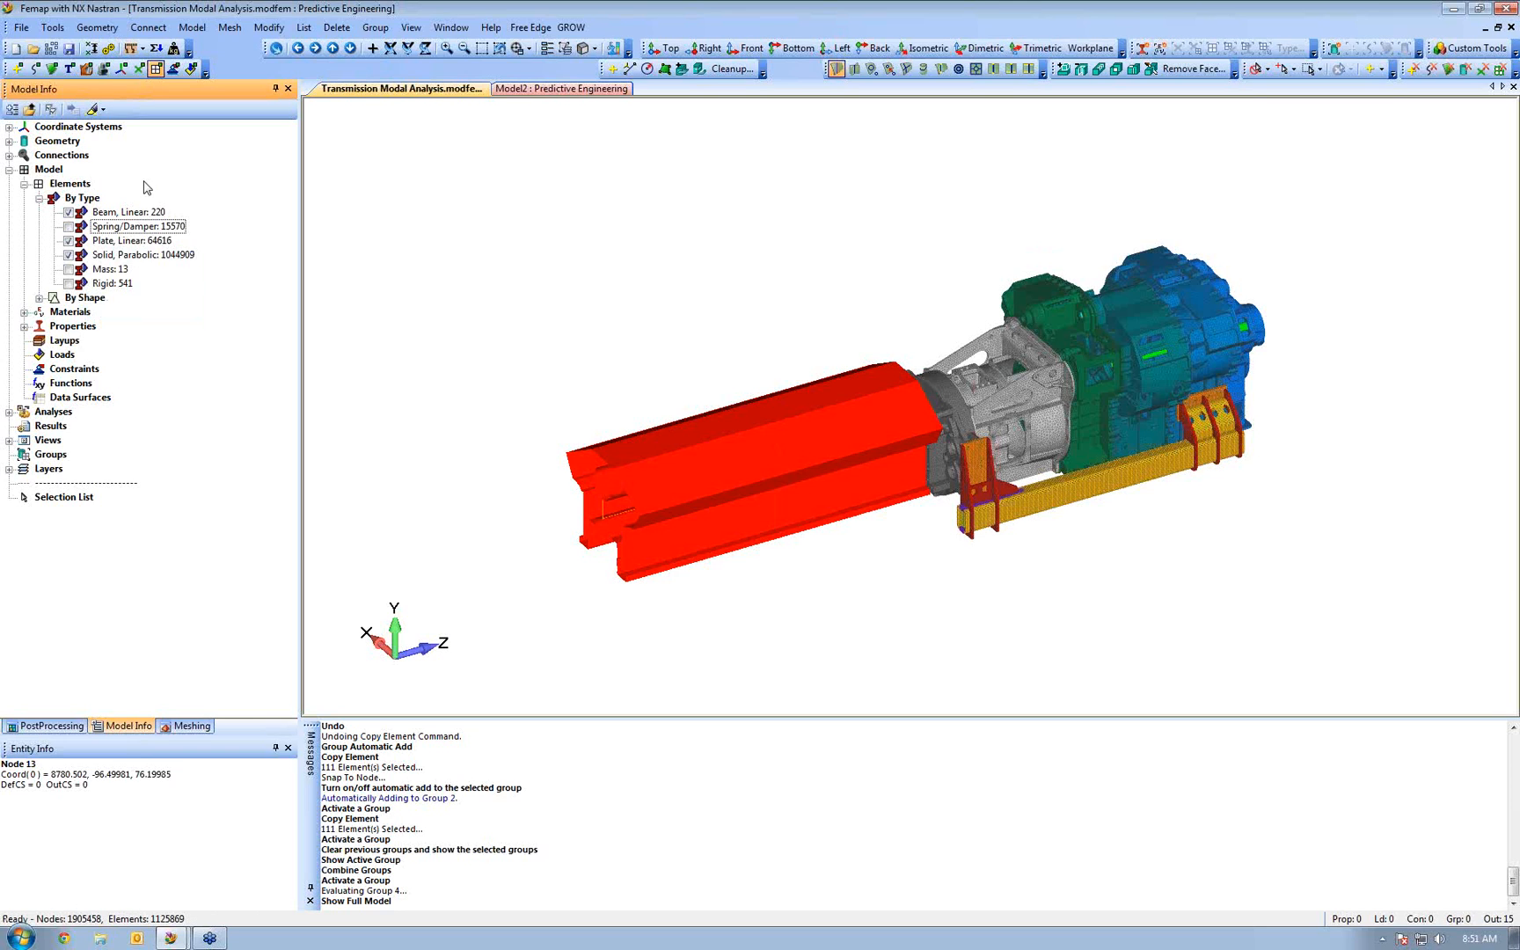
right_click(70, 231)
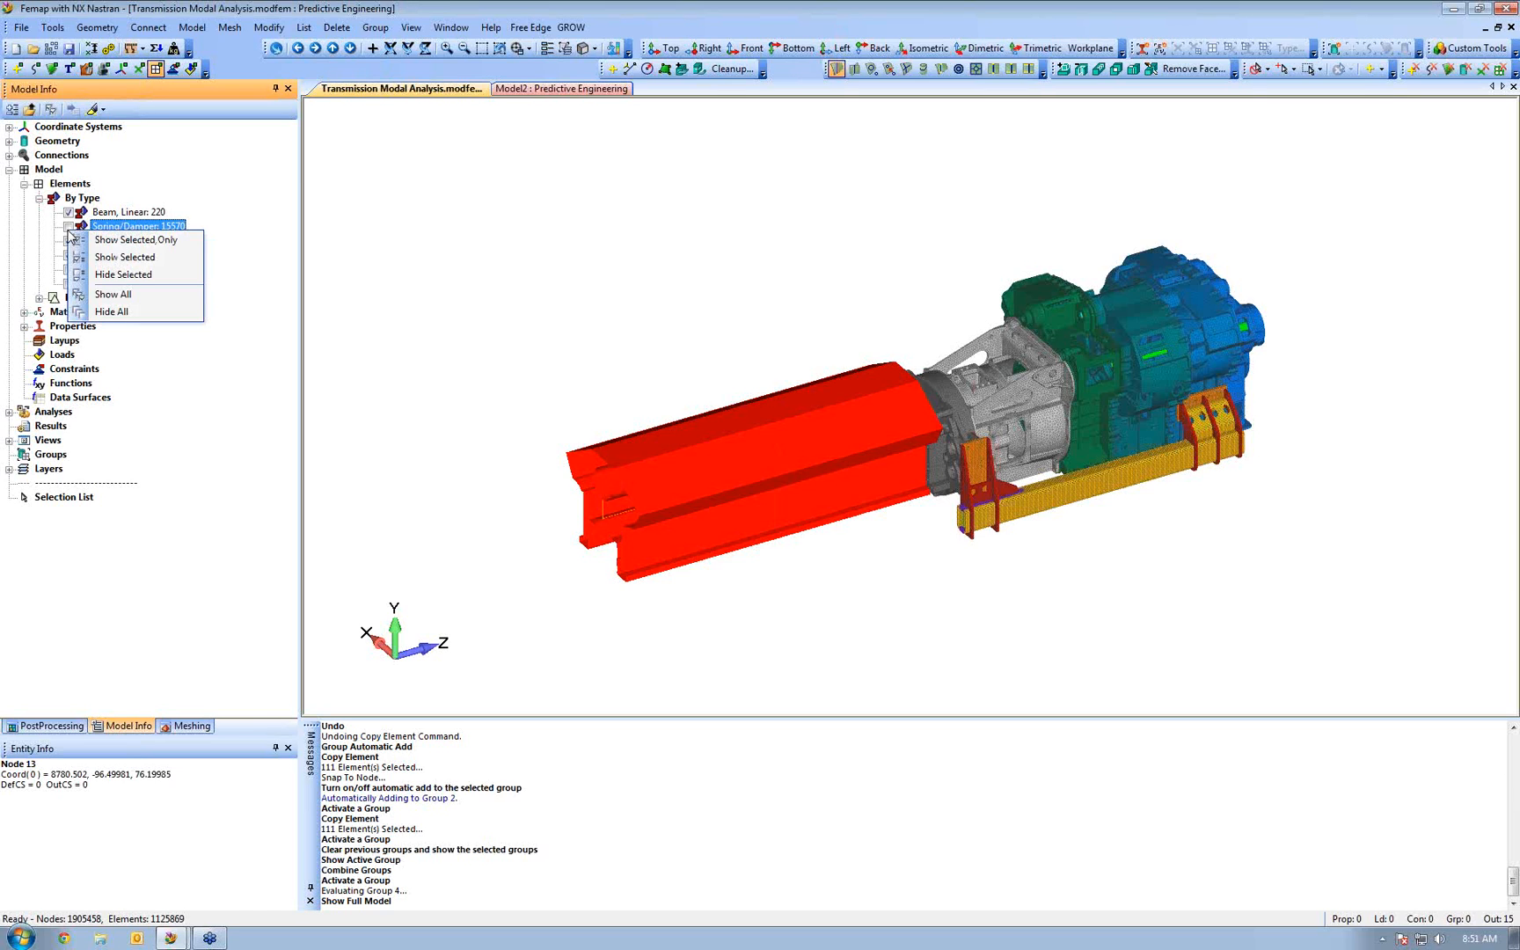
left_click(132, 240)
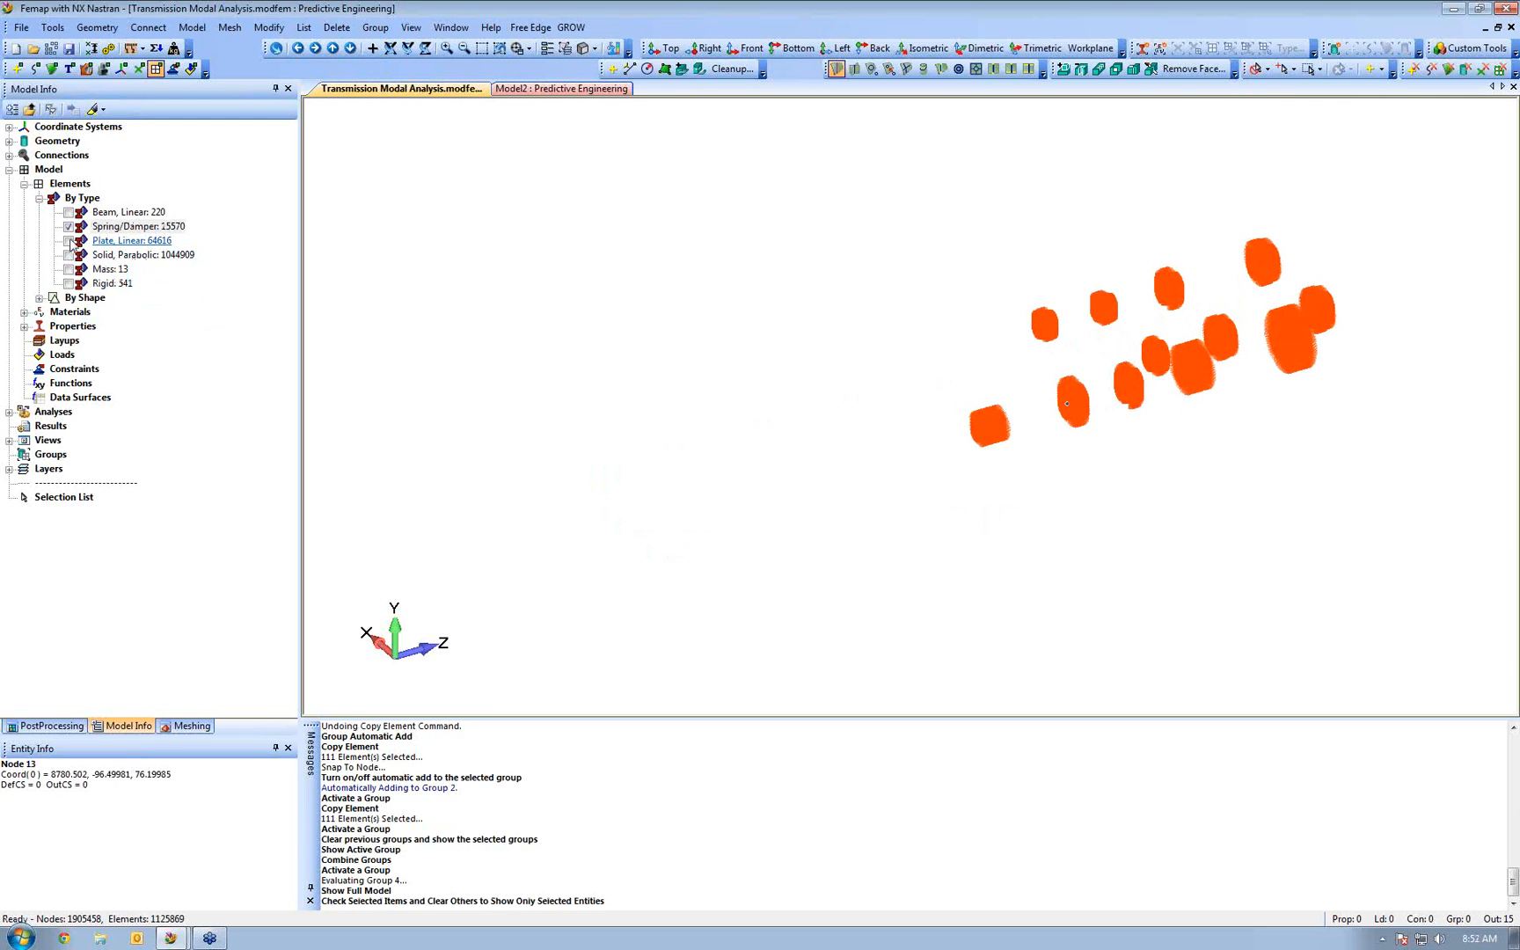
right_click(73, 240)
left_click(101, 251)
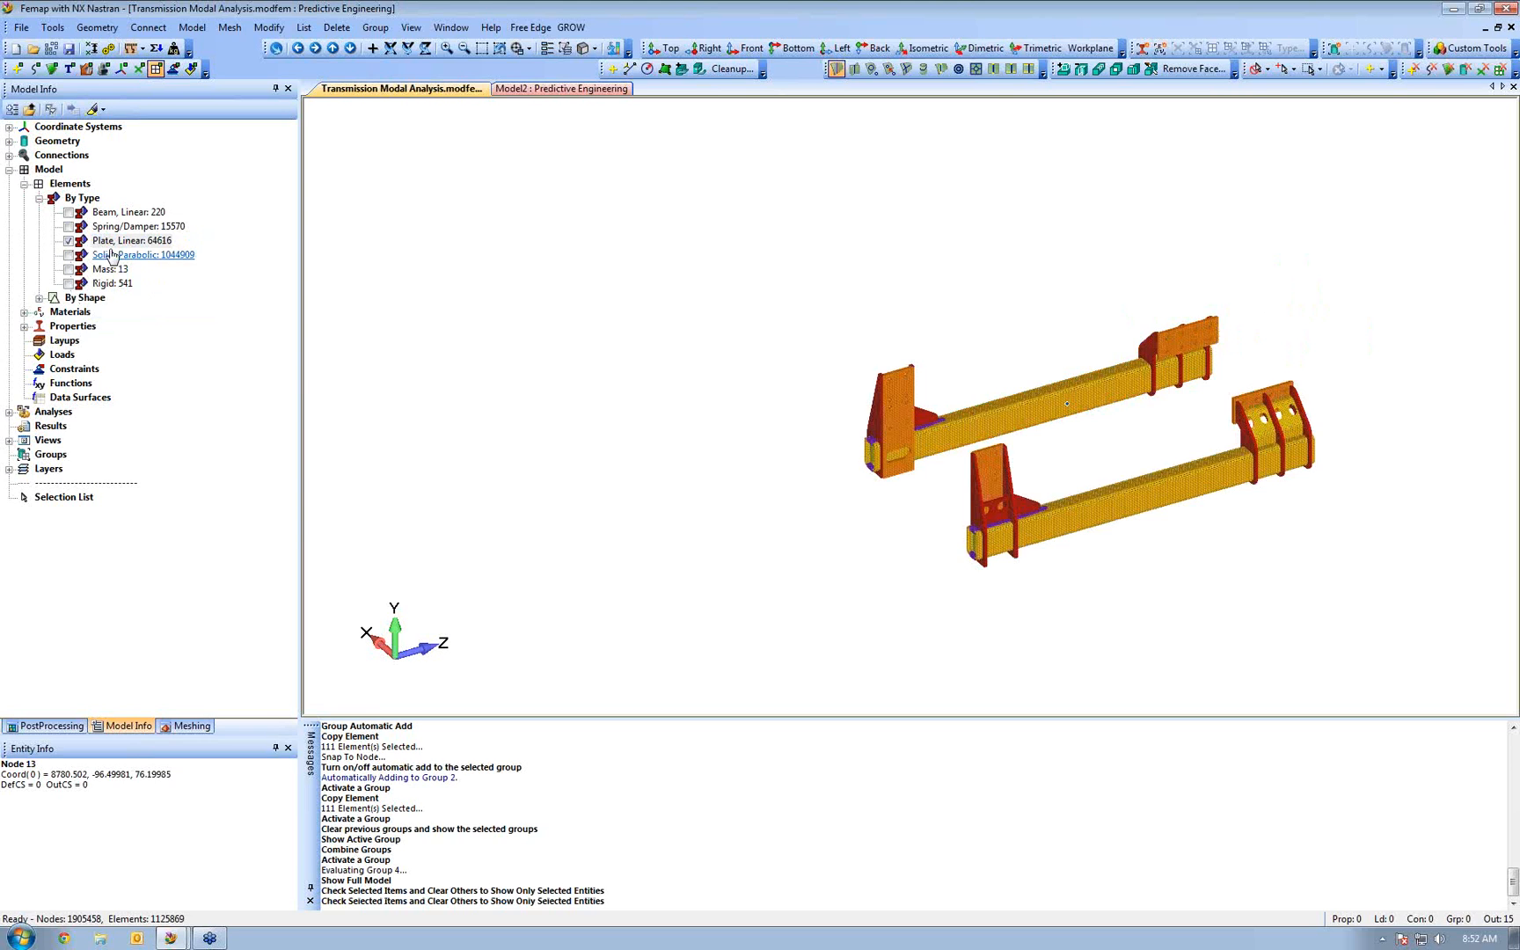
Show only the Spring/Damper, linear Plate and parabolic Solid elements together
left_click(137, 227)
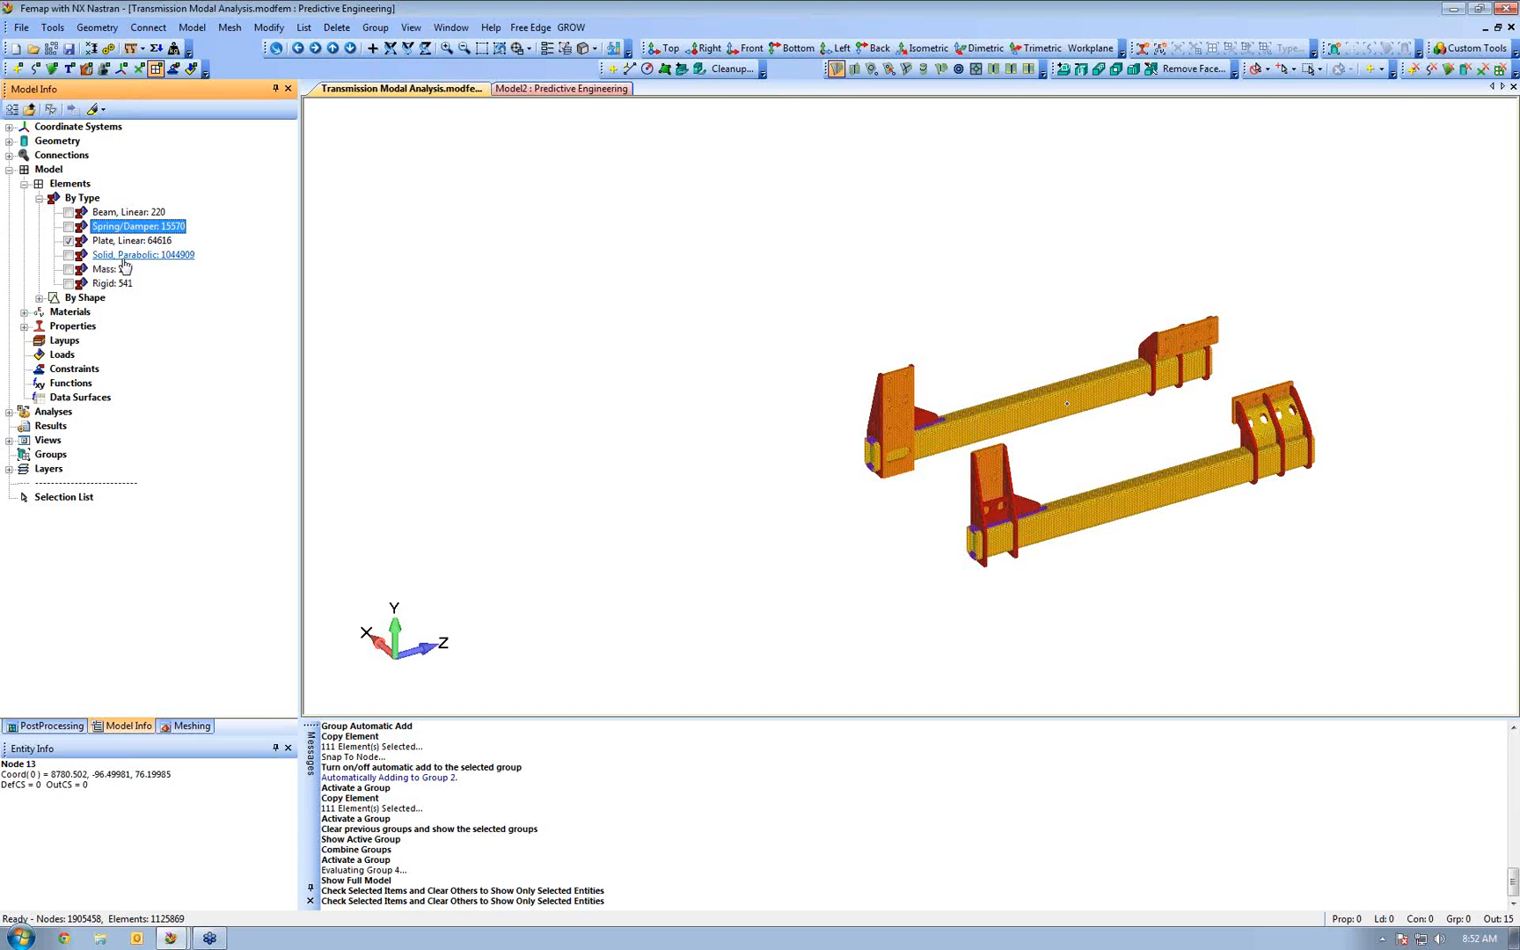
left_click(122, 257, "shift")
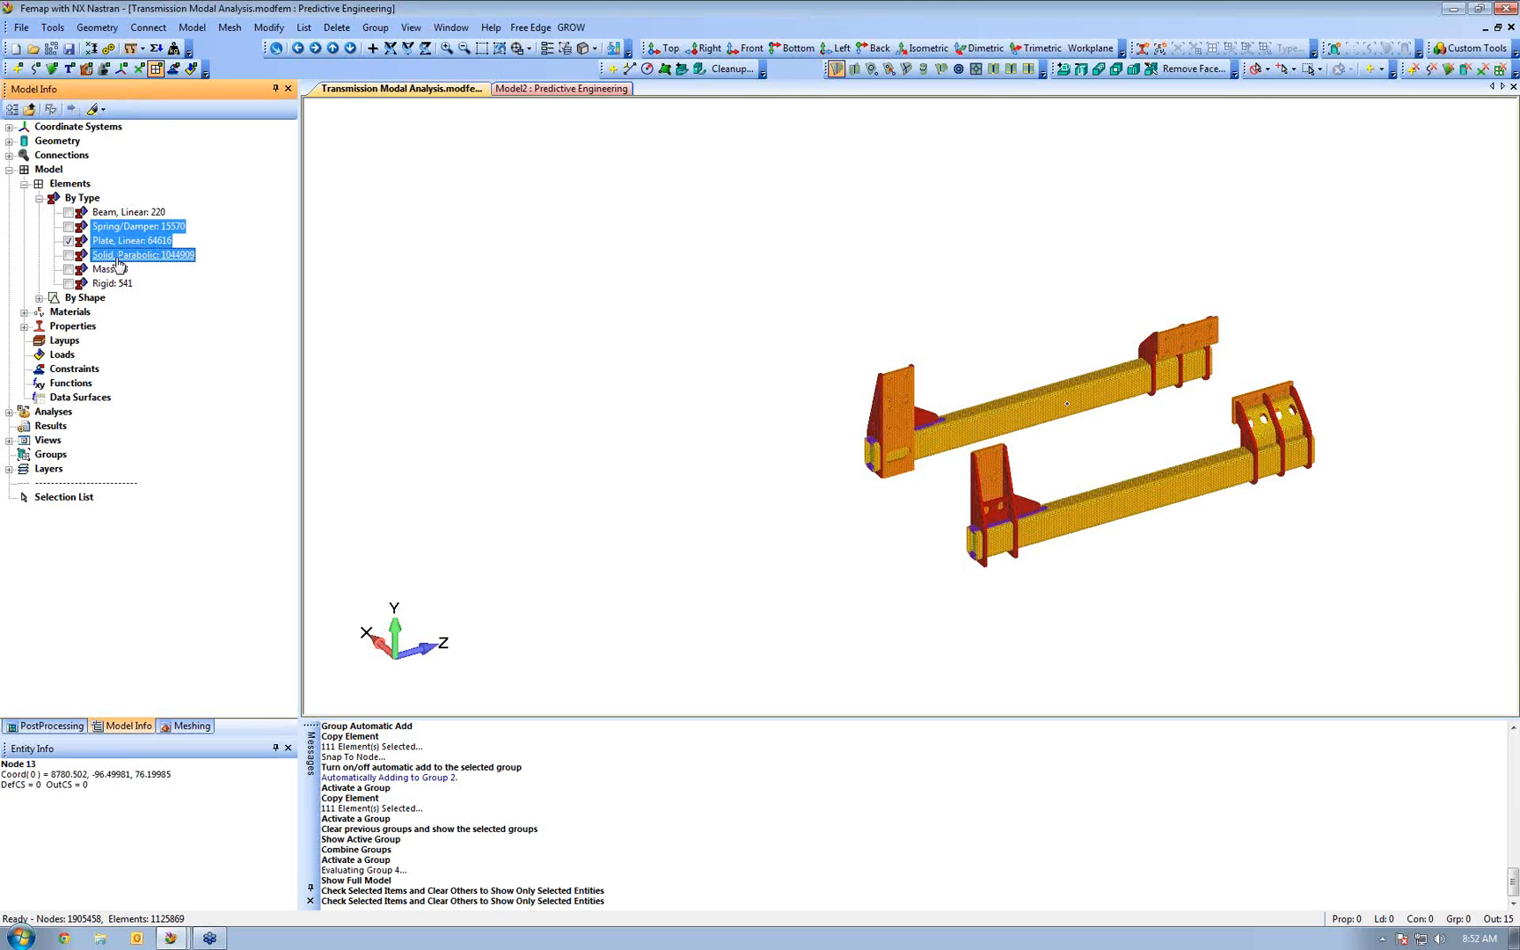
right_click(70, 254)
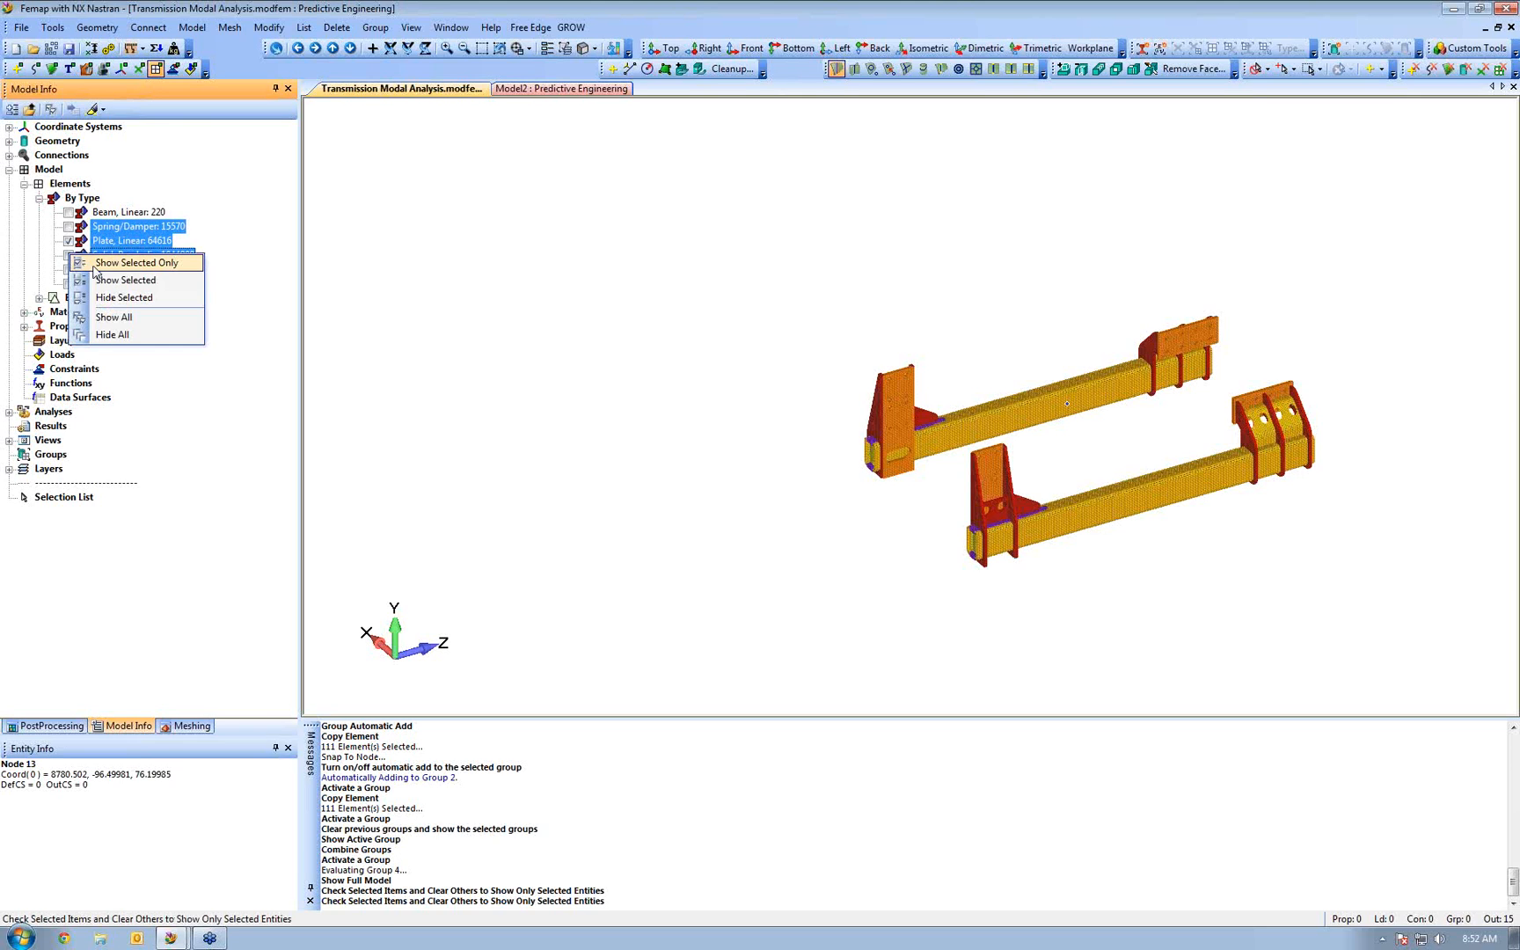
left_click(94, 266)
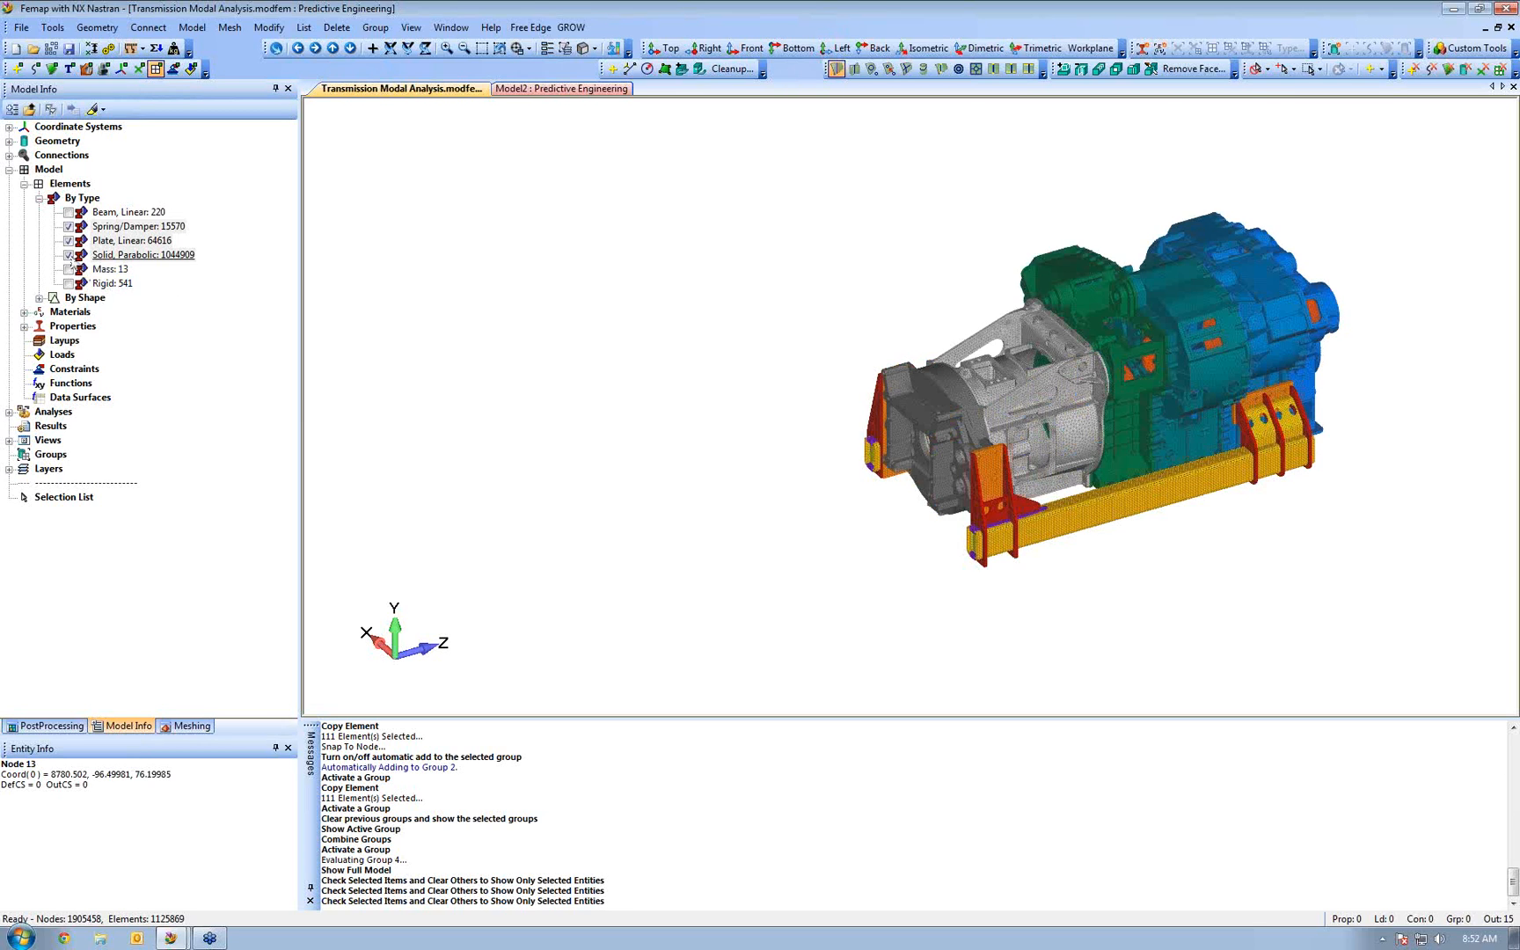
Add the Mass and Rigid elements to the element types already displayed
right_click(74, 256)
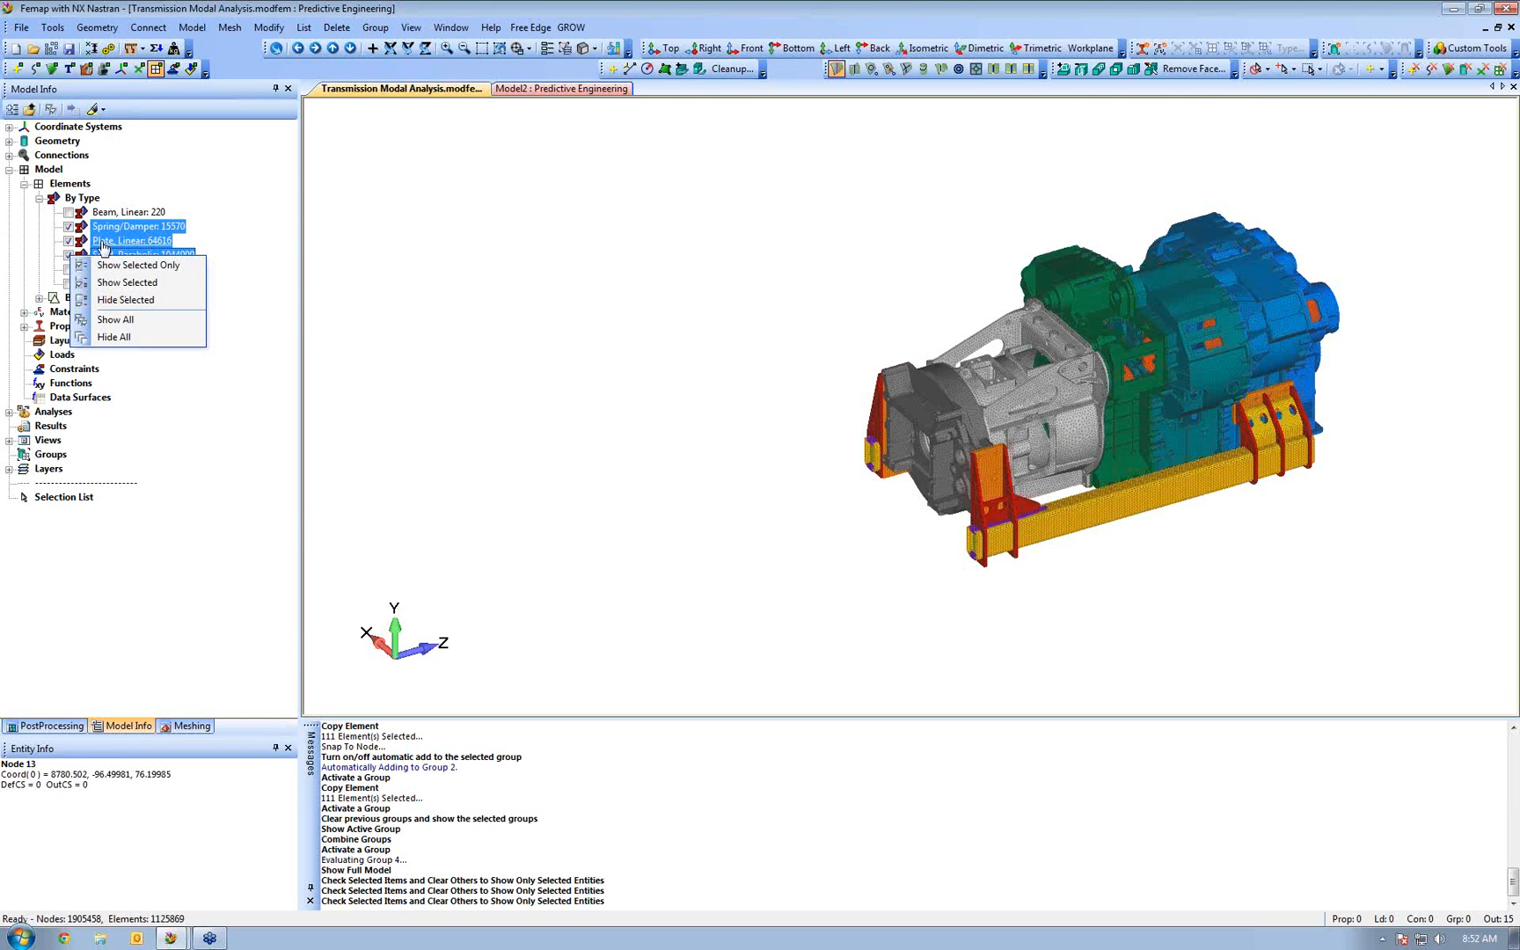
left_click(232, 213)
left_click(232, 212)
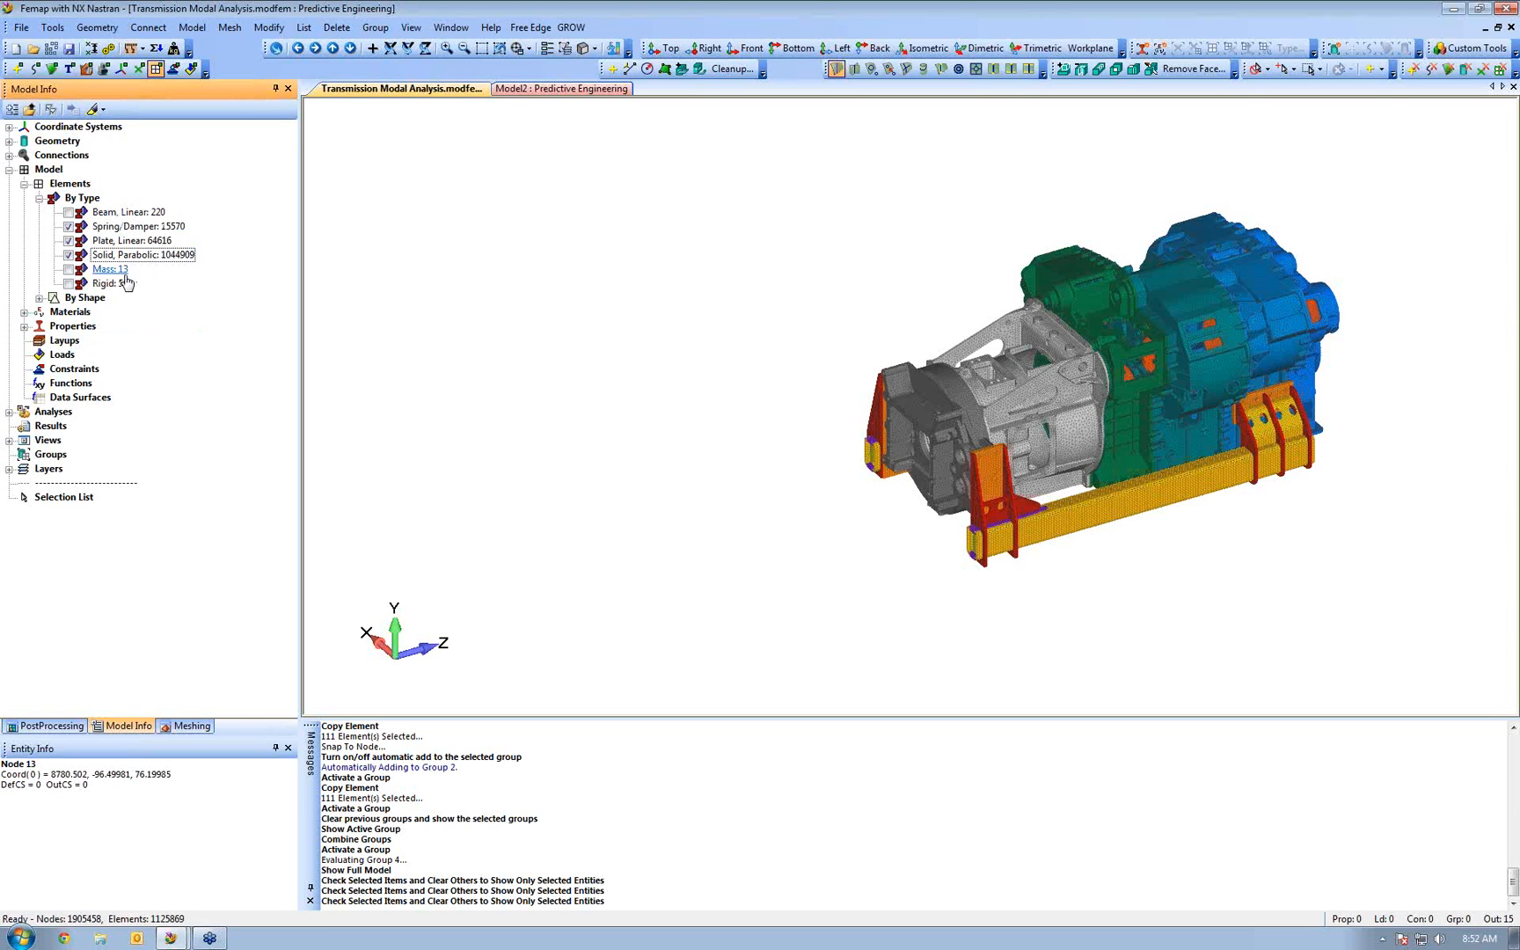
left_click(104, 269)
left_click(106, 284, "shift")
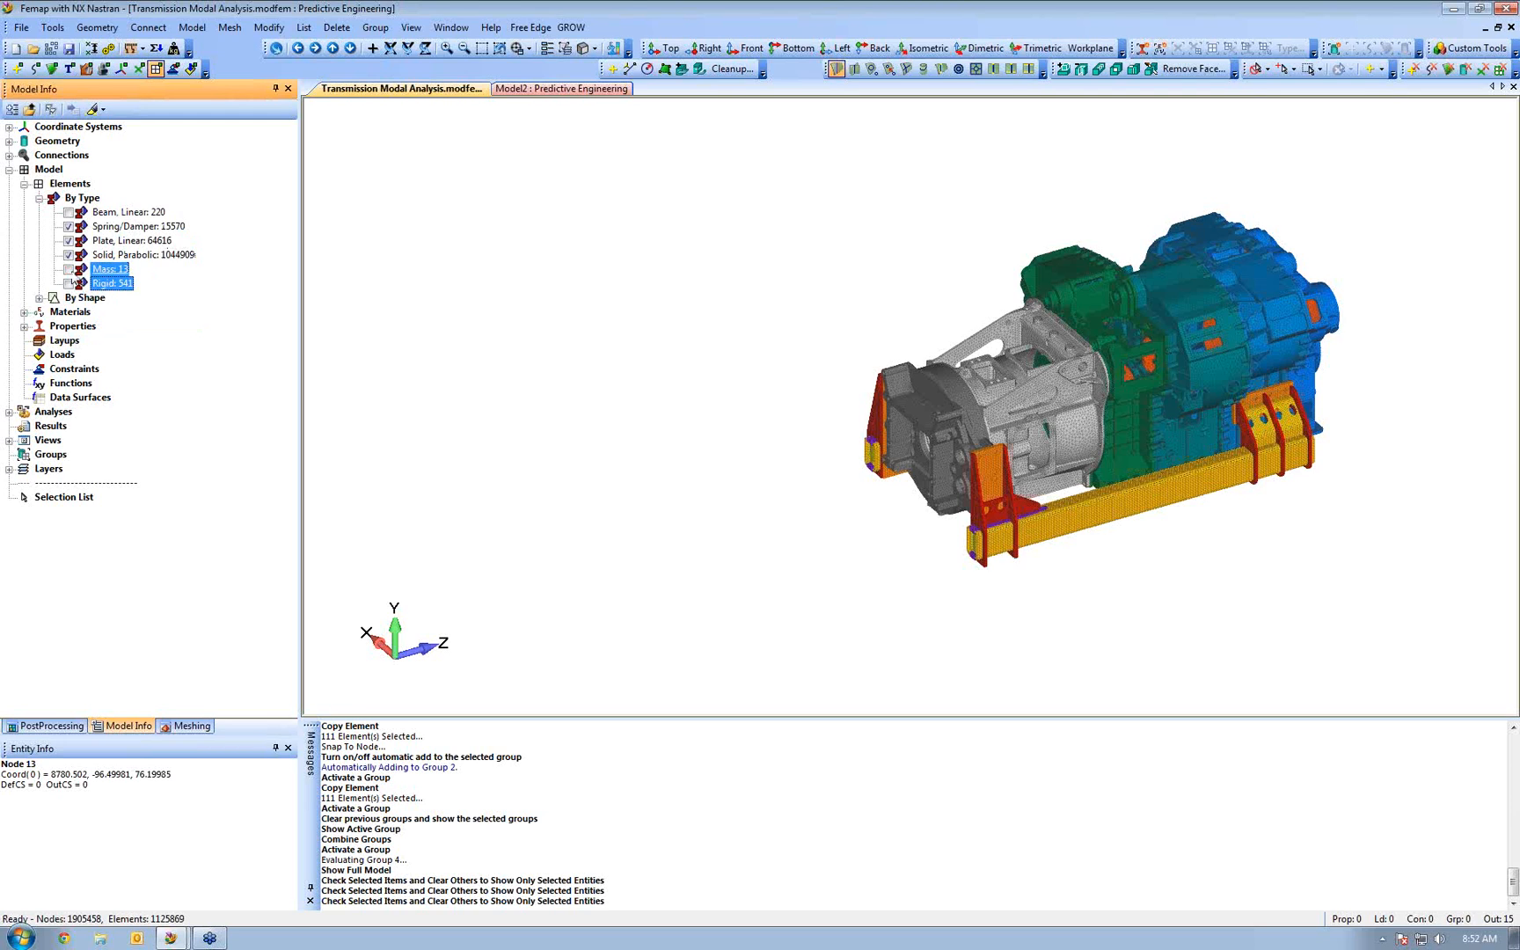
right_click(75, 276)
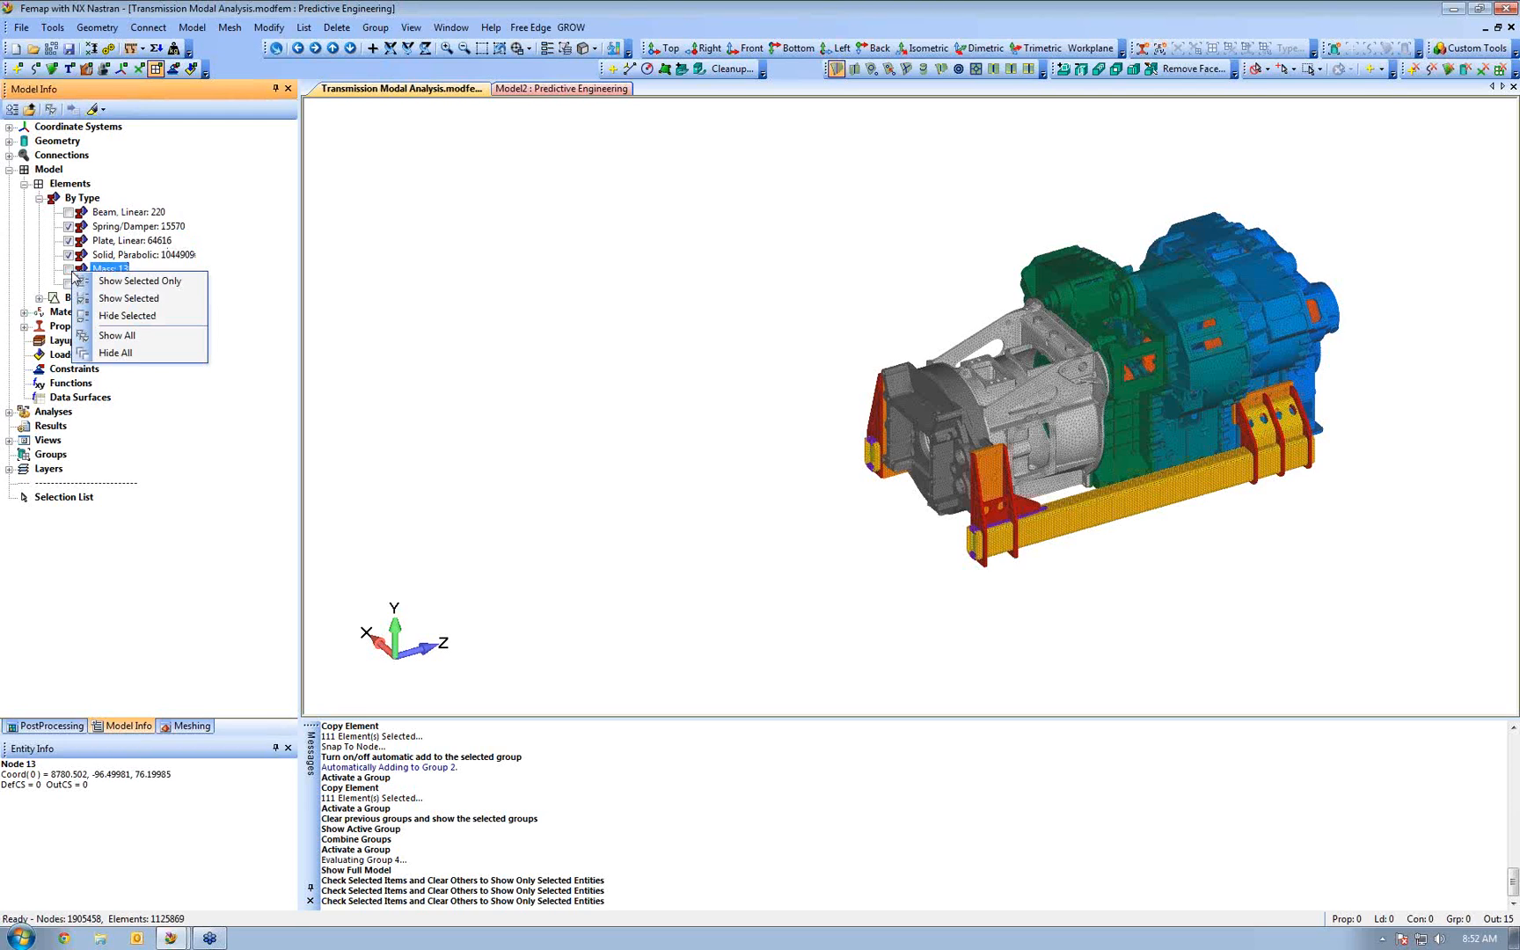
left_click(117, 299)
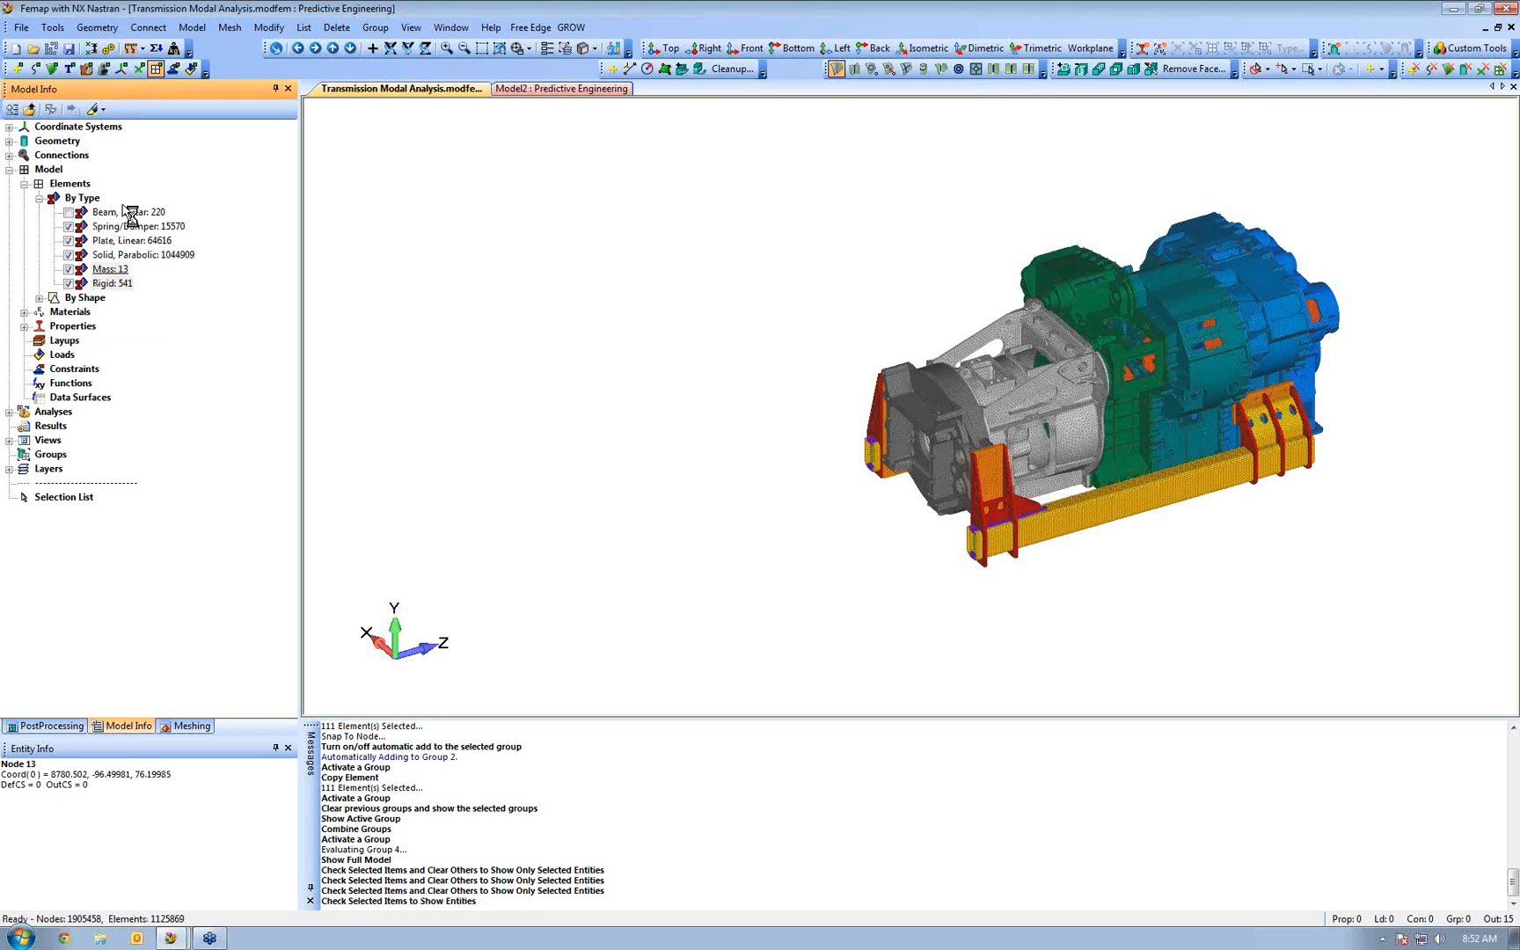
List the transmission model's elements by shape and display all element types, including the beams
left_click(40, 299)
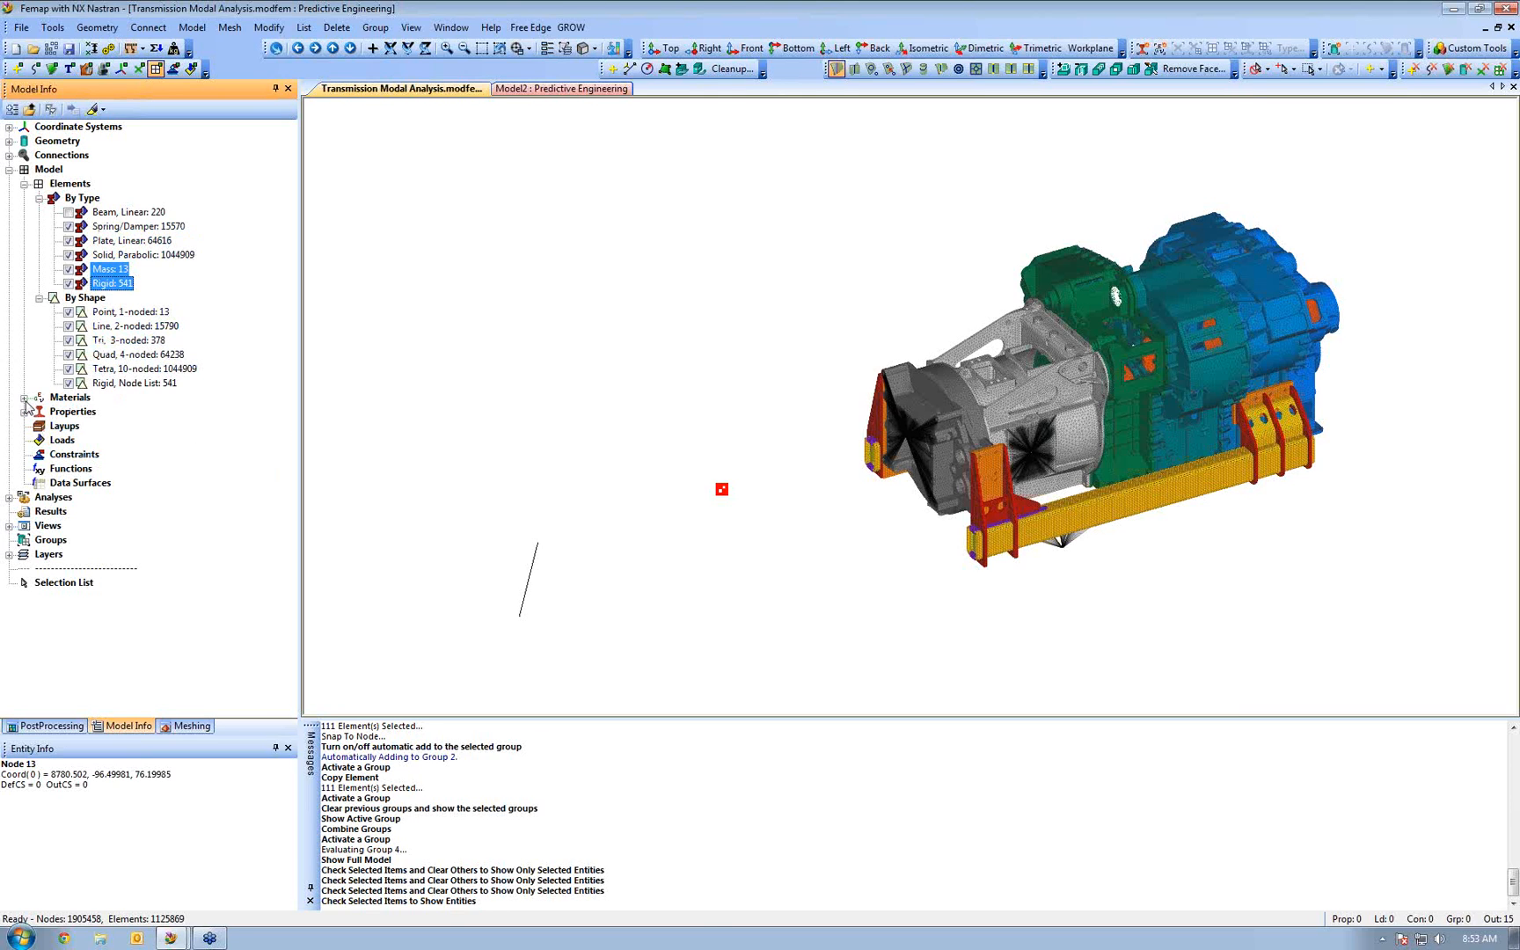
right_click(74, 215)
left_click(99, 279)
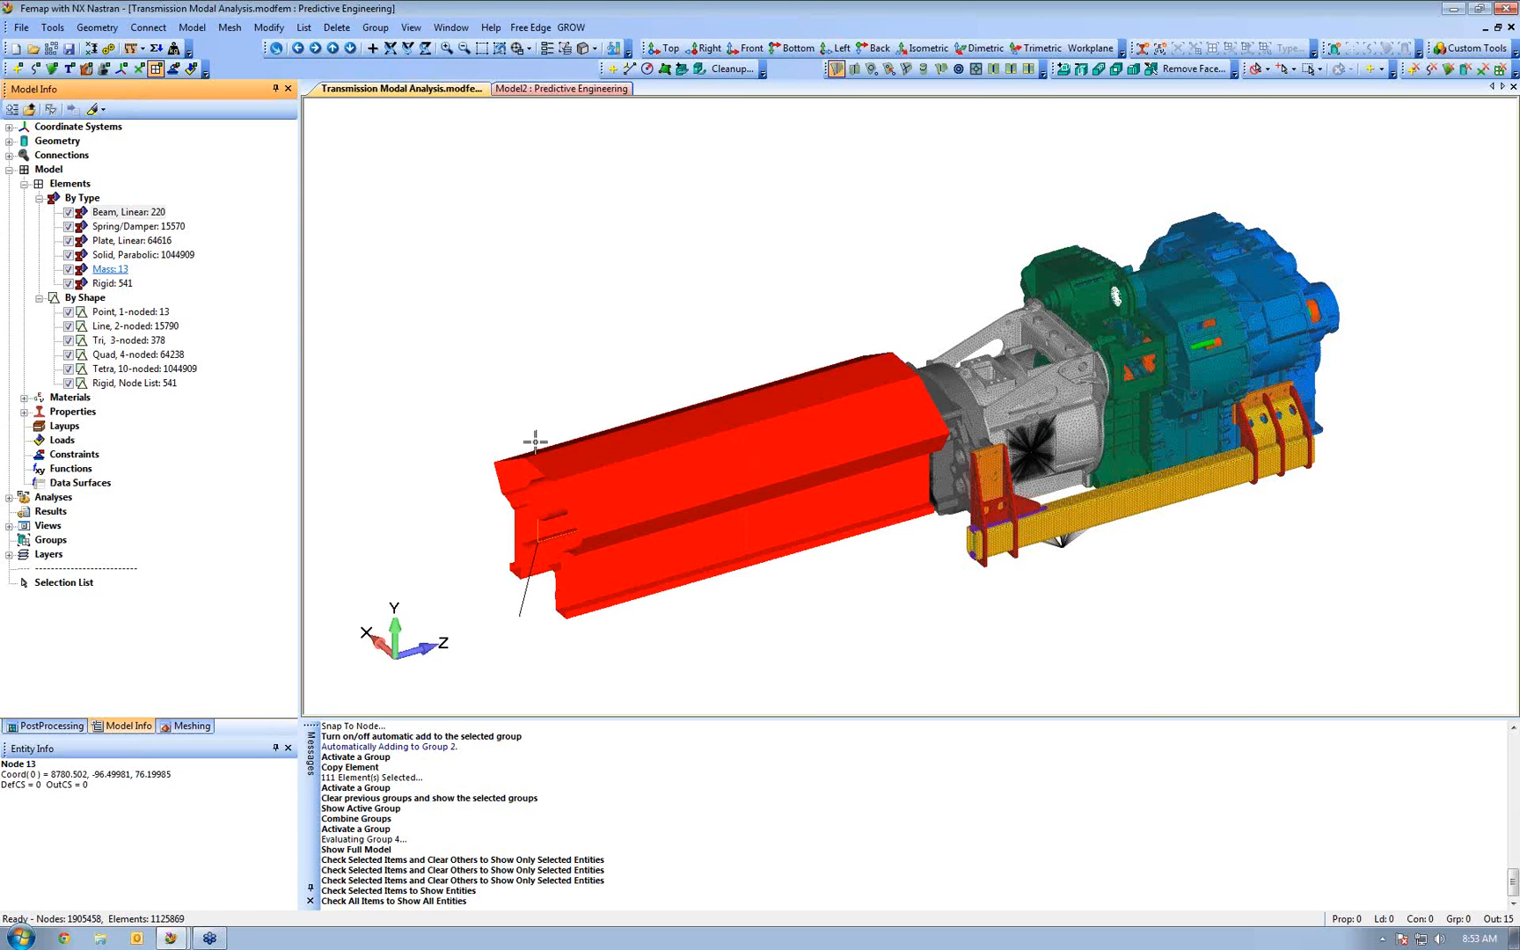
List the materials and display only the elements made of Steel and Ductile Iron
left_click(24, 396)
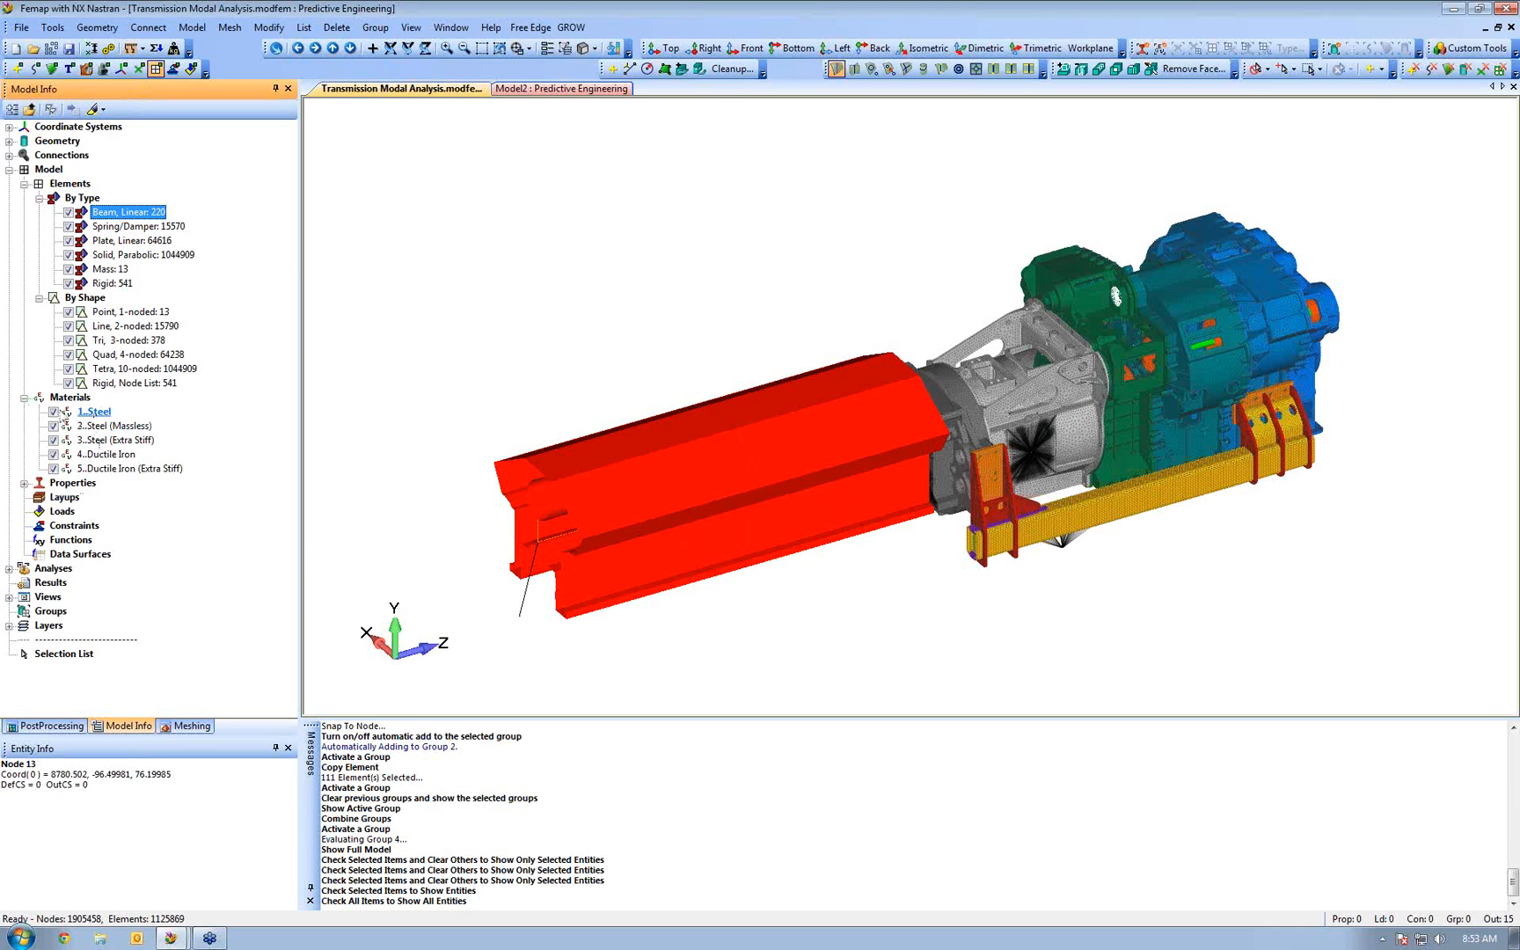
right_click(57, 415)
left_click(99, 424)
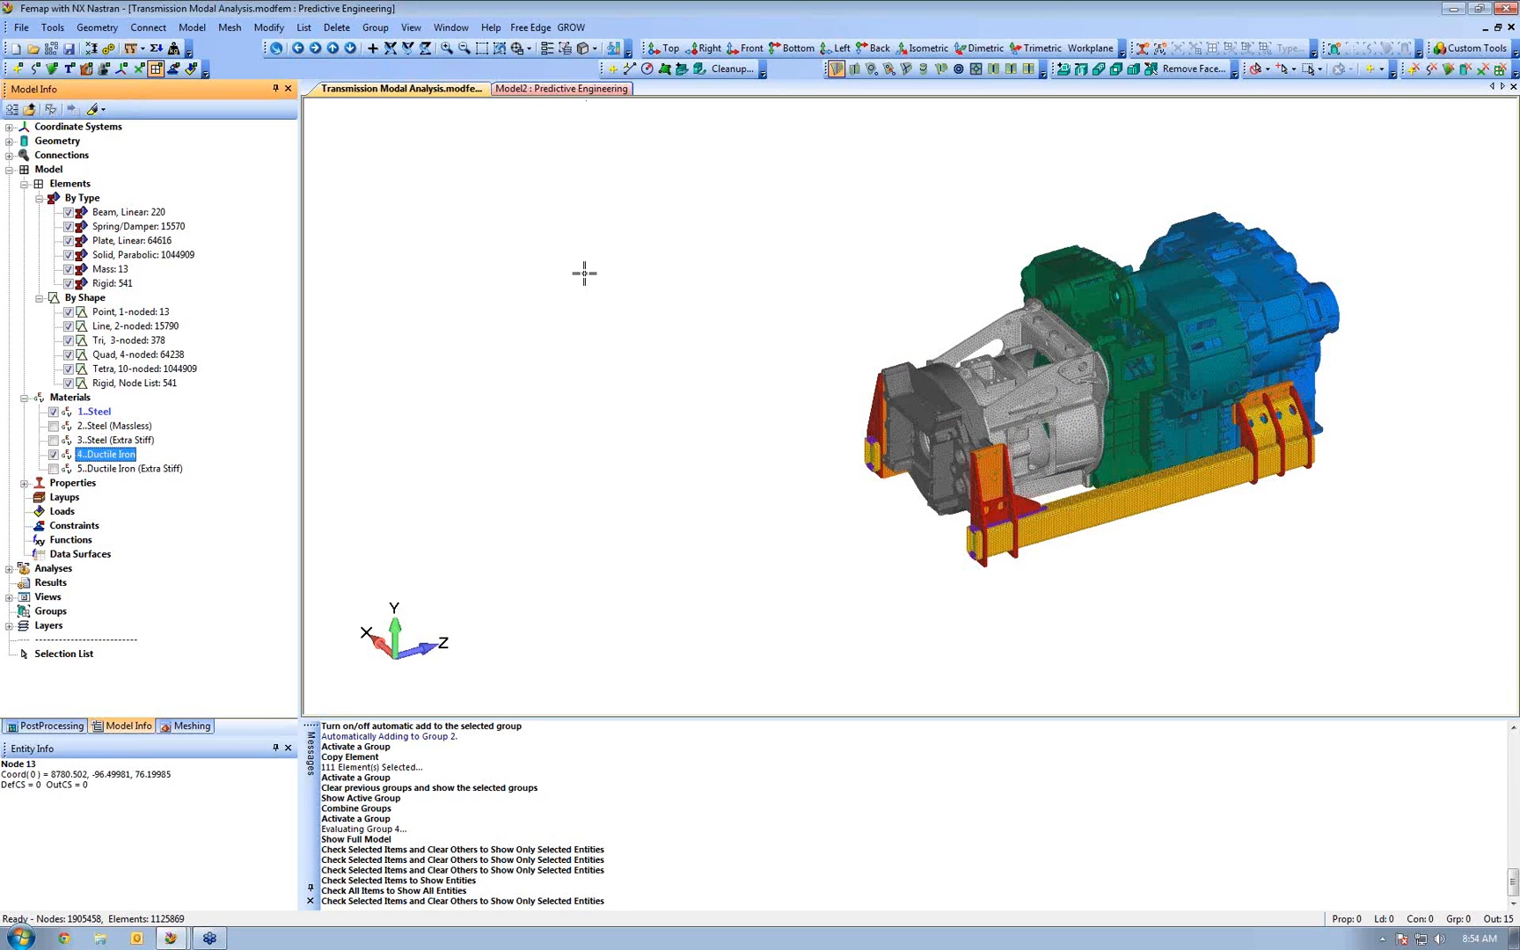
Expand the transmission model's property list to examine its entries
left_click(25, 483)
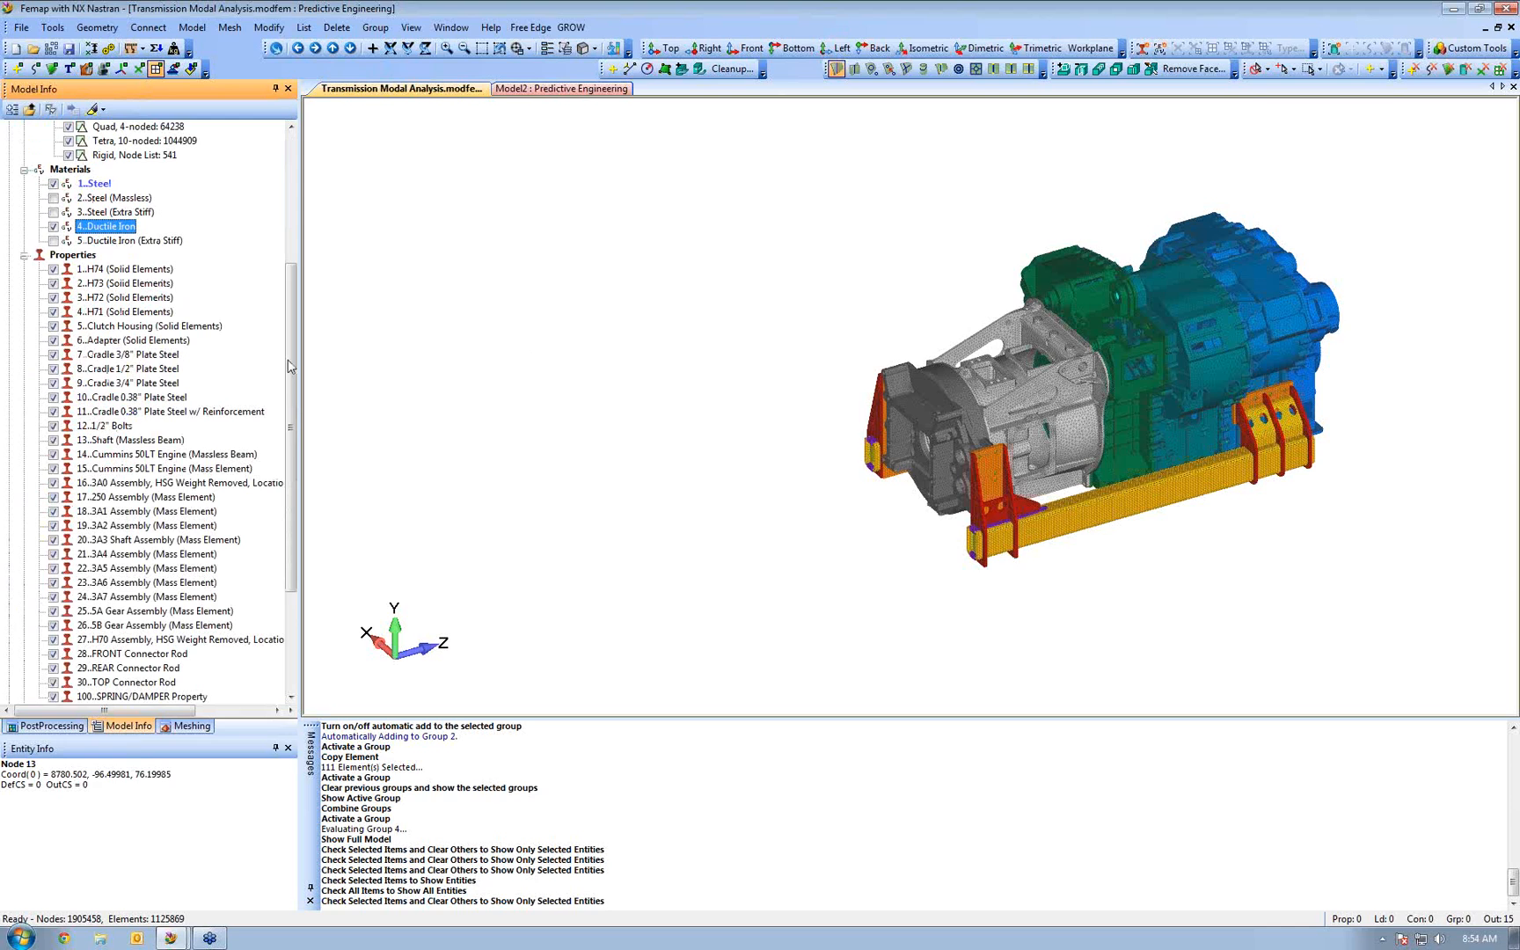
Hide the elements of the H73, H72 and H71 solid properties in the transmission model
left_click(54, 287)
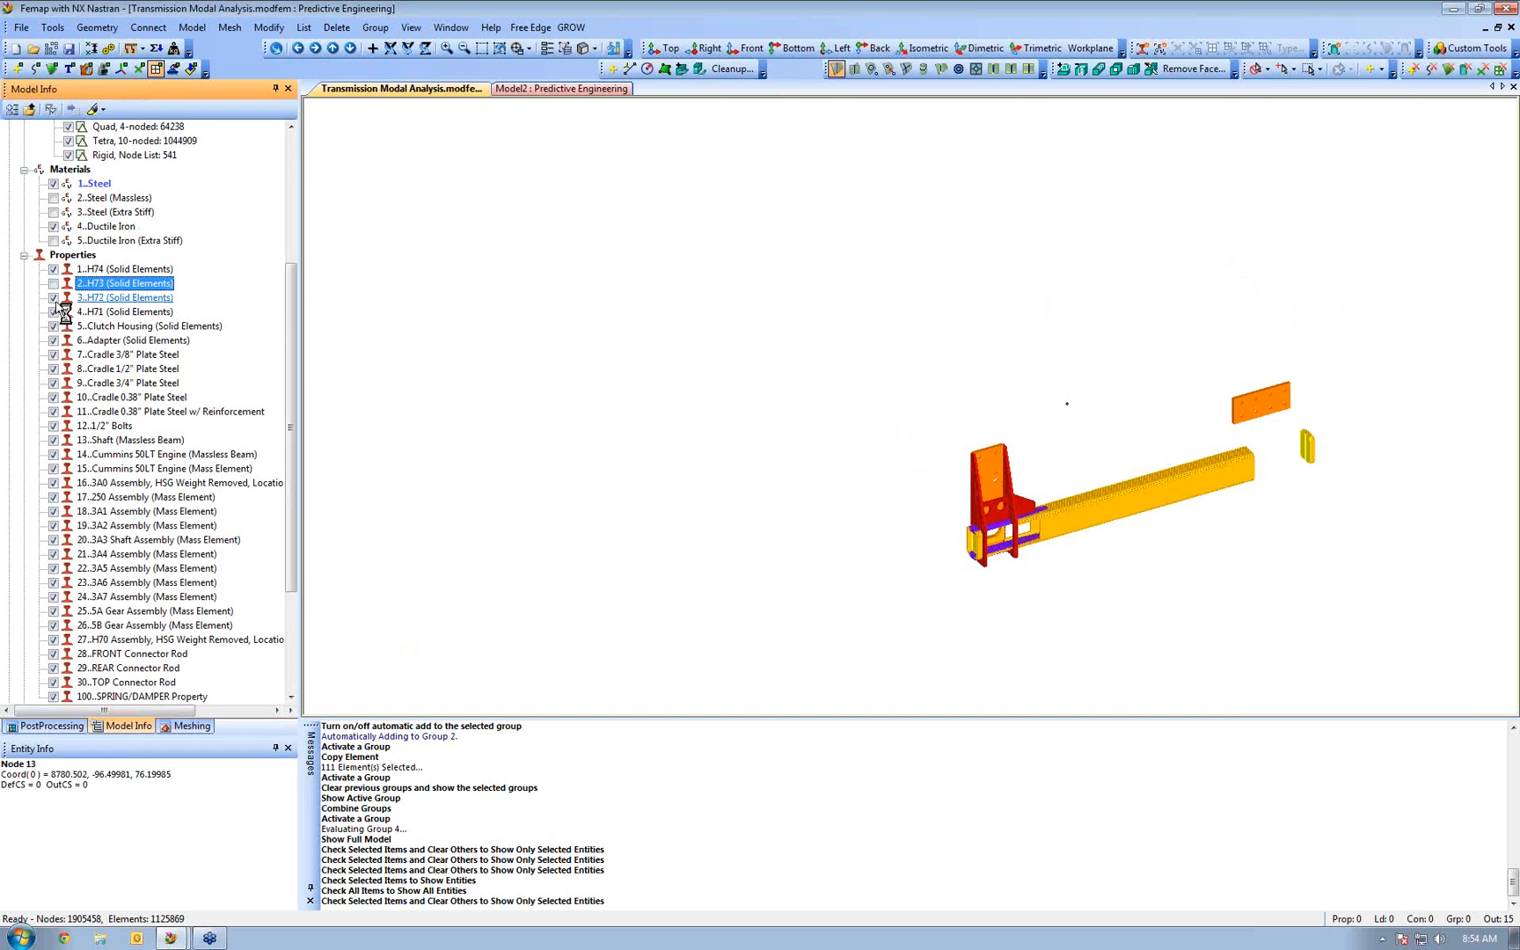
left_click(54, 299)
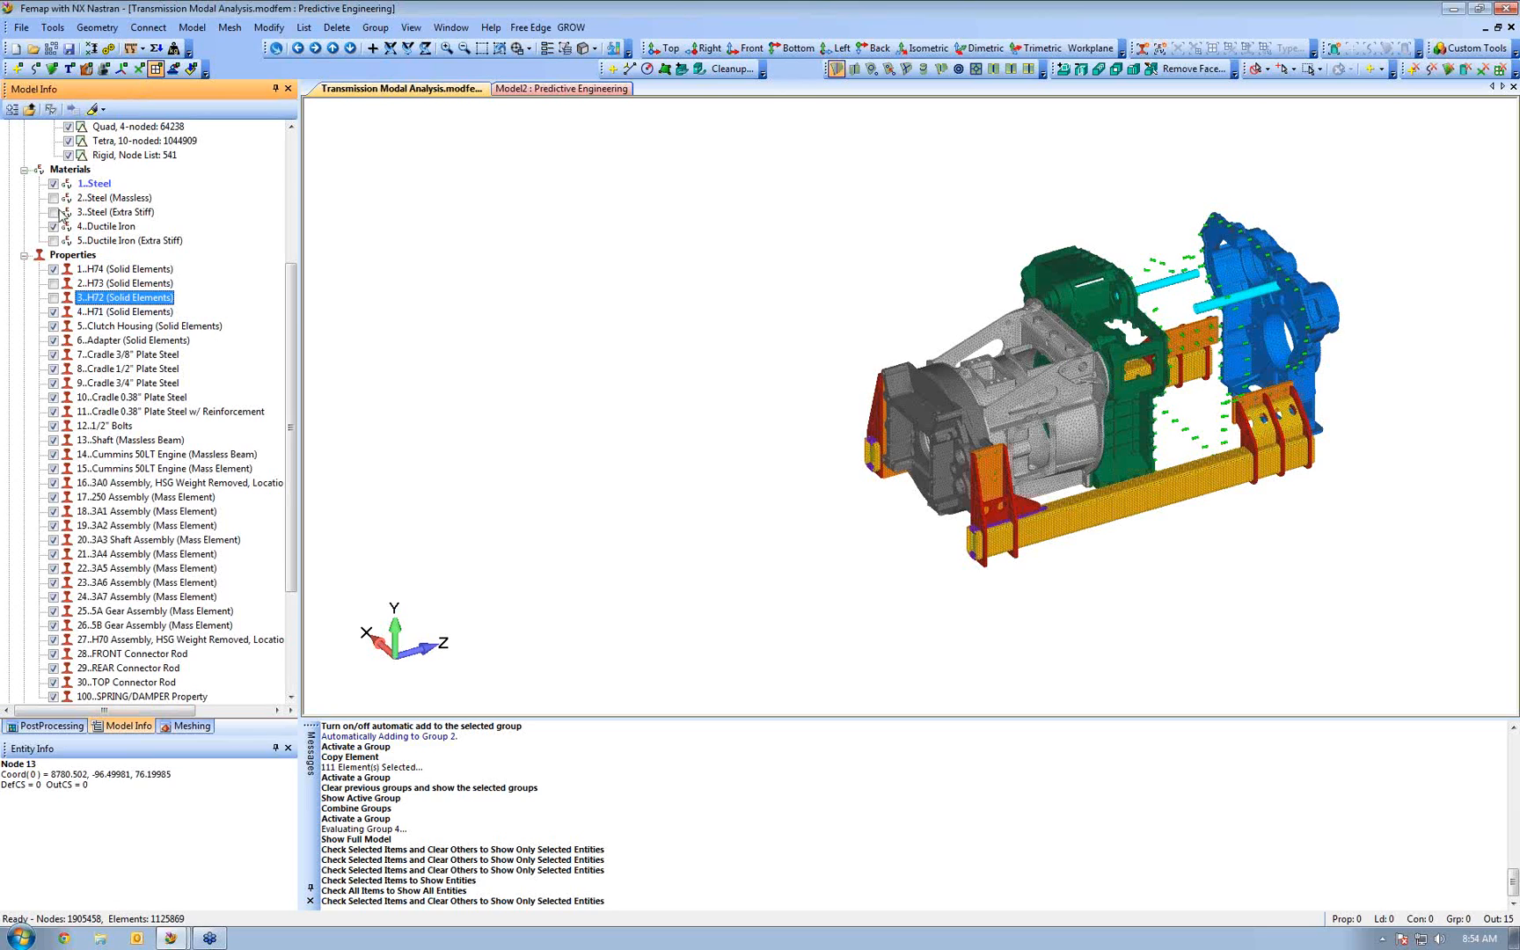
scroll(295, 332, "up", 5)
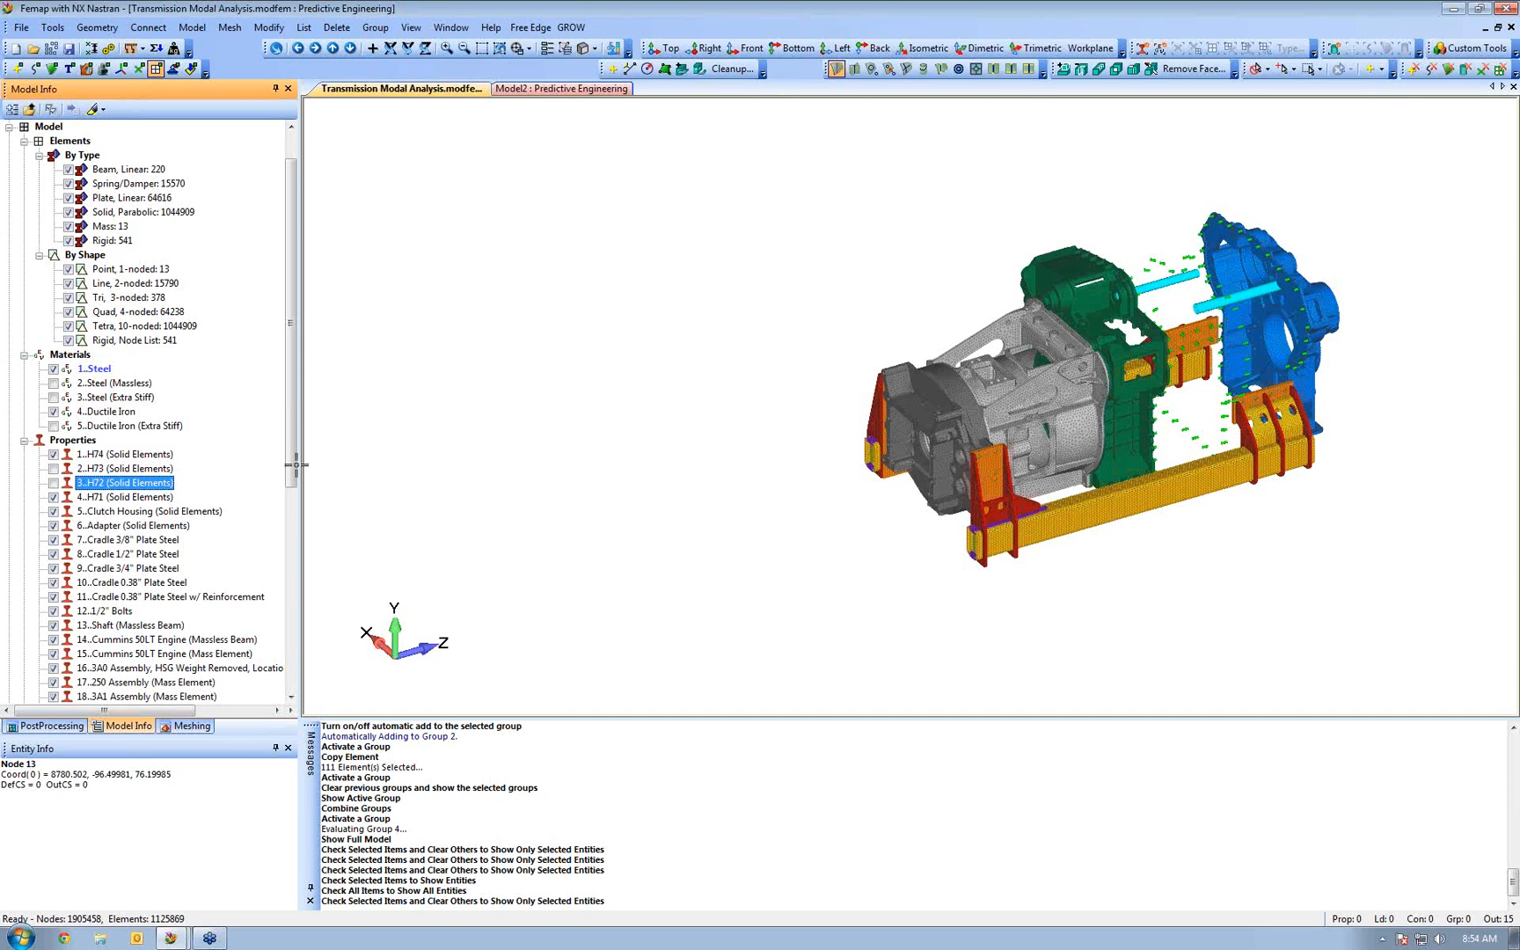
left_click_drag(296, 459, 296, 587)
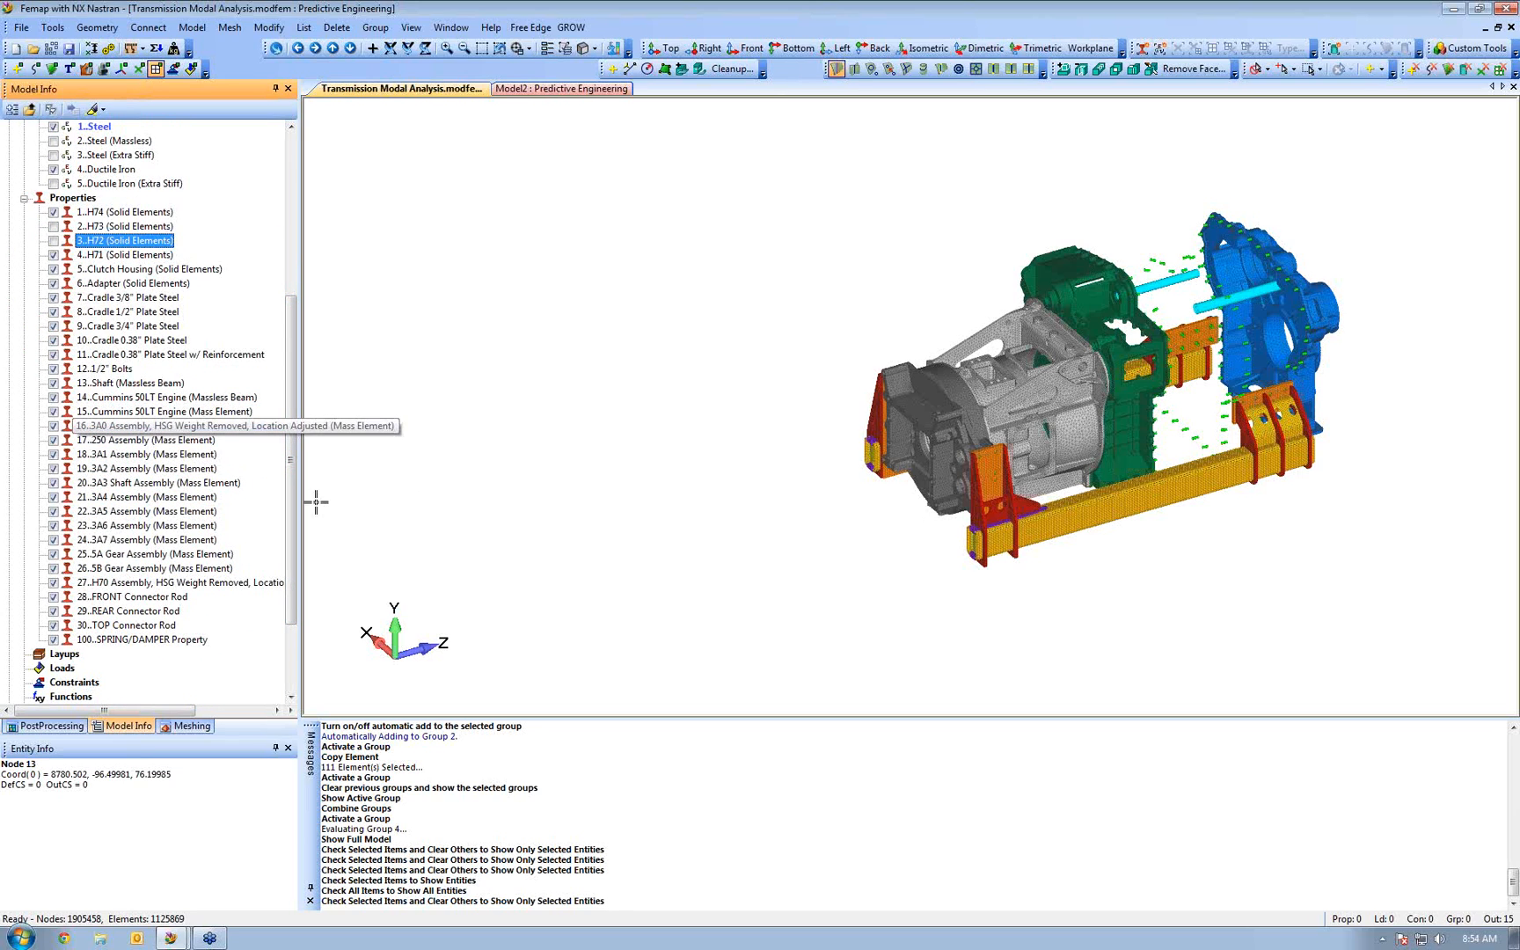
left_click(54, 259)
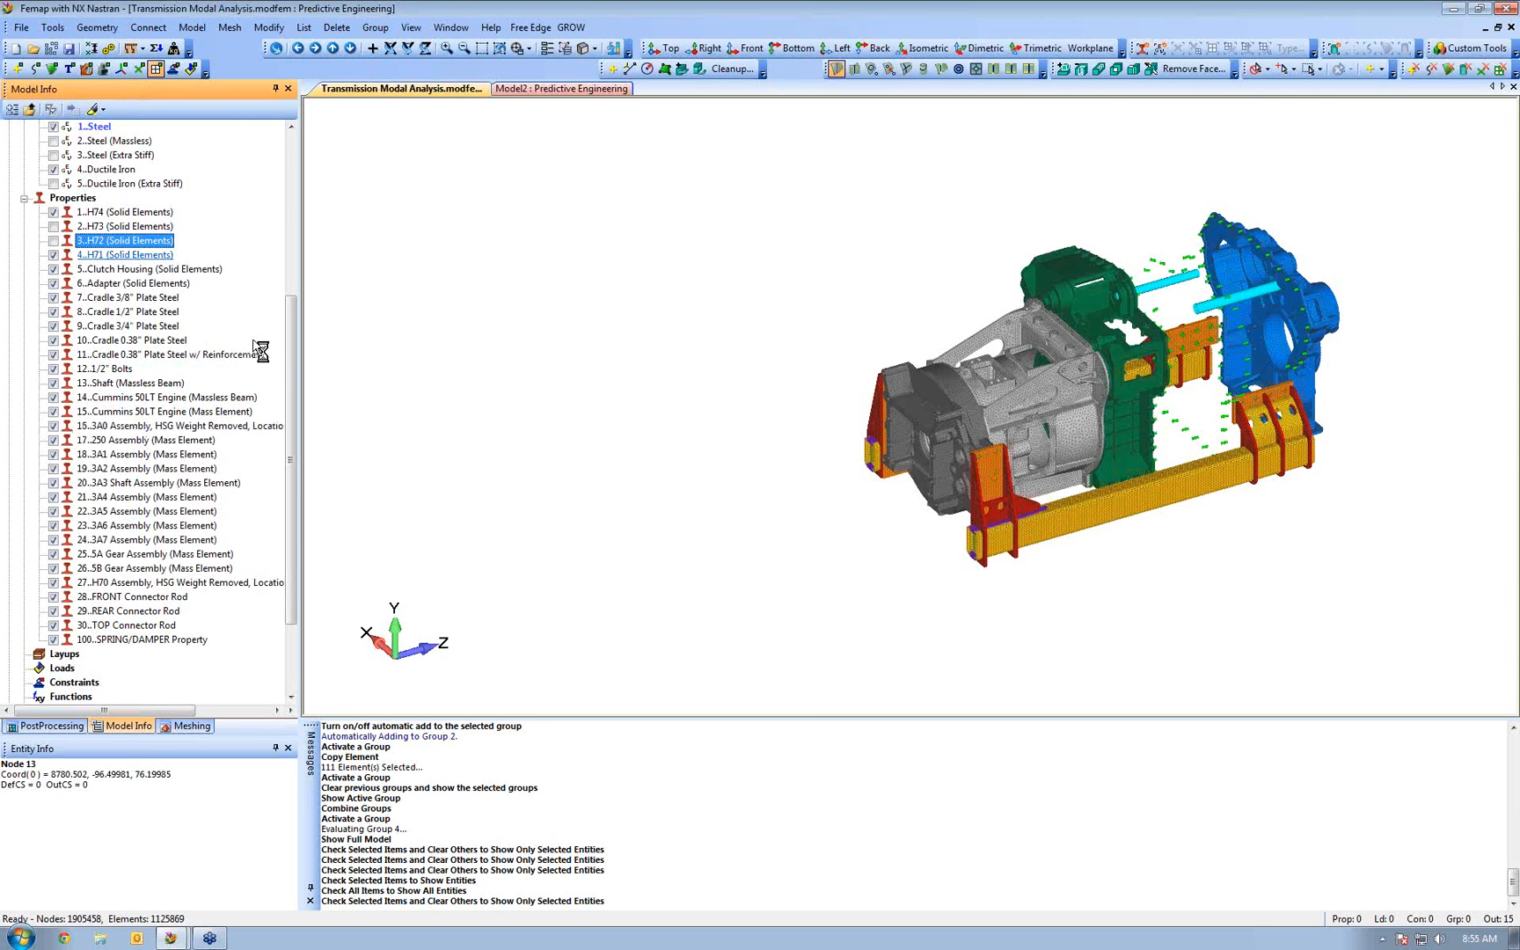
left_click_drag(294, 345, 294, 412)
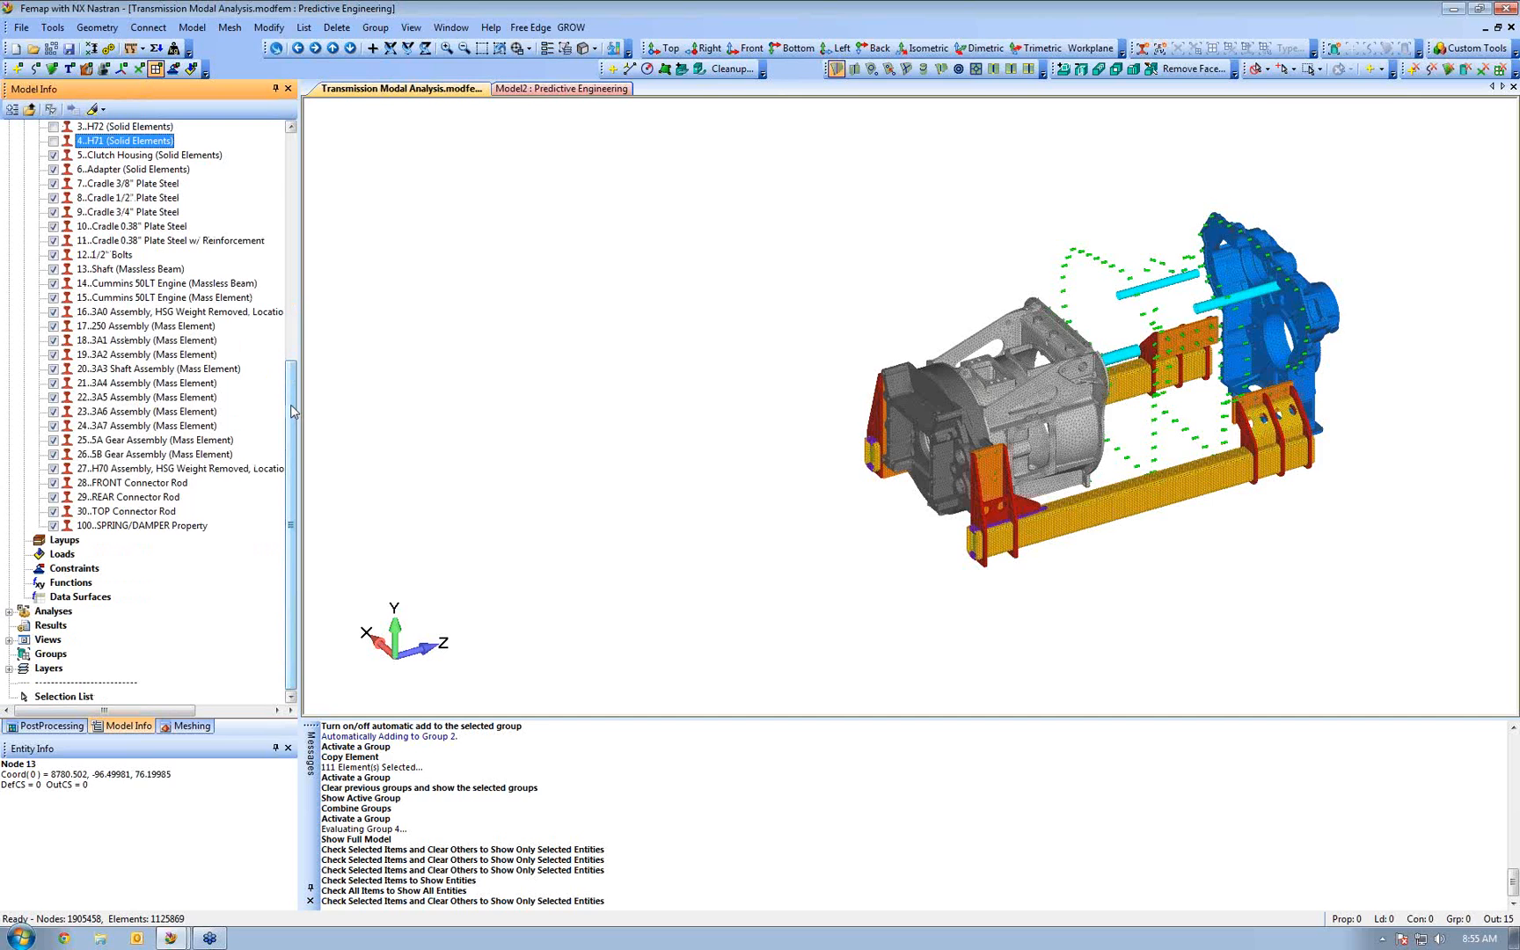
left_click_drag(294, 475, 294, 379)
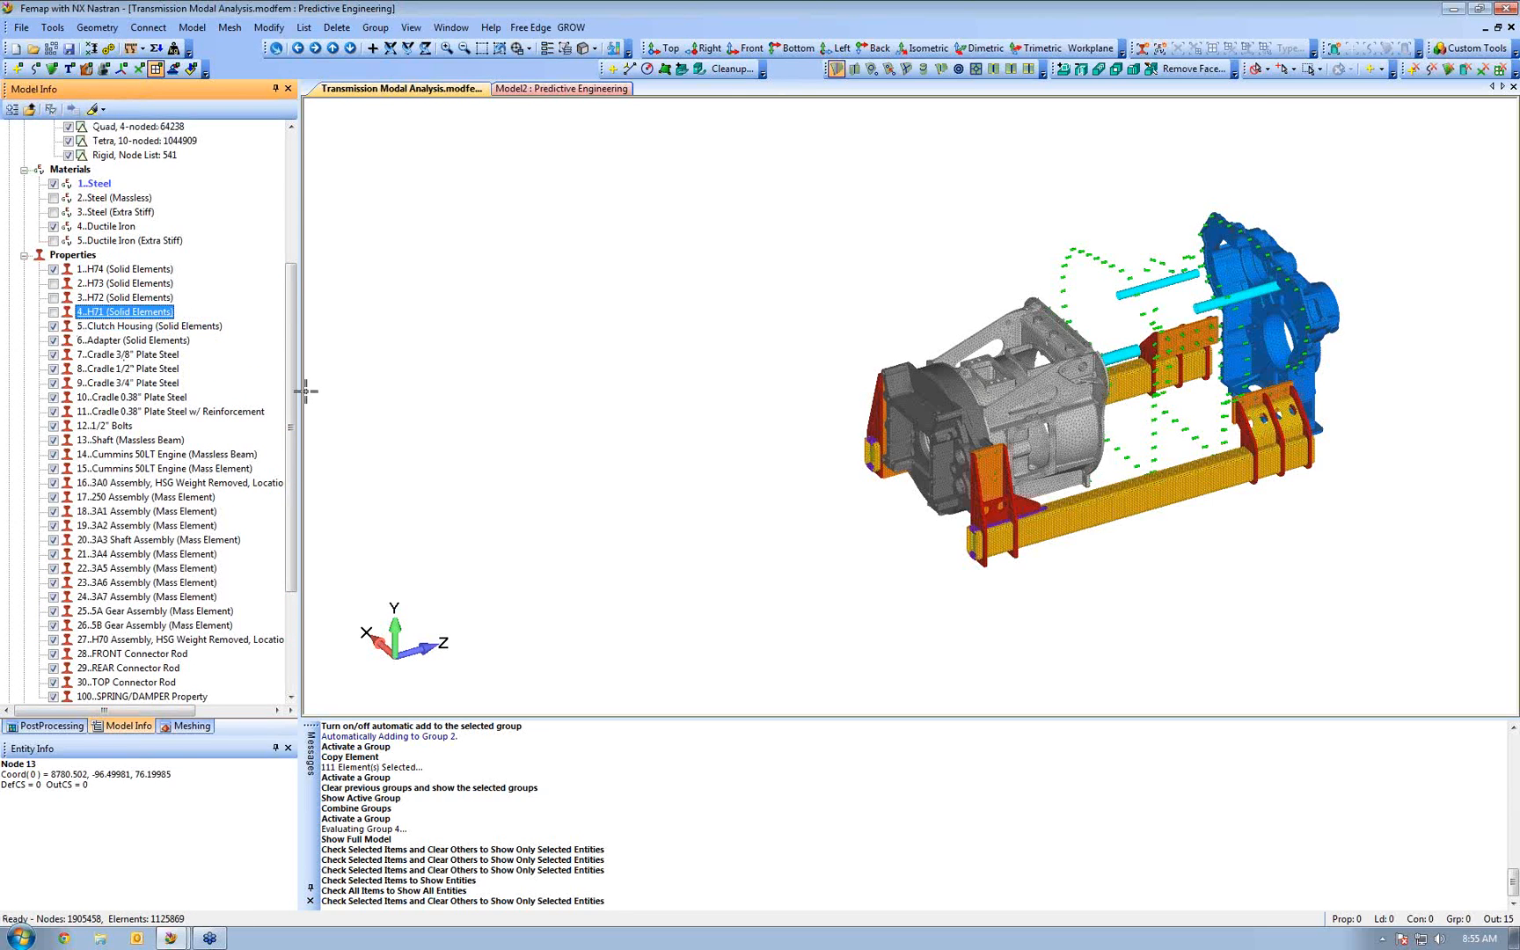
scroll(296, 414, "down", 2)
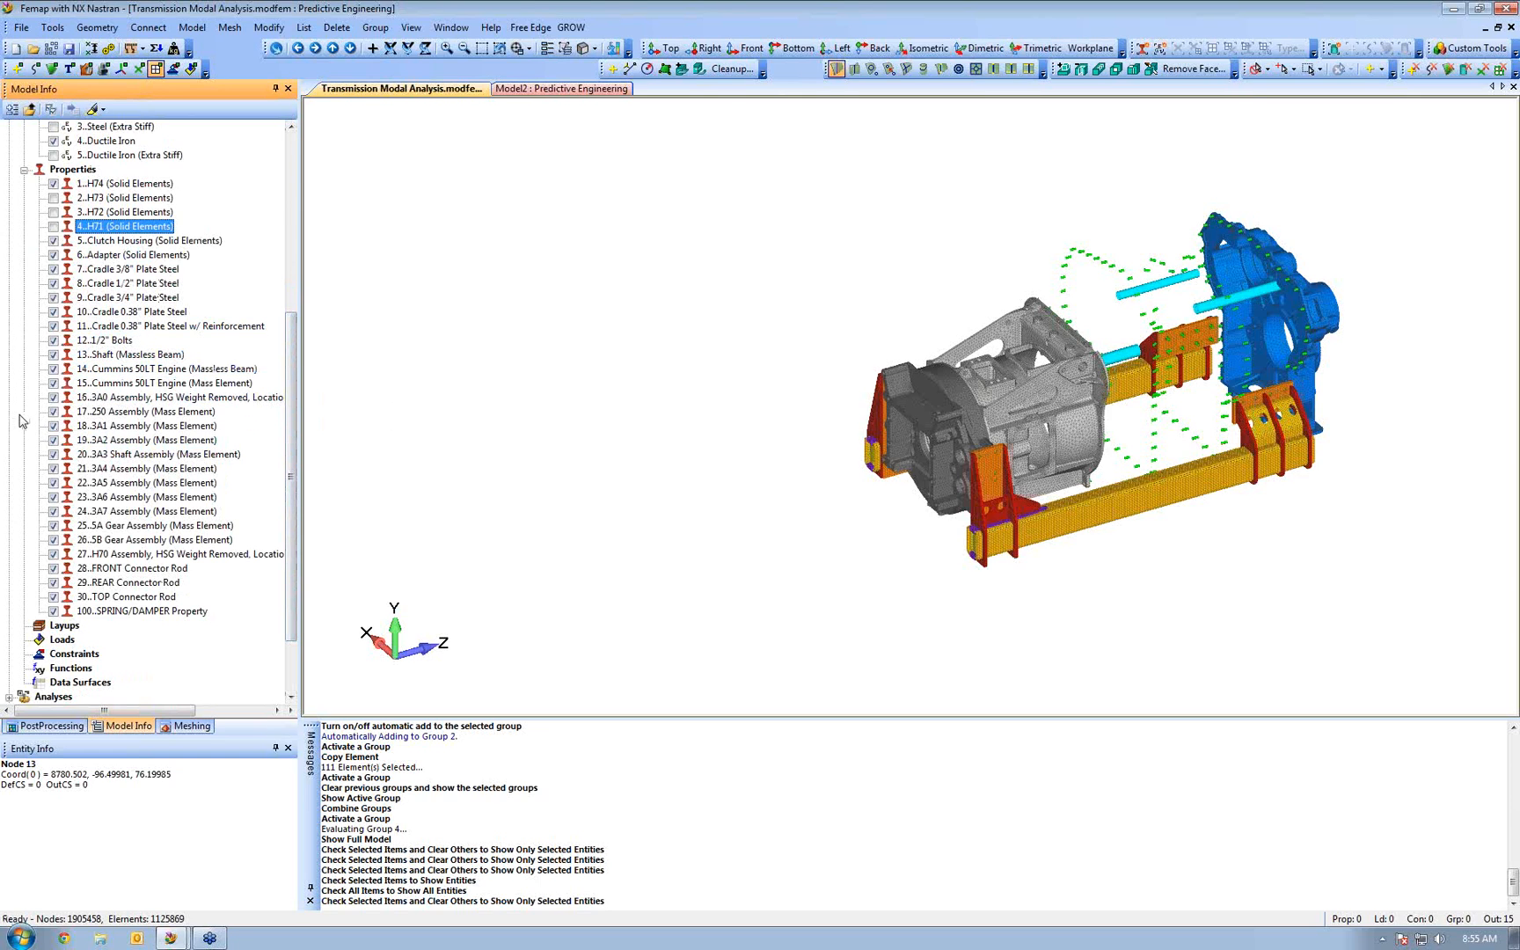
Show all entities of the transmission model again and collapse the whole model tree
left_click(51, 110)
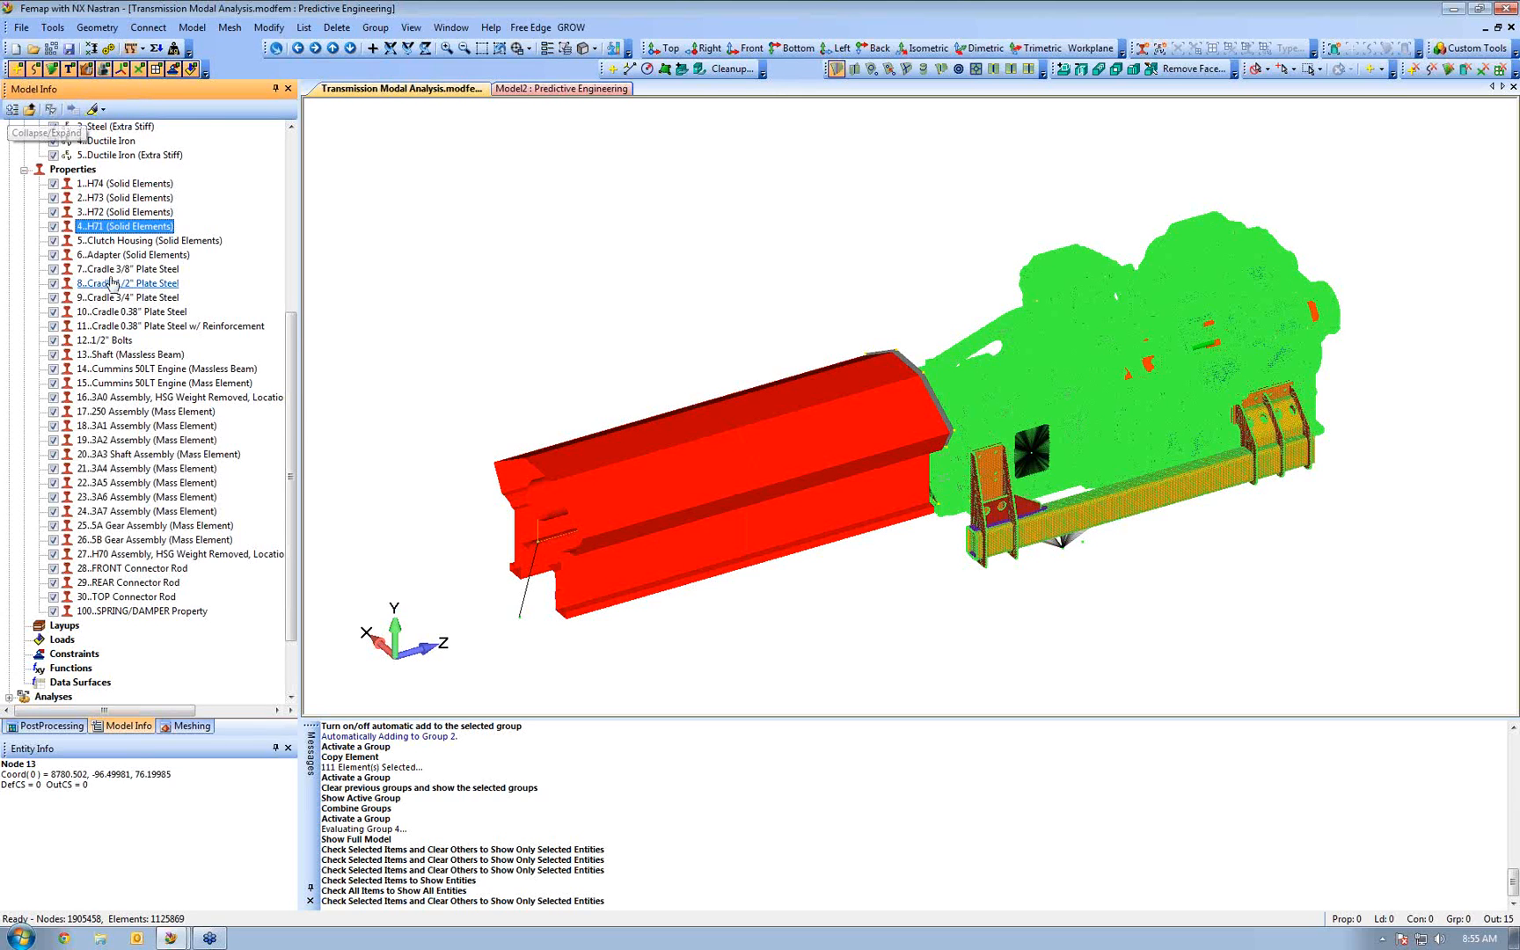
left_click_drag(292, 339, 288, 203)
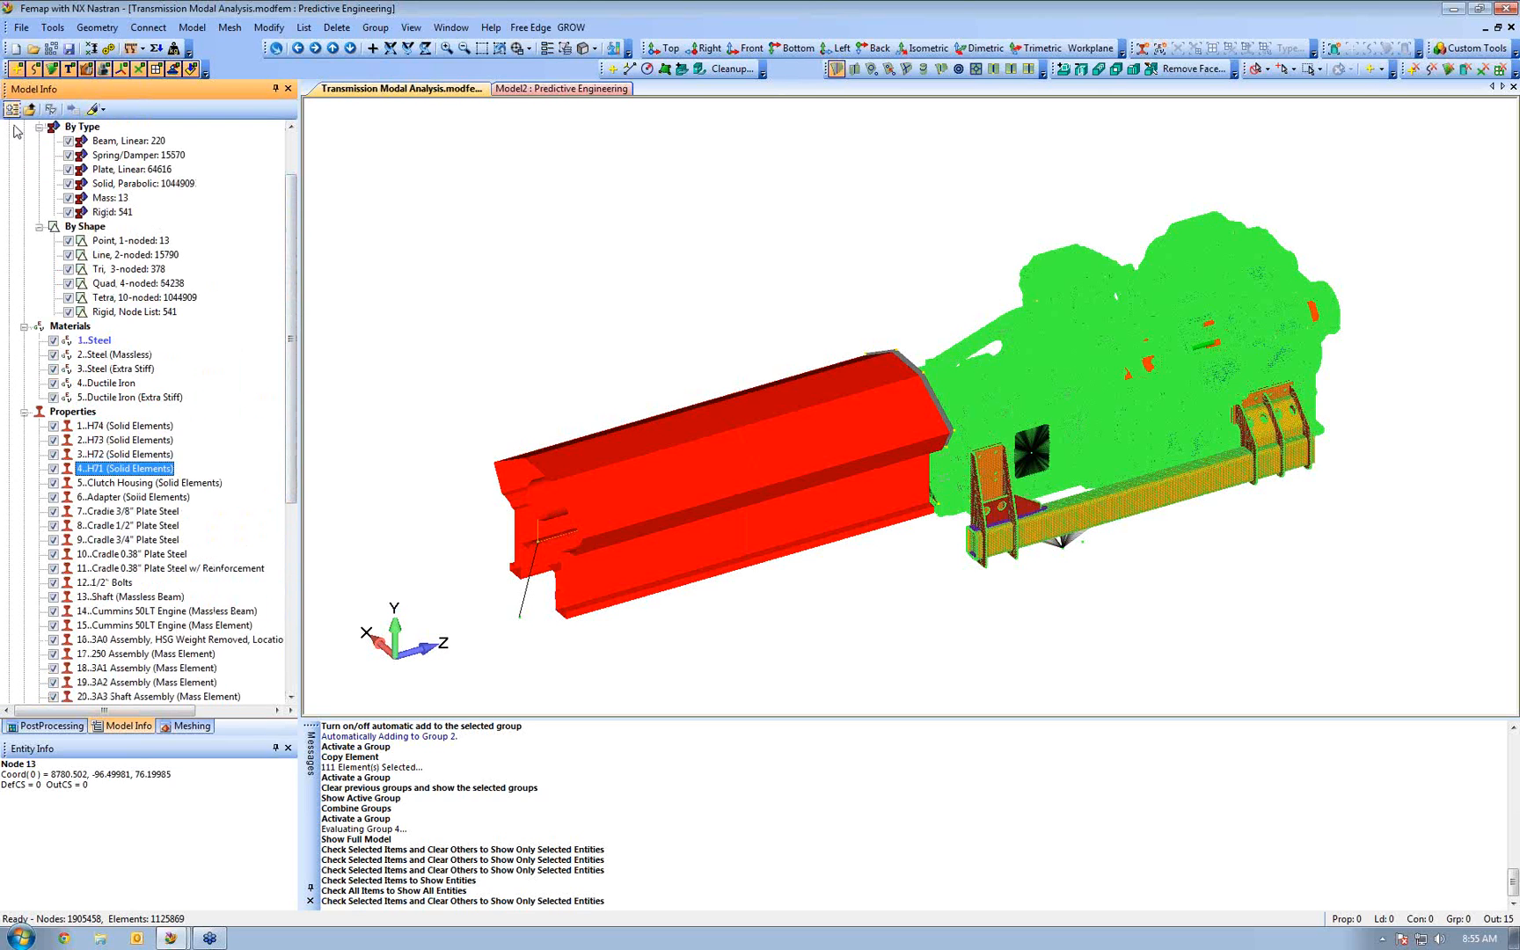
left_click_drag(291, 280, 218, 583)
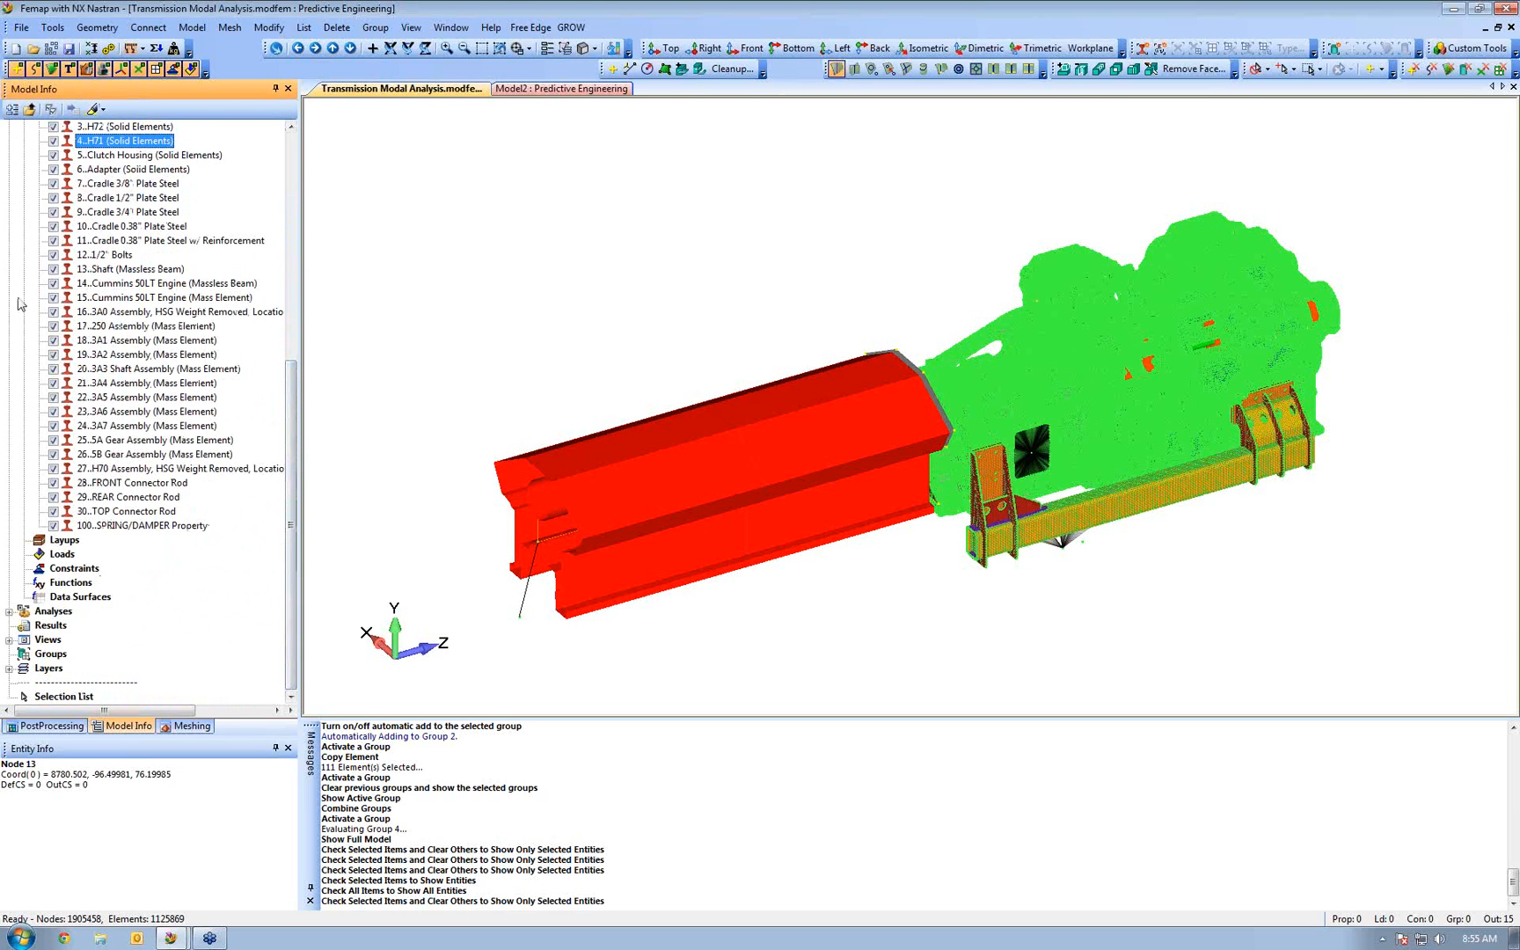
left_click(11, 110)
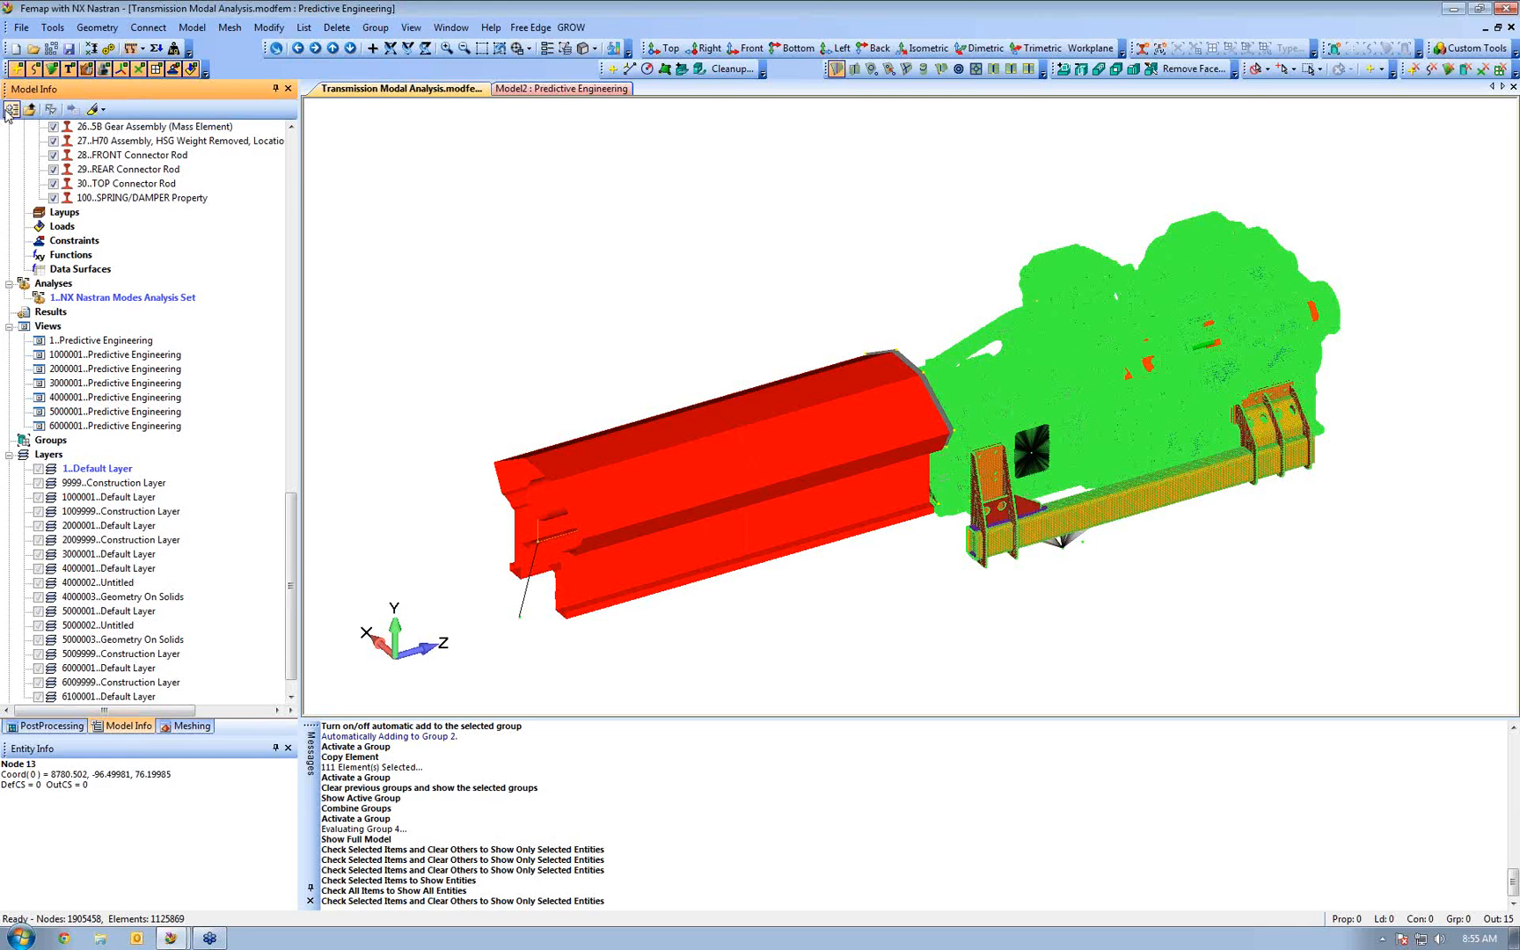
left_click(11, 110)
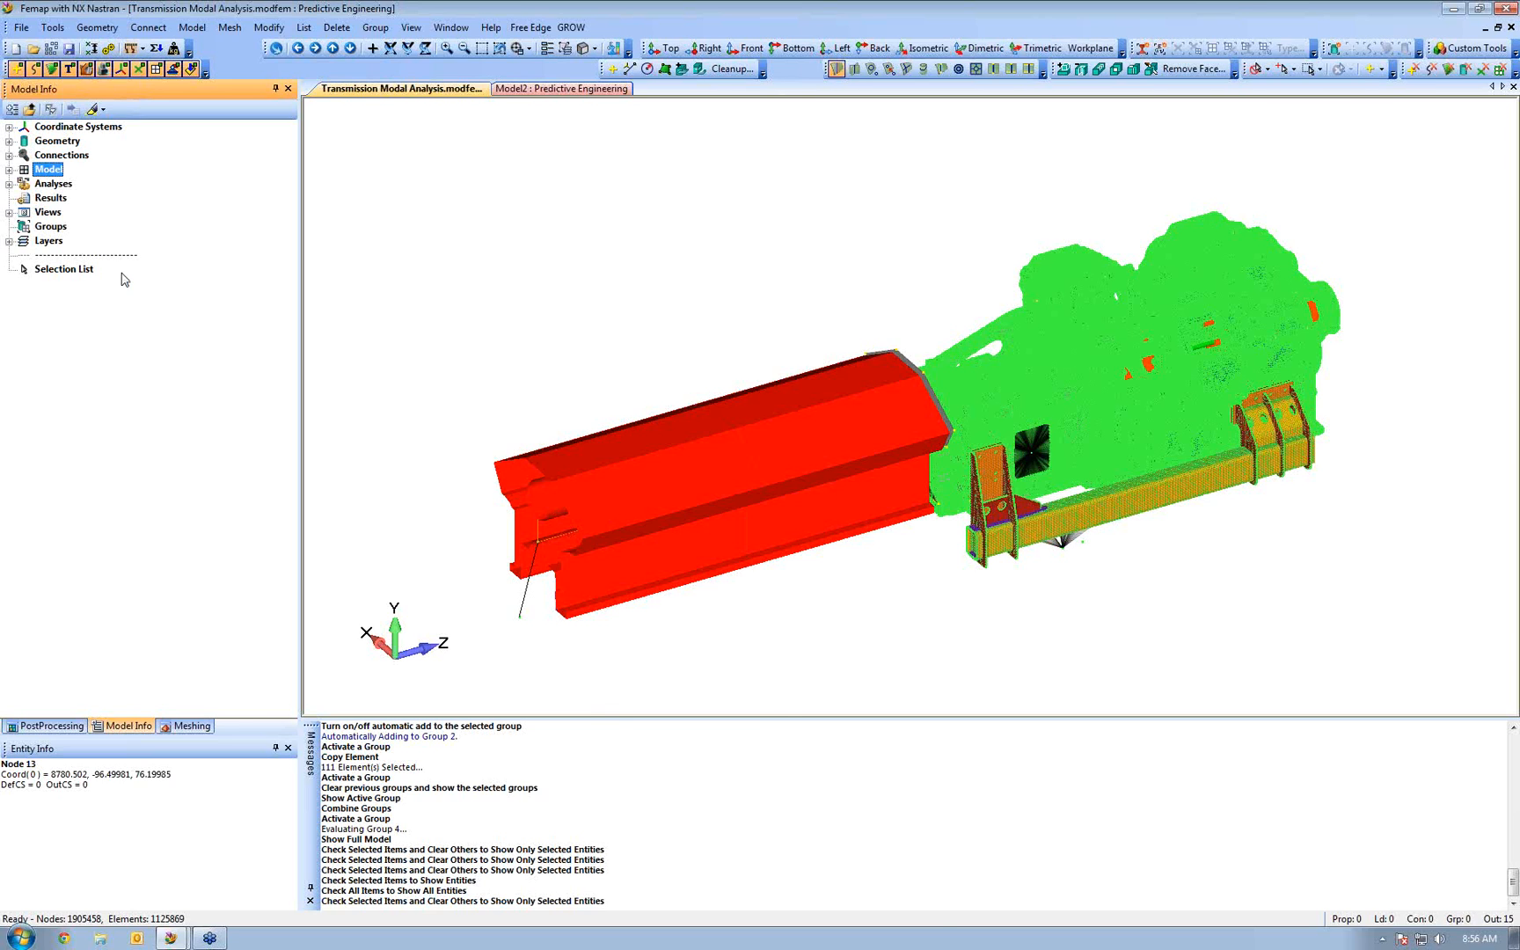
Turn off the display of surfaces, nodes and points in the view's visibility settings
key("ctrl+q")
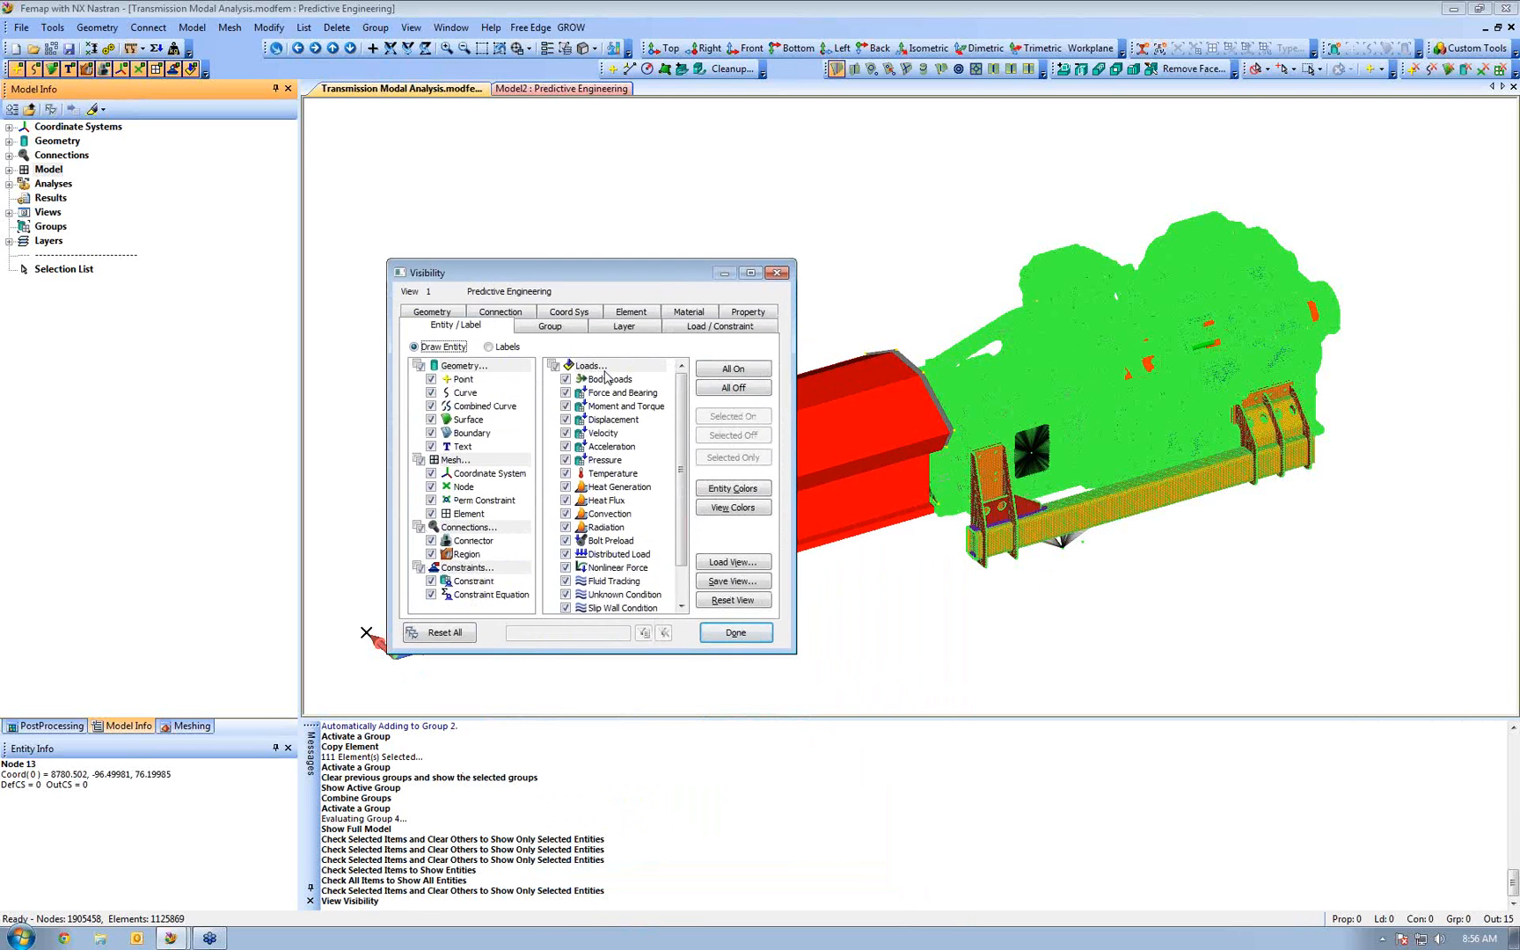
left_click(464, 380)
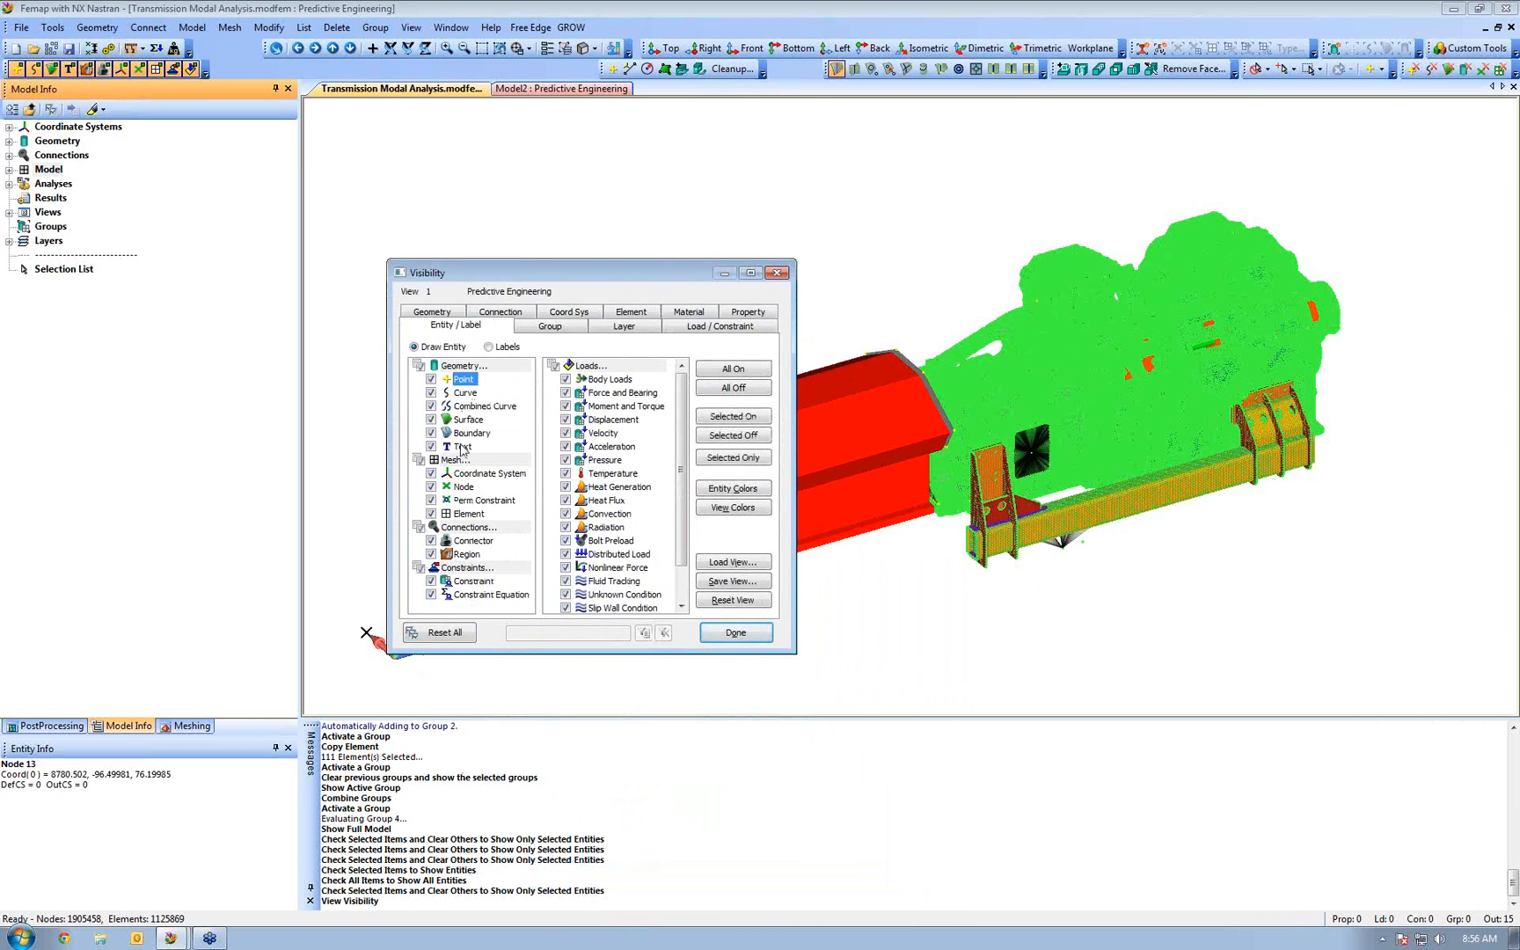
left_click(467, 424, "shift")
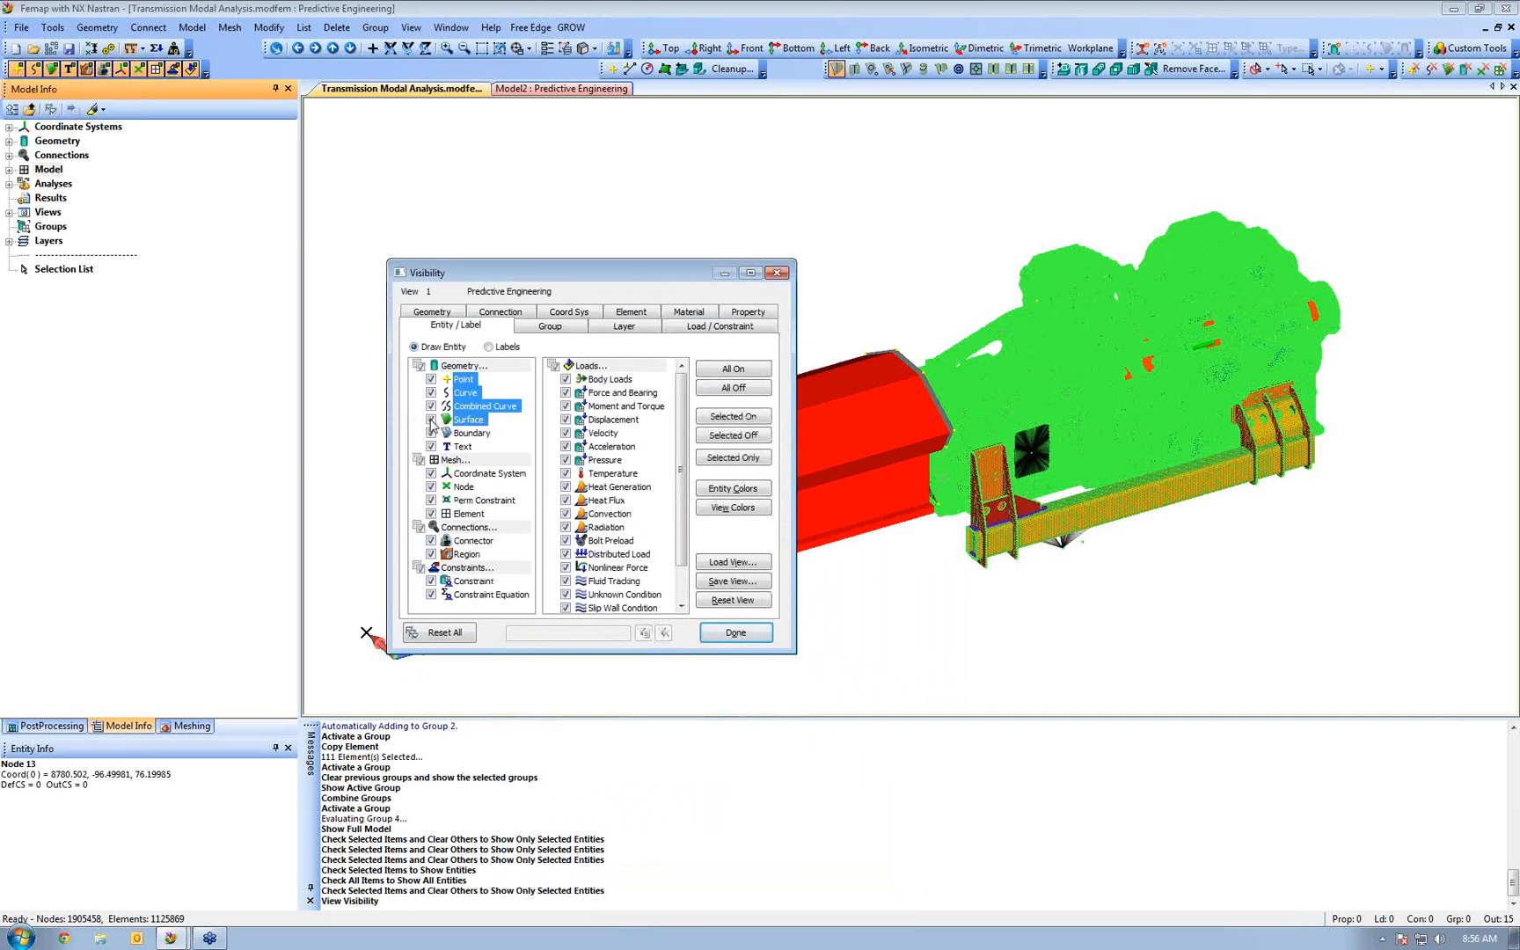
left_click(431, 420)
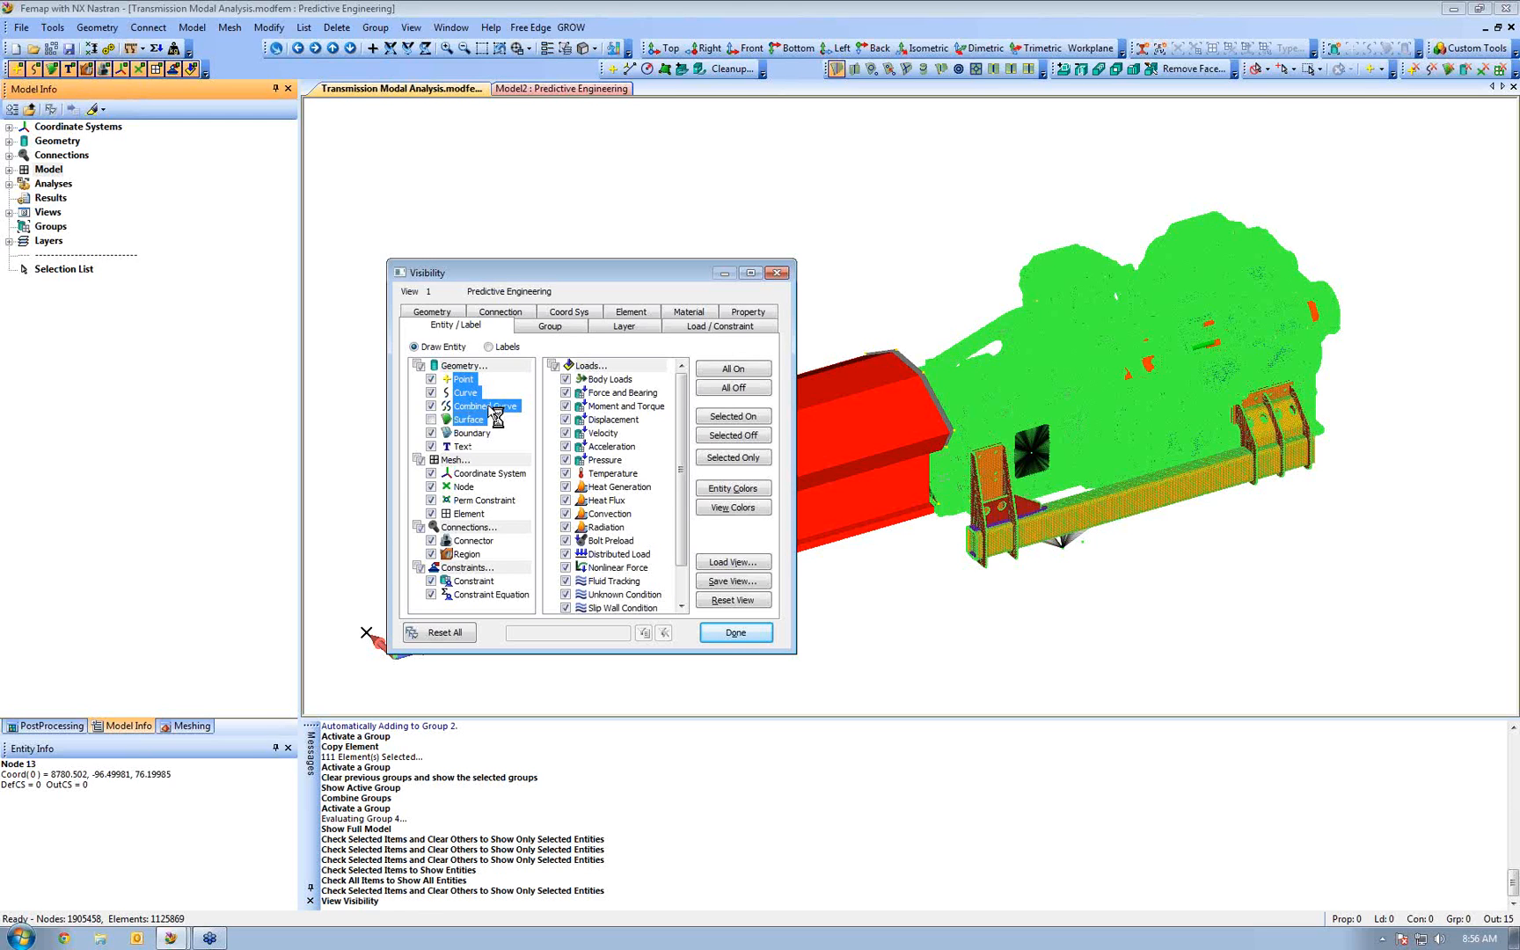
left_click(431, 488)
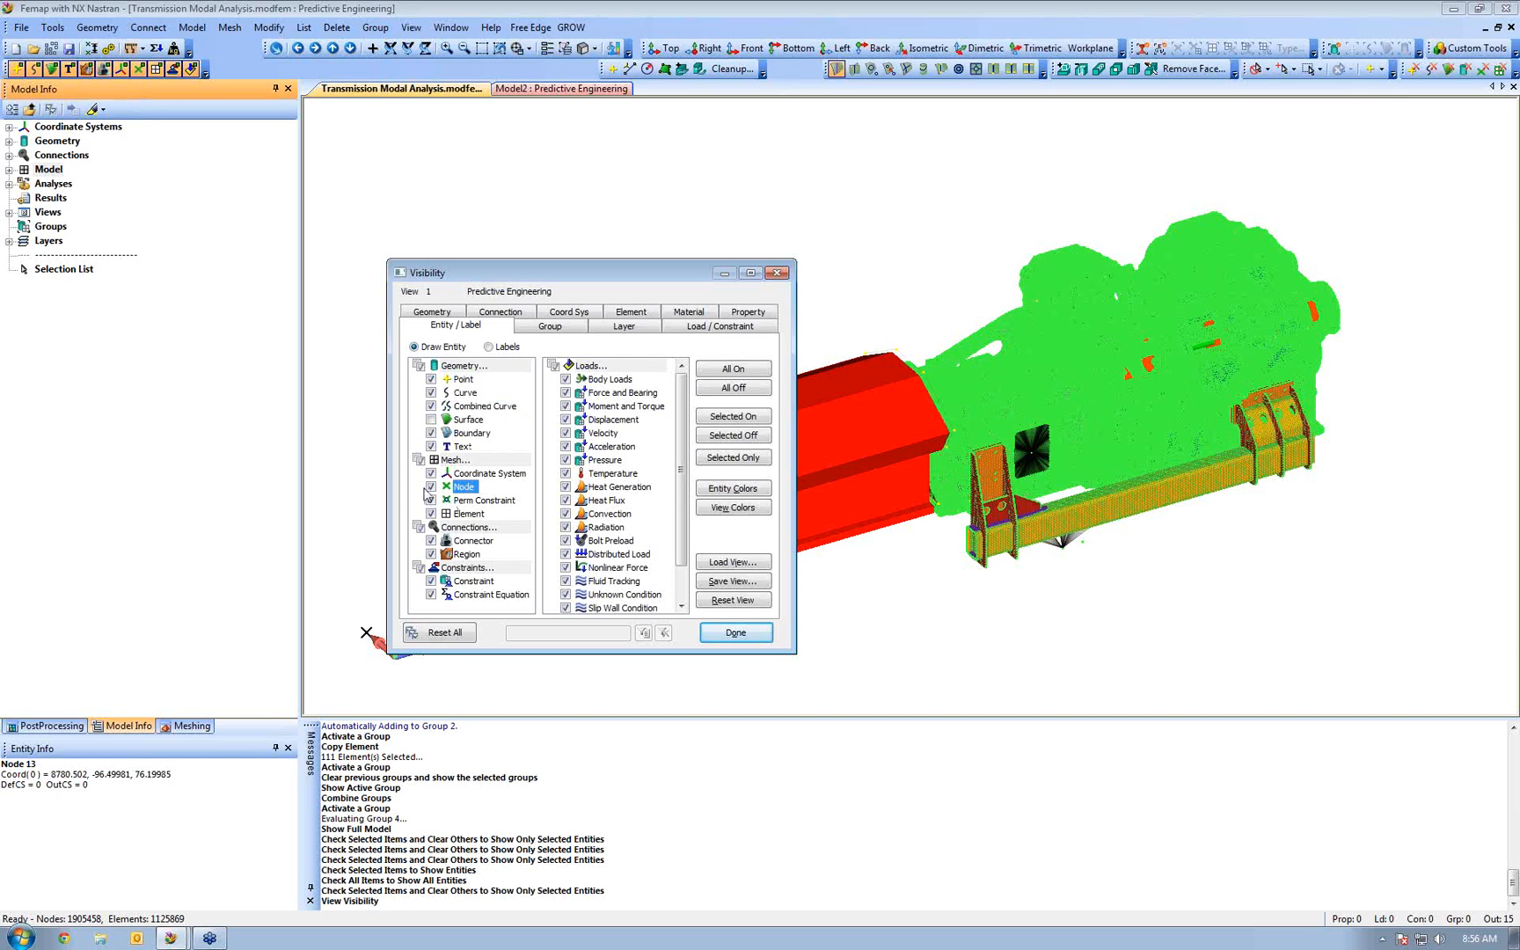
left_click(430, 487)
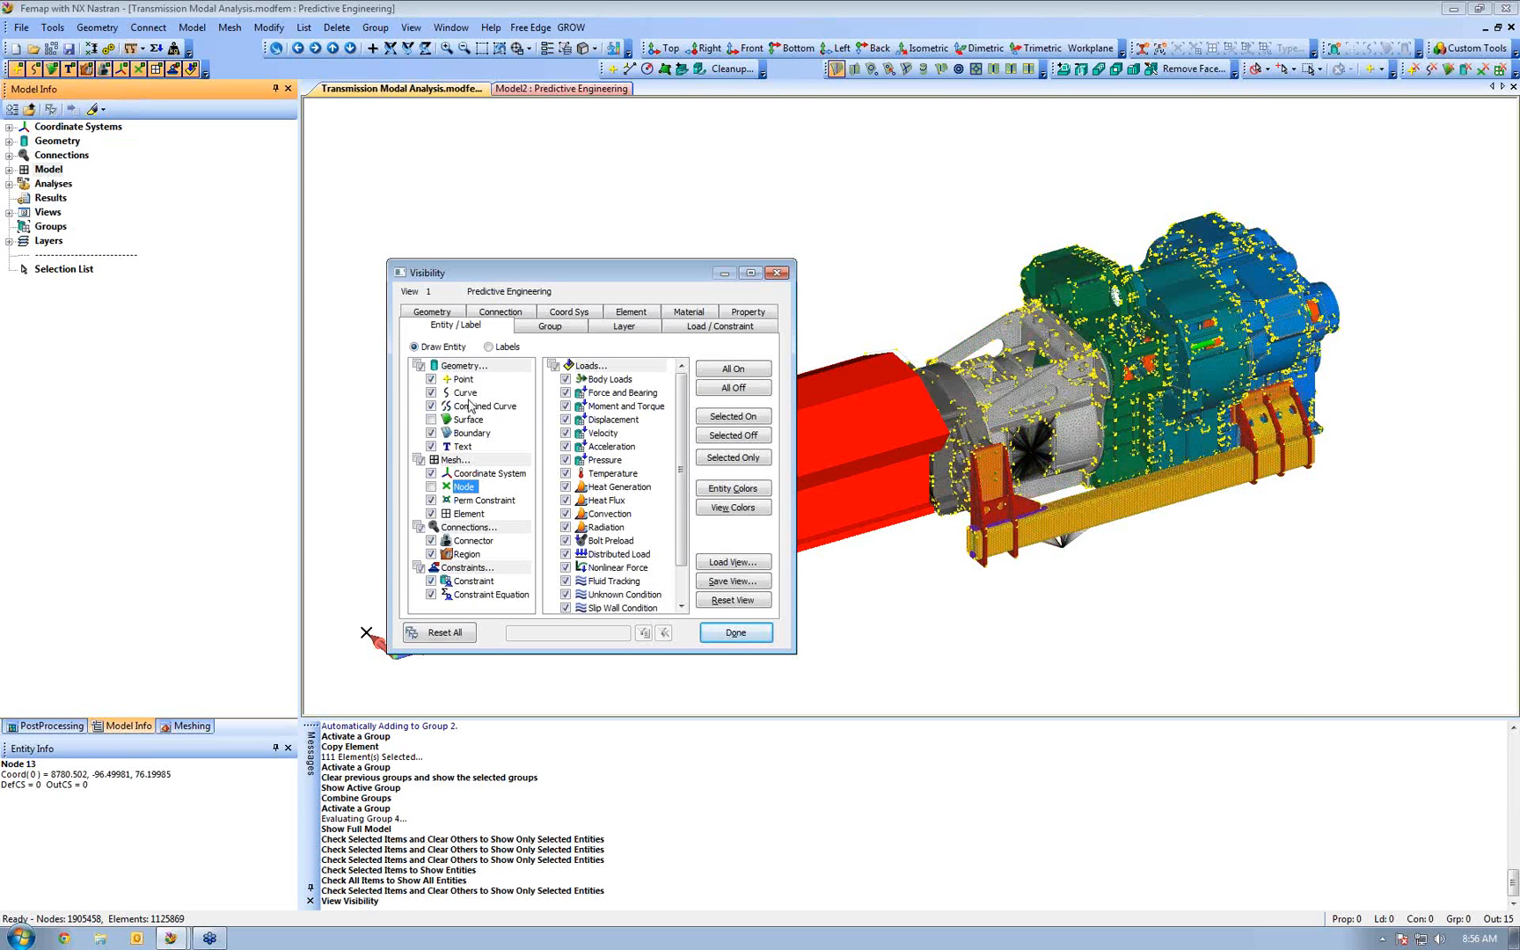
left_click(430, 381)
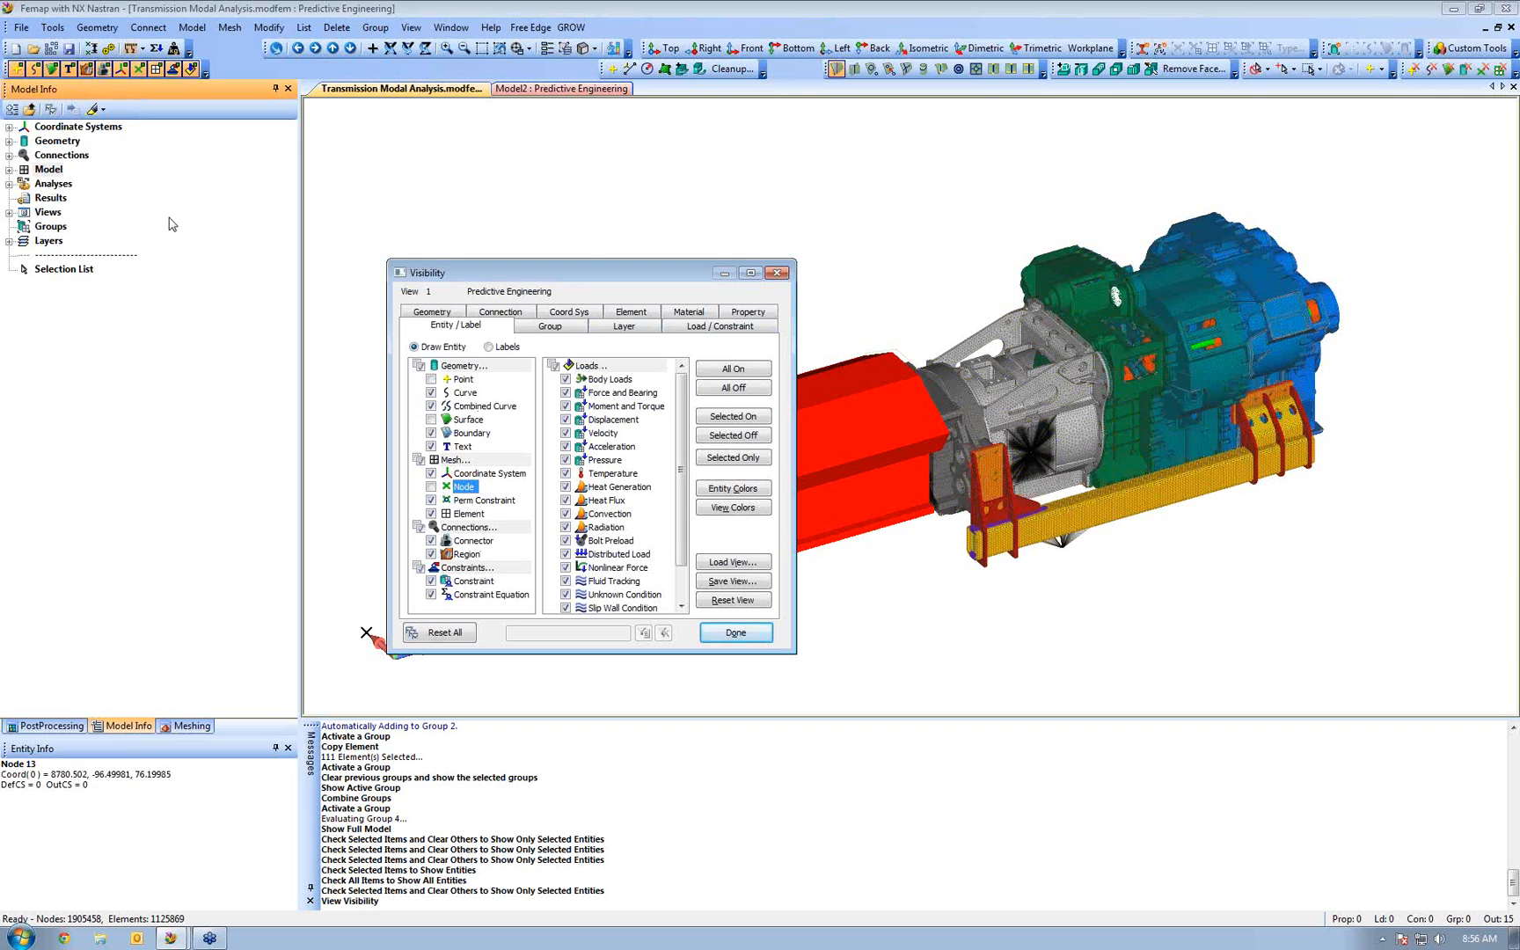
Review the visibility options for groups, layers, loads and constraints, materials, properties, connections and elements, then close the settings
left_click_drag(549, 283, 529, 218)
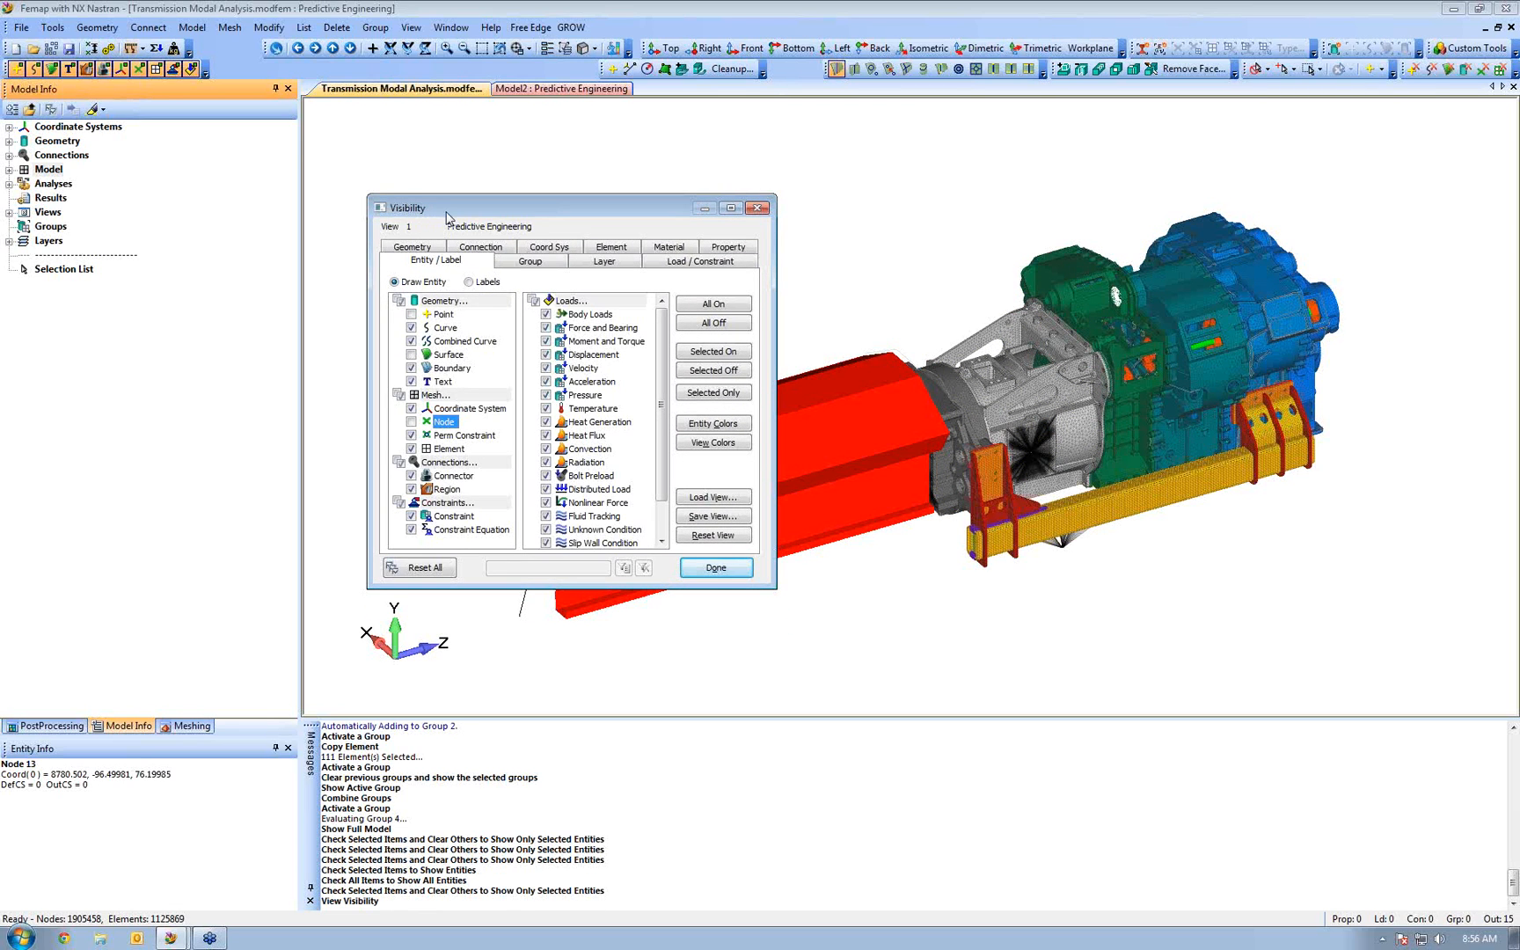
left_click(529, 264)
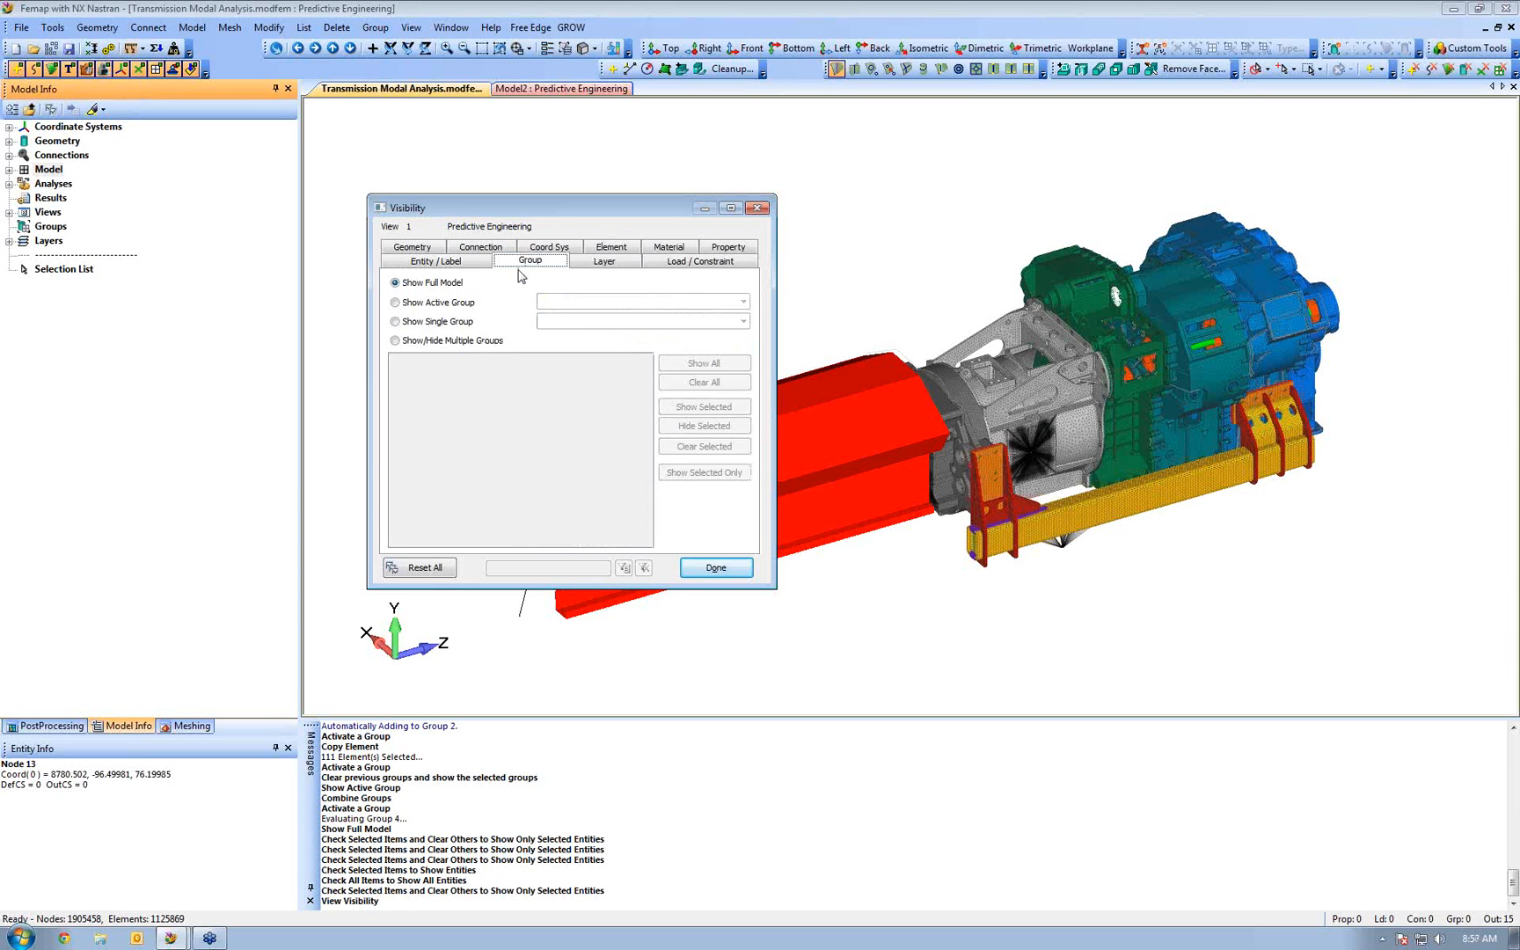
left_click(624, 266)
left_click(696, 264)
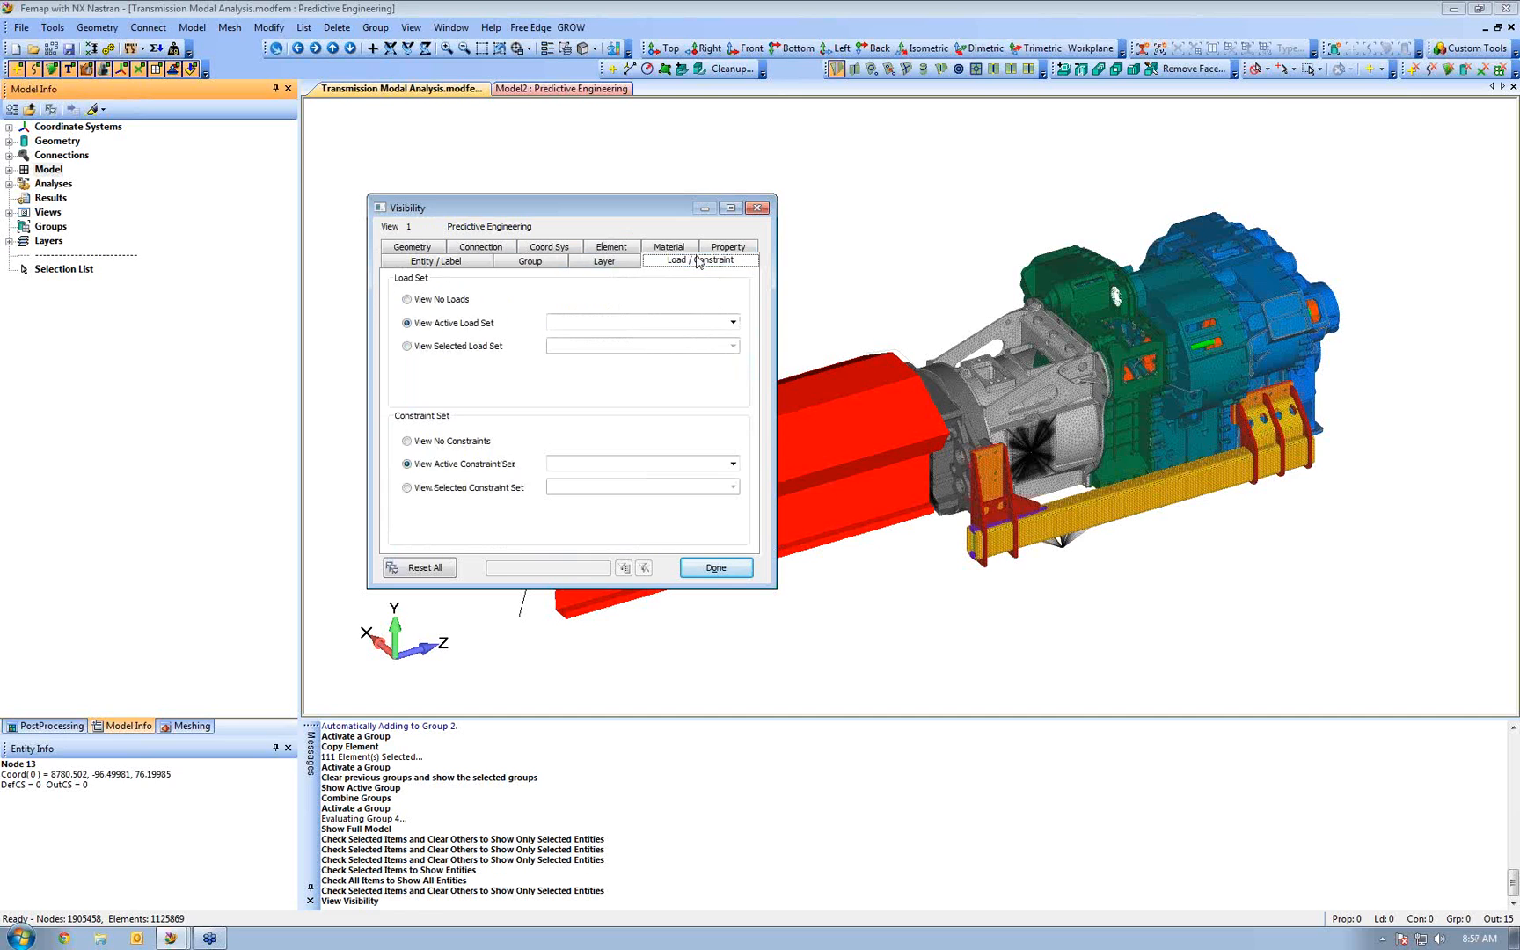
left_click(680, 248)
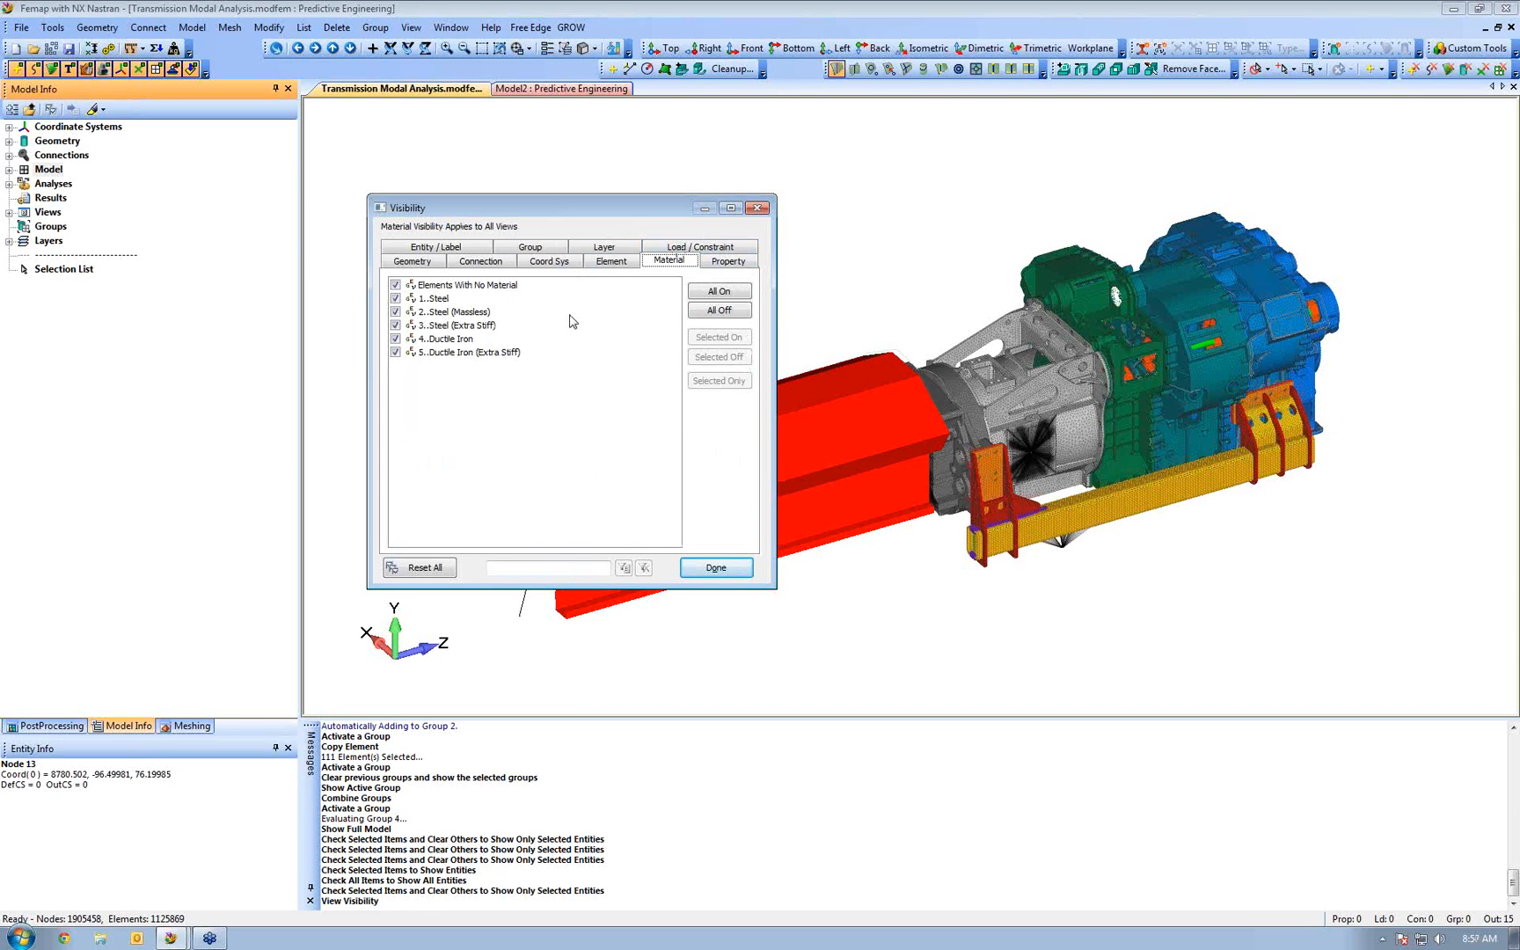
left_click(722, 266)
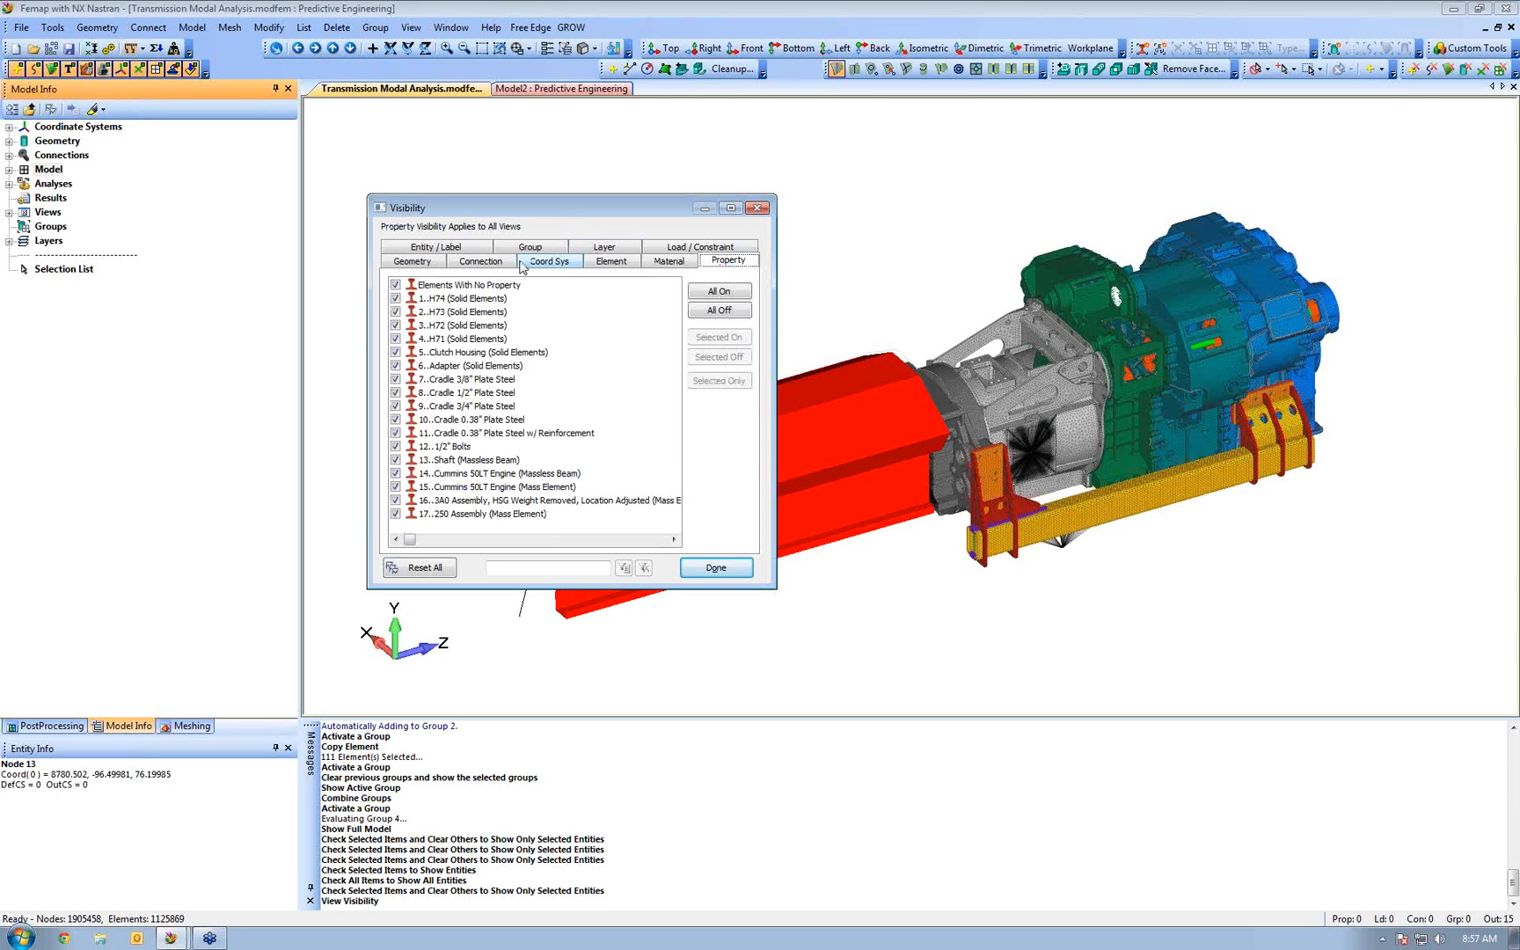
left_click(484, 262)
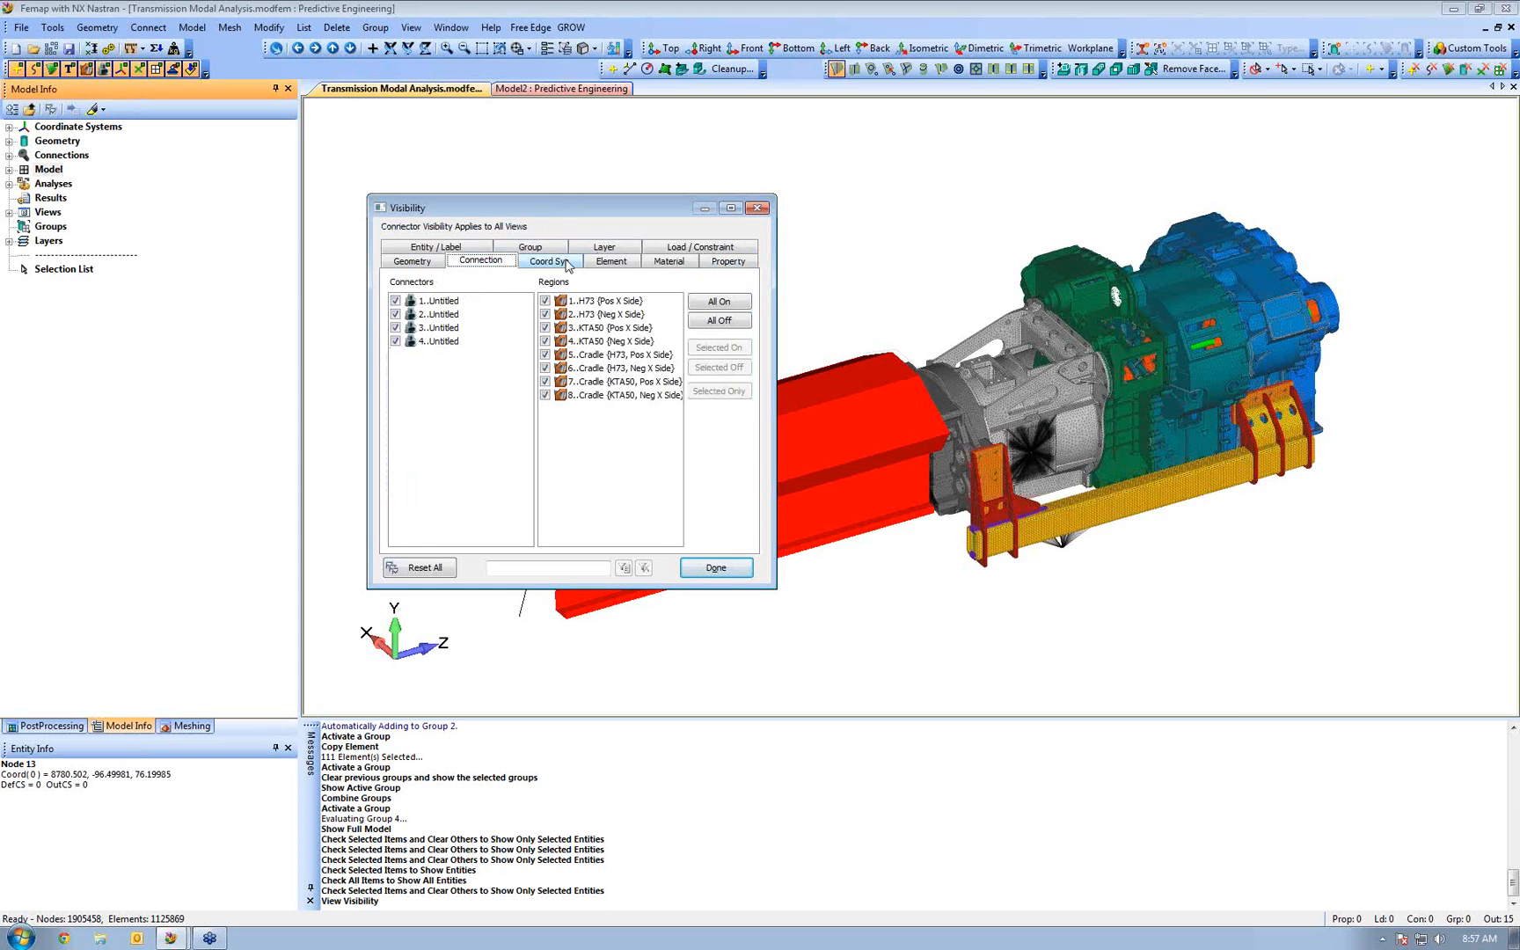
left_click(609, 264)
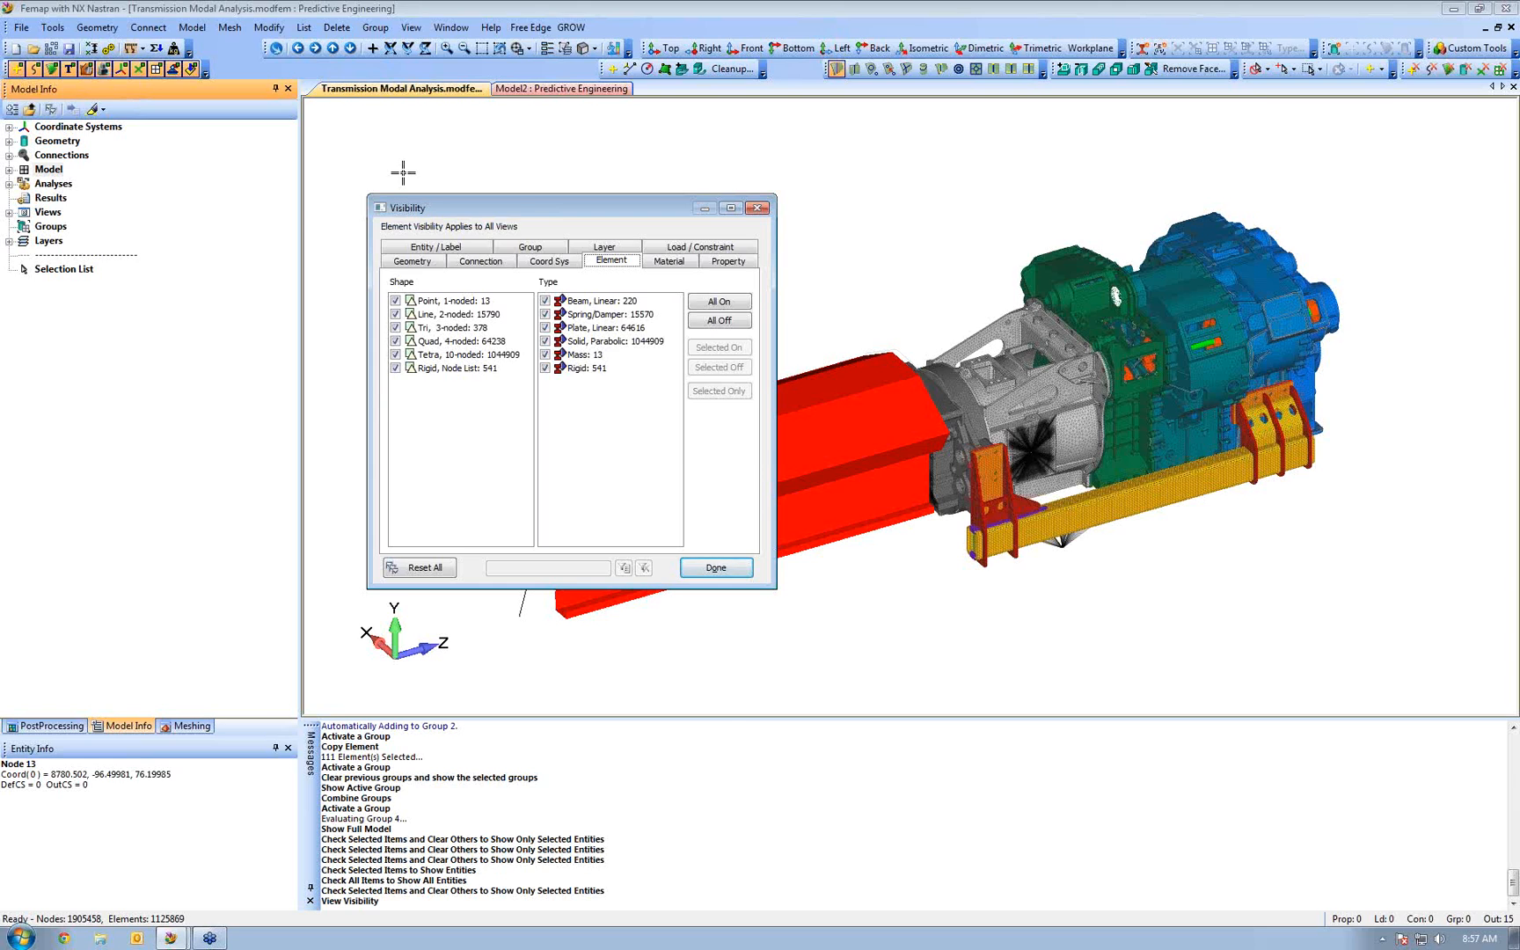
left_click(716, 568)
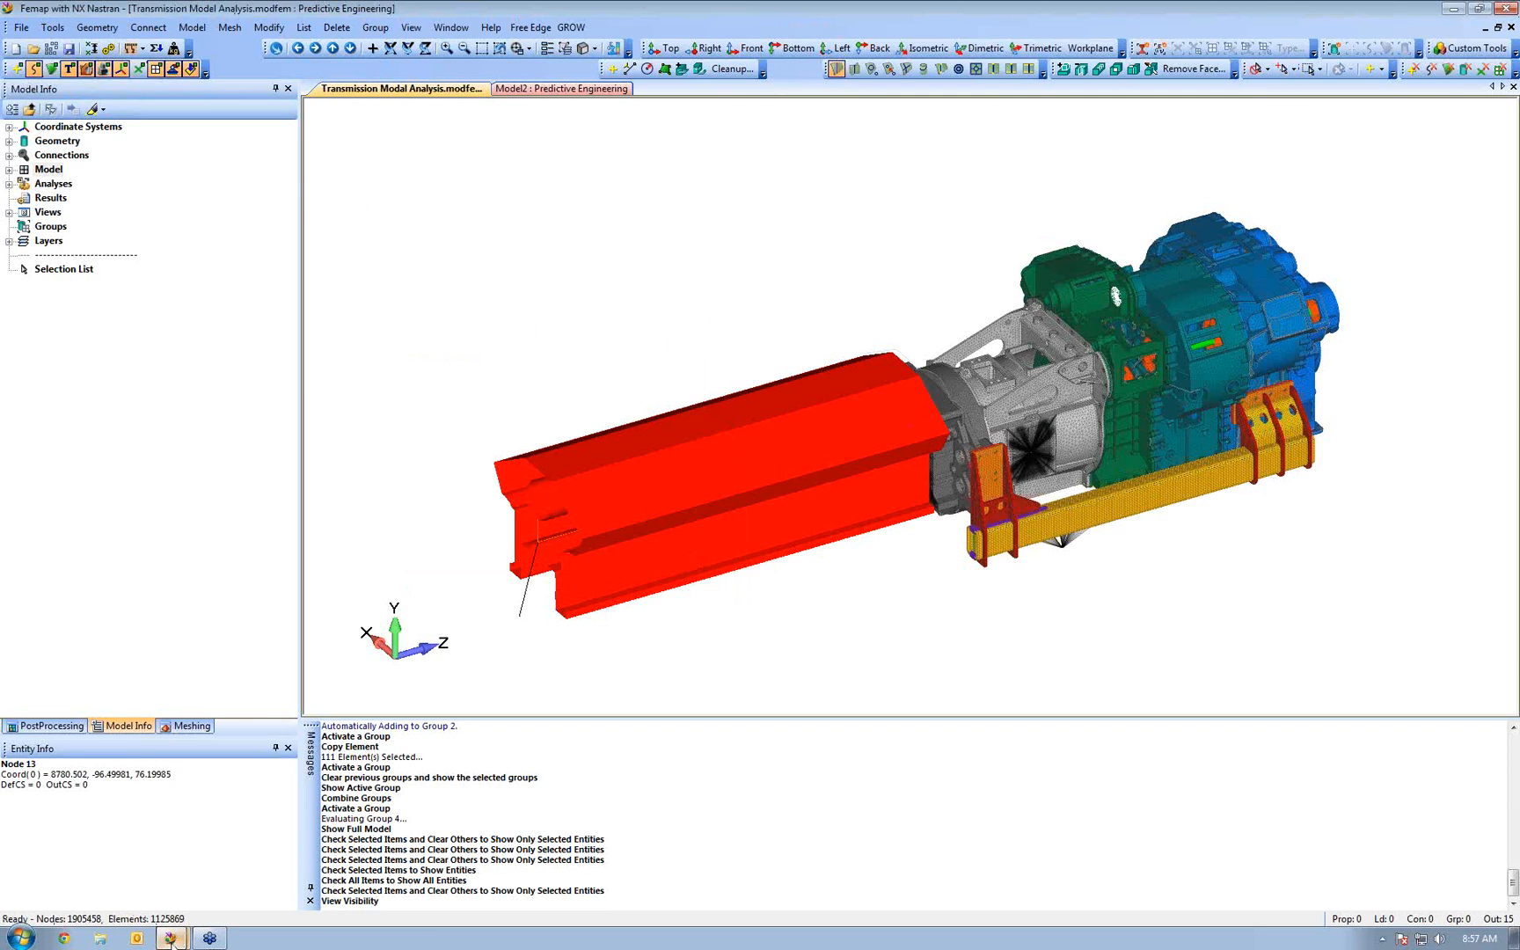
Switch to the other Femap session and bring up the Pull-IT Small Down Pulley wo Results model
mouse_move(172, 939)
left_click(145, 907)
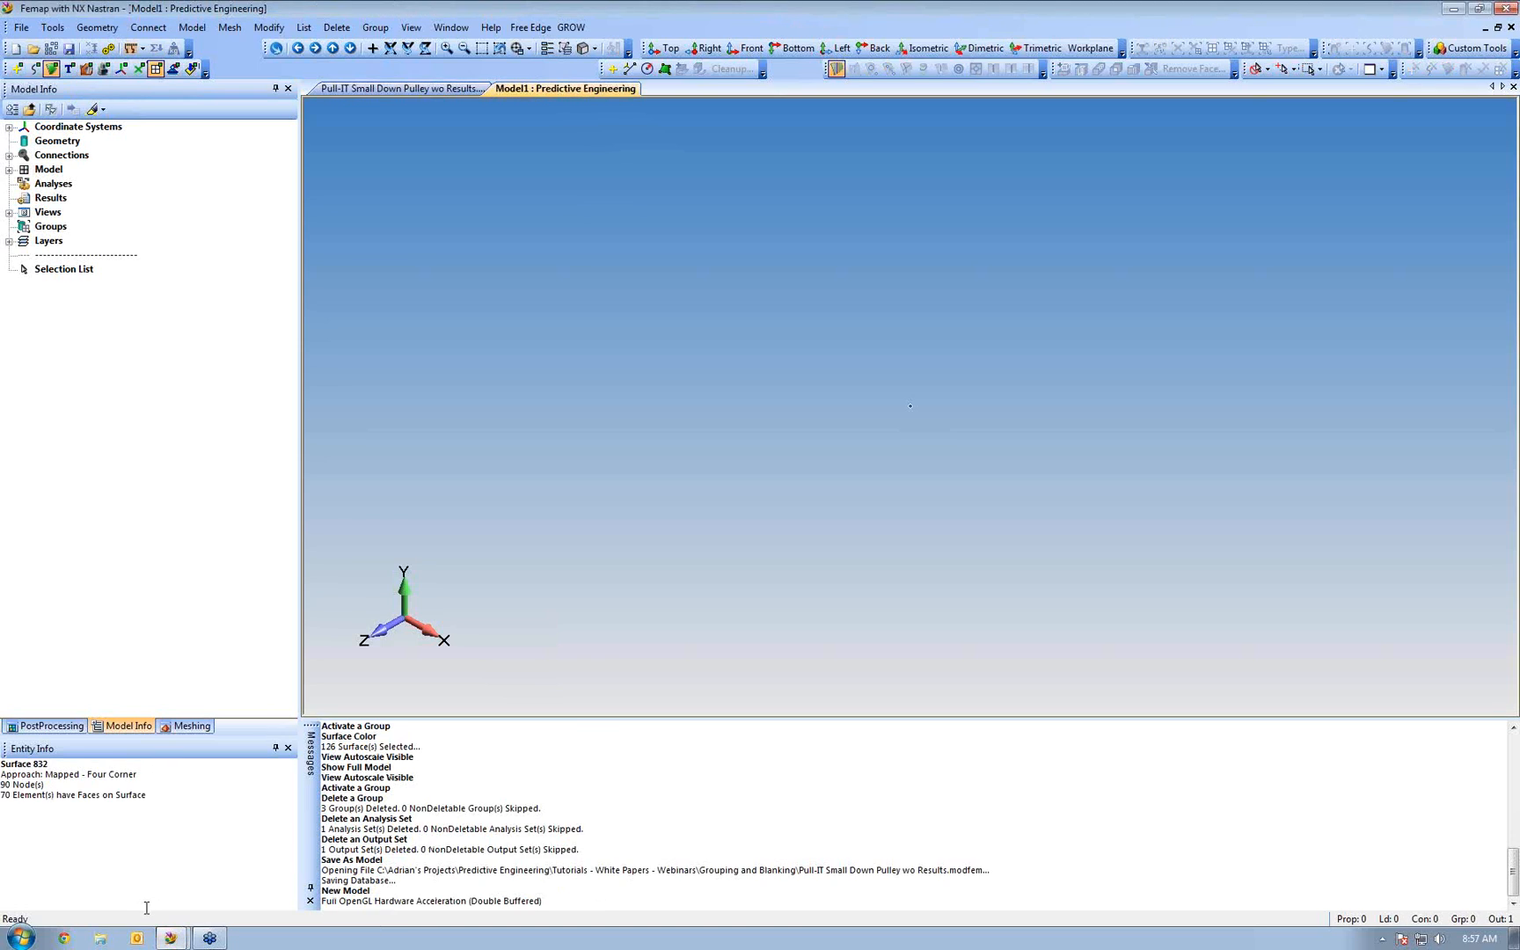
left_click(376, 91)
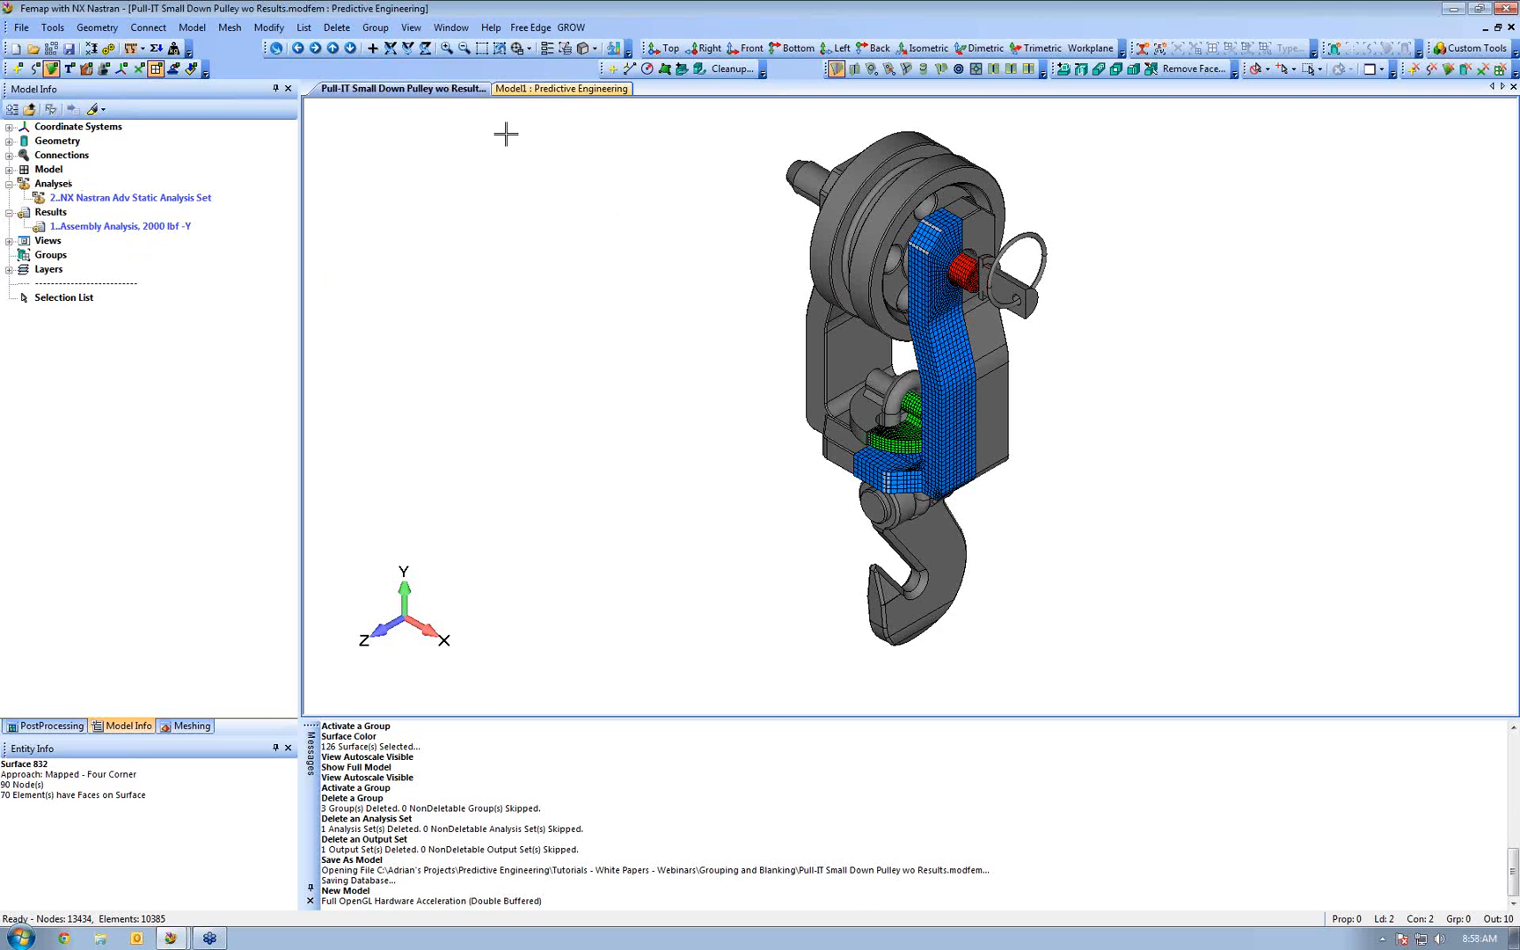
Turn off the display of all geometry in the pulley model, leaving the element mesh shown
left_click(564, 49)
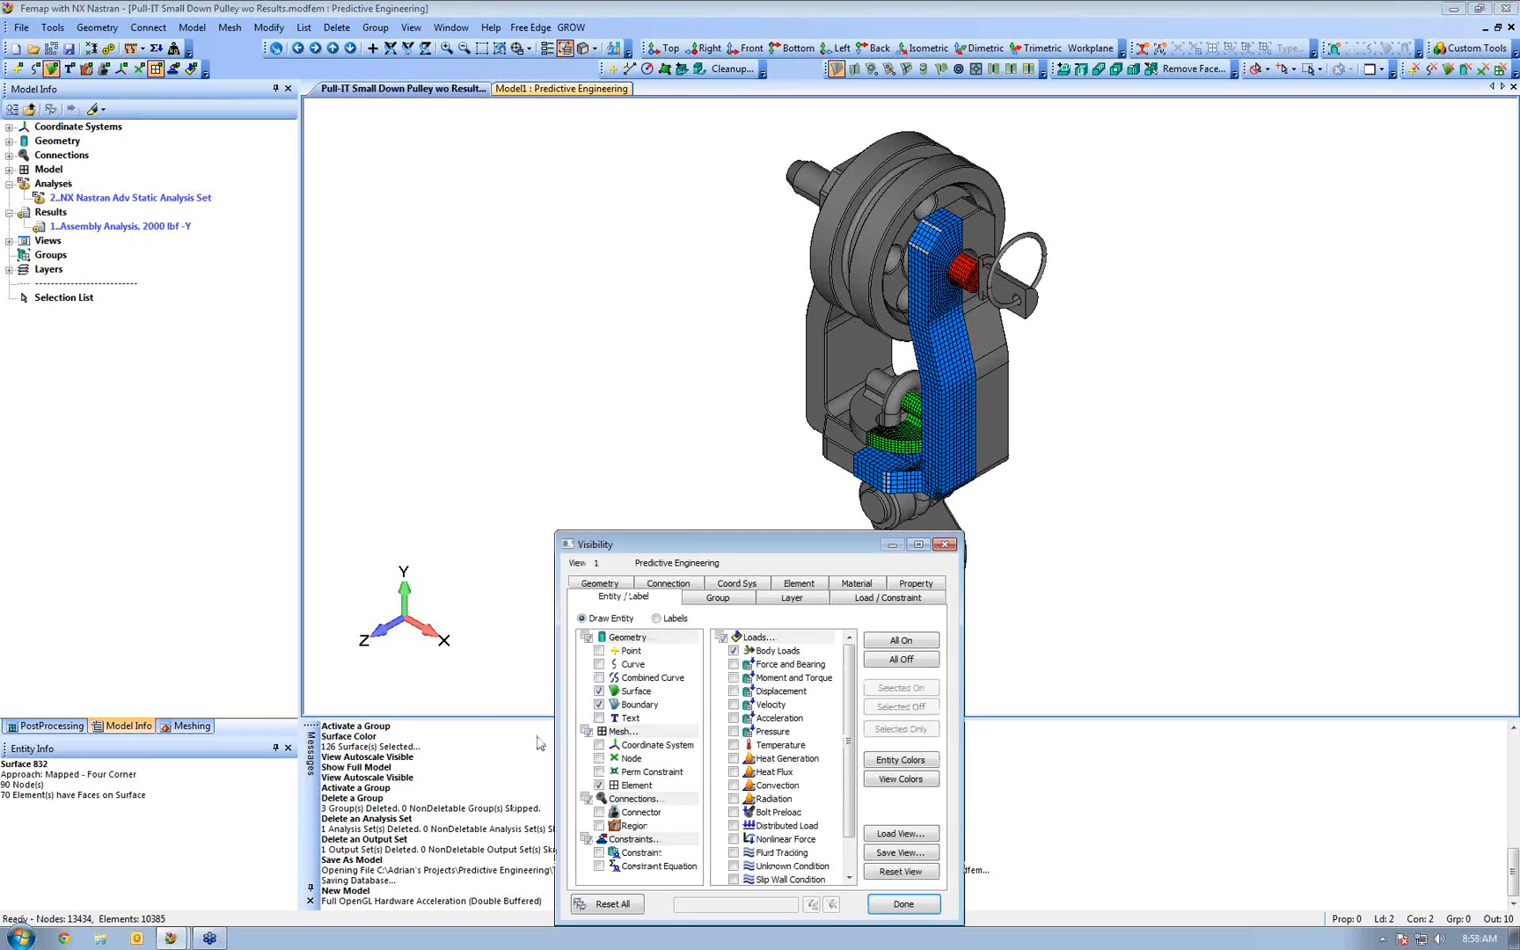
left_click(588, 638)
left_click(588, 638)
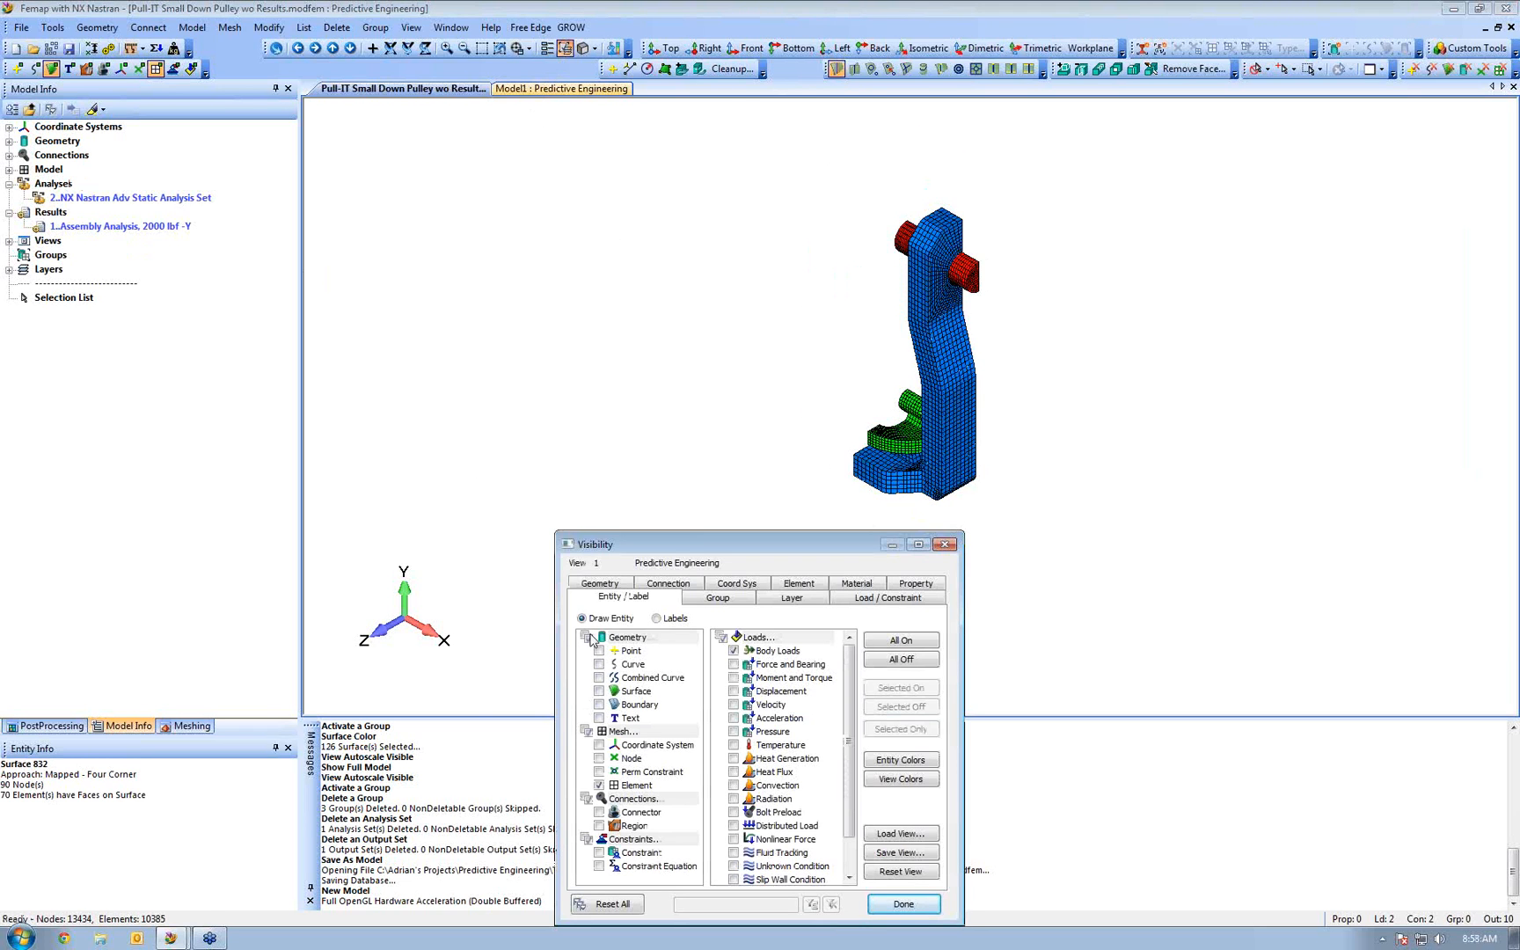
left_click(904, 904)
Examine the meshed blue bracket, red pin and green part of the pulley from several angles
scroll(783, 413, "up", 7)
middle_click_drag(785, 445, 727, 555, "ctrl")
scroll(739, 460, "down", 3)
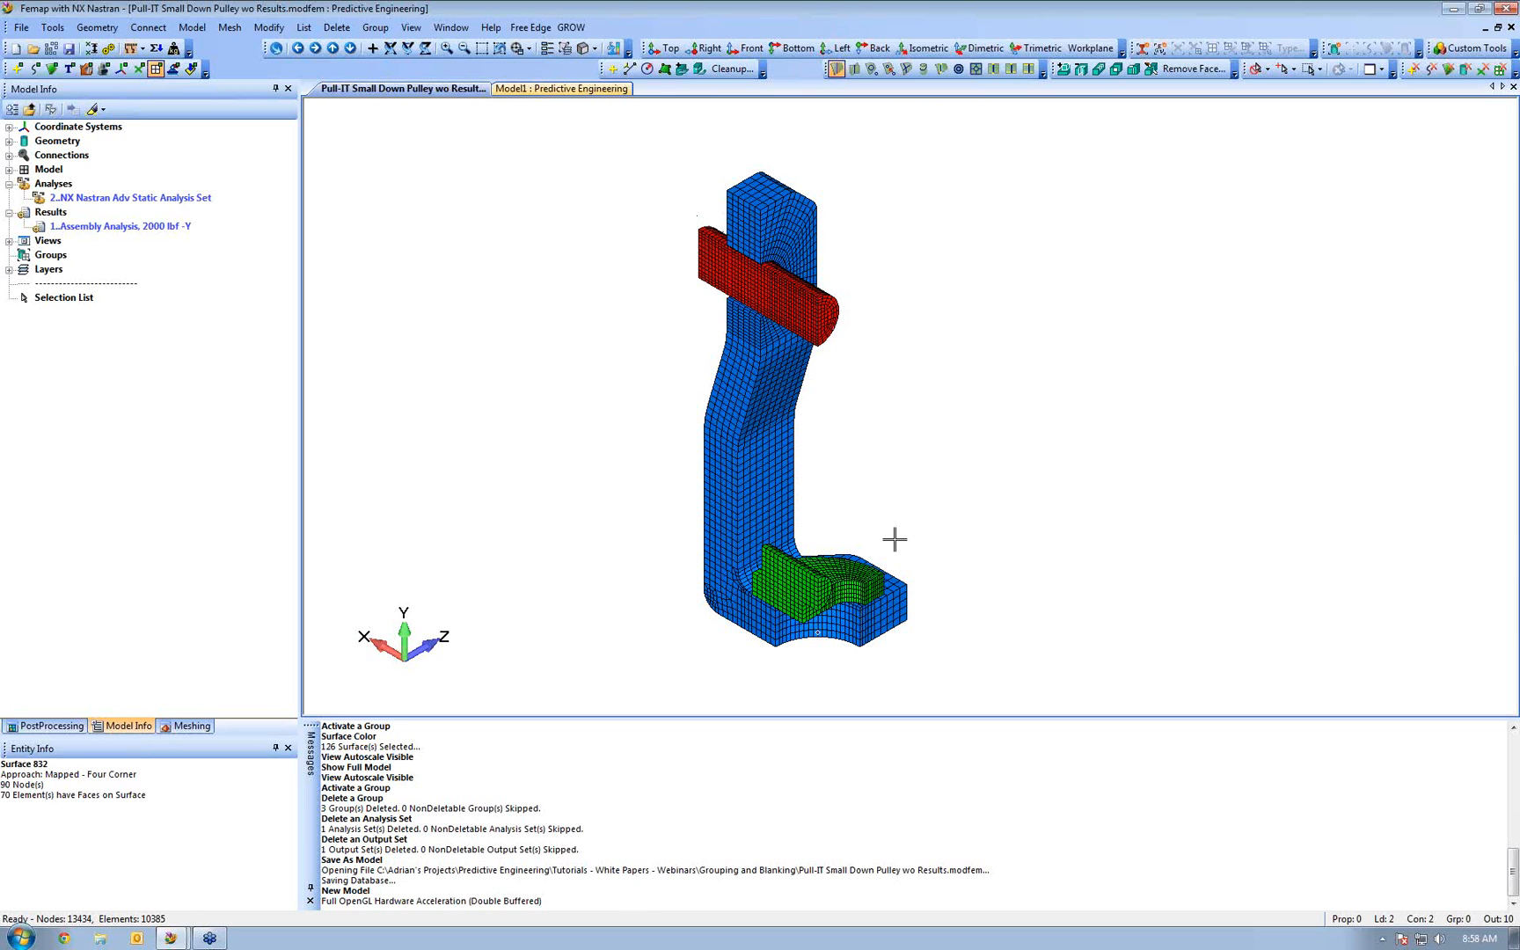
middle_click_drag(947, 475, 1018, 550)
middle_click_drag(1206, 515, 1021, 556)
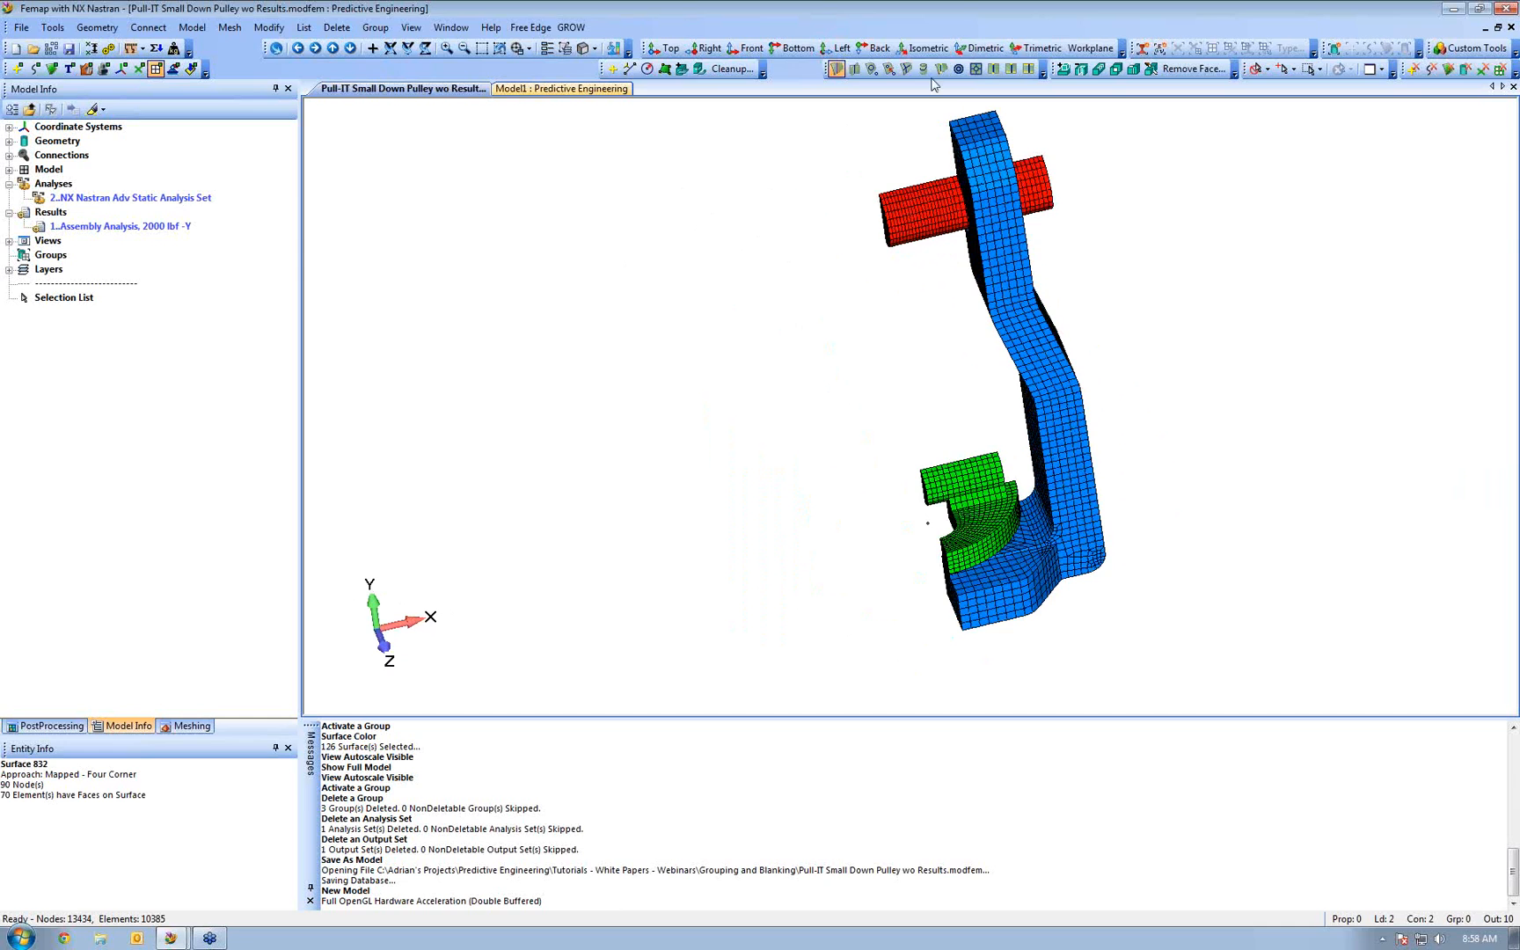
middle_click_drag(999, 167, 1002, 156)
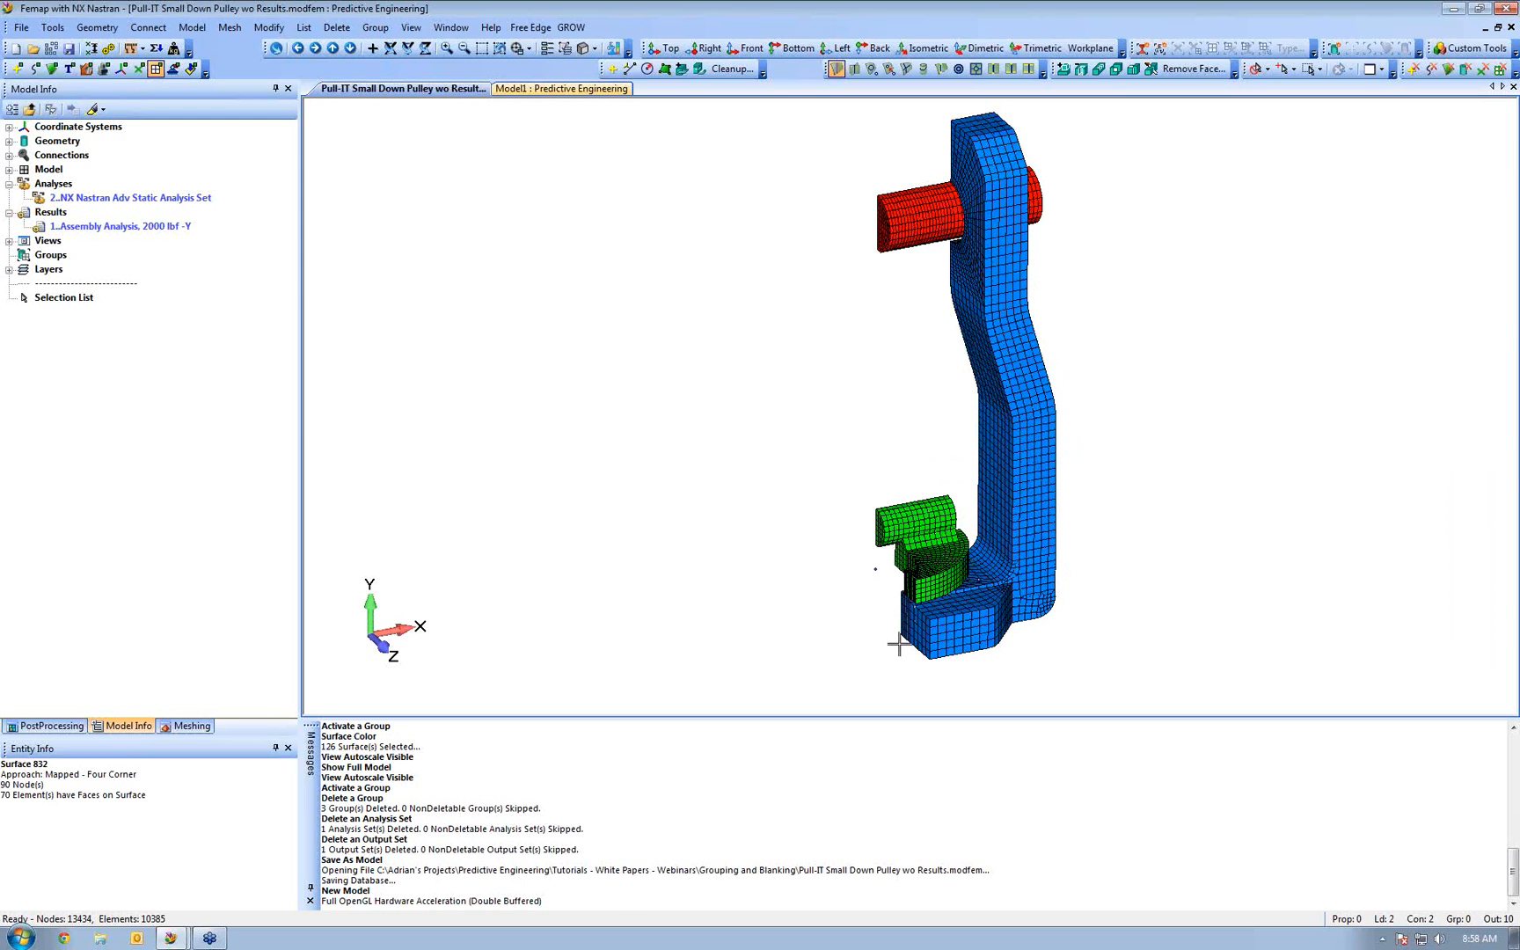
Create a new group titled "Piece Part Analysis"
middle_click_drag(888, 621, 898, 613)
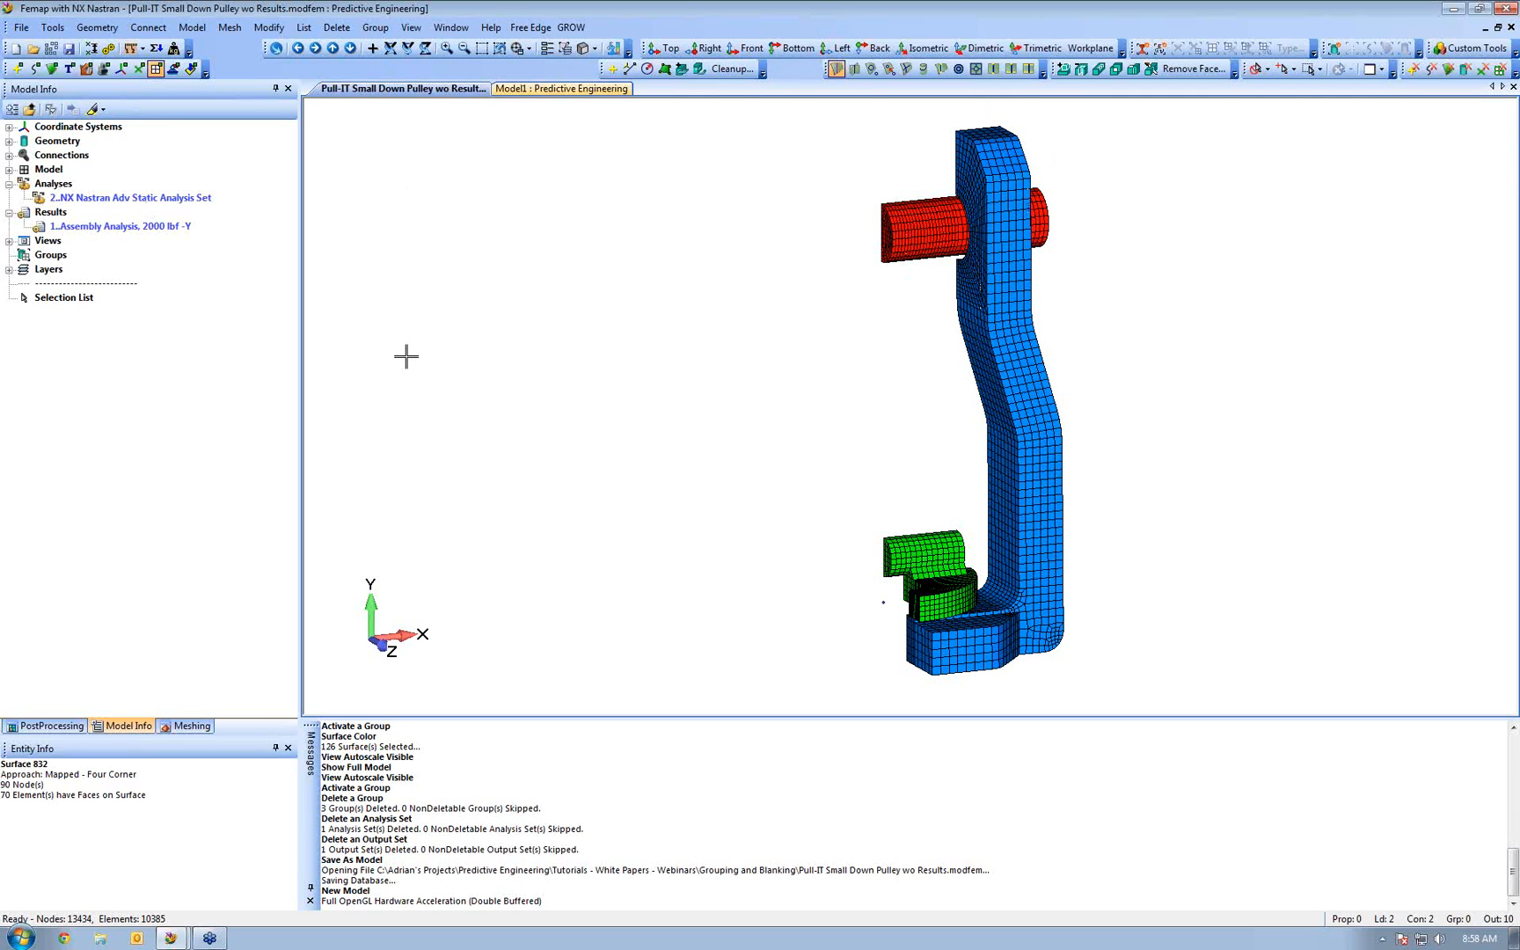
middle_click_drag(801, 360, 845, 343)
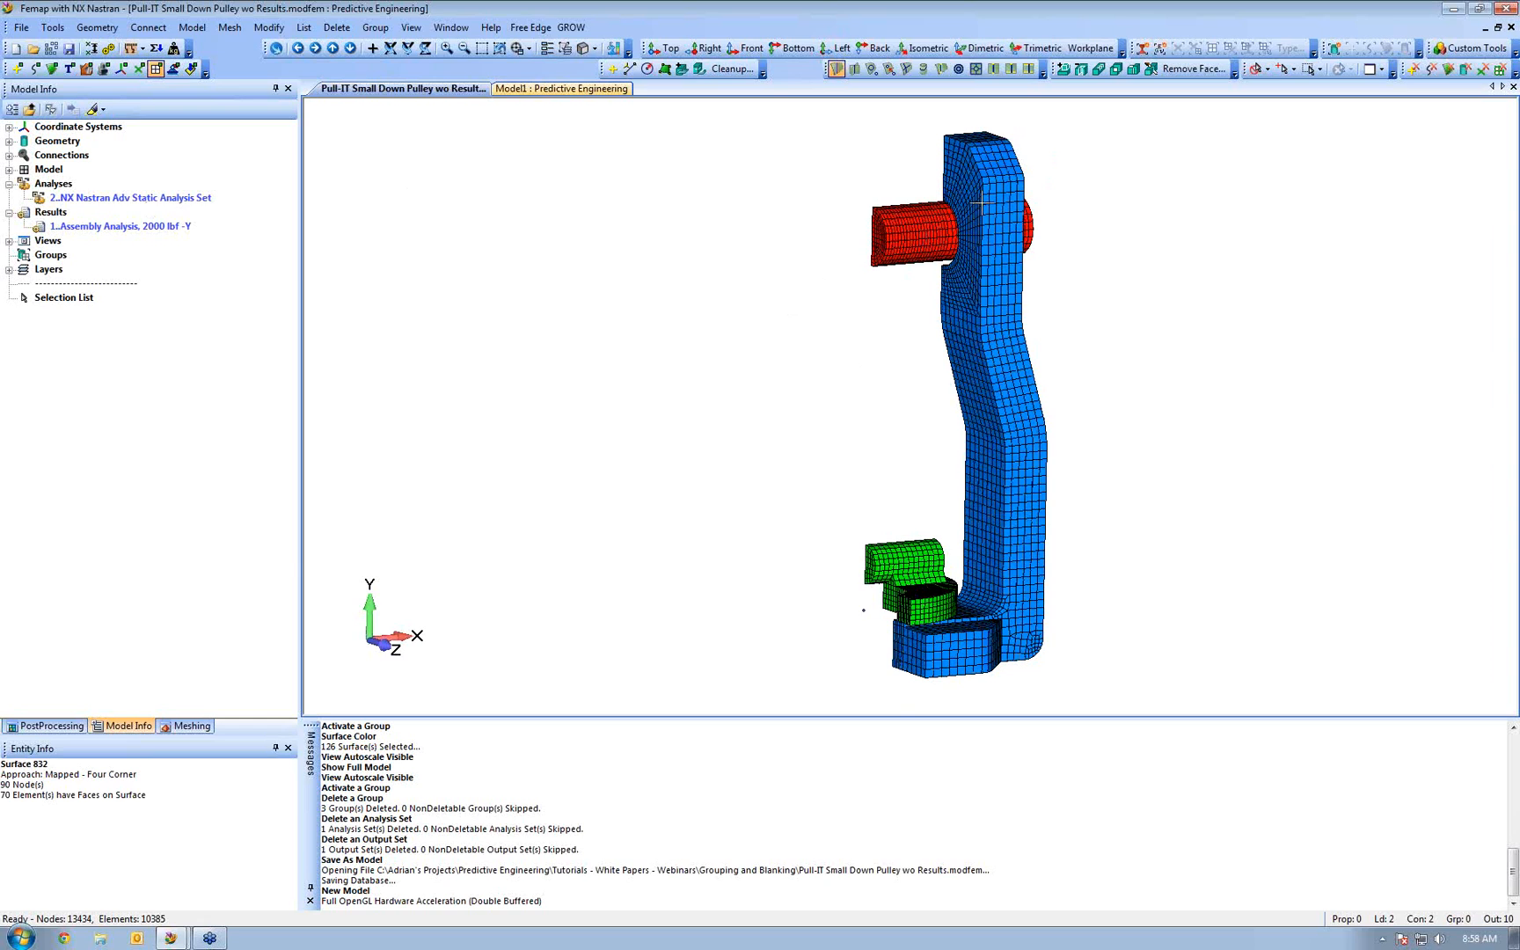
right_click(39, 255)
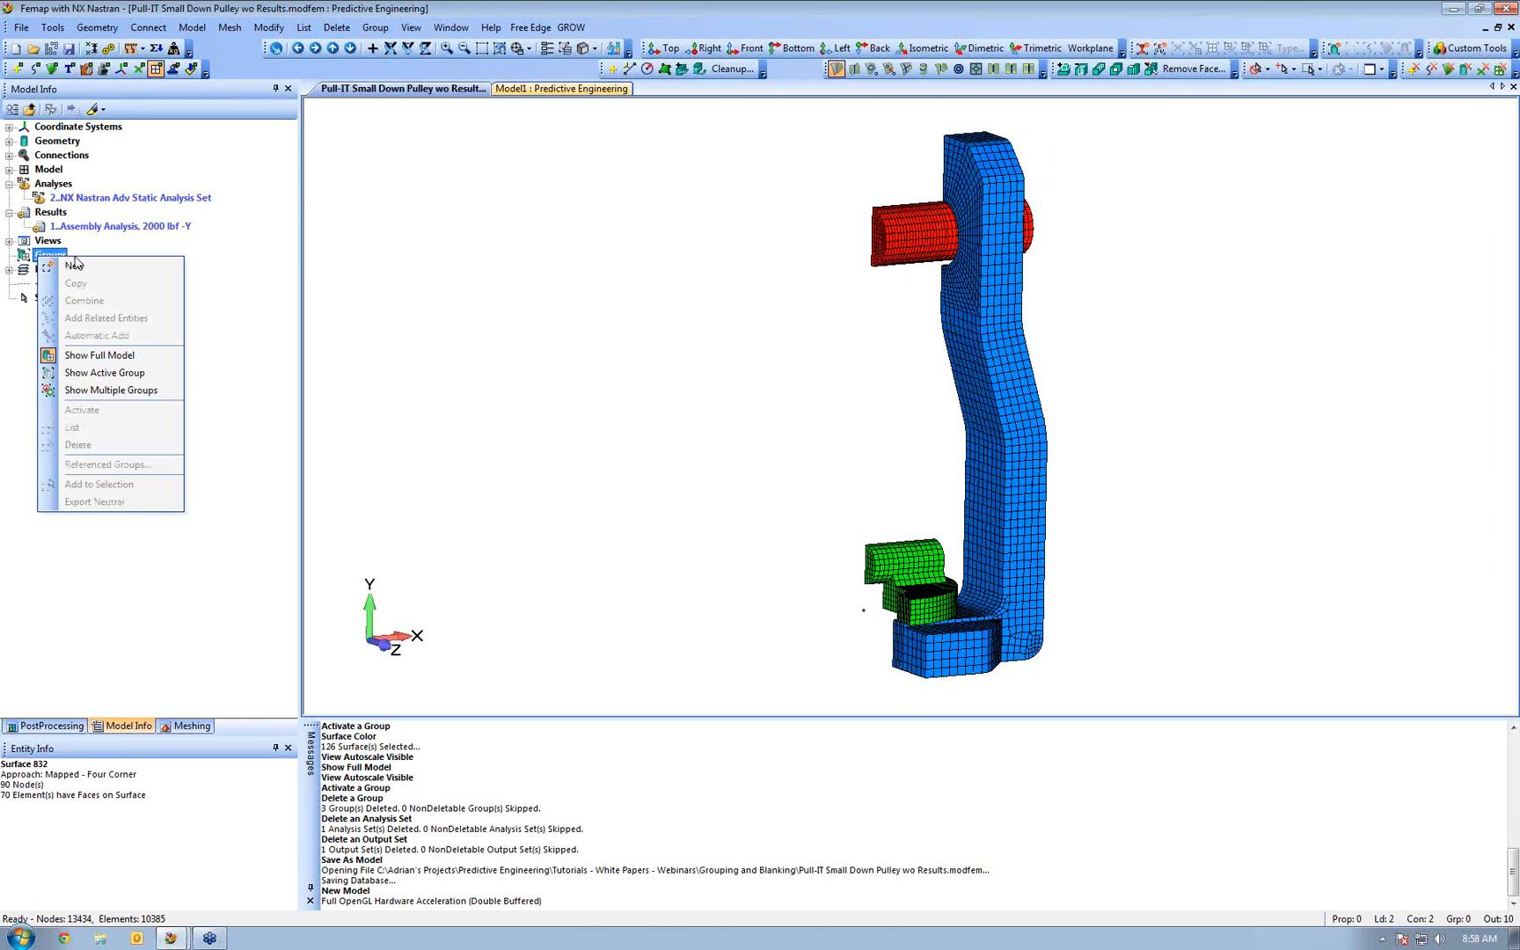
left_click(74, 267)
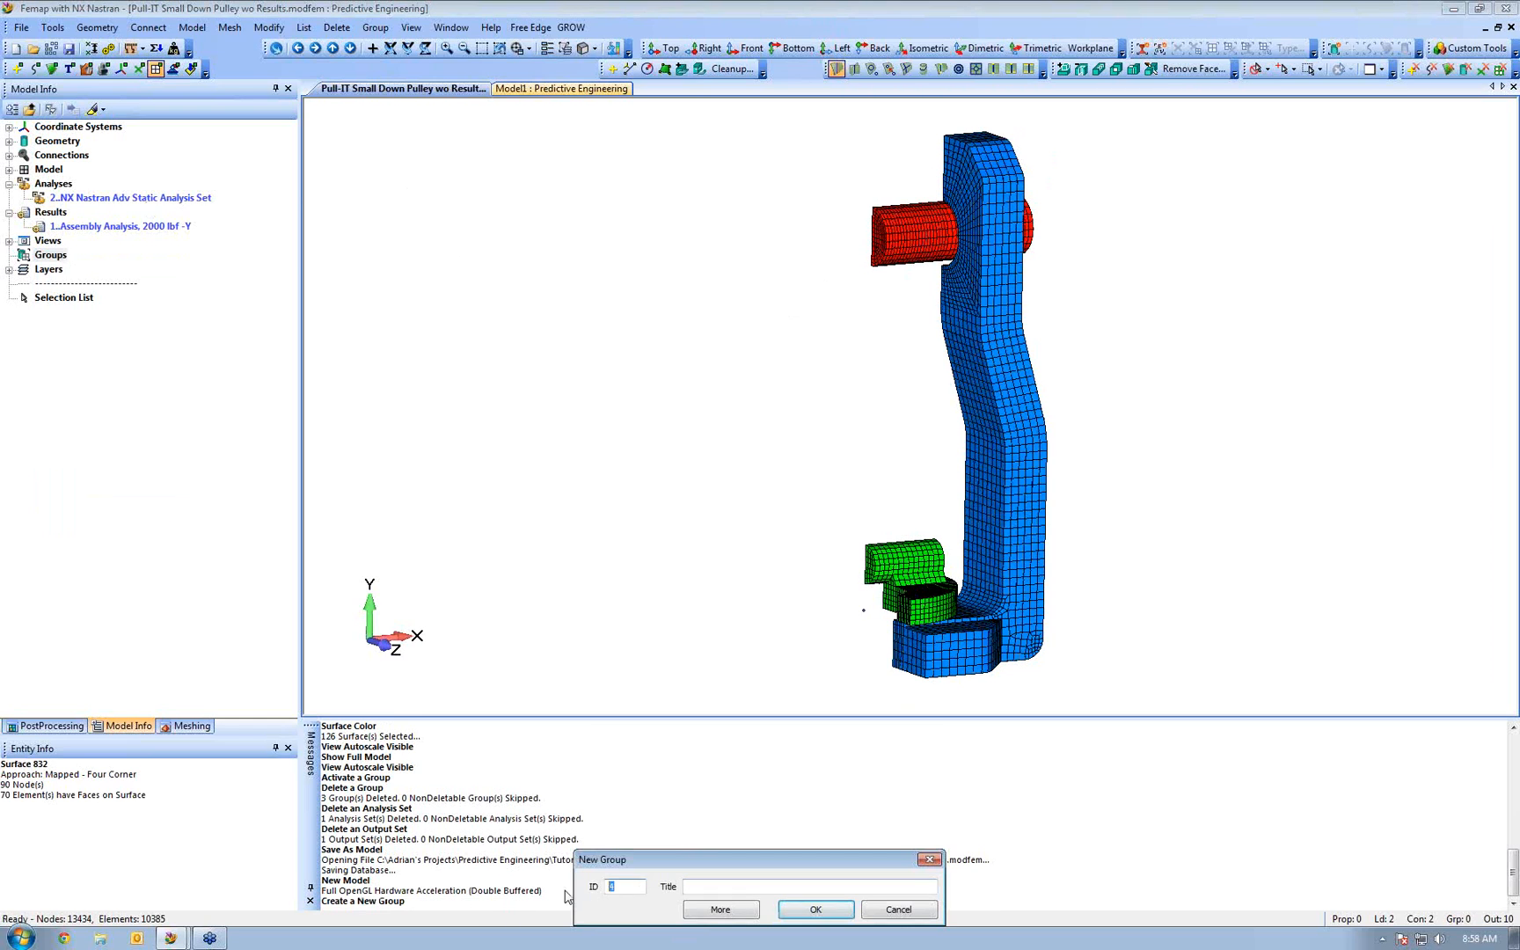
left_click(705, 885)
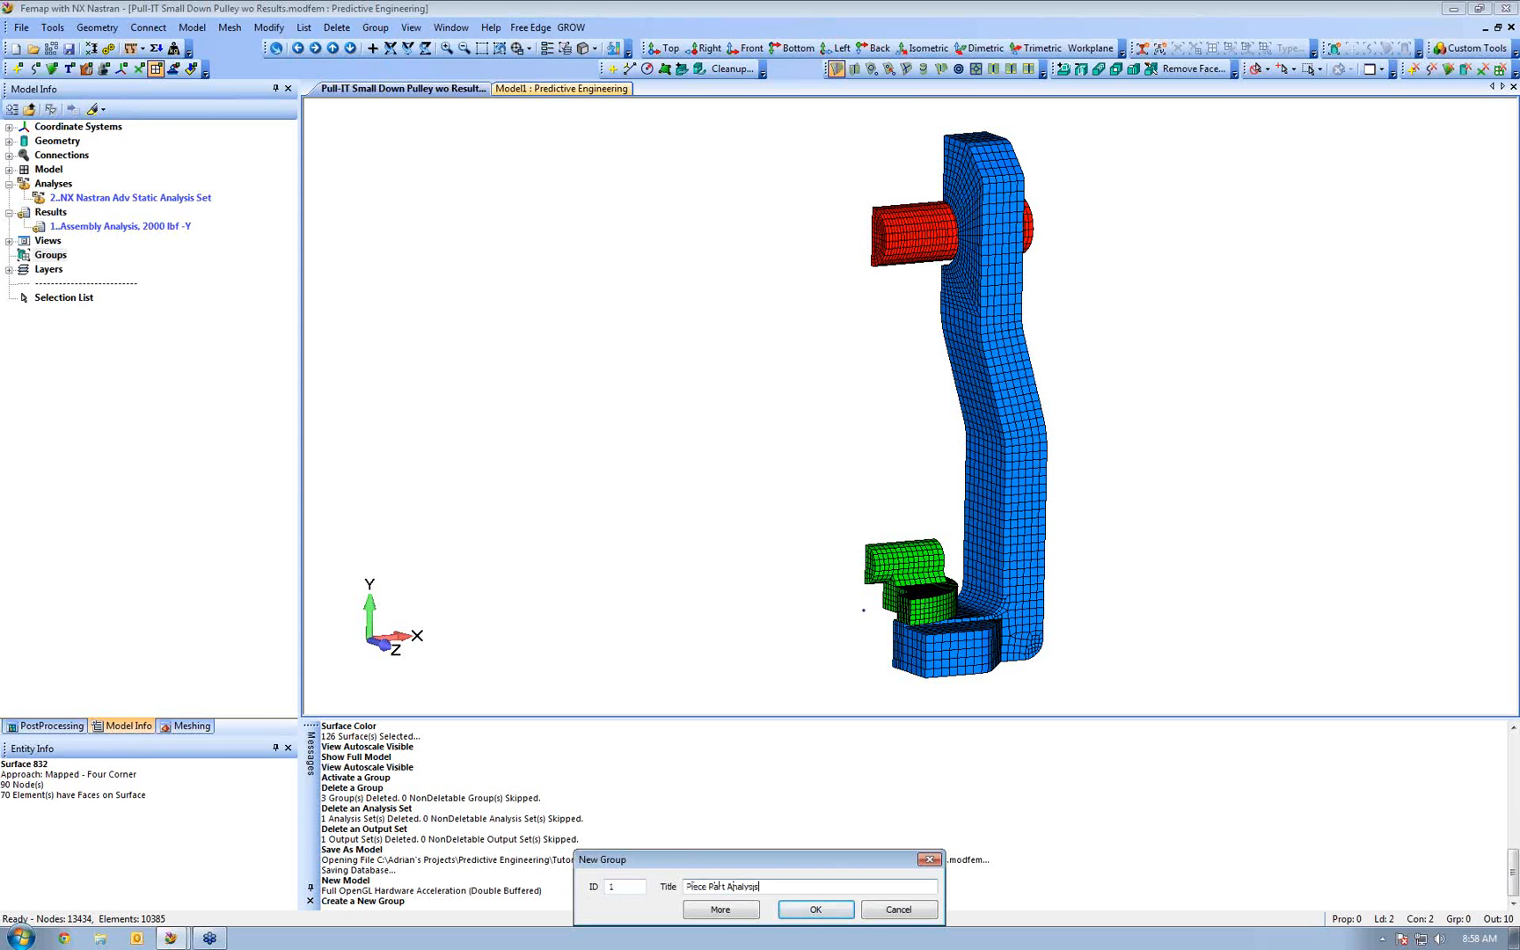
left_click(816, 909)
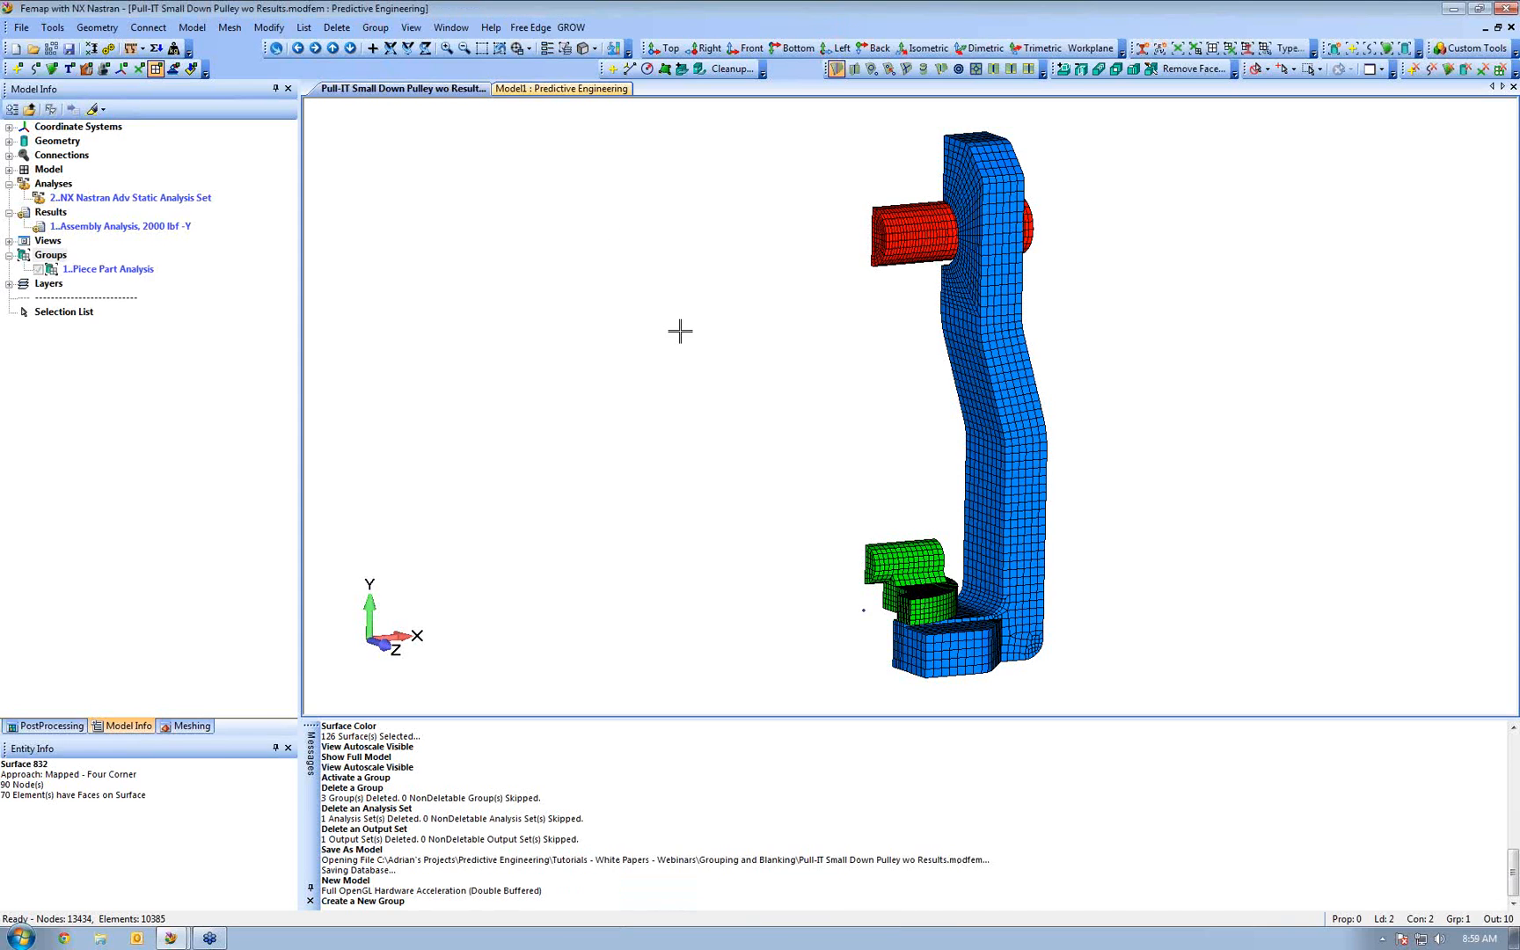
Display only the still empty Piece Part Analysis group, and return to showing the full model
left_click(74, 272)
left_click(96, 270)
right_click(97, 273)
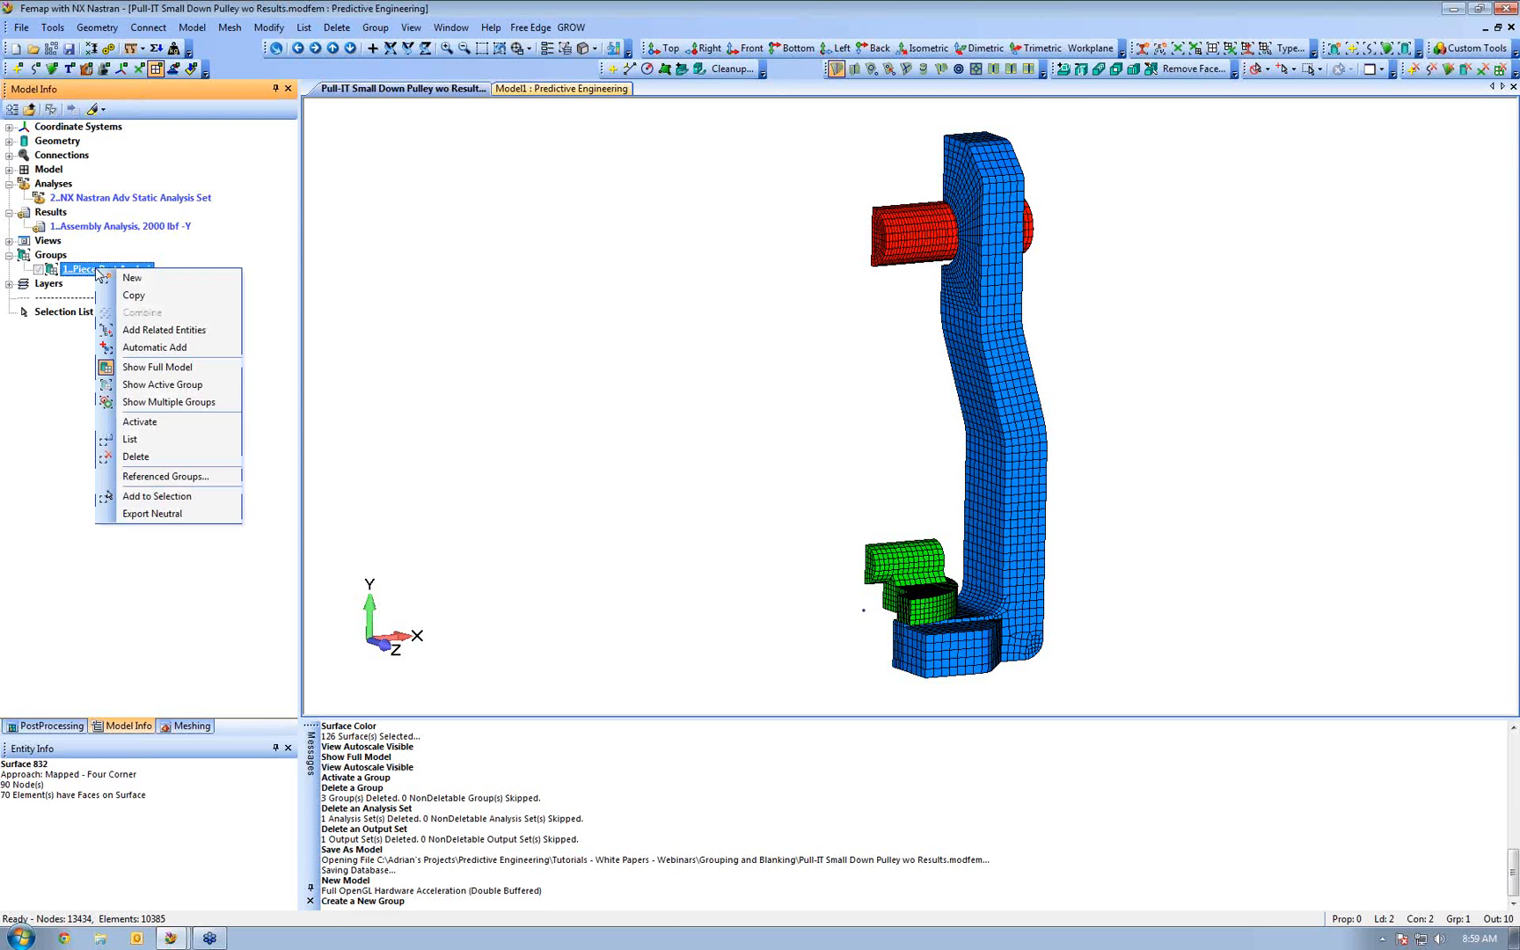
left_click(123, 392)
left_click(115, 273)
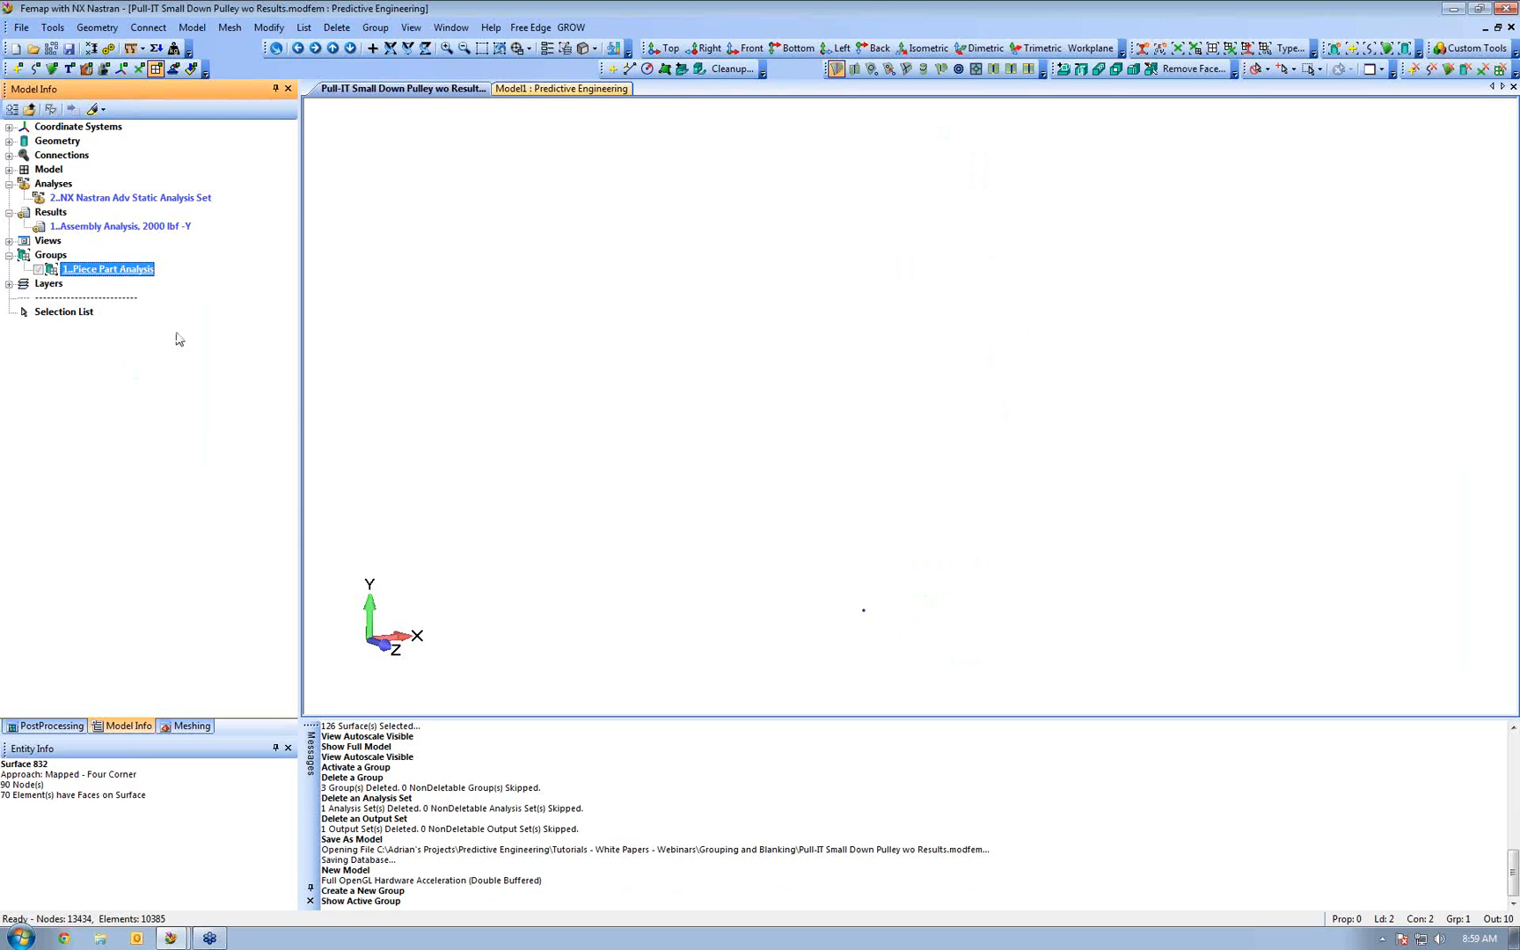
right_click(126, 267)
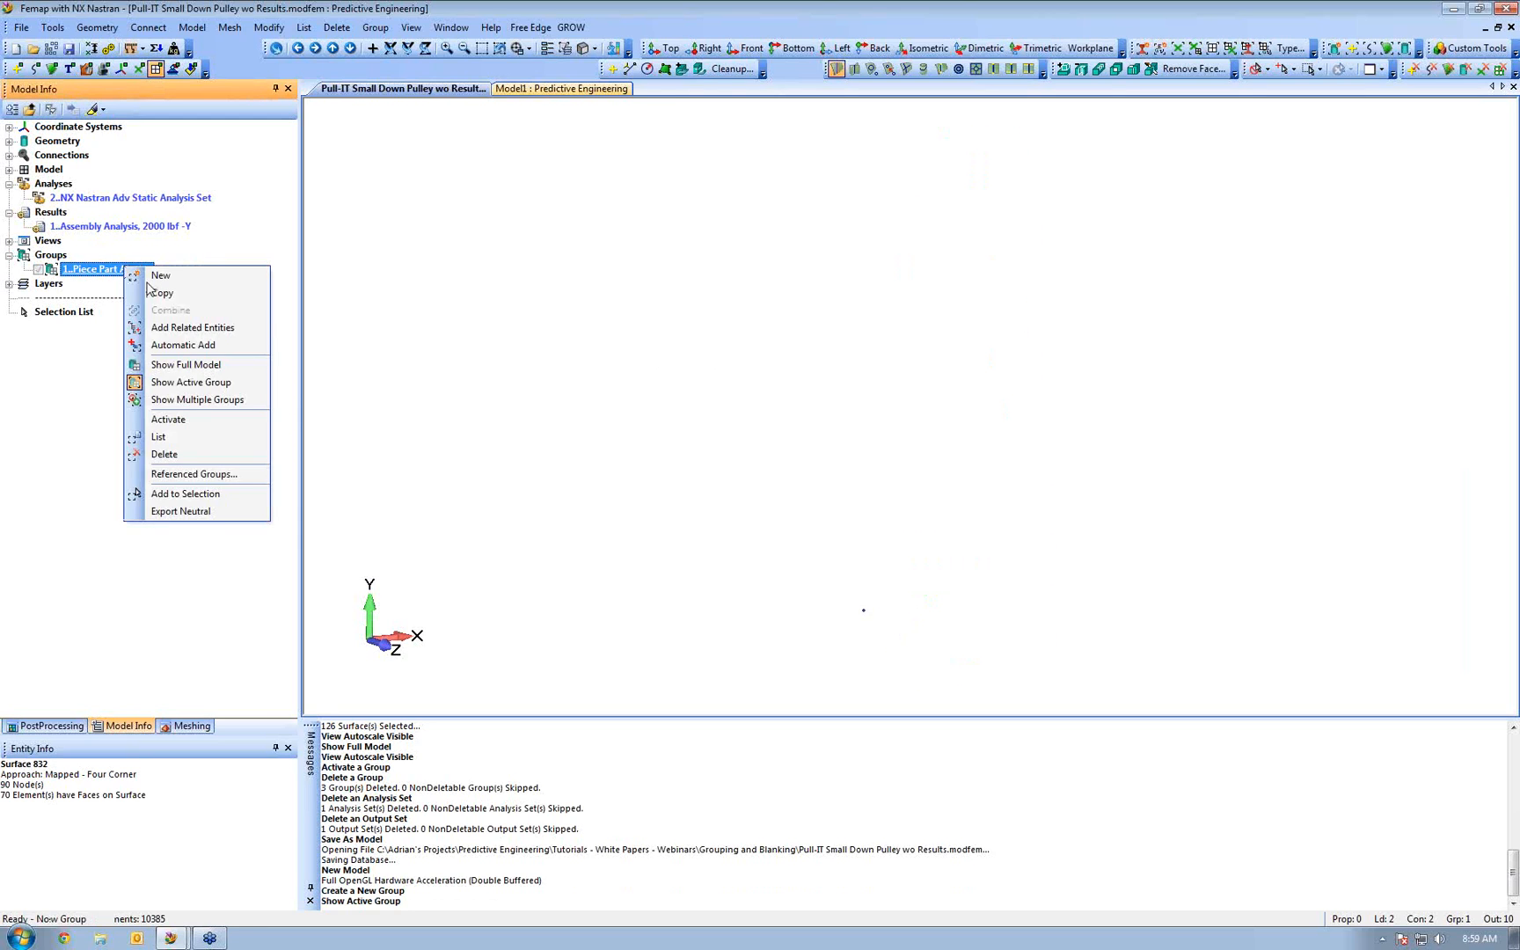
left_click(198, 369)
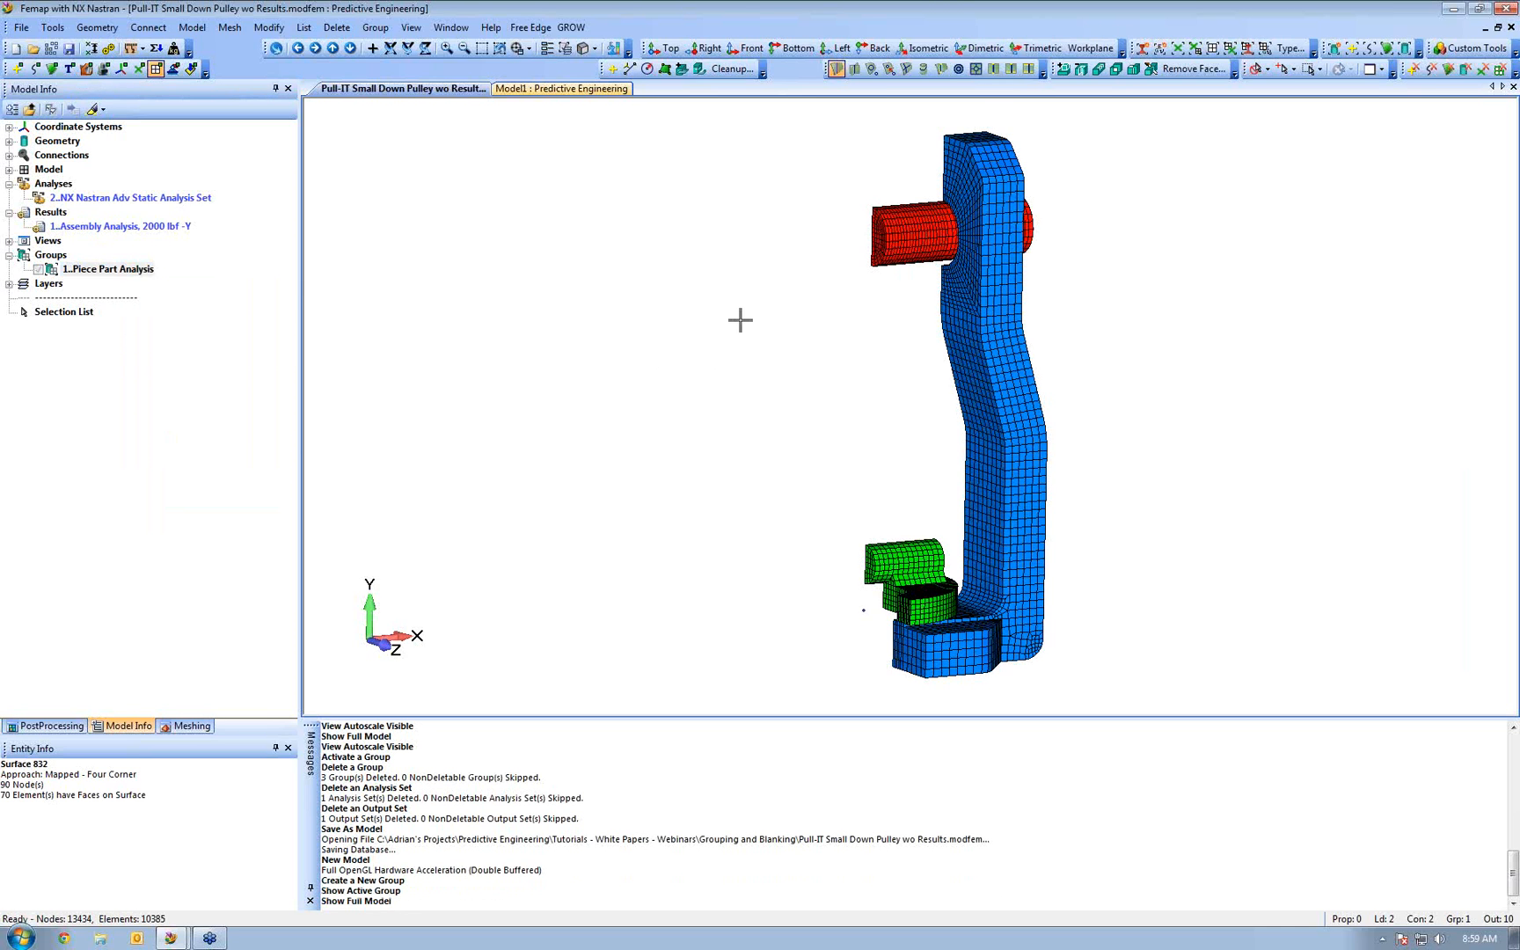
Review the entity types that can be added to a group, including coordinate systems, elements, loads and constraints
left_click(373, 28)
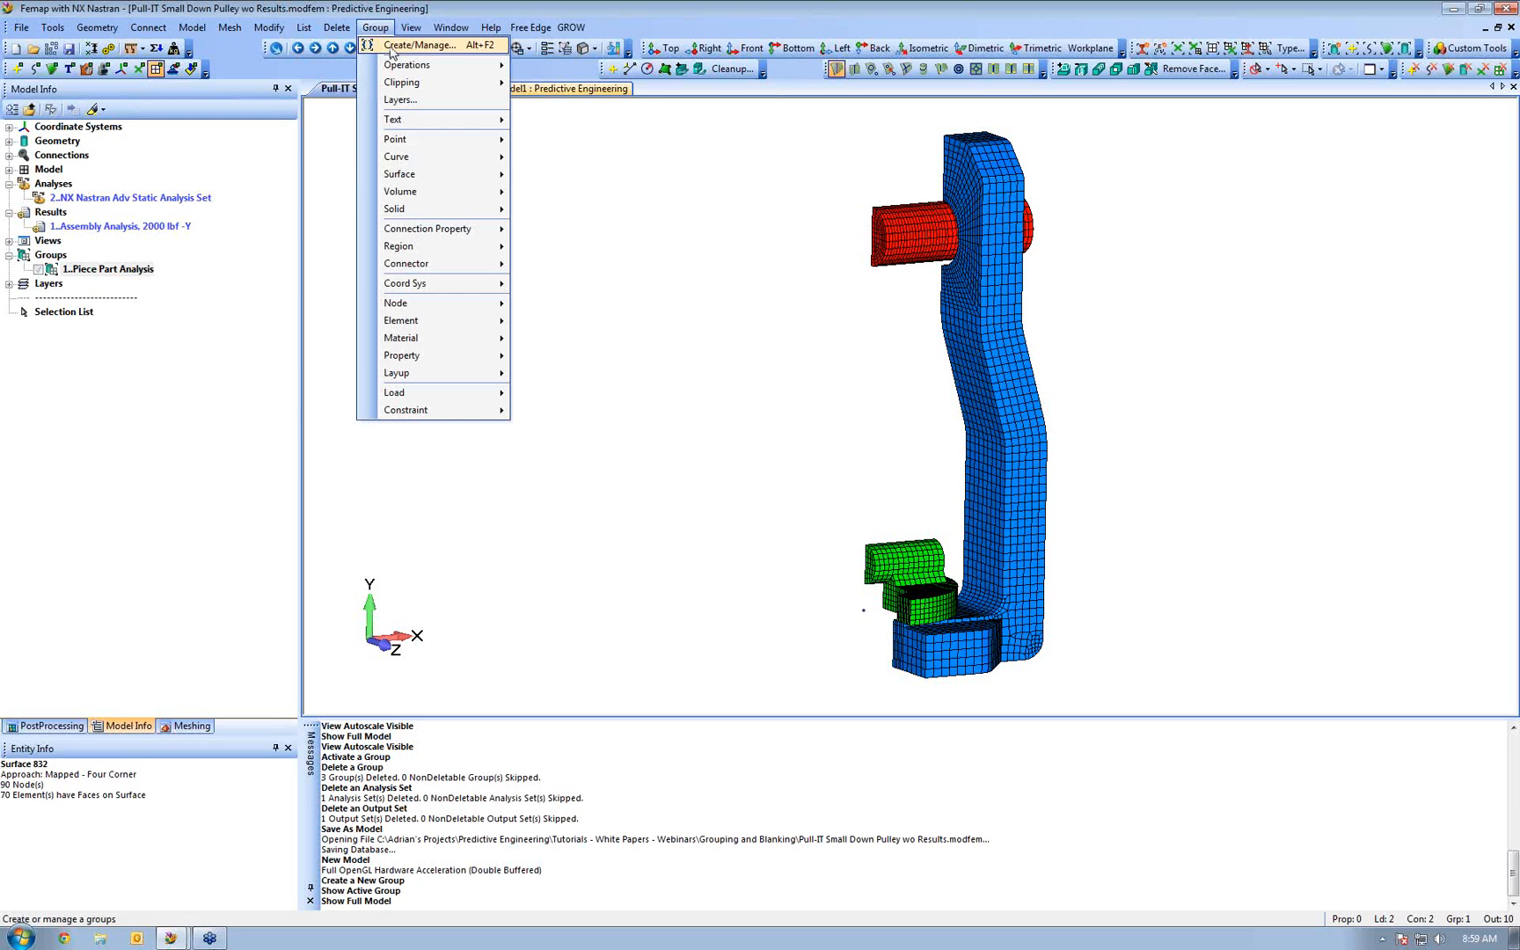
mouse_move(408, 291)
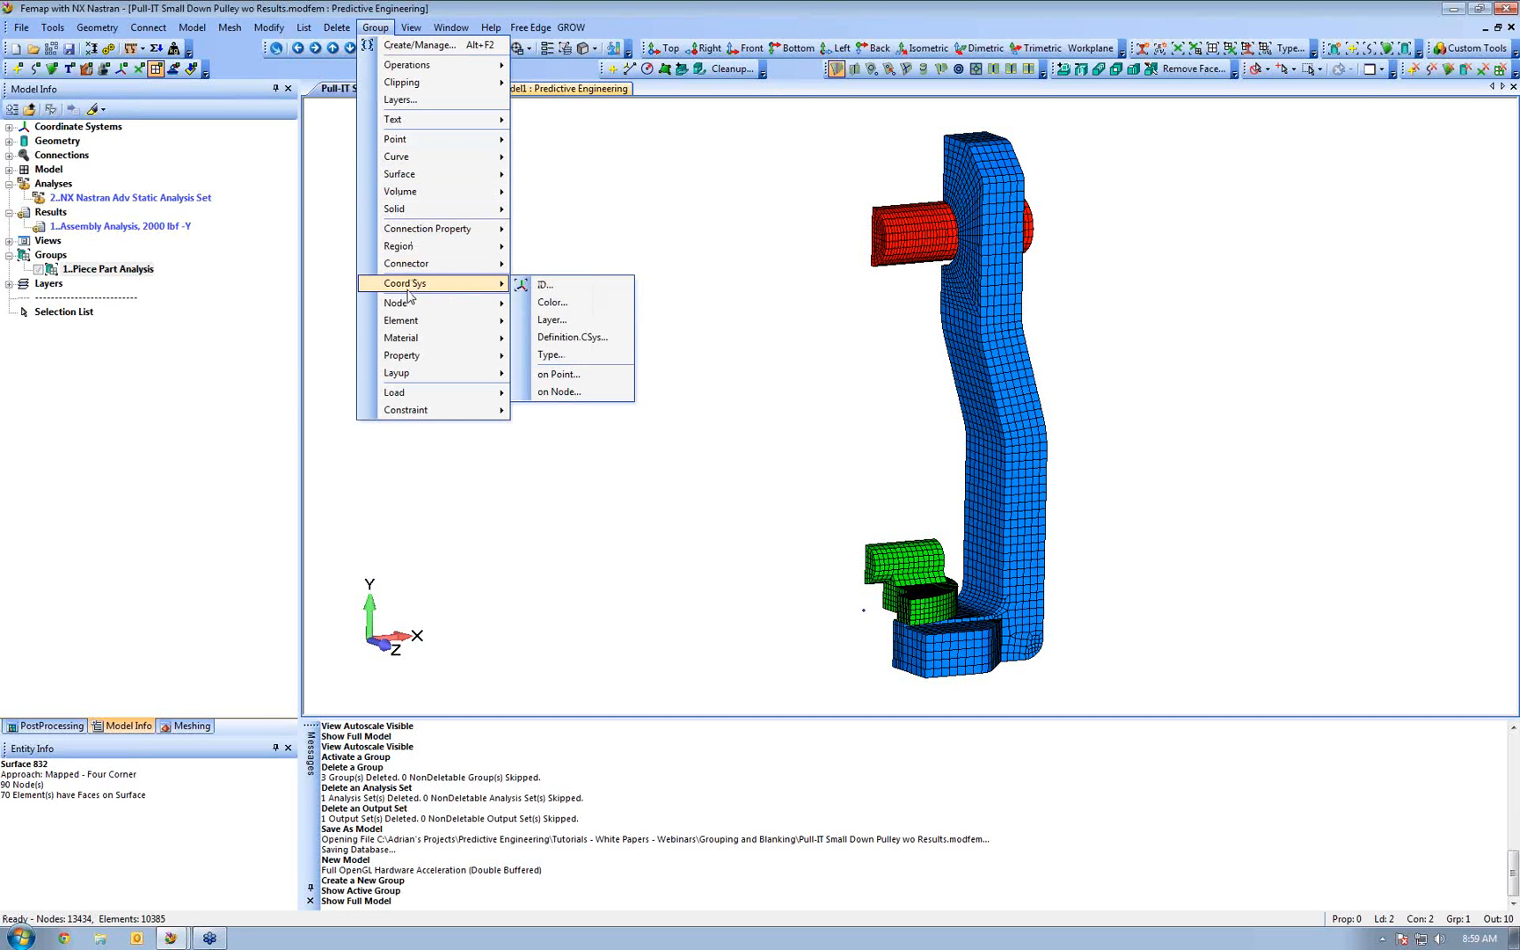
mouse_move(421, 325)
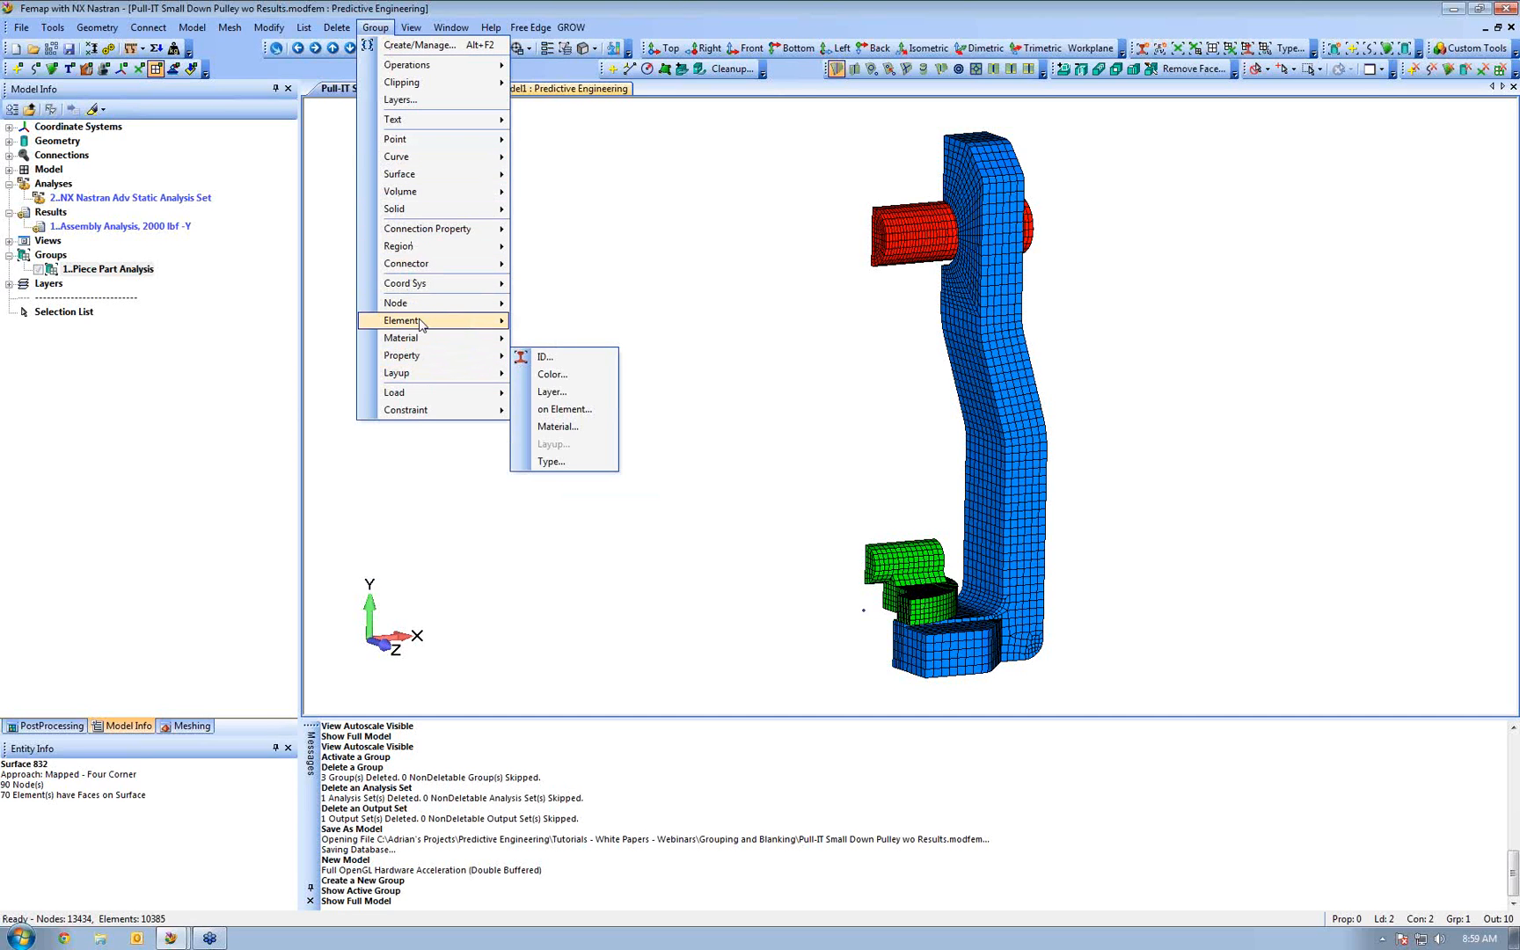
mouse_move(414, 396)
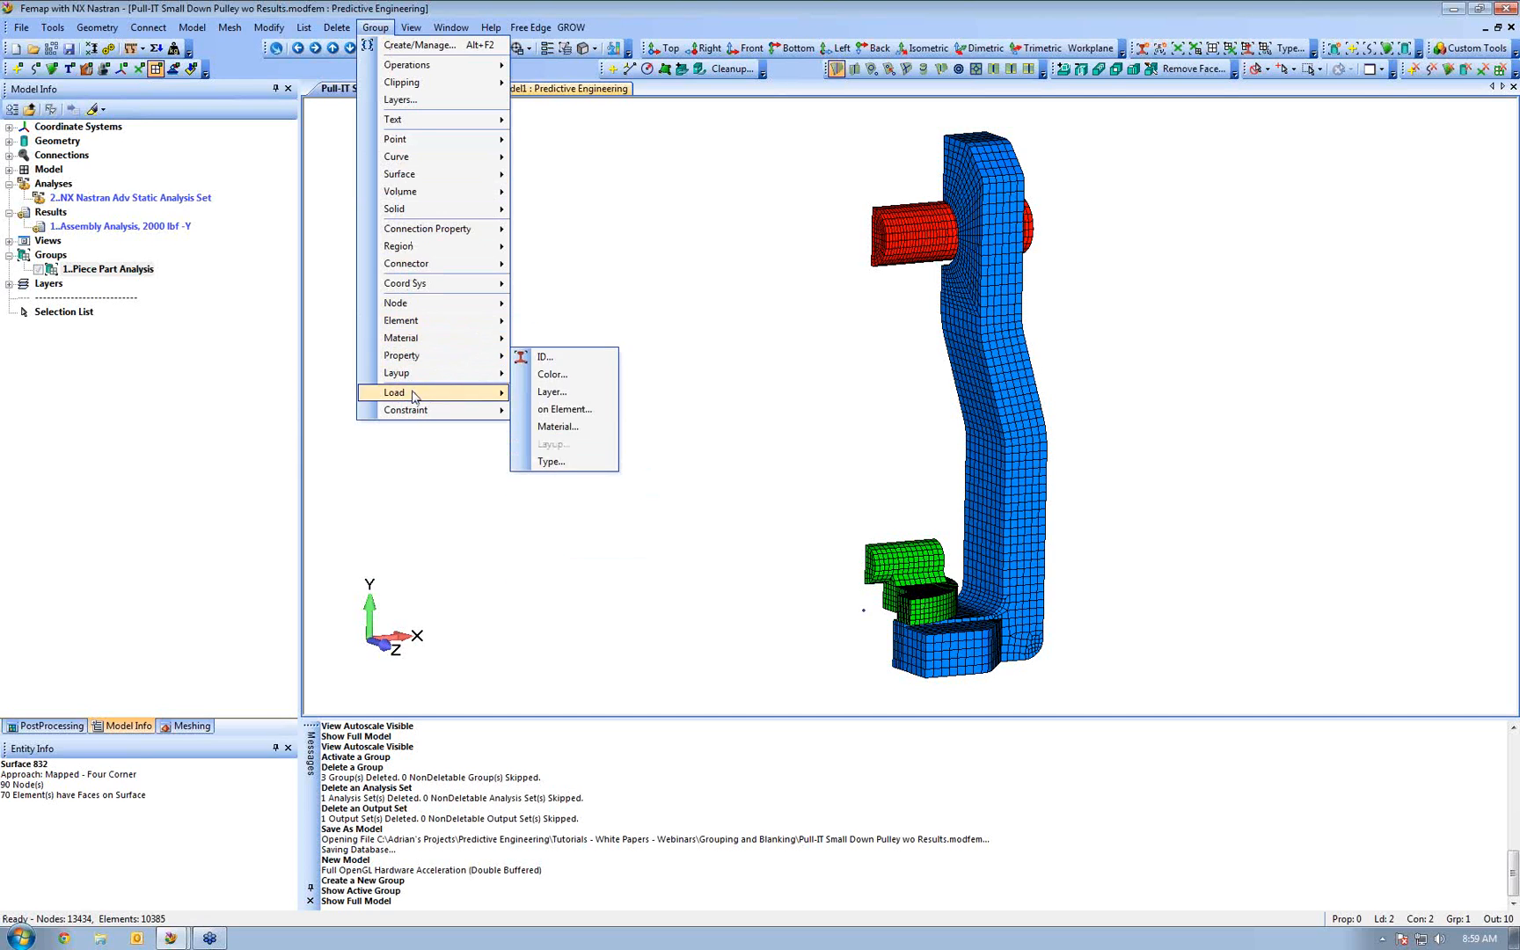
mouse_move(426, 429)
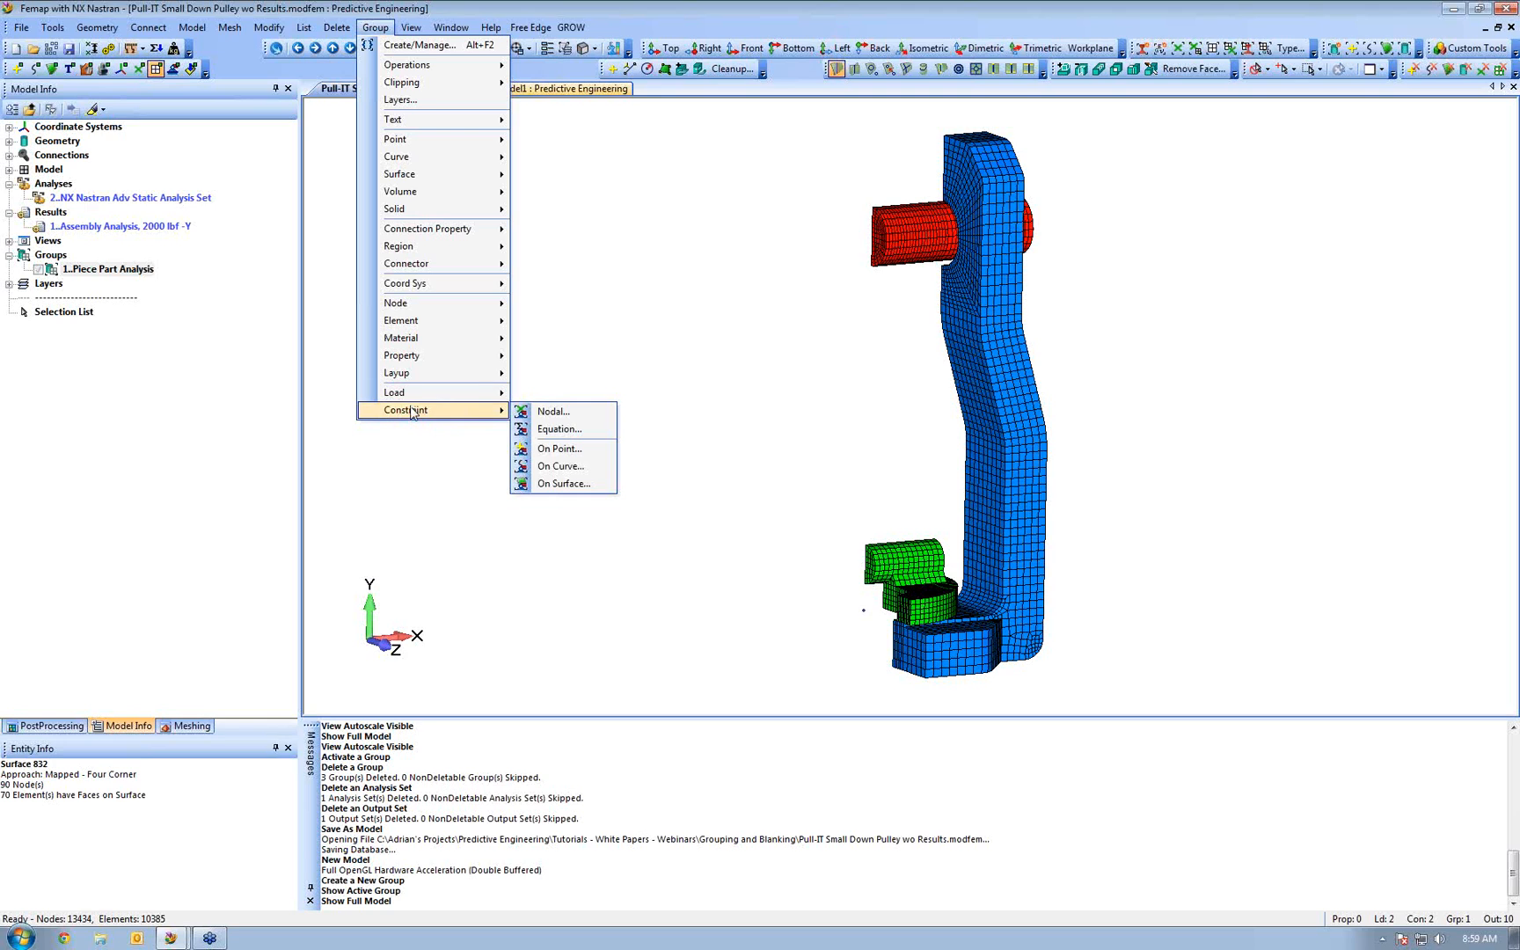
left_click(451, 8)
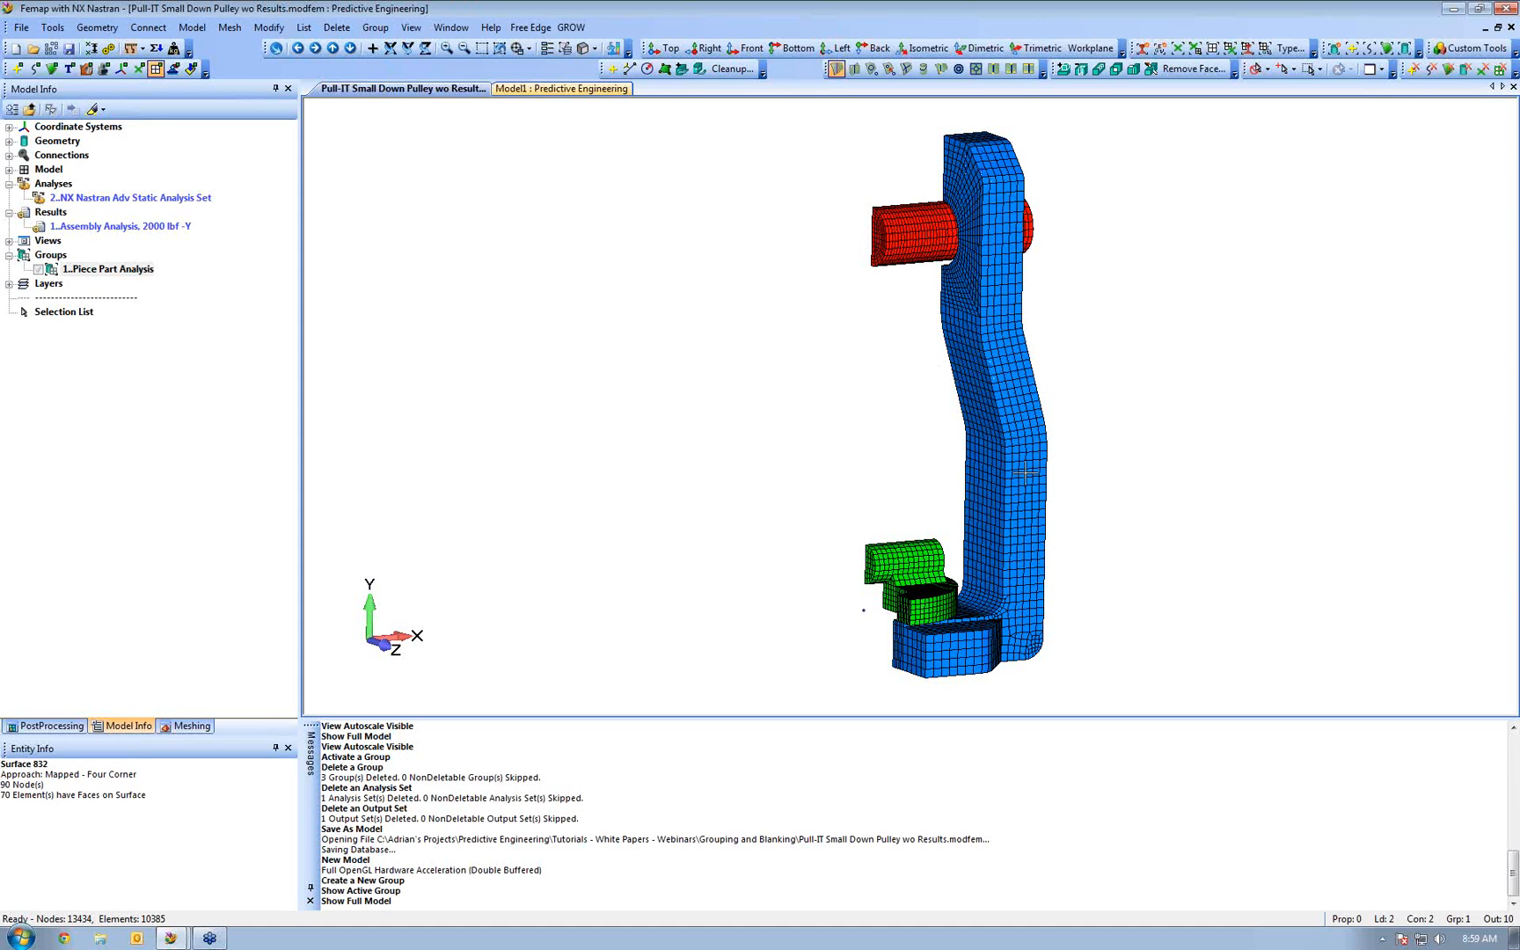
Add elements to the Piece Part Analysis group by property, picking the property of the blue bracket
left_click(373, 28)
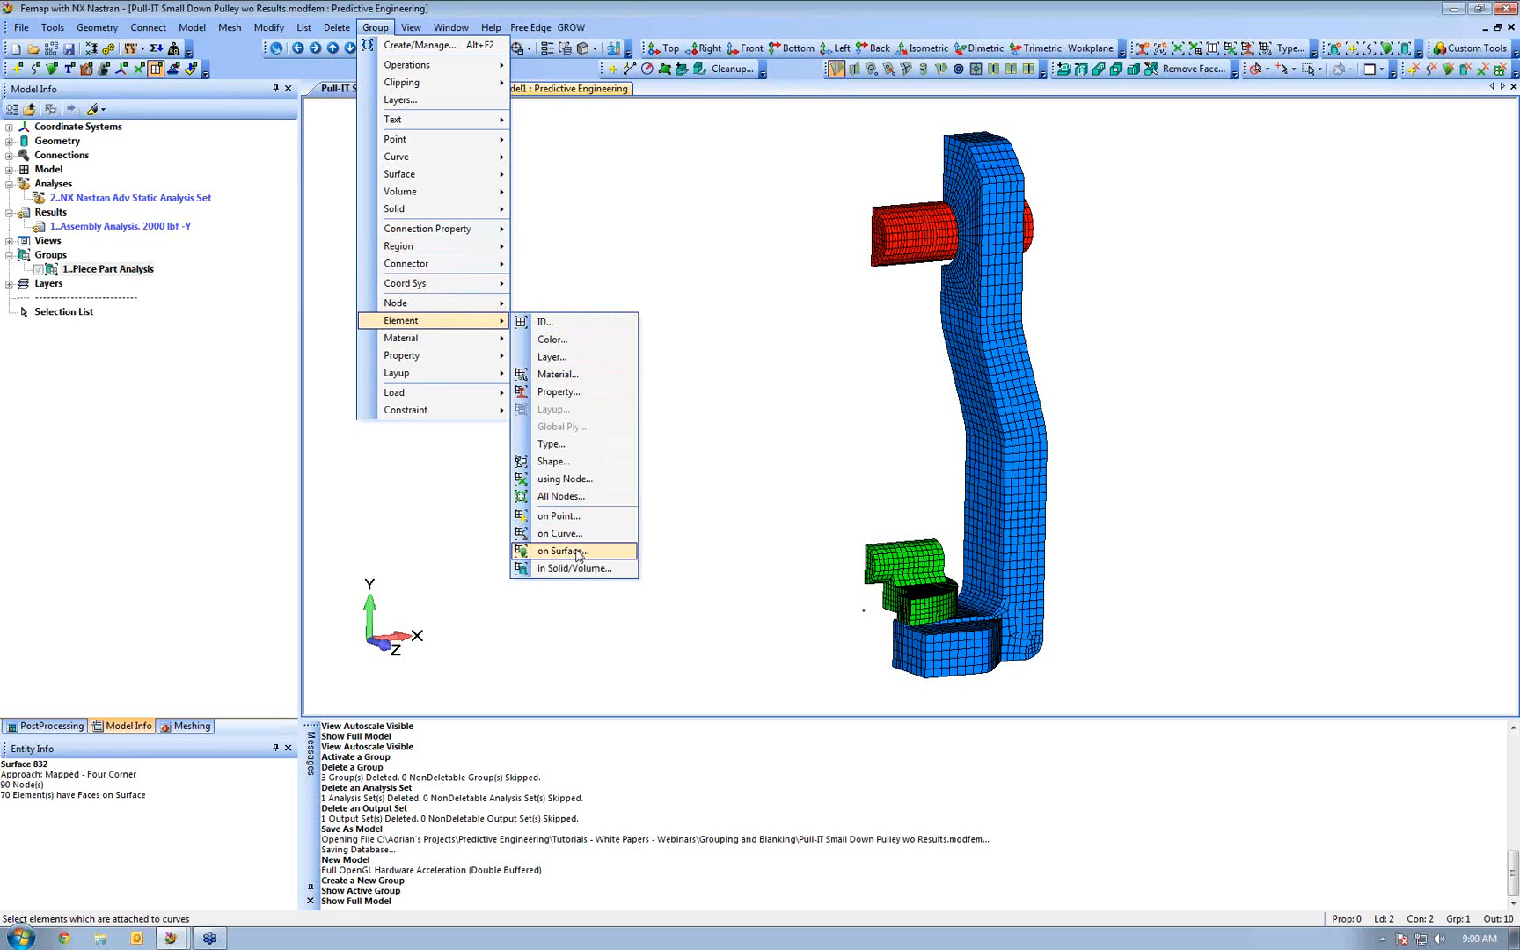
left_click(543, 323)
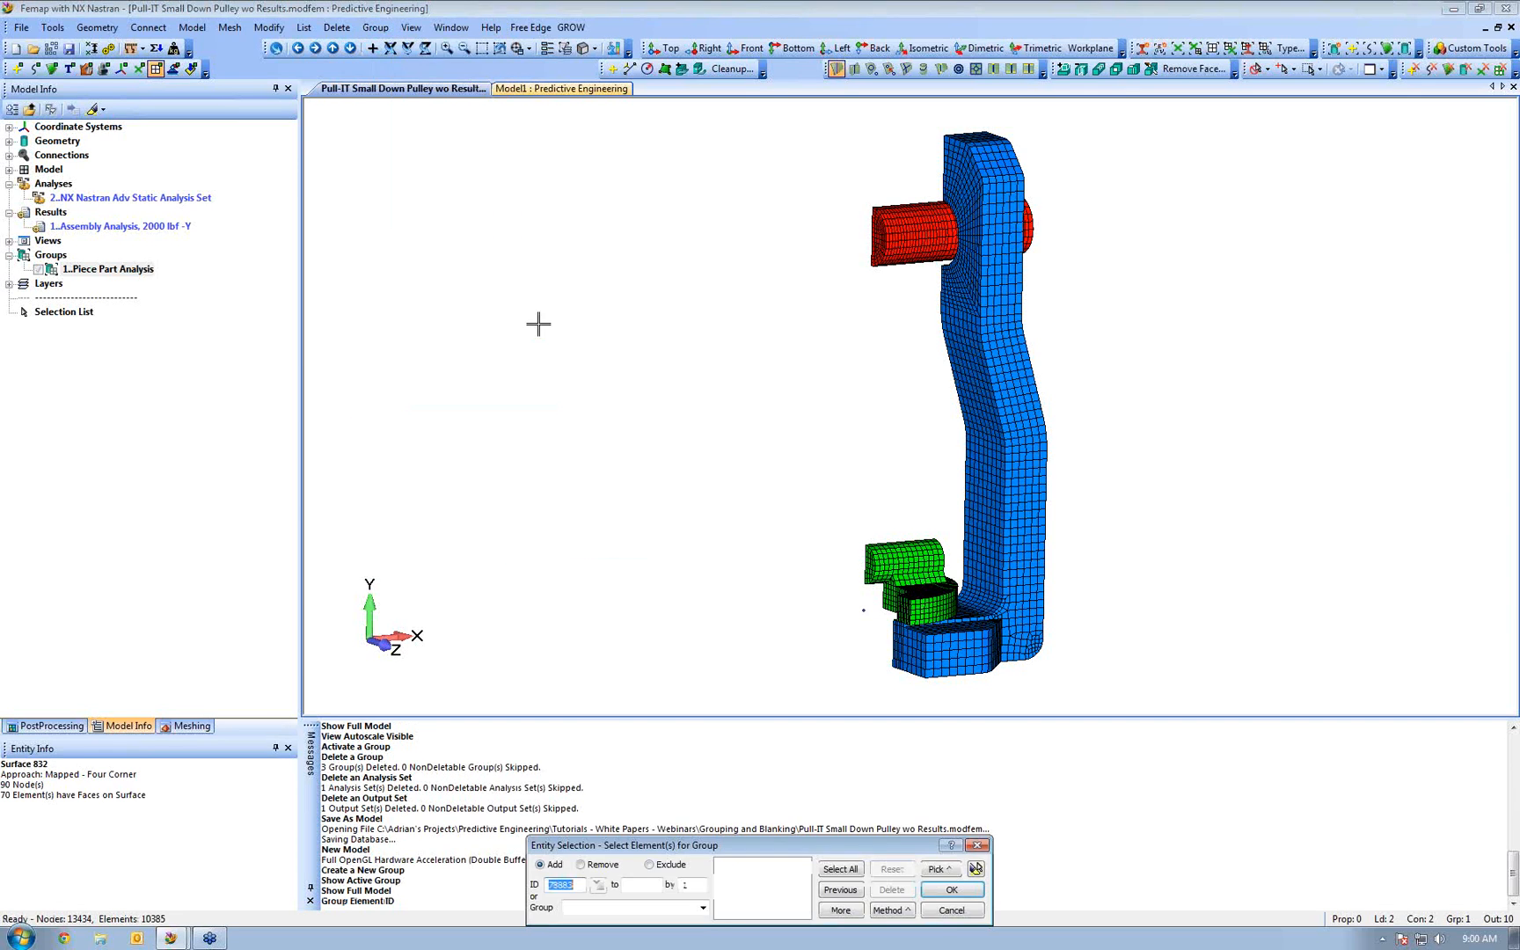
left_click(897, 910)
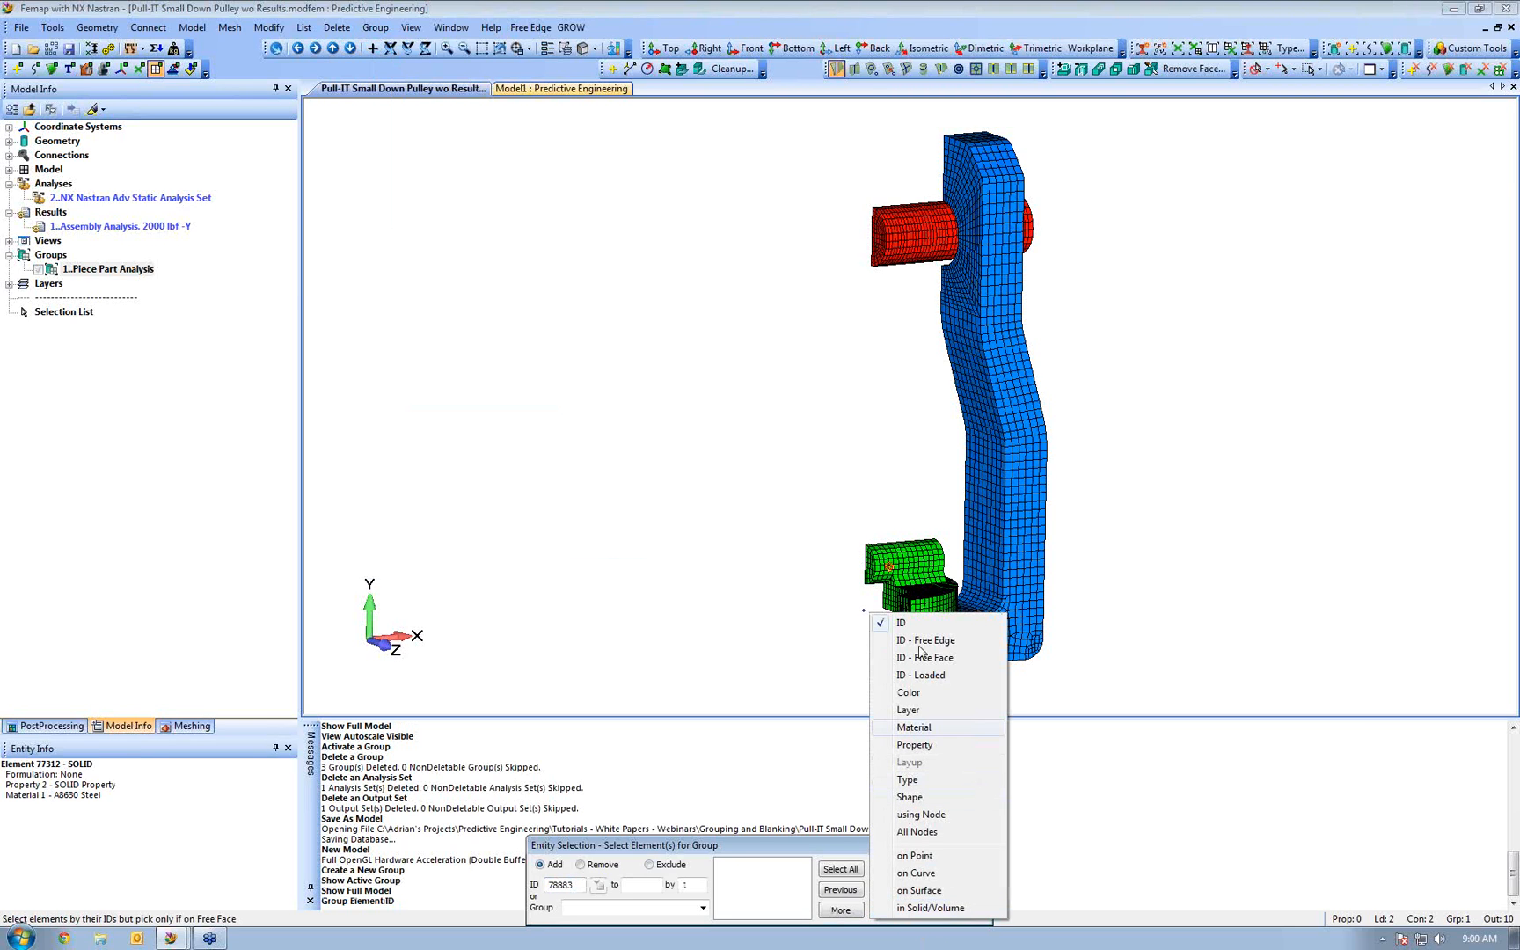
left_click(917, 746)
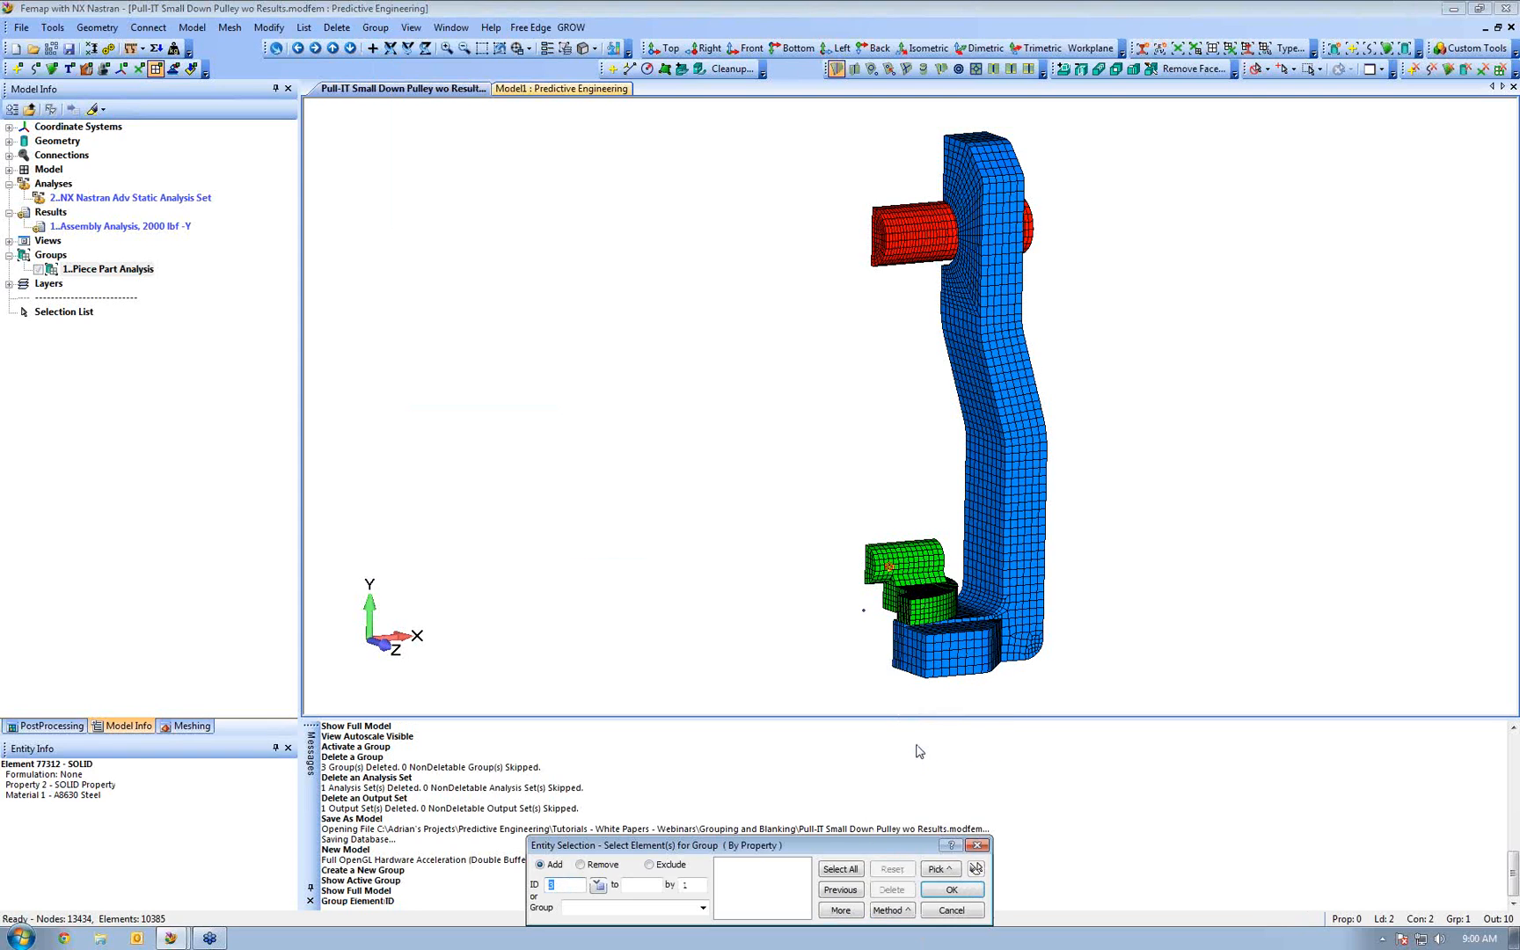
left_click(1024, 462)
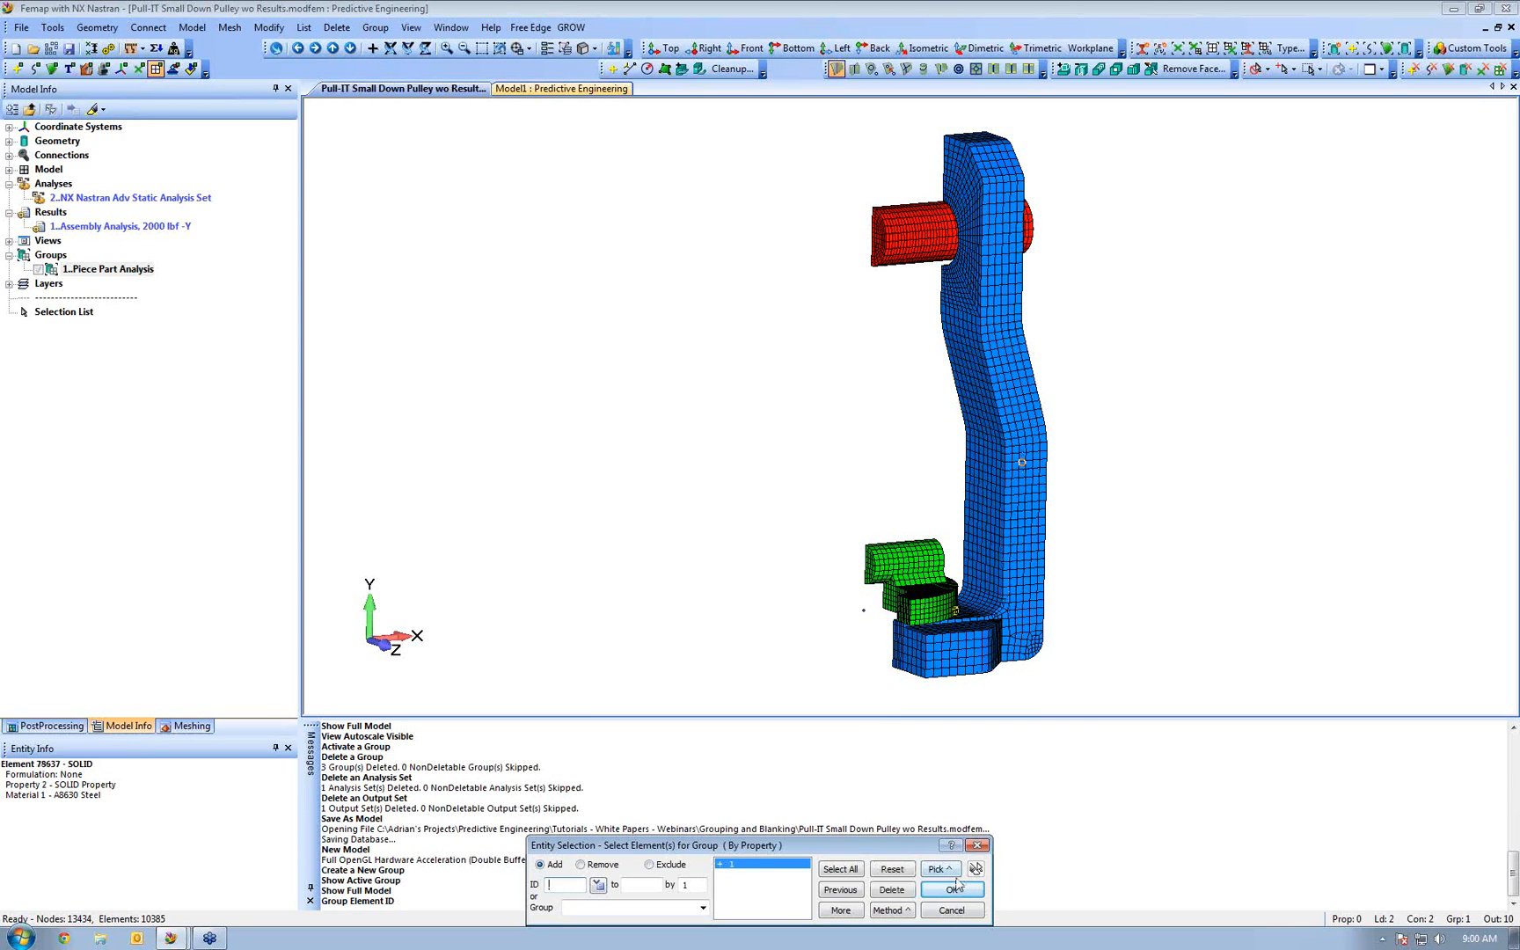
left_click(952, 890)
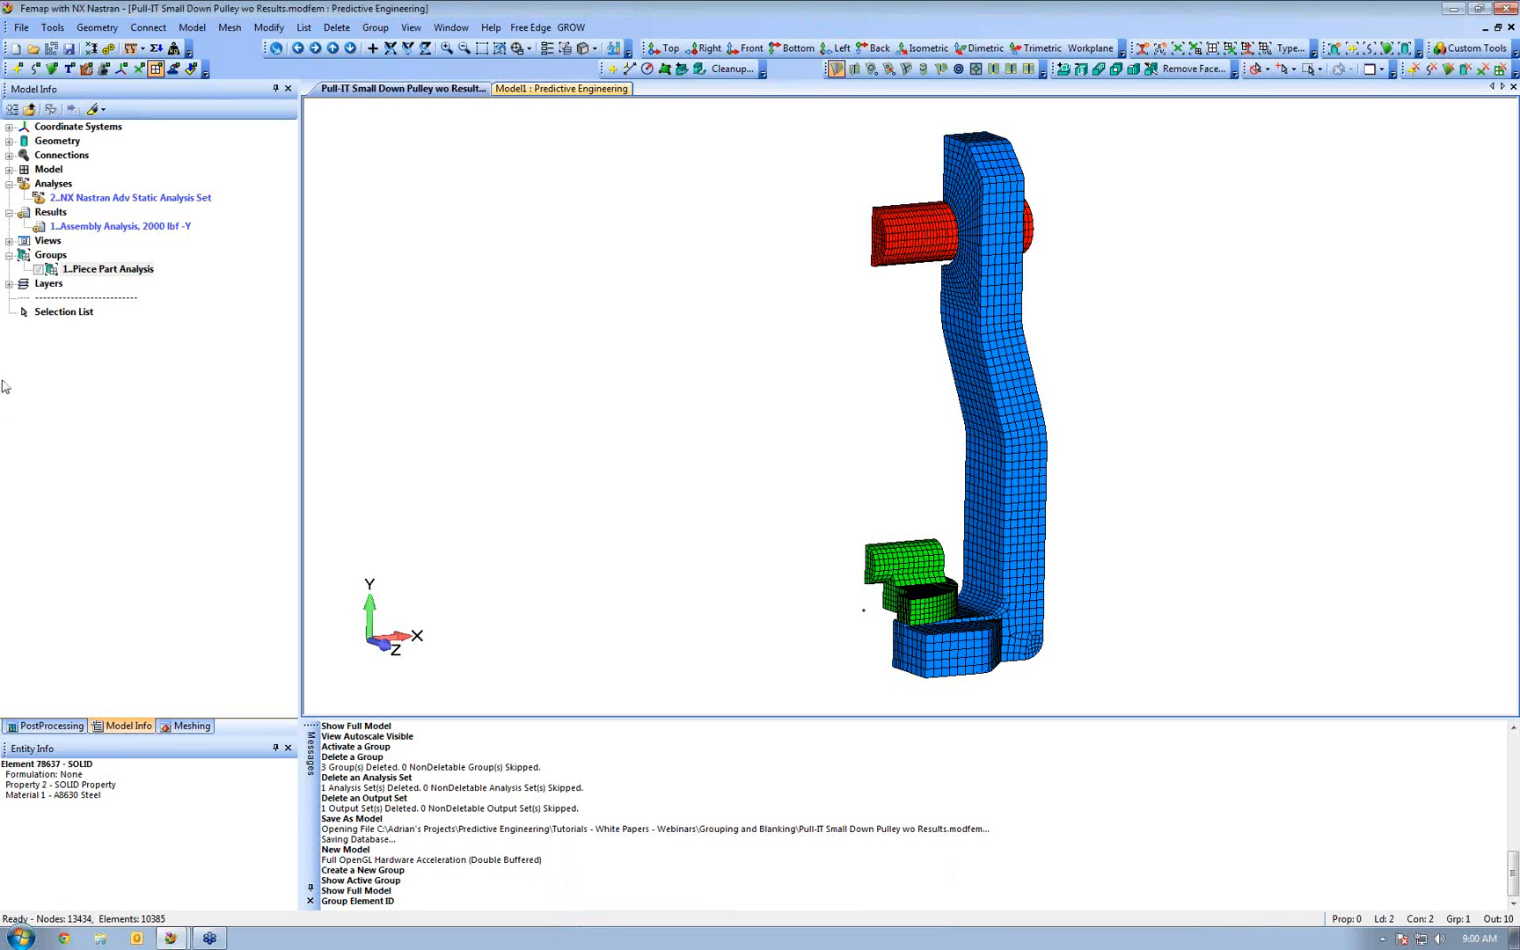
Display only the active Piece Part Analysis group to isolate the blue bracket mesh
right_click(83, 270)
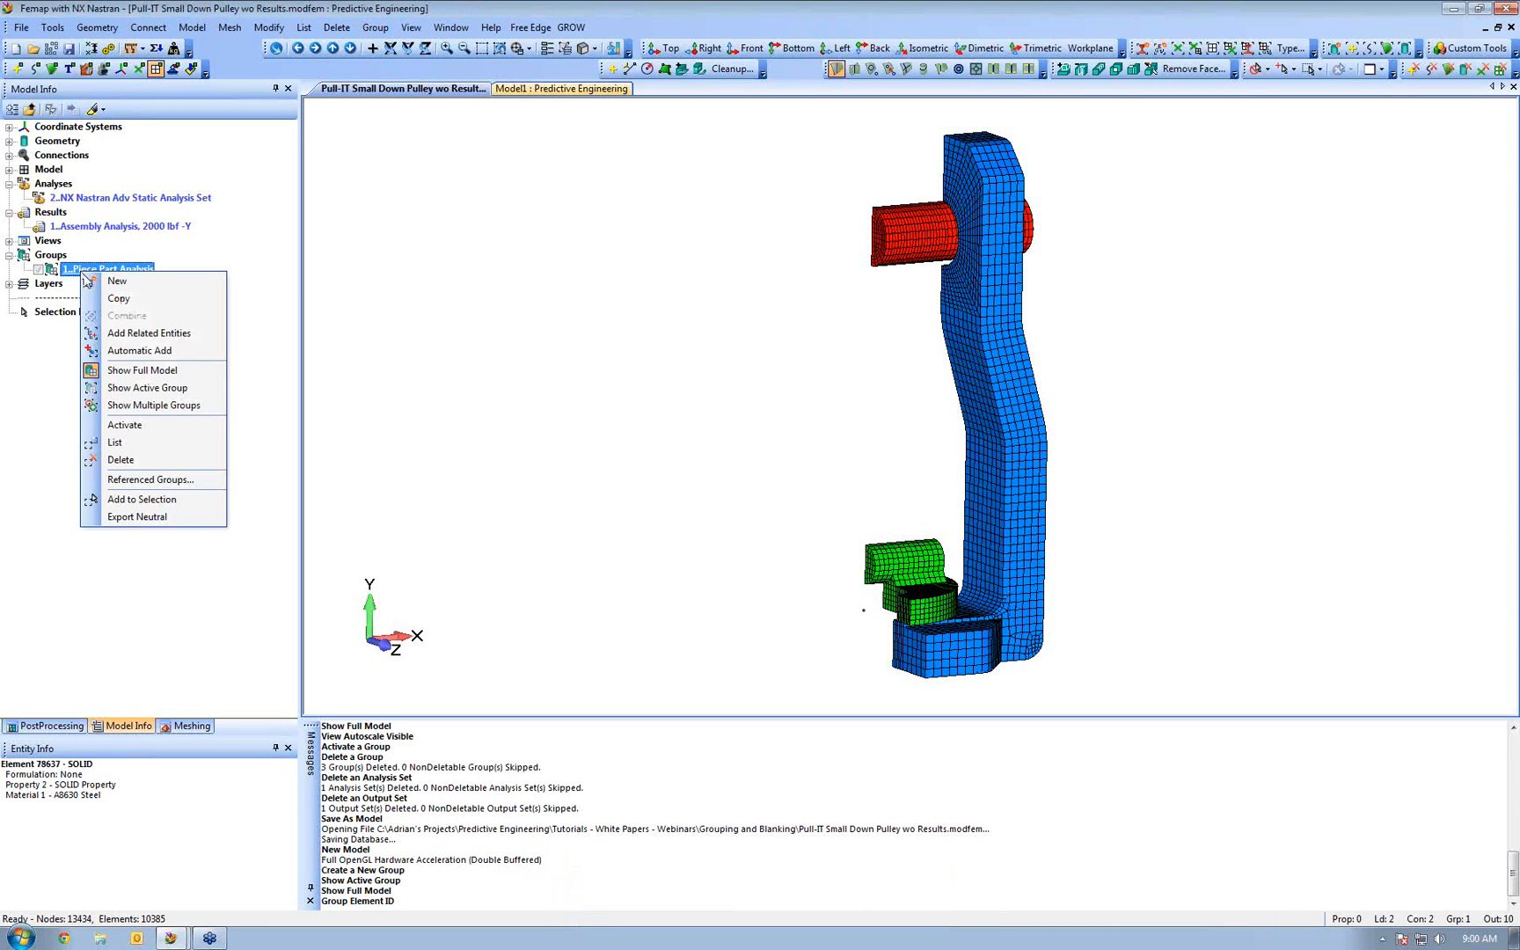
left_click(154, 390)
middle_click_drag(810, 377, 750, 546)
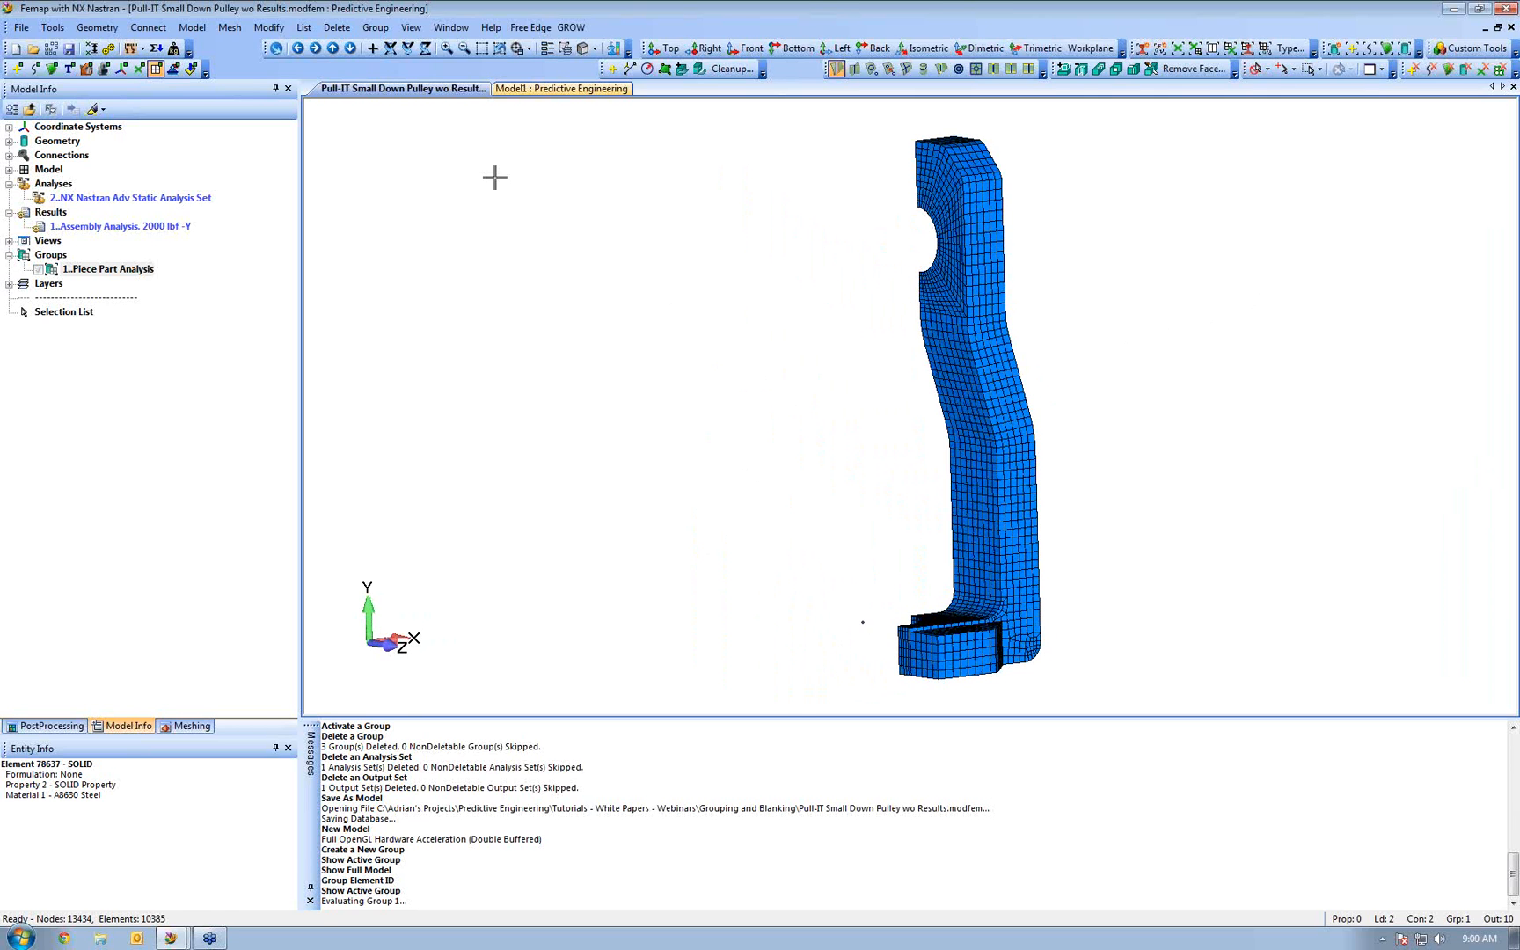
Turn on the display of all entity types in the view
left_click(564, 48)
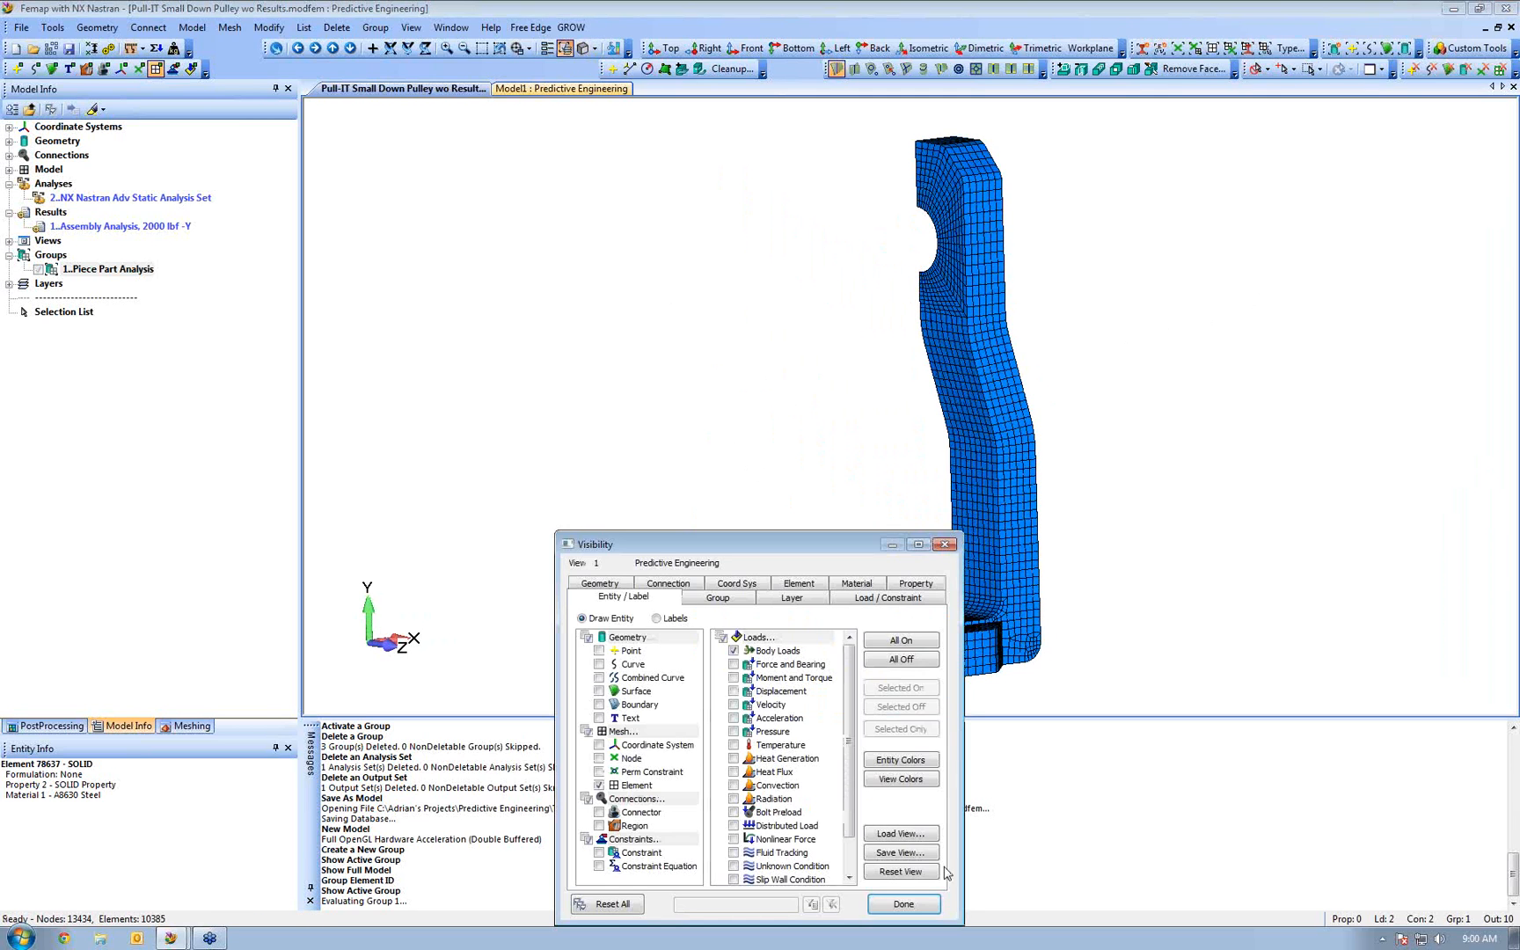
left_click(904, 907)
middle_click_drag(801, 462, 1014, 419)
Show the full model for comparison with the group, and return to displaying only the Piece Part Analysis group
right_click(129, 271)
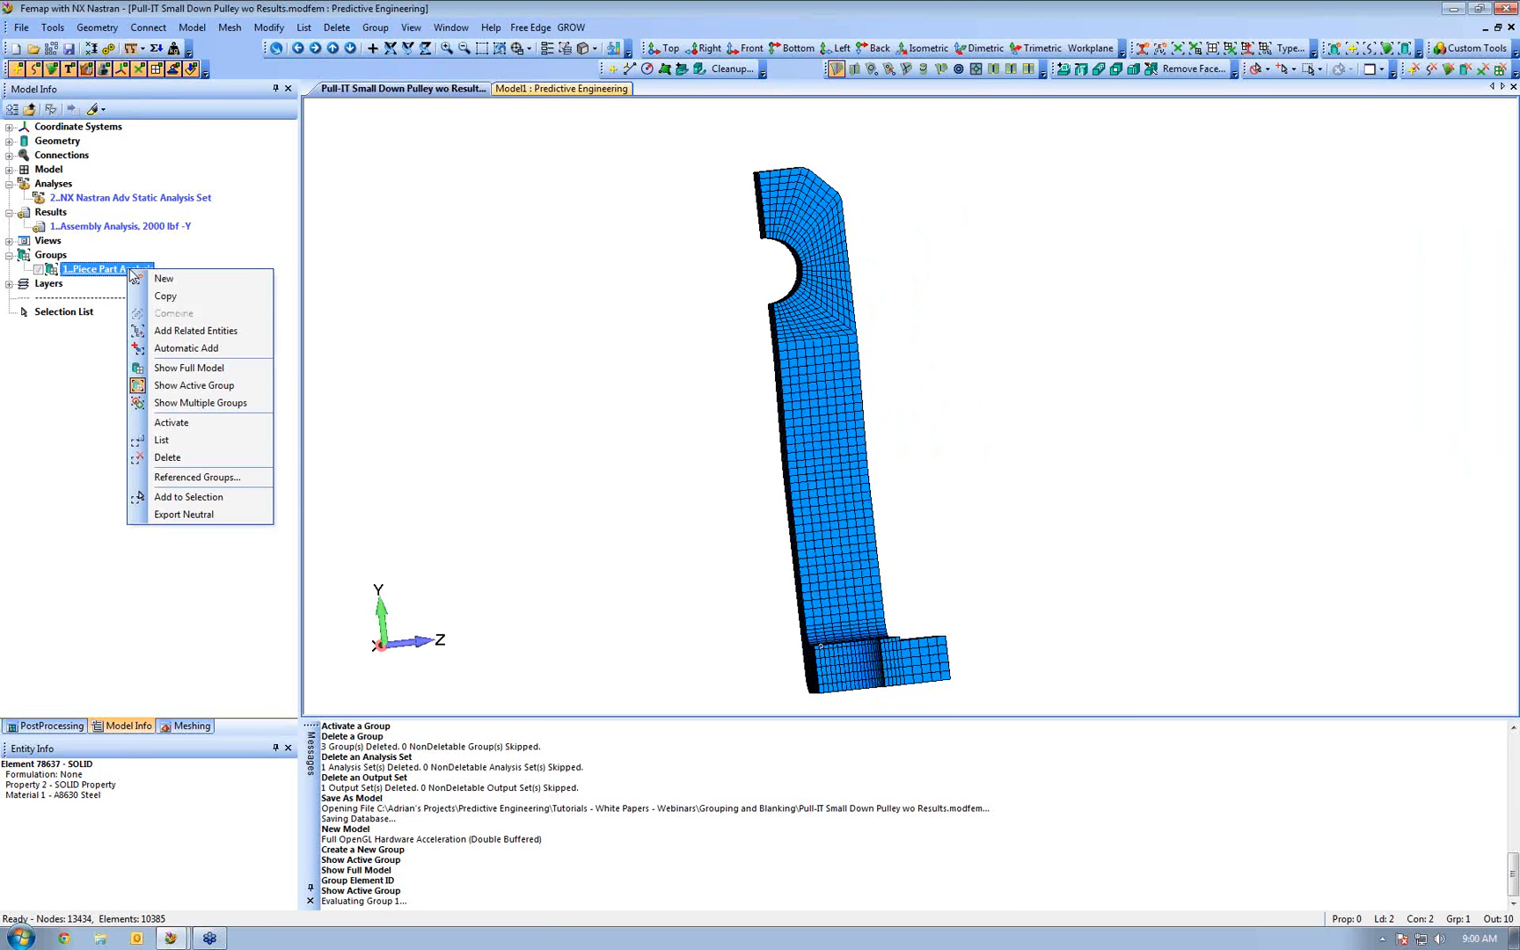
left_click(211, 372)
middle_click_drag(871, 439, 989, 257)
middle_click_drag(992, 619, 904, 555, "ctrl")
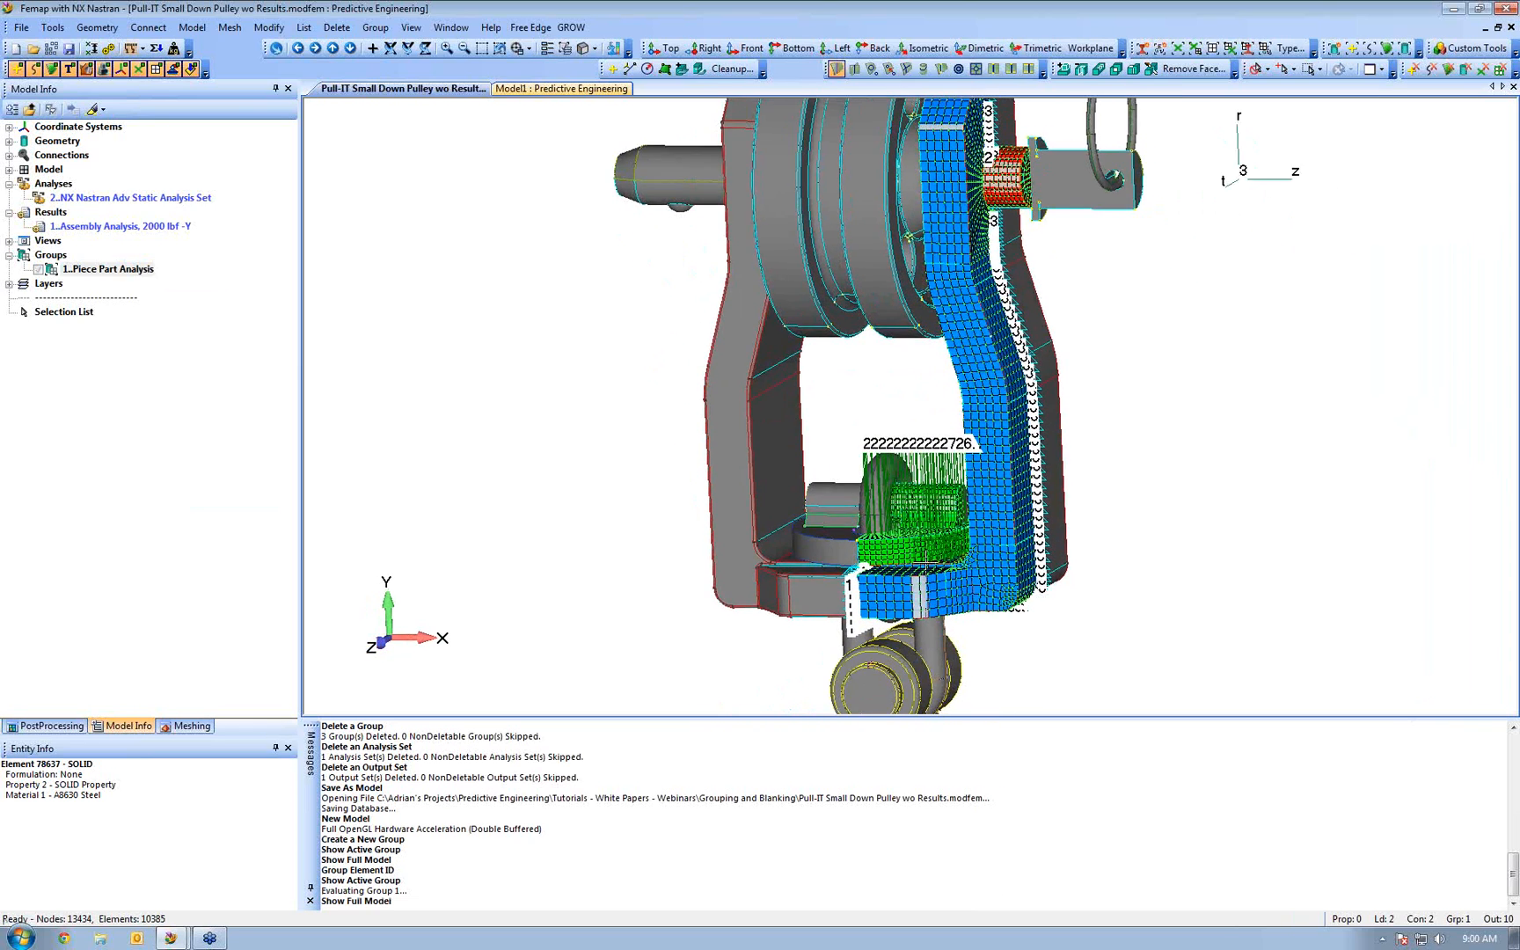
scroll(905, 556, "down", 2)
right_click(132, 271)
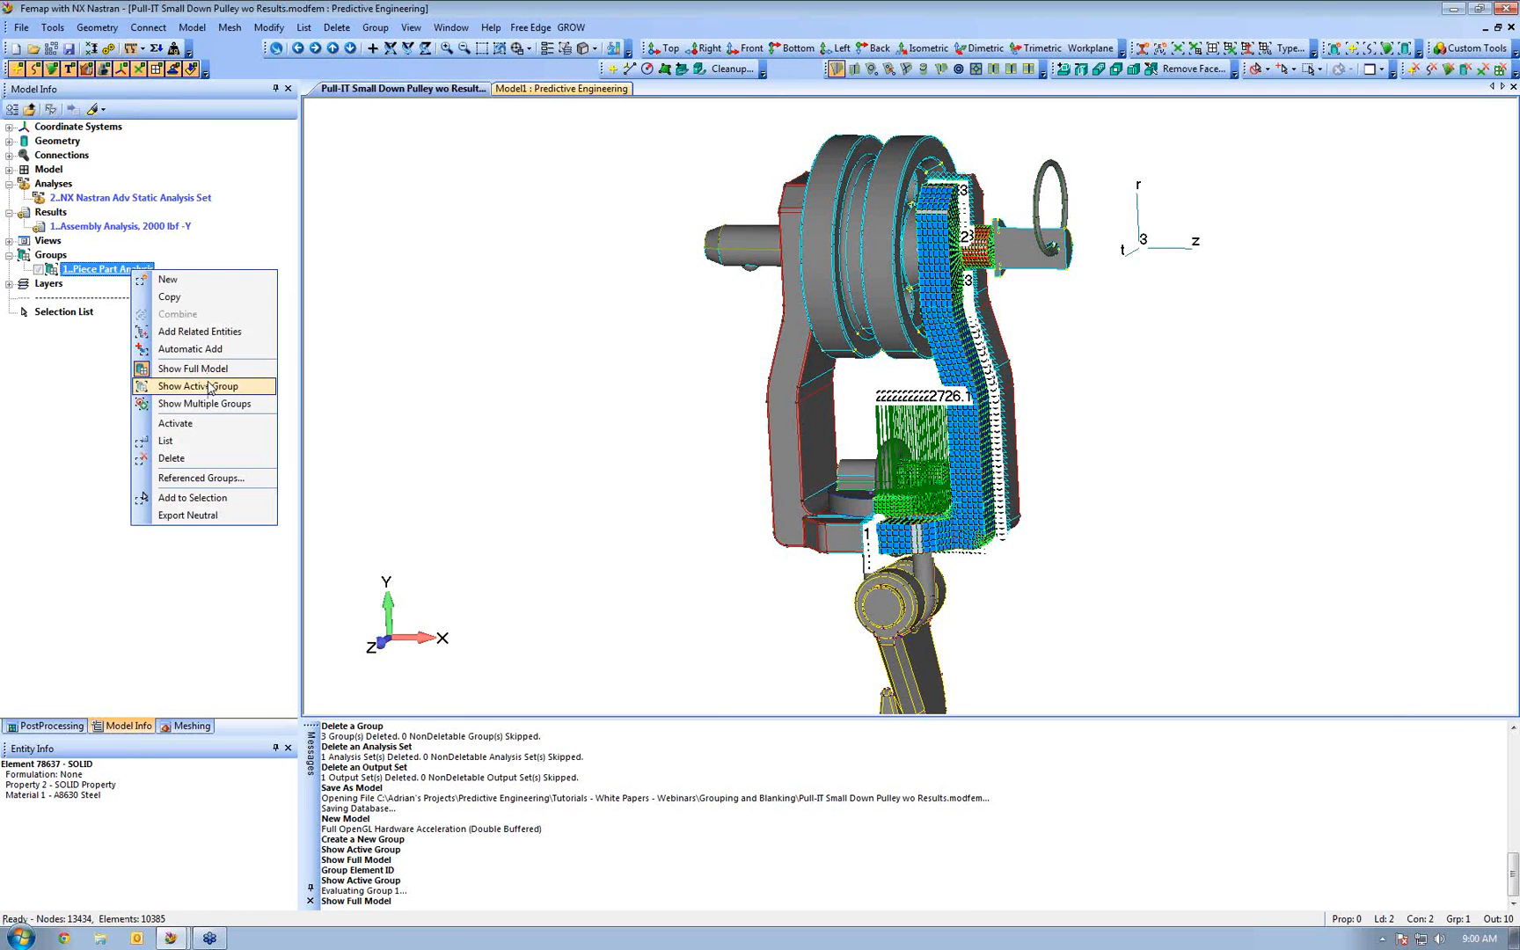
left_click(216, 387)
middle_click_drag(818, 432, 879, 352)
Add the nodes on the bracket's elements to the Piece Part Analysis group, using the on Element selection method
left_click(375, 27)
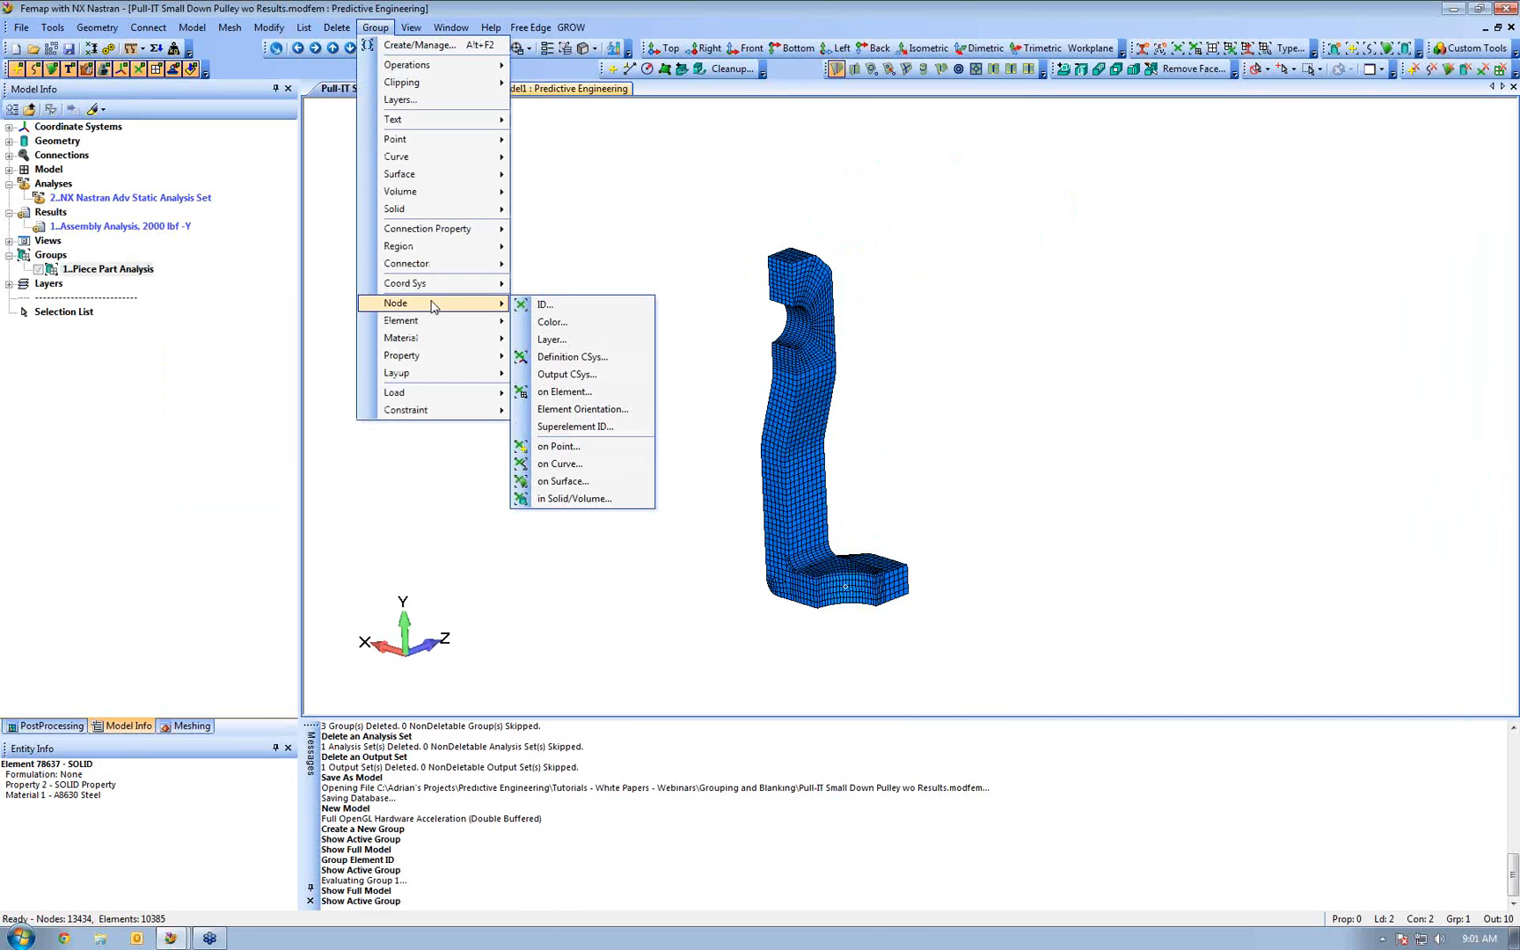
left_click(544, 304)
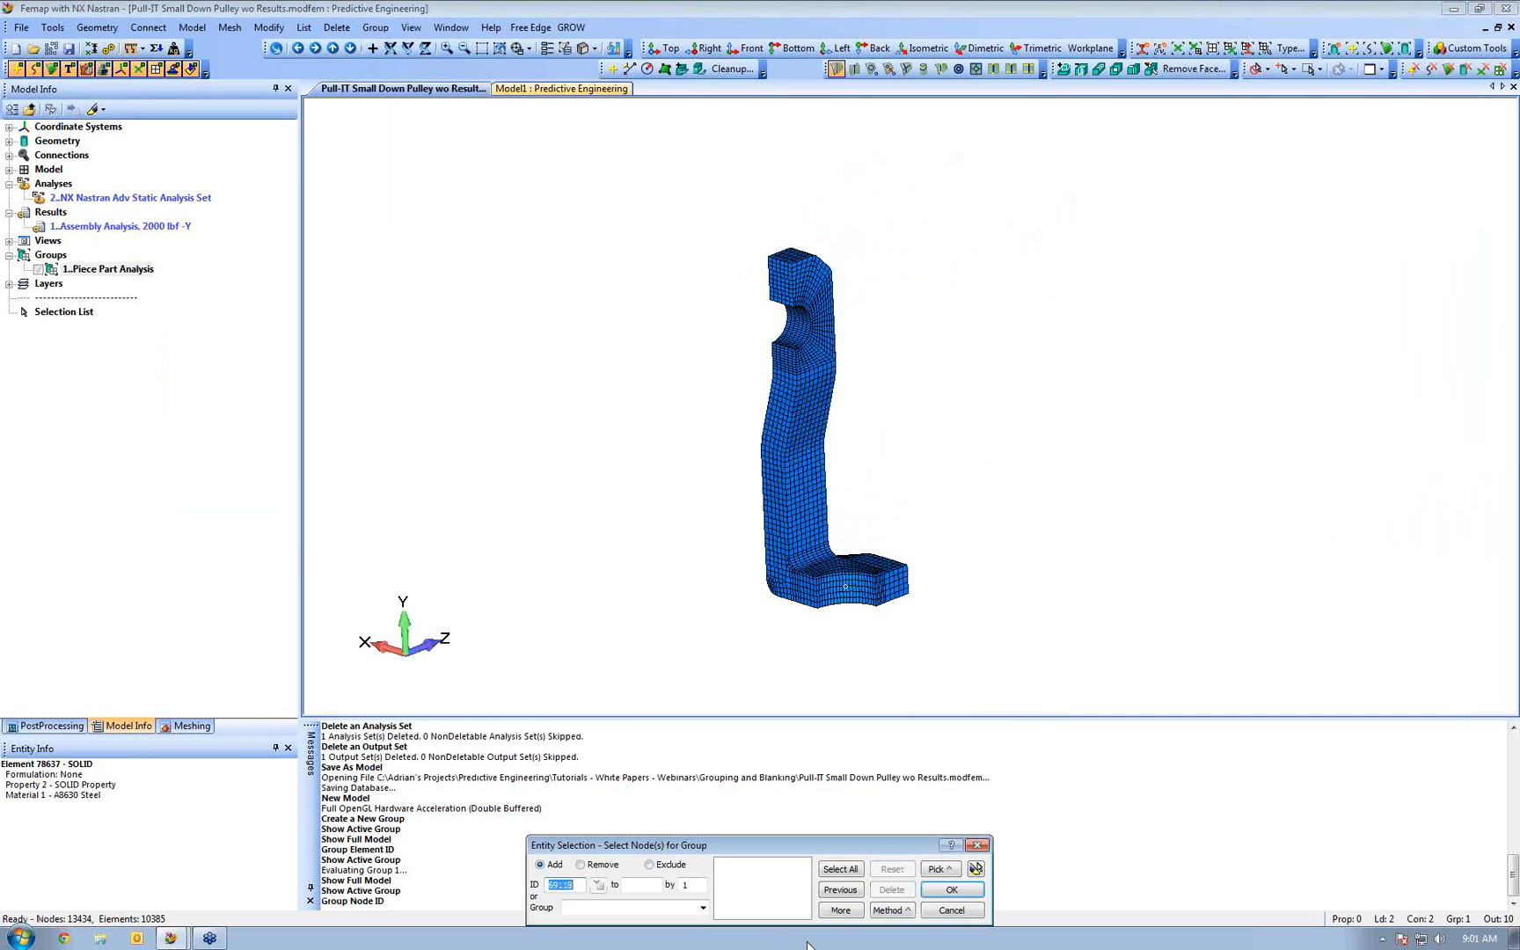
left_click(890, 910)
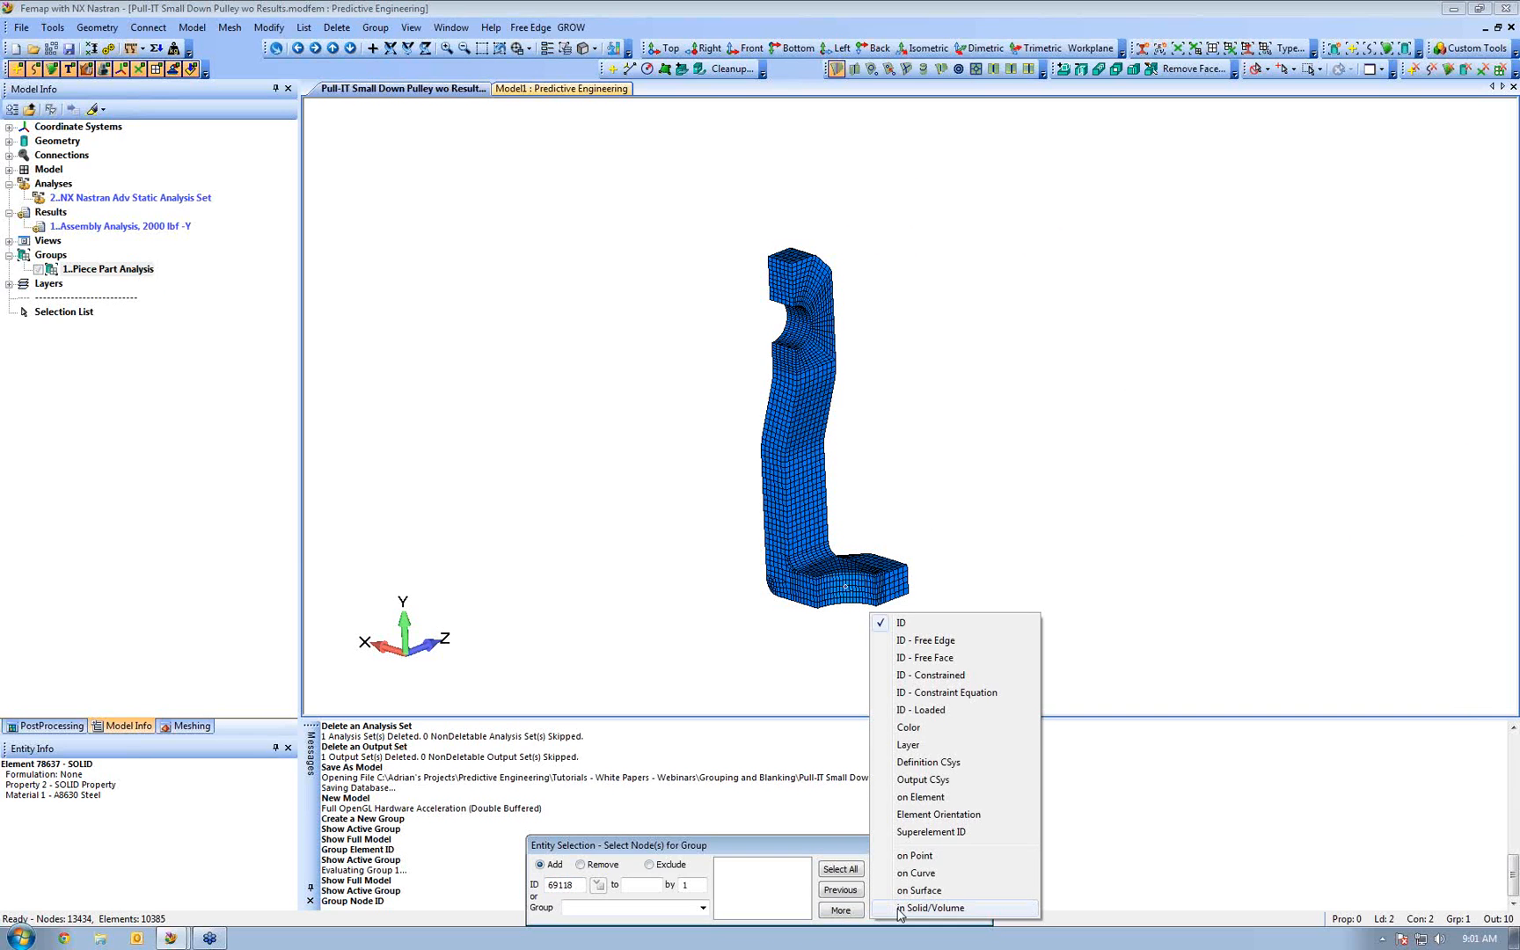
left_click(921, 797)
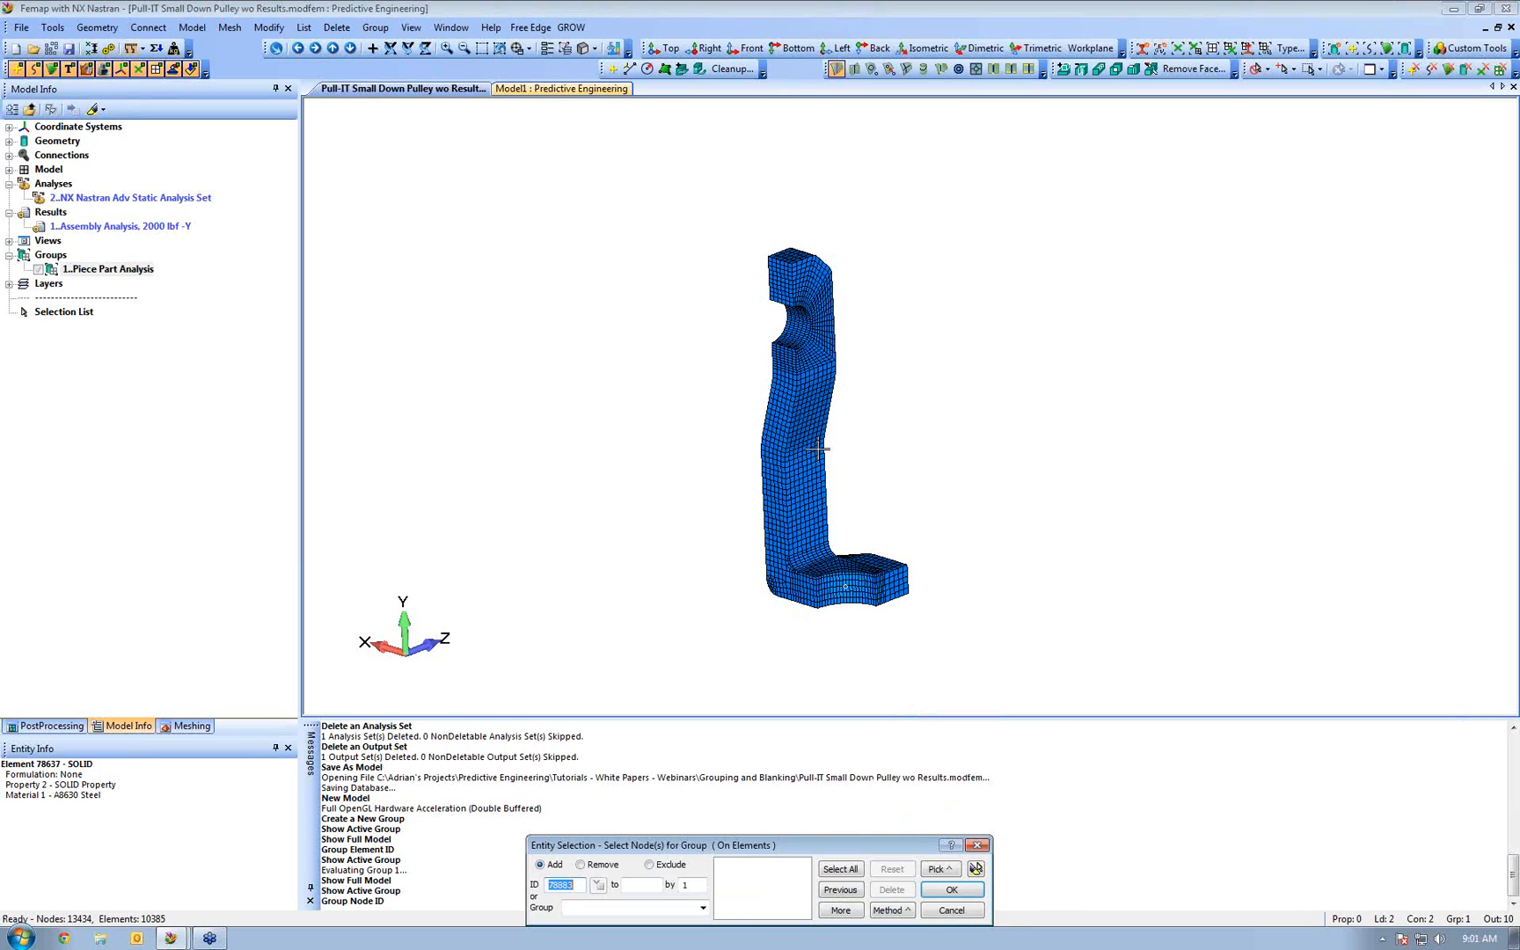
left_click_drag(840, 430, 1045, 307)
left_click(957, 892)
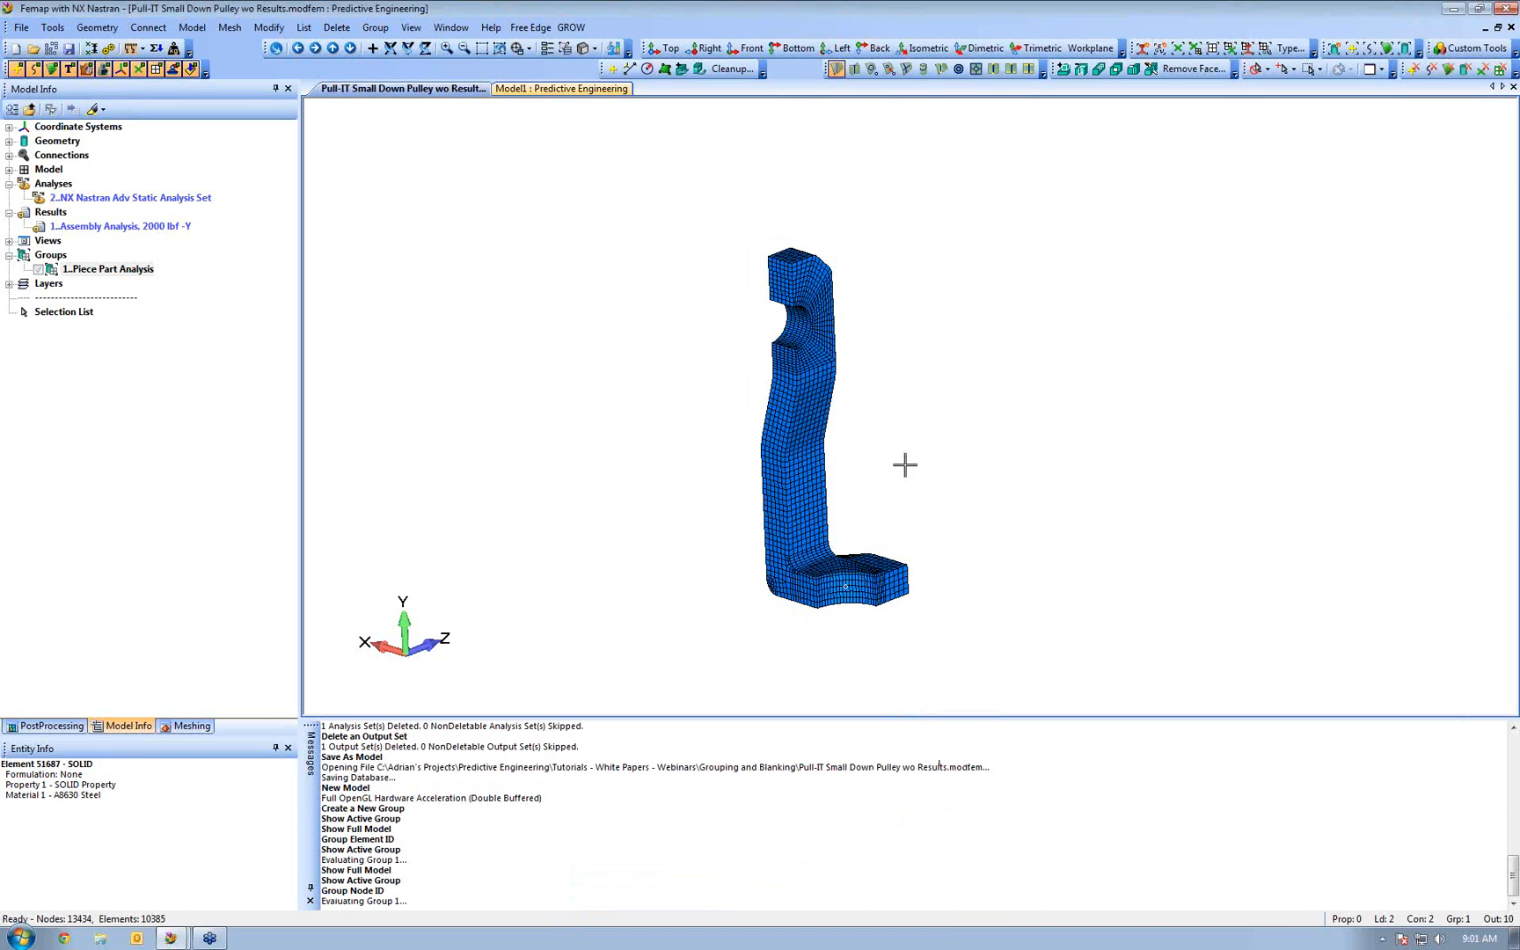
middle_click_drag(859, 376, 867, 290, "ctrl")
middle_click_drag(866, 289, 855, 473, "shift")
middle_click_drag(818, 353, 852, 363)
middle_click_drag(852, 364, 847, 334, "shift")
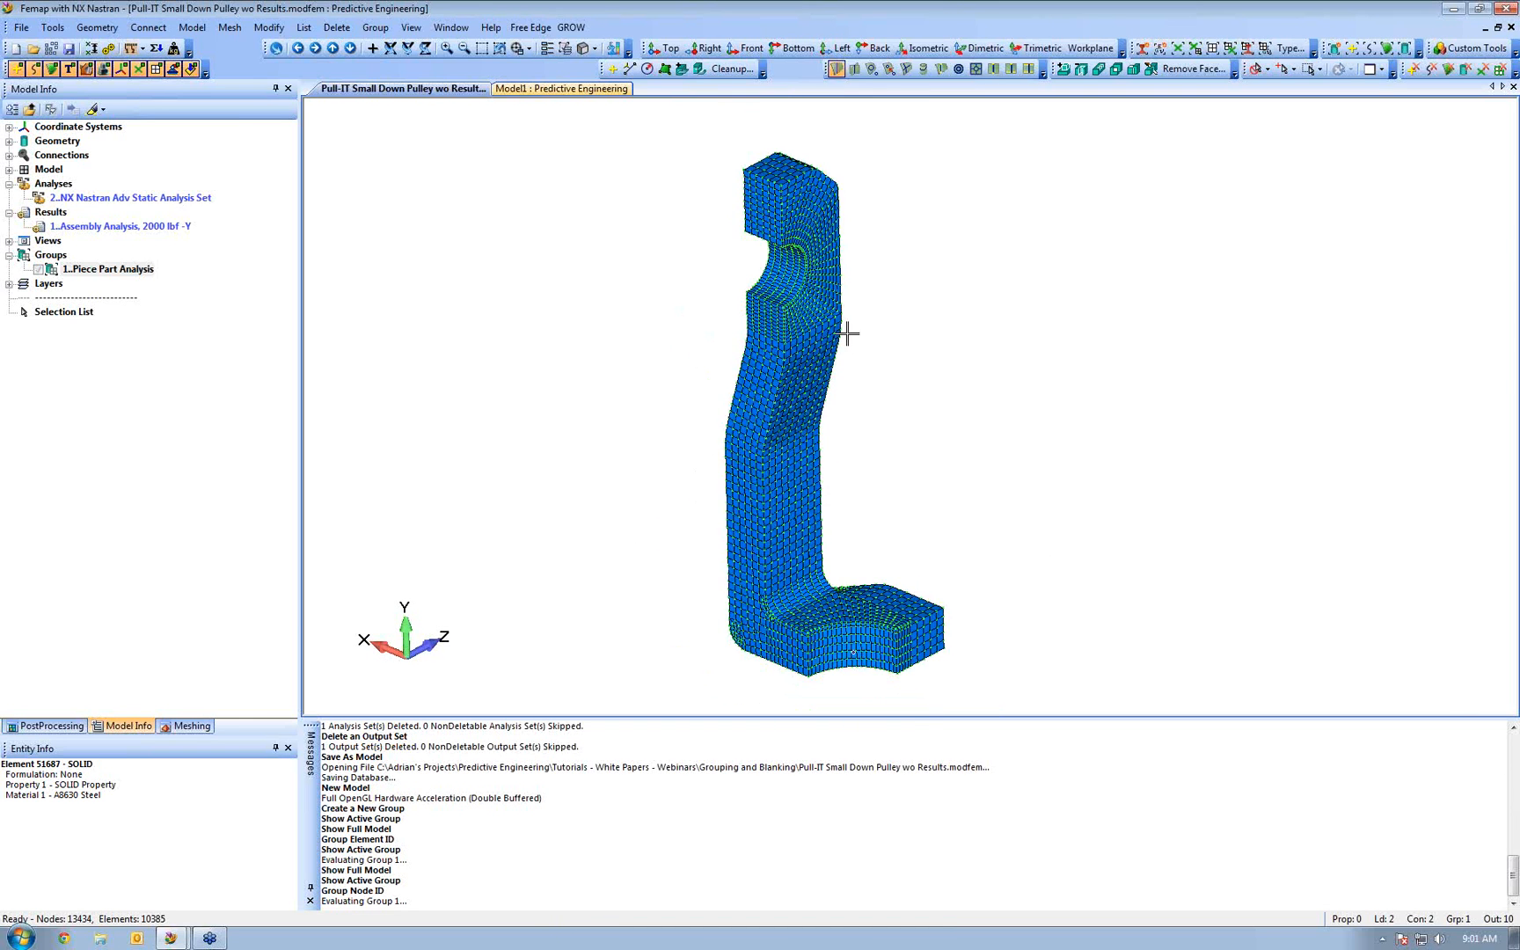
Add the bracket's material 1 to the Piece Part Analysis group by picking it in the model
left_click(376, 27)
mouse_move(434, 344)
left_click(556, 339)
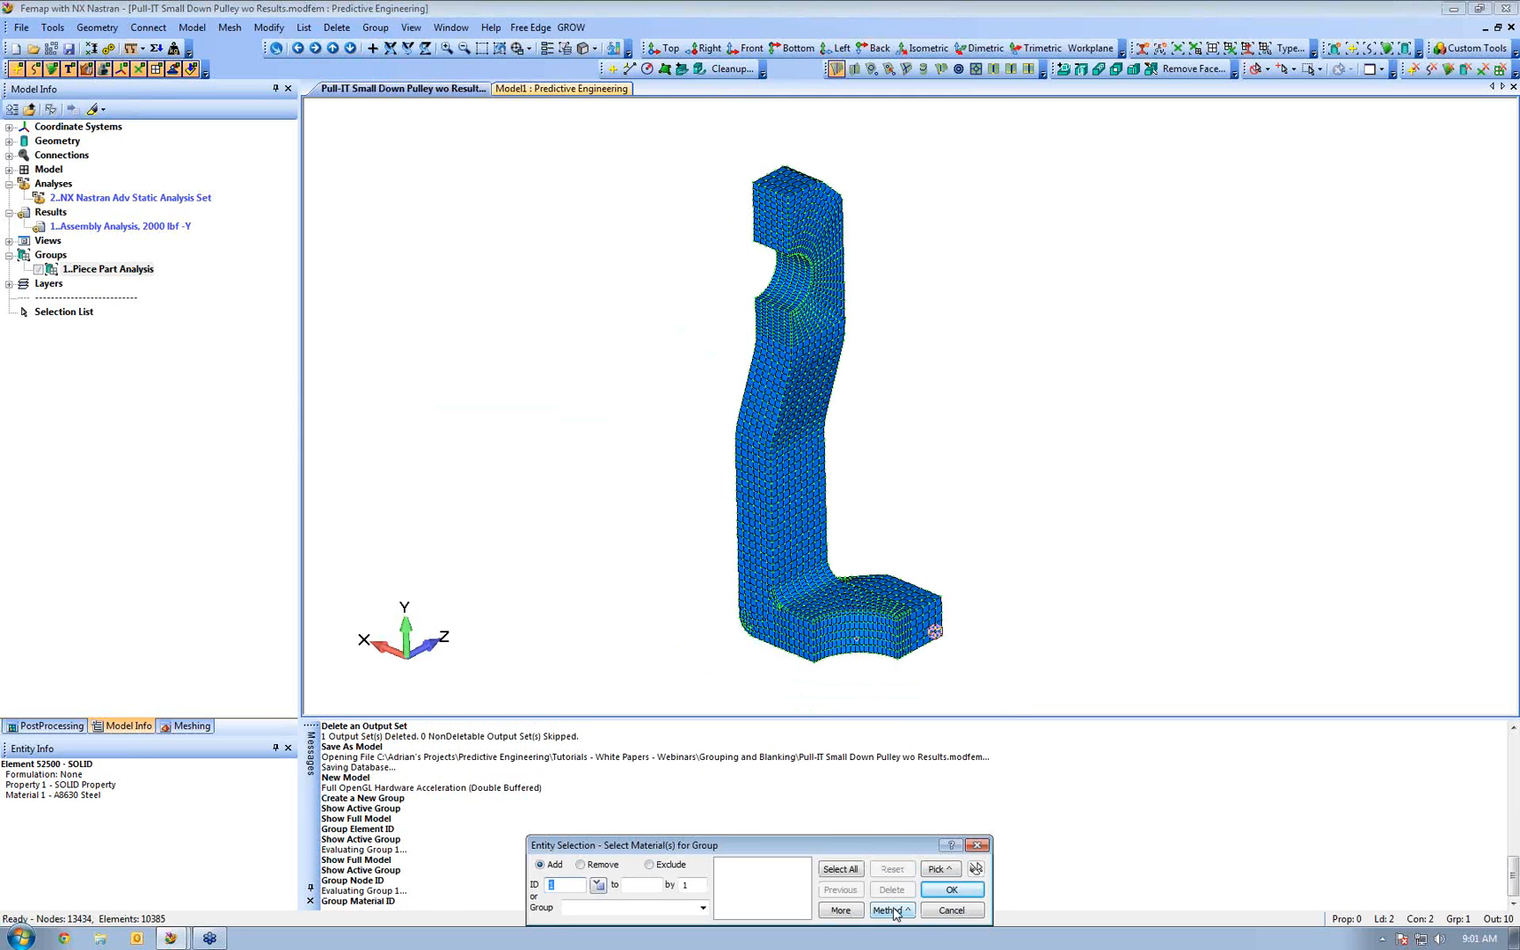
left_click(836, 611)
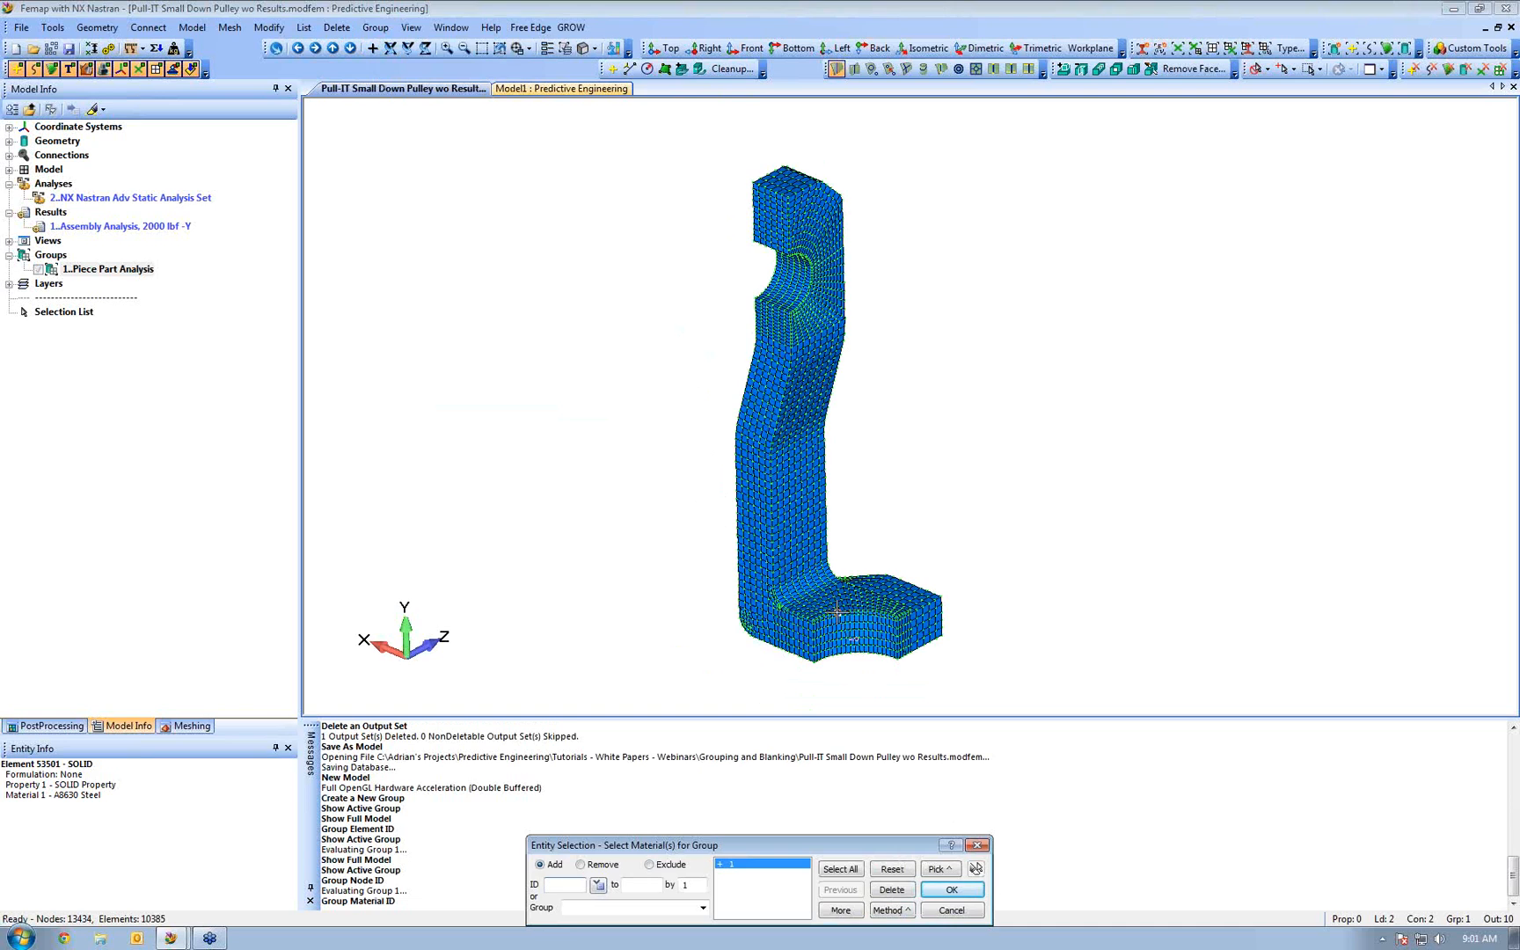
left_click(951, 889)
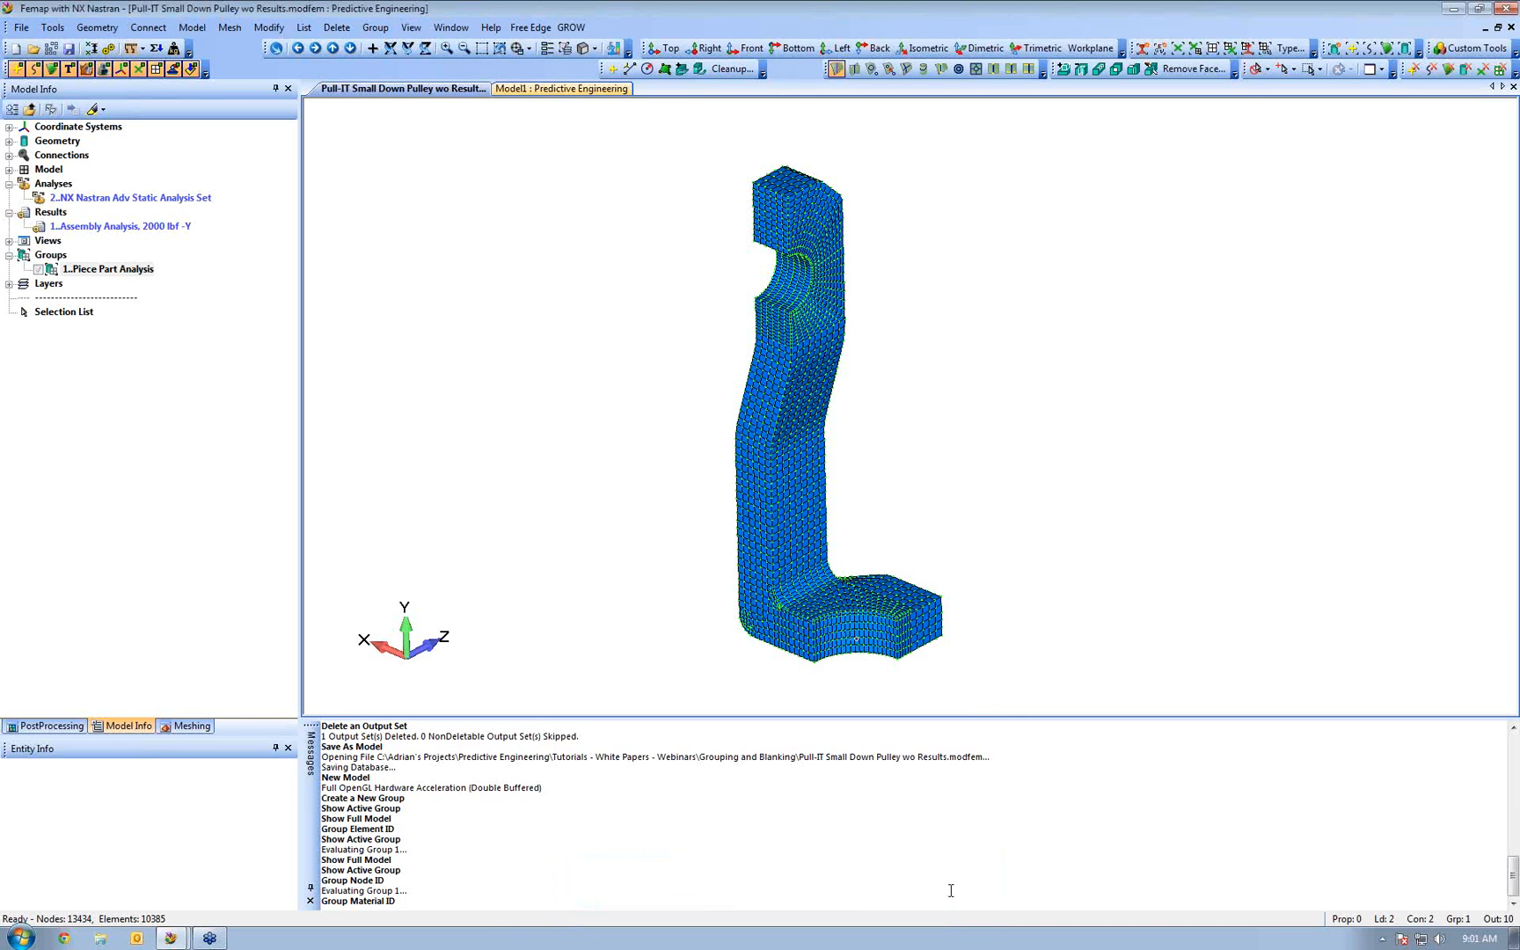
Add the bracket's property 1 to the Piece Part Analysis group by picking it in the model
left_click(387, 35)
mouse_move(426, 357)
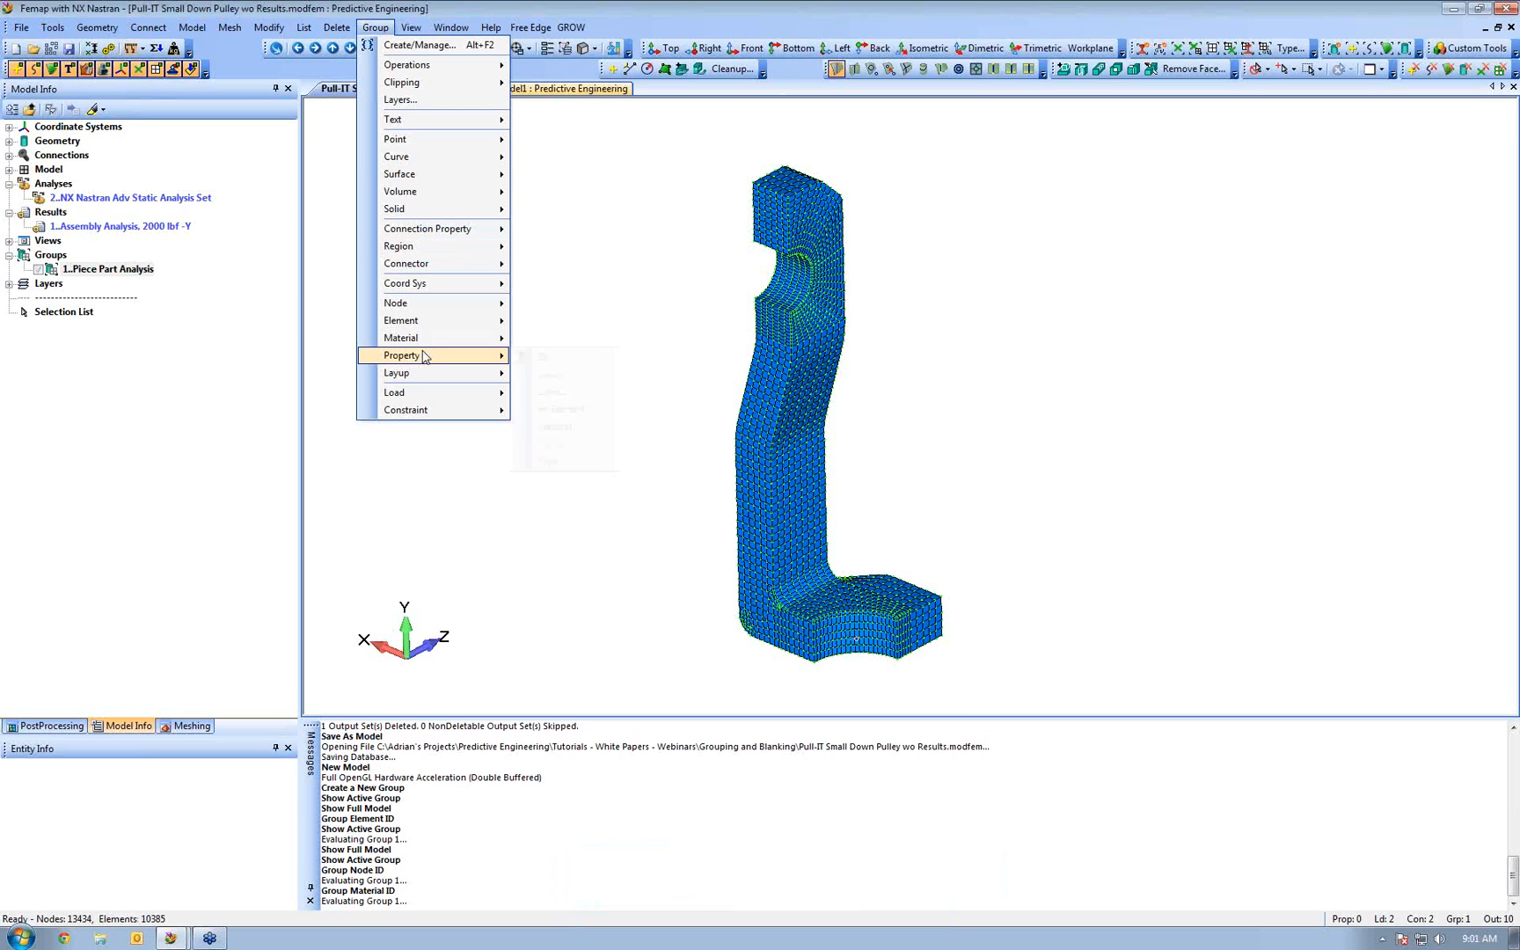
left_click(545, 356)
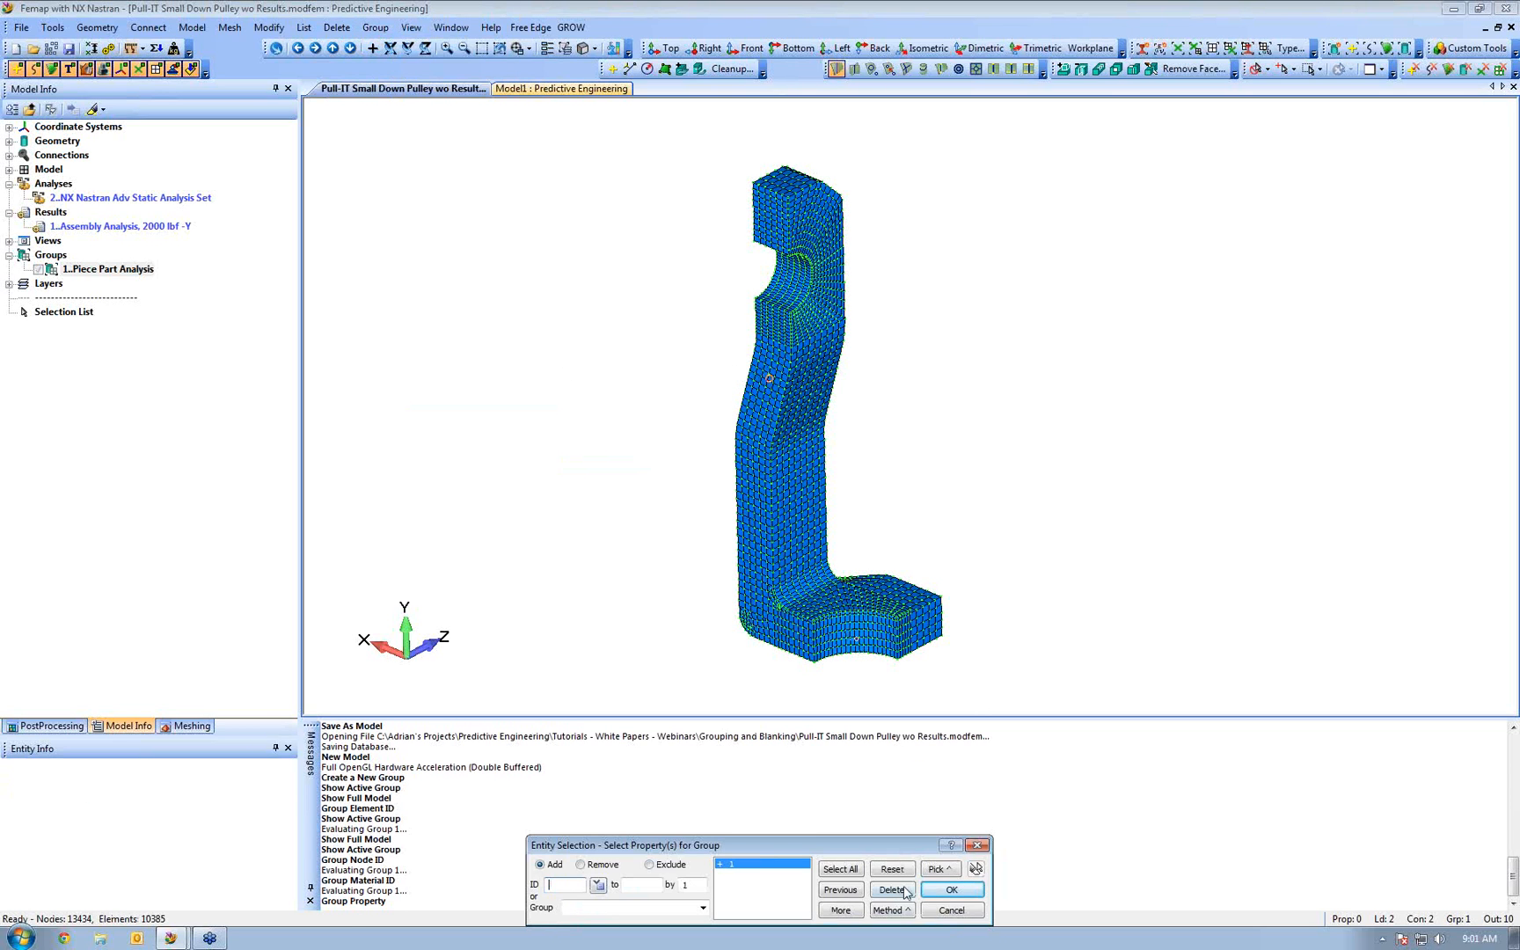
left_click(959, 888)
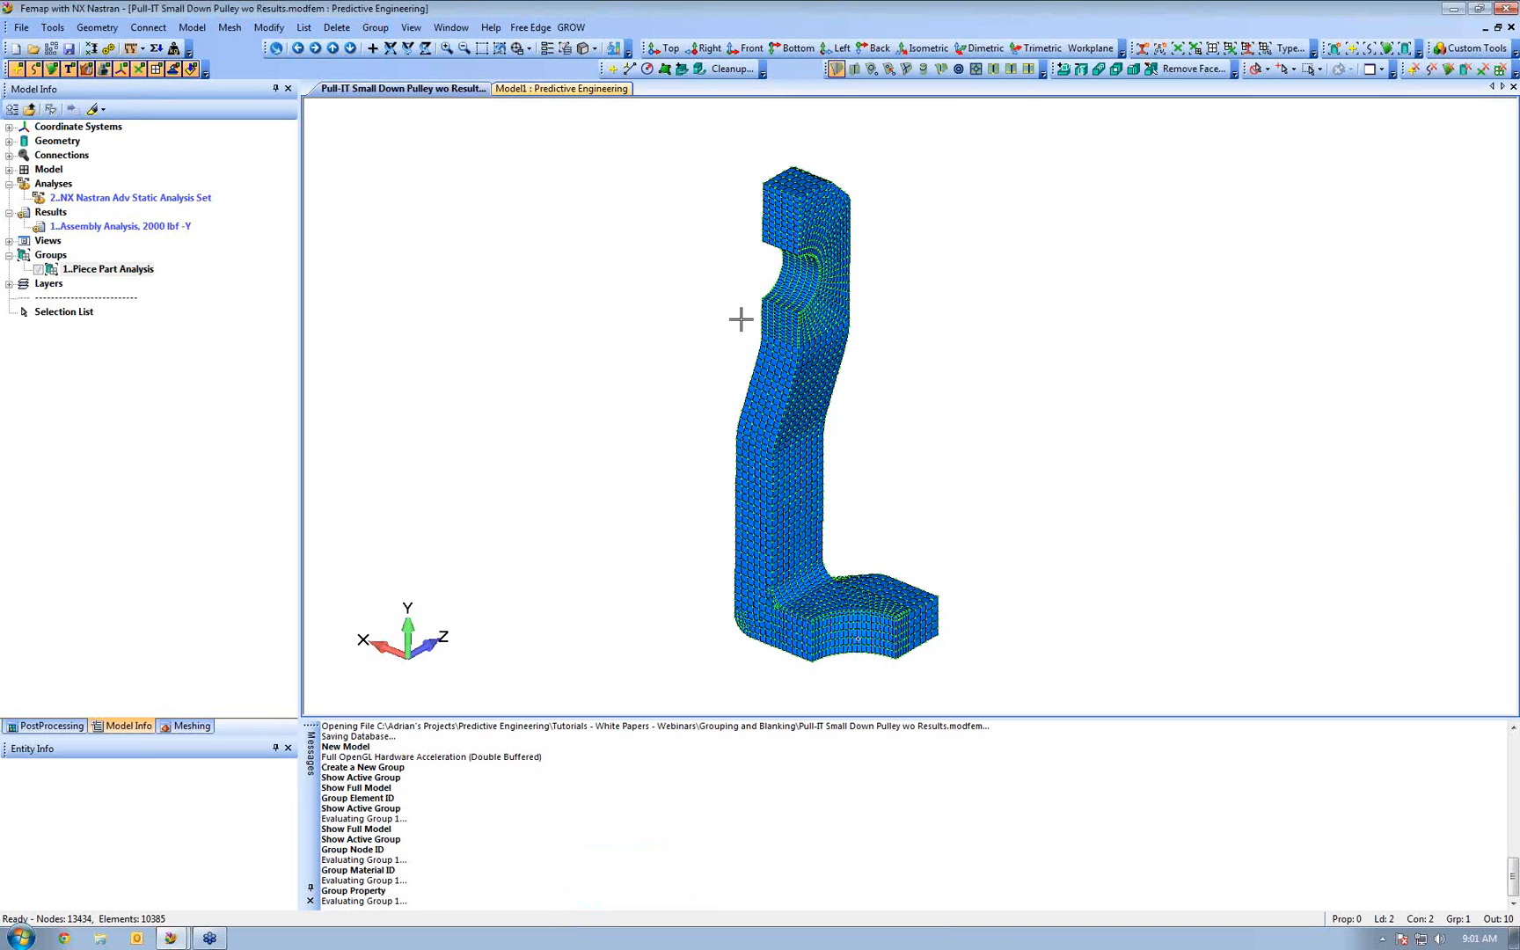
Add the elemental loads to the Piece Part Analysis group by area-selecting the elements around the bracket's foot
left_click(369, 28)
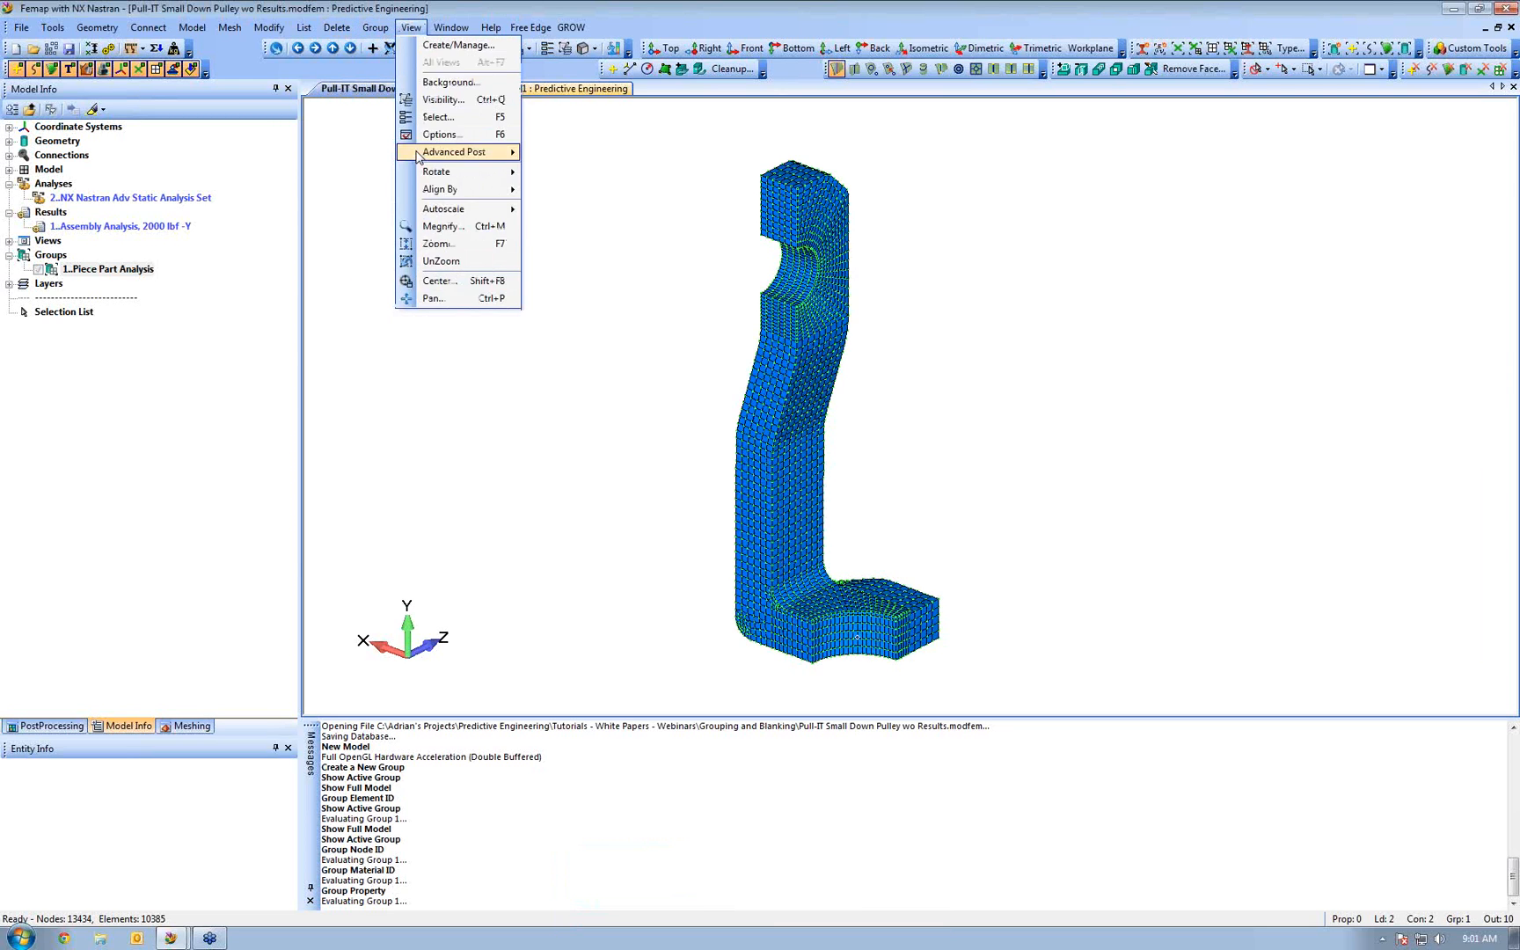
mouse_move(413, 356)
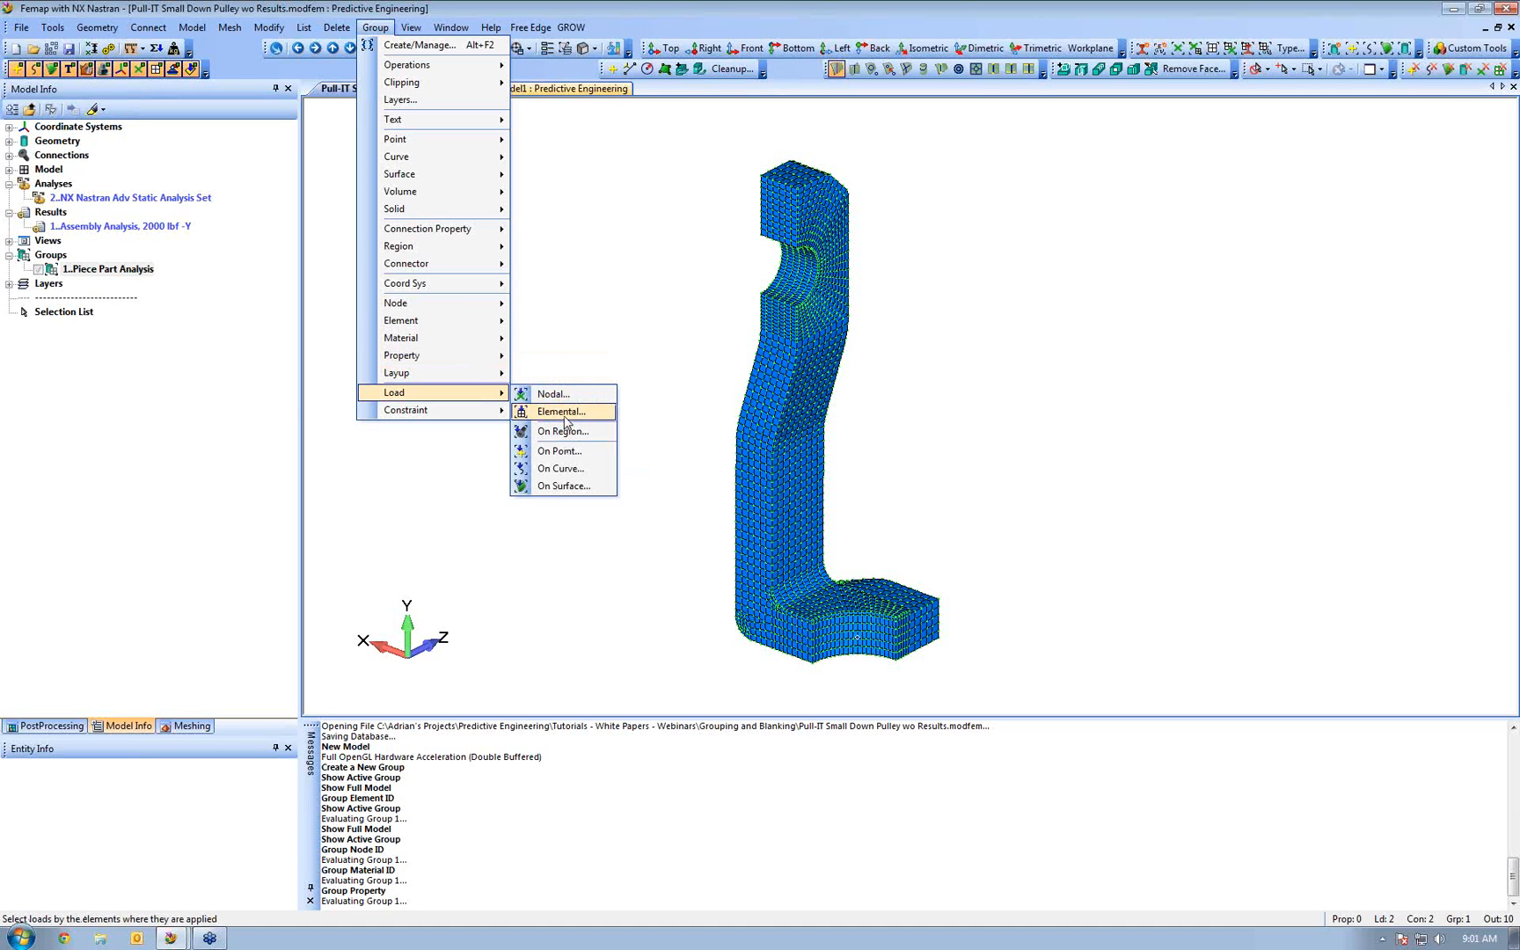
left_click(563, 414)
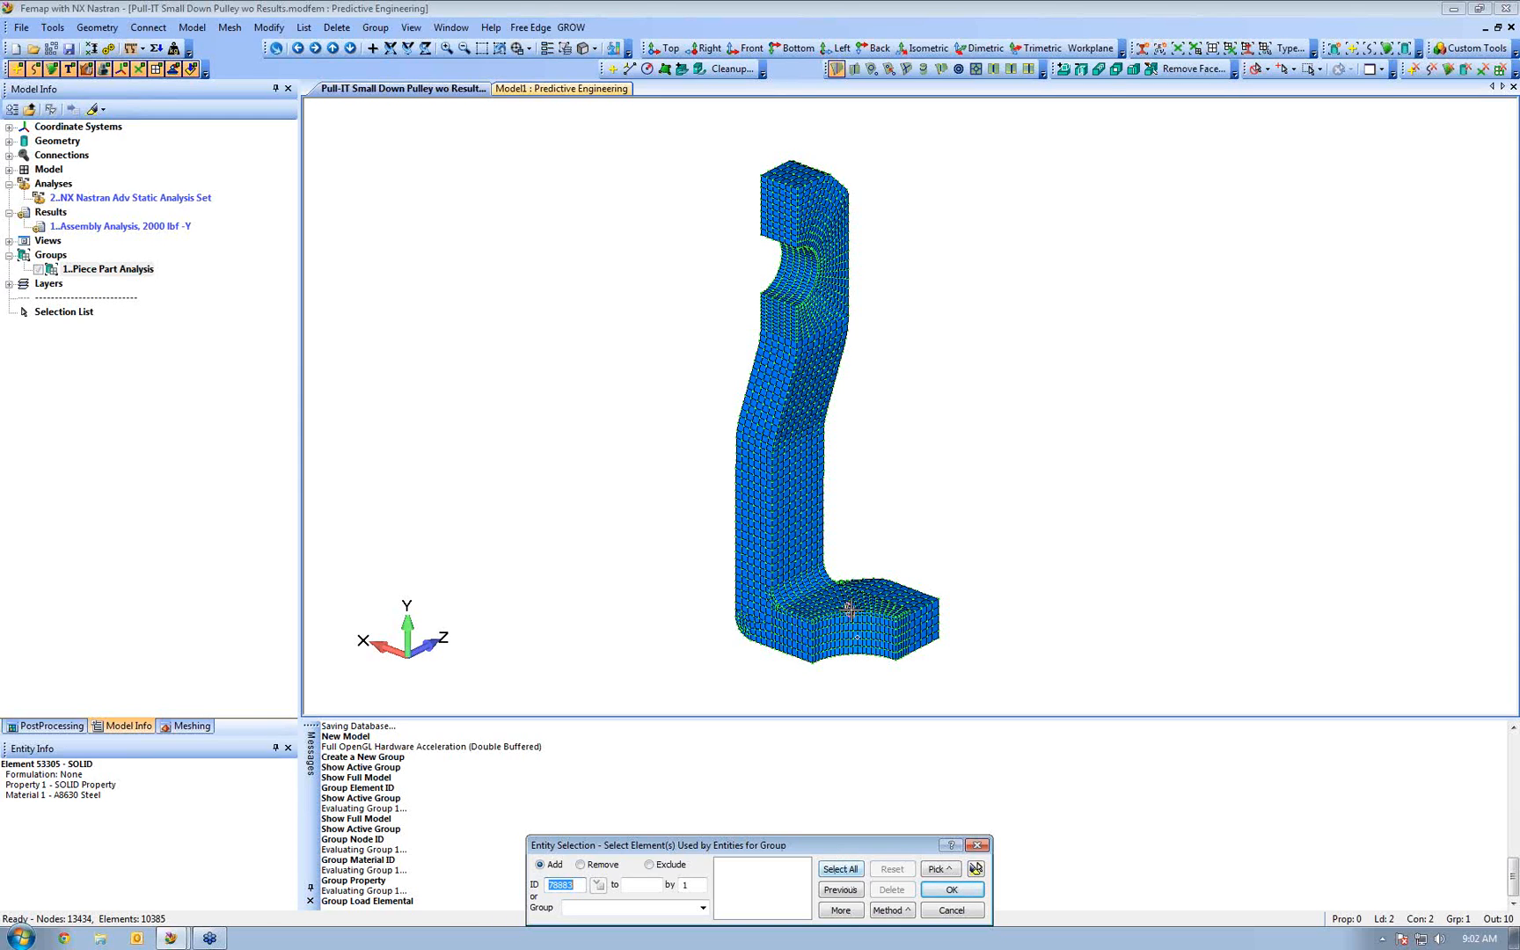
left_click_drag(842, 627, 992, 571)
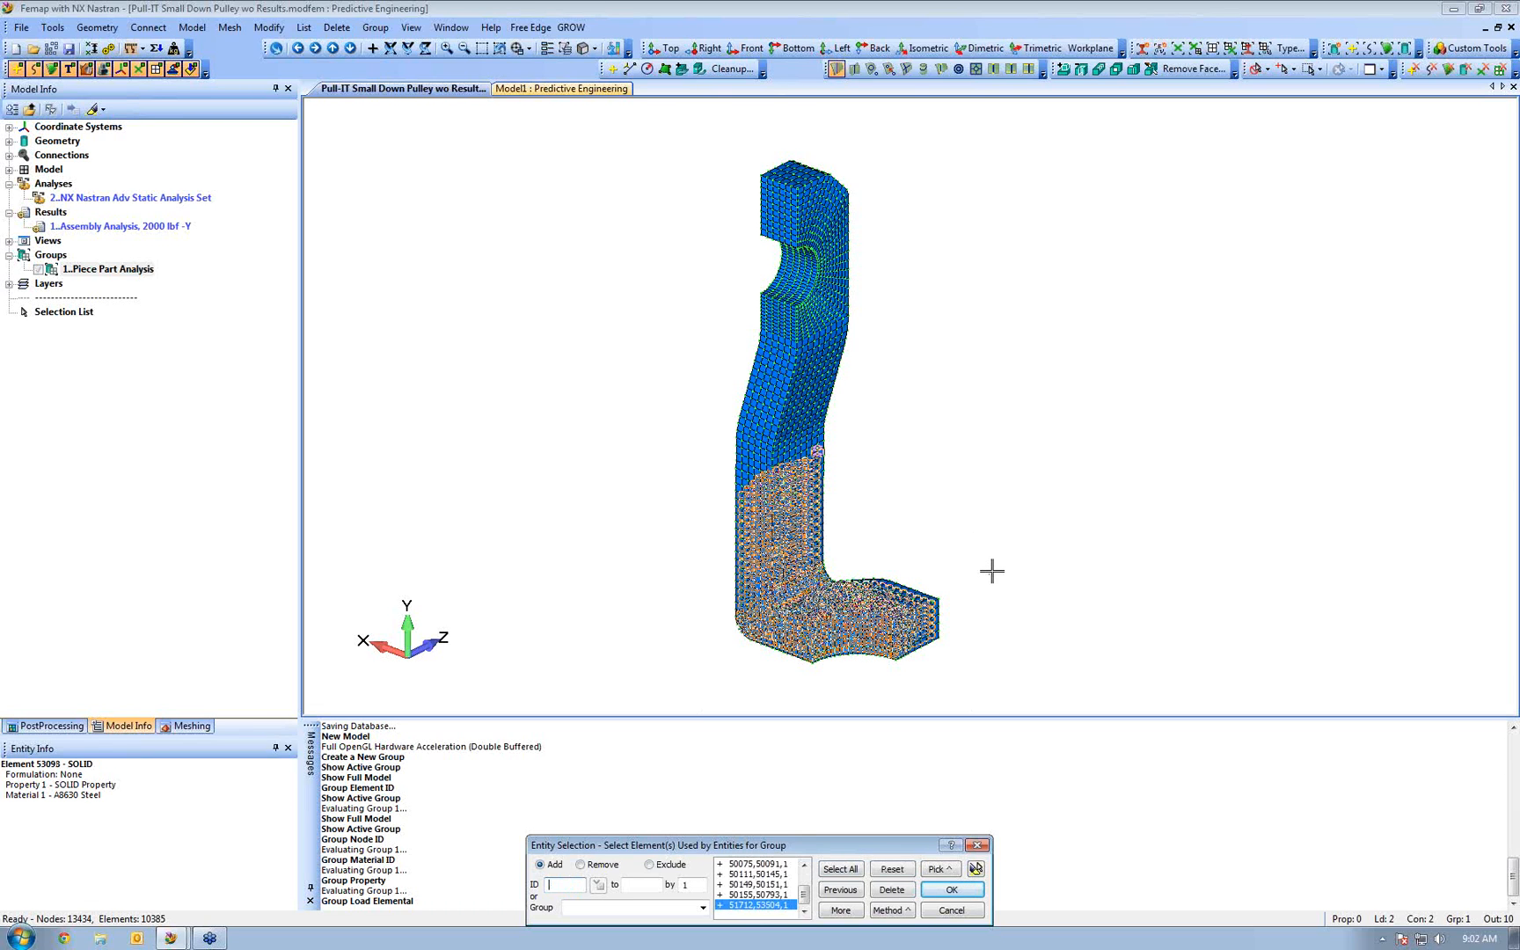
left_click(952, 889)
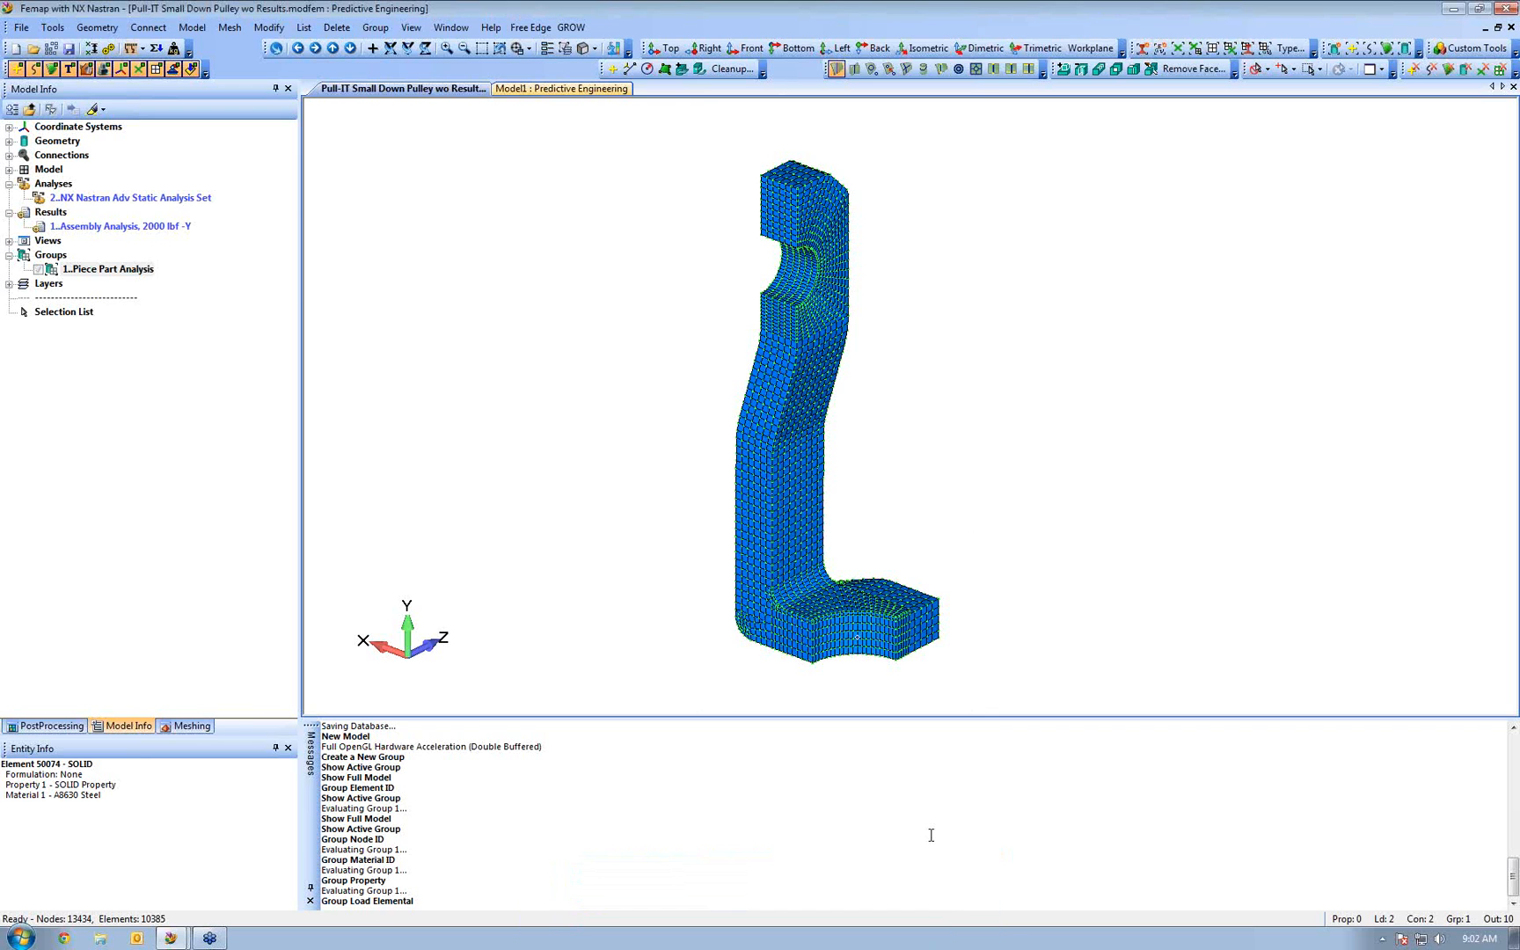
Add the nodal constraints to the group, replacing the area-picked nodes with all nodes of the Piece Part Analysis group
scroll(875, 533, "up", 1)
middle_click_drag(873, 570, 860, 495, "ctrl")
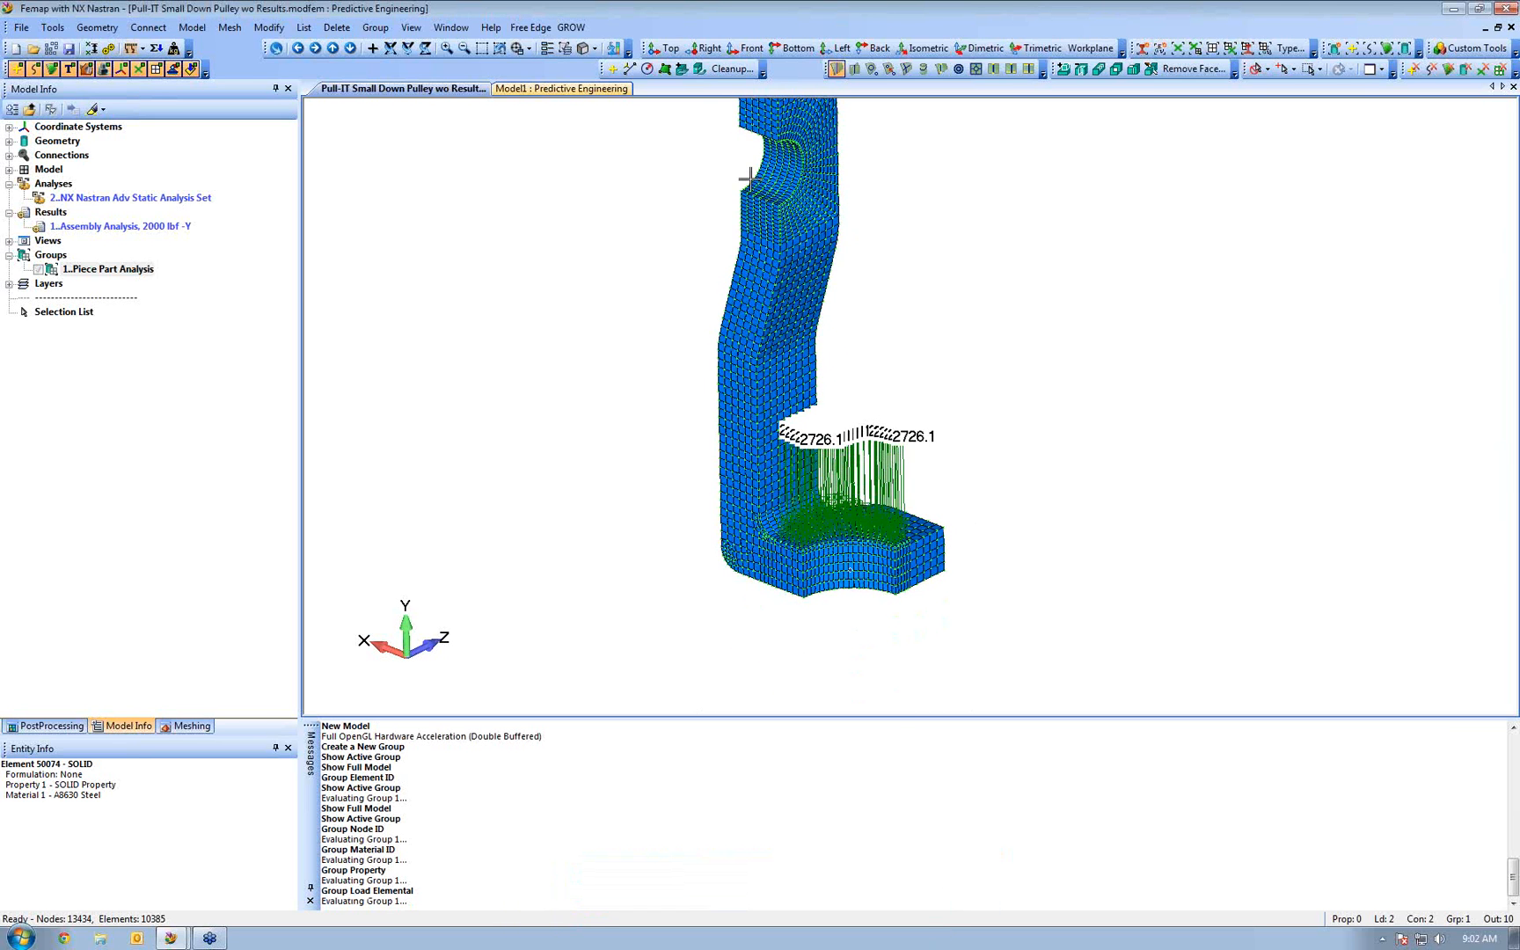
left_click(376, 27)
mouse_move(431, 414)
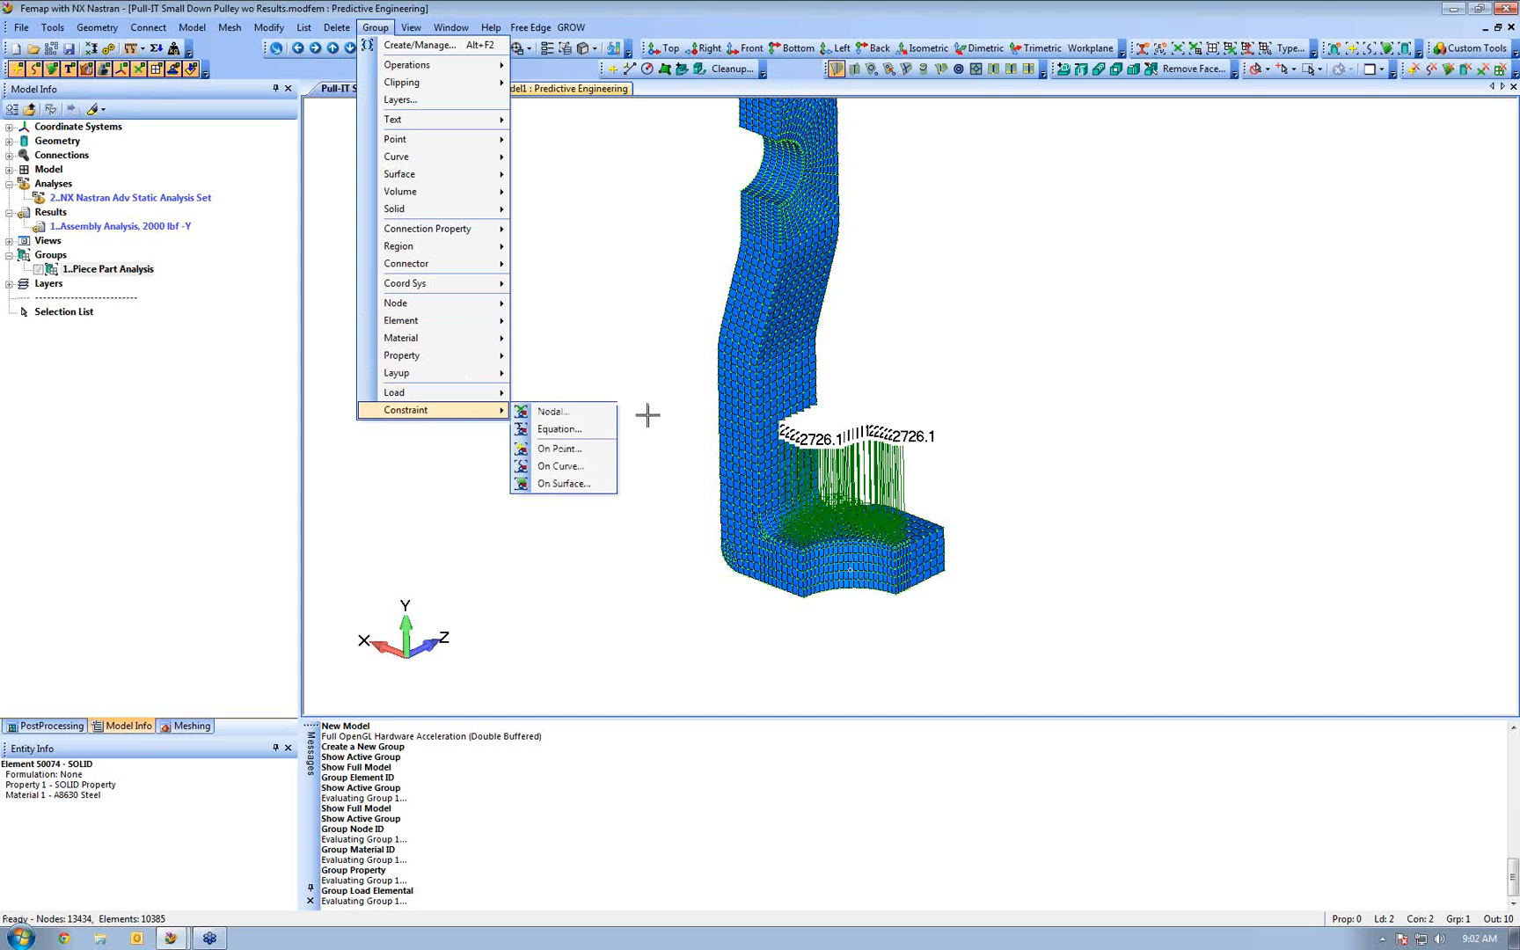
left_click(567, 418)
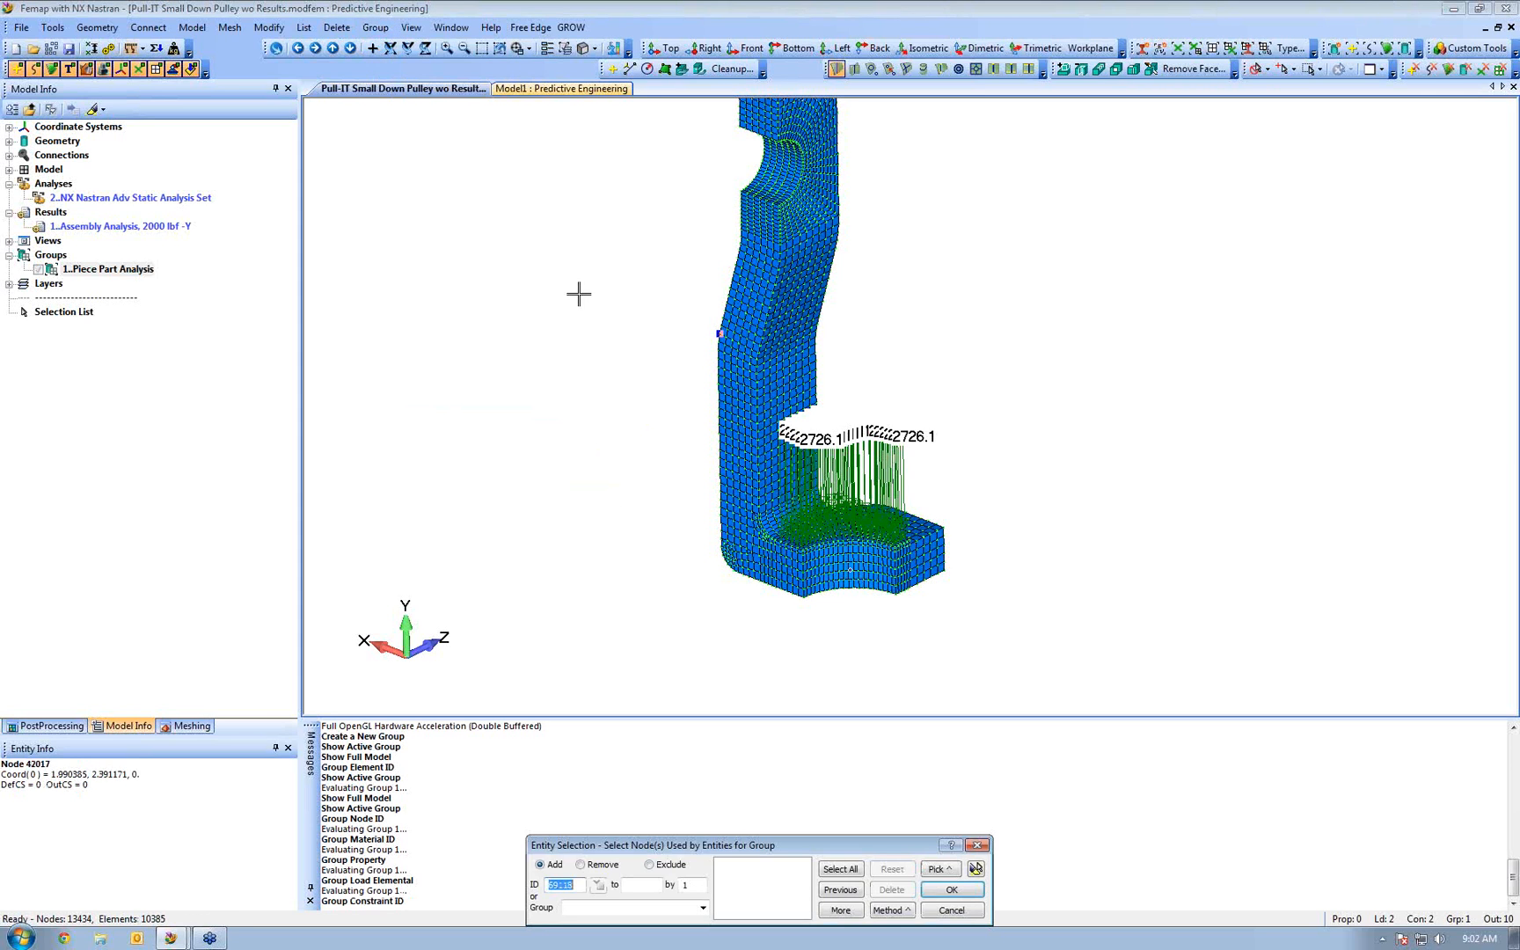
left_click_drag(762, 160, 689, 253)
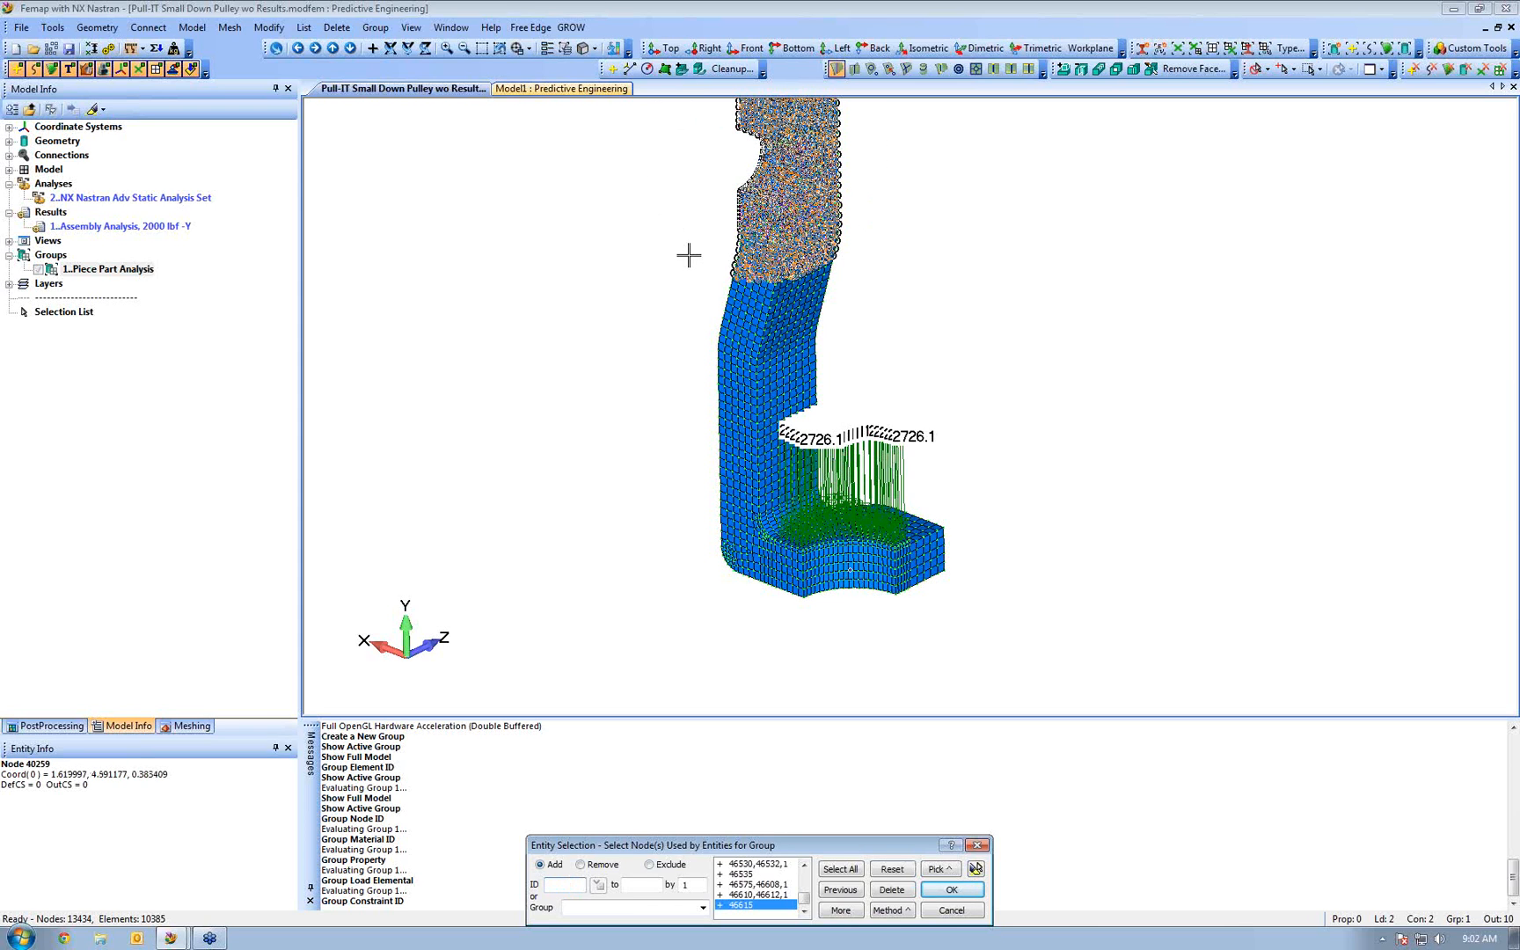
left_click(901, 872)
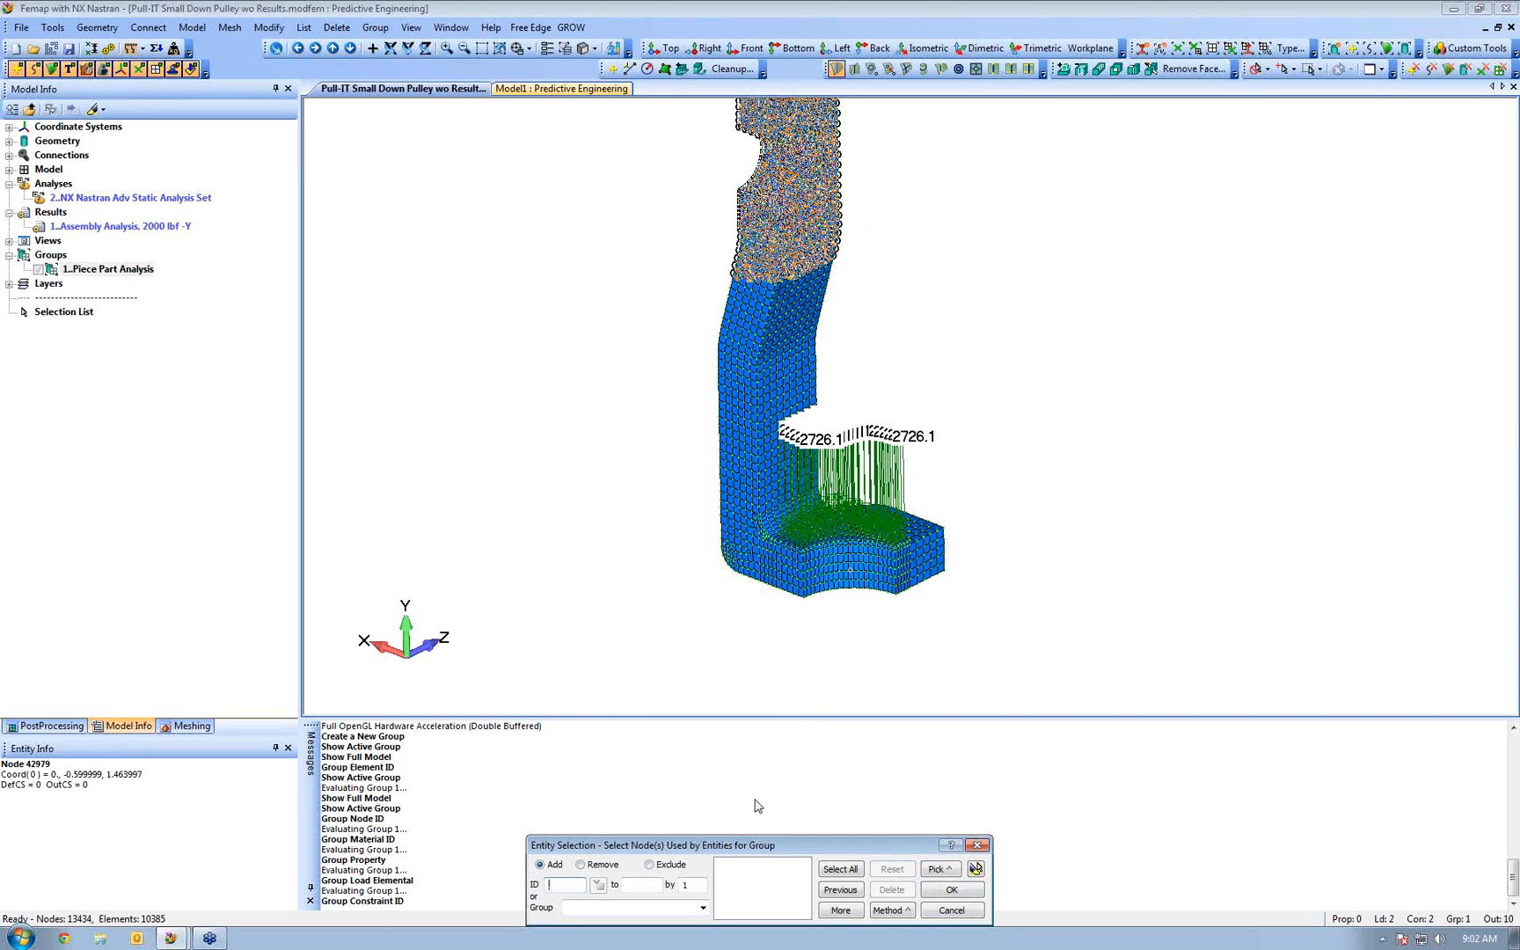
left_click(703, 909)
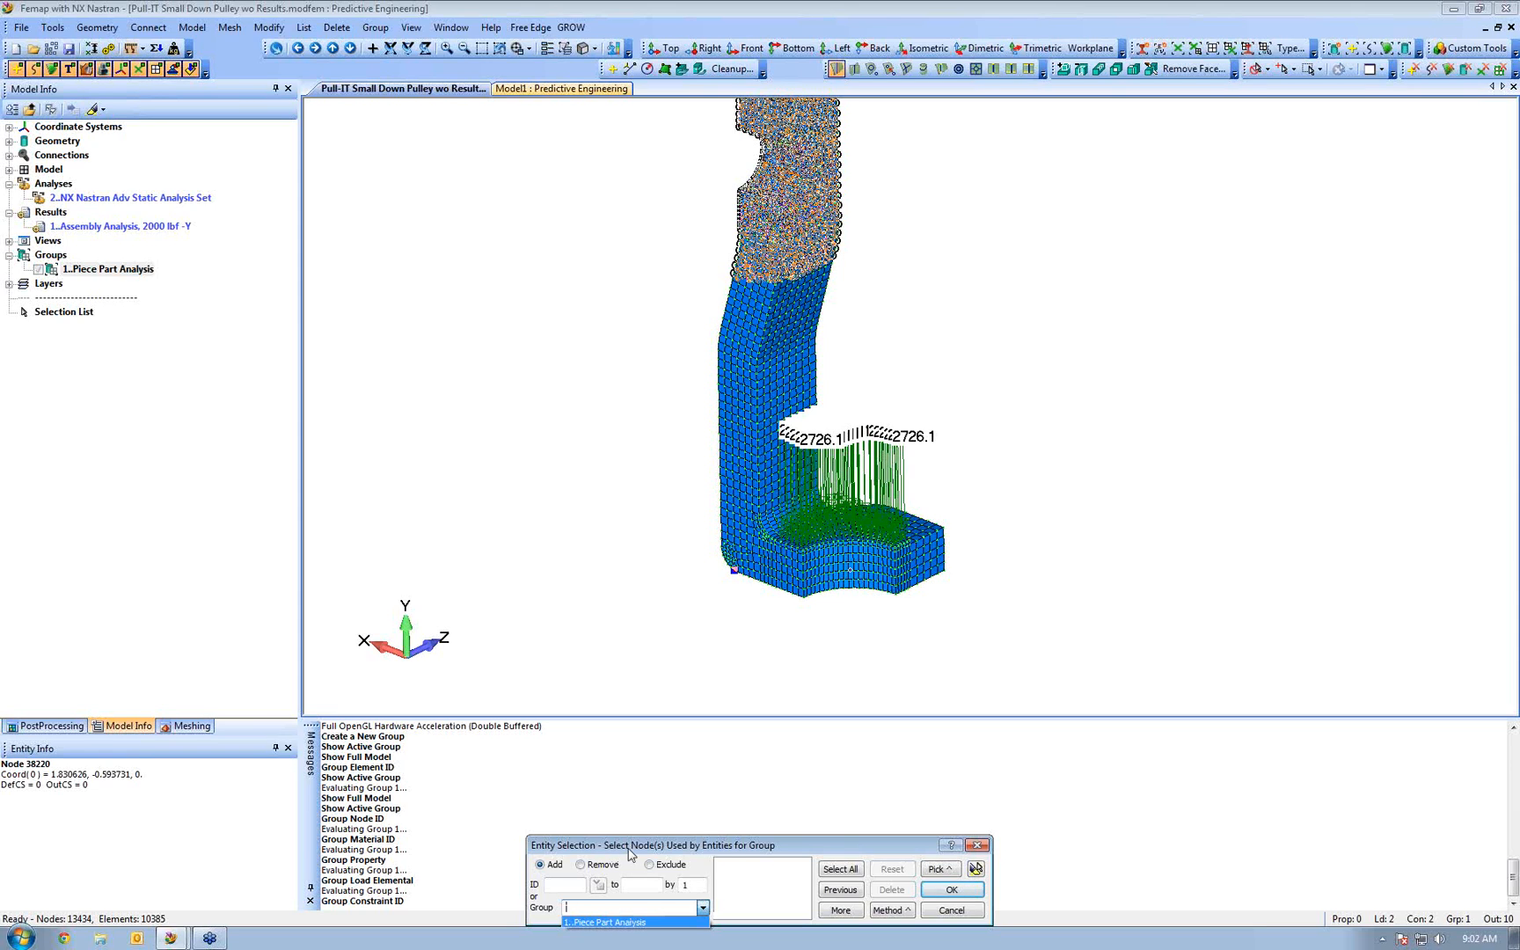
left_click(581, 923)
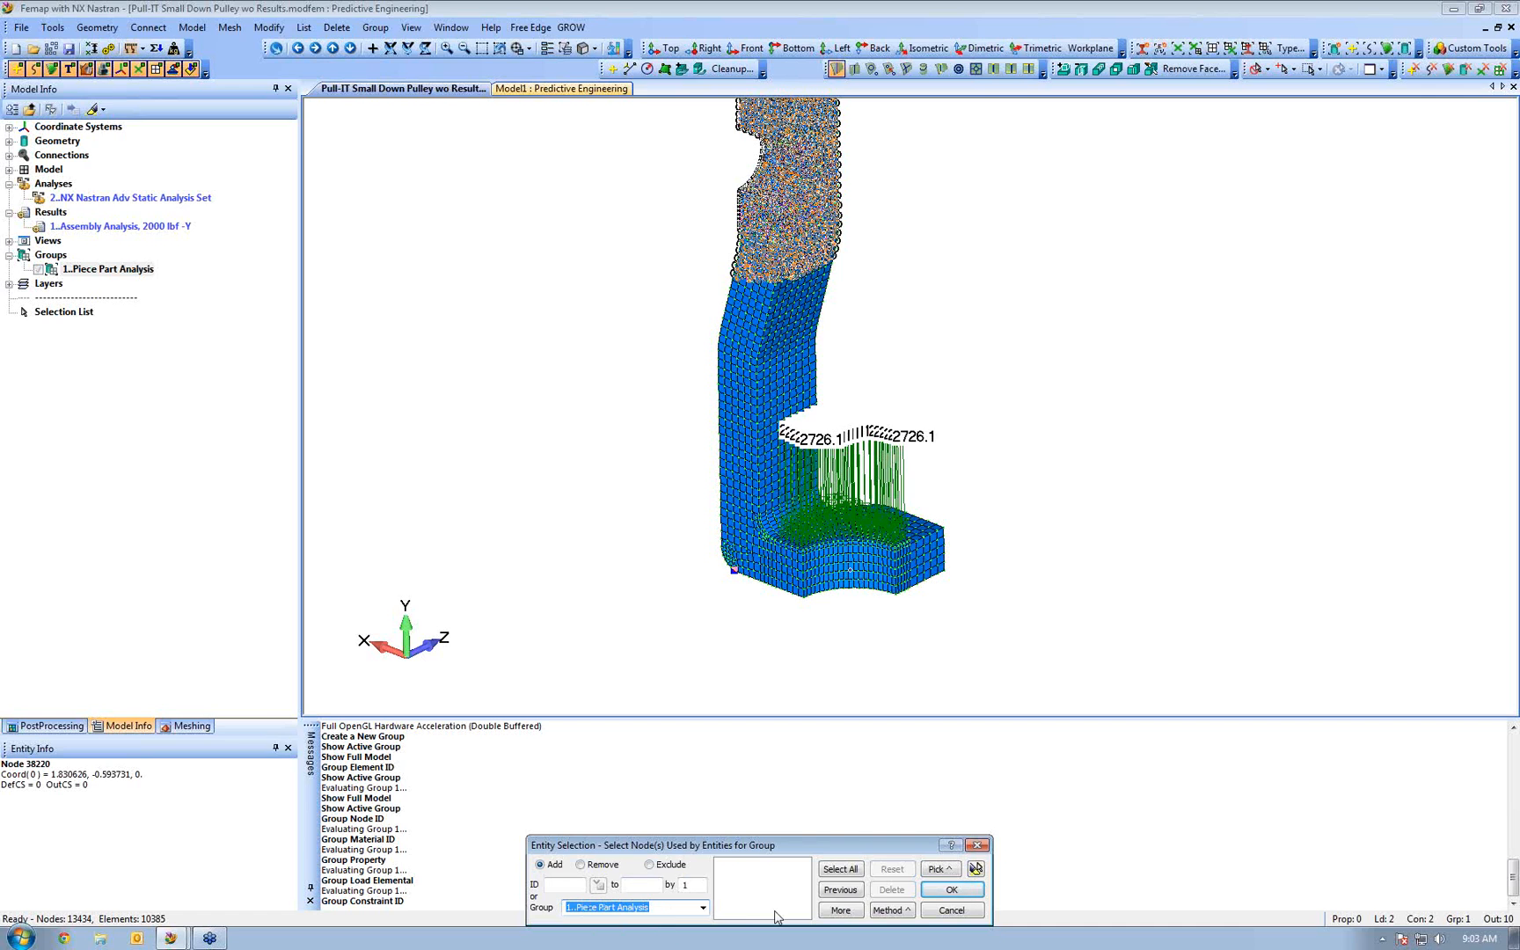
left_click(836, 912)
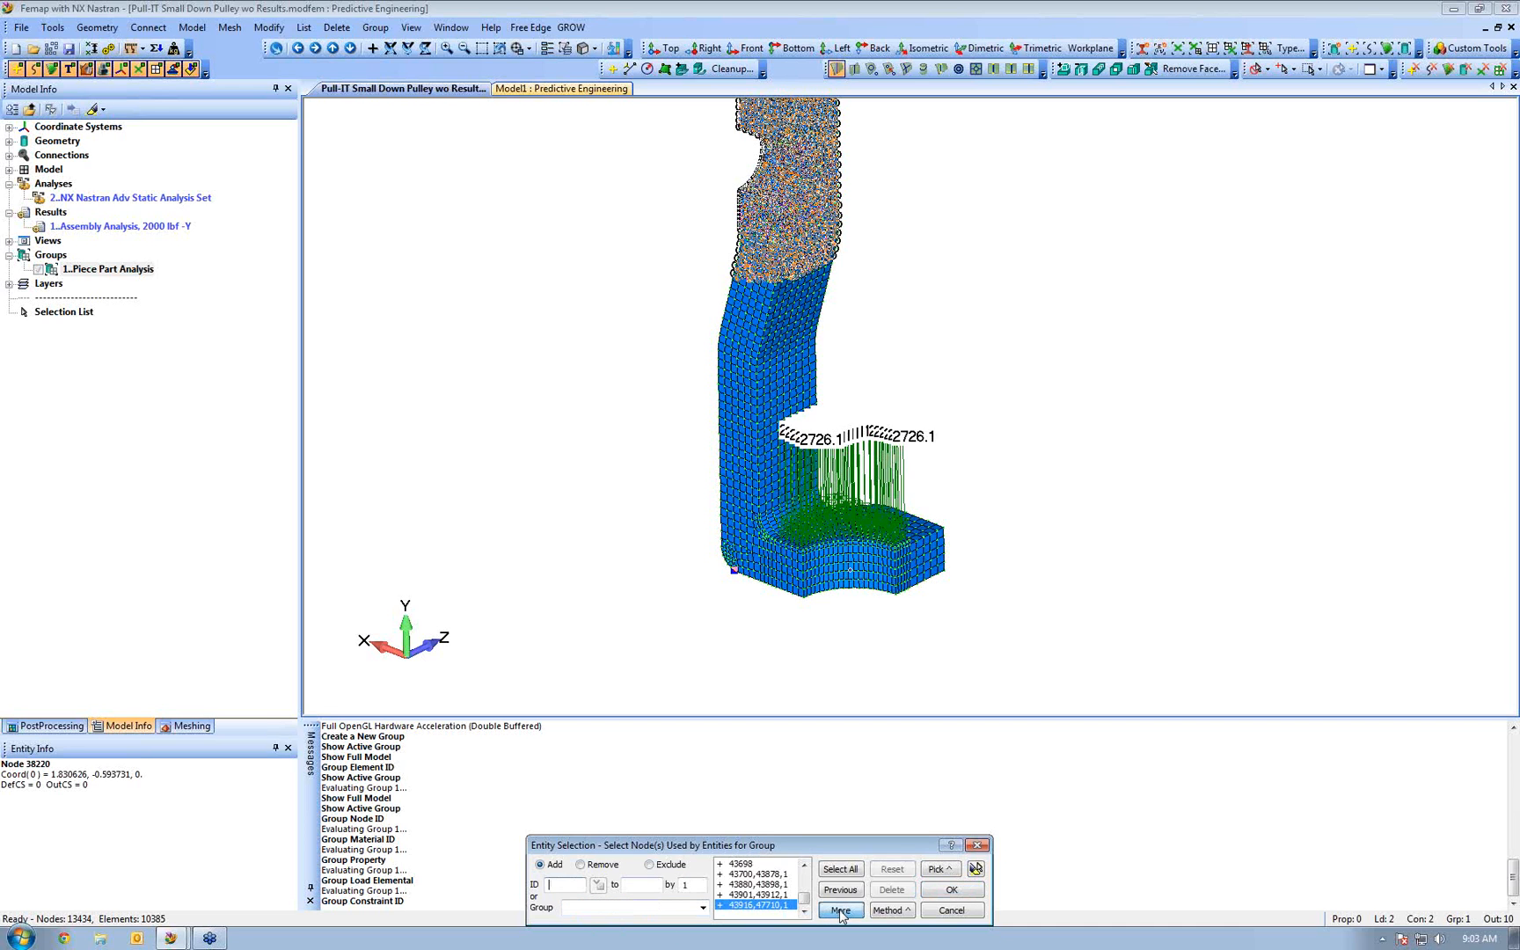
left_click(965, 893)
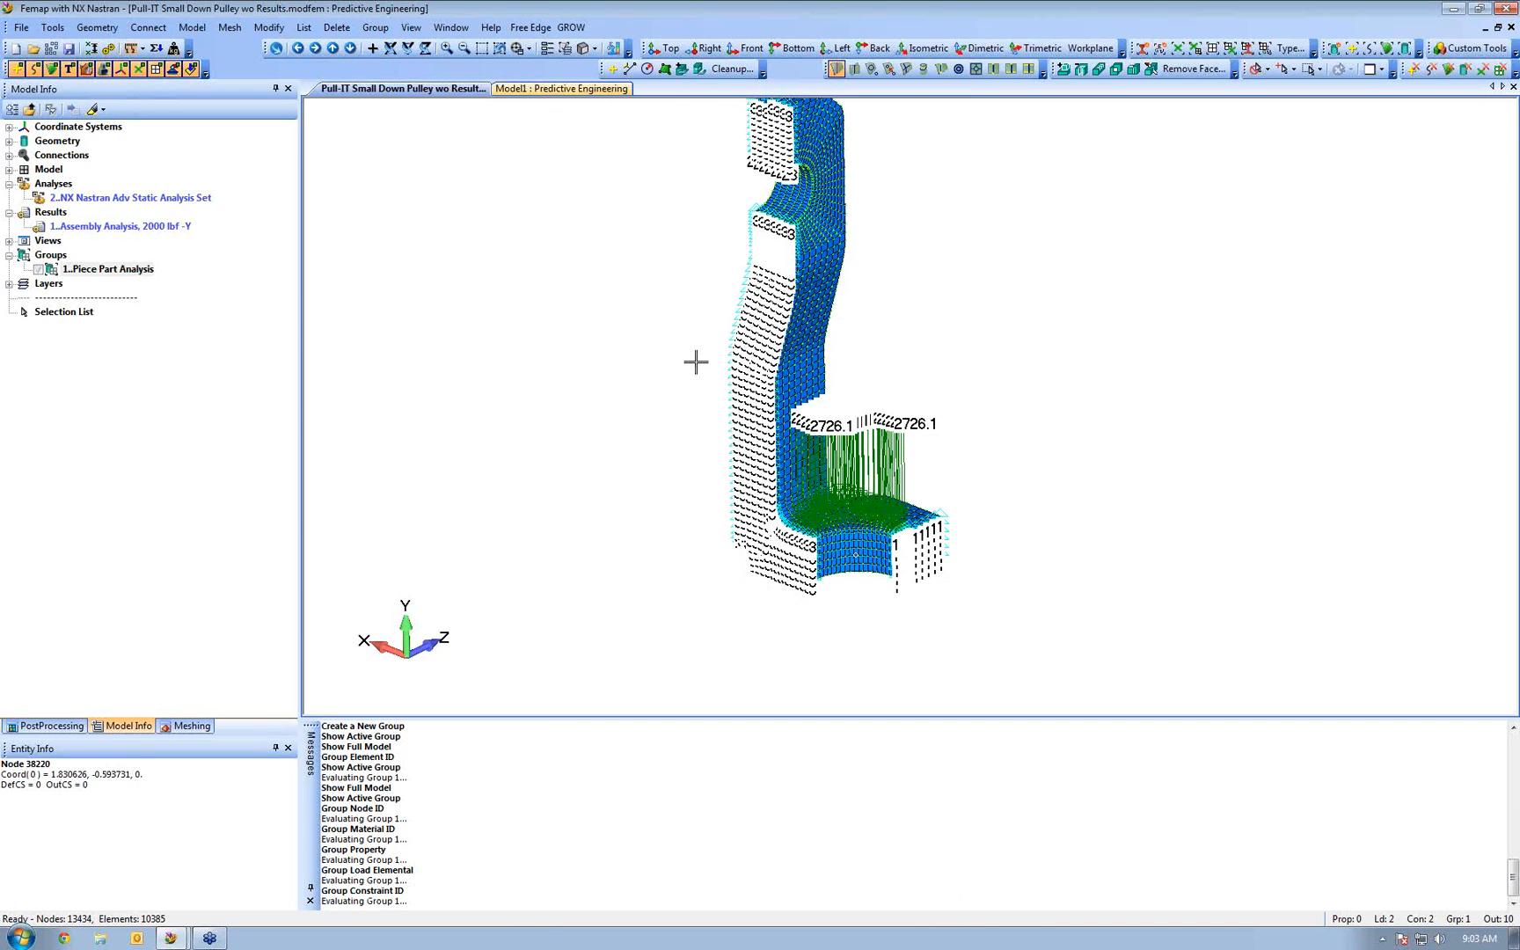
Inspect the constraints along the bracket's cut faces, around the bore and at the loaded foot
middle_click_drag(755, 301, 764, 422, "ctrl")
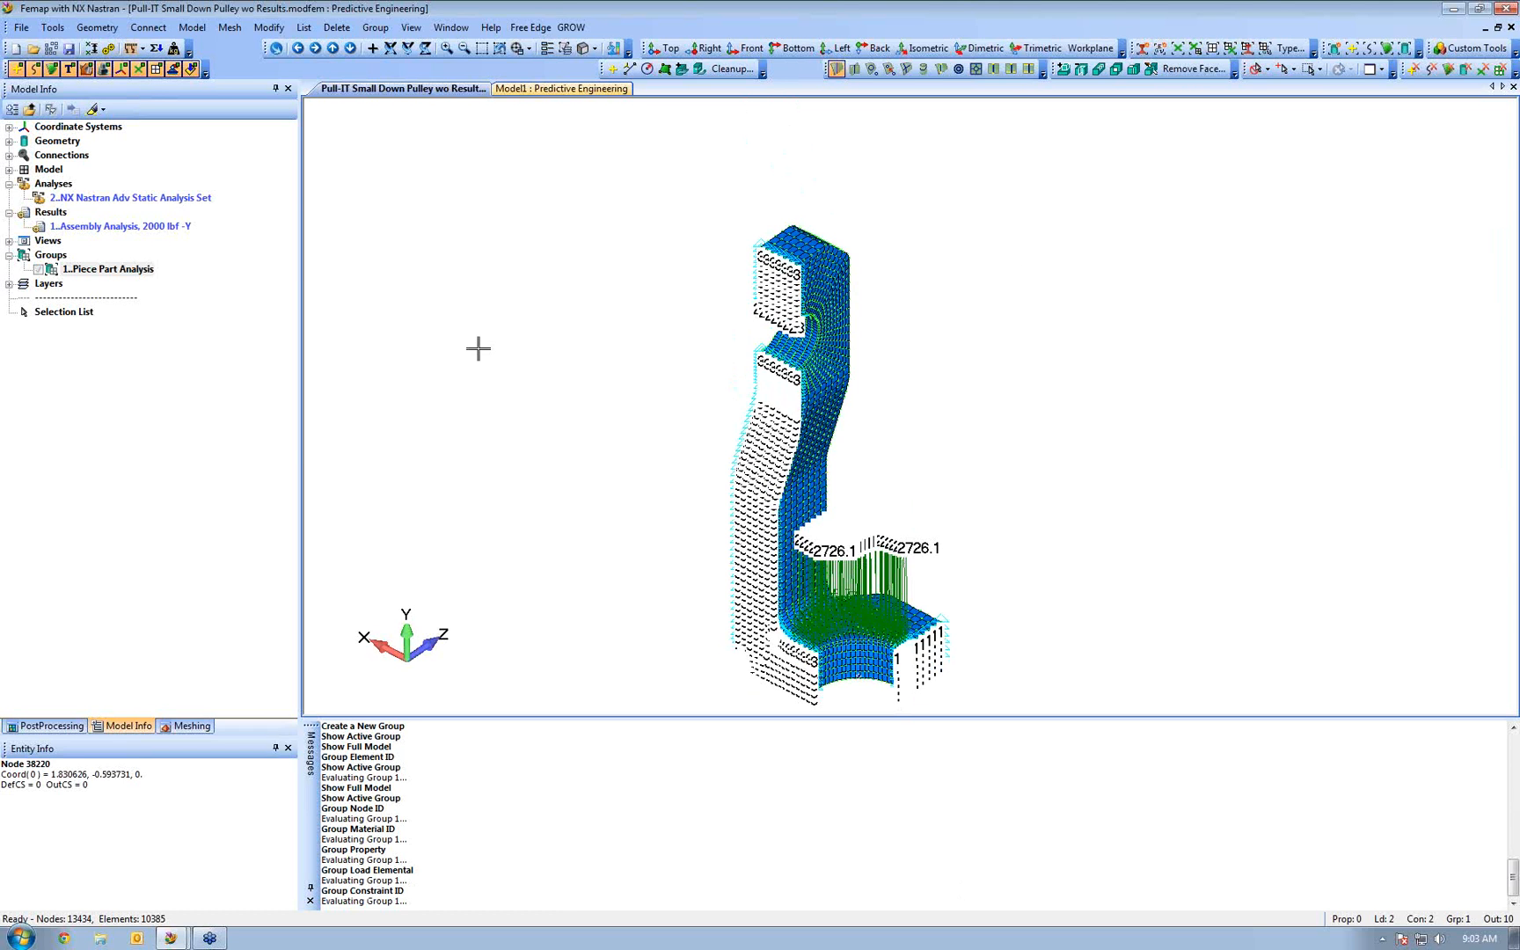
scroll(622, 364, "up", 5)
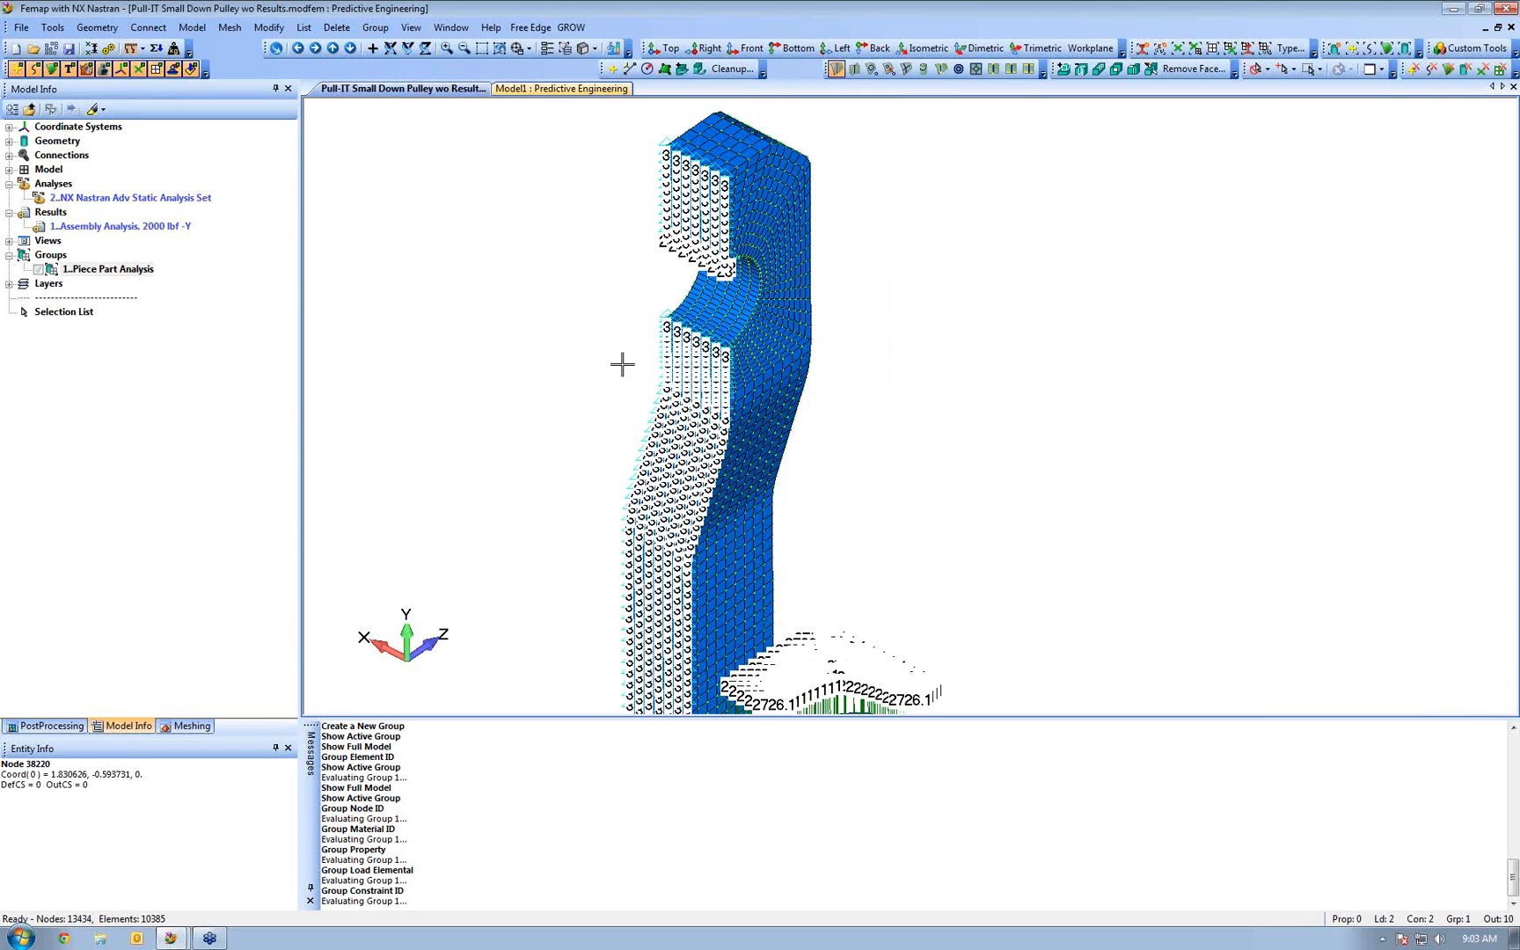
scroll(622, 365, "up", 3)
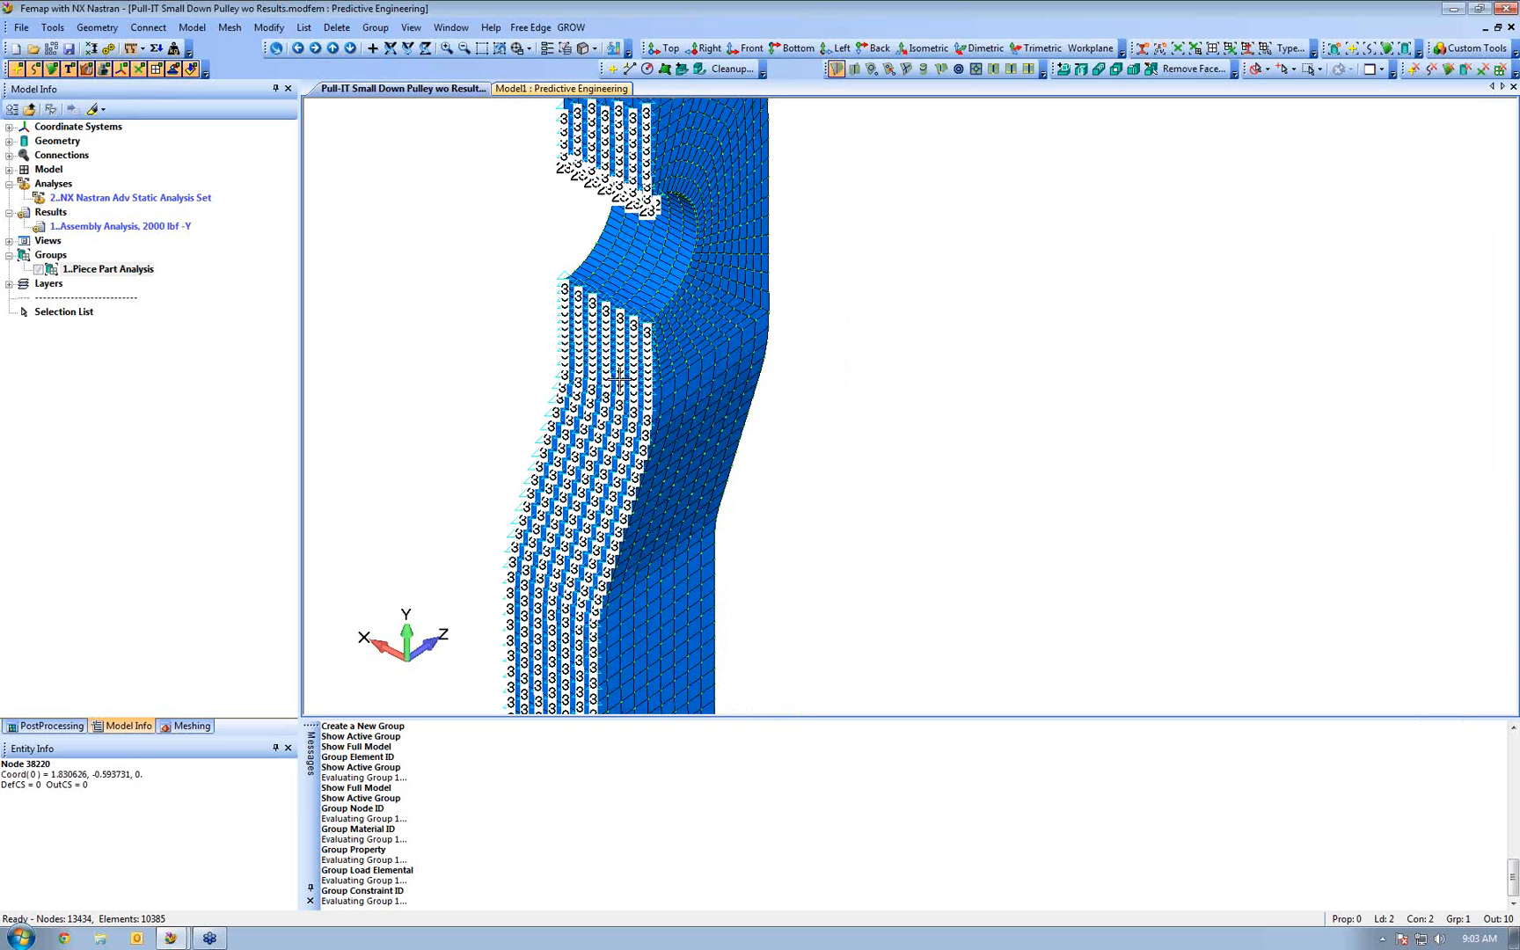
scroll(654, 264, "down", 1)
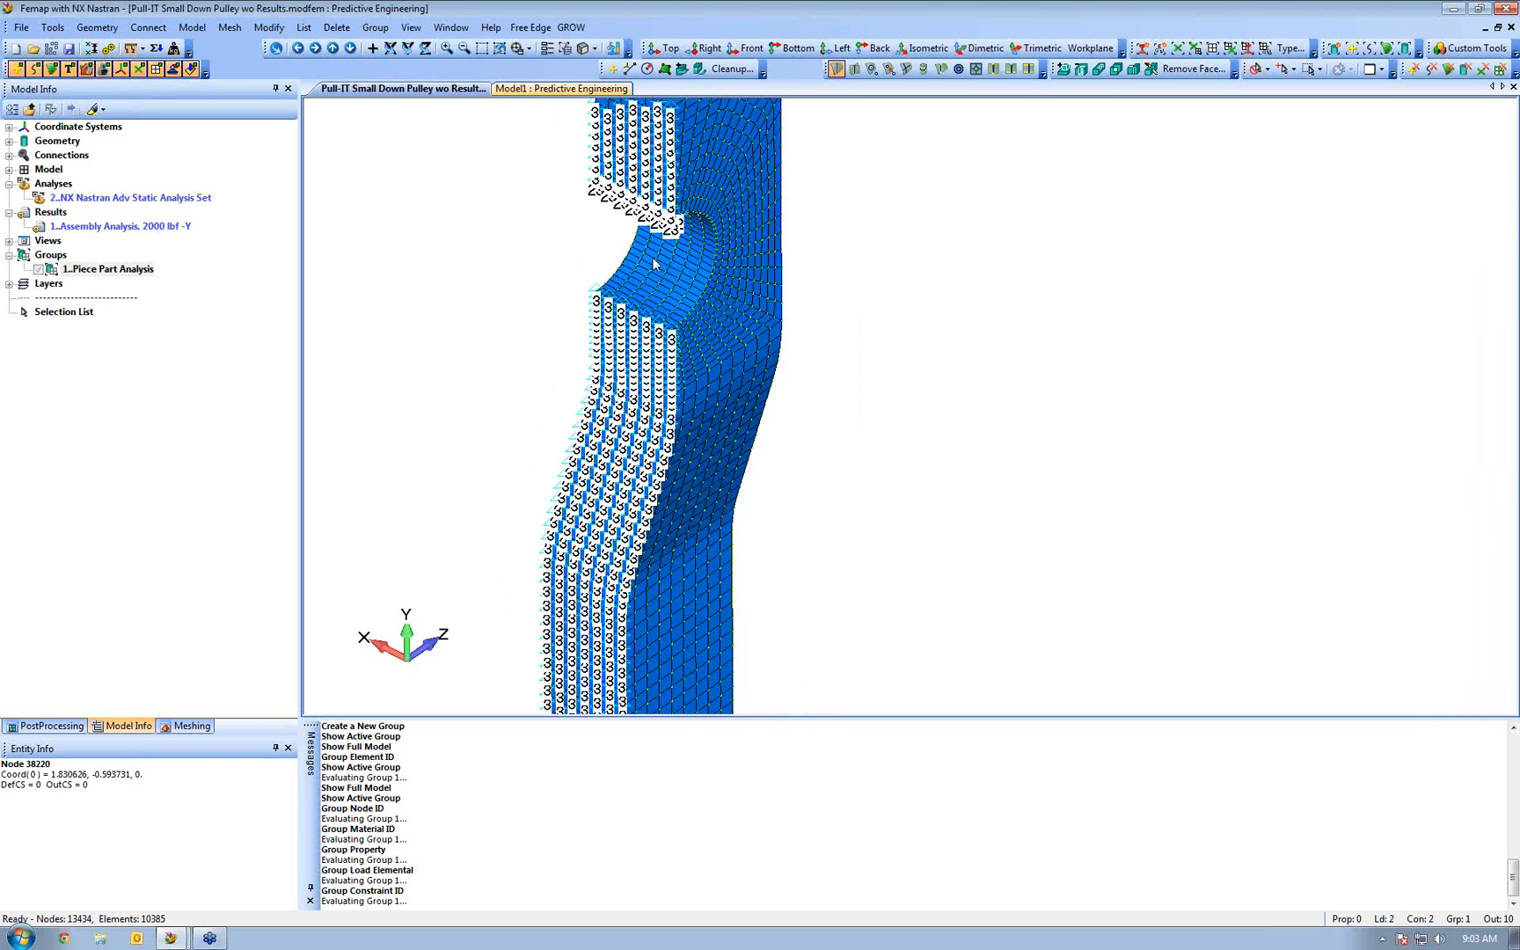
scroll(654, 264, "down", 3)
middle_click_drag(733, 444, 696, 343)
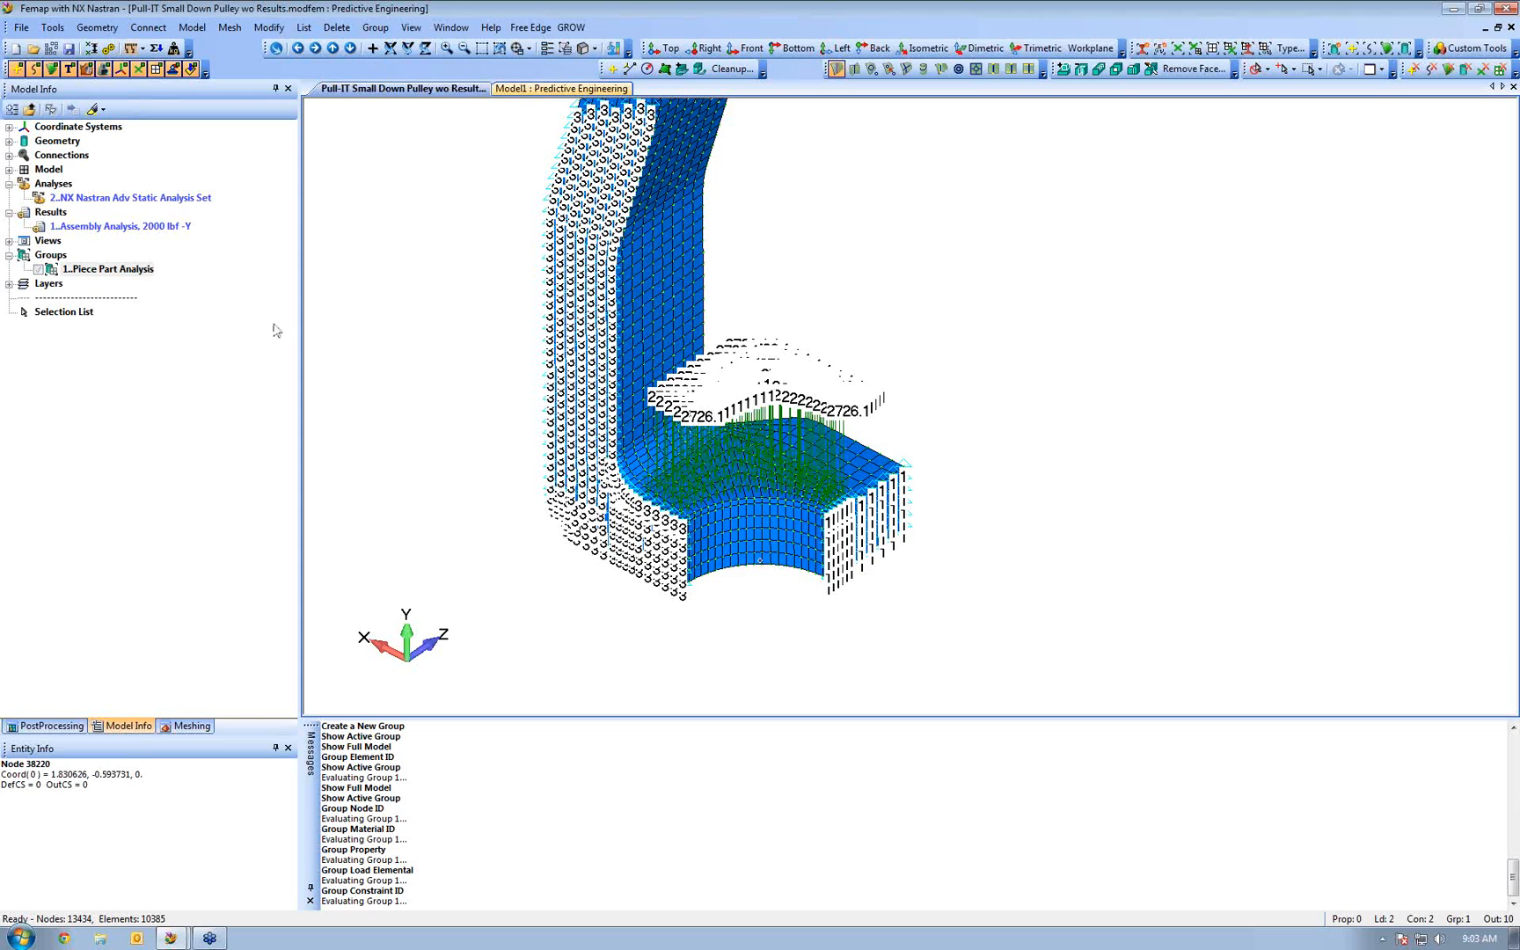
Create a new NX Nastran static analysis set titled Piece Part Analysis
right_click(82, 200)
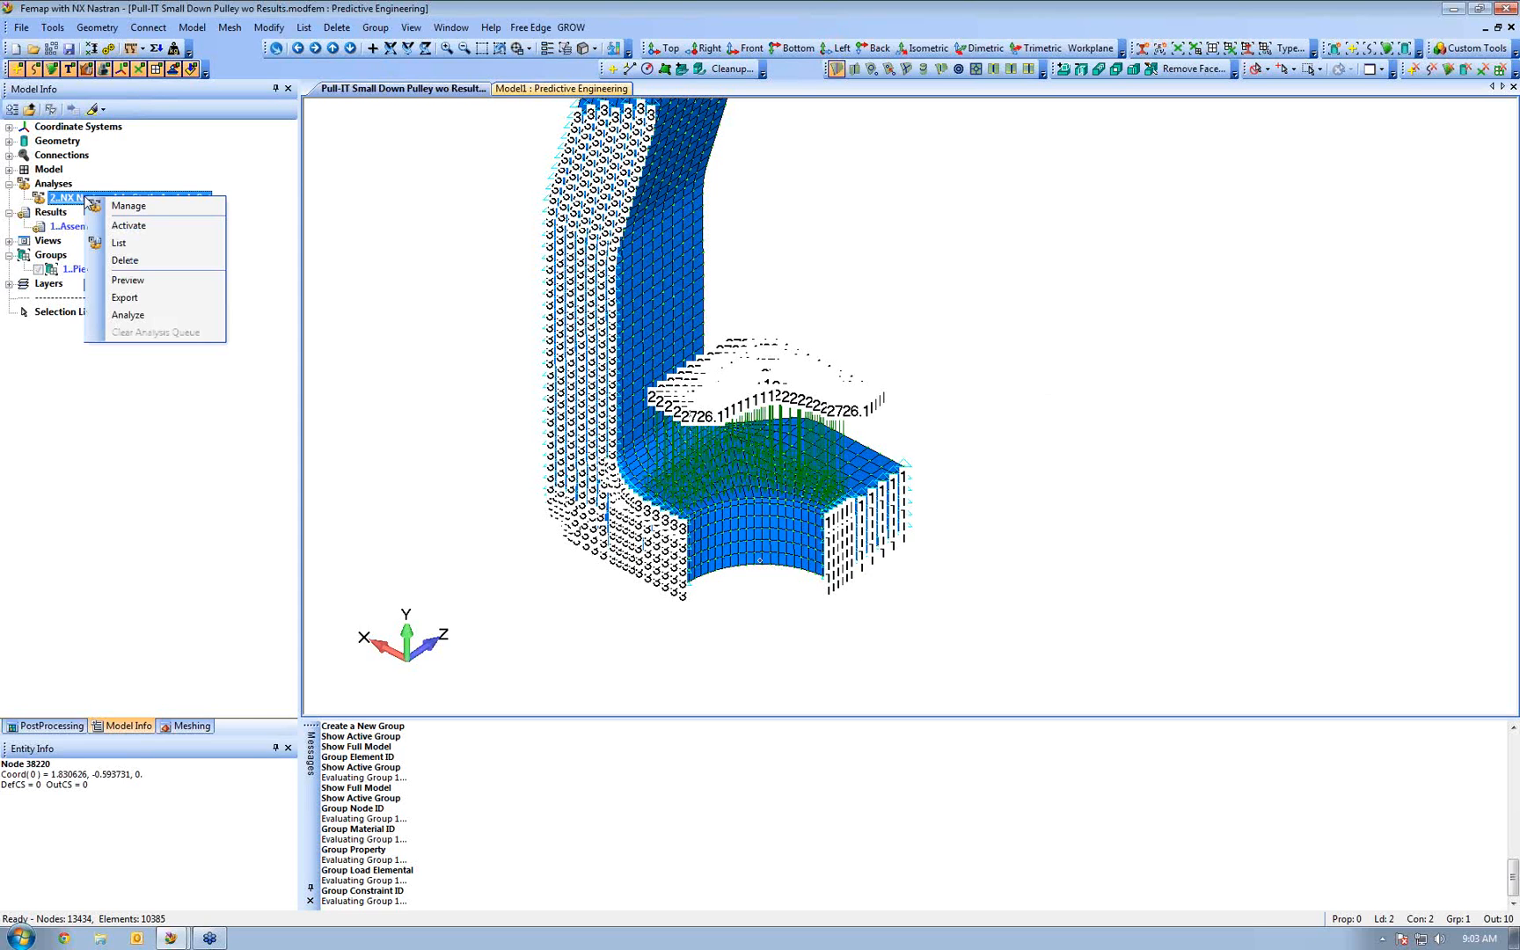
left_click(130, 210)
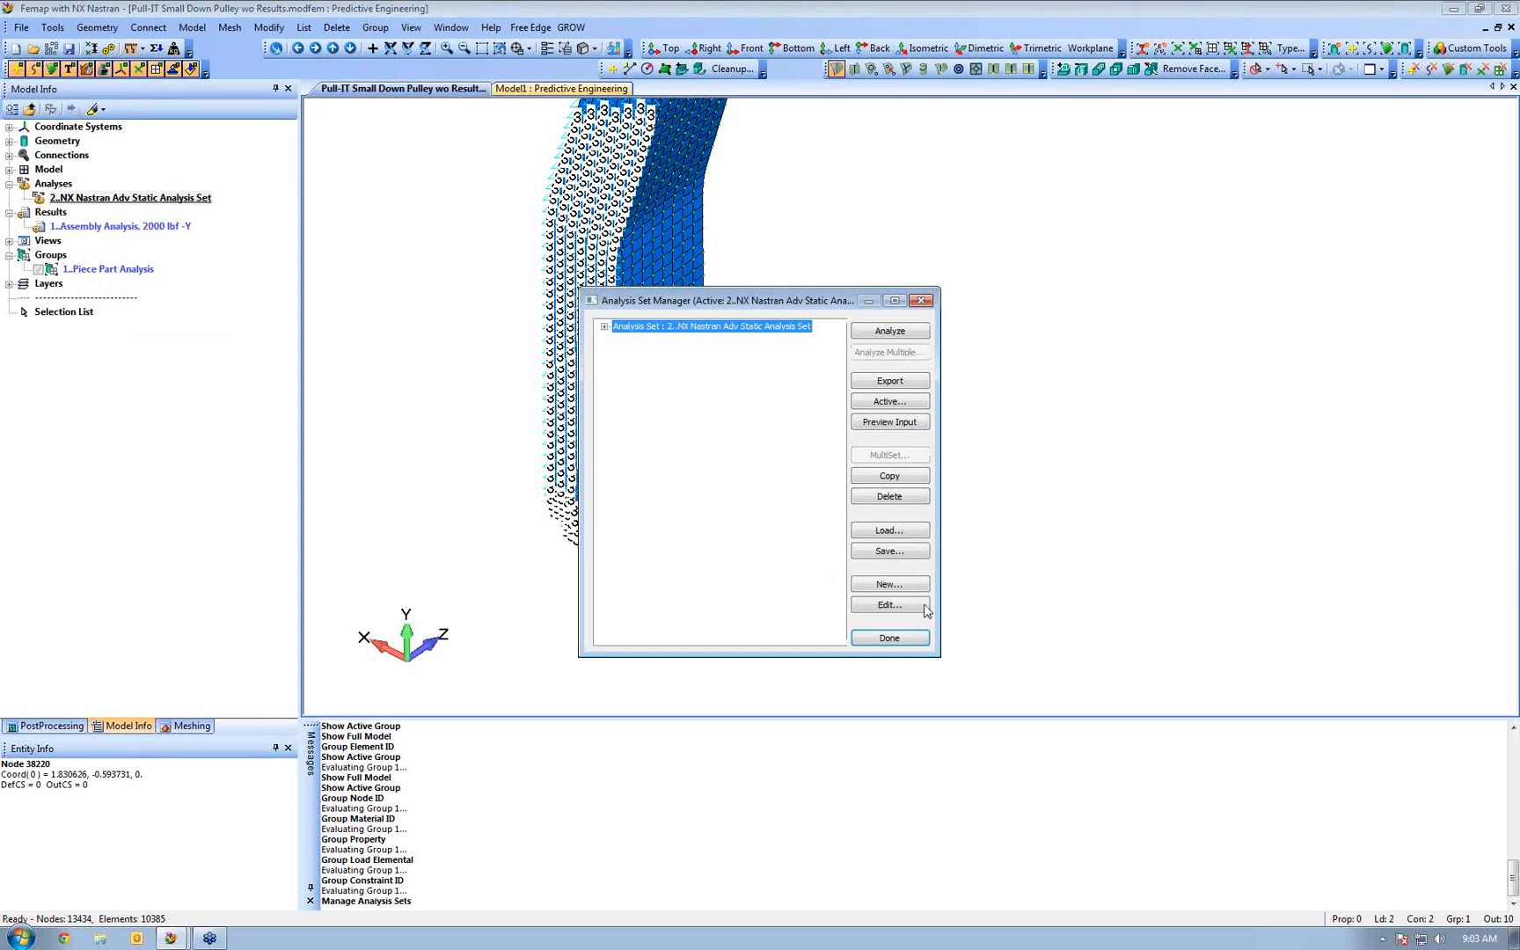
left_click(893, 584)
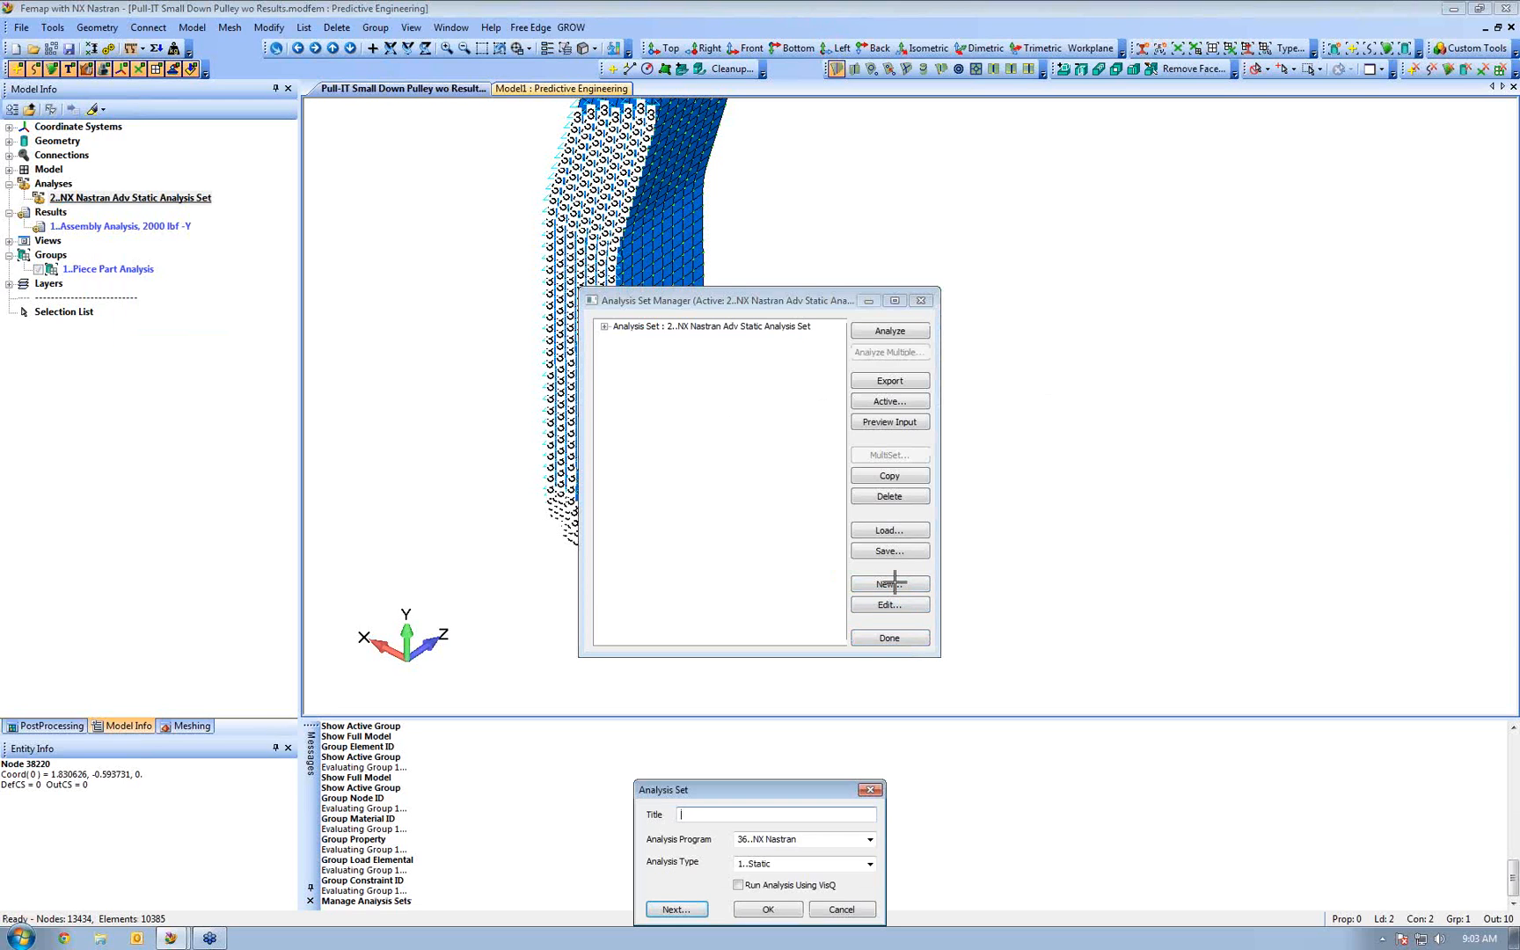
type("Piece Part Analysis")
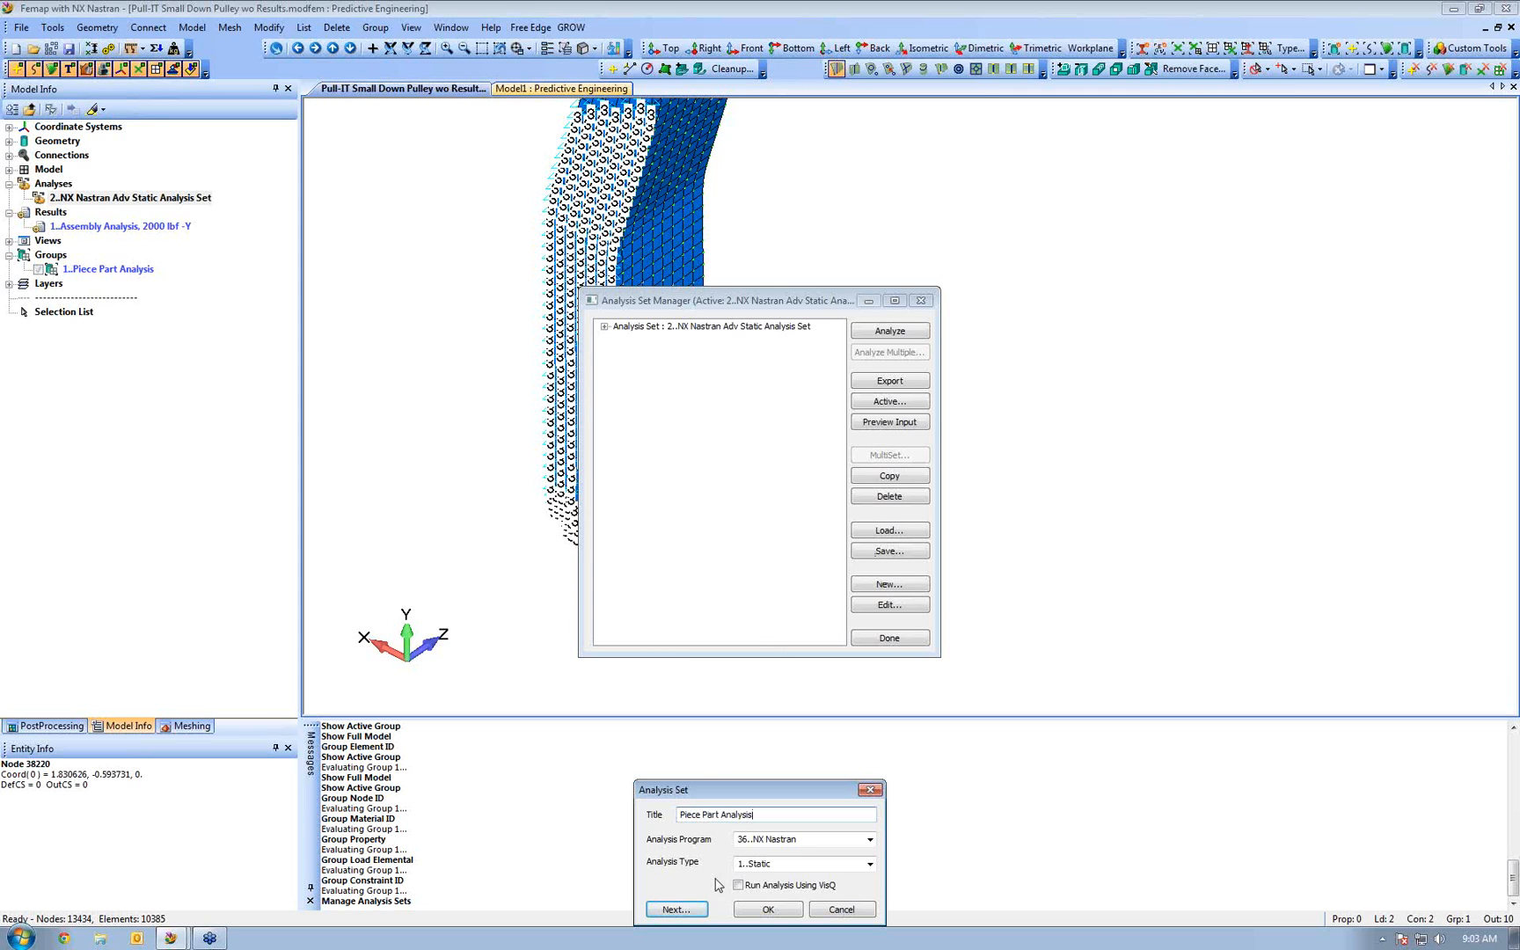
key("BackSpace")
left_click(677, 910)
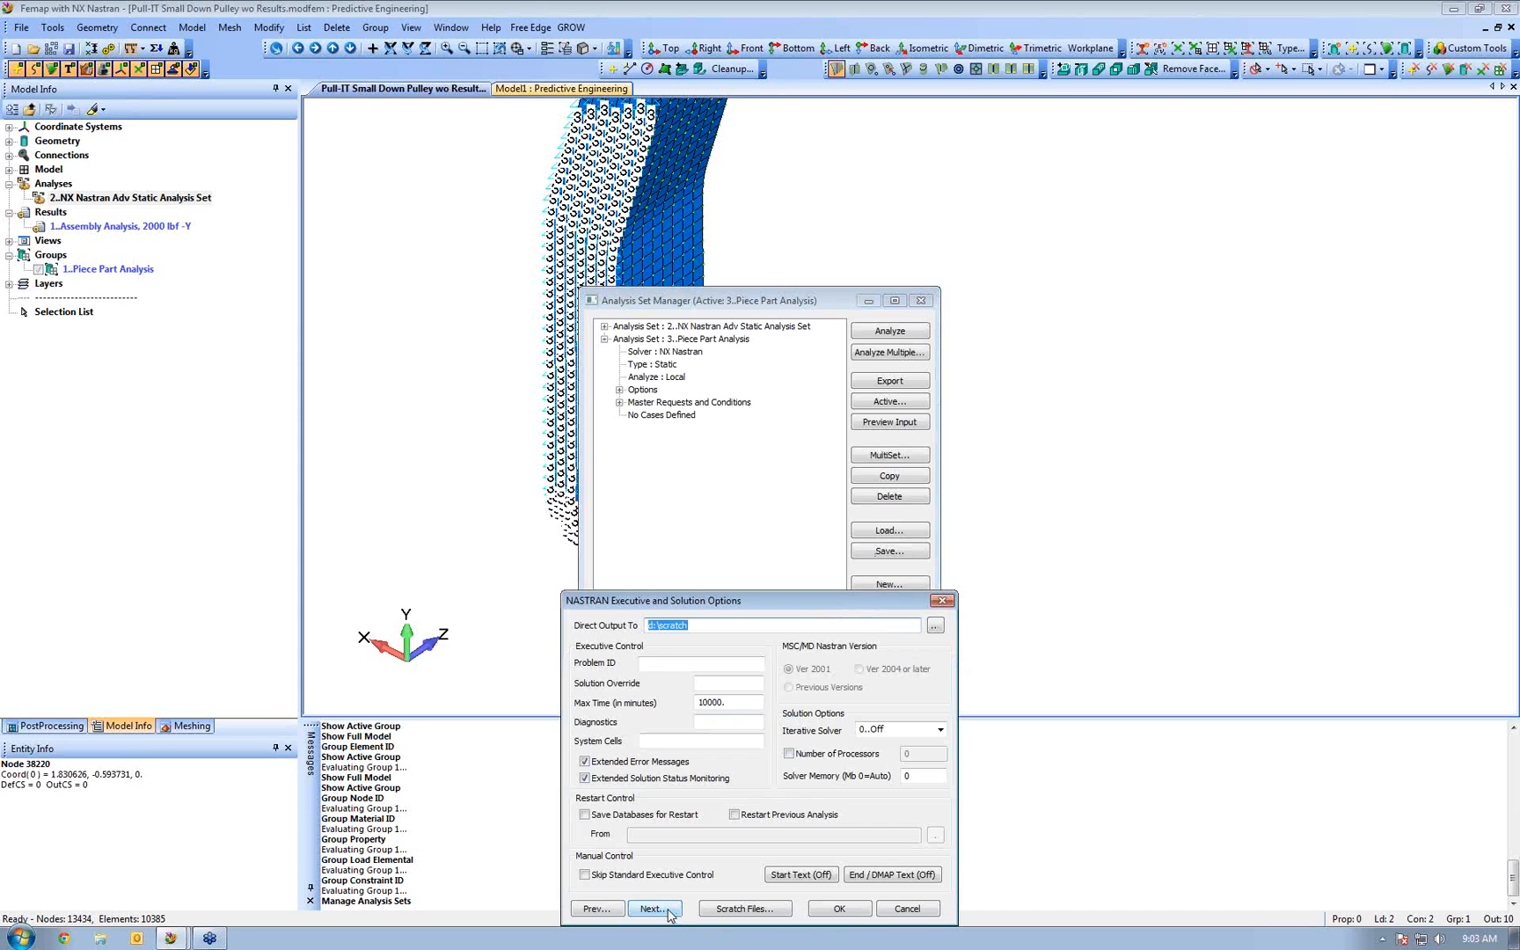
Set the portion of the model to write to the Piece Part Analysis group, and continue past the geometry checks with their defaults
left_click(652, 909)
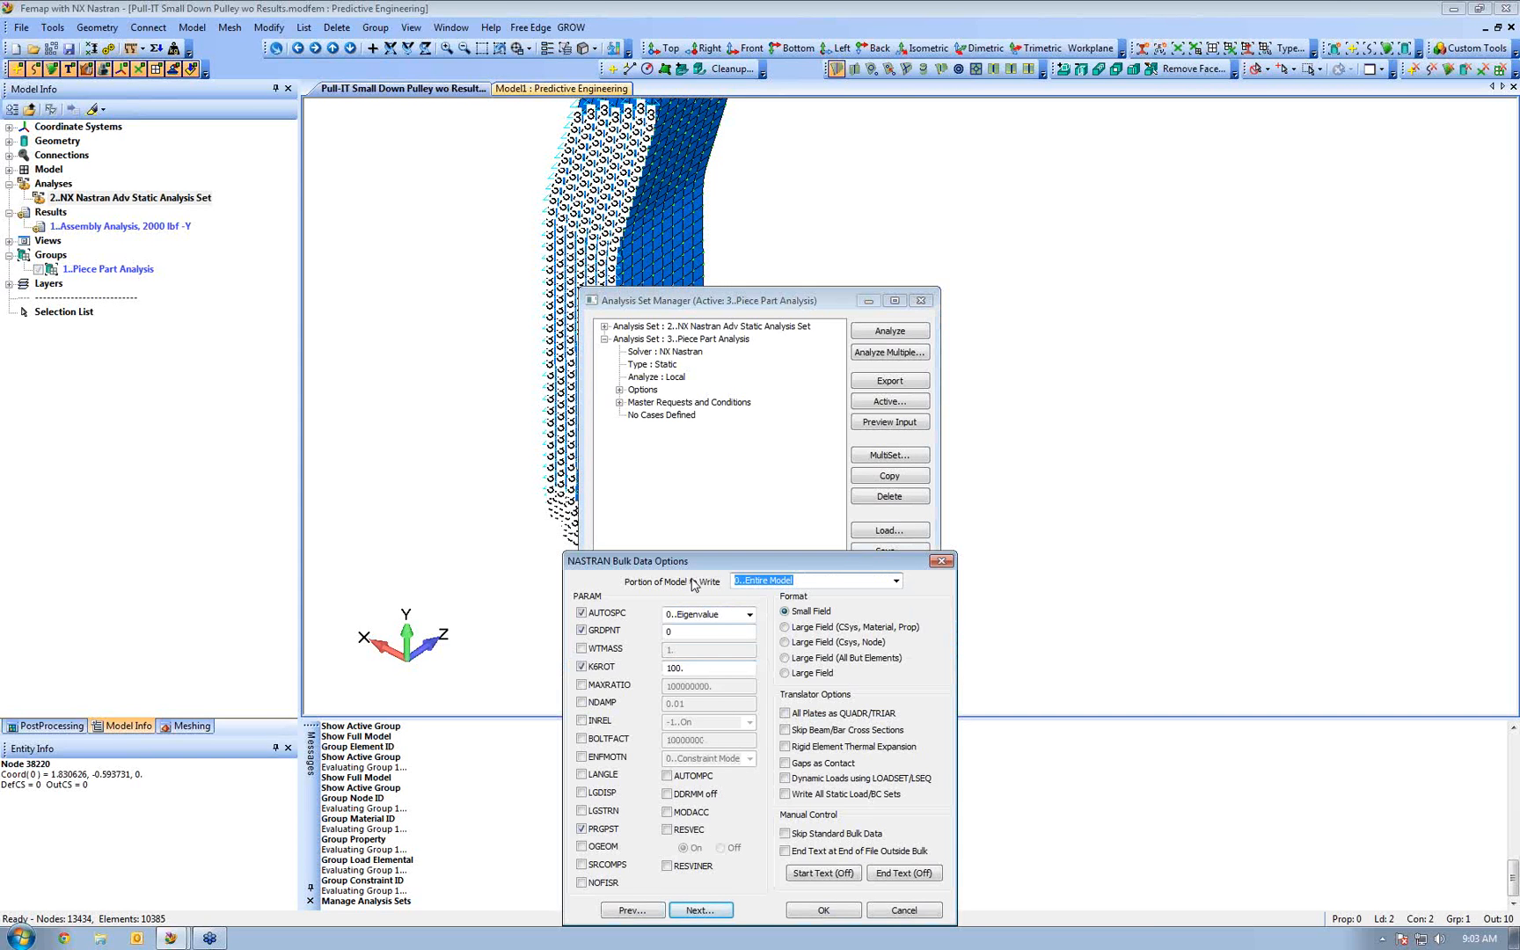
left_click(895, 582)
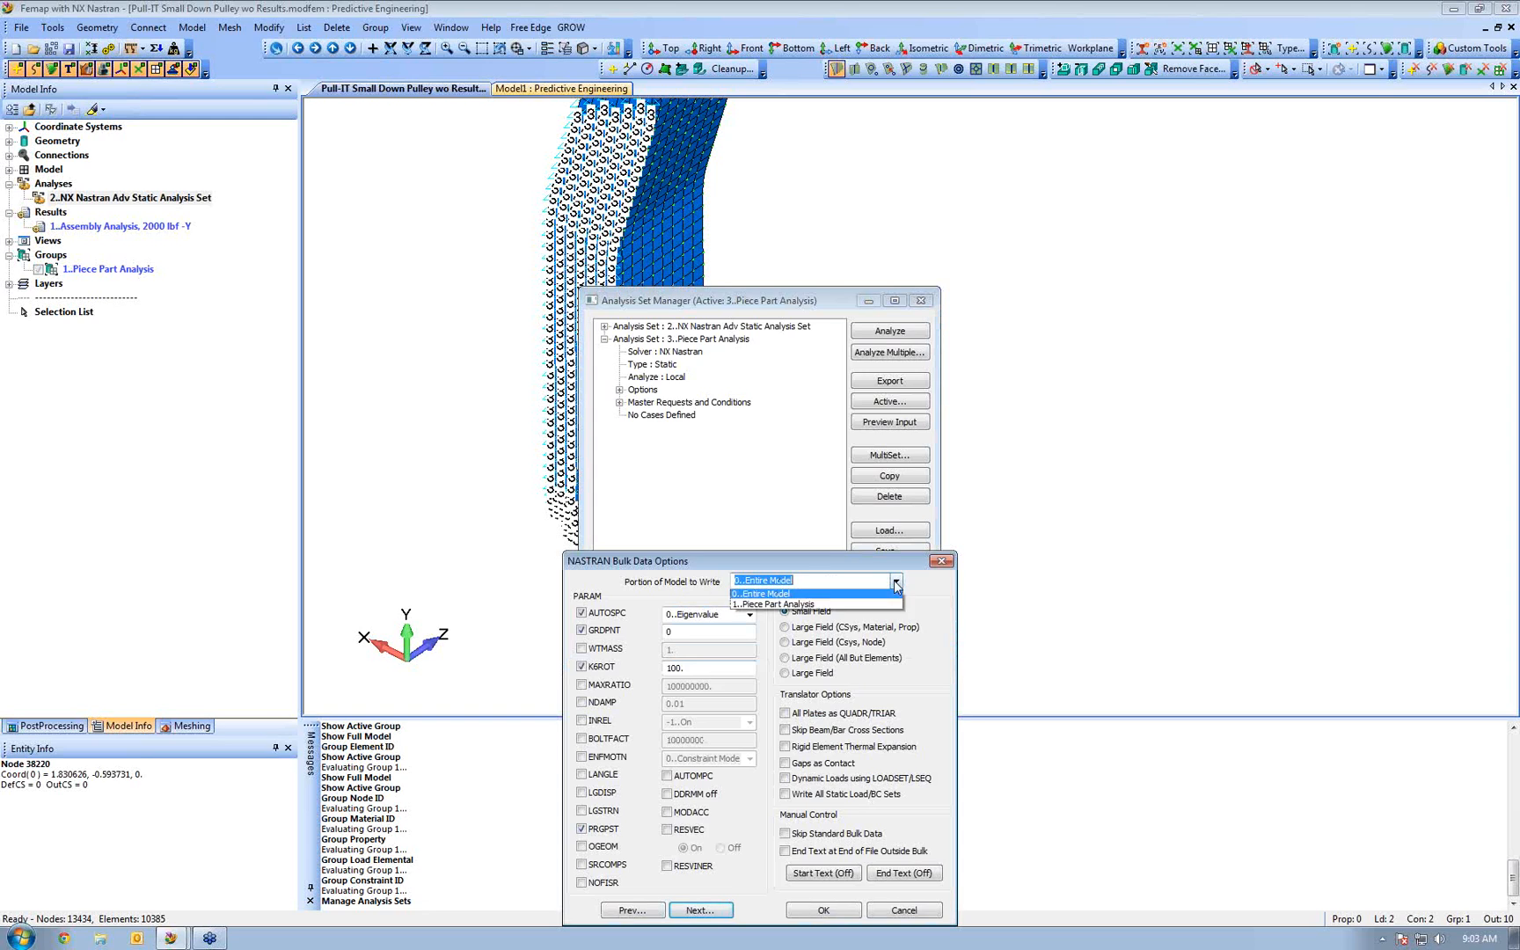
left_click(827, 606)
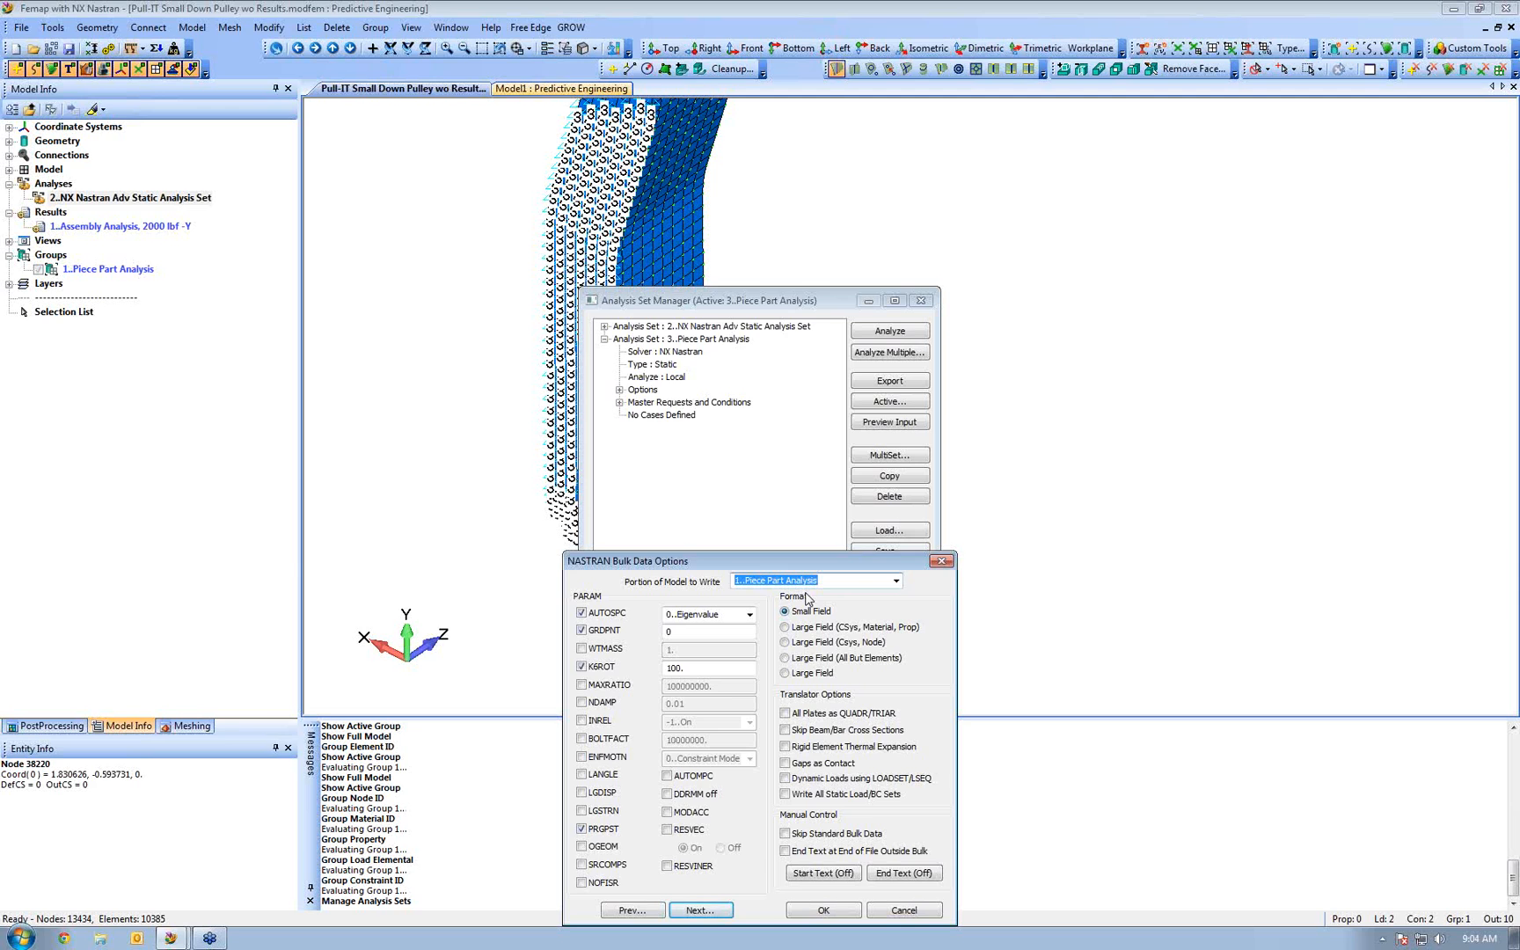
left_click(700, 911)
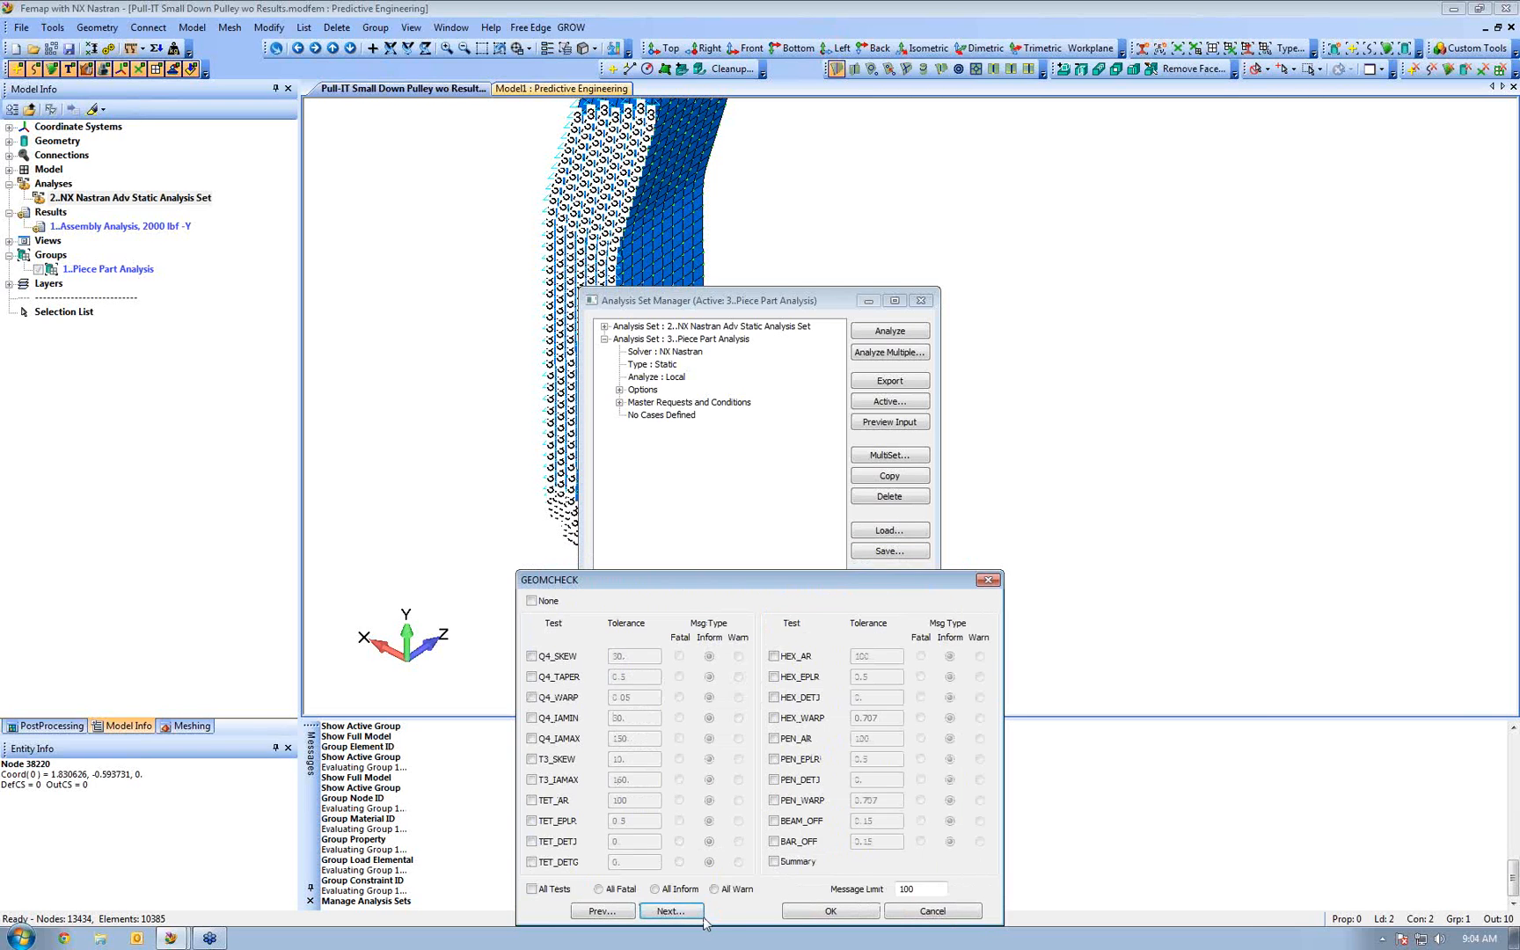
left_click(699, 911)
left_click(699, 915)
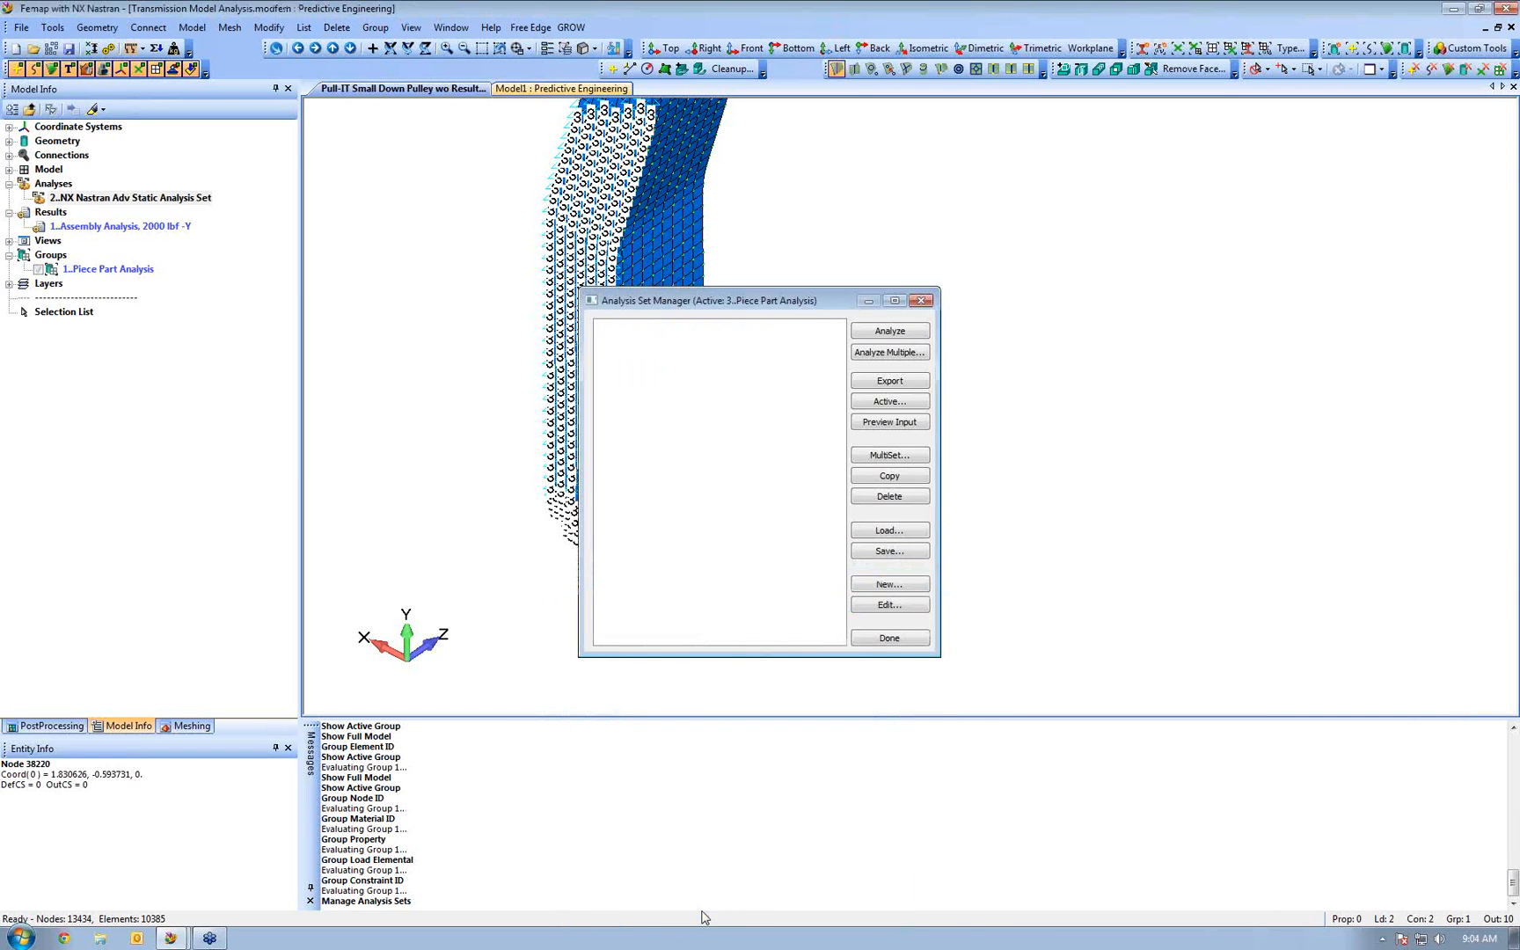
Accept the Piece Part Analysis constraint and load sets as boundary conditions, and run the Piece Part Analysis set
left_click(773, 911)
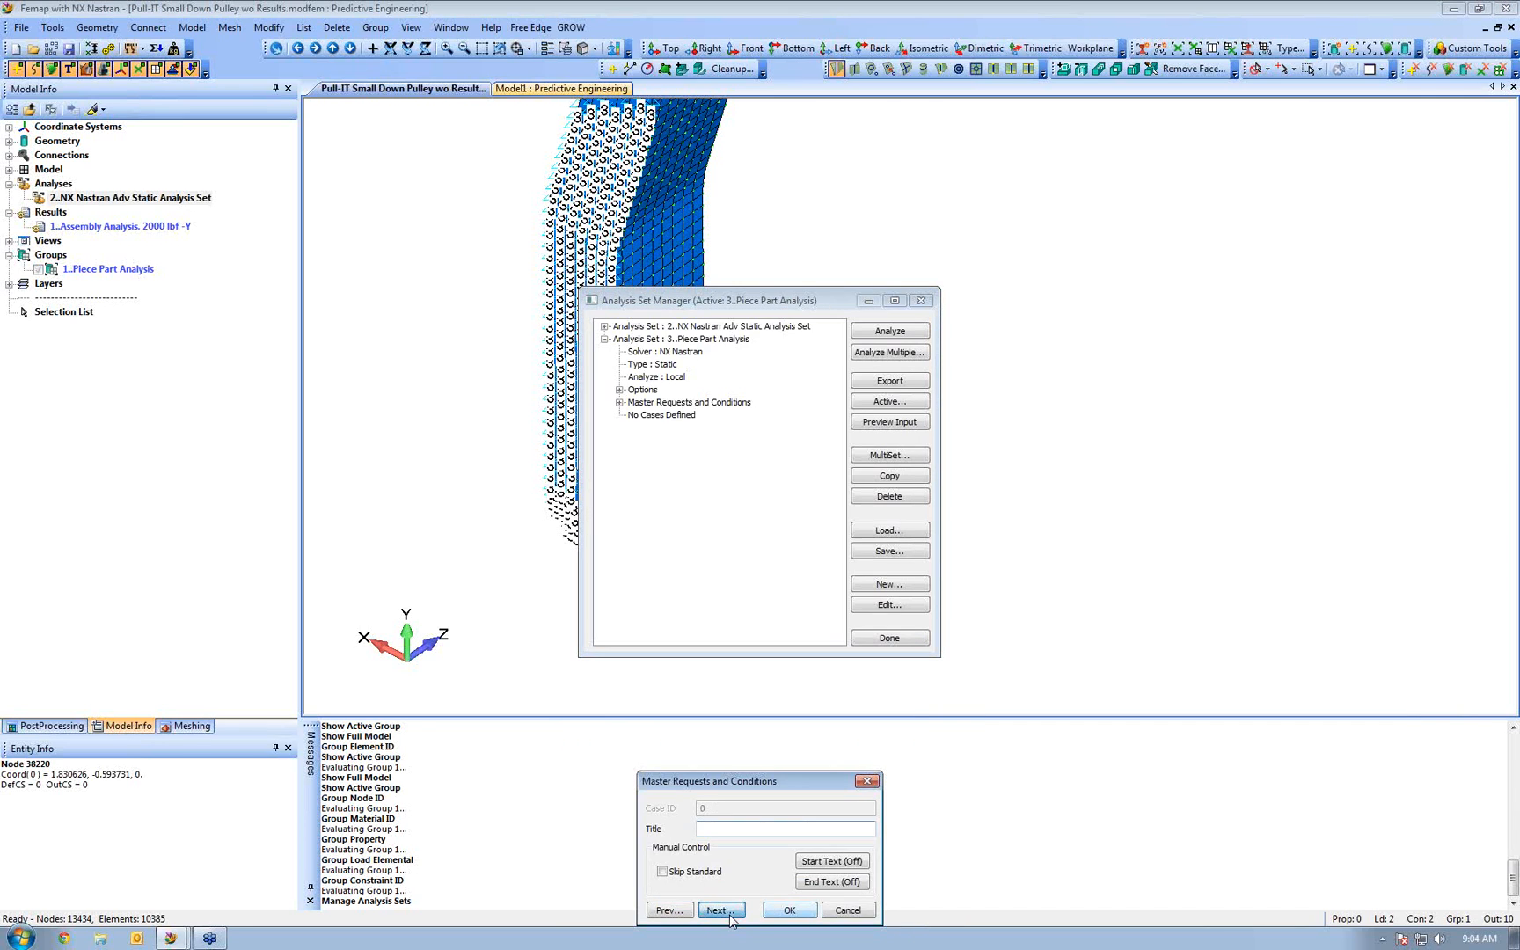
left_click(728, 914)
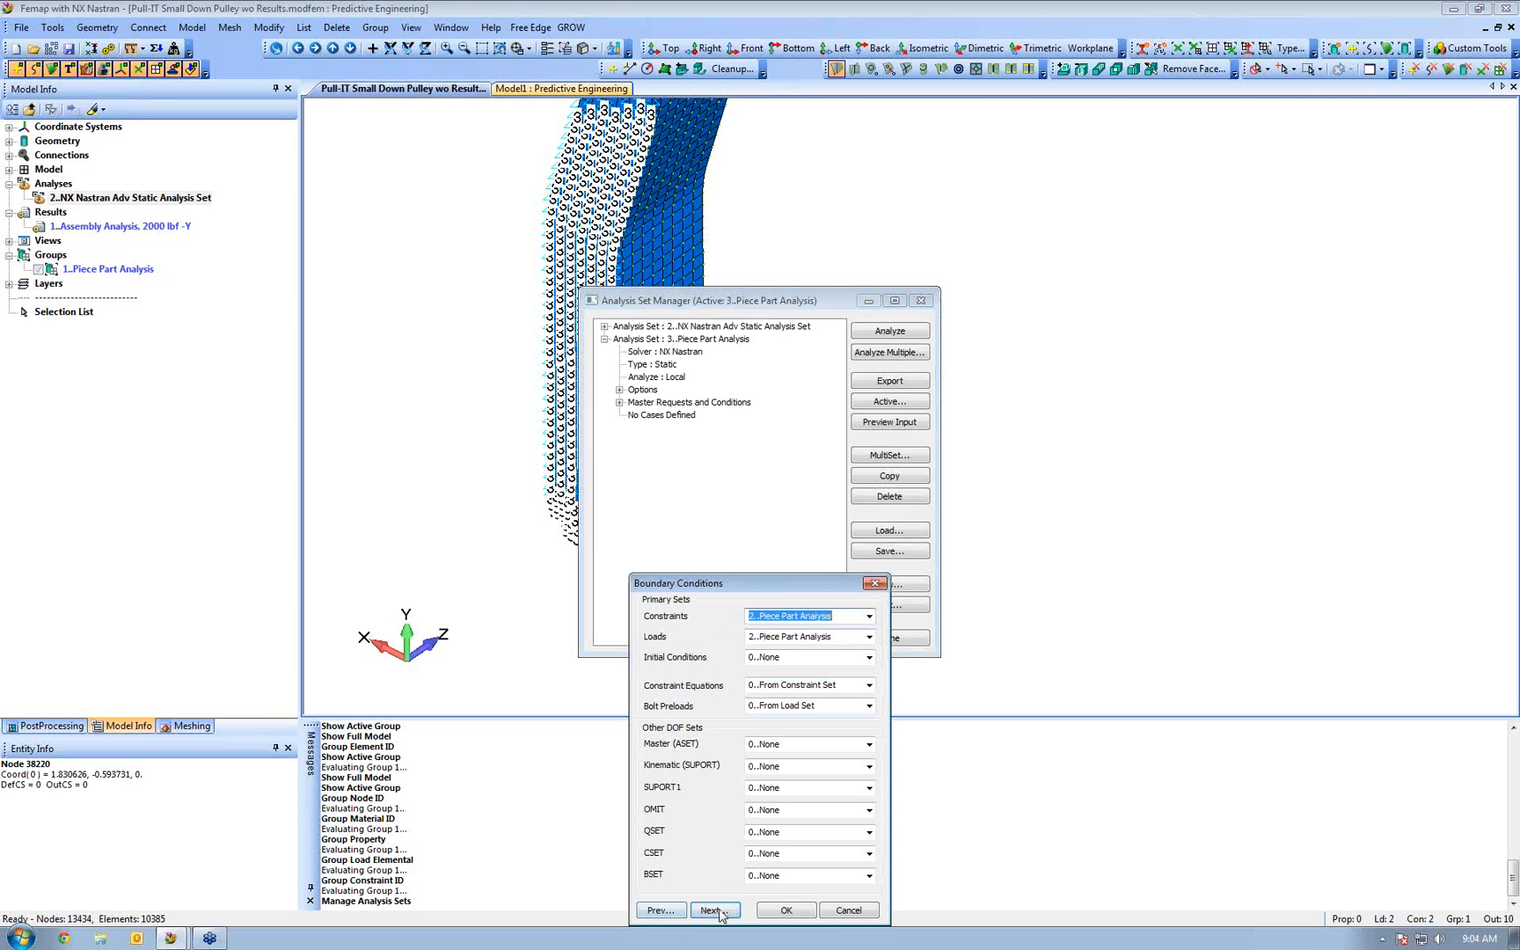
left_click(786, 911)
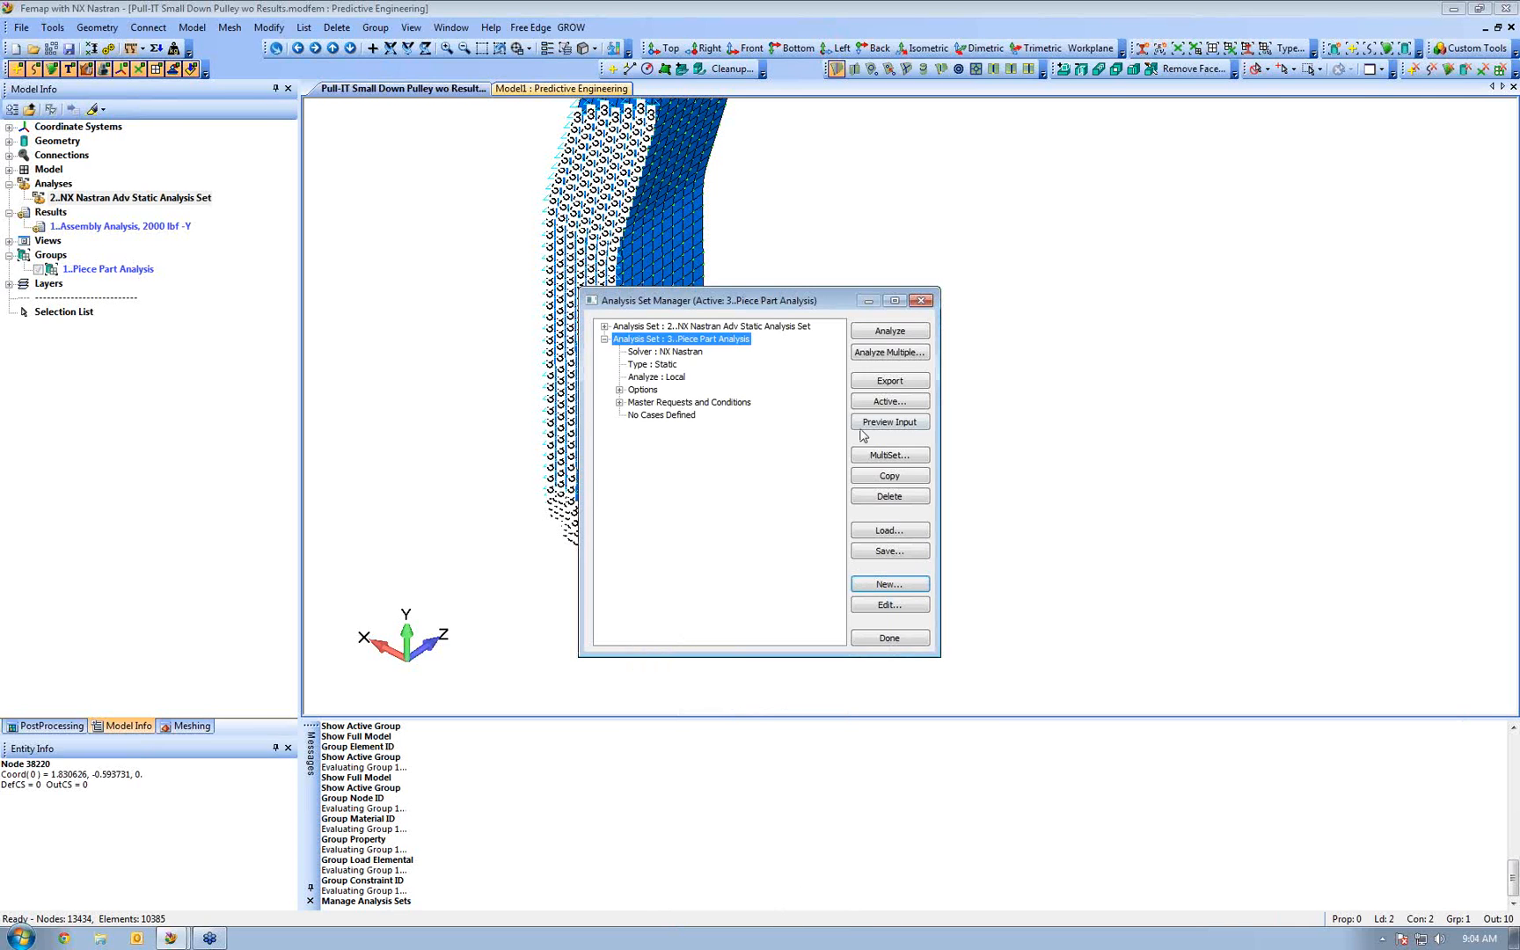
left_click(884, 331)
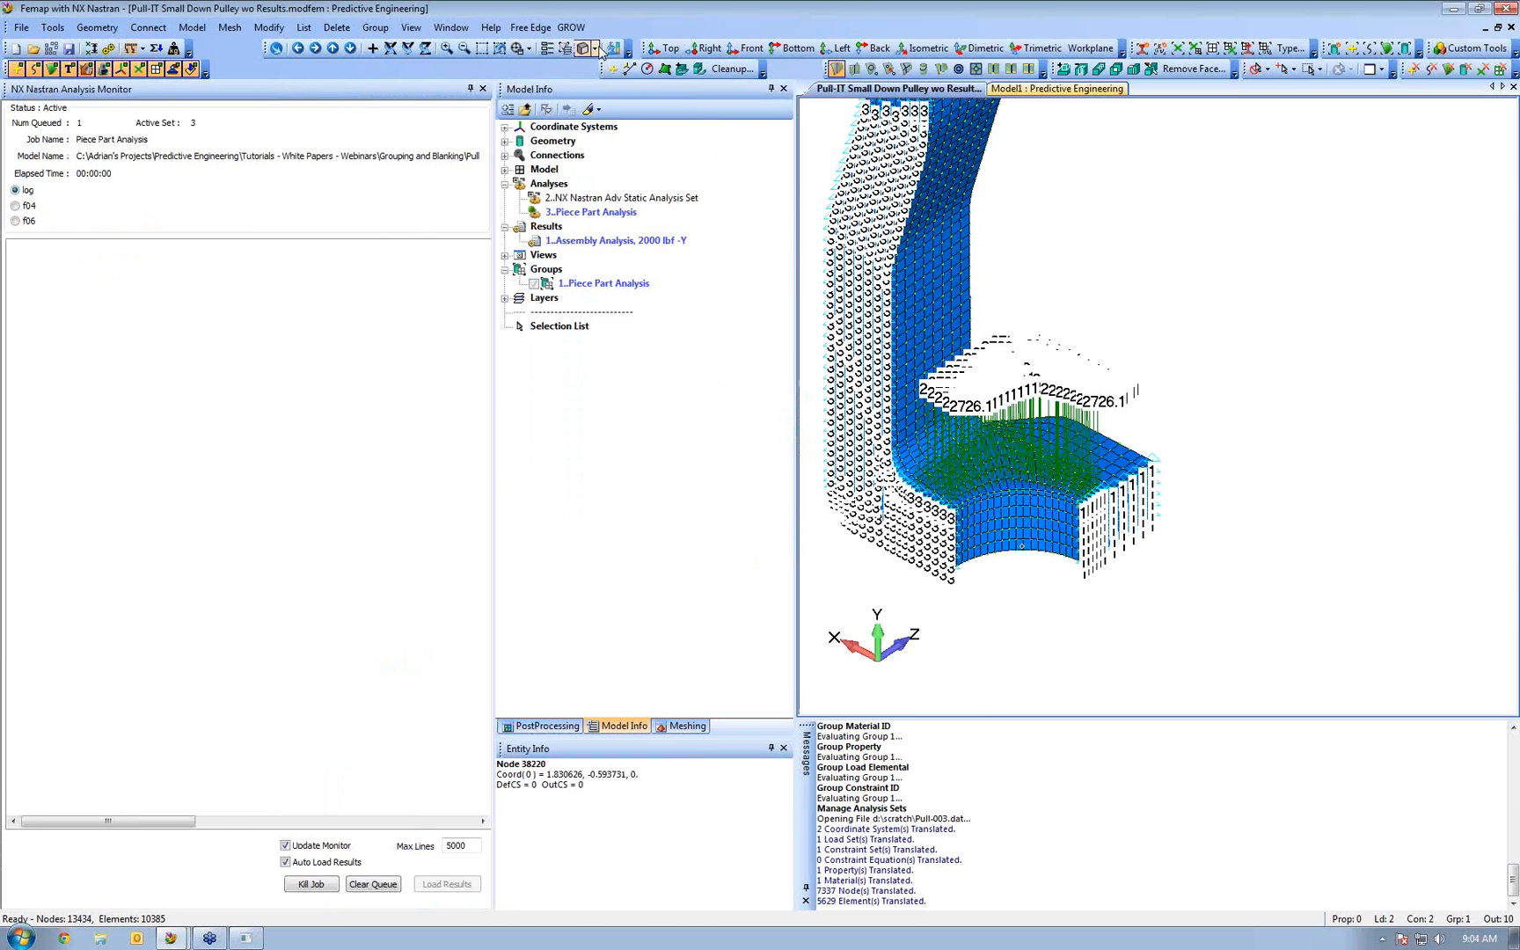
Turn off the display of all entity types except elements
left_click(564, 48)
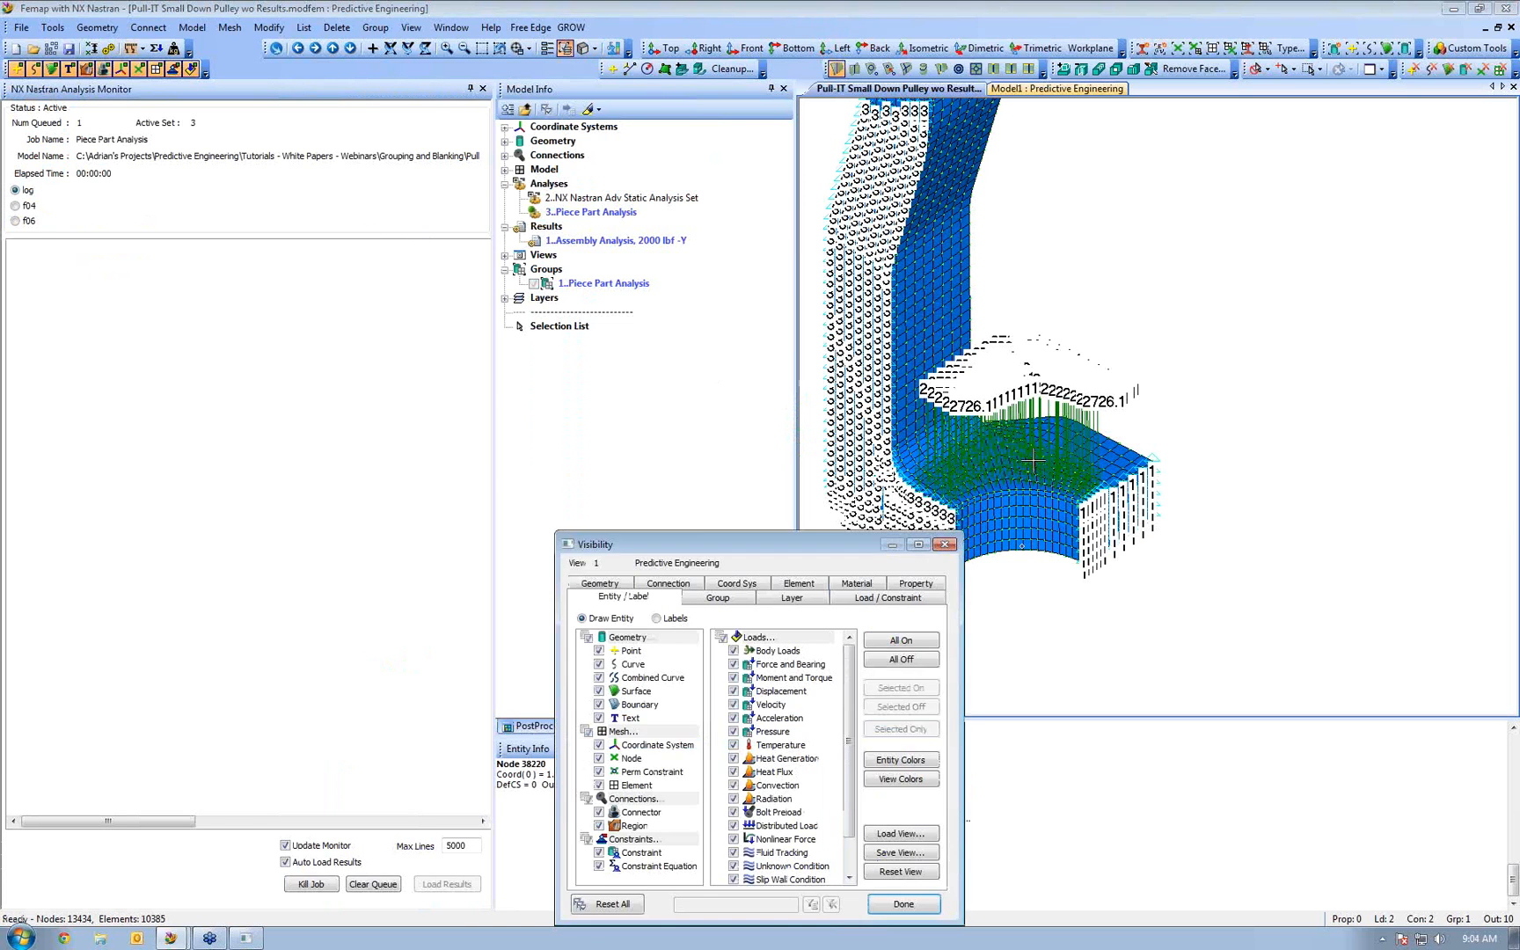
left_click(898, 660)
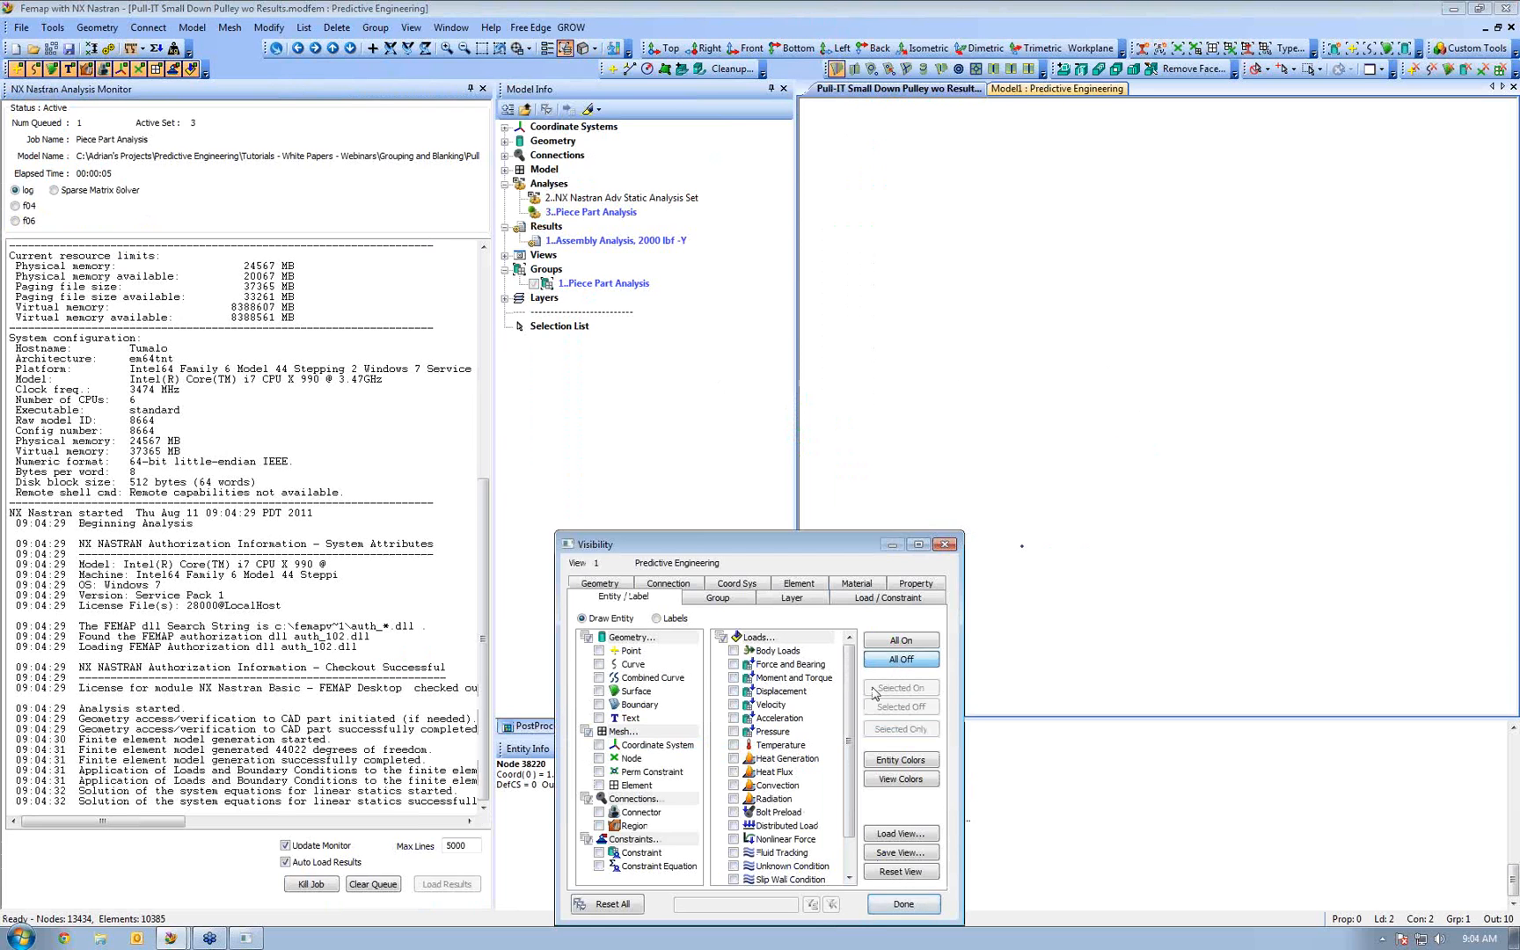
left_click(629, 785)
left_click(599, 784)
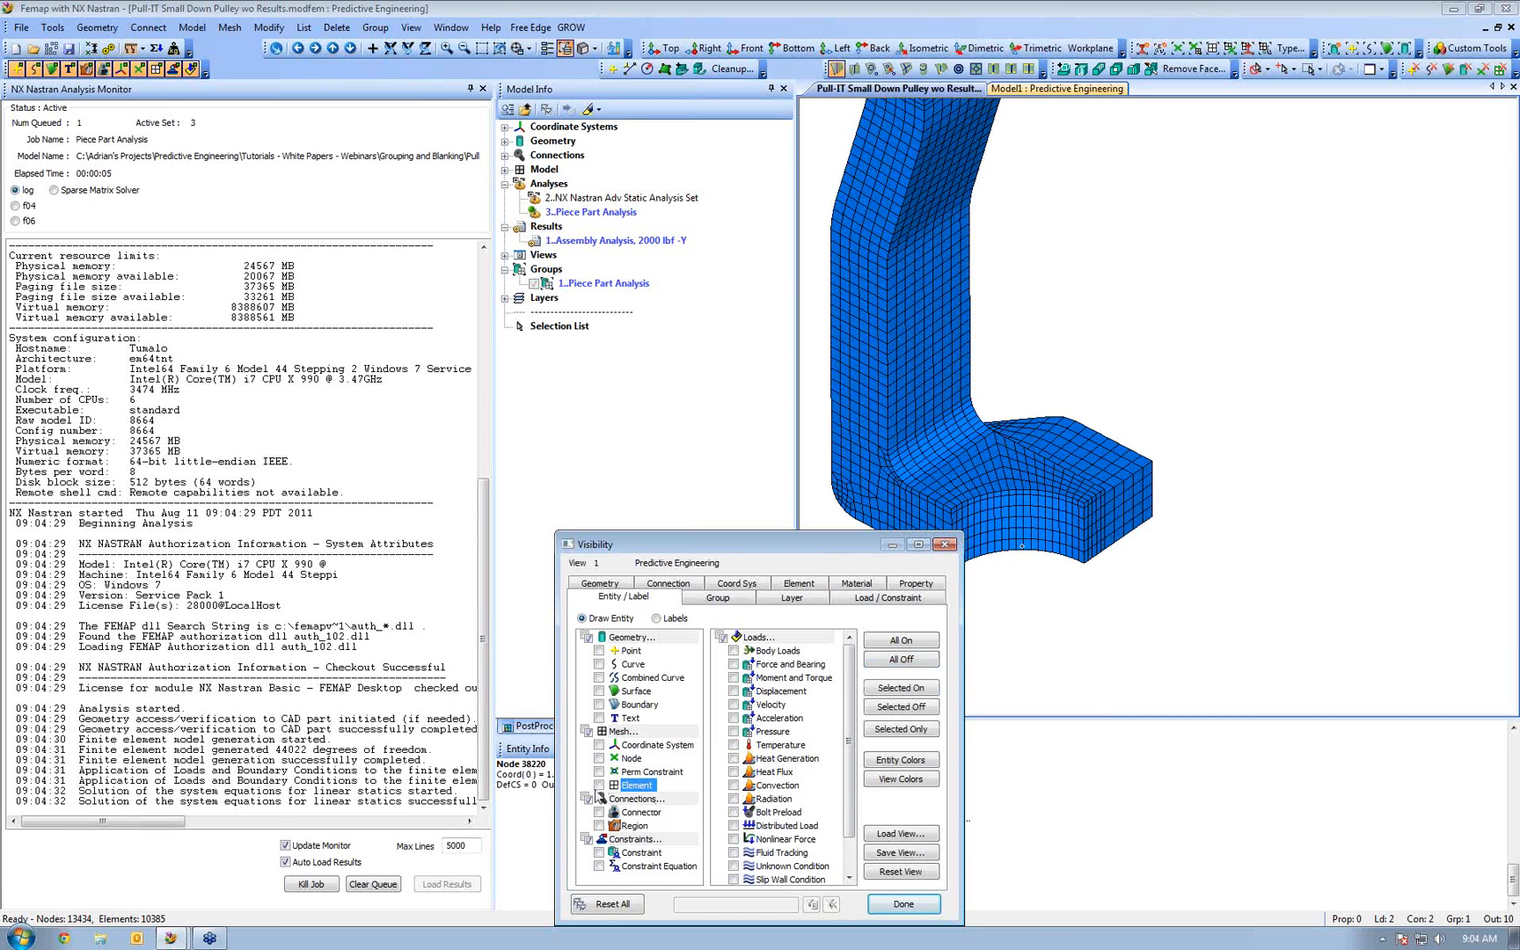
left_click(906, 906)
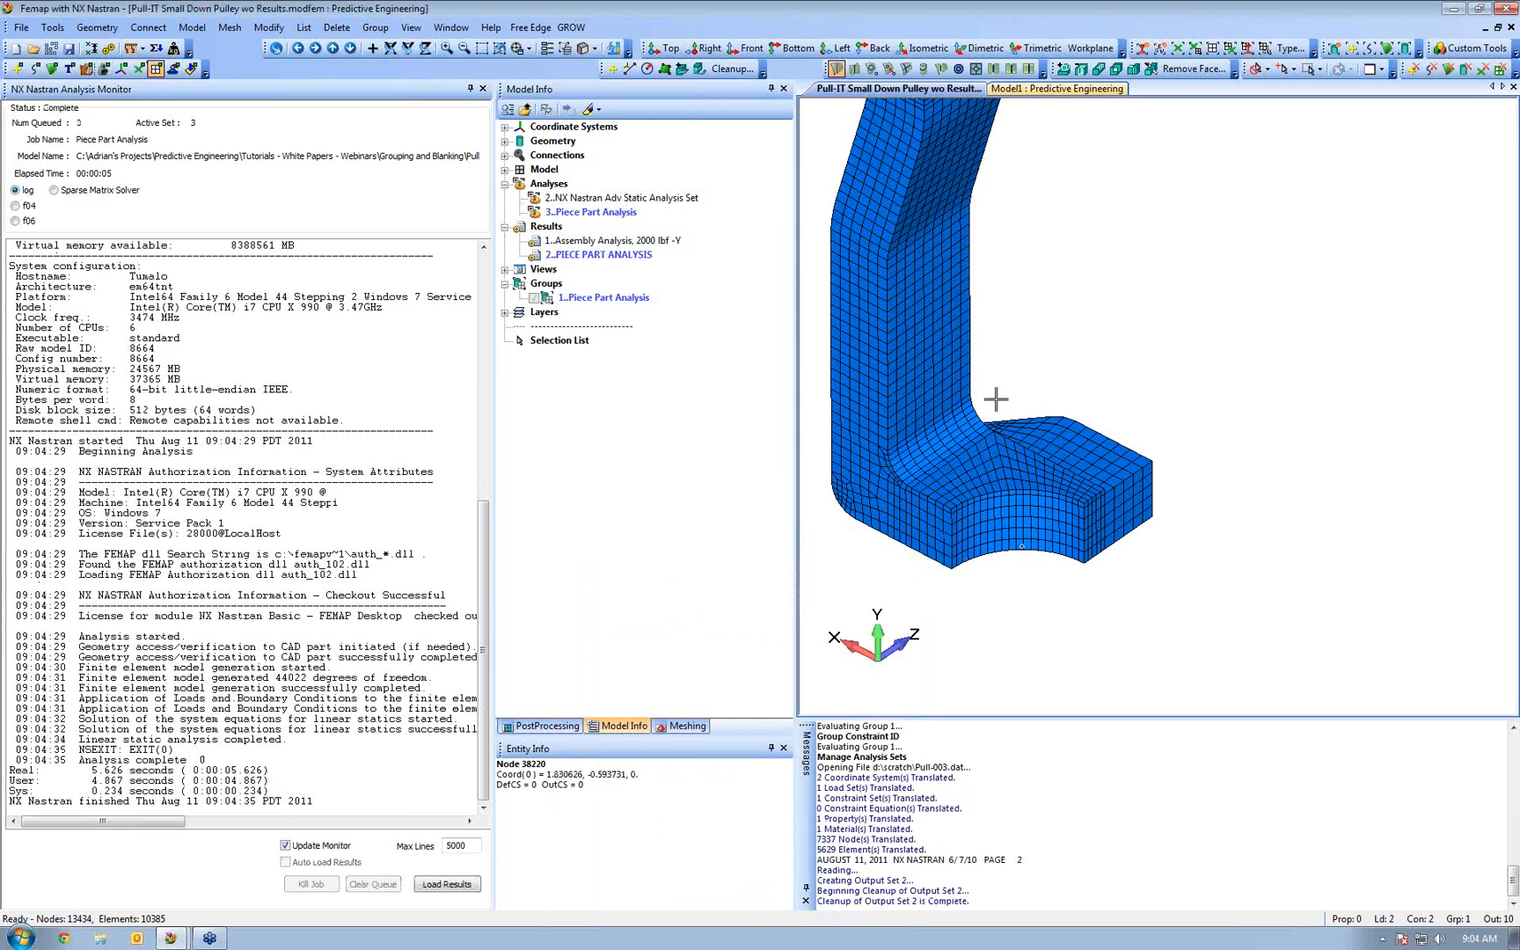
Contour the bracket with the PIECE PART ANALYSIS results, and collapse the analysis monitor to free up the view
right_click(623, 254)
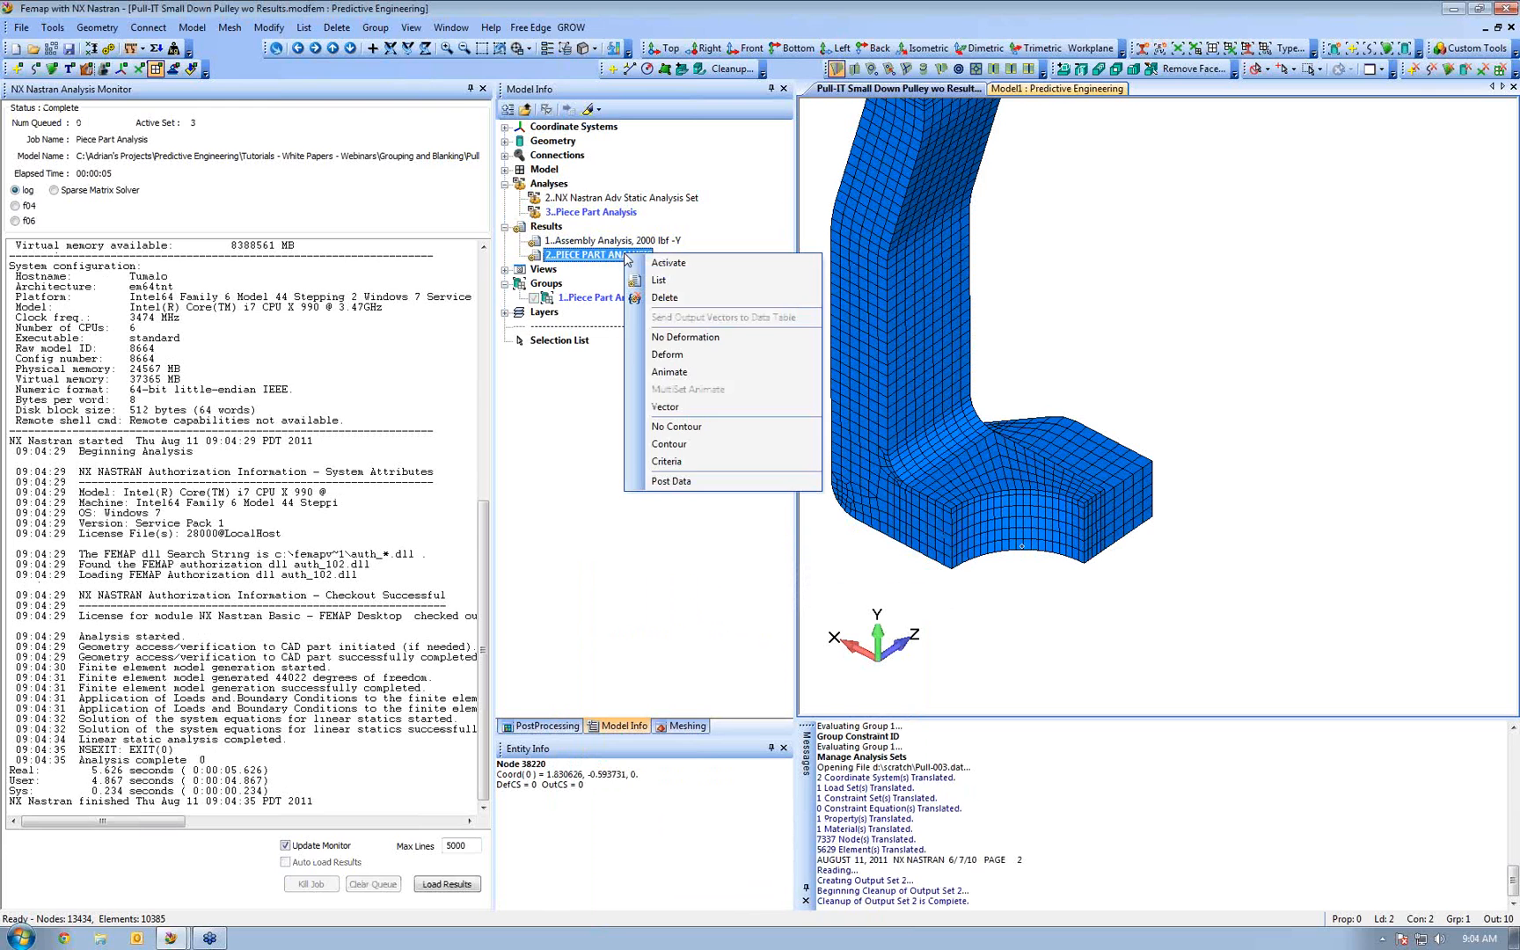
left_click(669, 445)
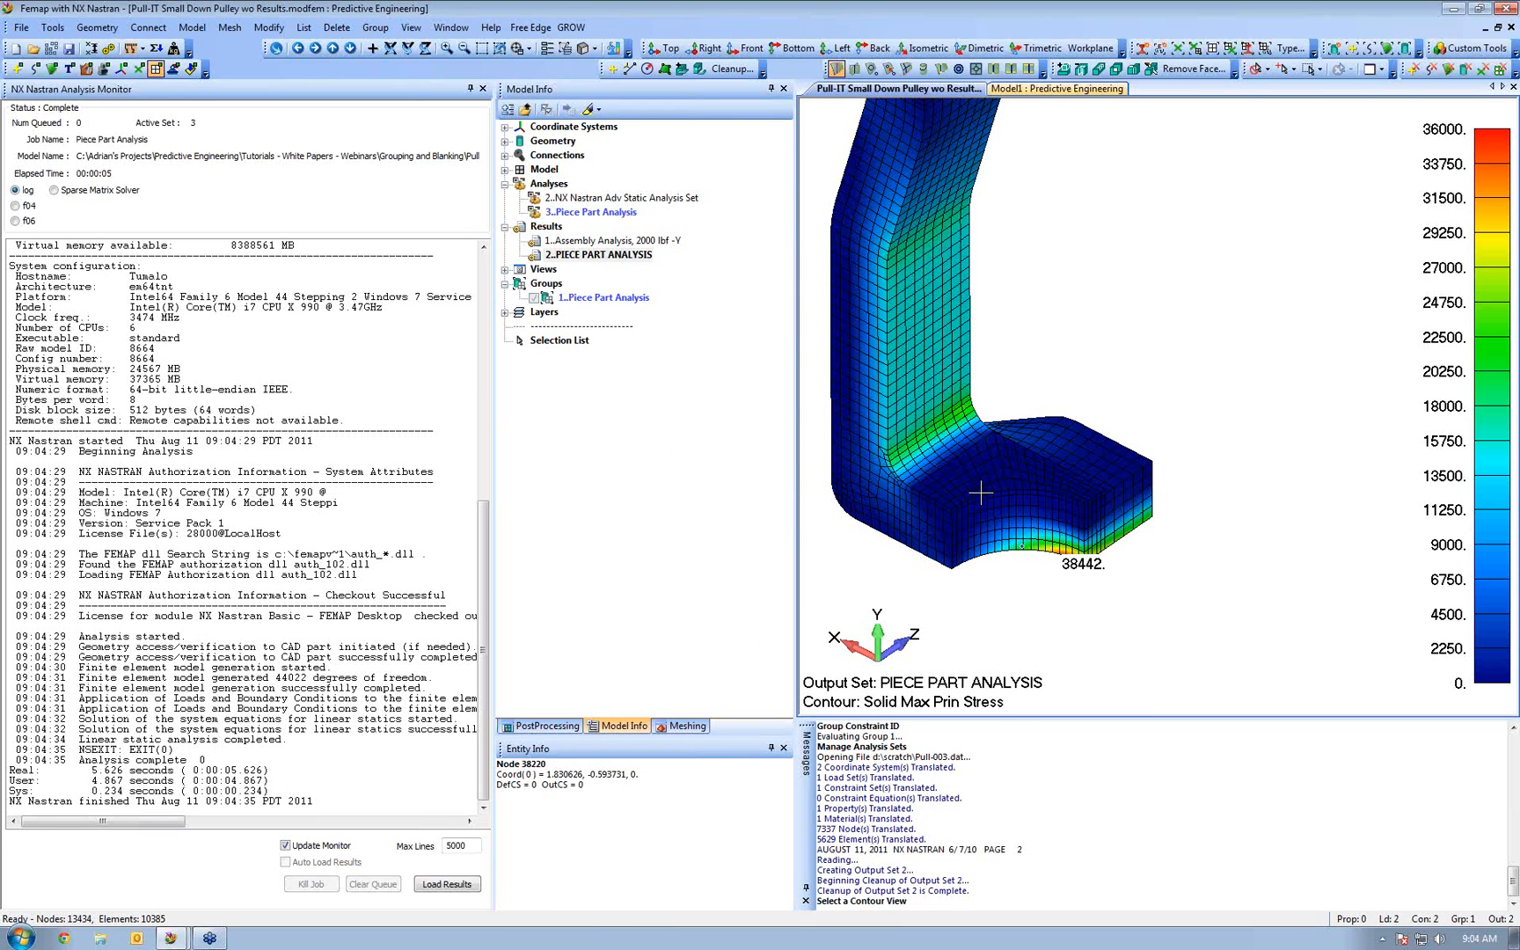
left_click(471, 89)
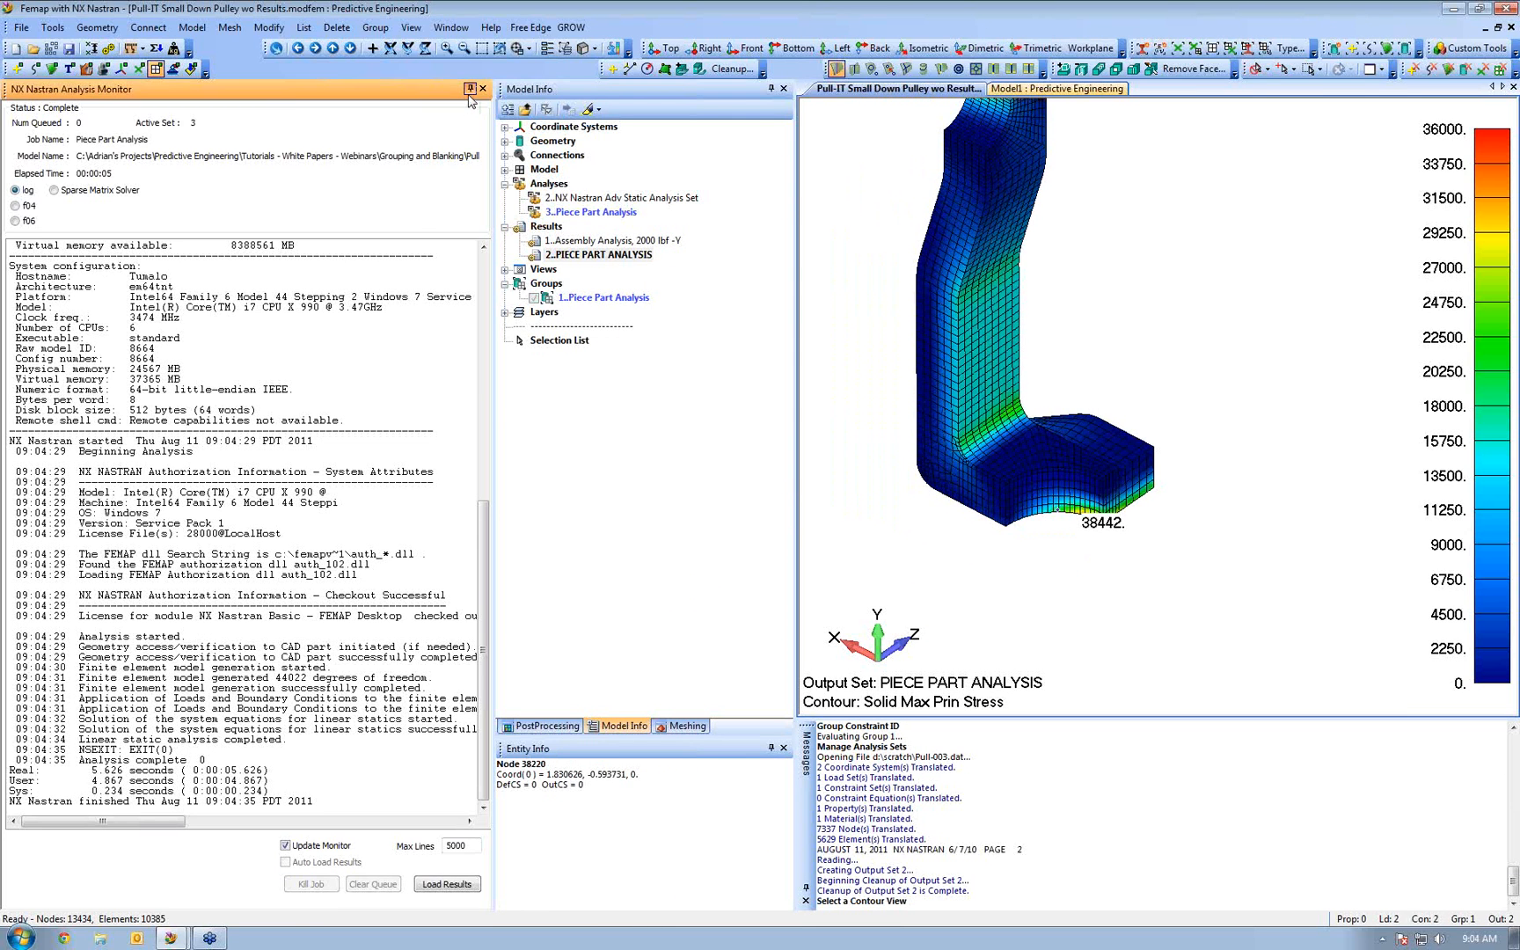
Inspect the maximum principal stress contour along the bracket and on the underside of its foot
middle_click_drag(813, 414, 858, 387, "ctrl")
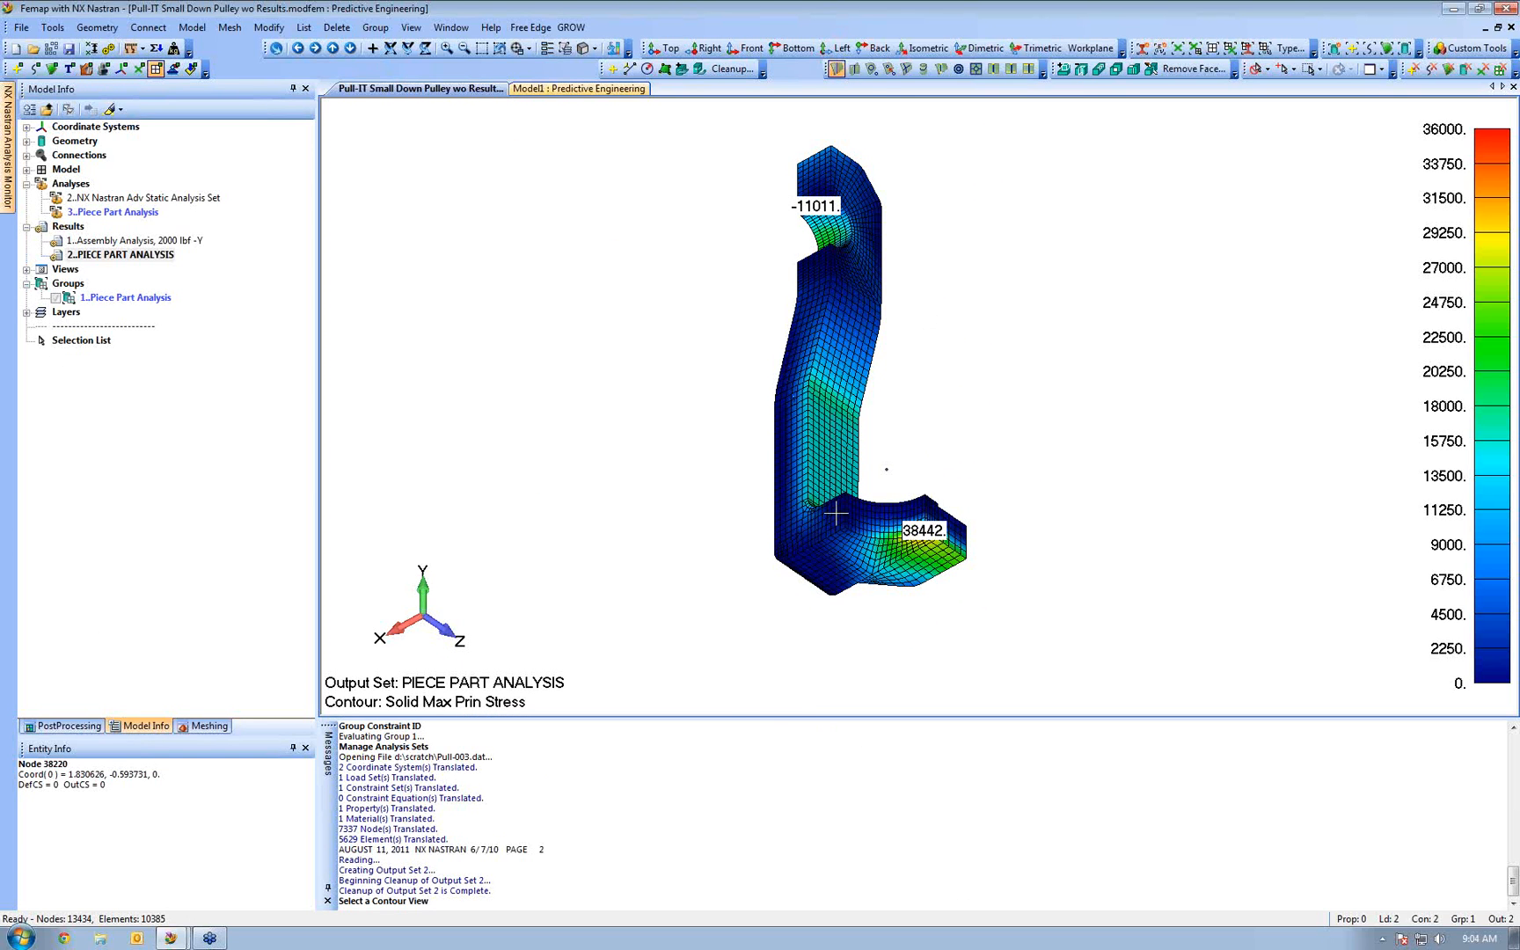
scroll(836, 516, "up", 5)
middle_click_drag(842, 568, 804, 435, "ctrl")
middle_click_drag(827, 356, 856, 452)
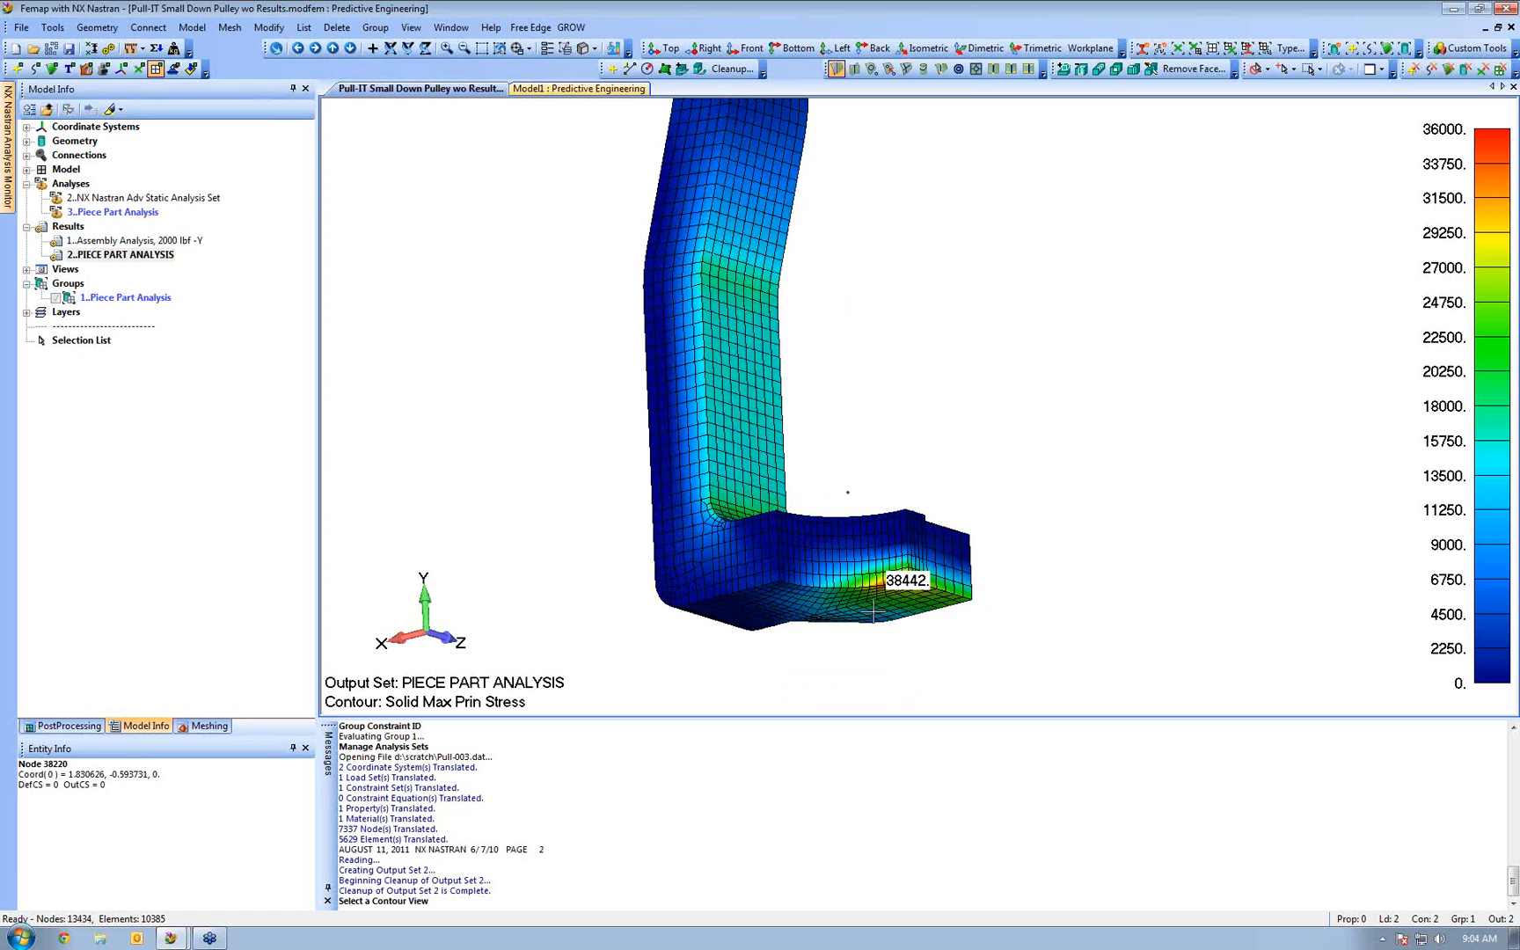
middle_click_drag(873, 611, 853, 500)
scroll(844, 581, "up", 4)
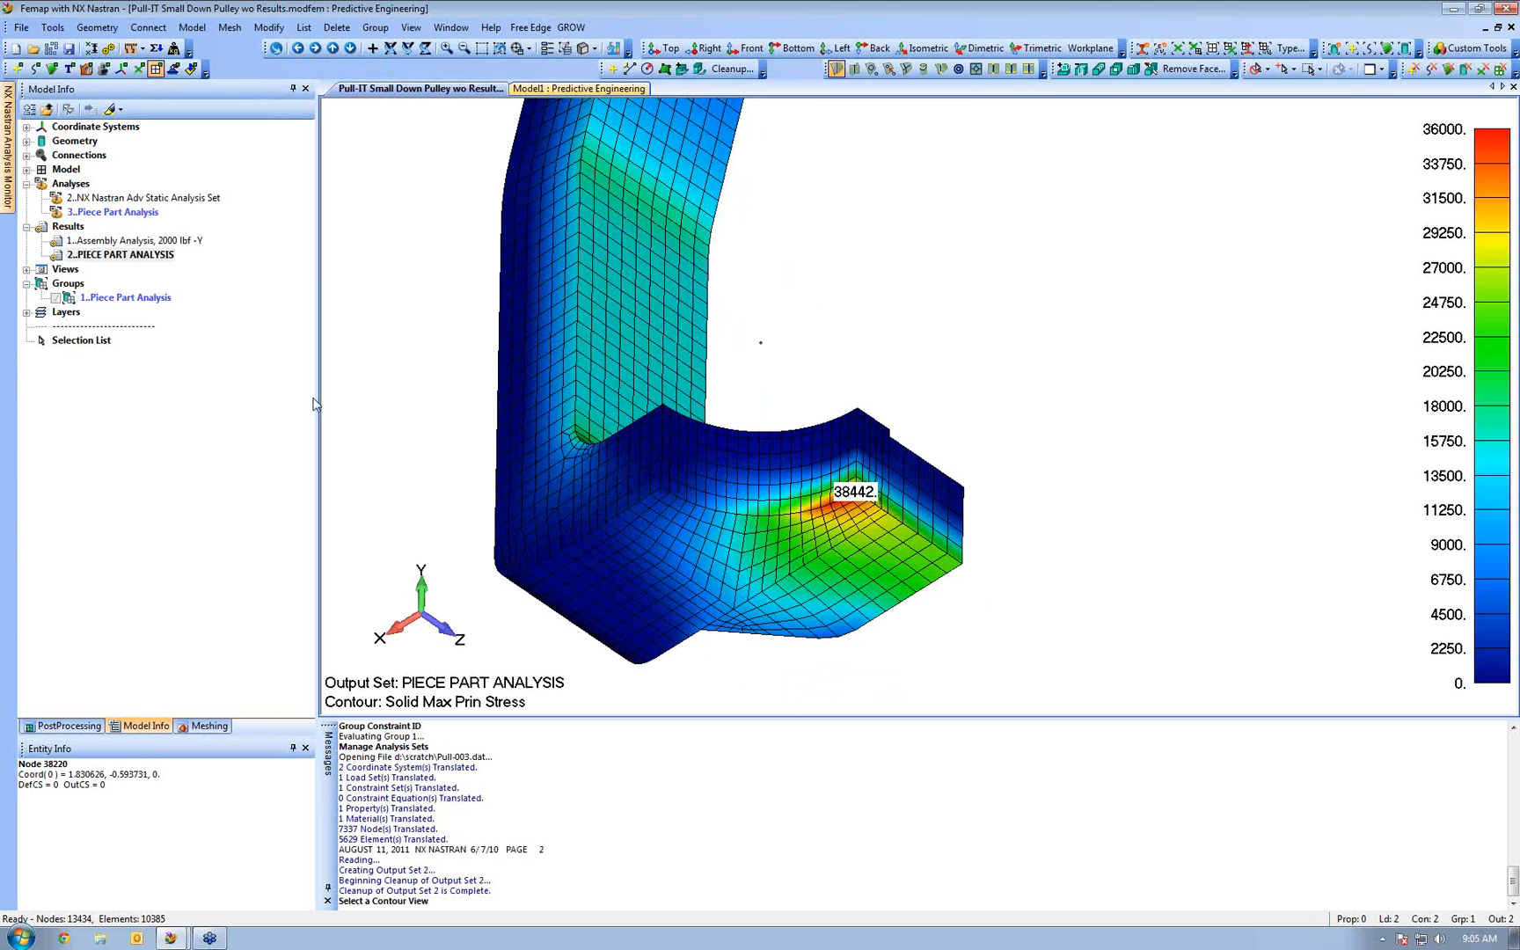
Activate the Assembly Analysis, 2000 lbf -Y output set and examine its stresses over the whole bracket for comparison
double_click(145, 243)
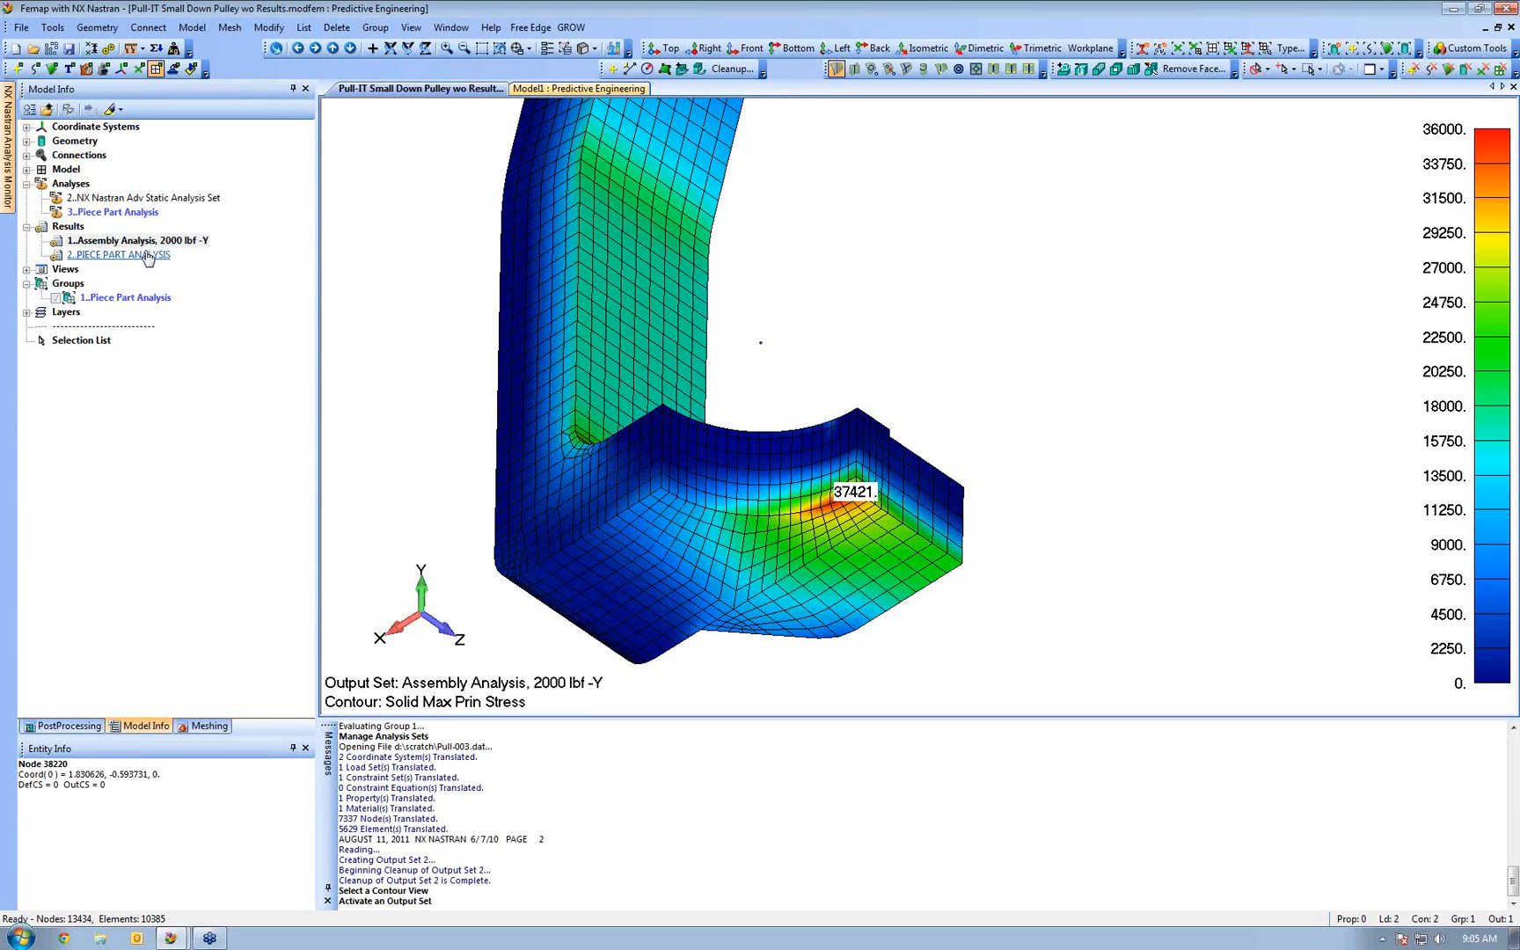
scroll(581, 315, "down", 2)
middle_click_drag(882, 268, 875, 396, "ctrl")
scroll(875, 396, "down", 1)
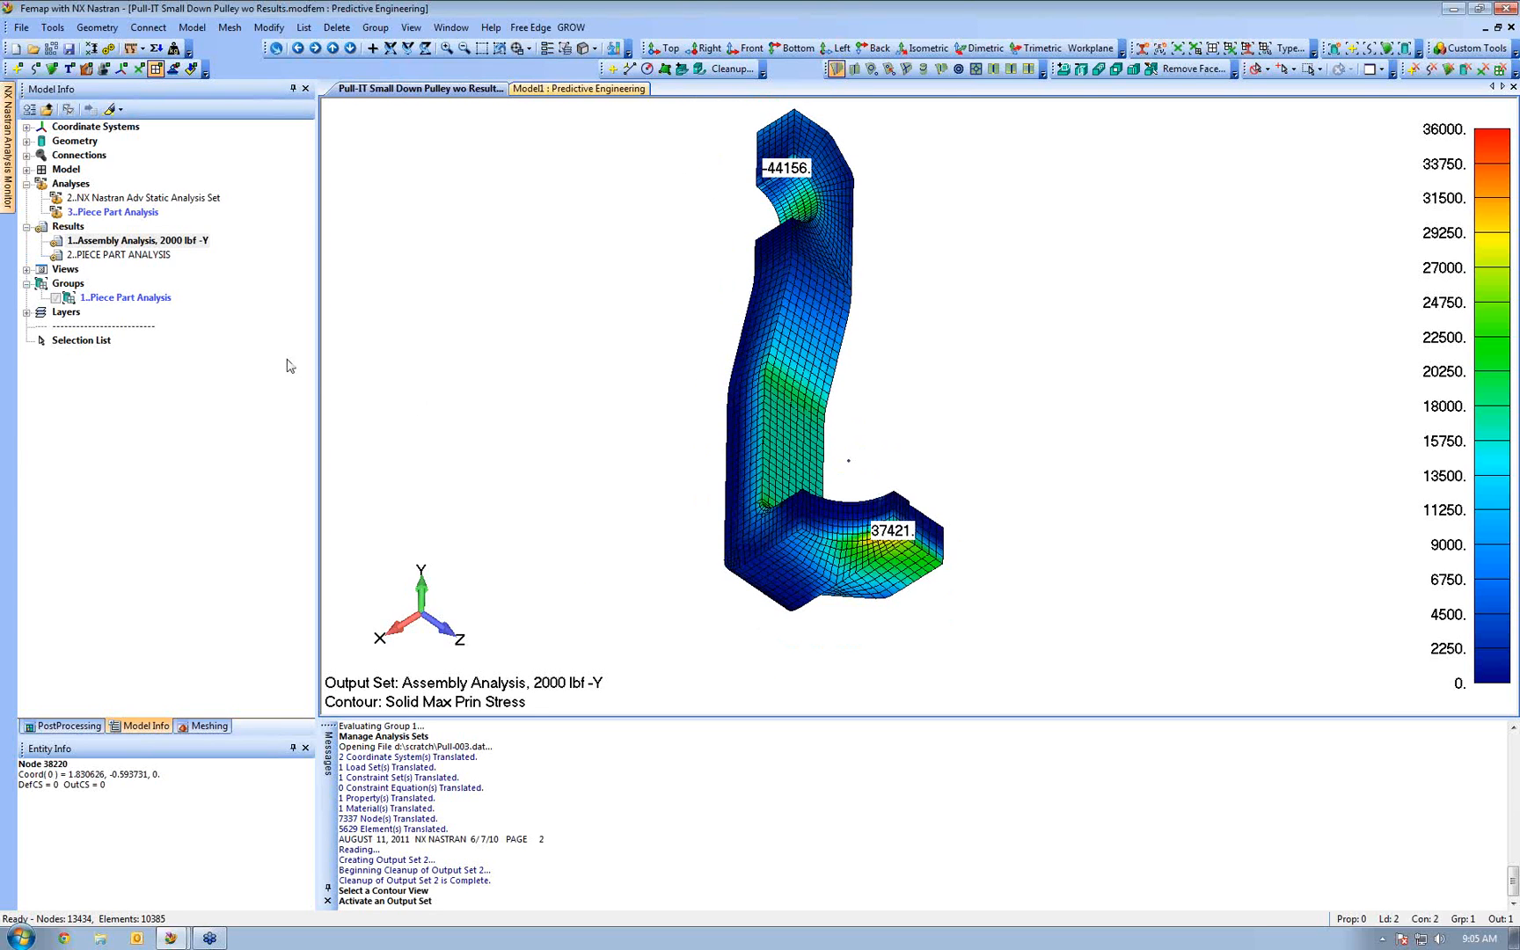
Reactivate the PIECE PART ANALYSIS output set and compare its stress contour over the whole bracket
left_click(132, 256)
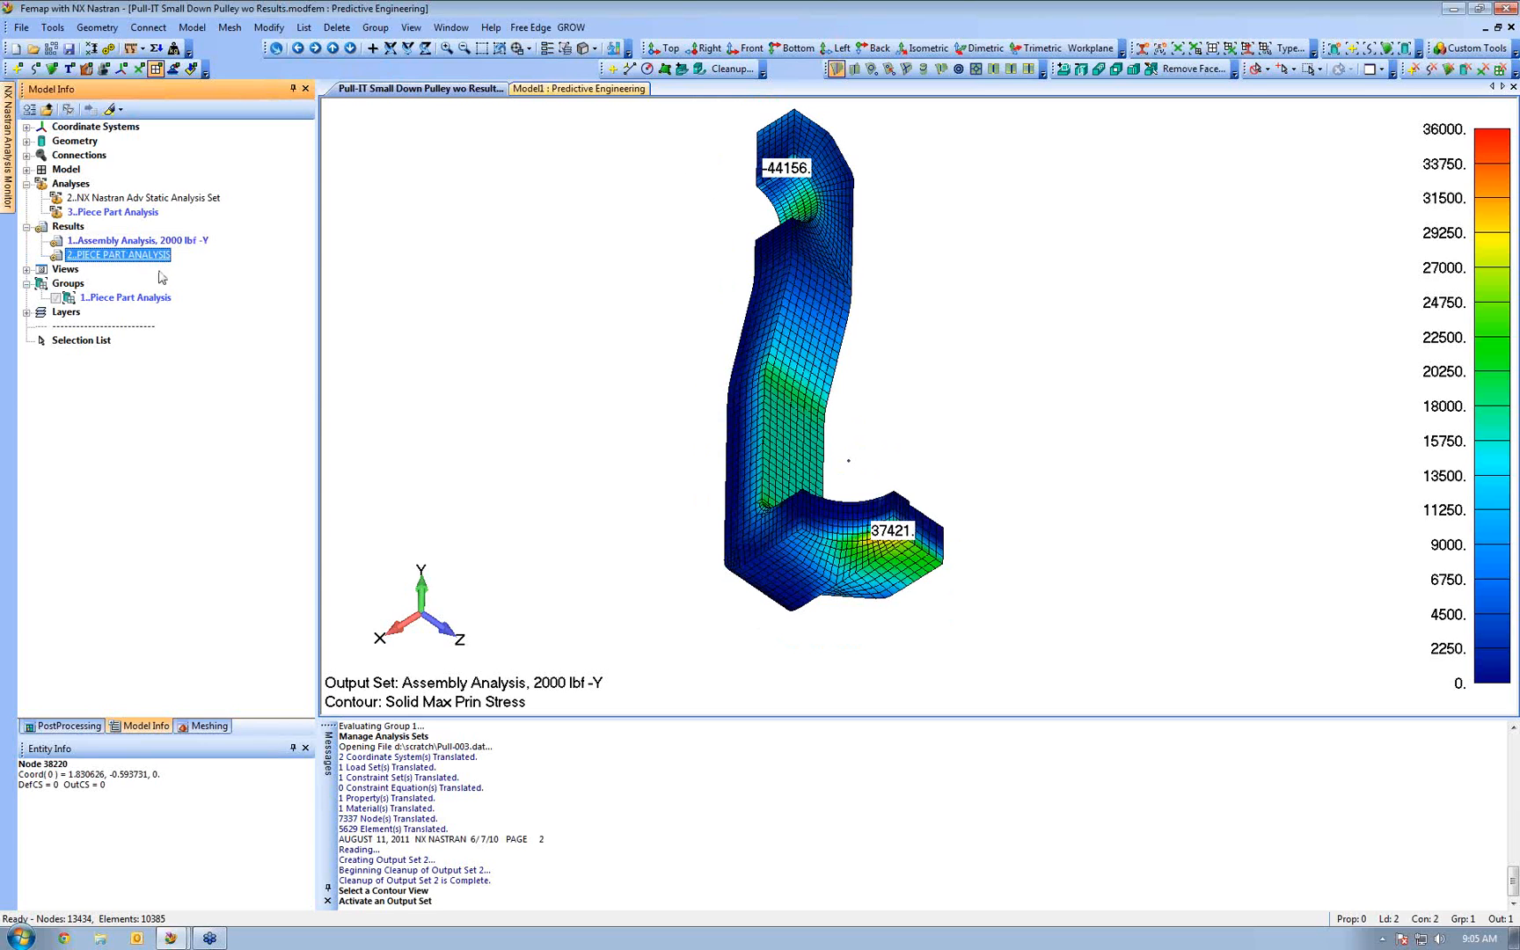
double_click(147, 258)
scroll(780, 433, "up", 2)
scroll(783, 434, "down", 1)
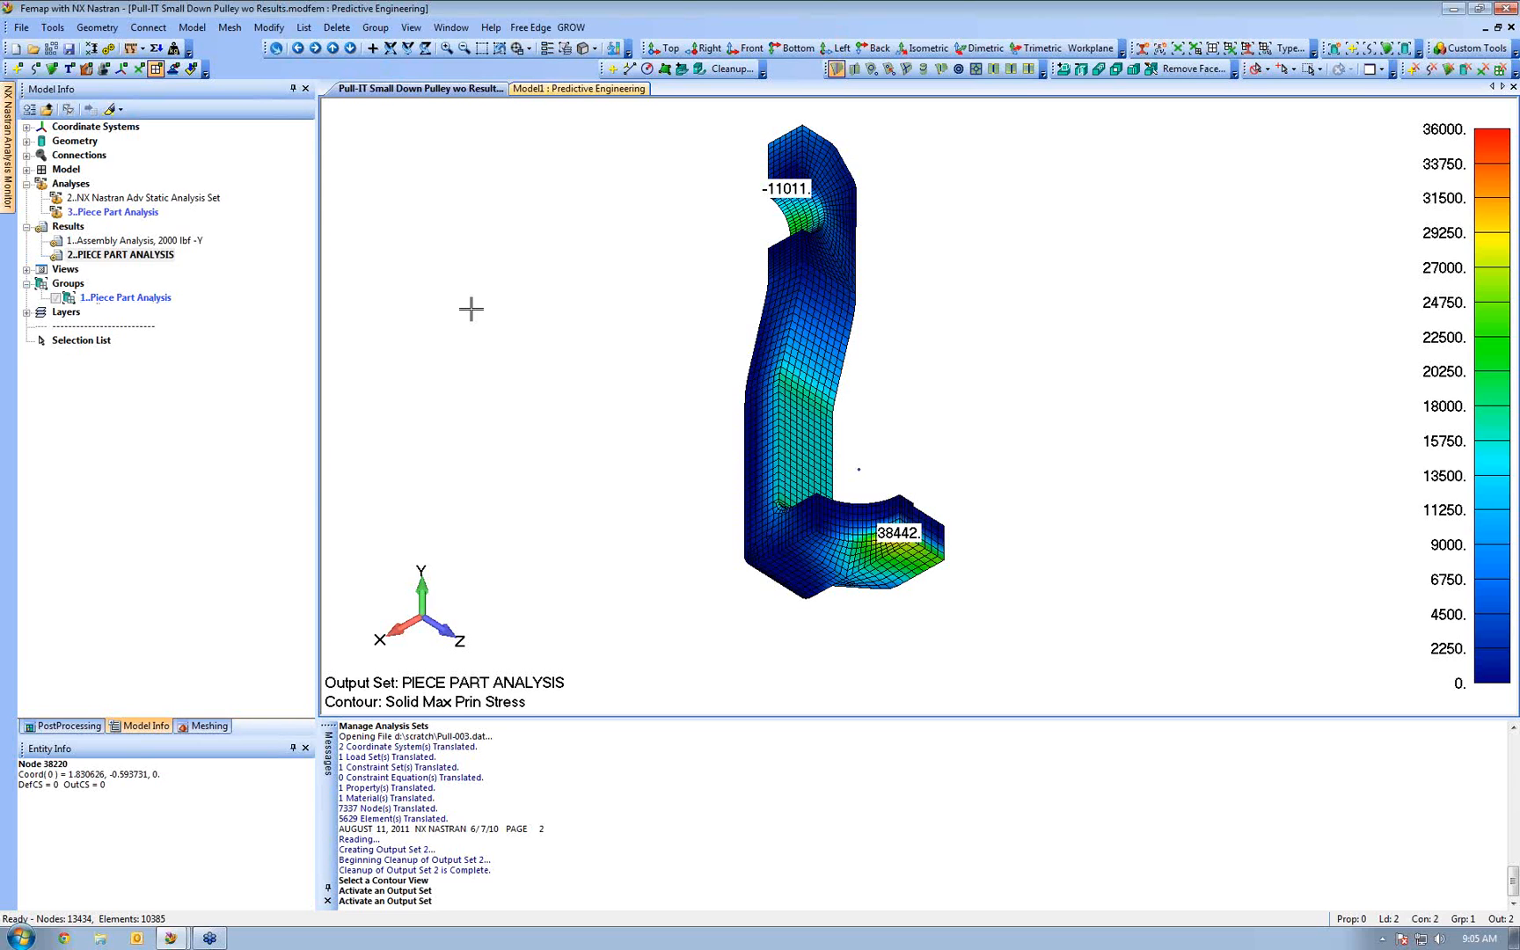
Review the entity visibility settings without changing them
key("ctrl+q")
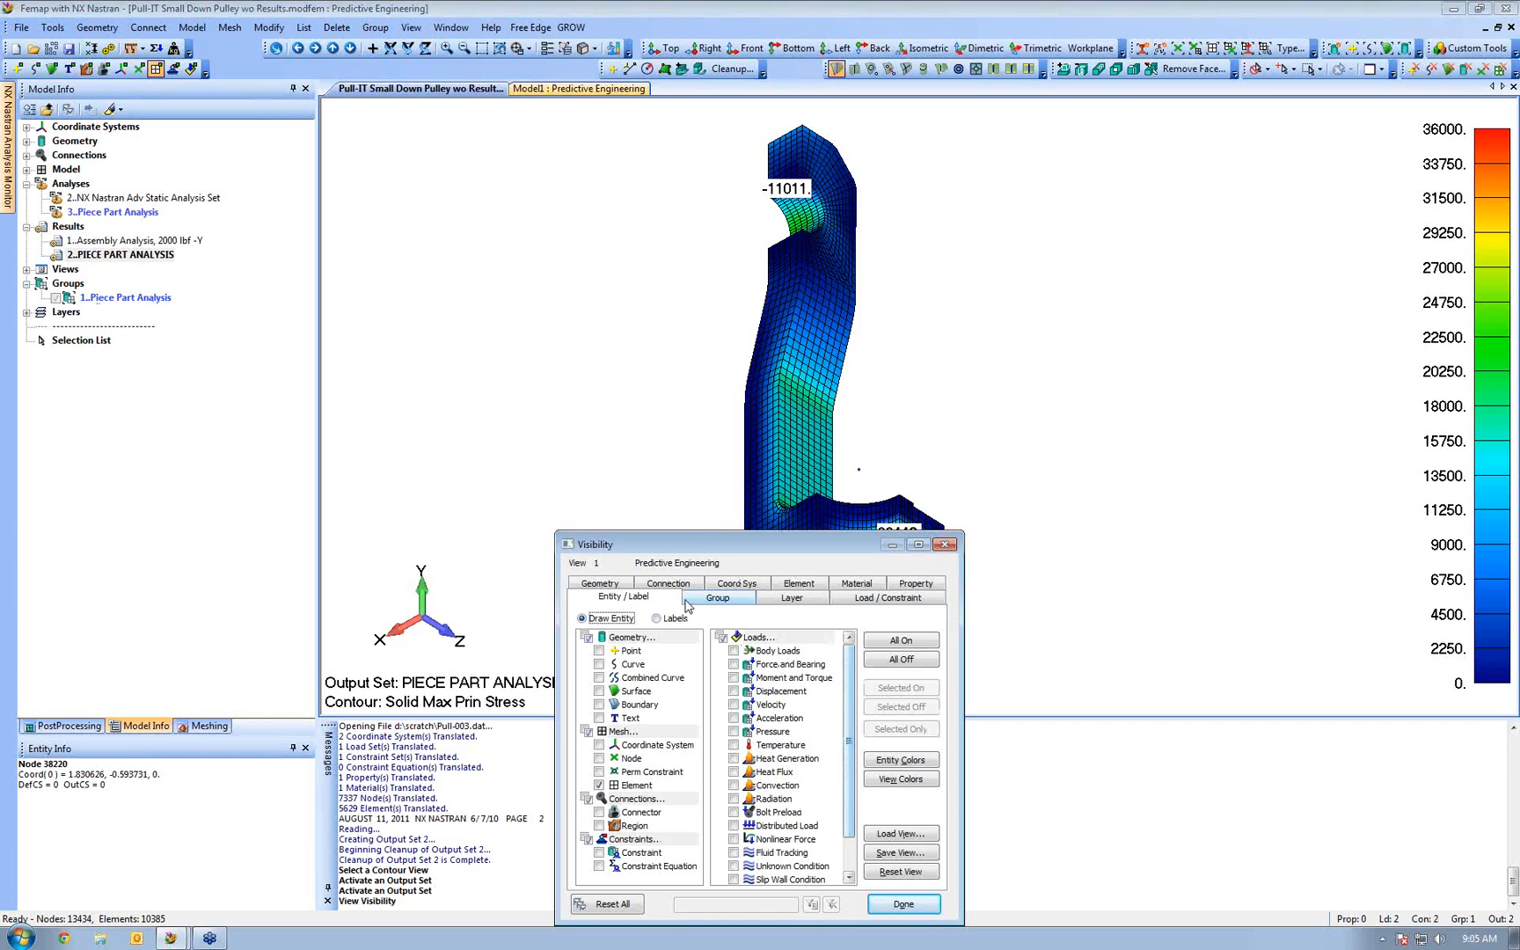
left_click_drag(714, 552, 480, 303)
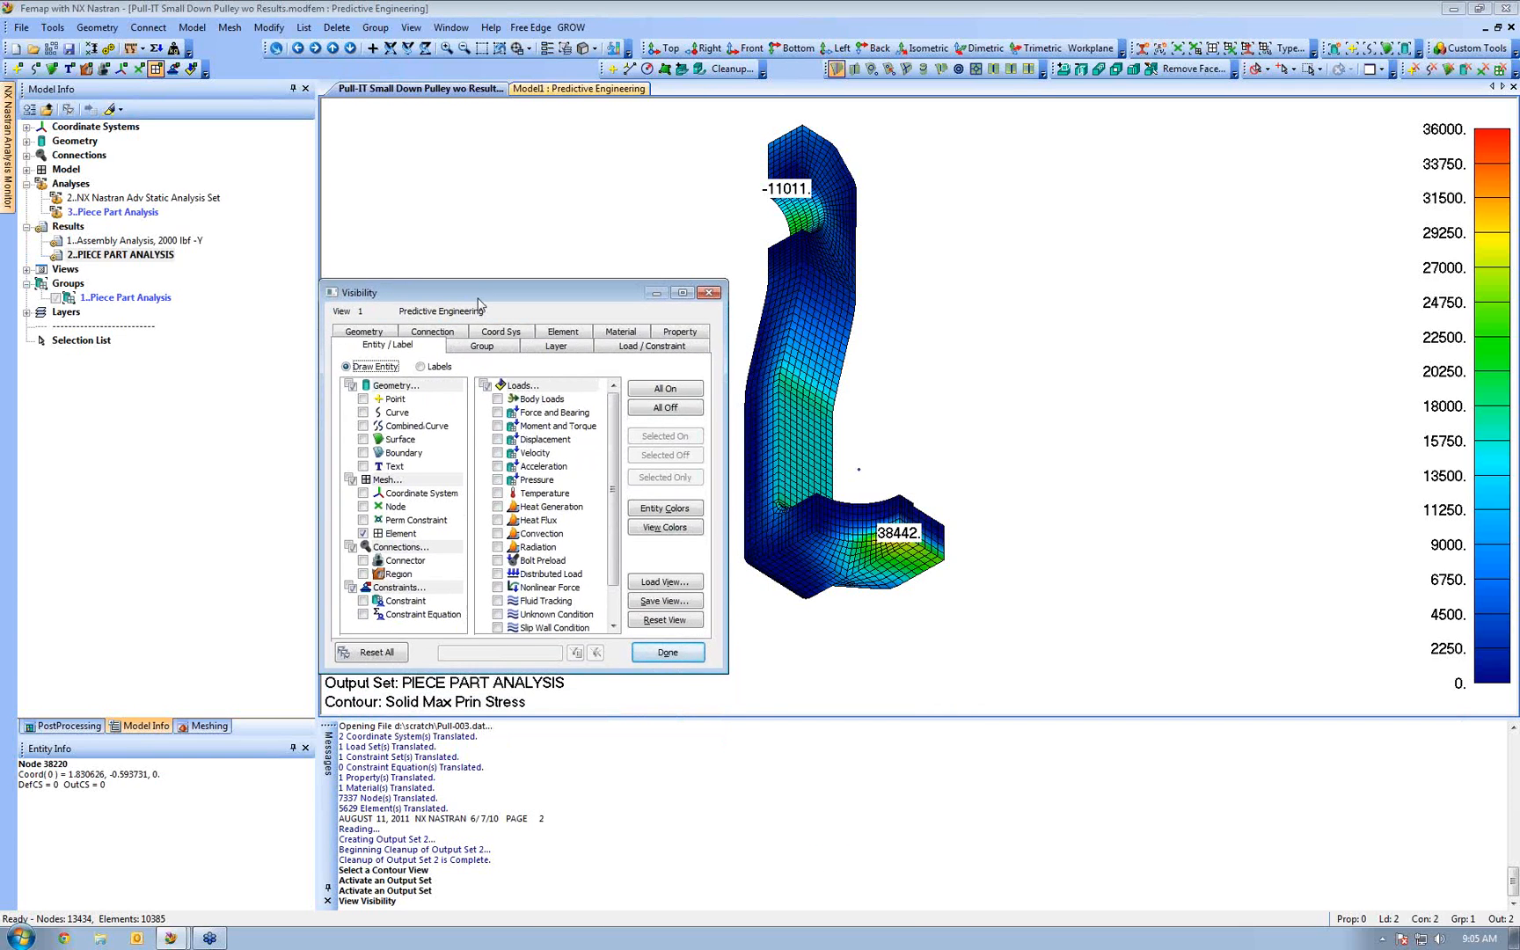
left_click(656, 658)
Switch the drawing of elements off through the view options, apply it, and switch it back on
left_click(595, 49)
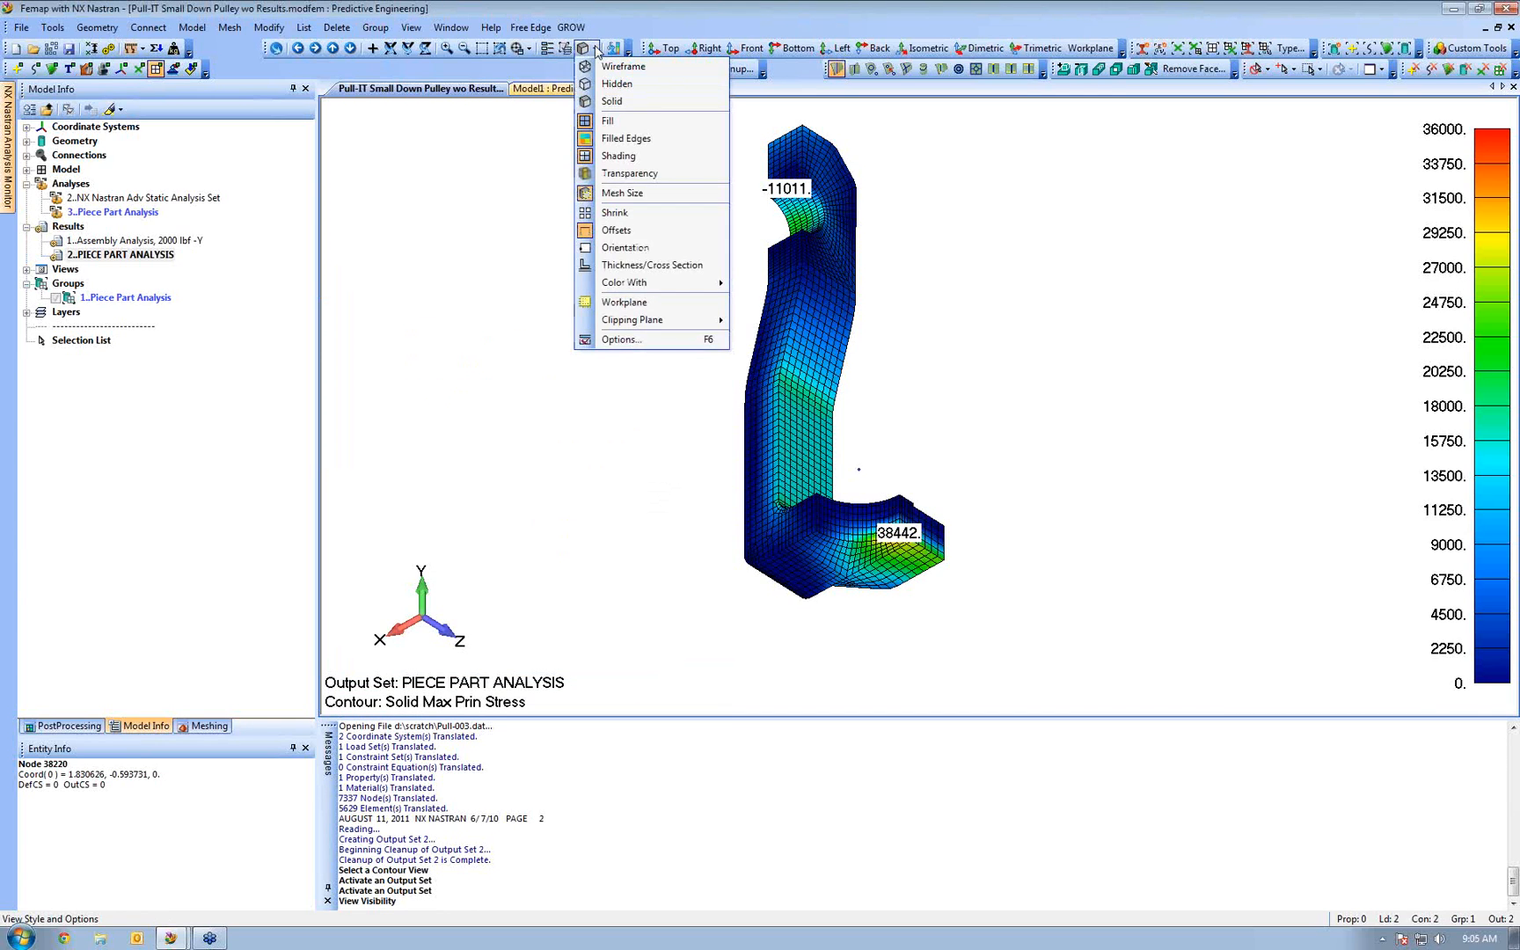
left_click(621, 338)
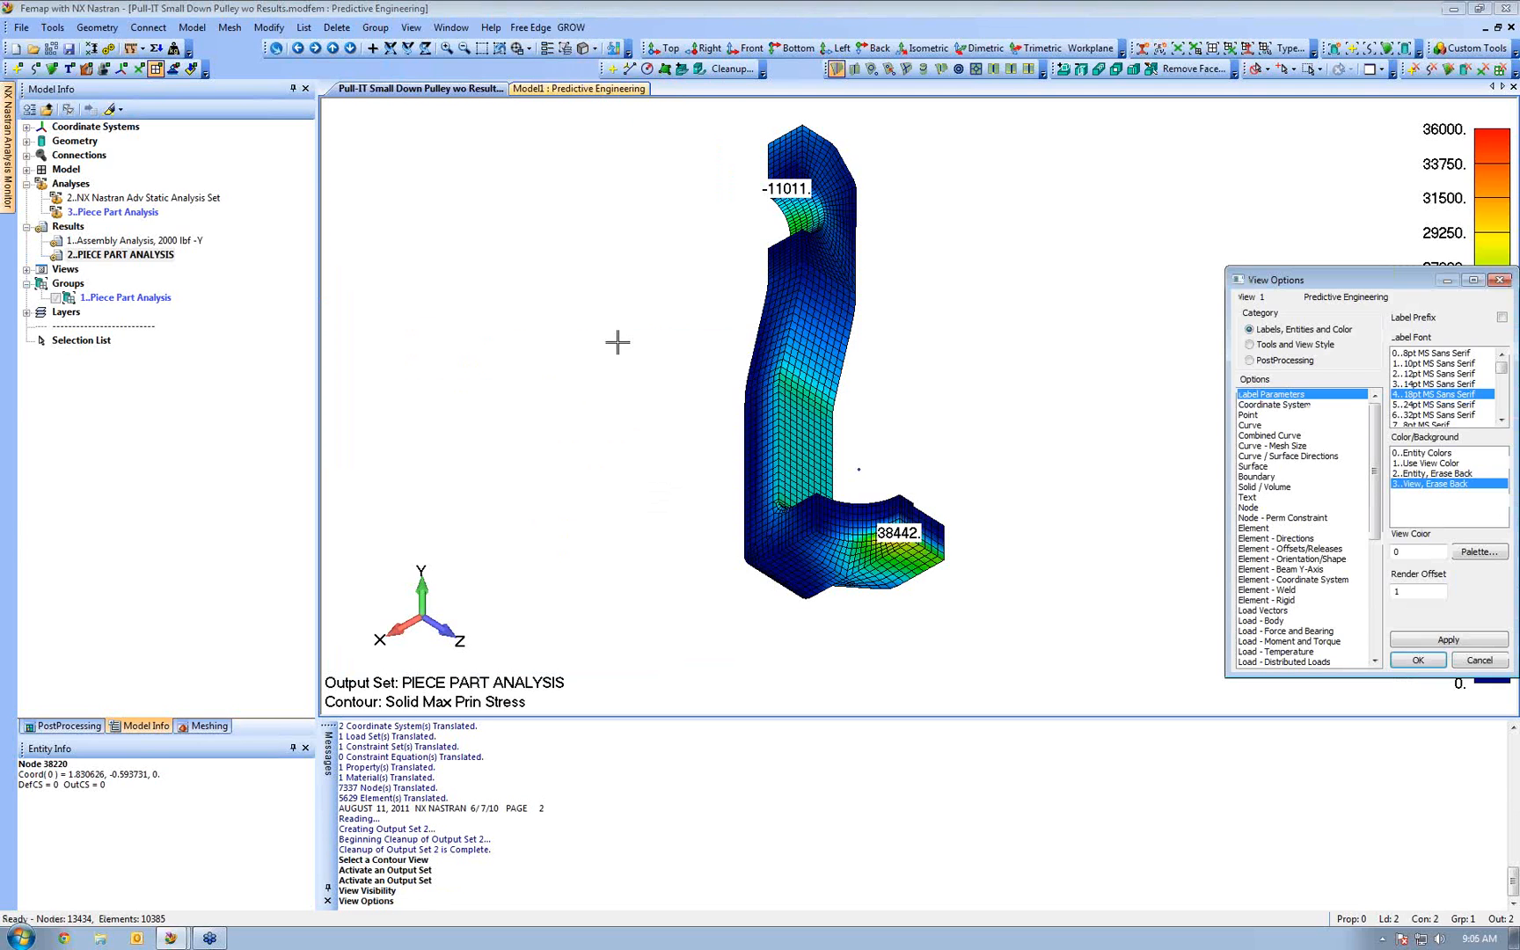
left_click_drag(1371, 282, 1124, 212)
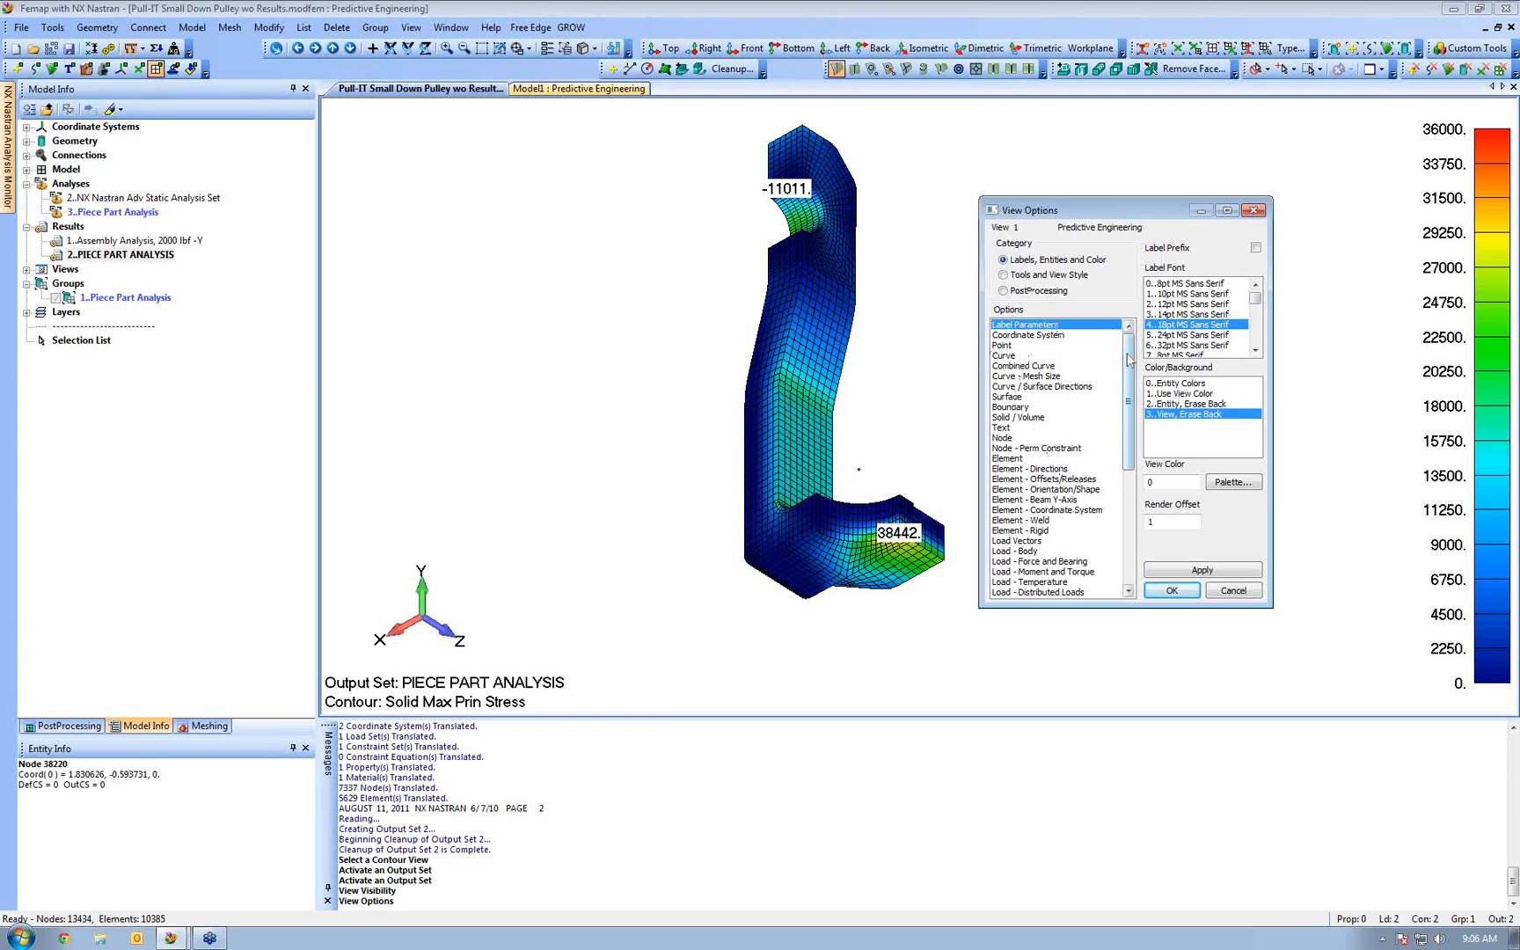
scroll(1129, 359, "down", 2)
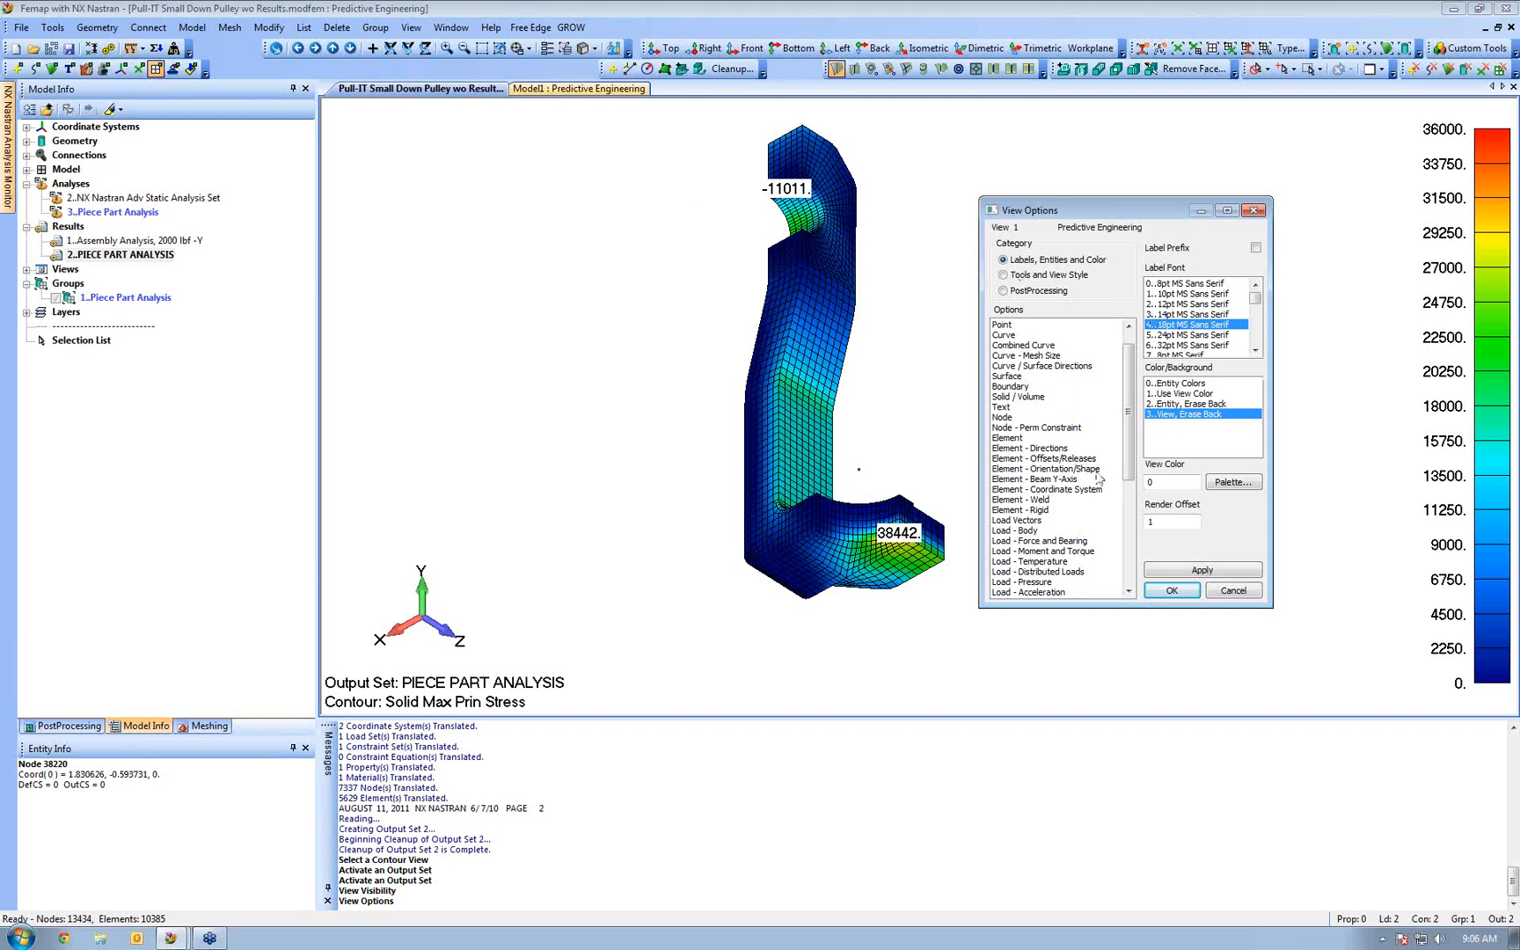
left_click_drag(1134, 402, 1133, 435)
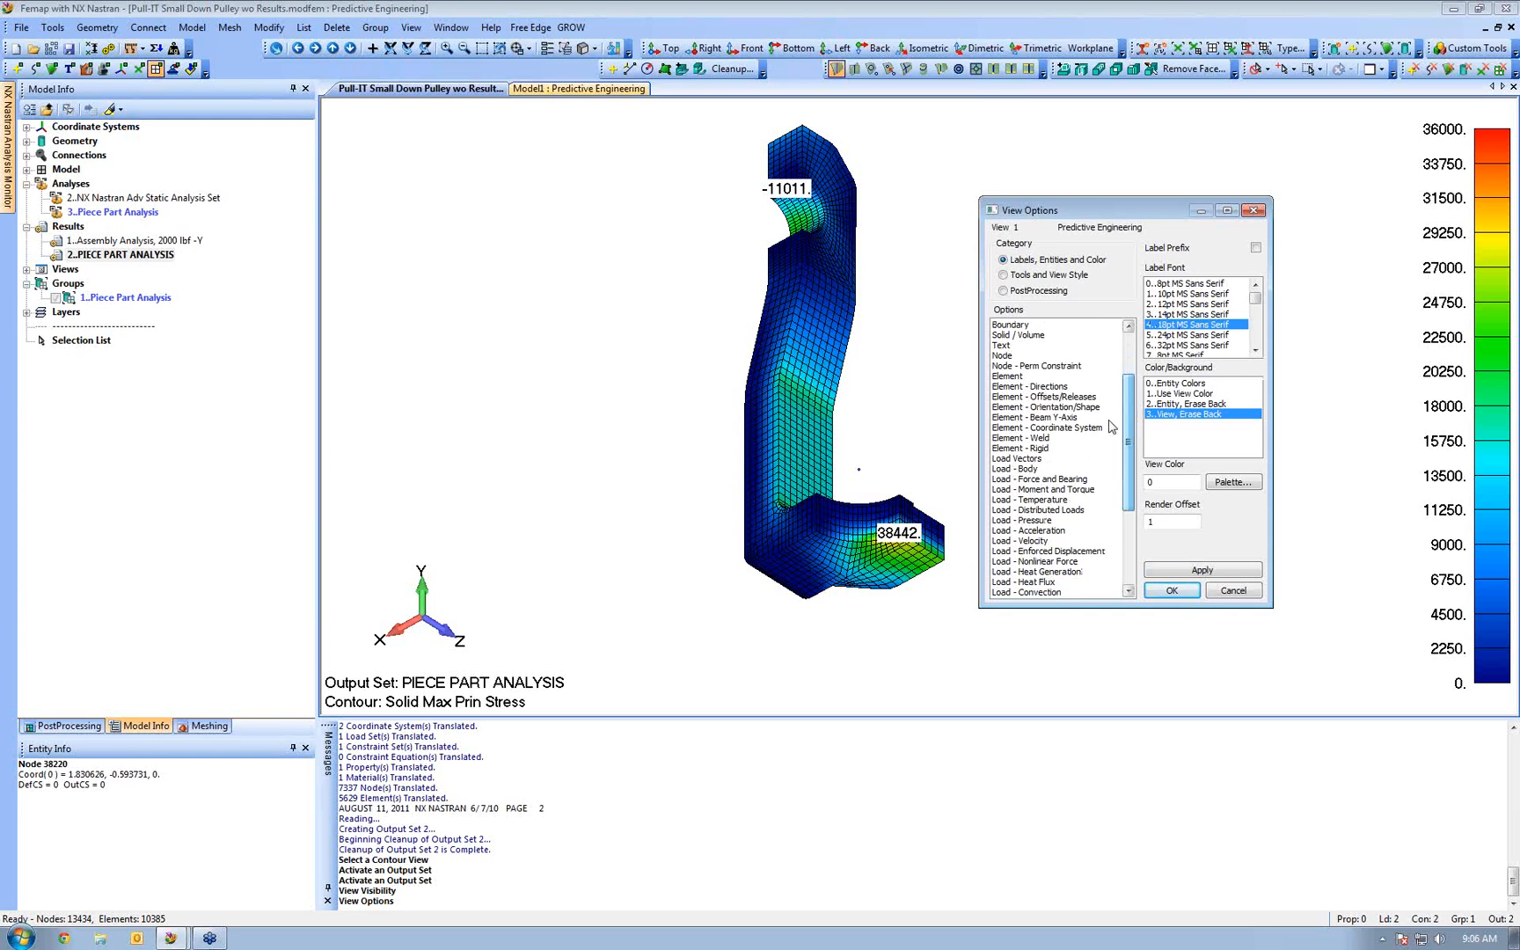
left_click(1029, 378)
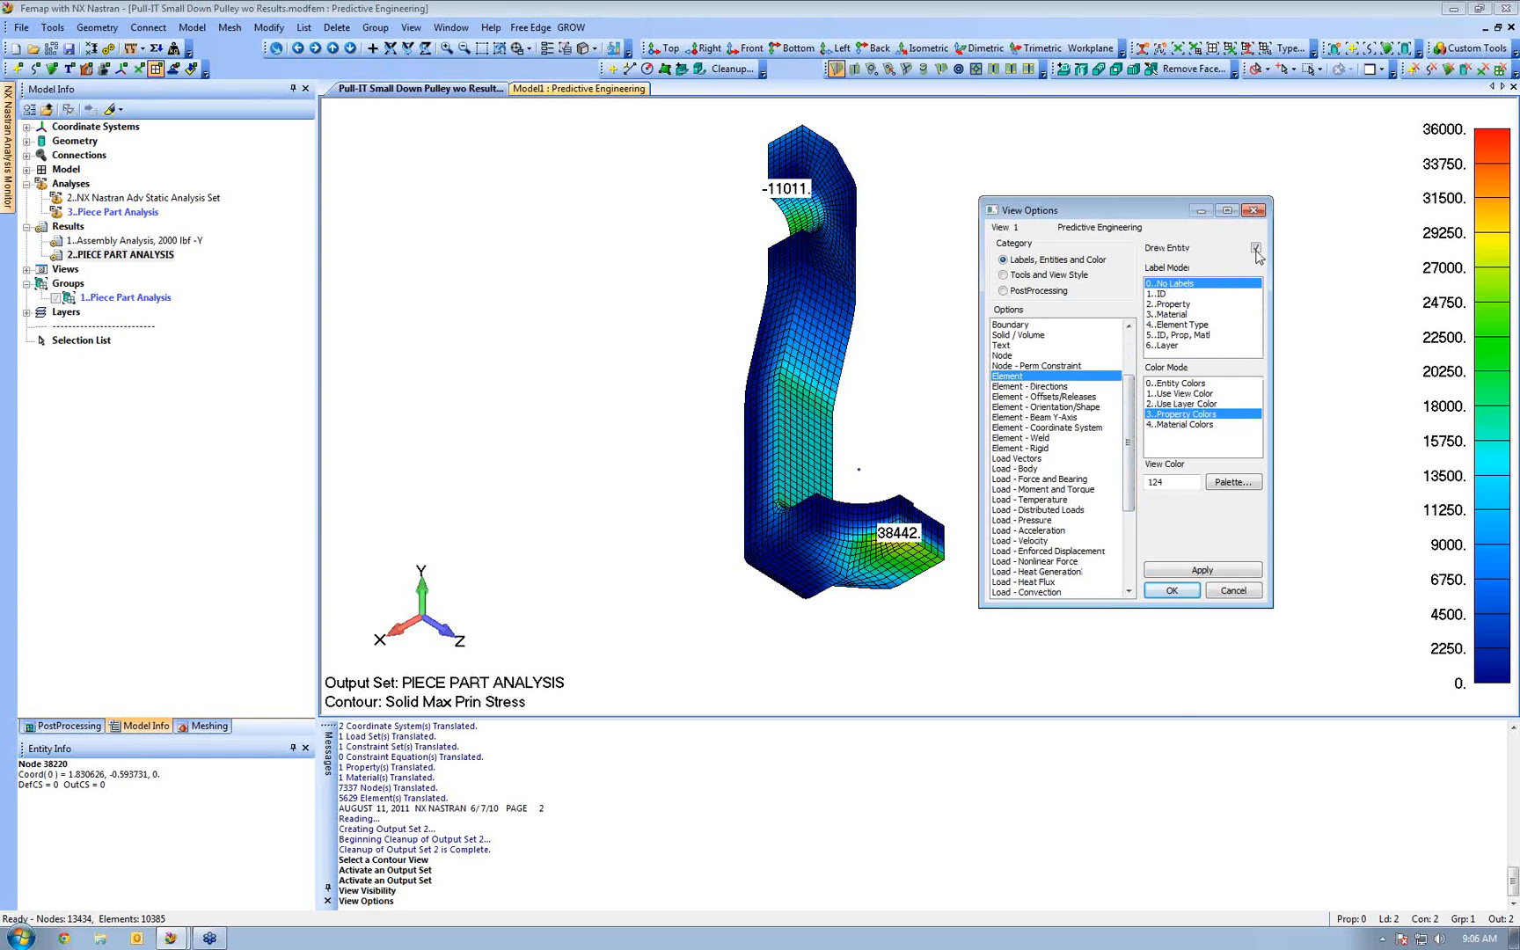
left_click(1181, 572)
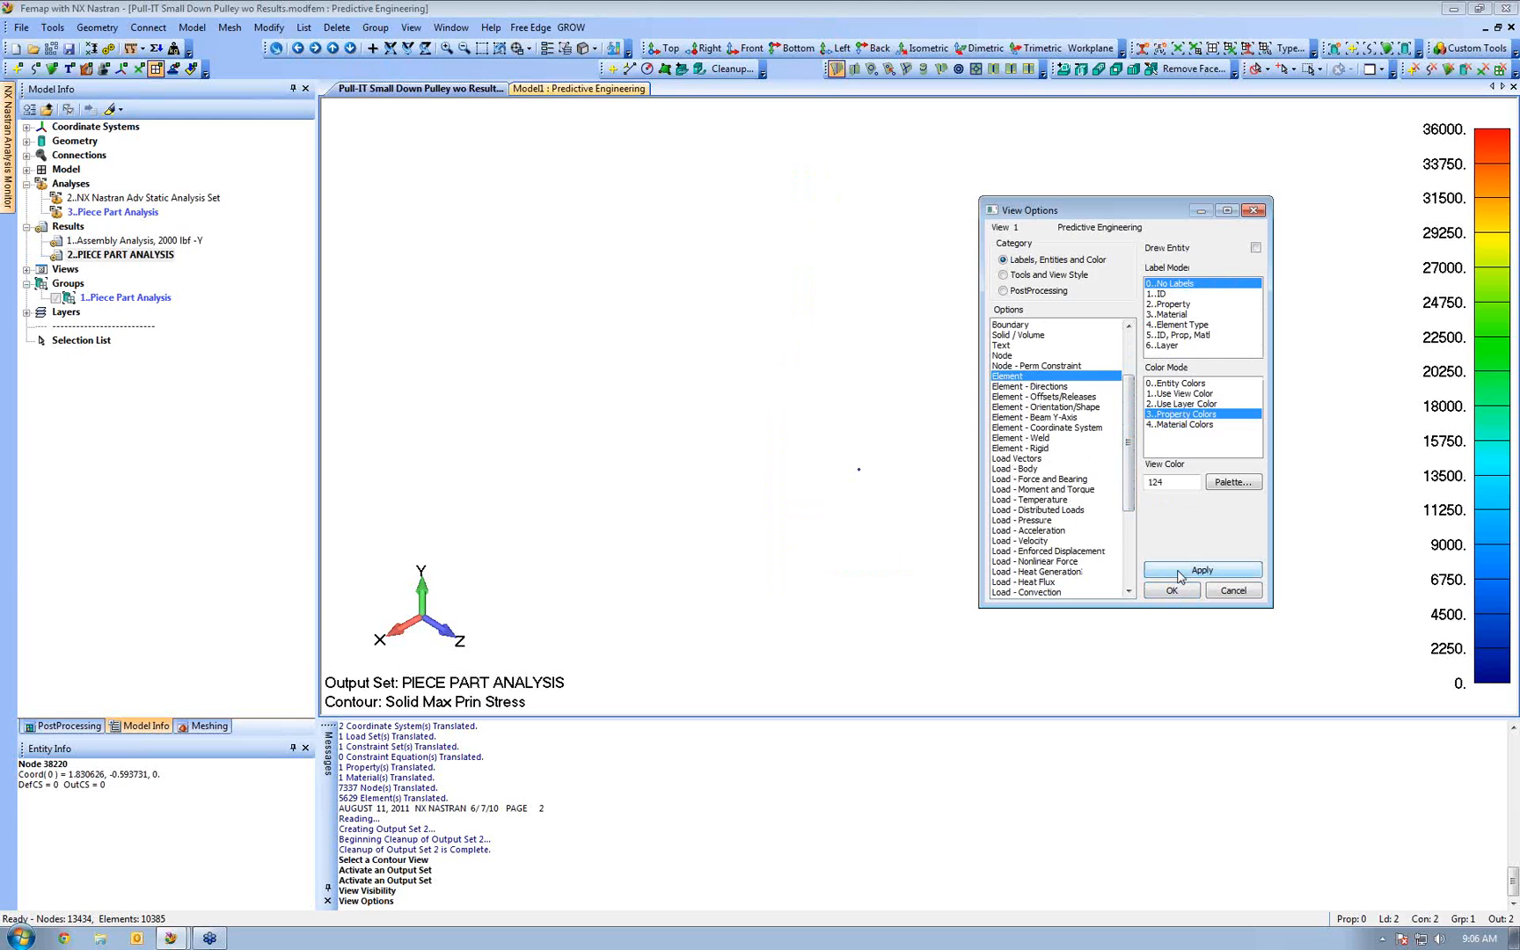
left_click(1257, 248)
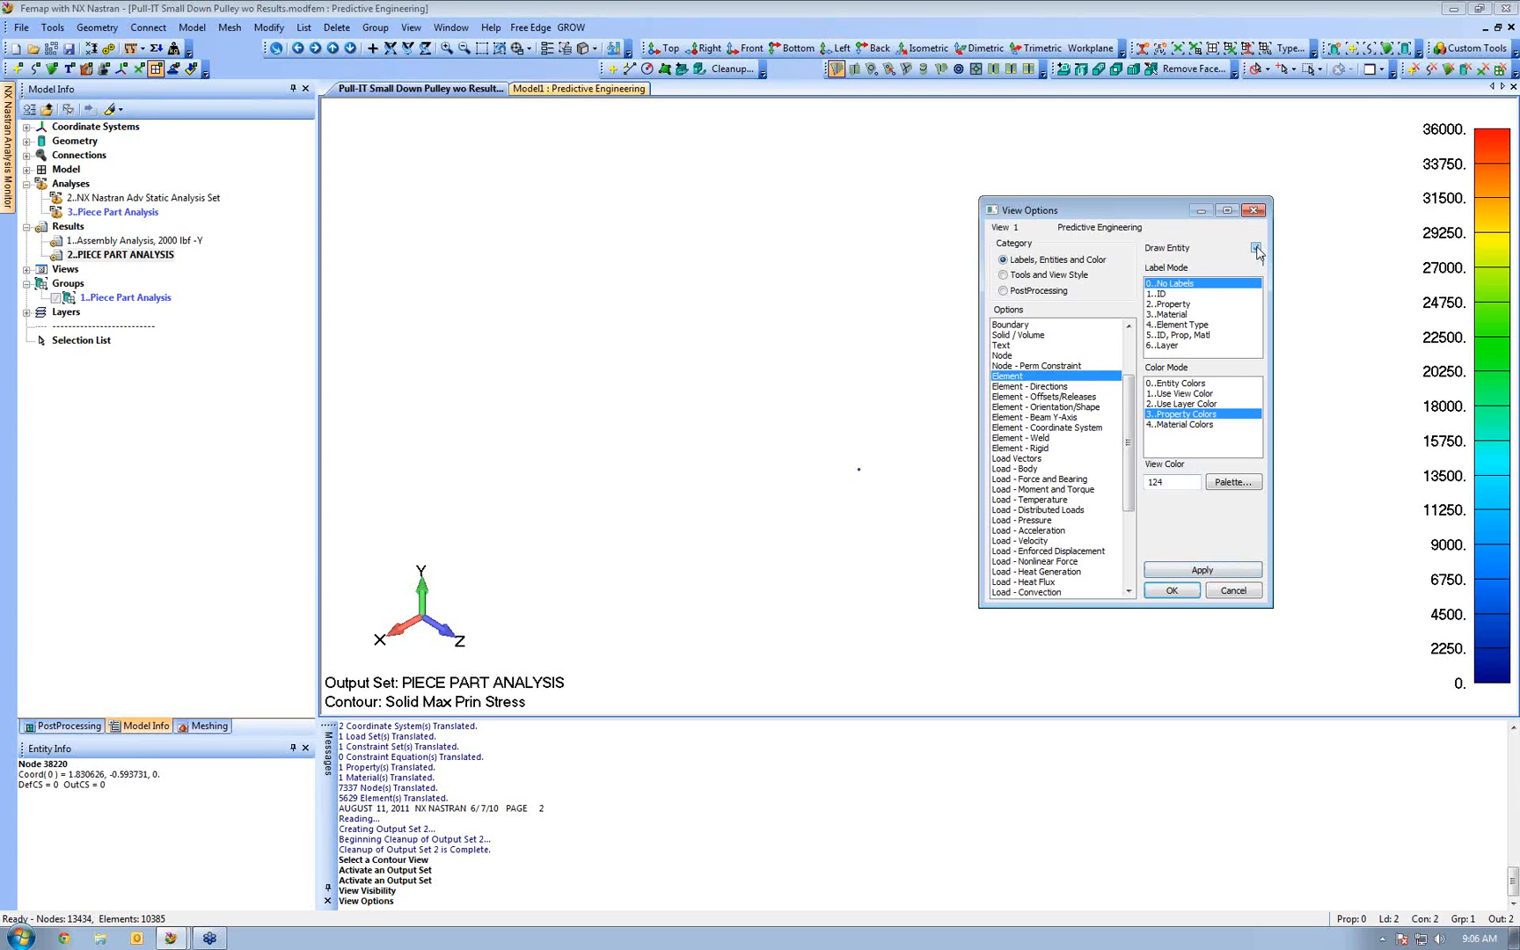
left_click(1186, 572)
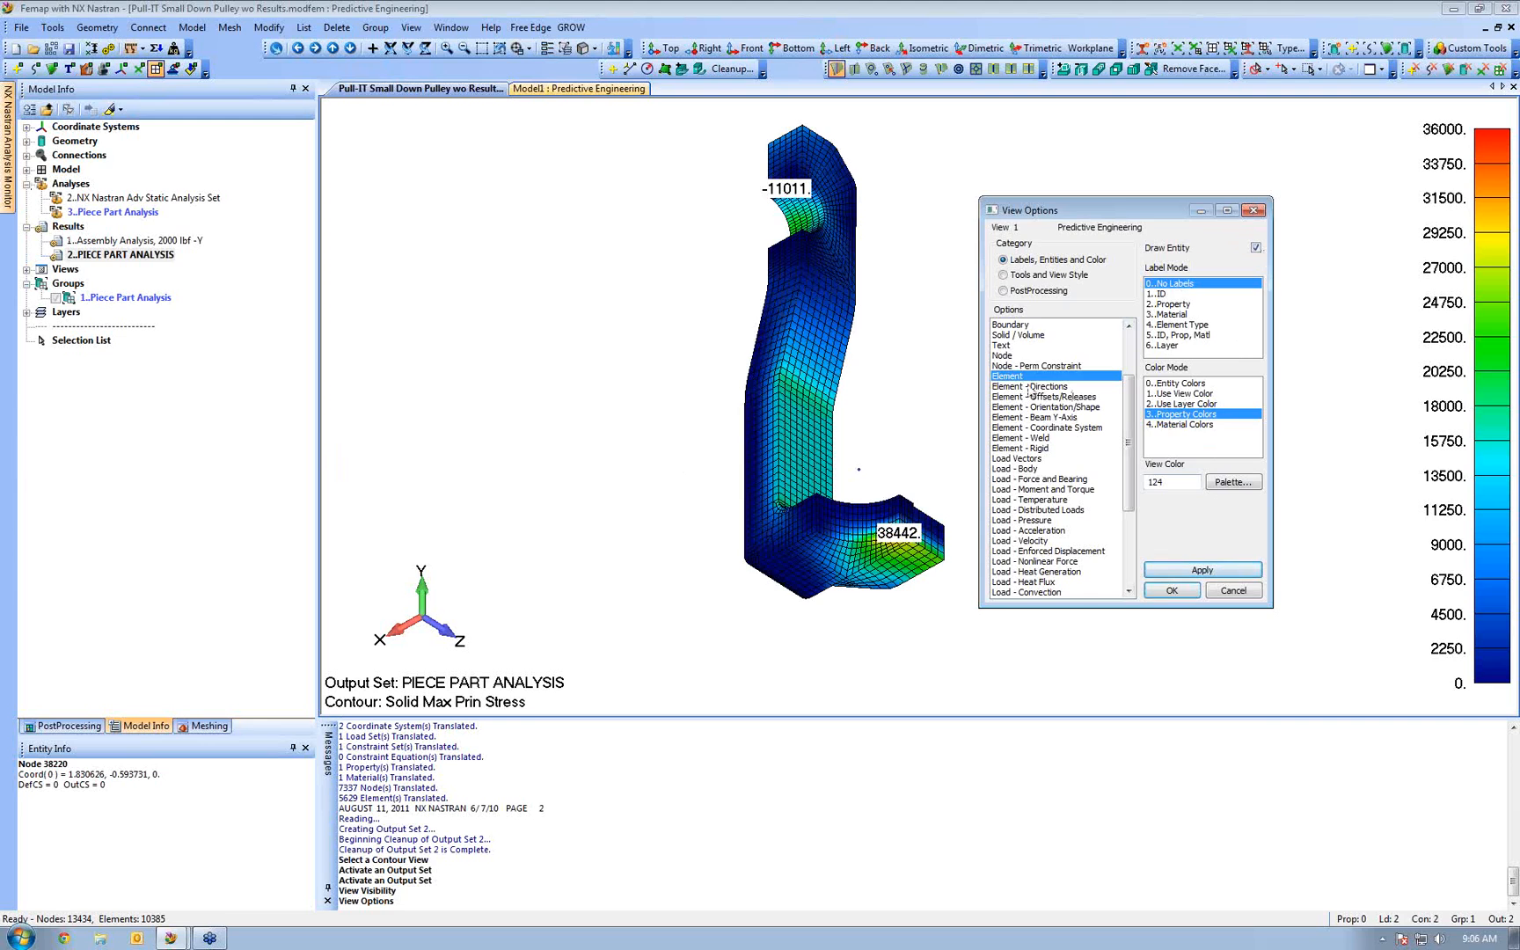
Toggle the drawing of elements off and on once more, and close the view options after browsing the remaining entries
left_click(1069, 387)
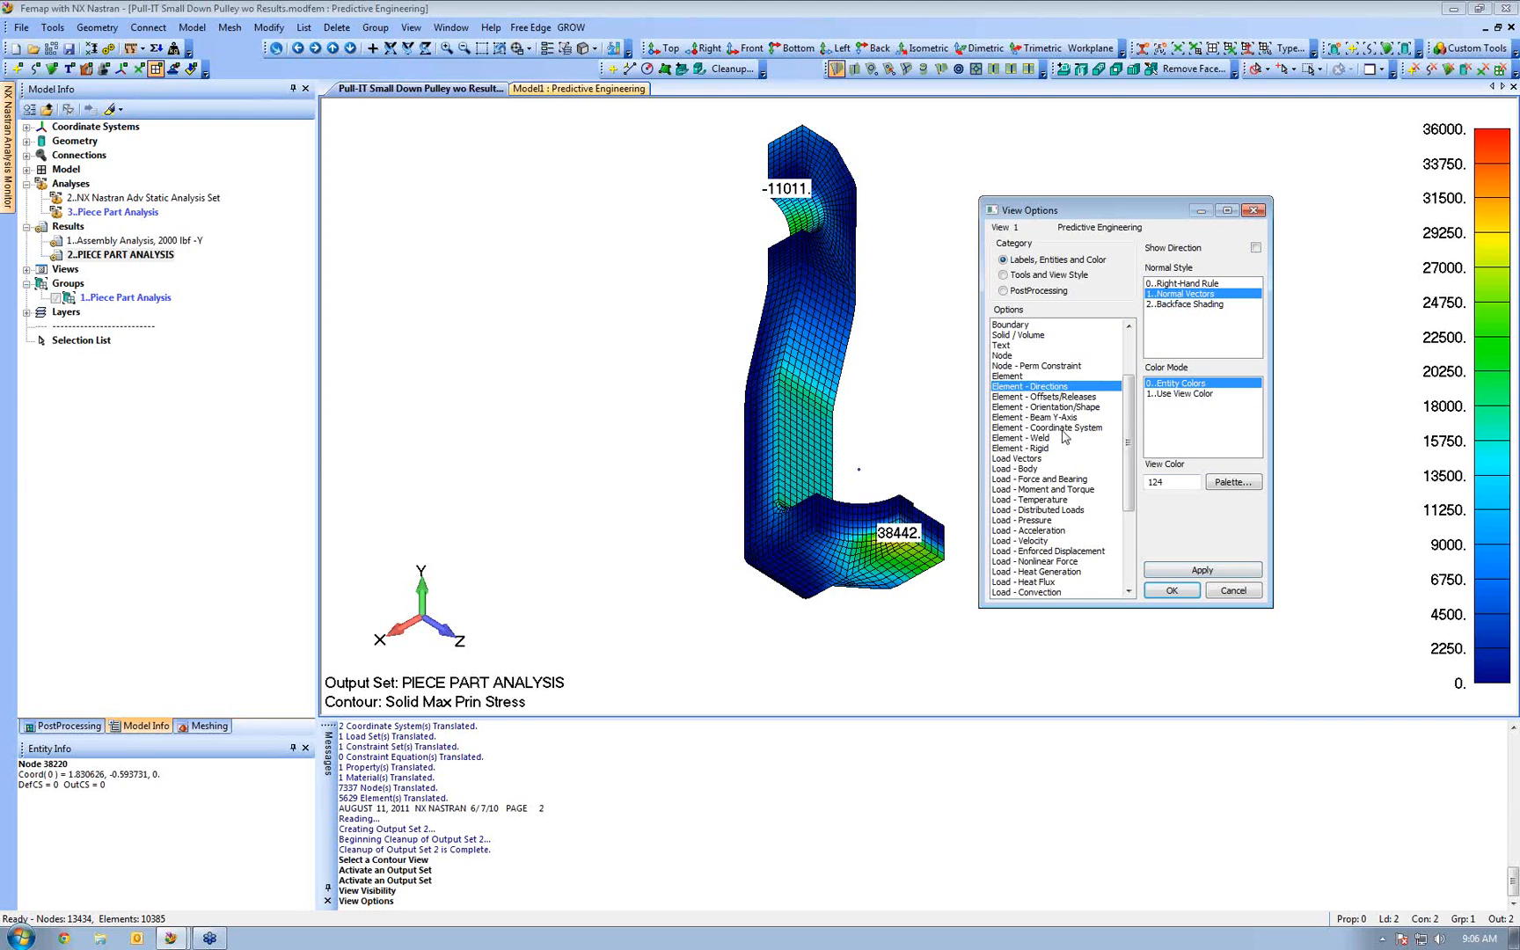
left_click(1012, 377)
left_click(1256, 249)
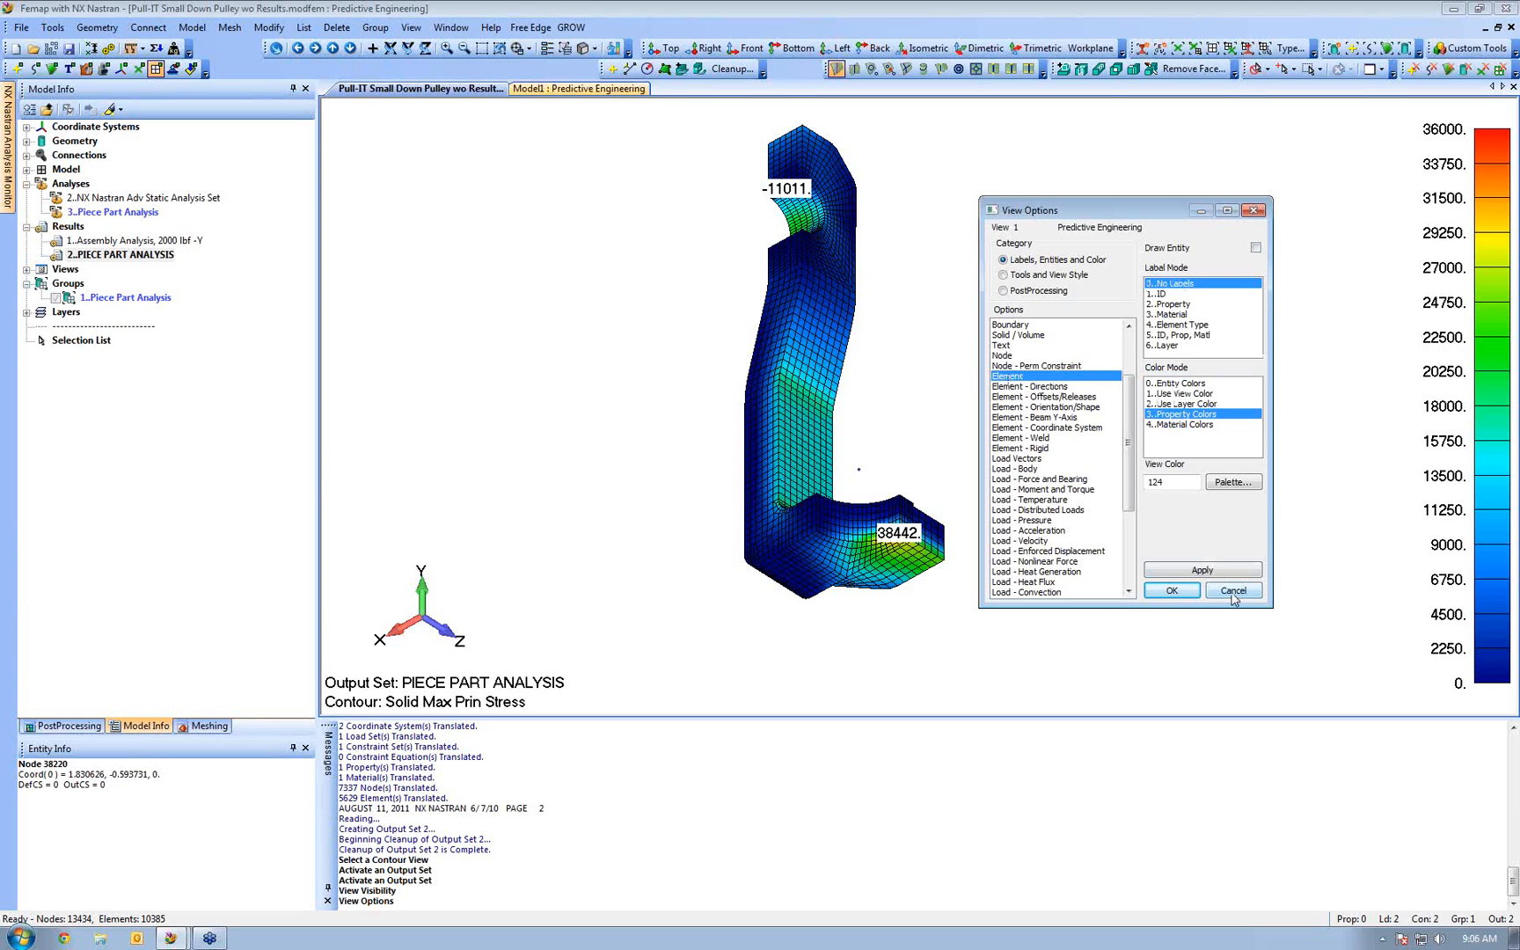
left_click(1203, 571)
left_click(1256, 248)
left_click(1184, 572)
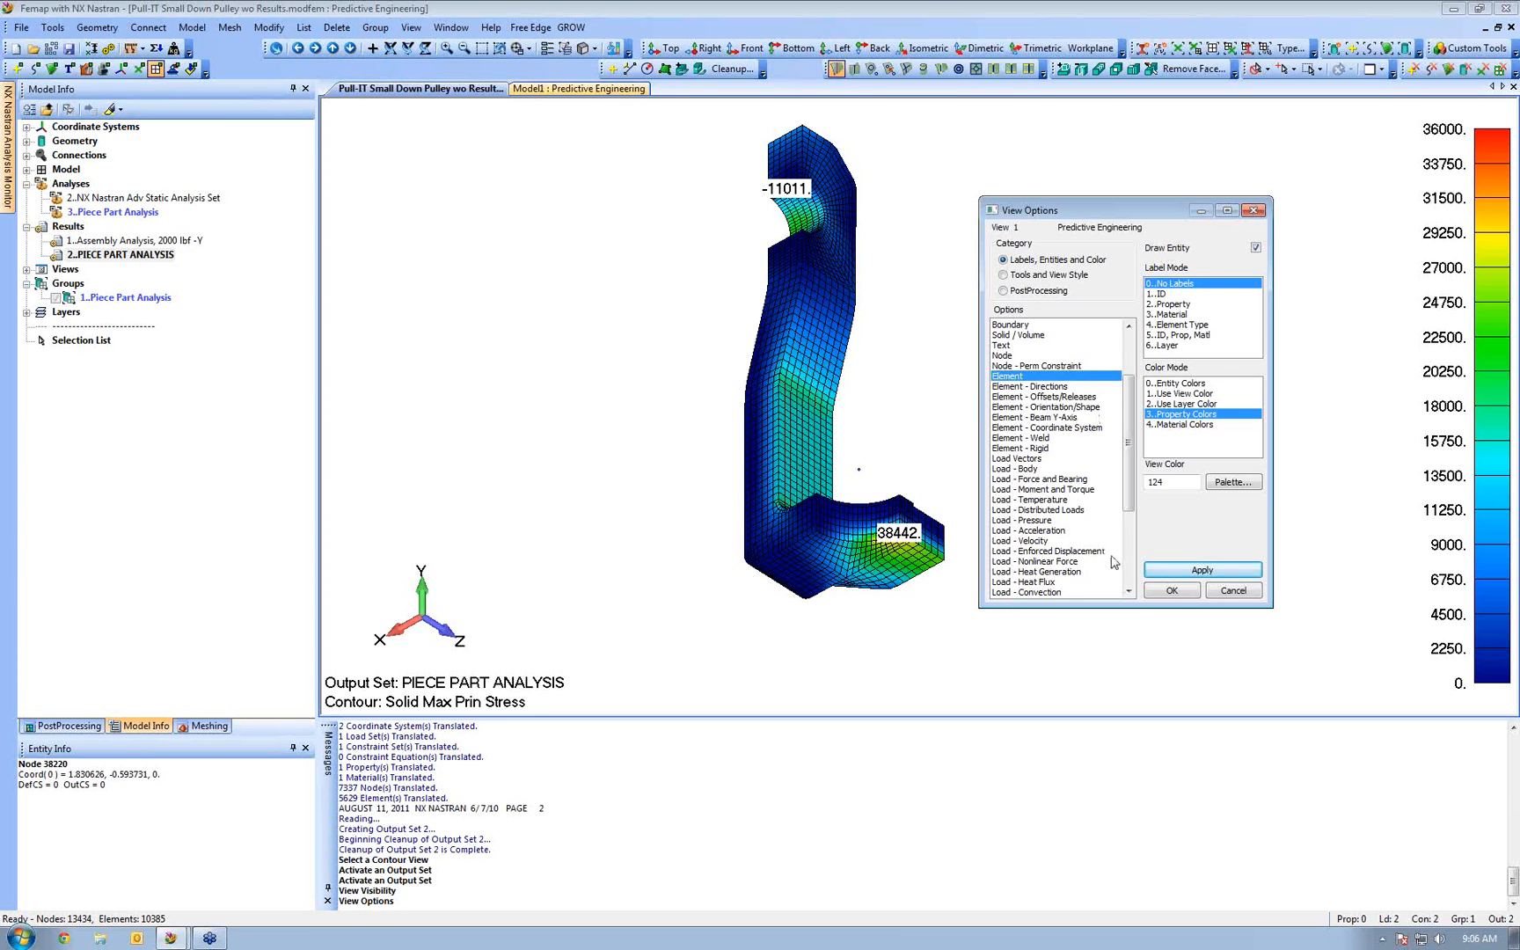
left_click_drag(1130, 440, 1128, 528)
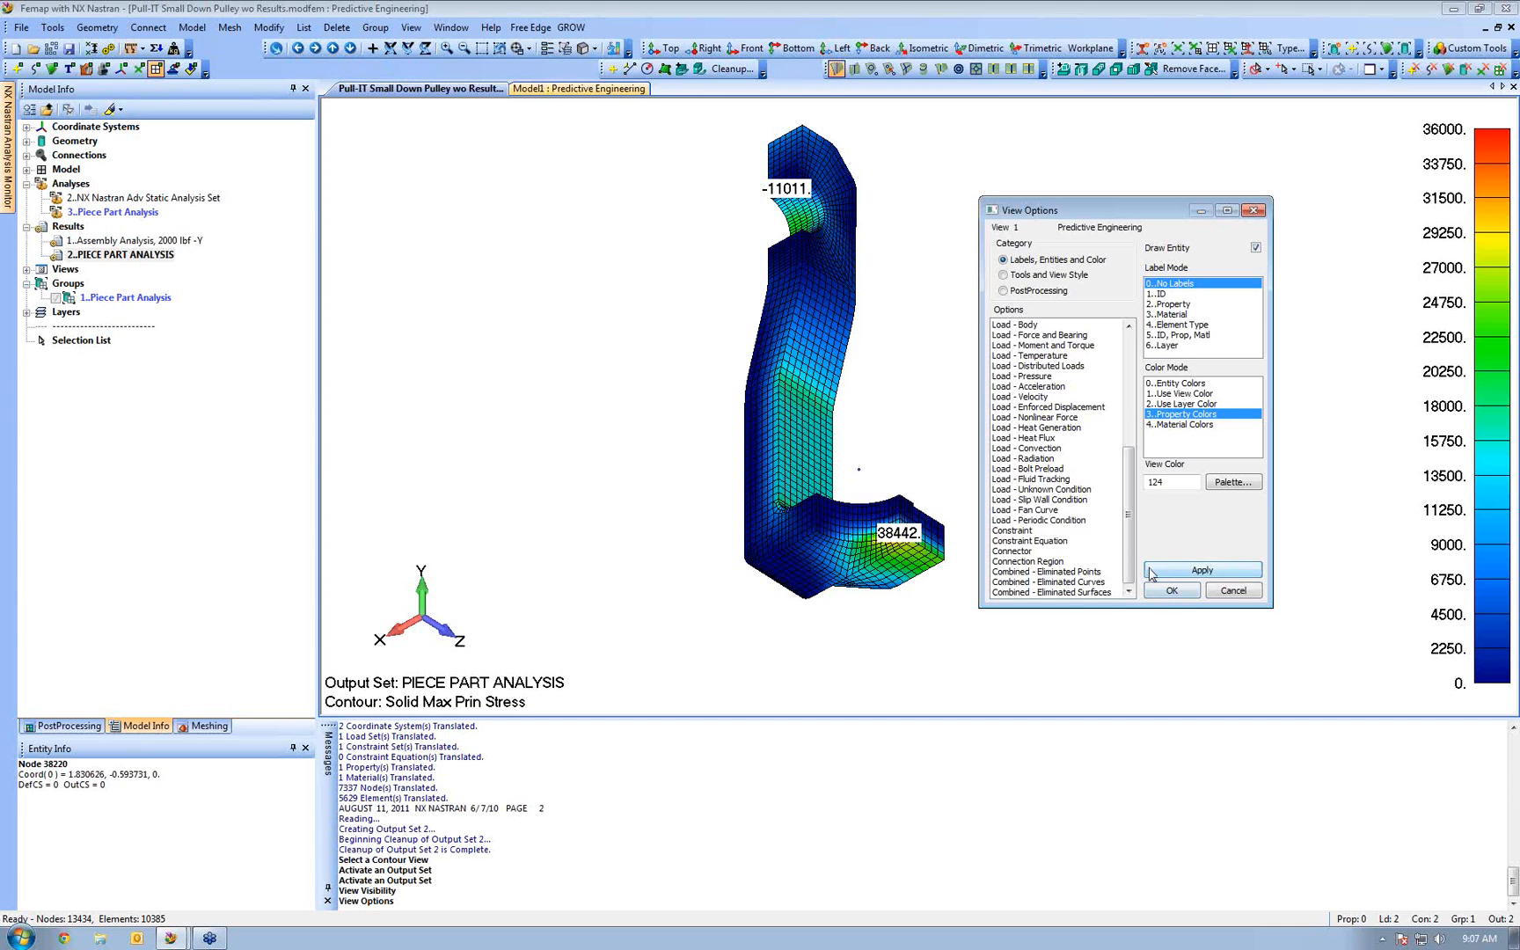
left_click(1171, 591)
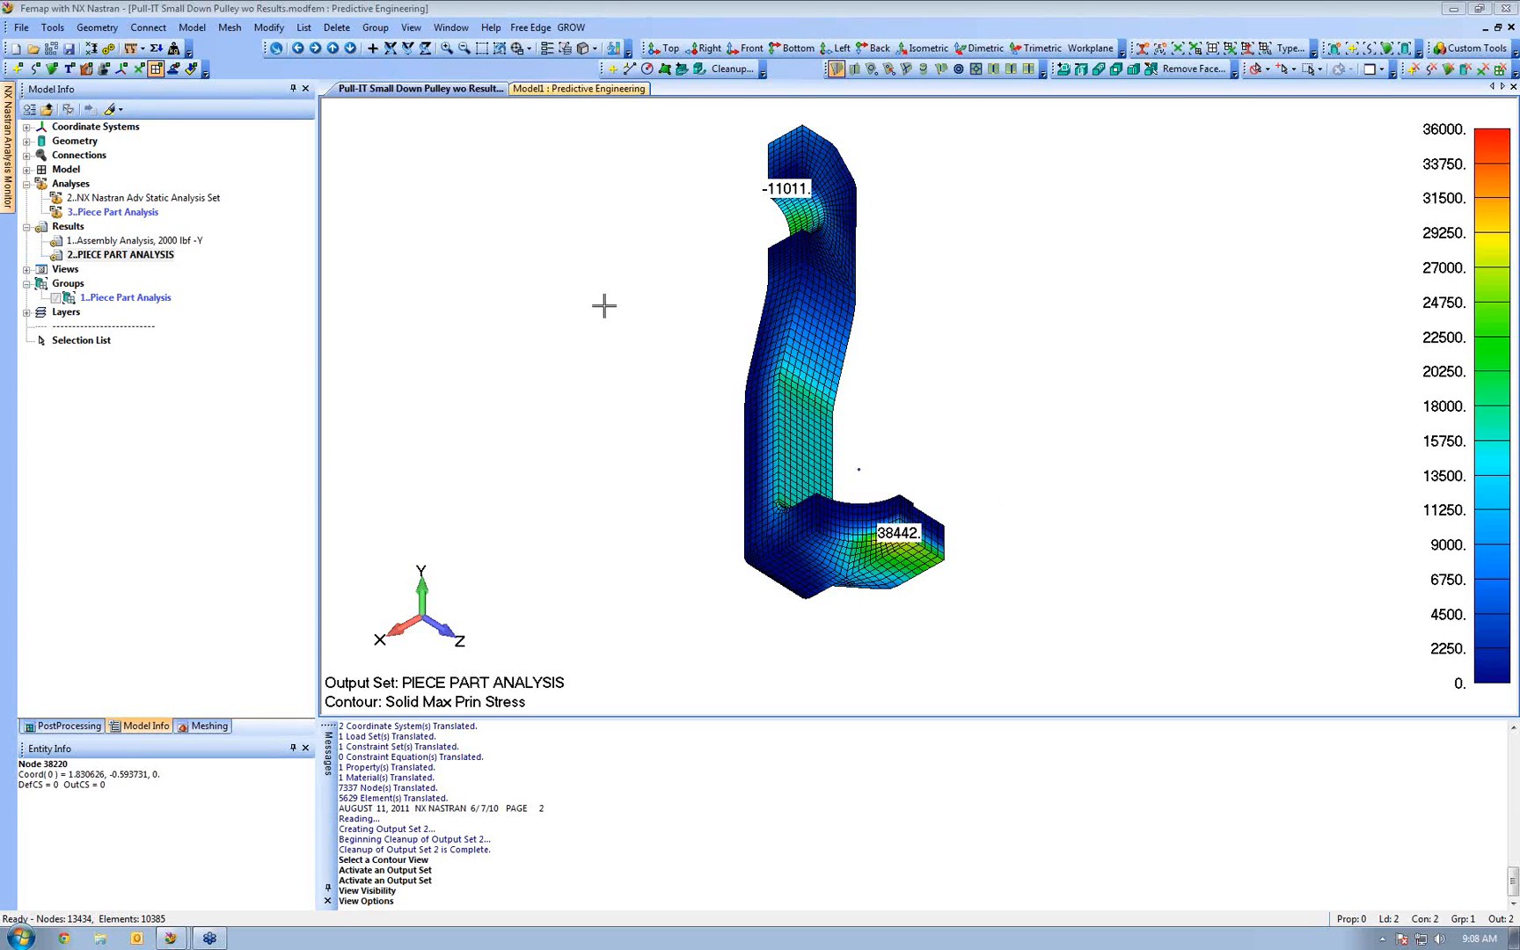
Switch to the Femap session that has the Transmission Modal Analysis model open
left_click(173, 939)
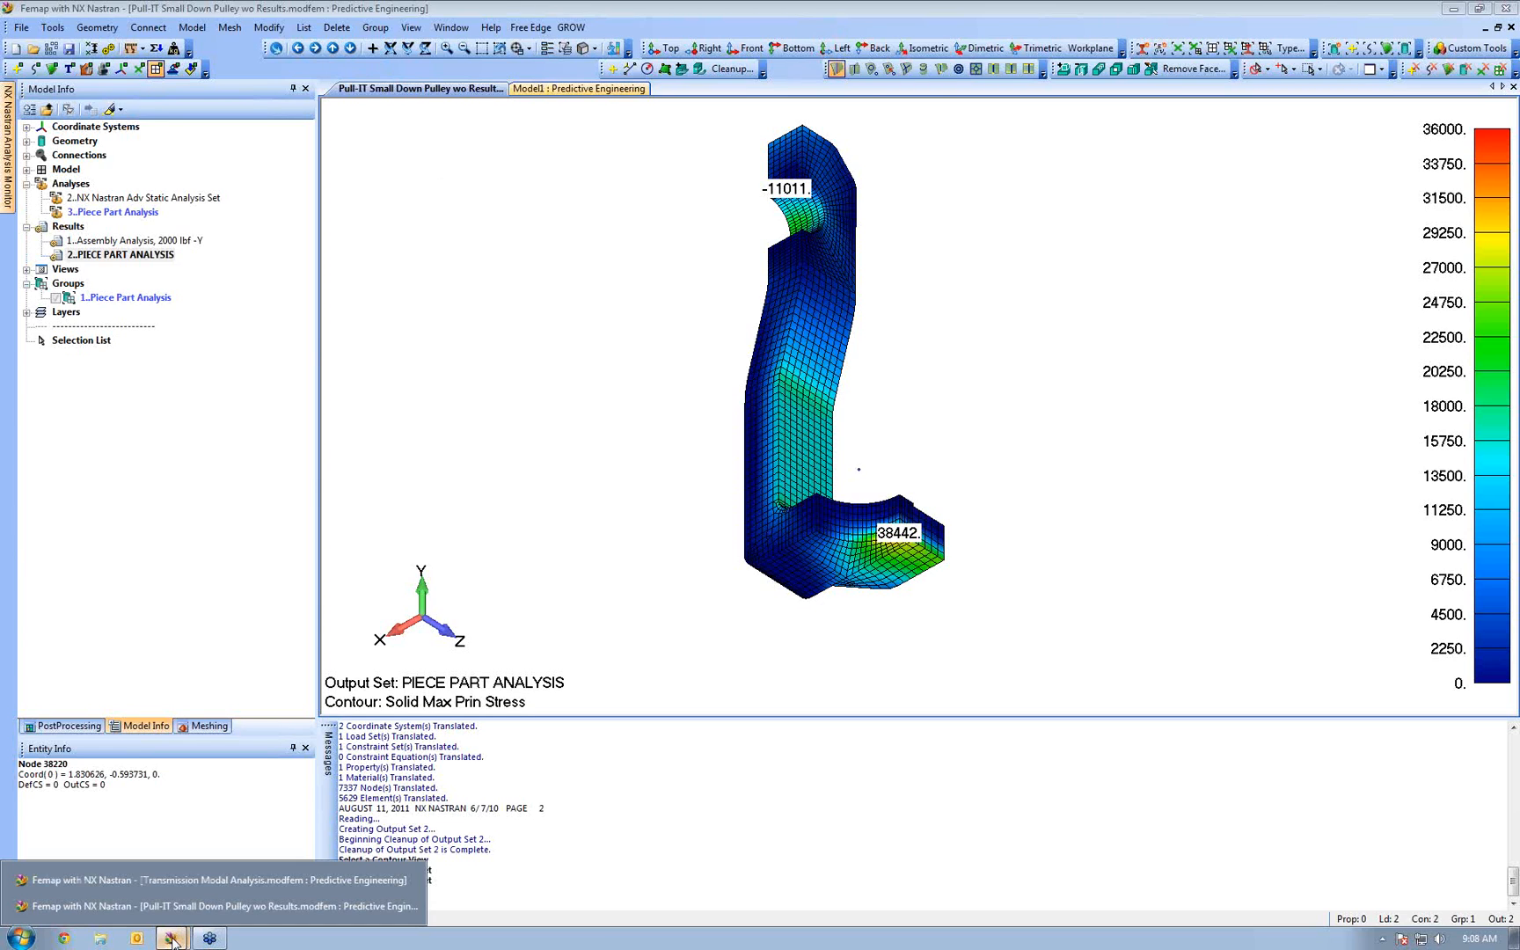
left_click(175, 881)
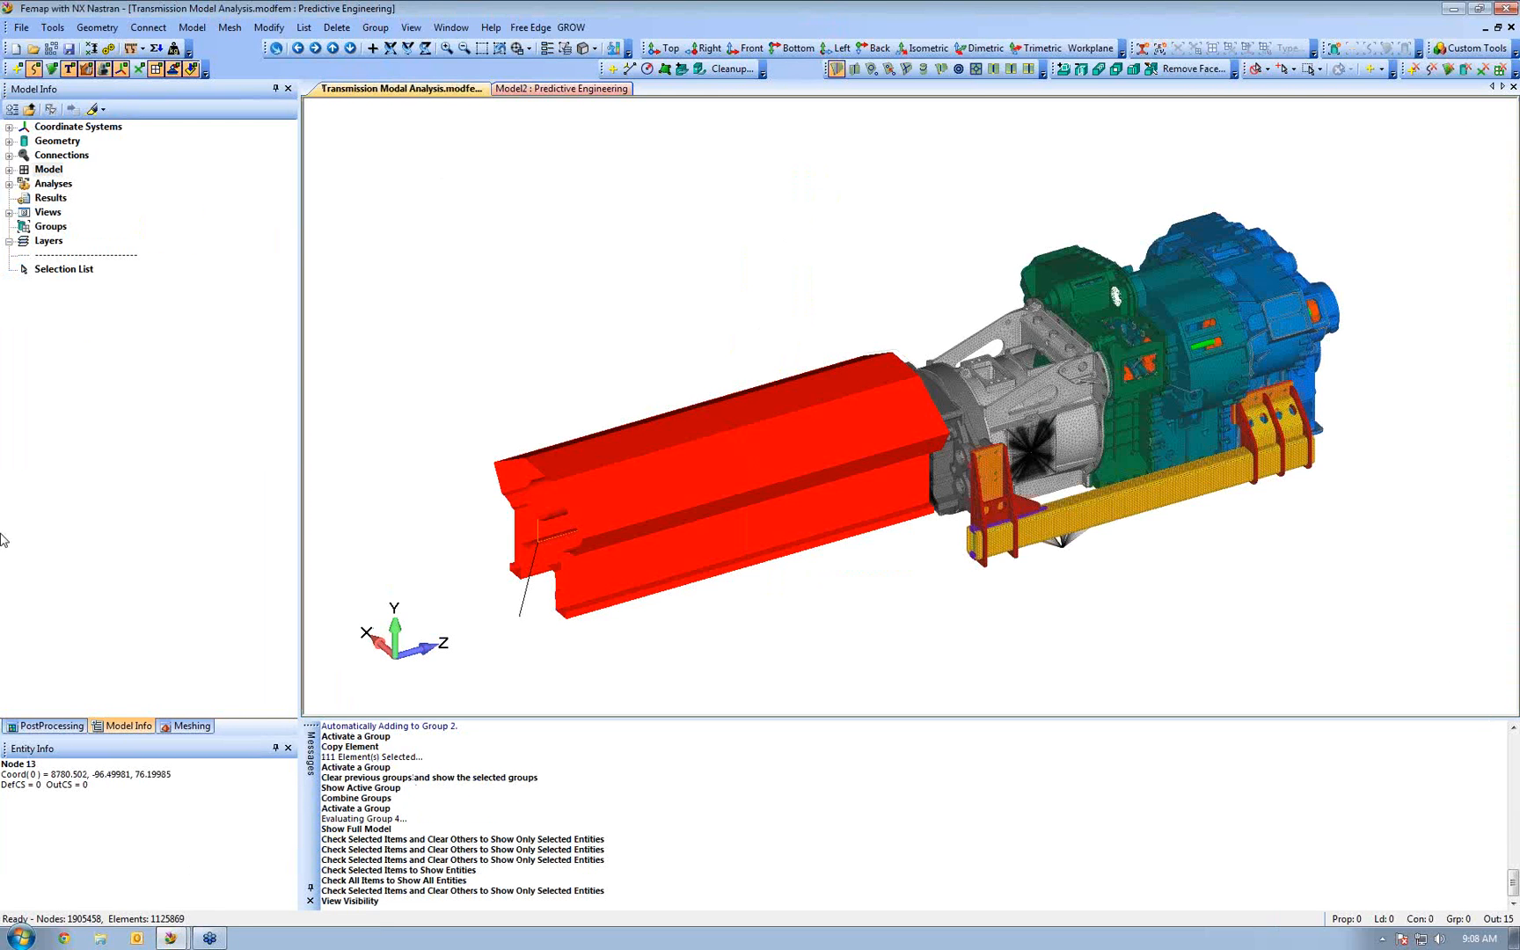
left_click(374, 27)
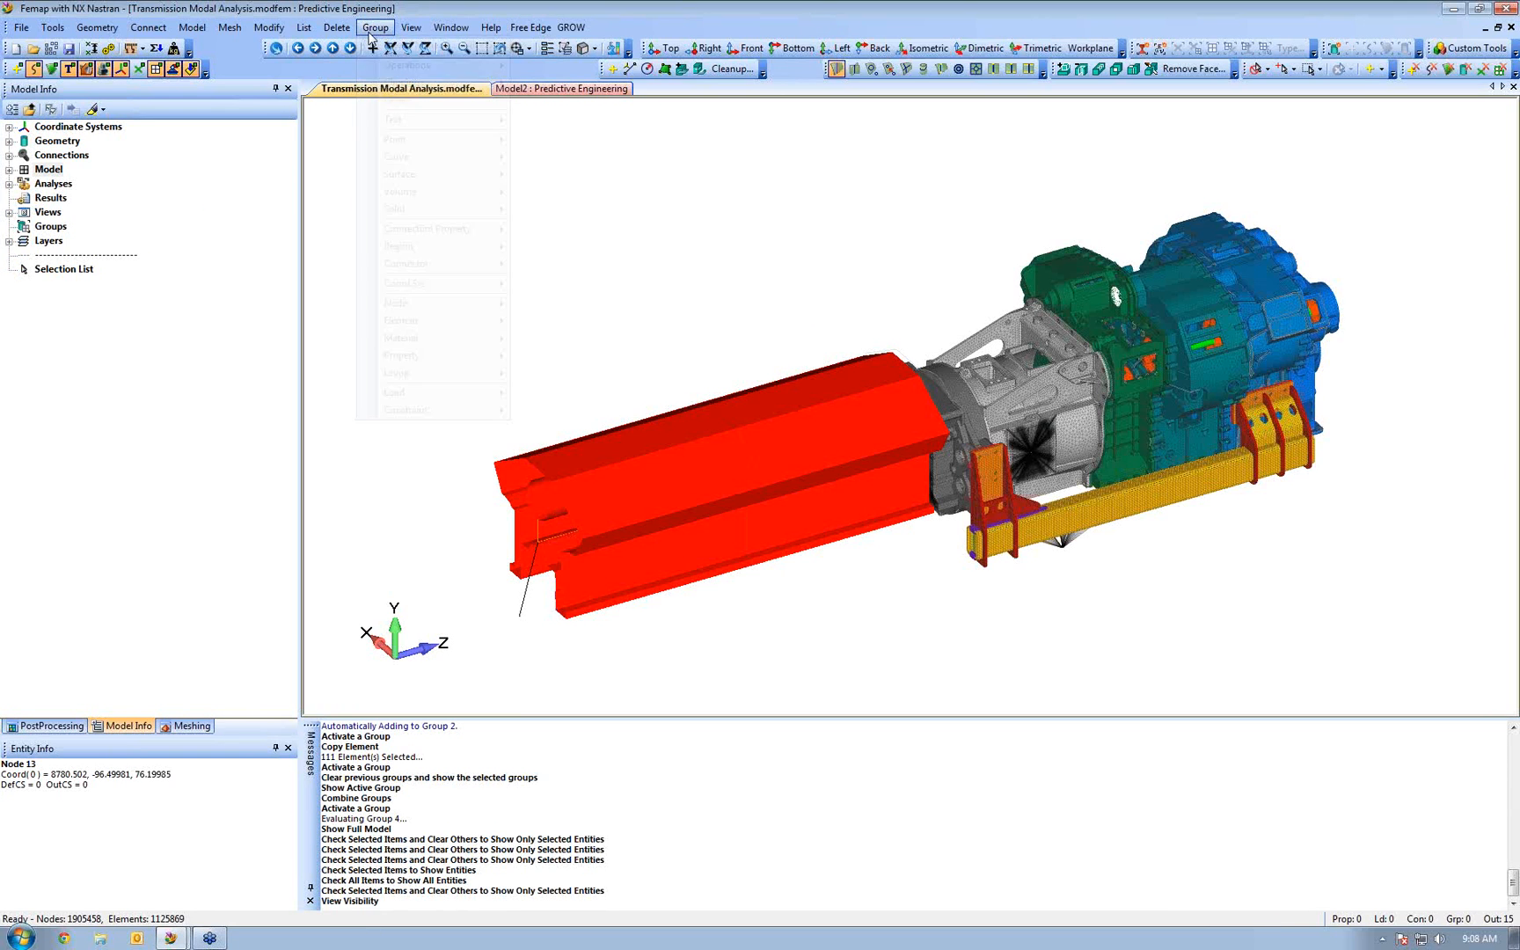
mouse_move(387, 72)
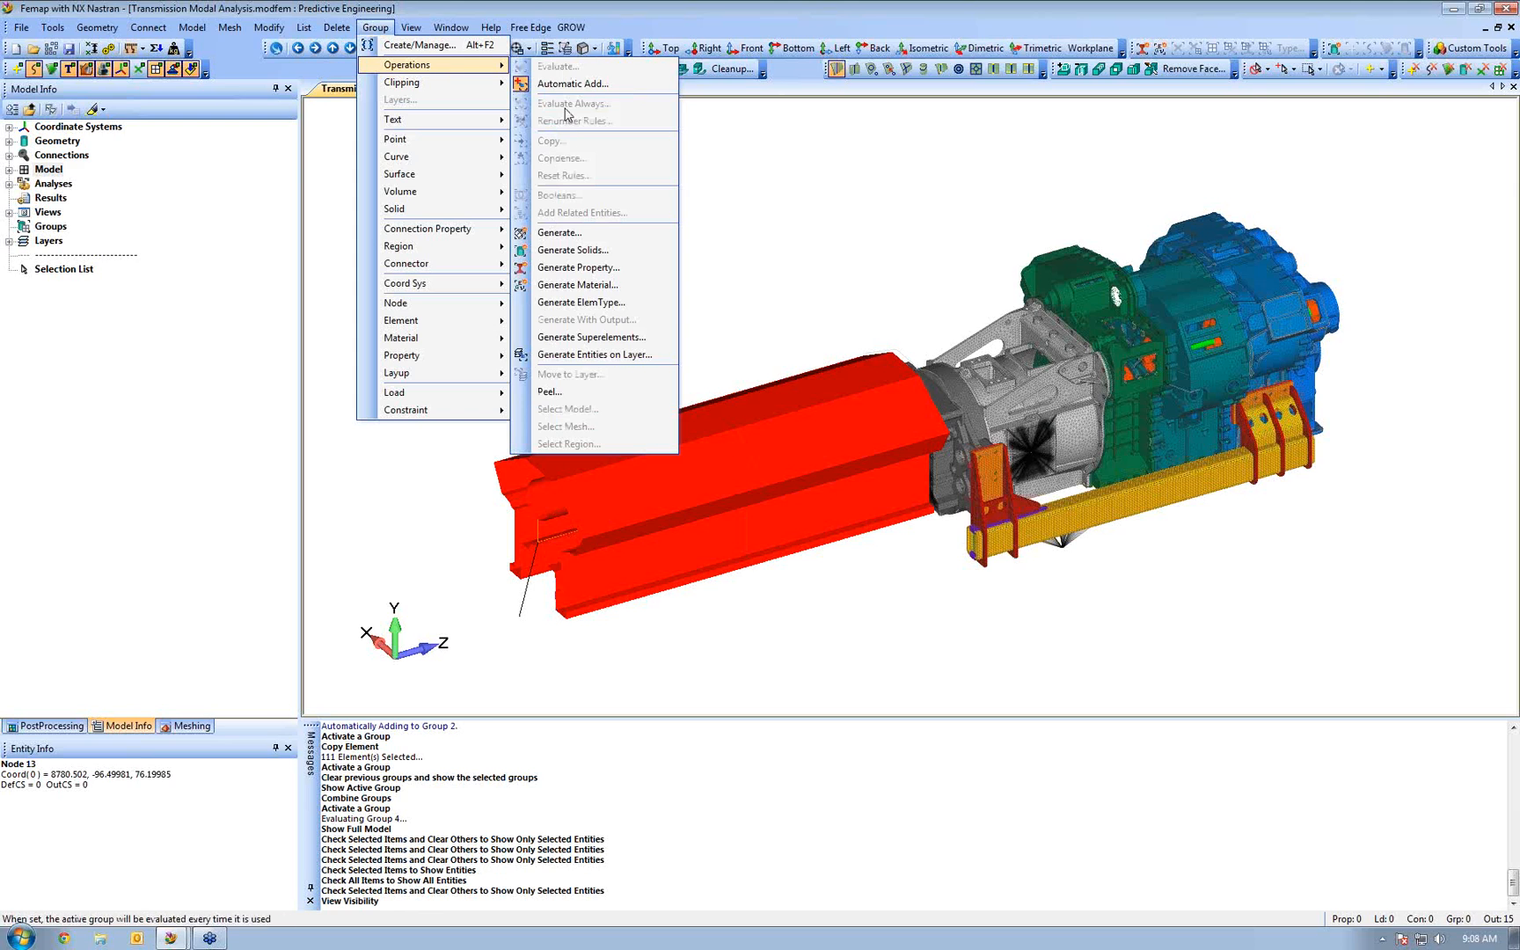
left_click(570, 270)
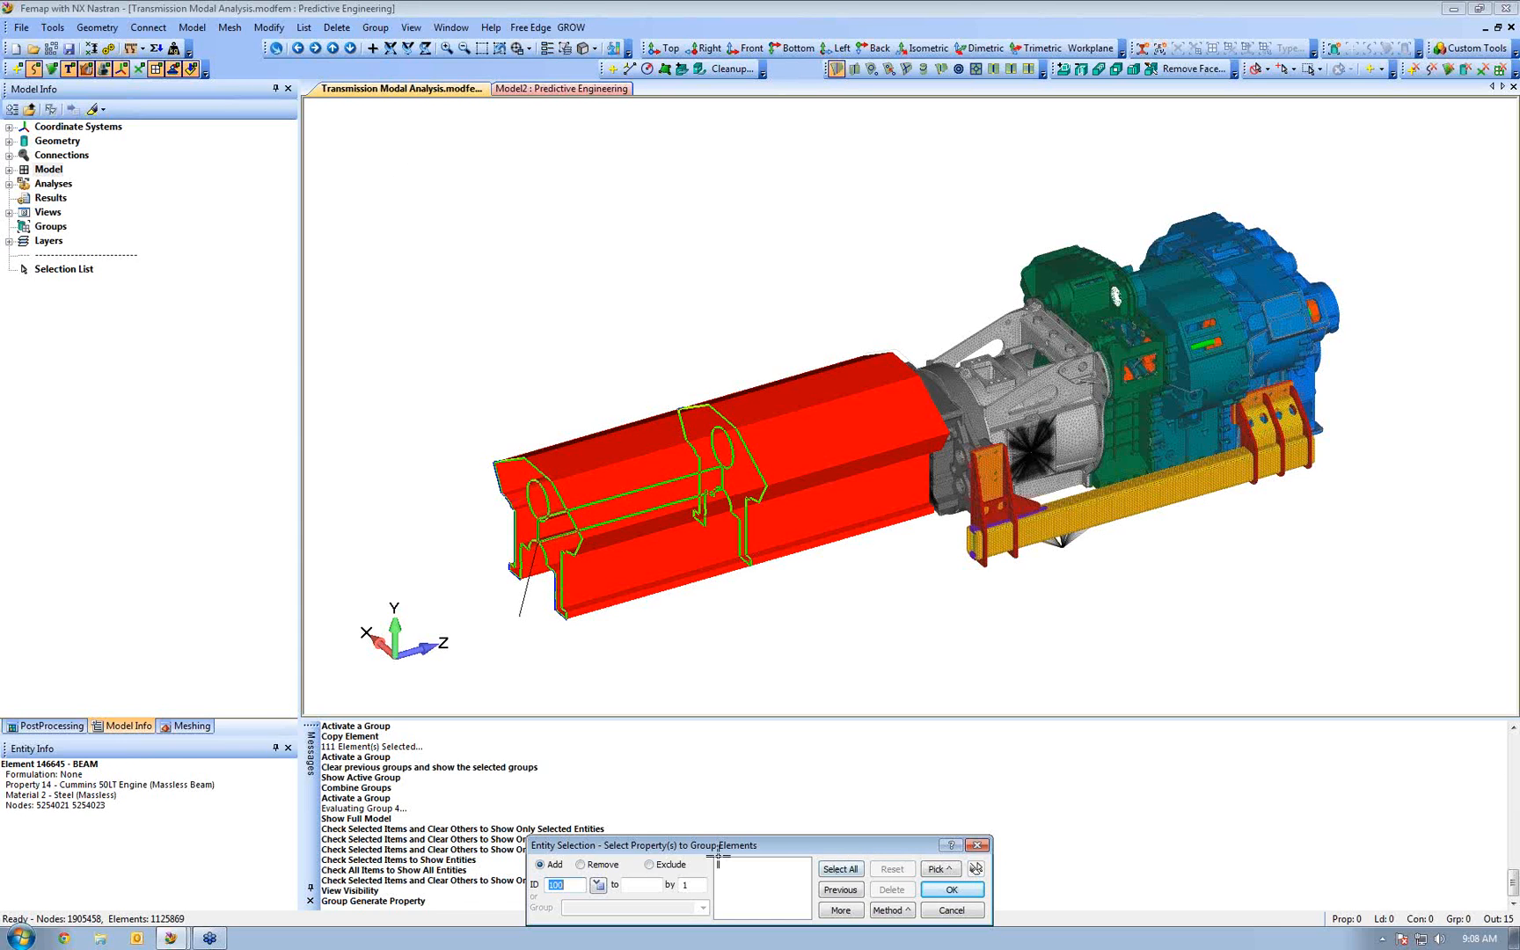
key("Escape")
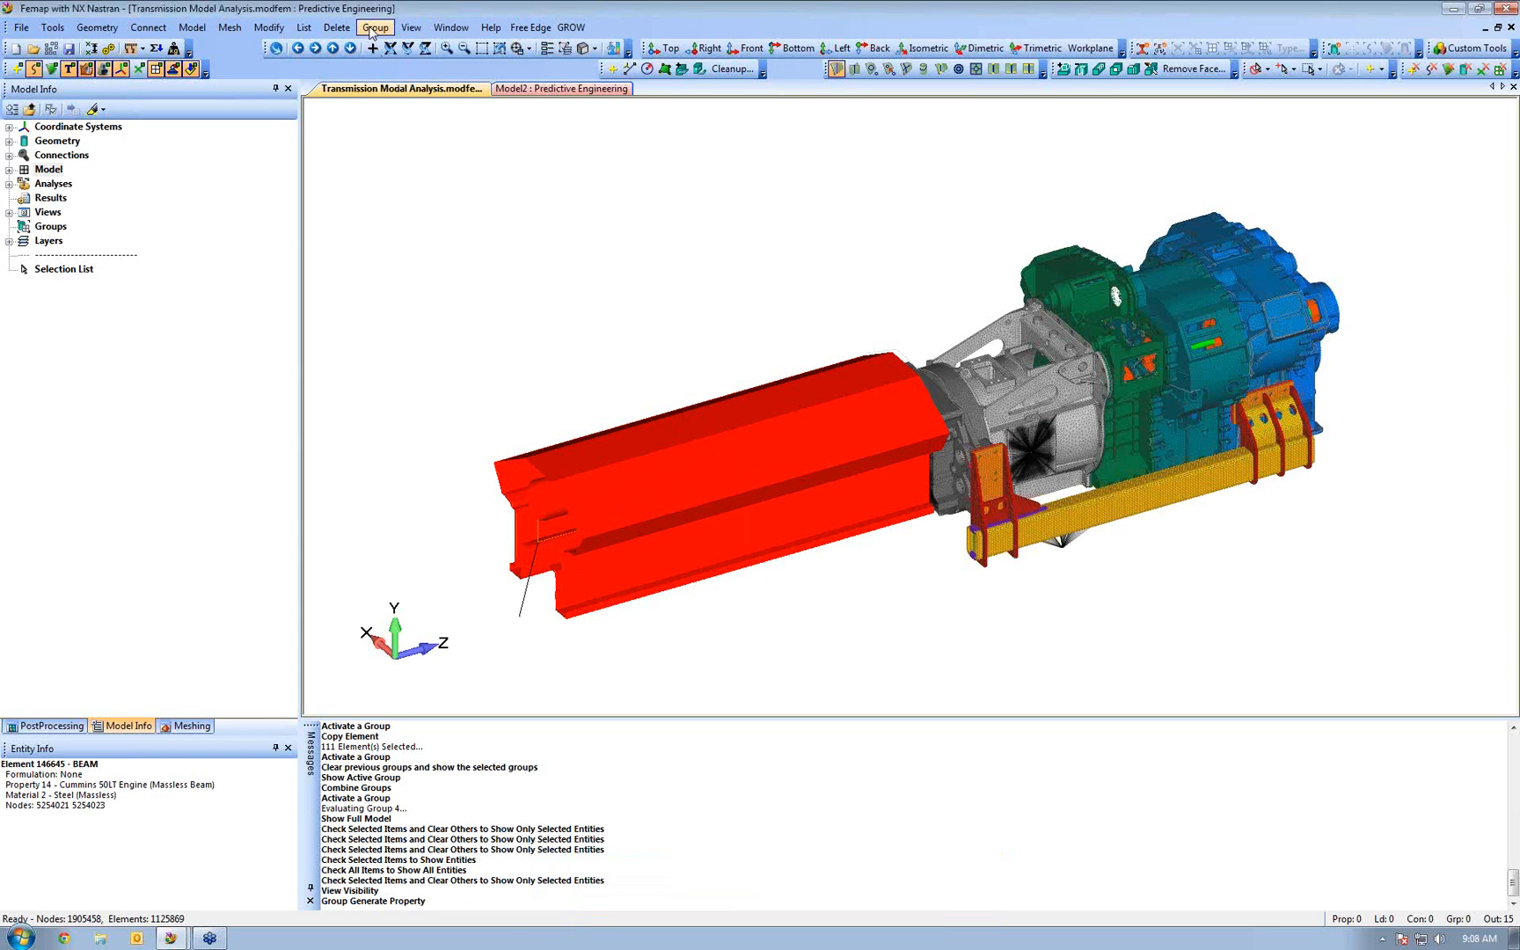
Generate groups by property from all properties in the transmission model, making a separate group for each property
left_click(375, 28)
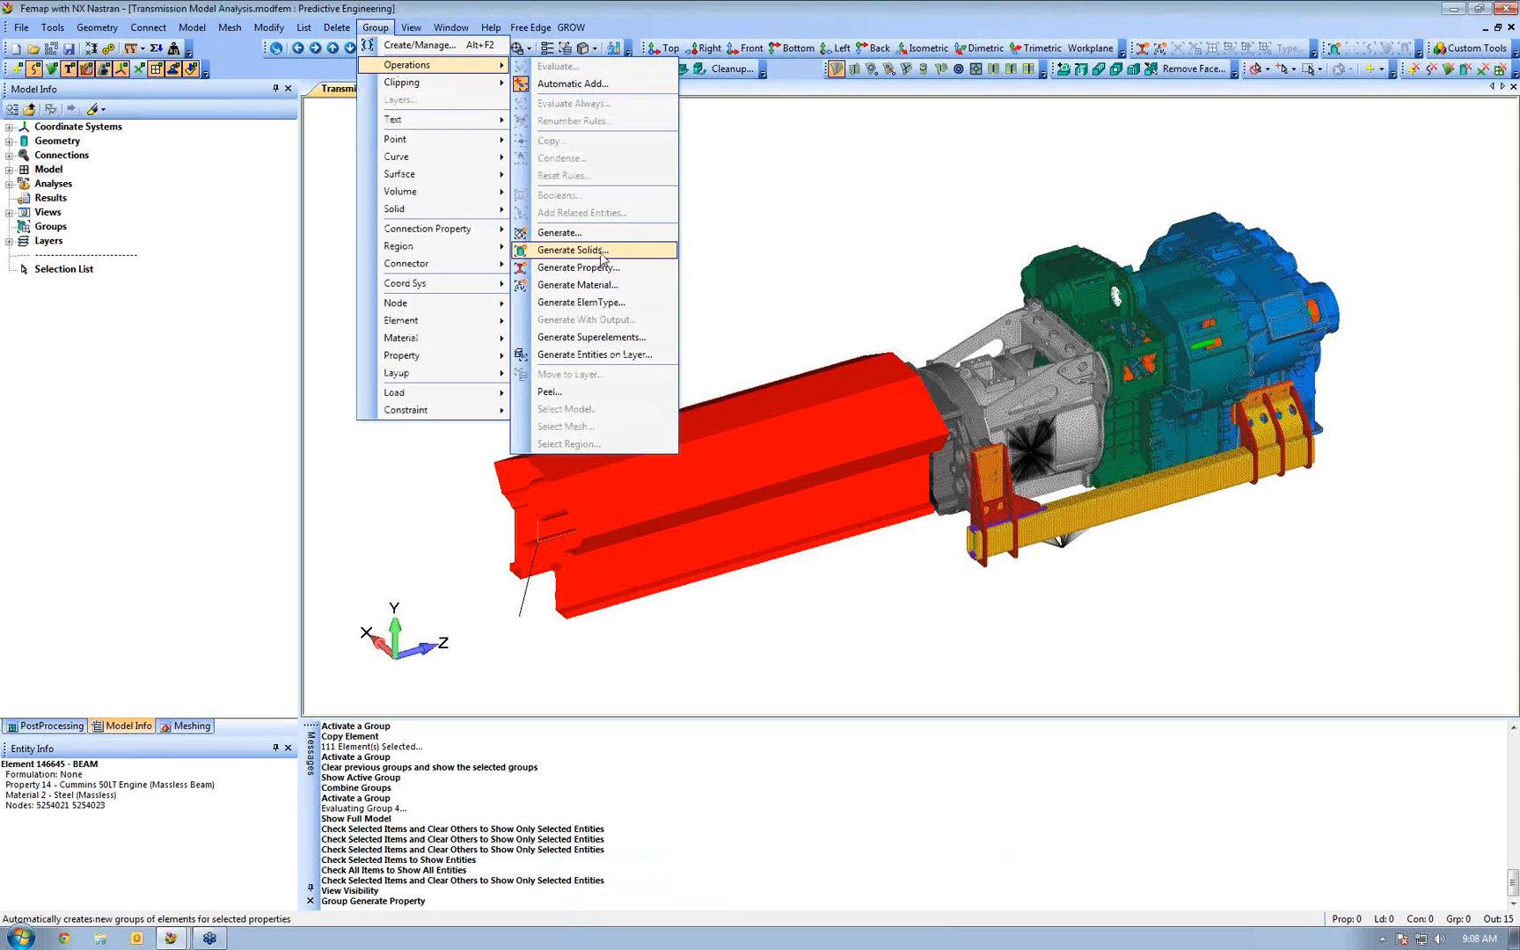
left_click(592, 270)
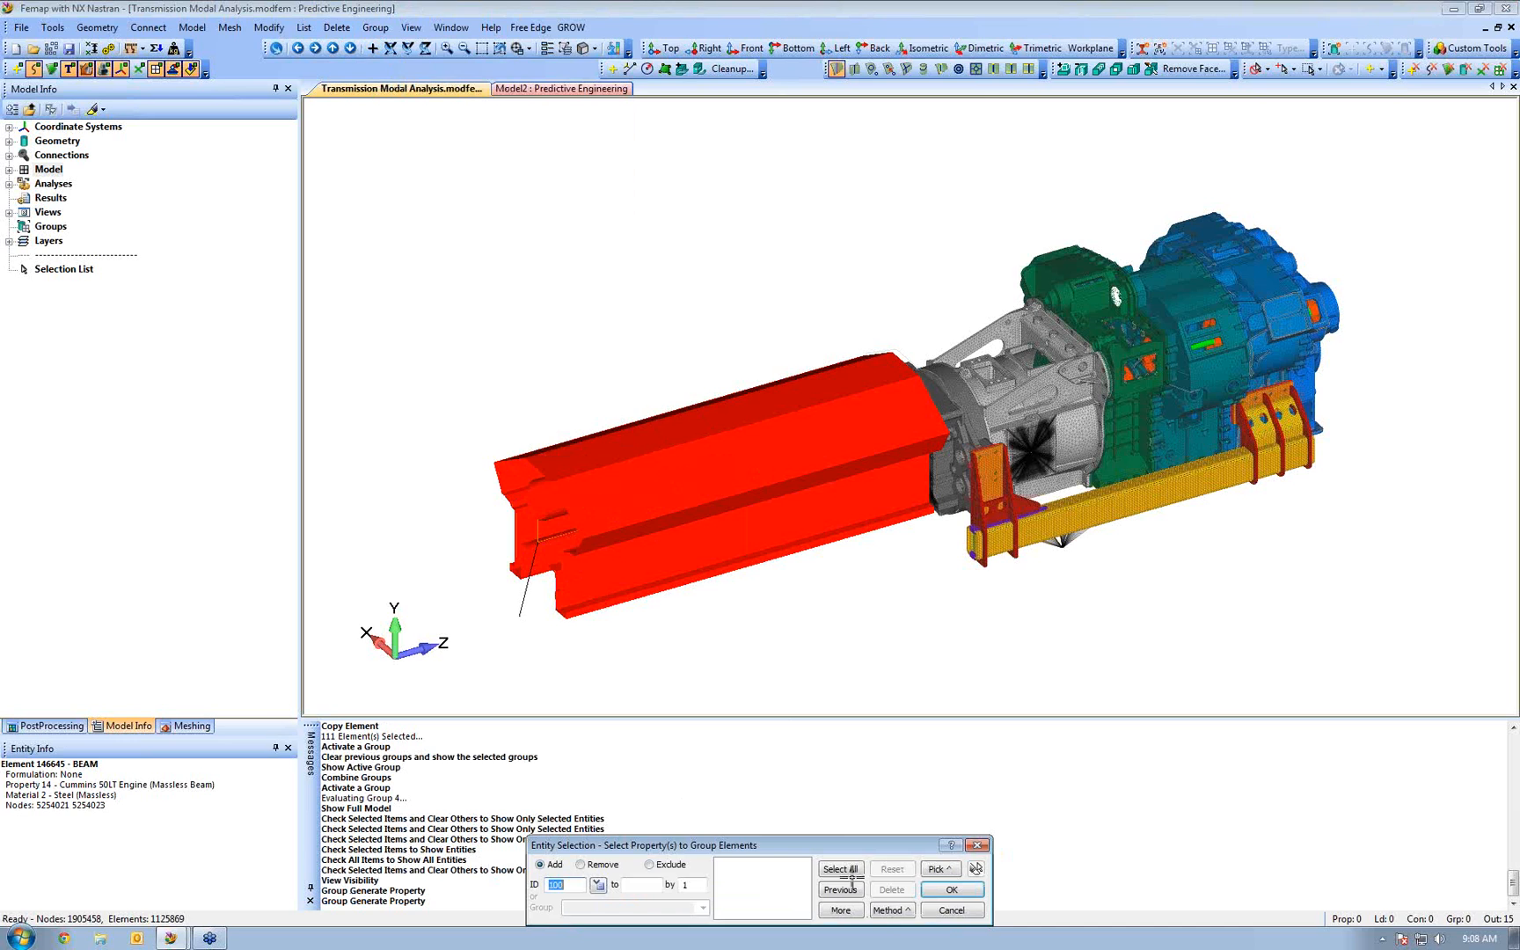
left_click(850, 873)
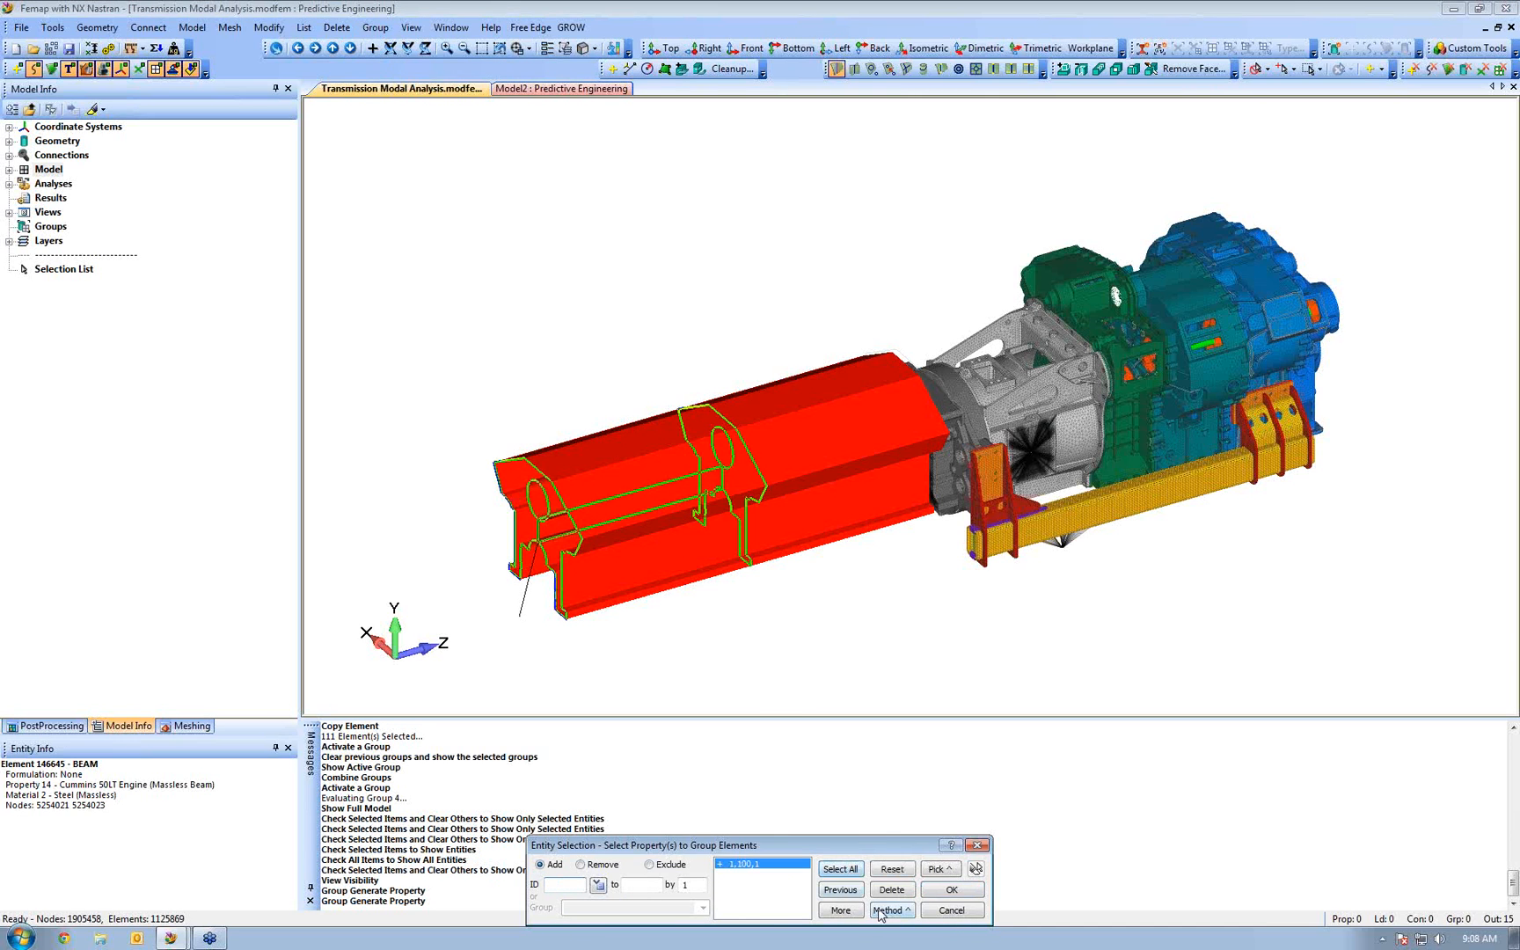
left_click(945, 890)
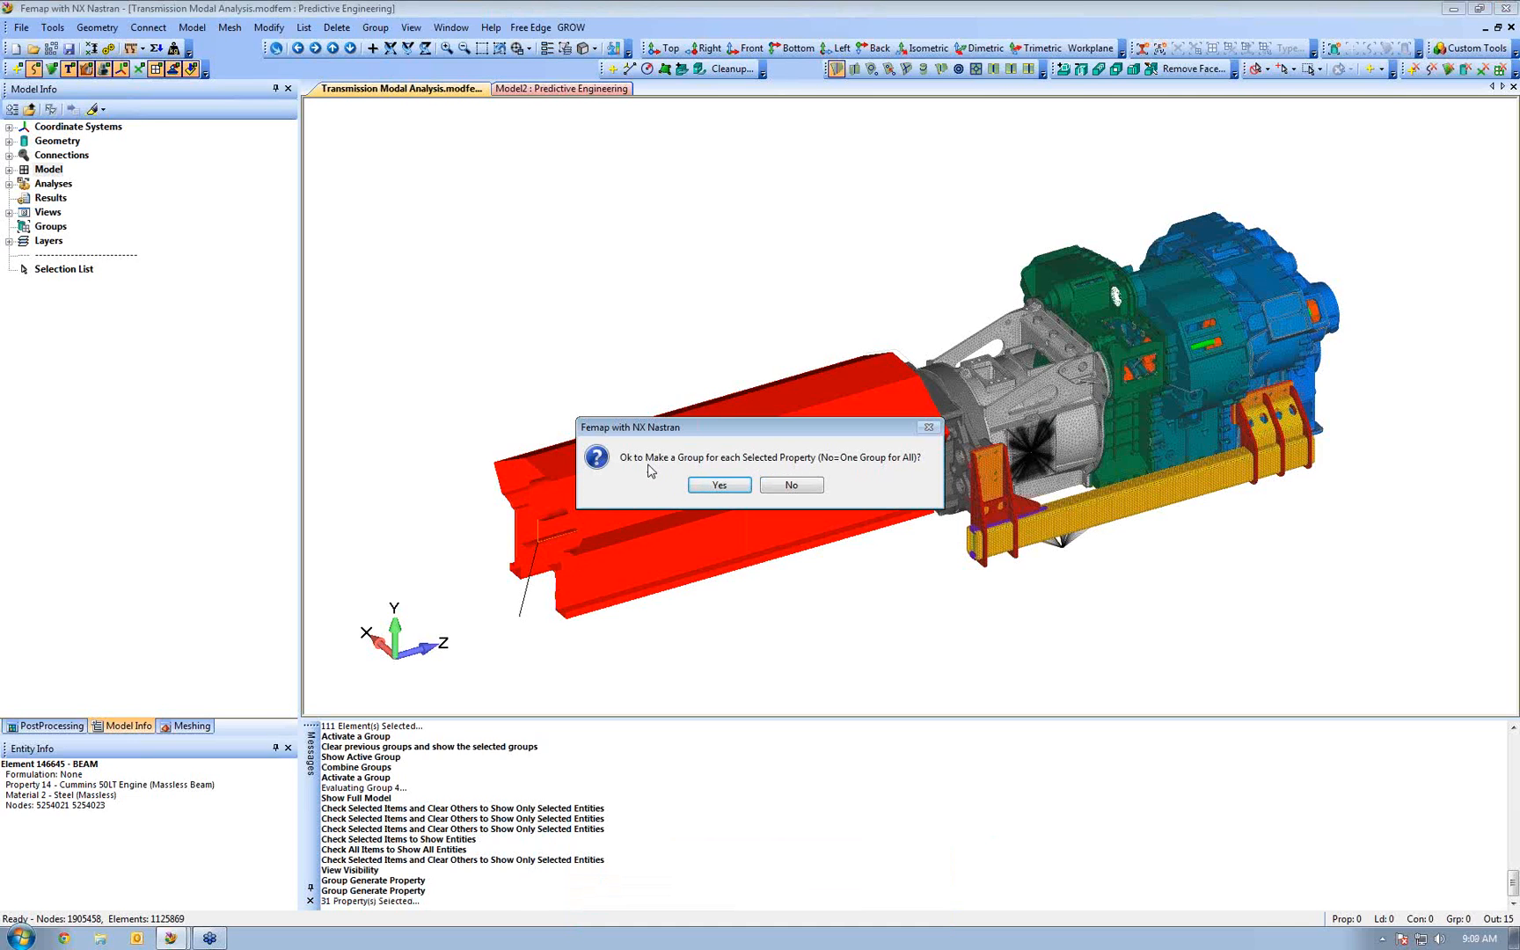
left_click(719, 486)
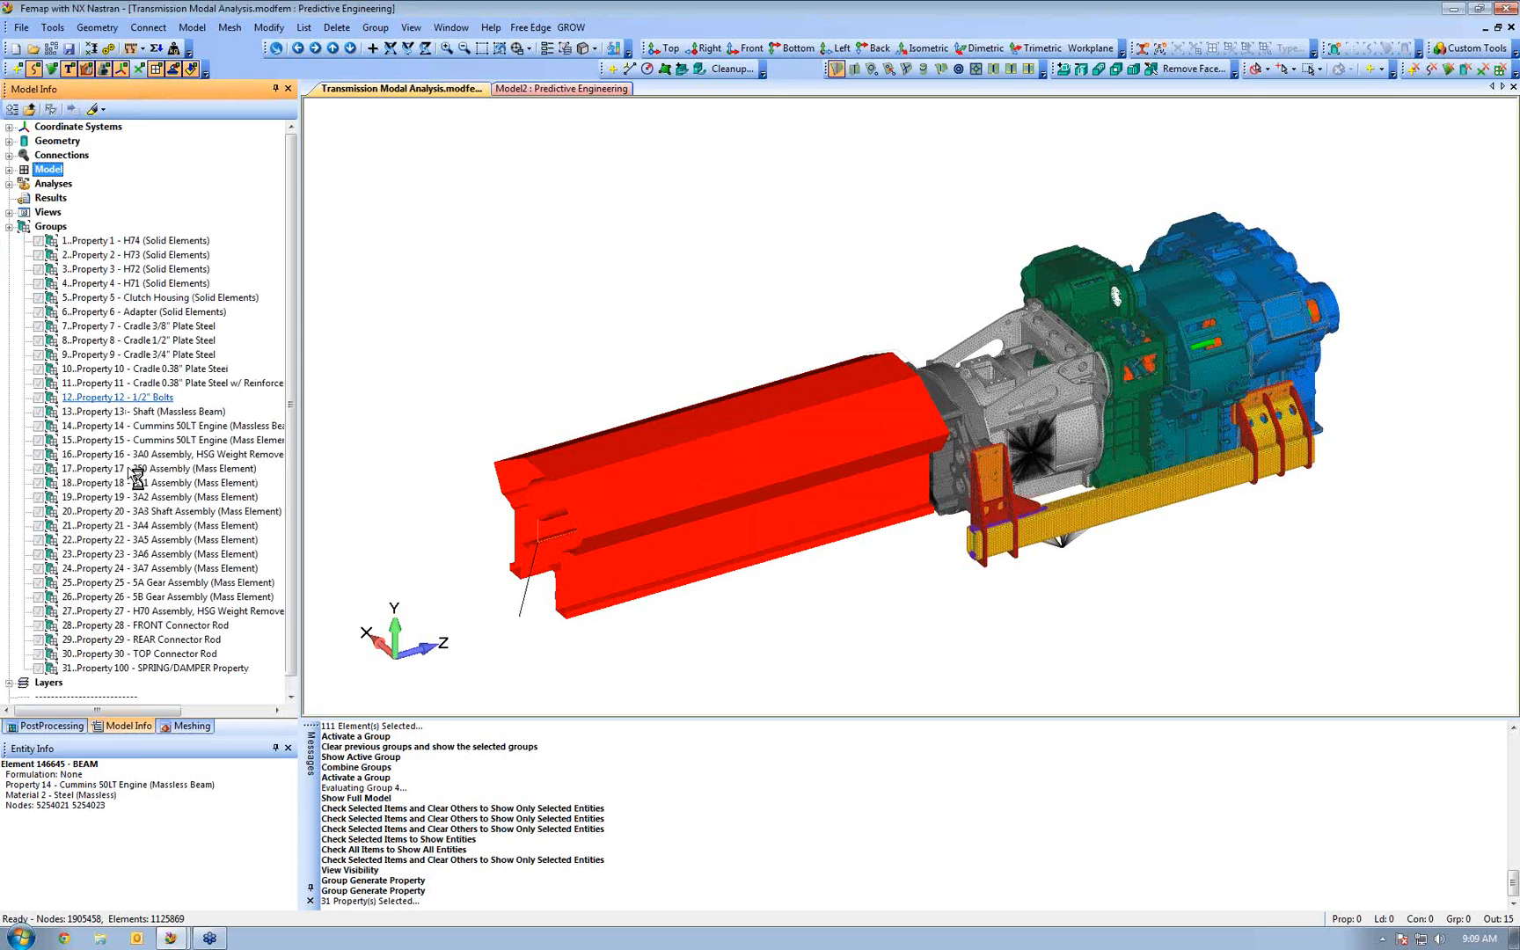
Activate the Property 1 - H74 (Solid Elements) group and display just the active group
right_click(95, 242)
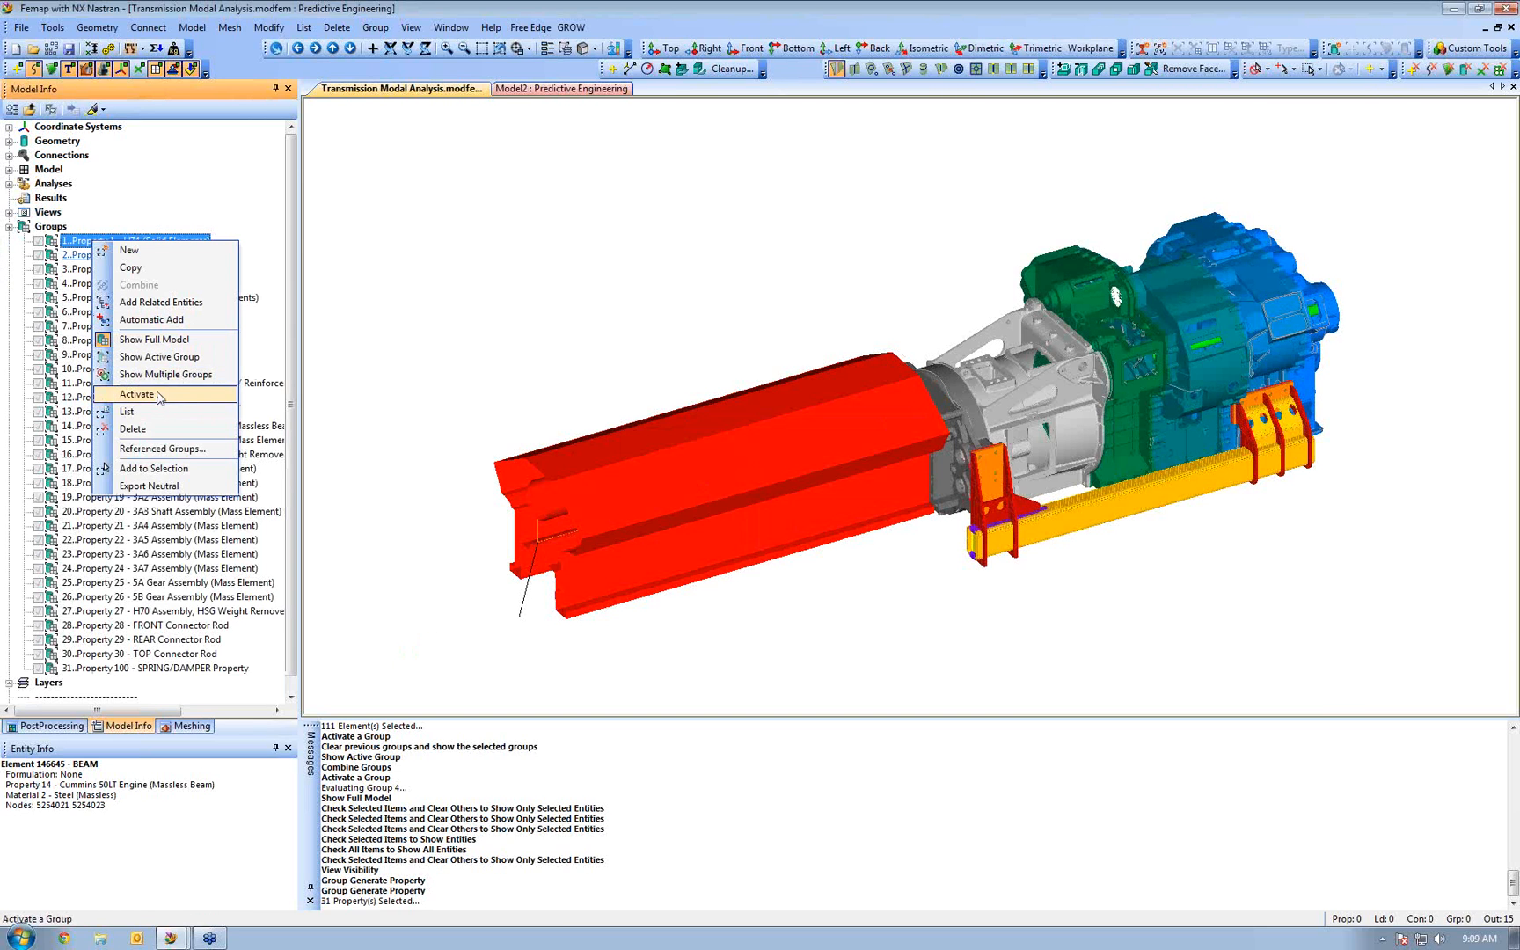
left_click(136, 393)
right_click(114, 245)
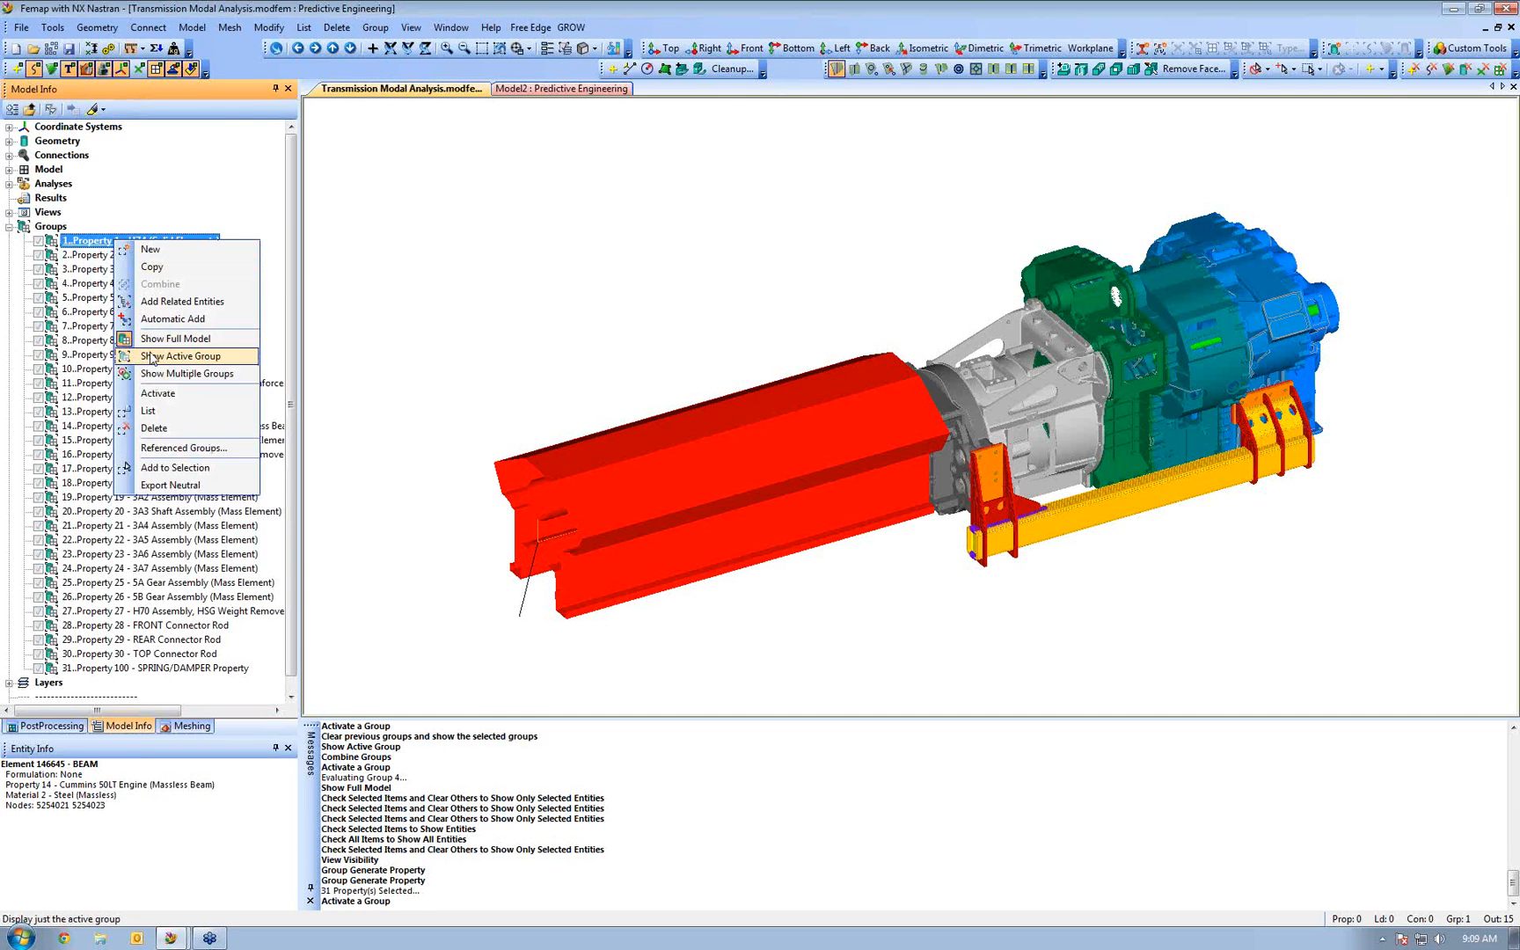
left_click(132, 353)
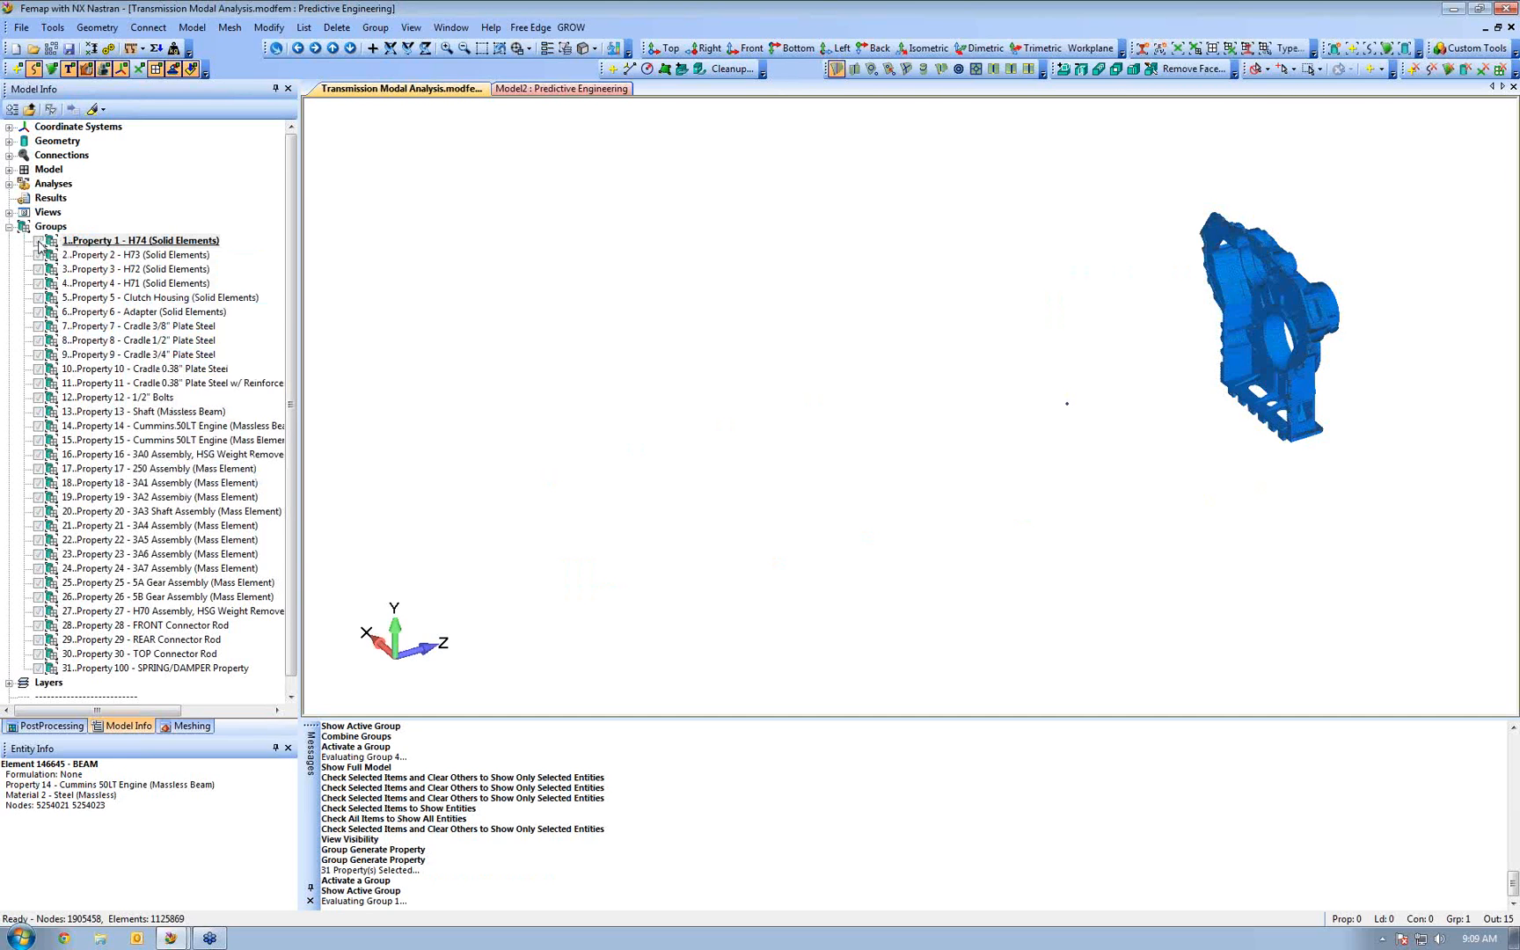
right_click(75, 249)
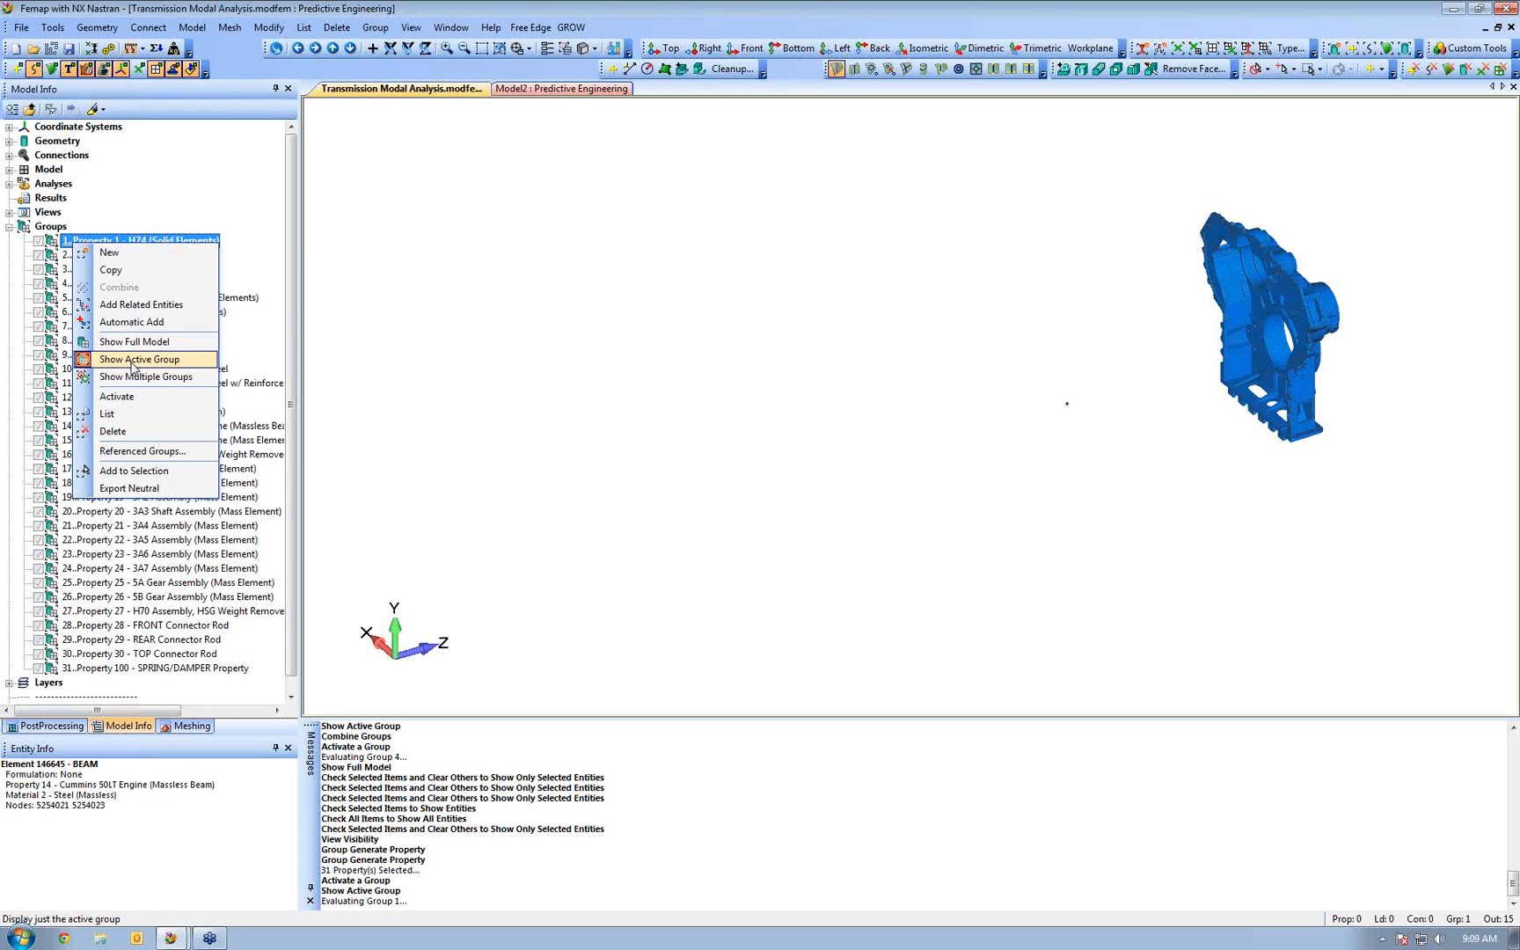
left_click(237, 344)
Show only the Property 1 - H74 group, and add the H73, H72 and H71 solid element groups to the display
right_click(37, 246)
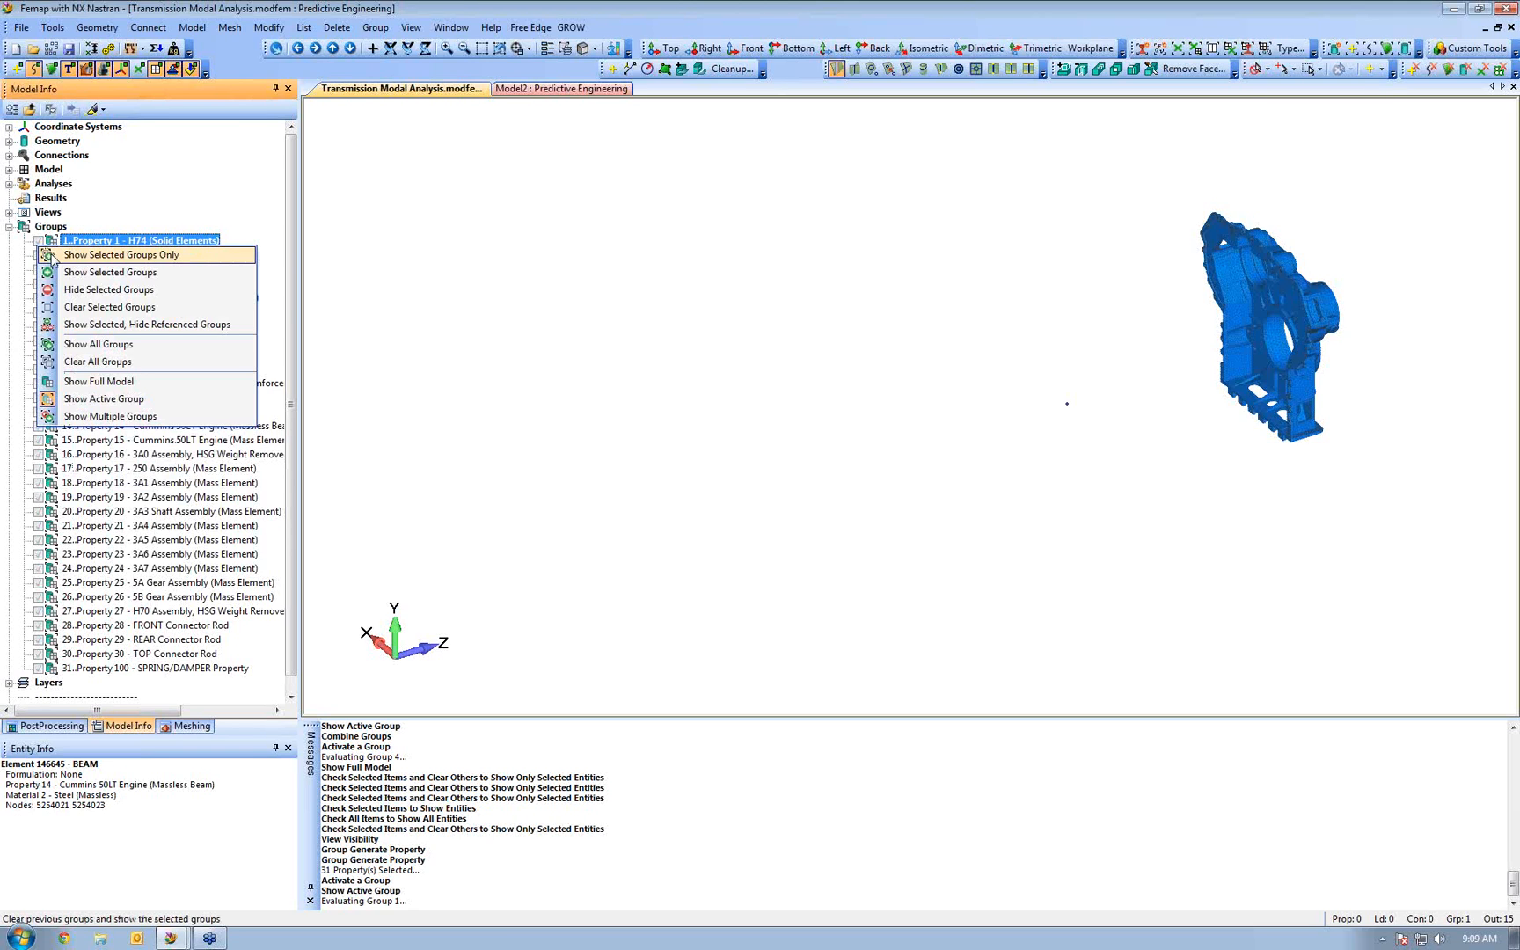
left_click(76, 257)
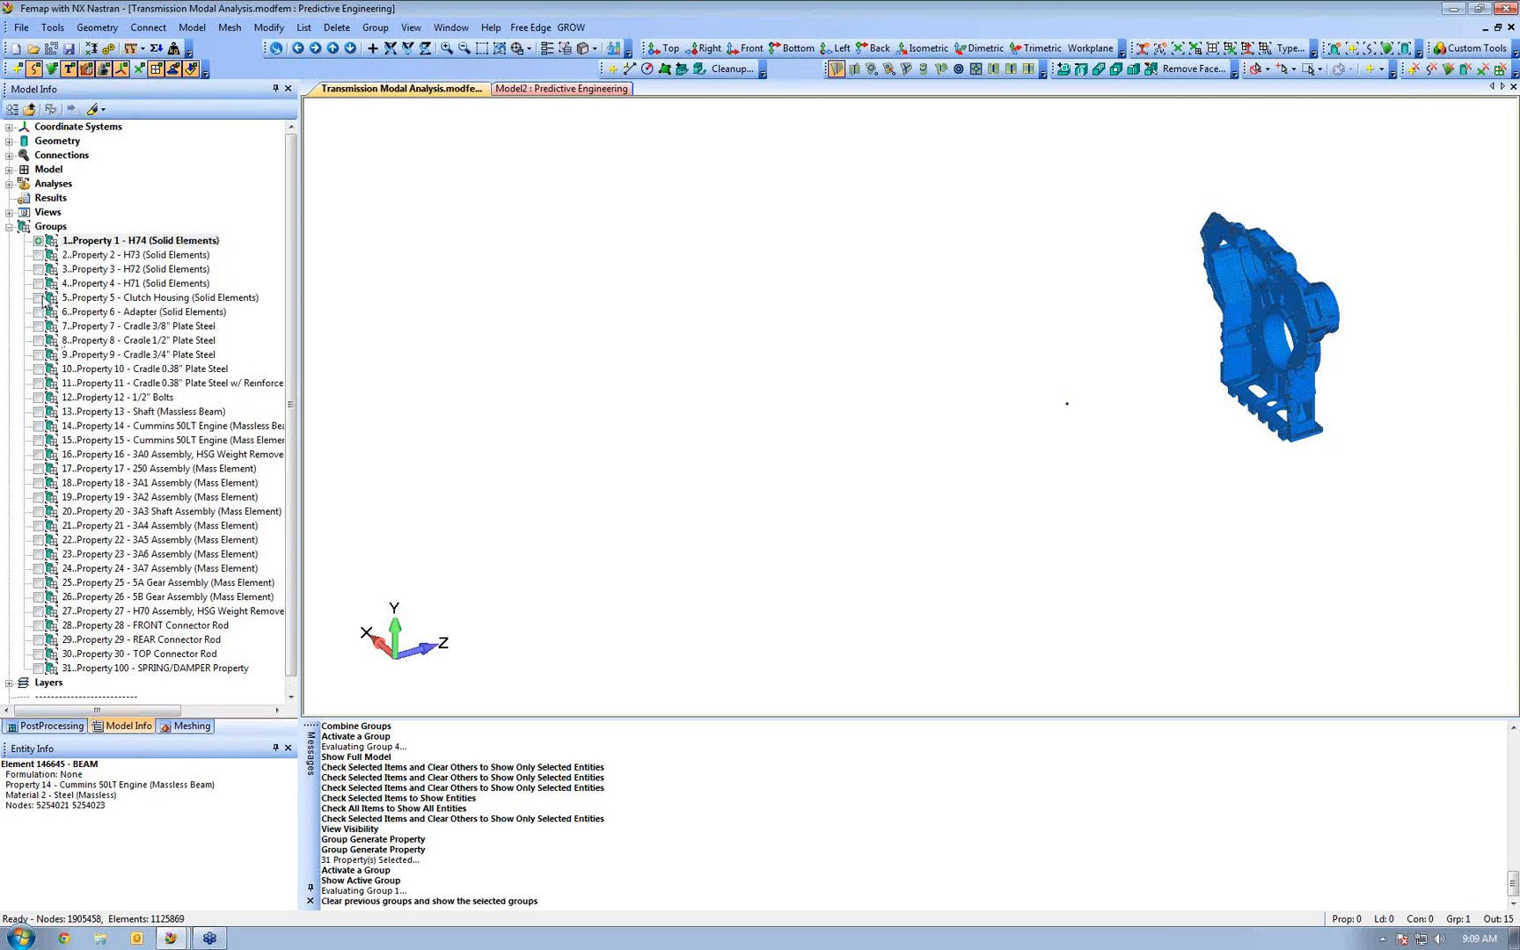
left_click(39, 256)
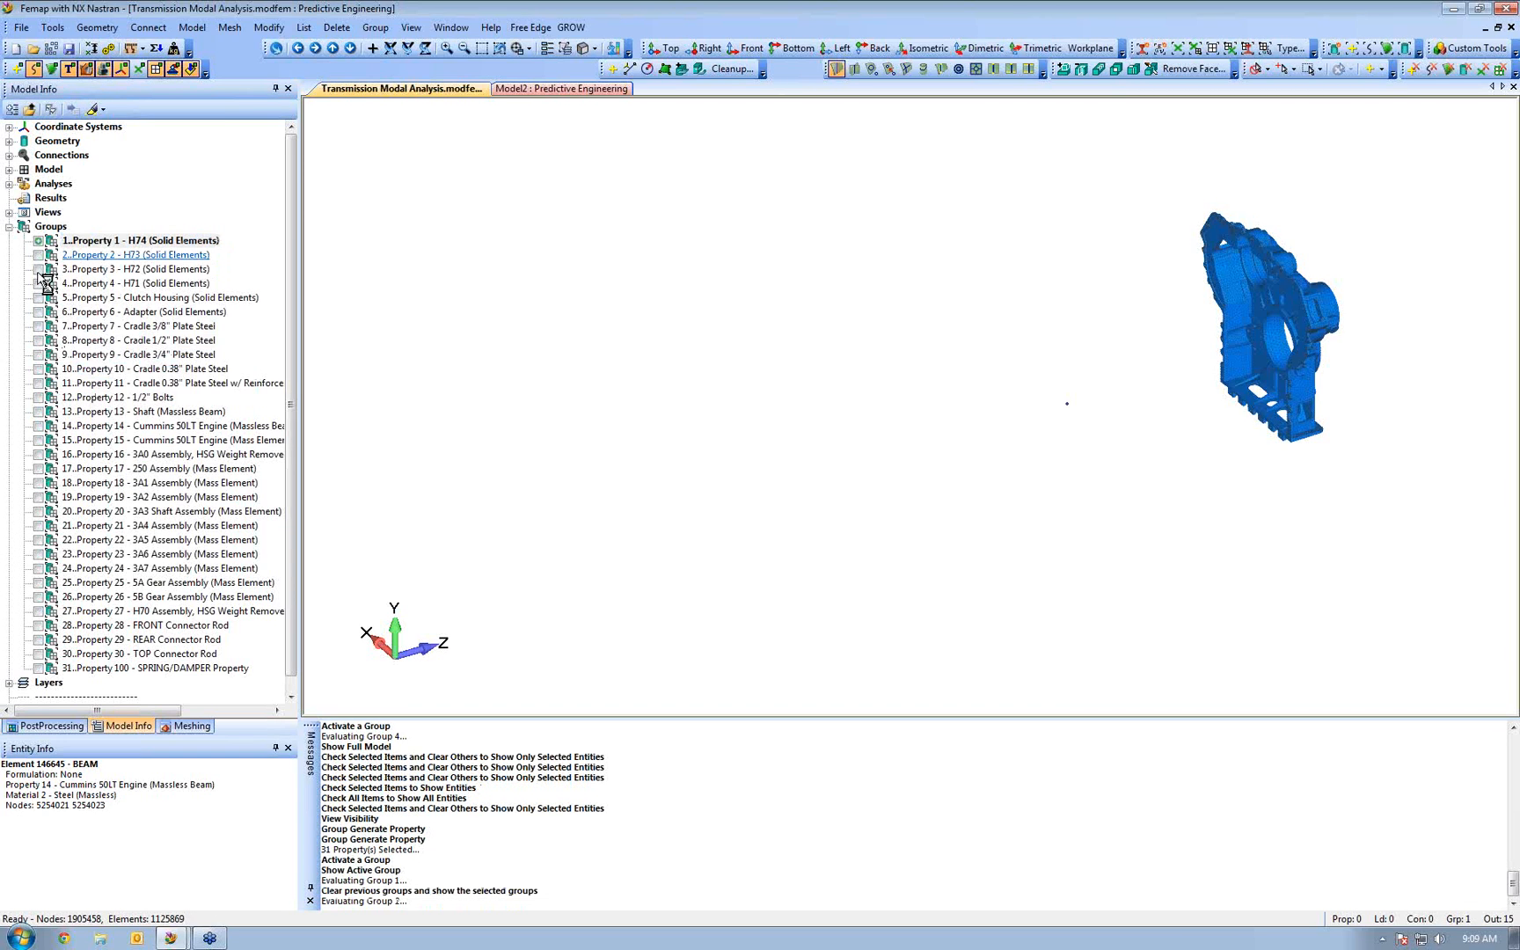
left_click(39, 270)
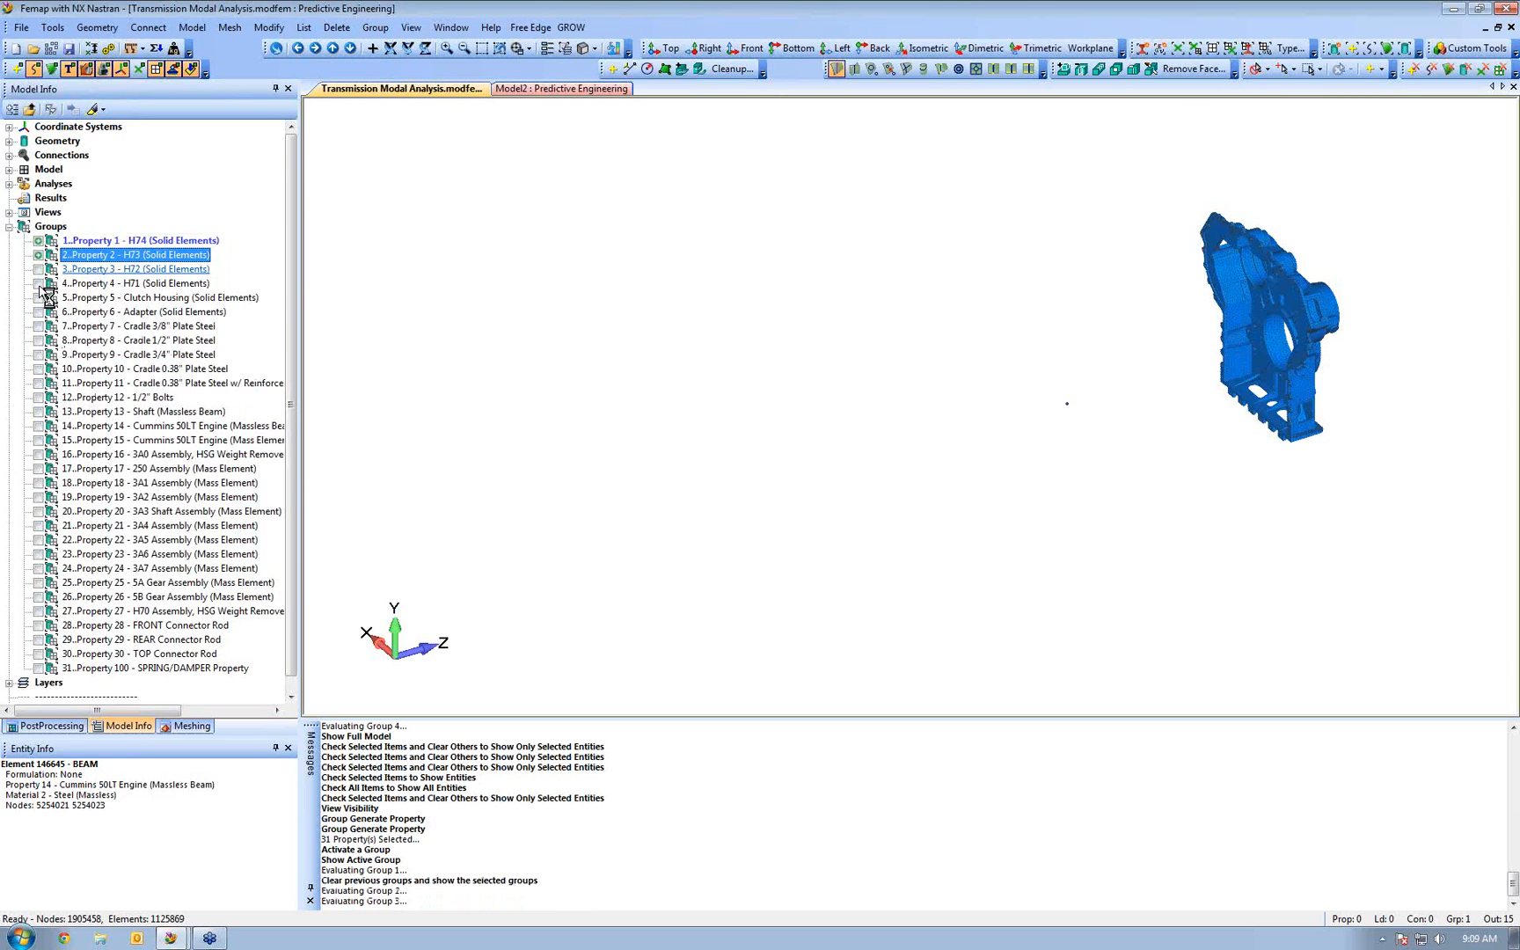
left_click(39, 284)
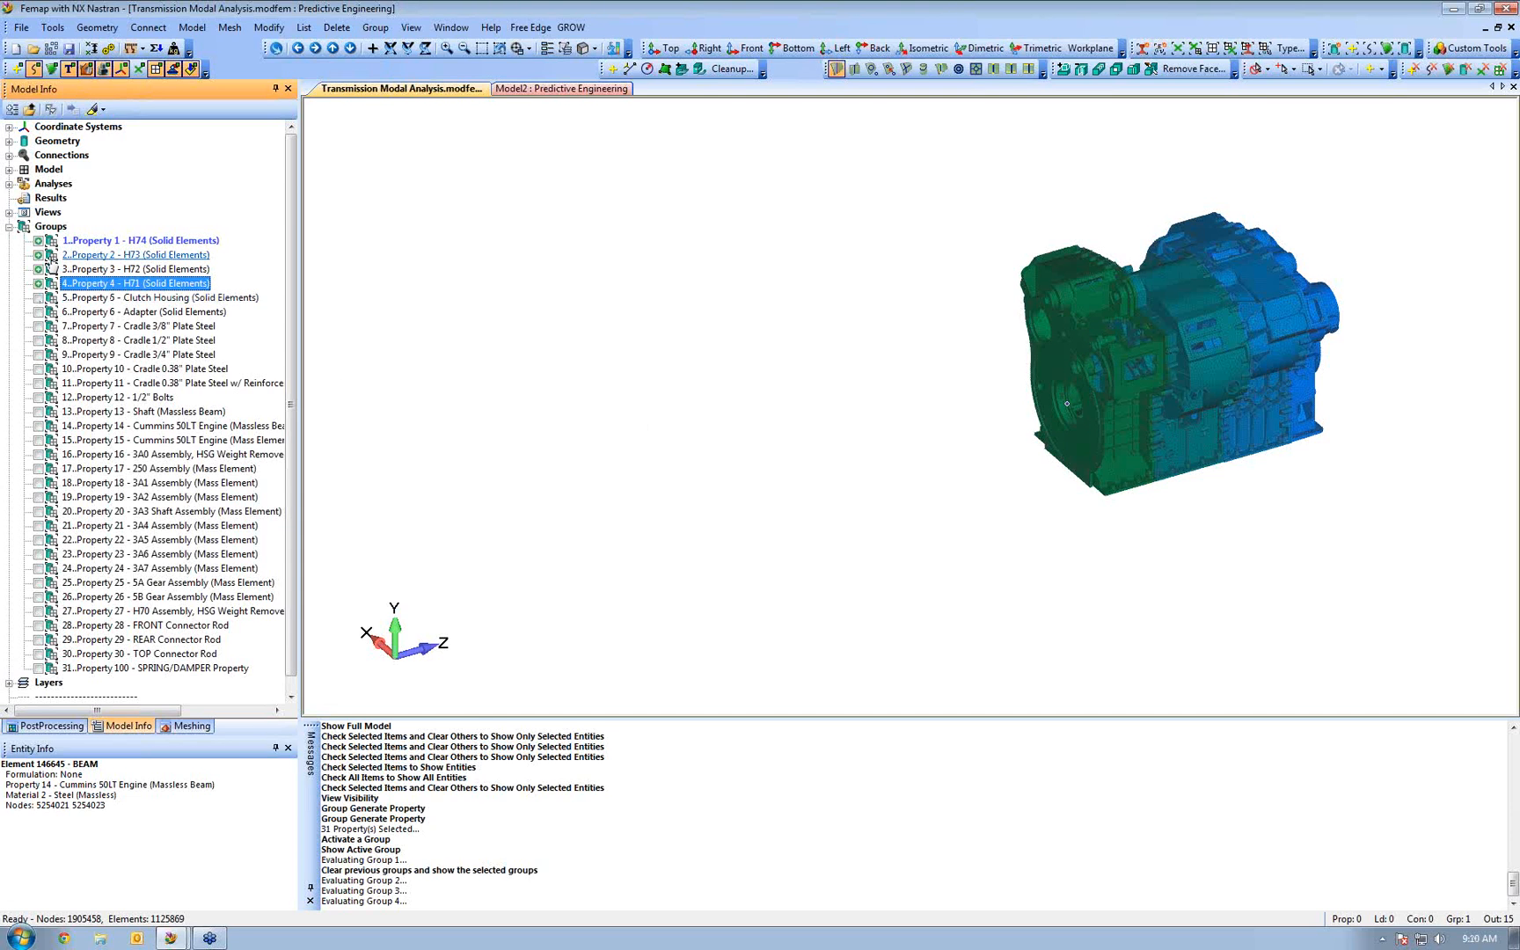
Hide the Property 3 - H72 group between the other housings, and show the Property 8 - Cradle 1/2" Plate Steel group
middle_click_drag(909, 400, 570, 488, "ctrl")
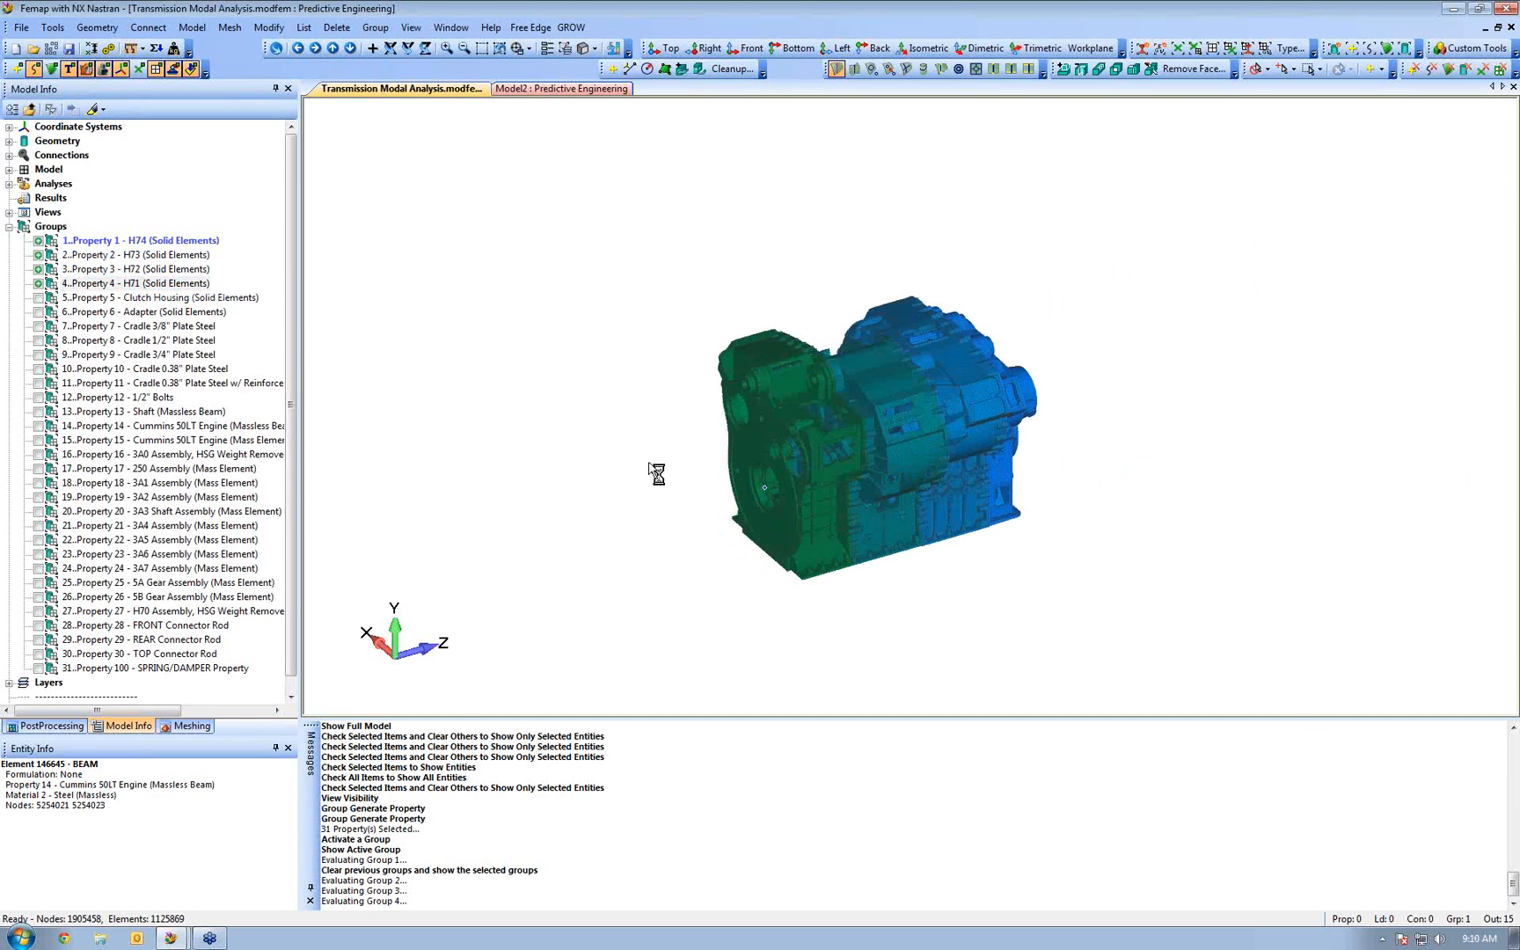
left_click(481, 48)
left_click(674, 278)
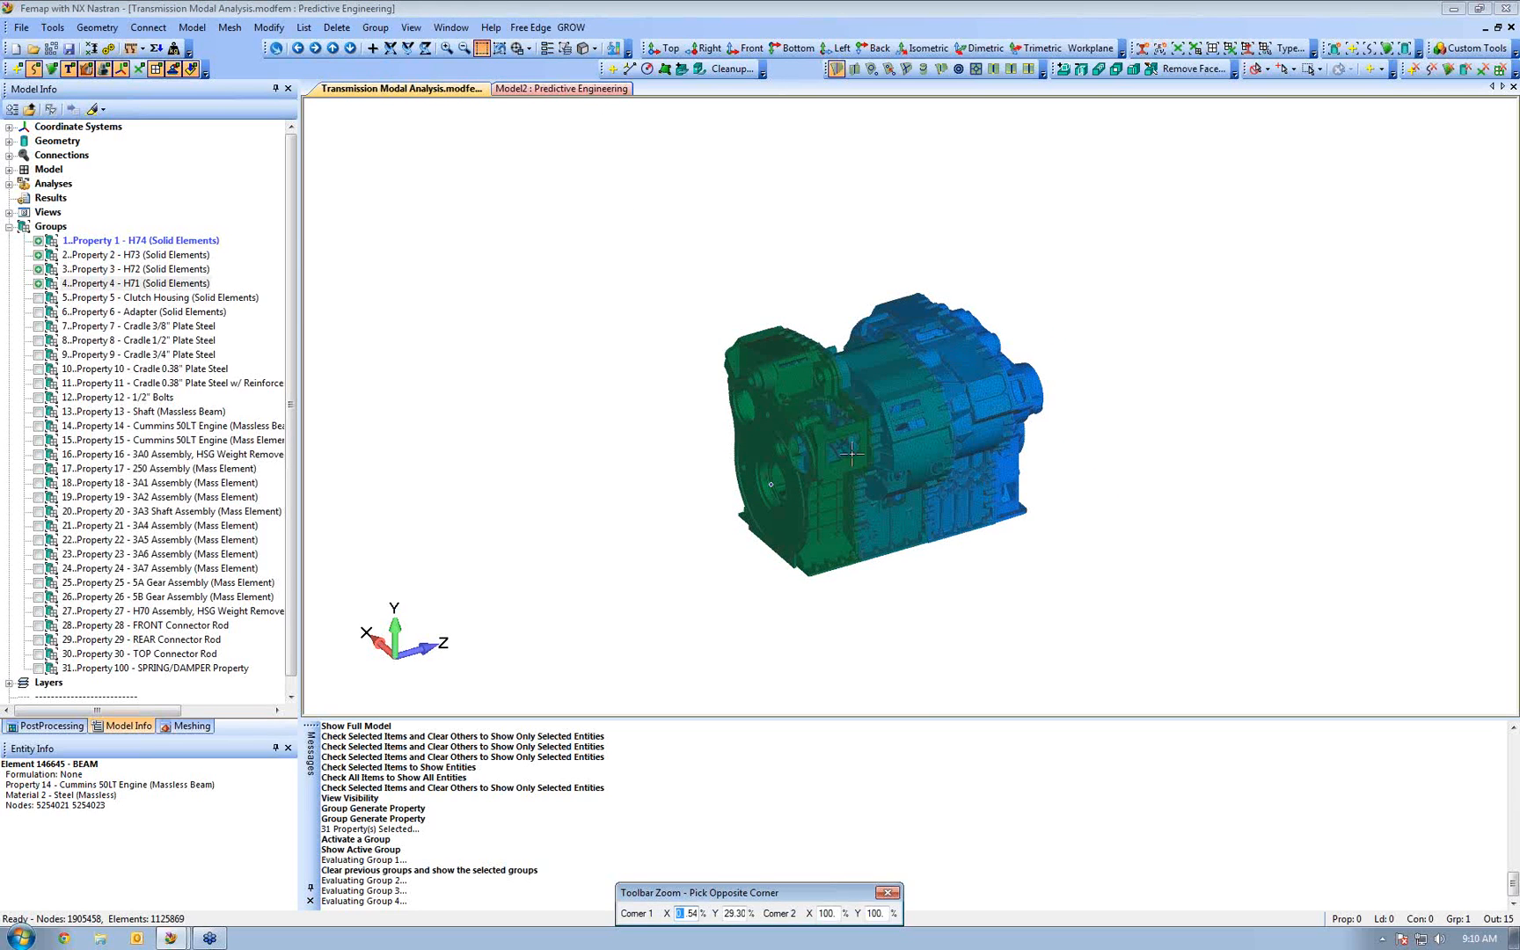
left_click(1098, 595)
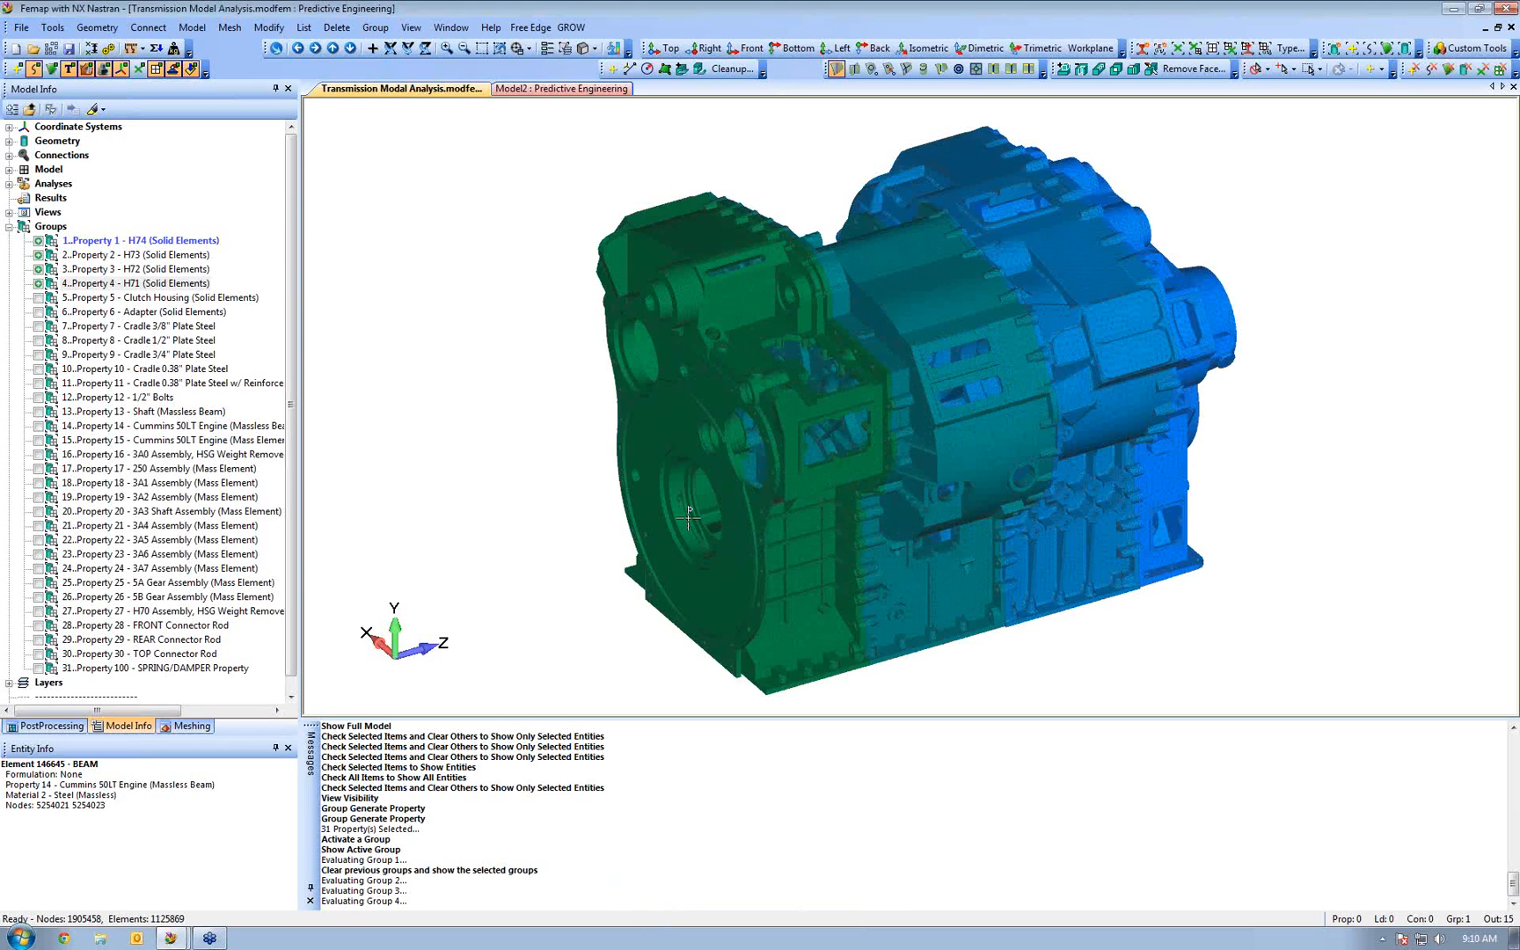
left_click(38, 283)
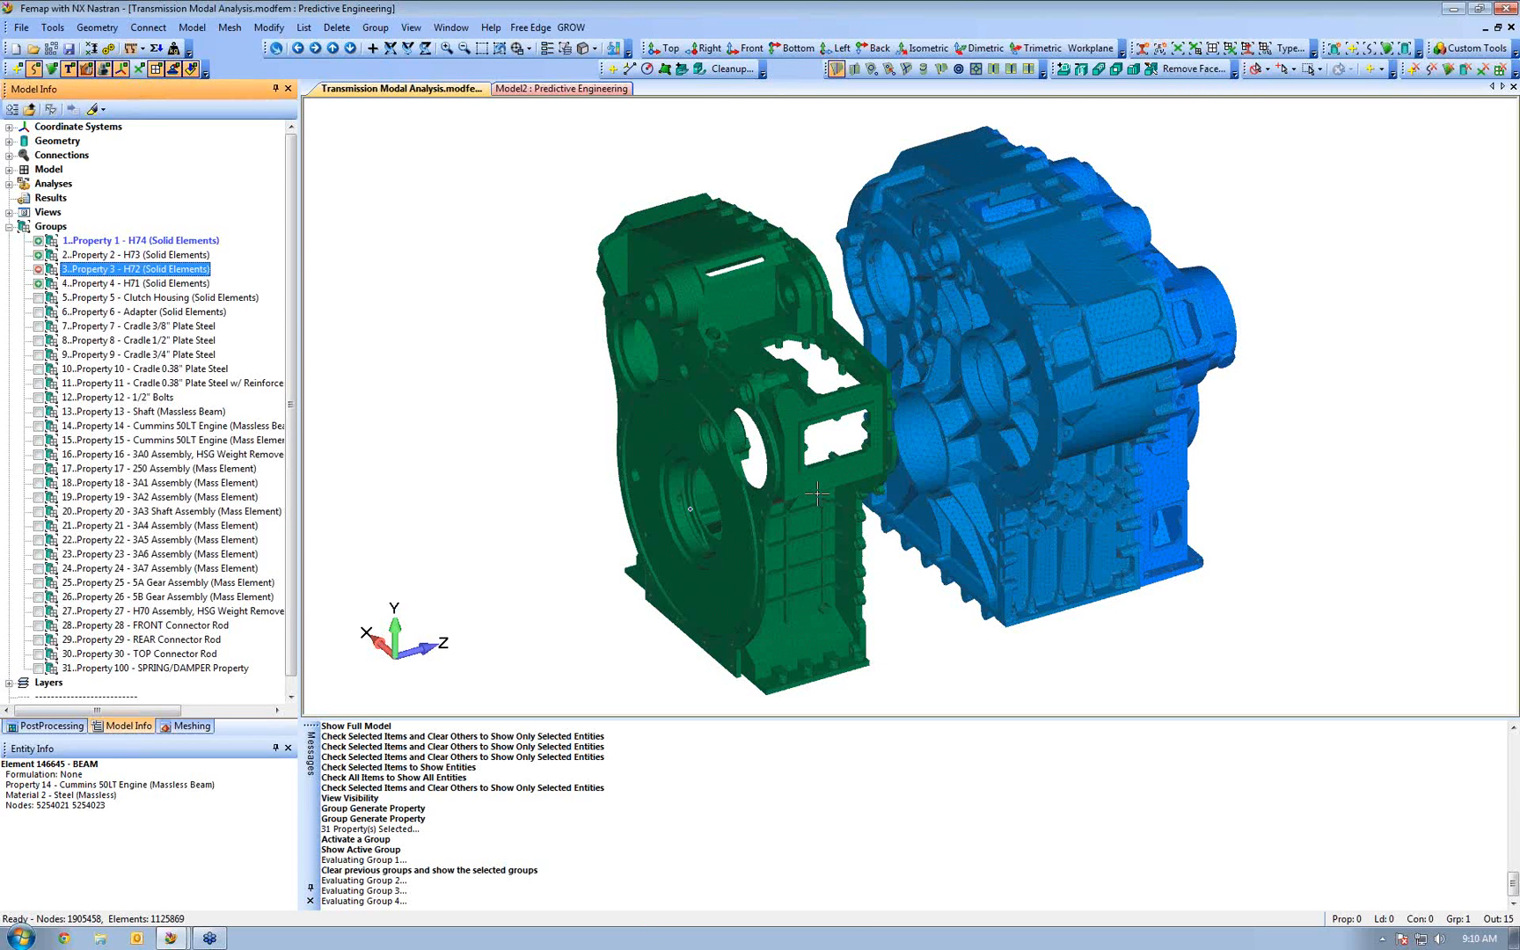
scroll(296, 327, "down", 1)
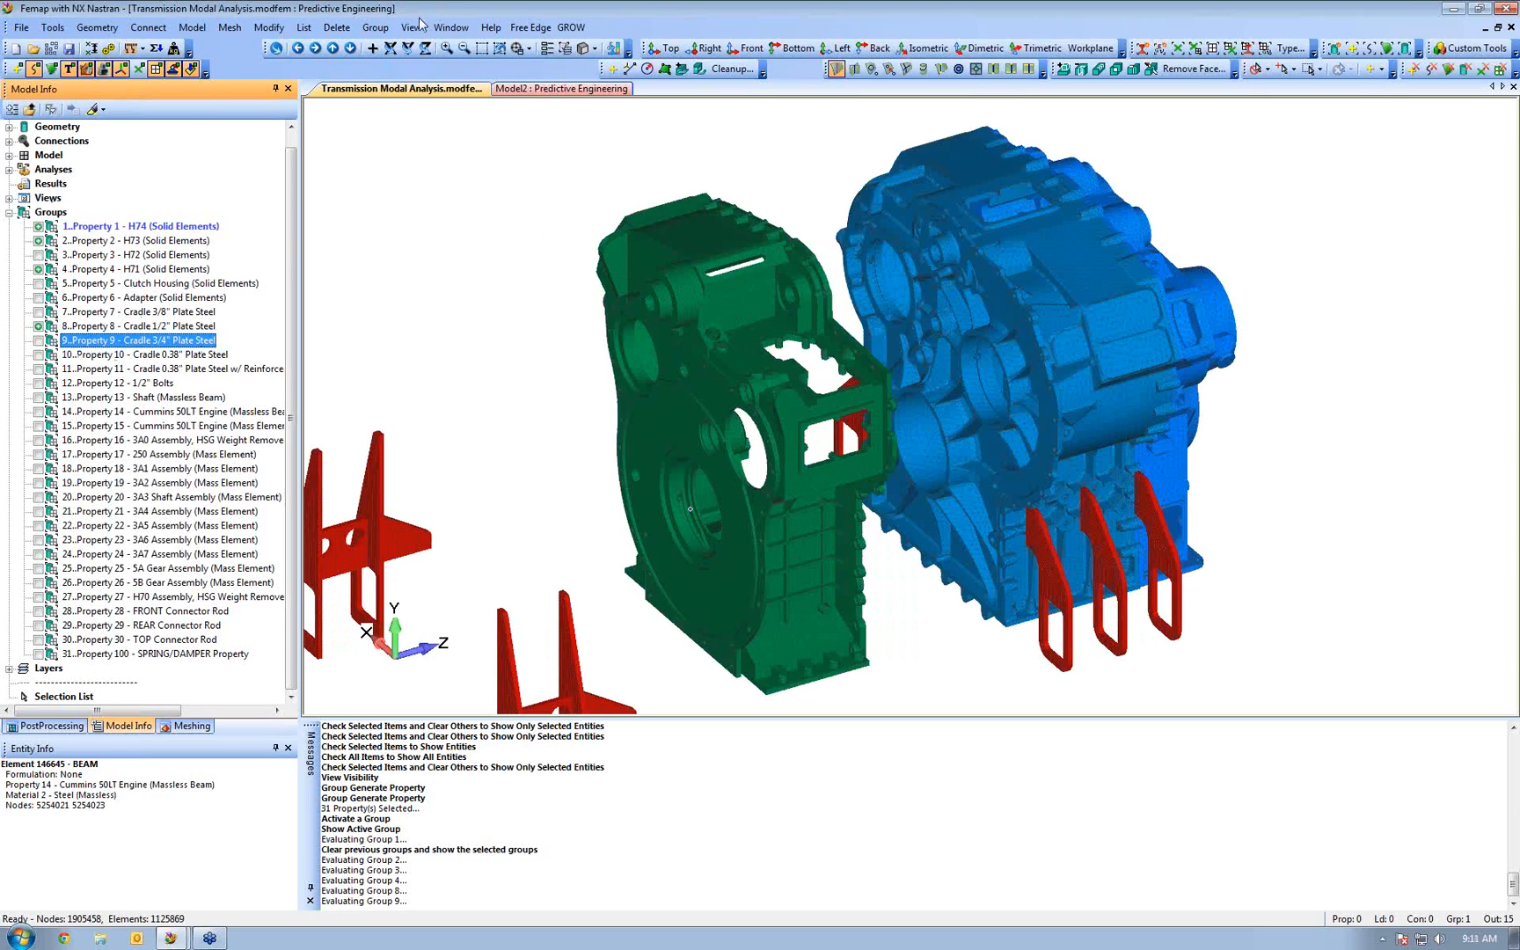
Generate groups by material from all materials in the model, making a separate group for each material
left_click(373, 28)
mouse_move(403, 68)
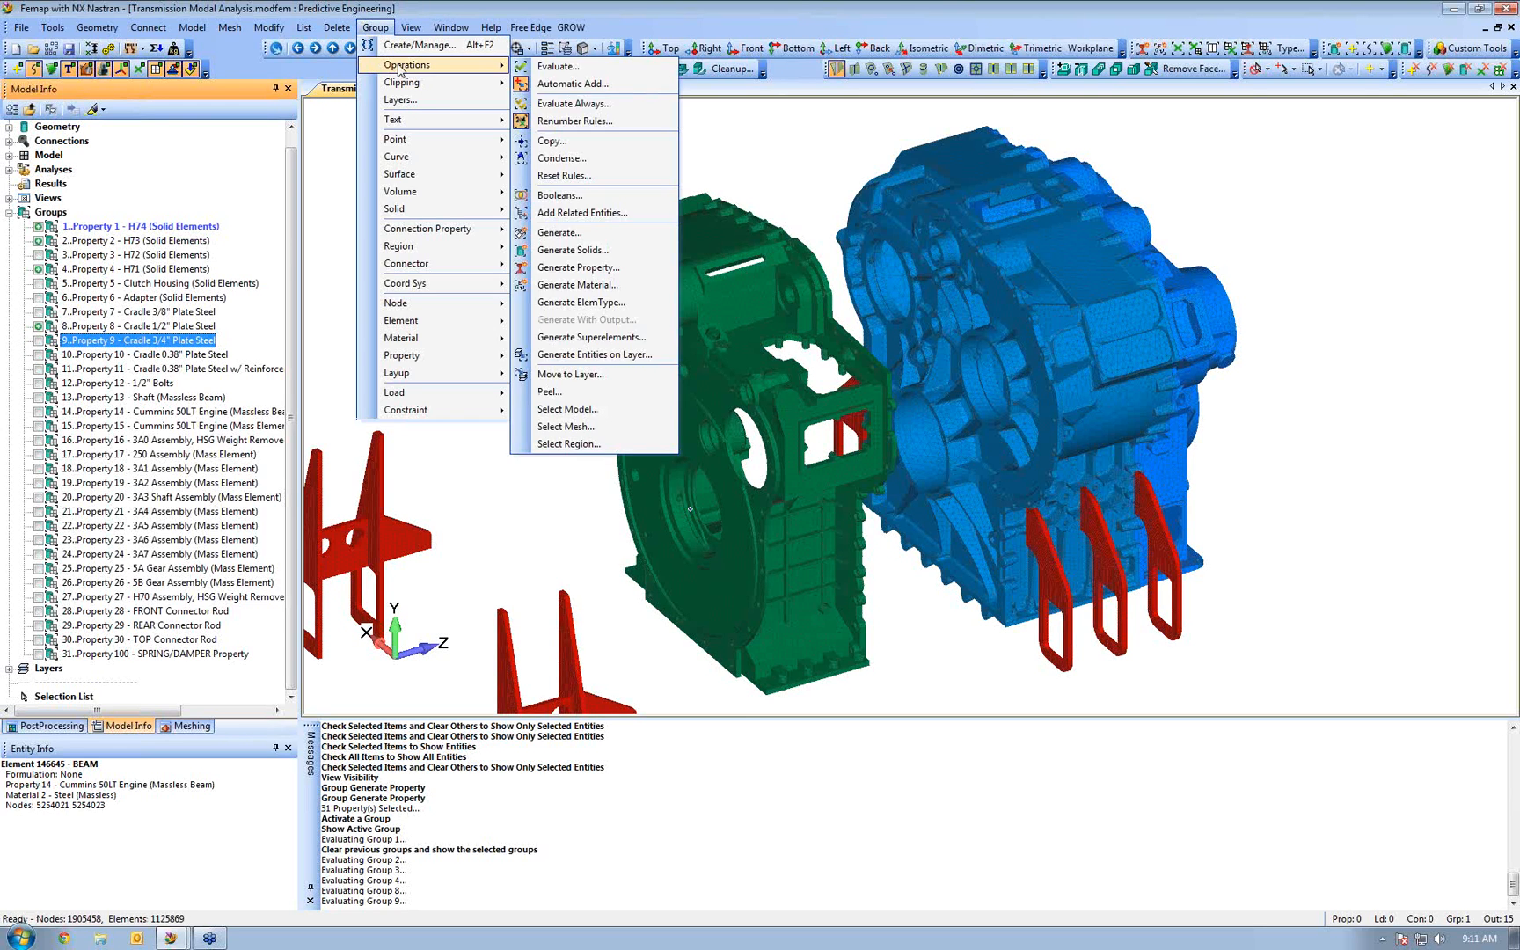
left_click(587, 290)
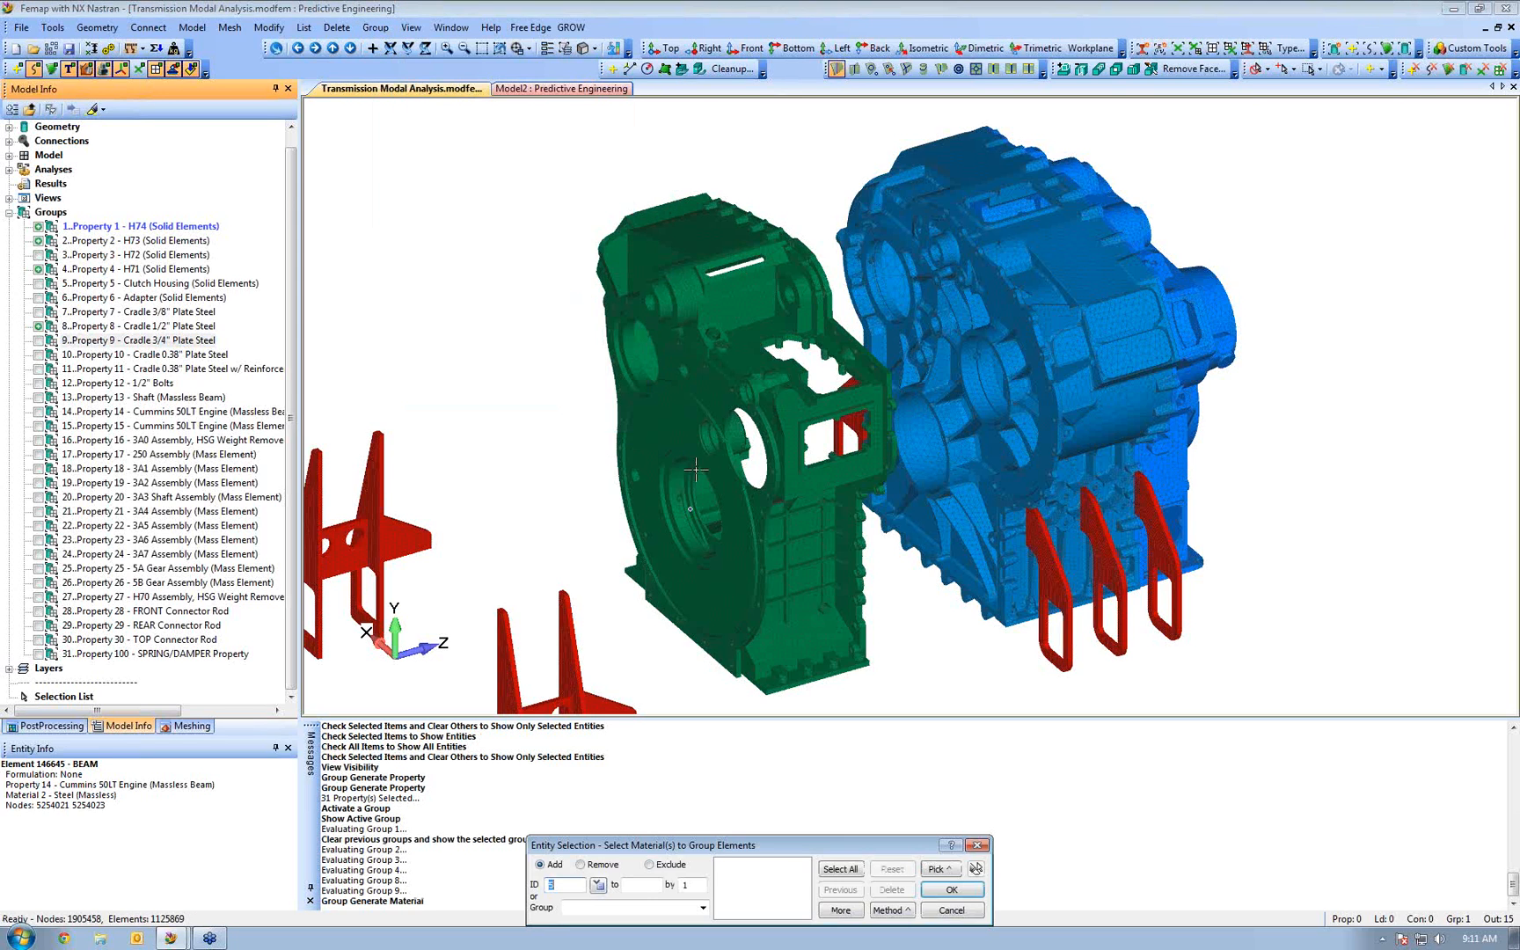
left_click(840, 868)
left_click(949, 890)
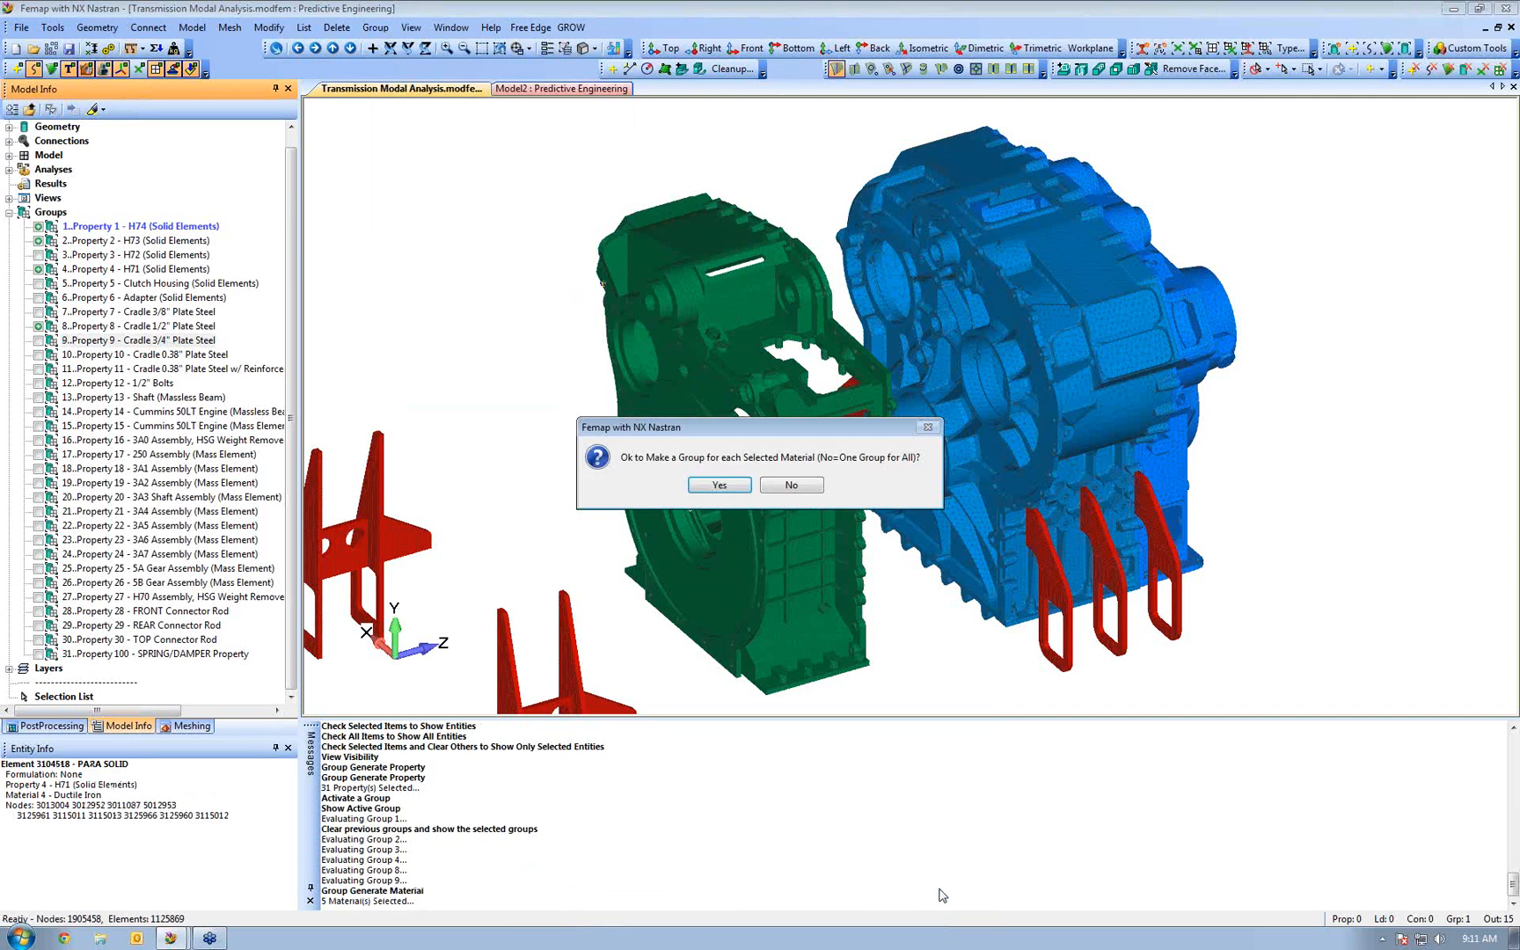
left_click(697, 483)
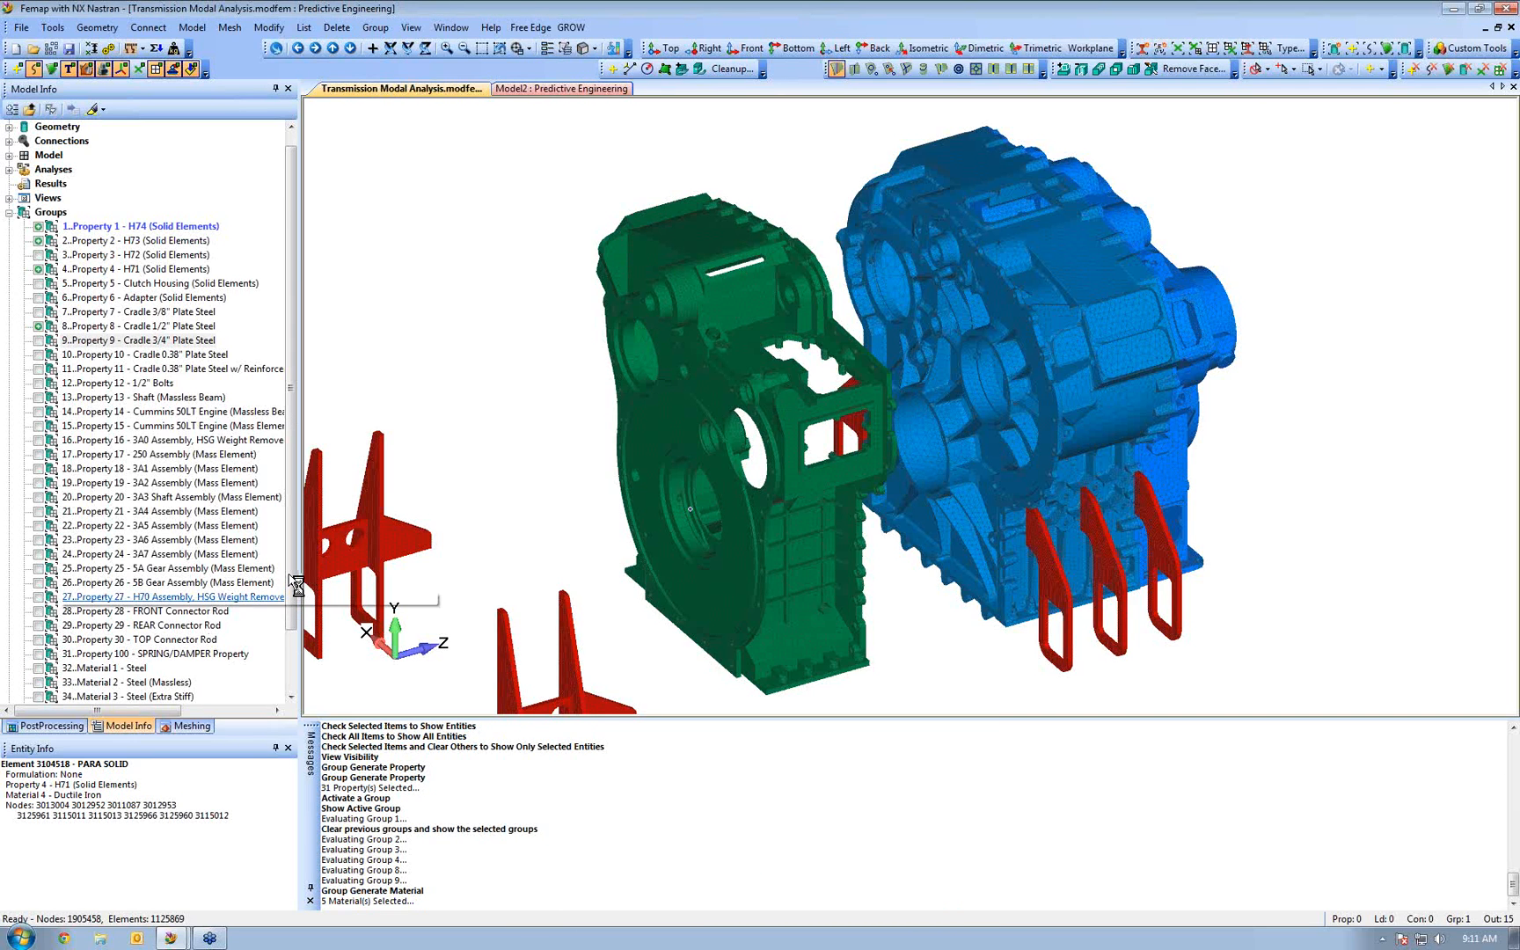
Show only the Material 4 - Ductile Iron group, and hide the Property 2 - H73 elements from it
left_click_drag(291, 578, 296, 637)
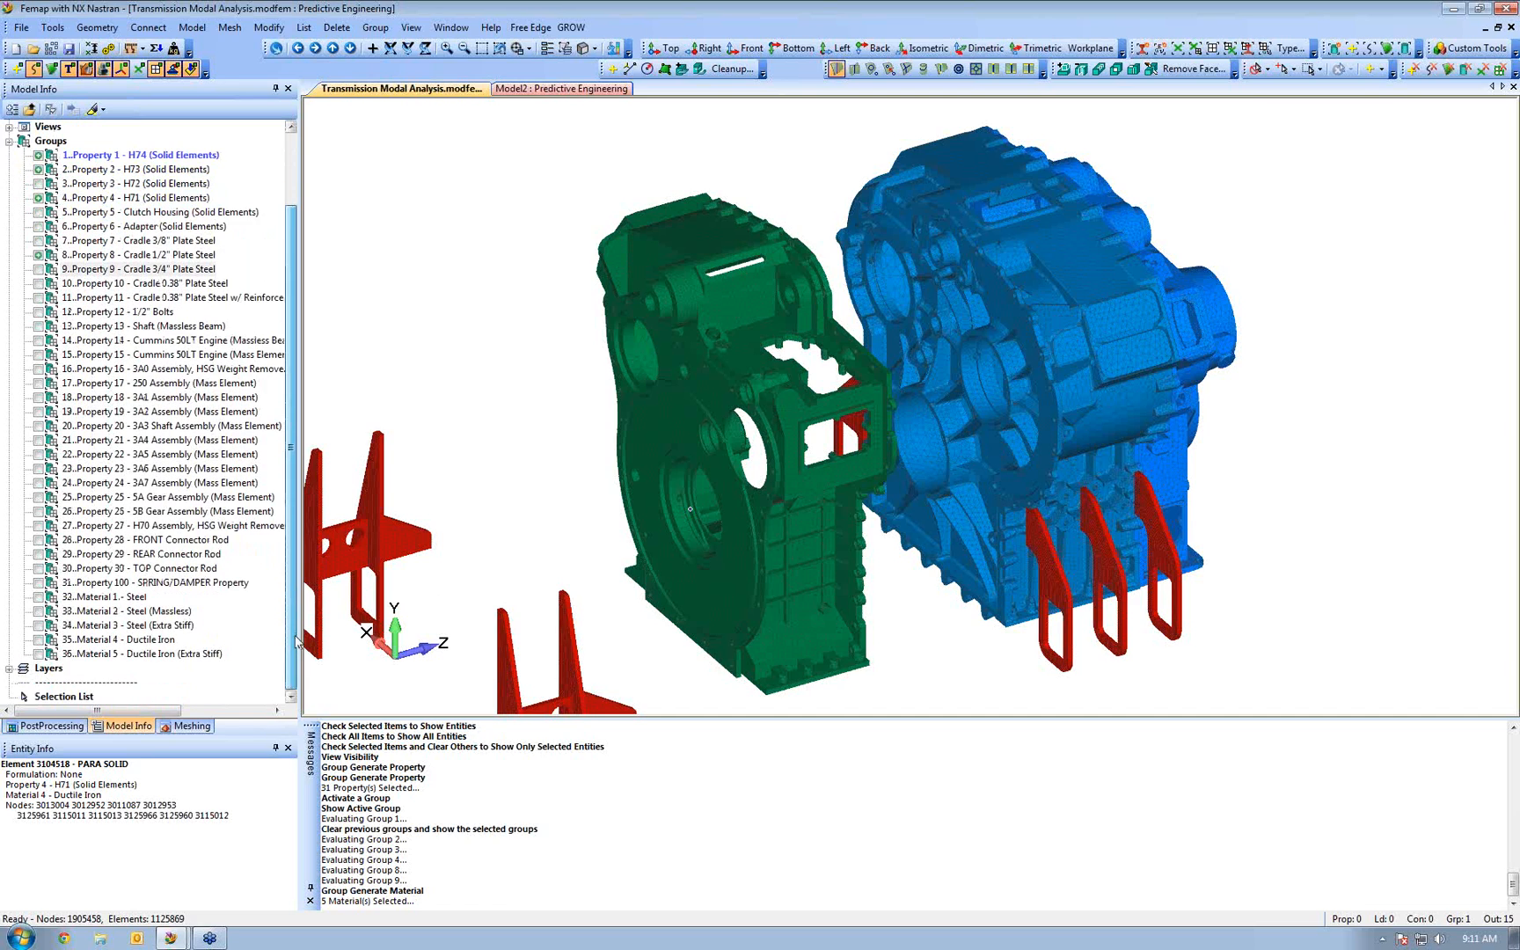
right_click(60, 642)
left_click(63, 650)
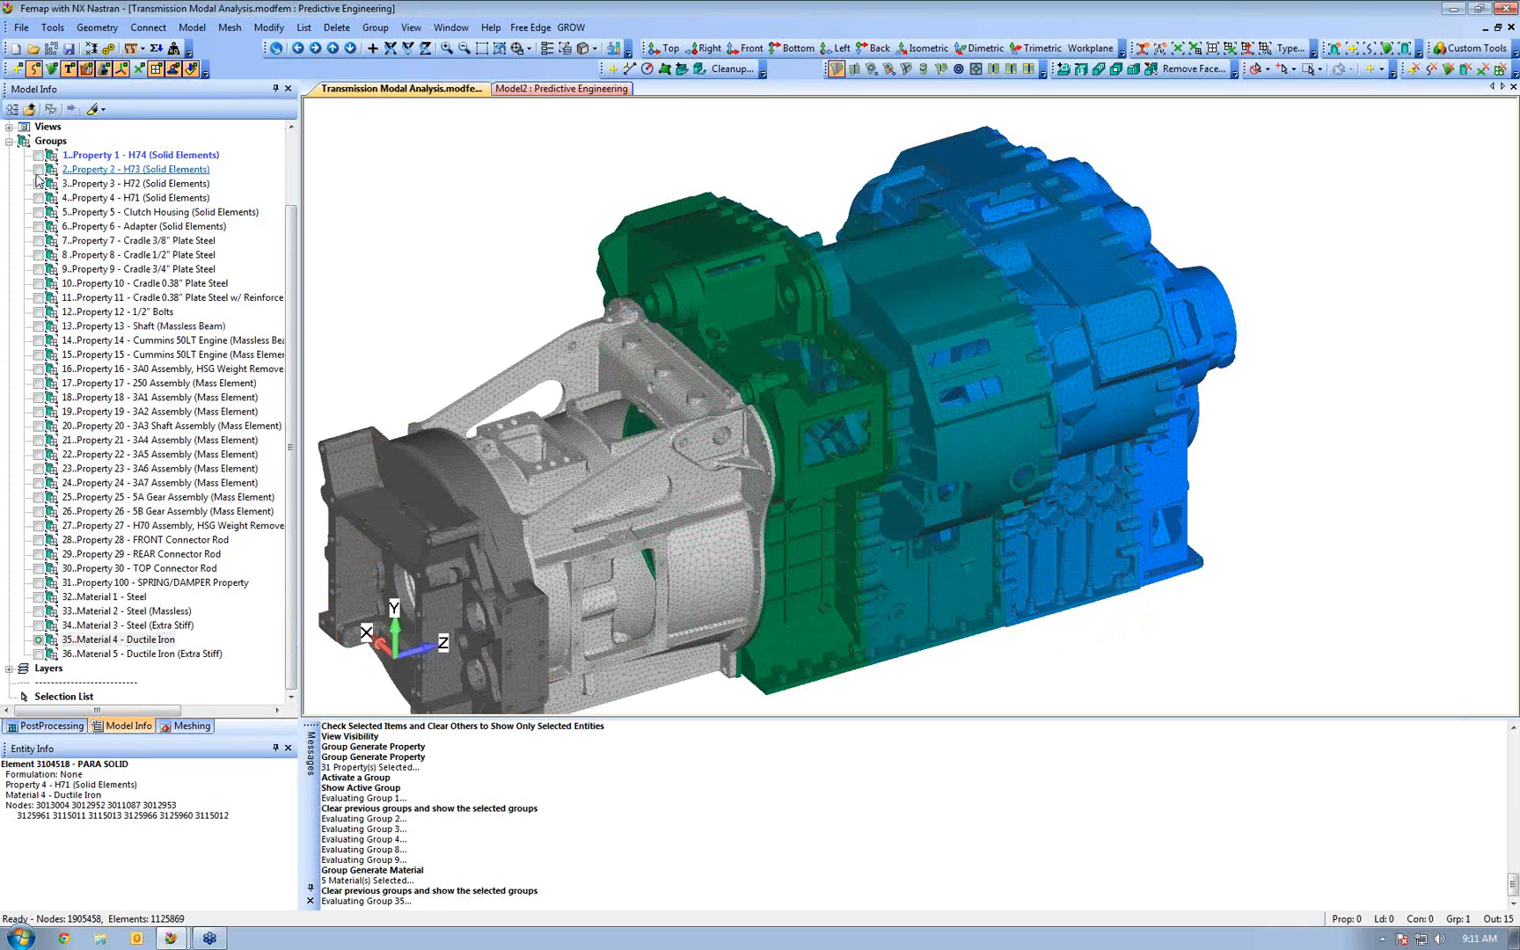
left_click(38, 173)
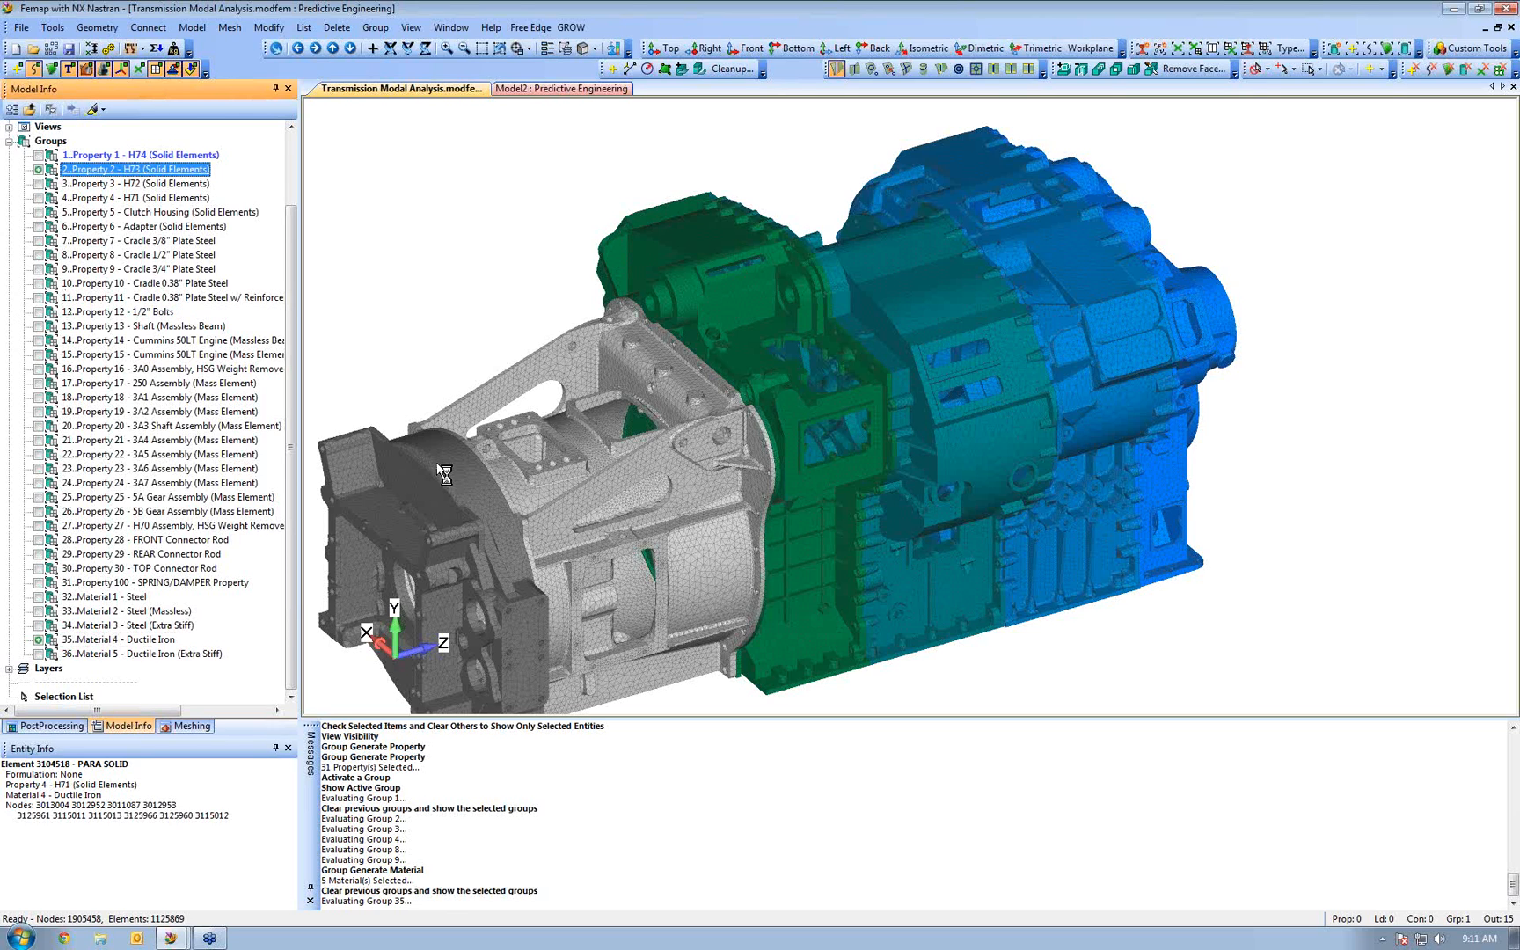
left_click(39, 170)
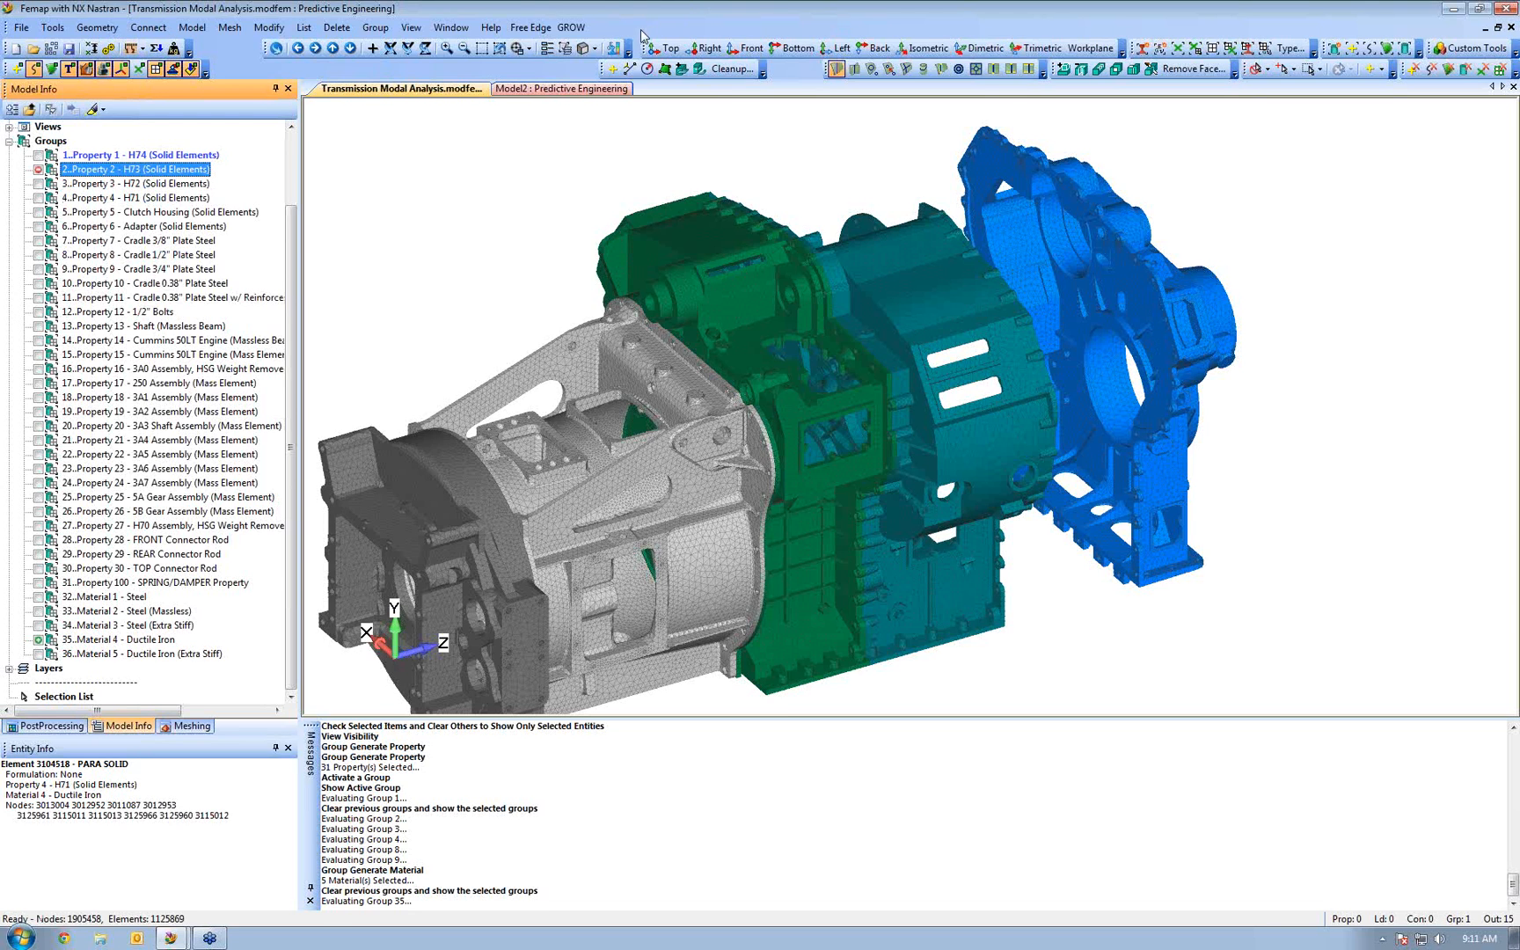
Define the clipping plane as the global YZ plane in the positive direction, with its base at 0, 0, 0
left_click(597, 49)
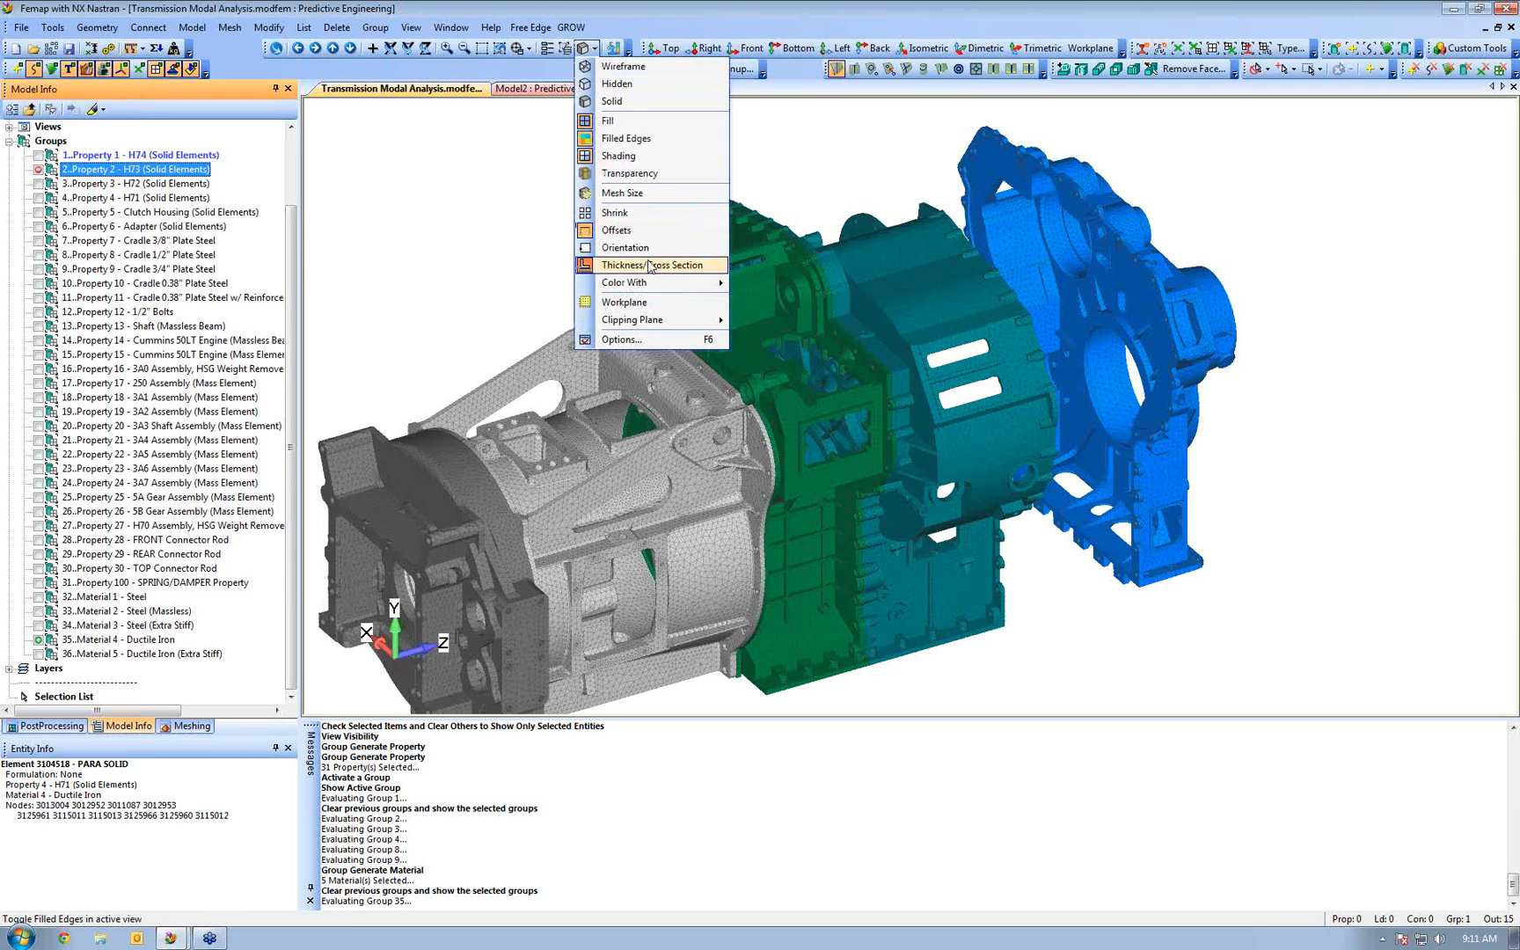
mouse_move(656, 321)
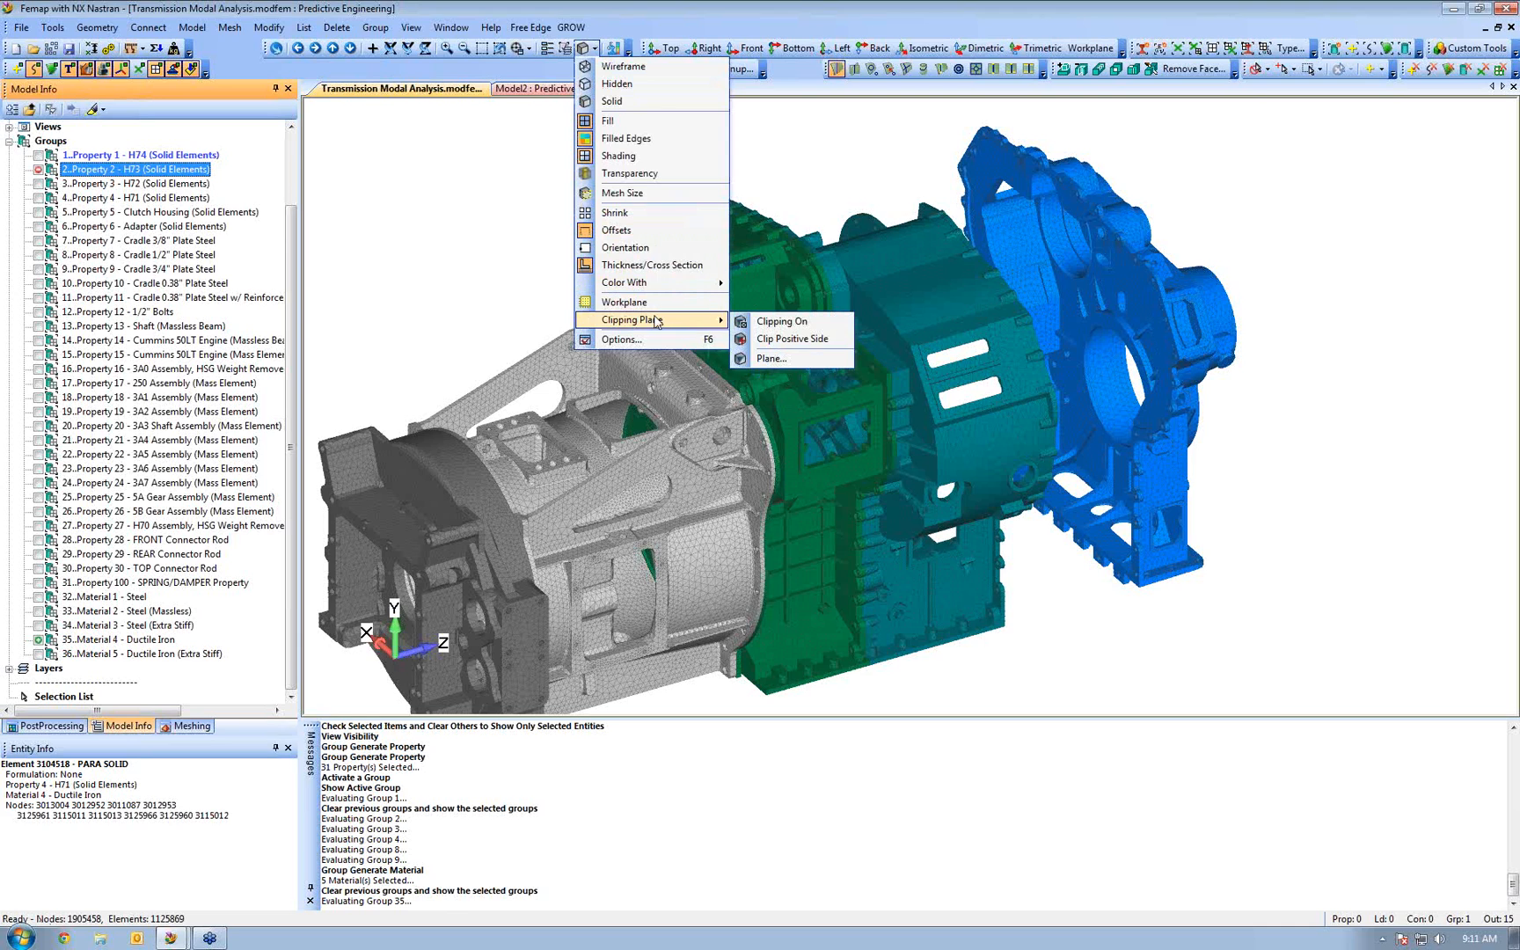
left_click(759, 359)
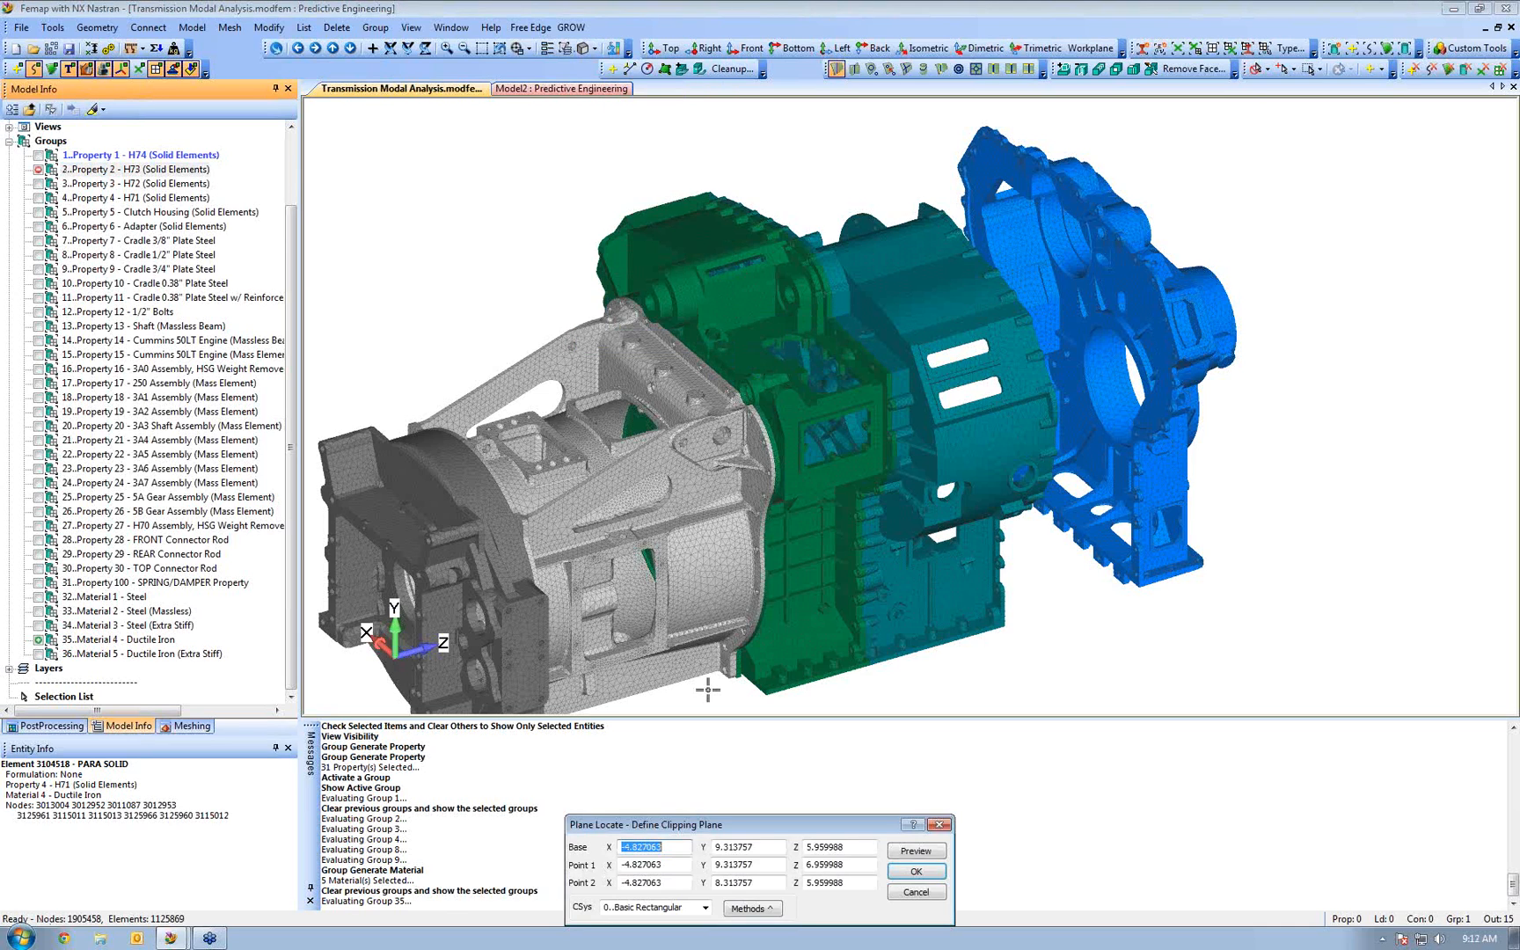
left_click(773, 915)
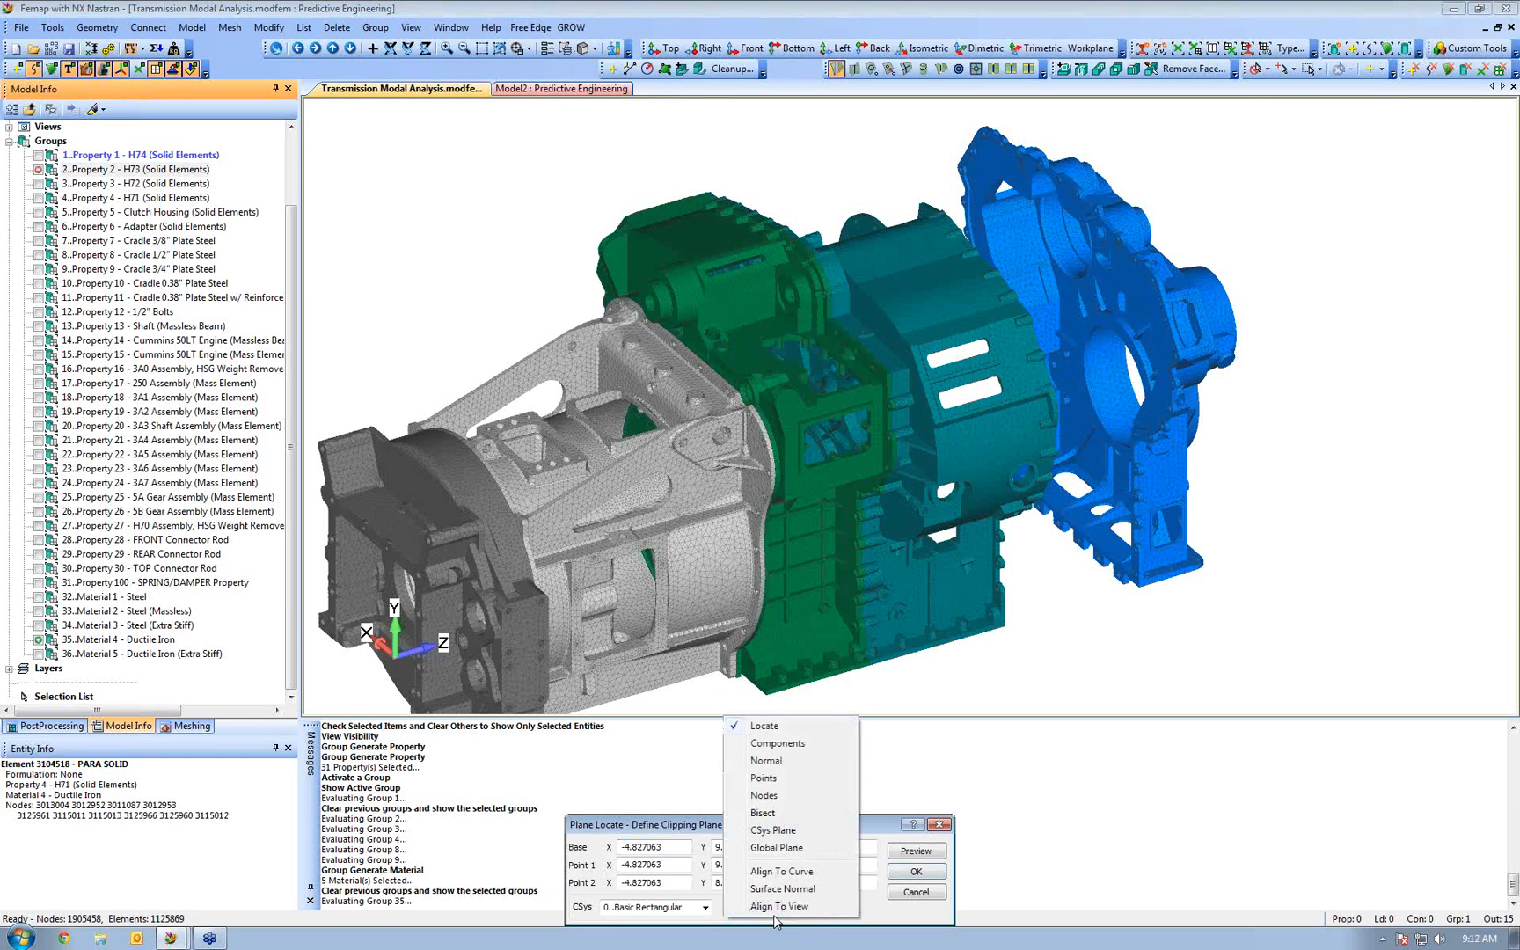
left_click(783, 849)
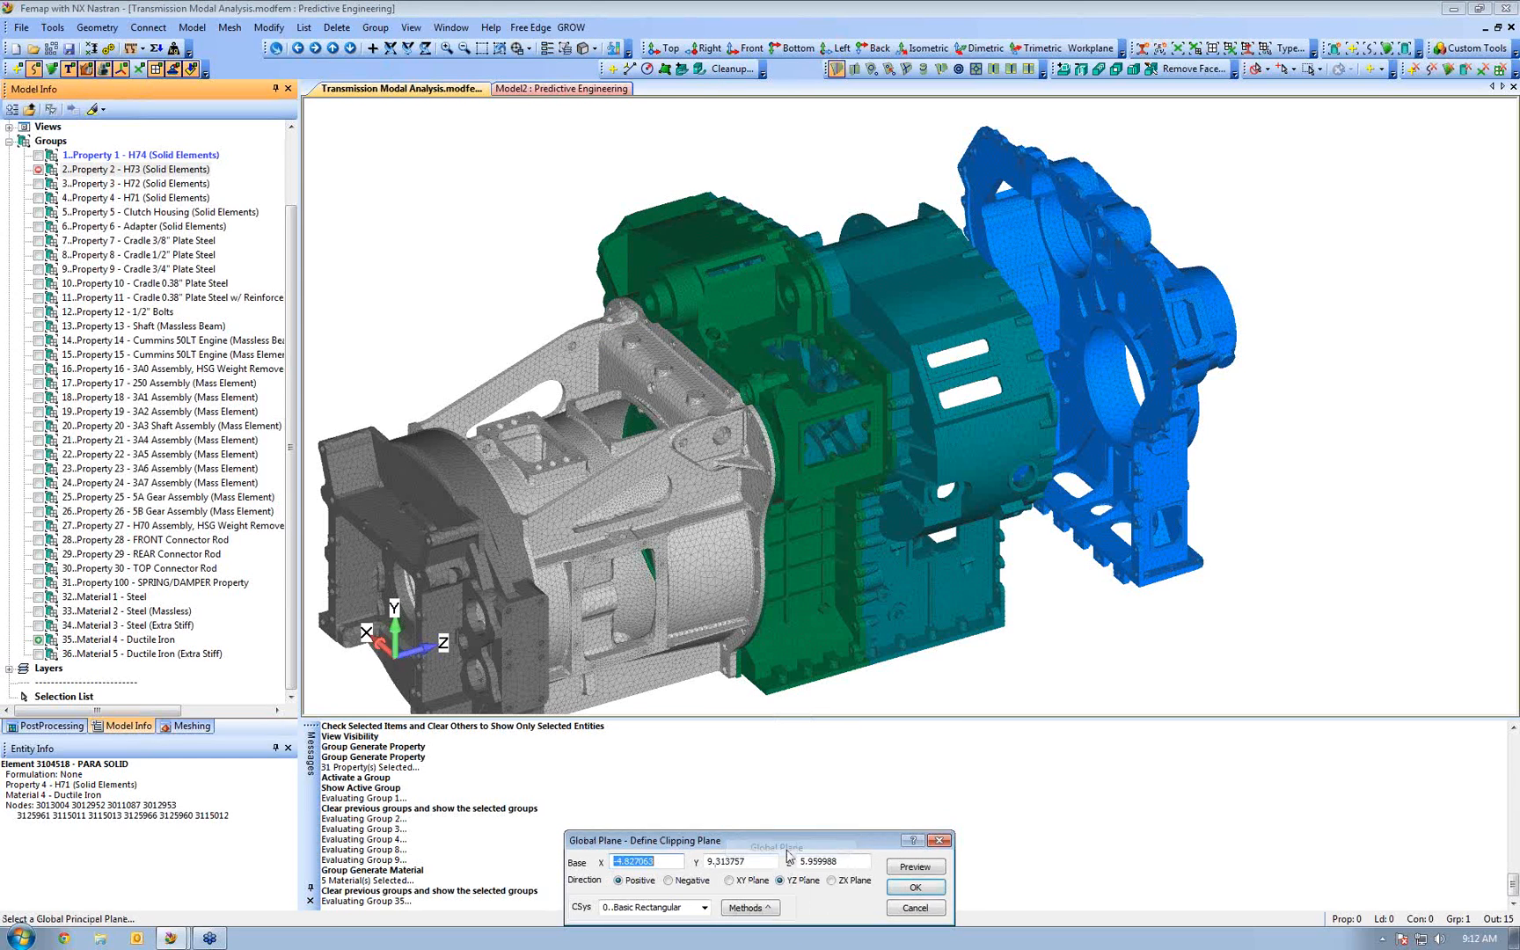
type("0")
key("Tab")
type("0")
key("Tab")
type("0")
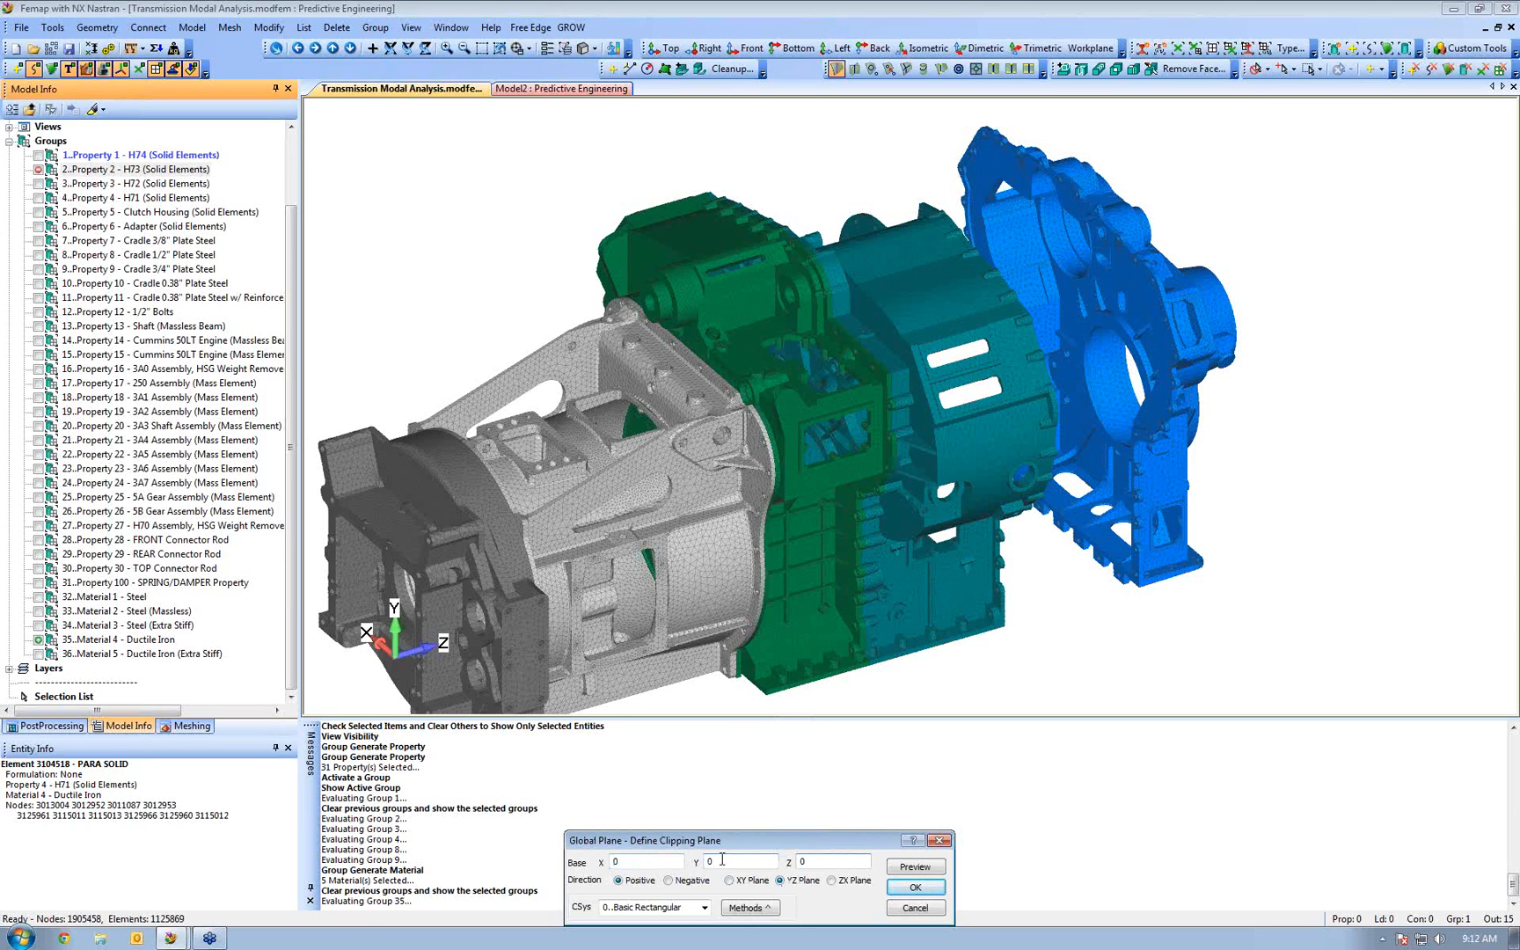
left_click(916, 888)
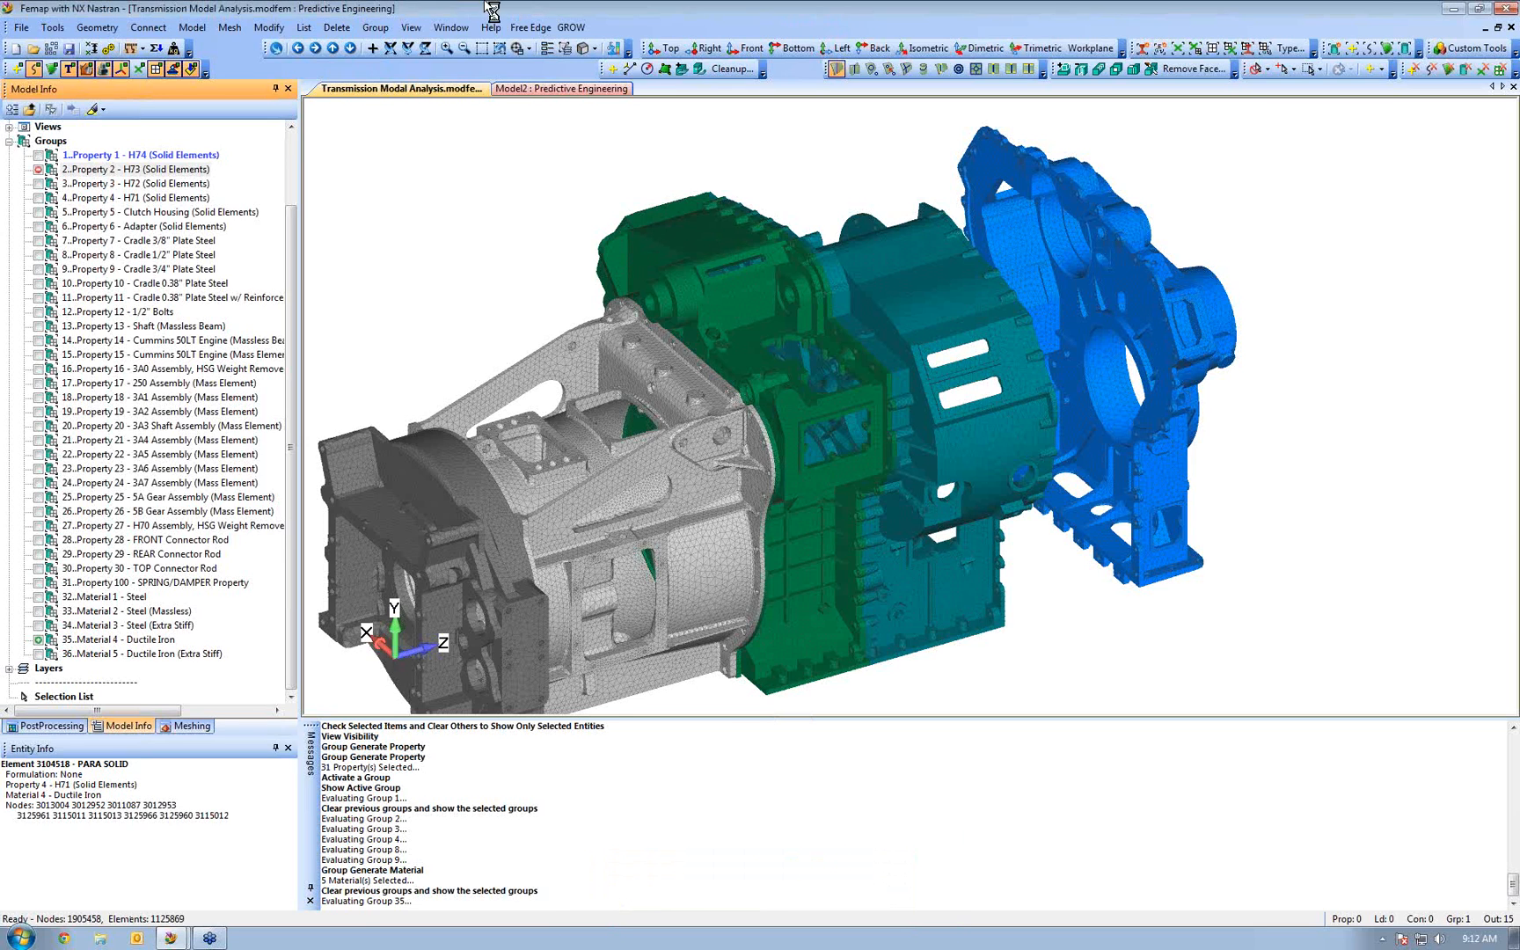
Turn on clipping for the view, and hide the Property 4 - H71 elements from the sectioned model
left_click(595, 49)
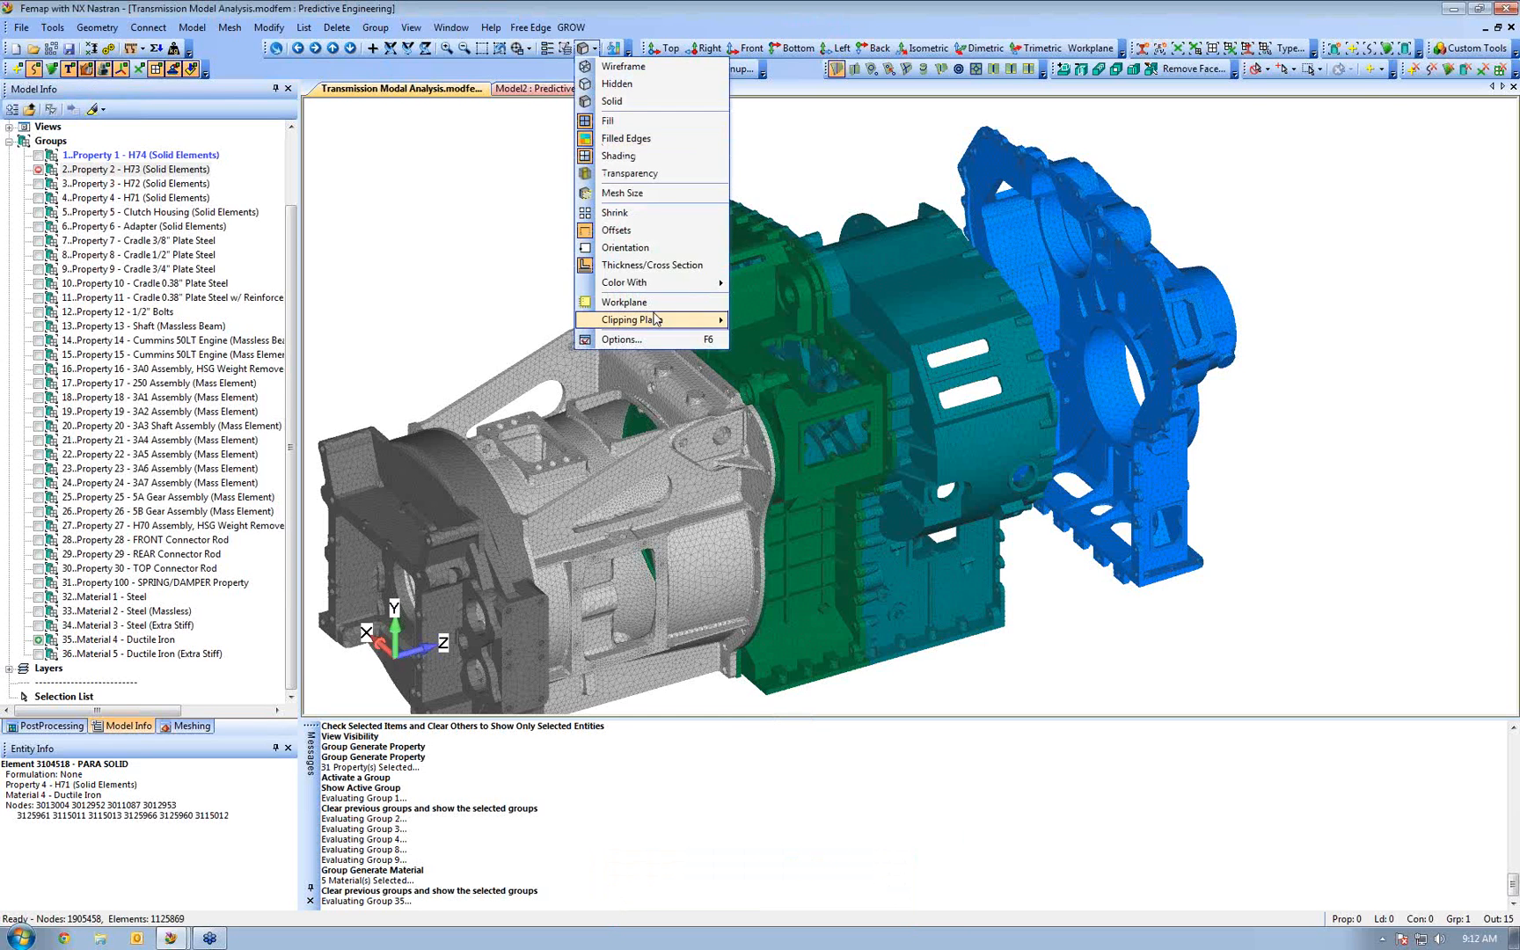
mouse_move(656, 321)
left_click(799, 327)
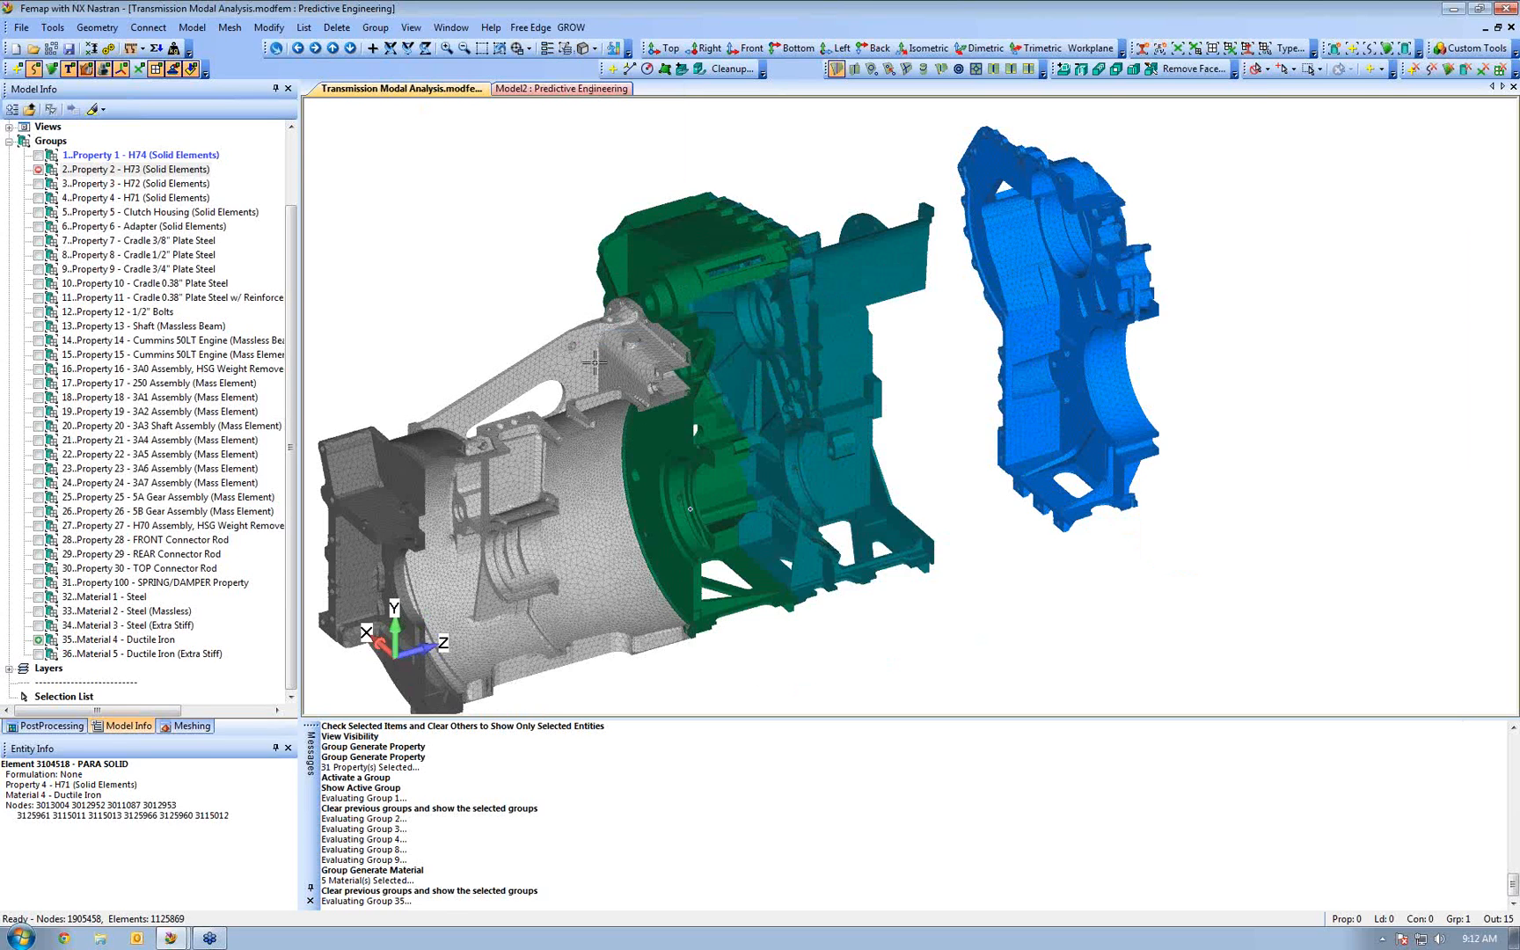
left_click(41, 199)
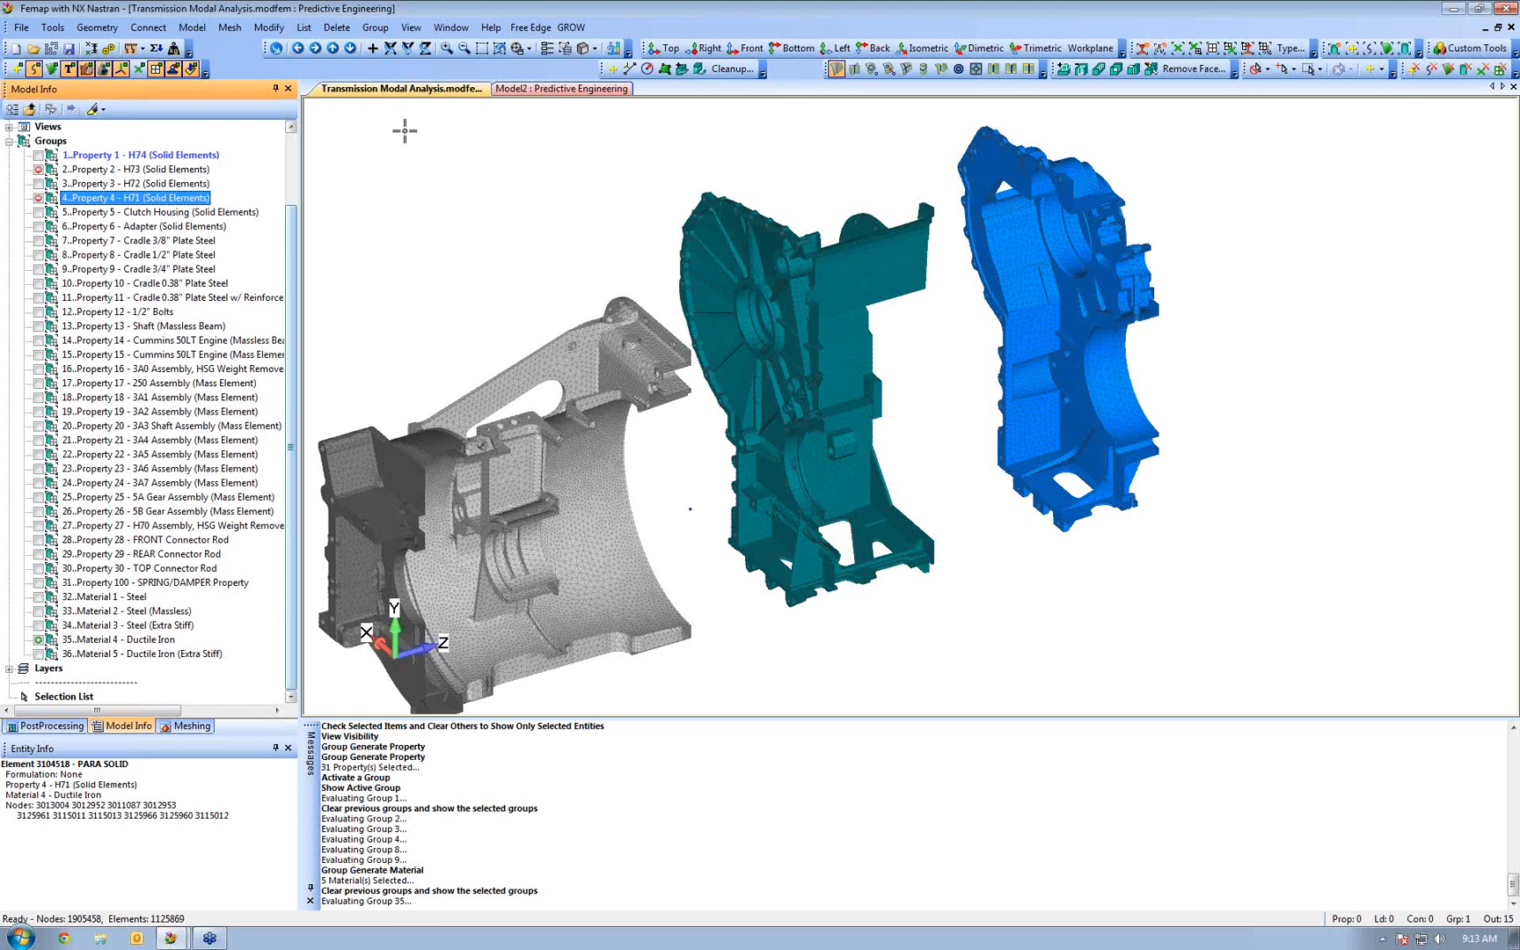
Retitle view 1 as "Predictive Engineering Custom View Settings" in the View Manager
right_click(414, 91)
left_click(454, 105)
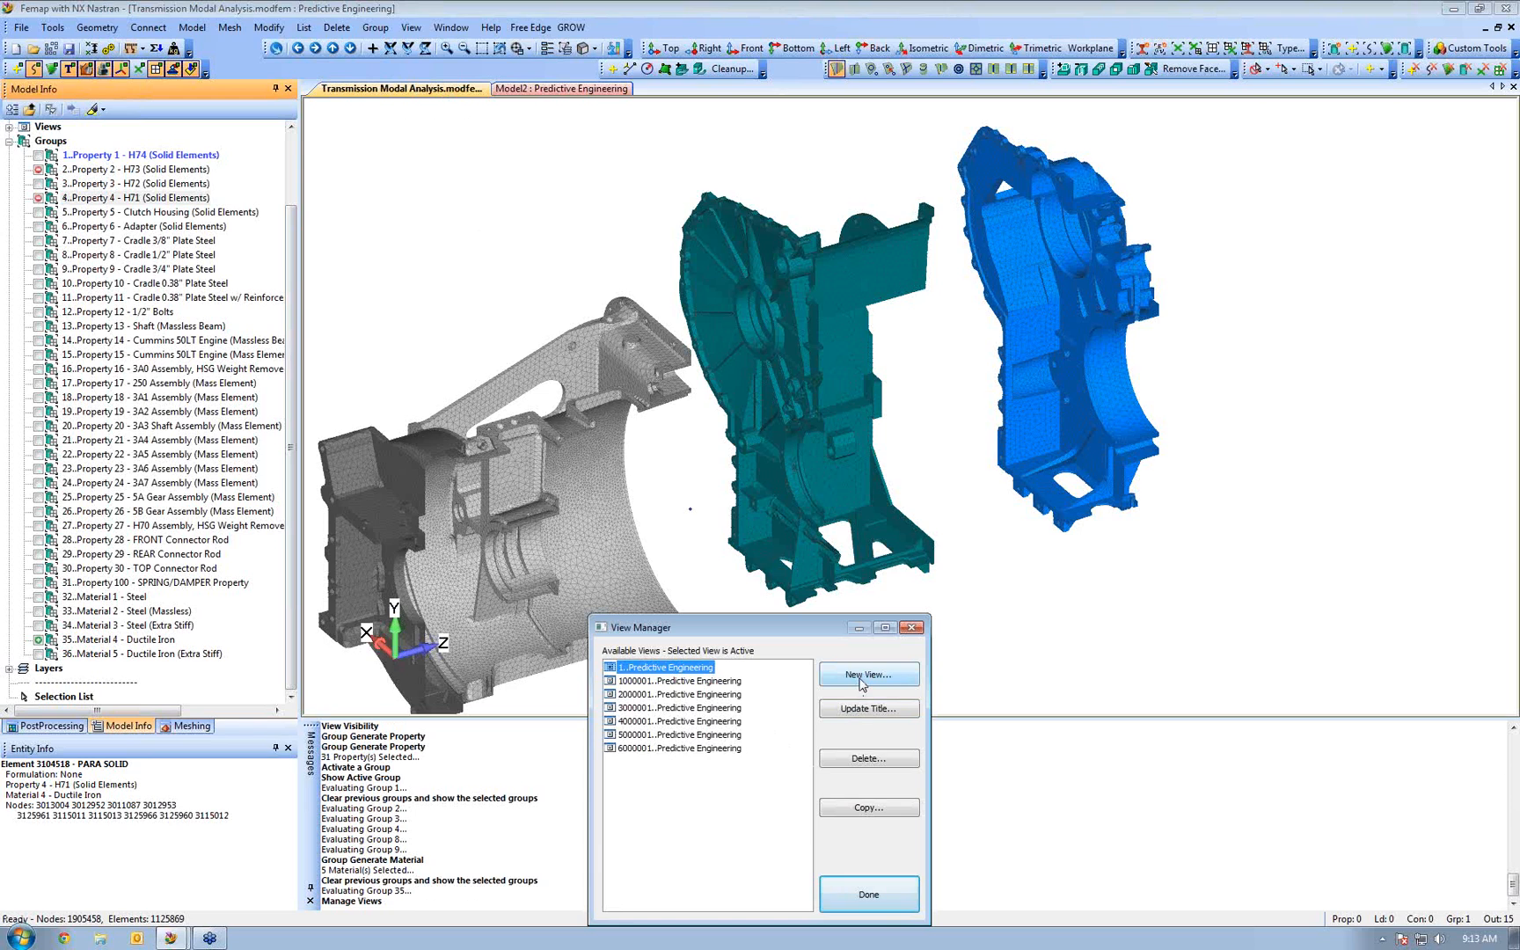
left_click(863, 708)
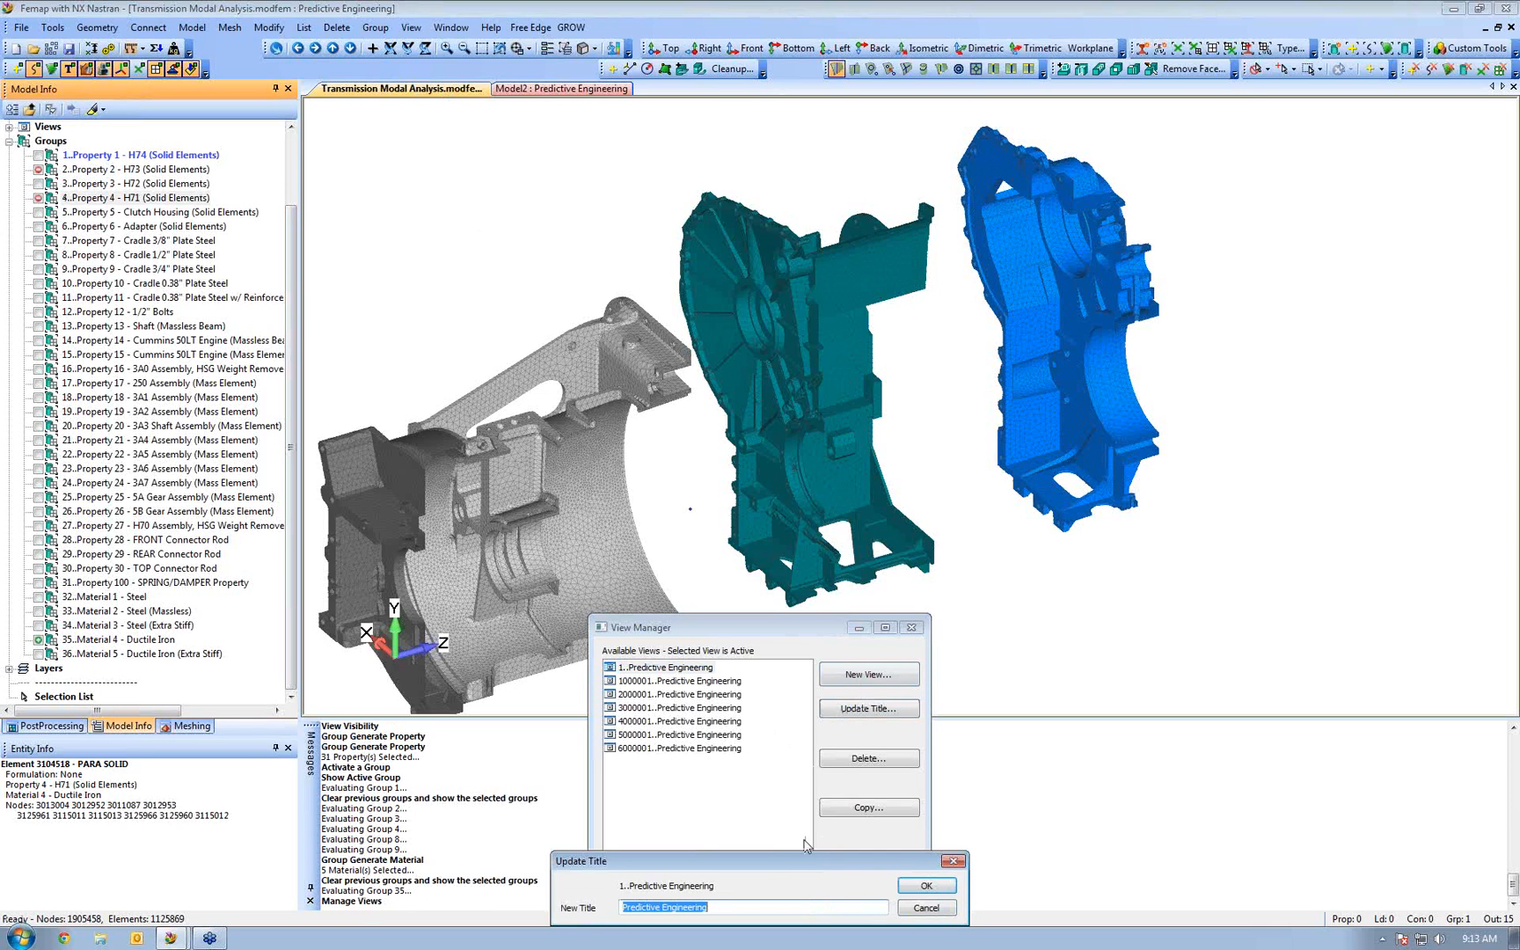
left_click(749, 911)
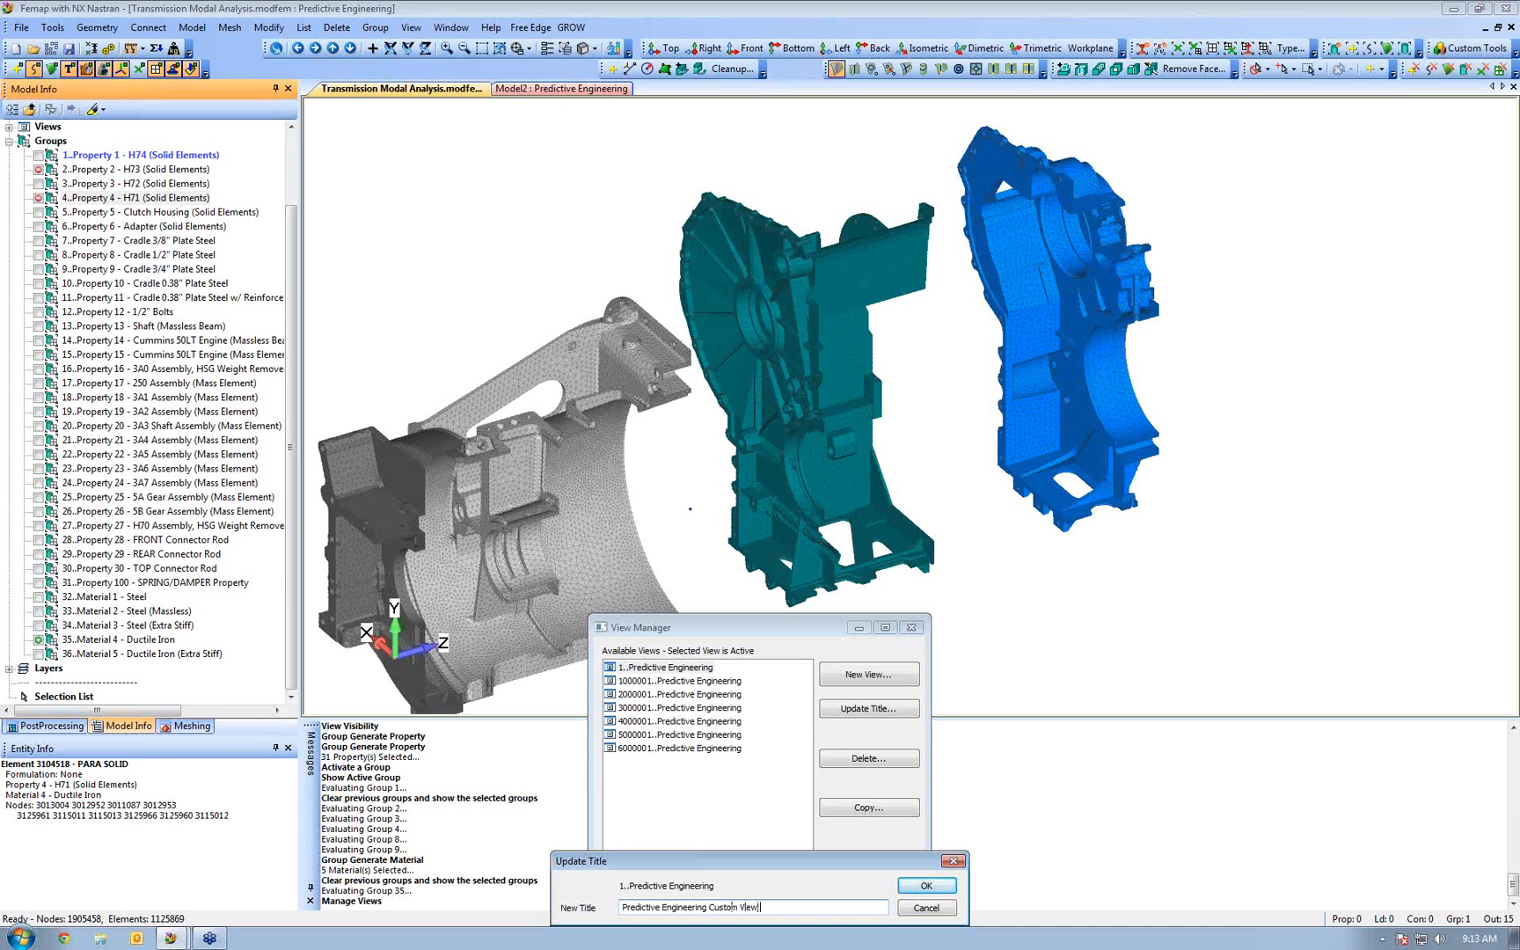
type("Custom View Settings")
key("Return")
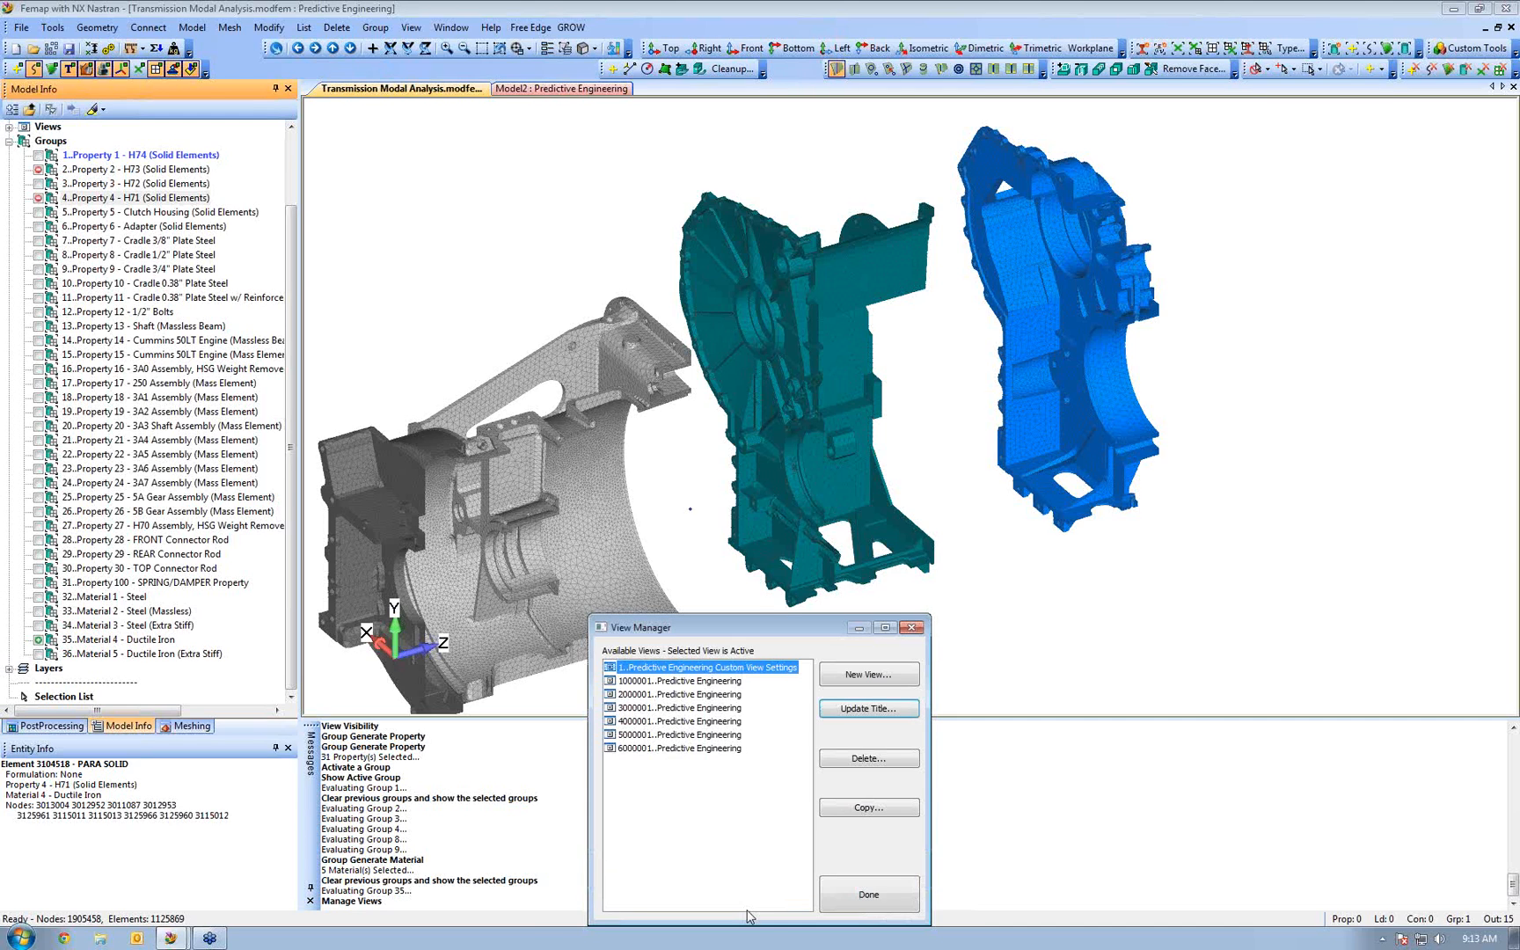
left_click(852, 895)
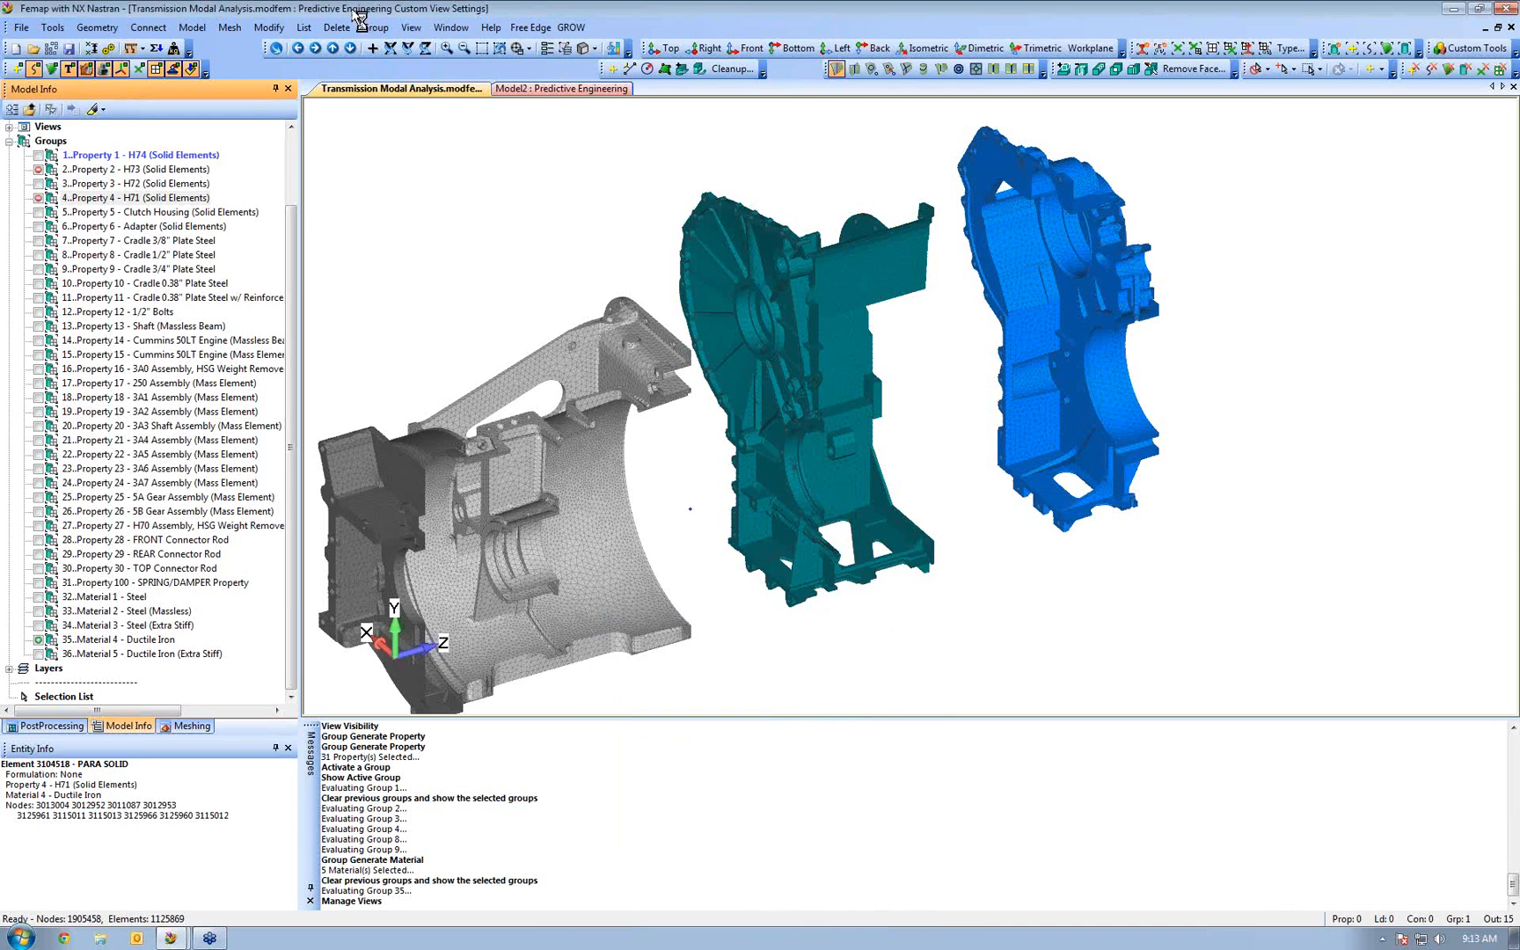
Save the current view's settings to the view library file view.esp from the Visibility dialog
left_click(568, 50)
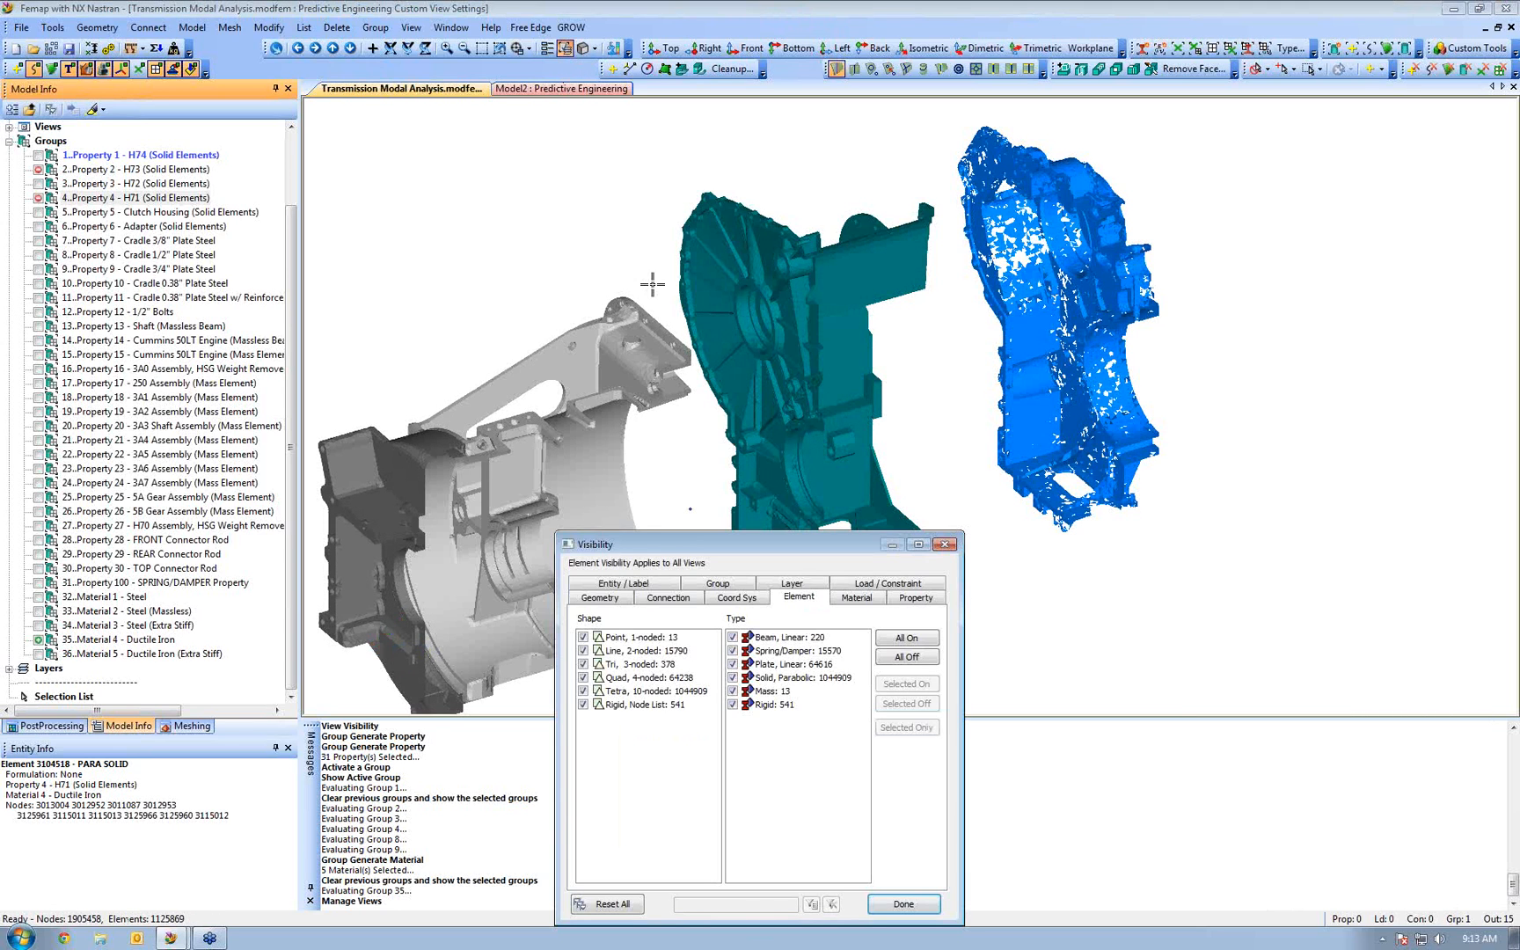
left_click(613, 585)
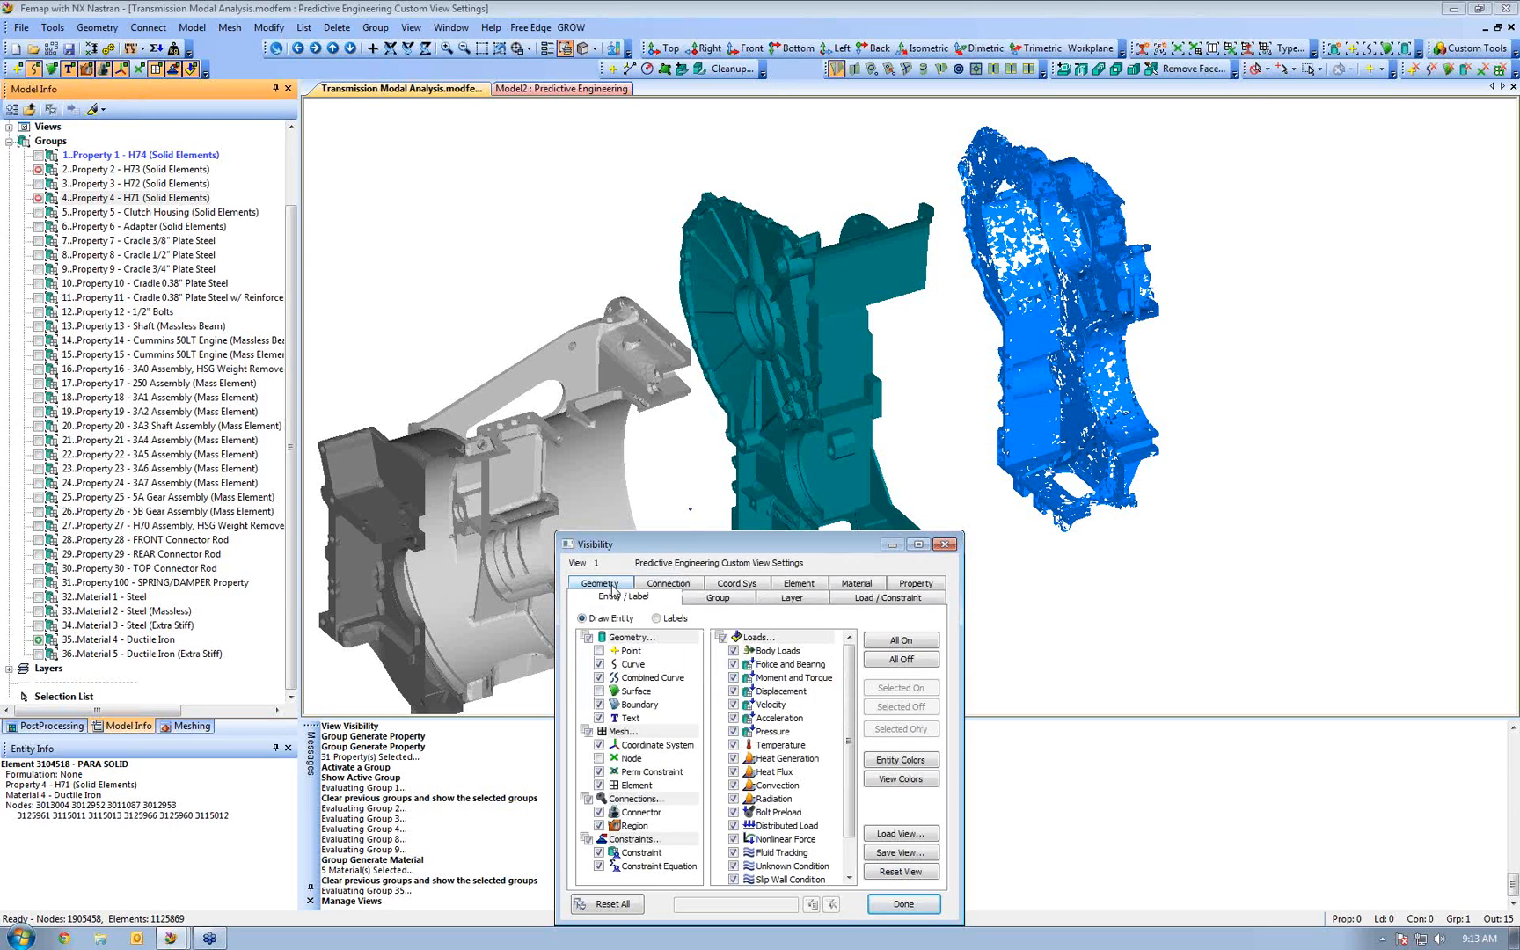
left_click(885, 853)
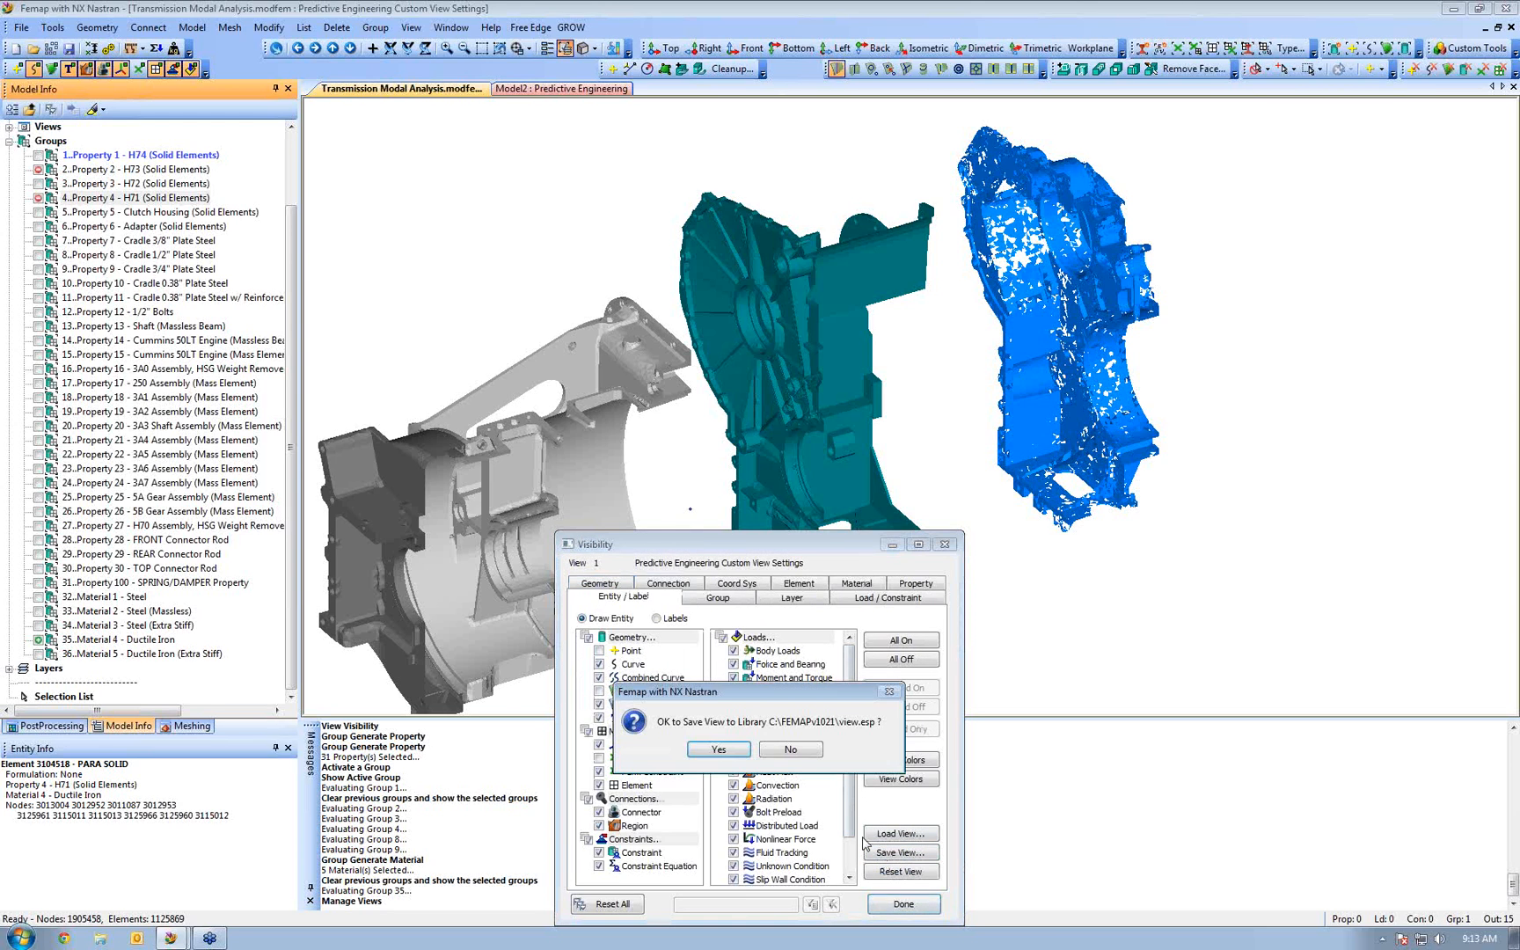
left_click(719, 749)
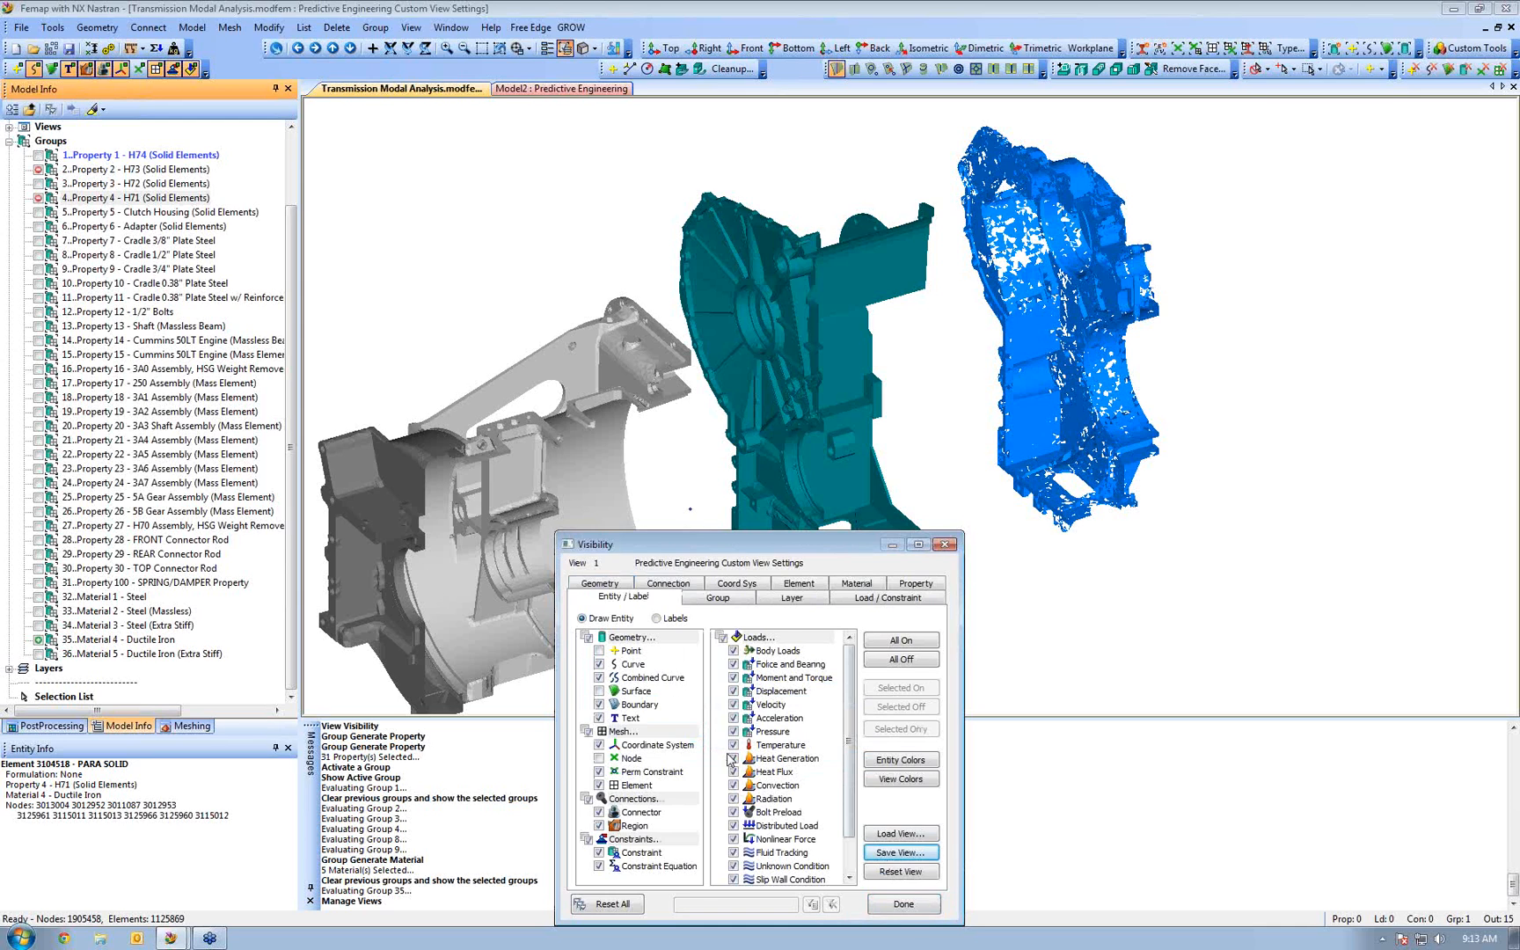
left_click(904, 904)
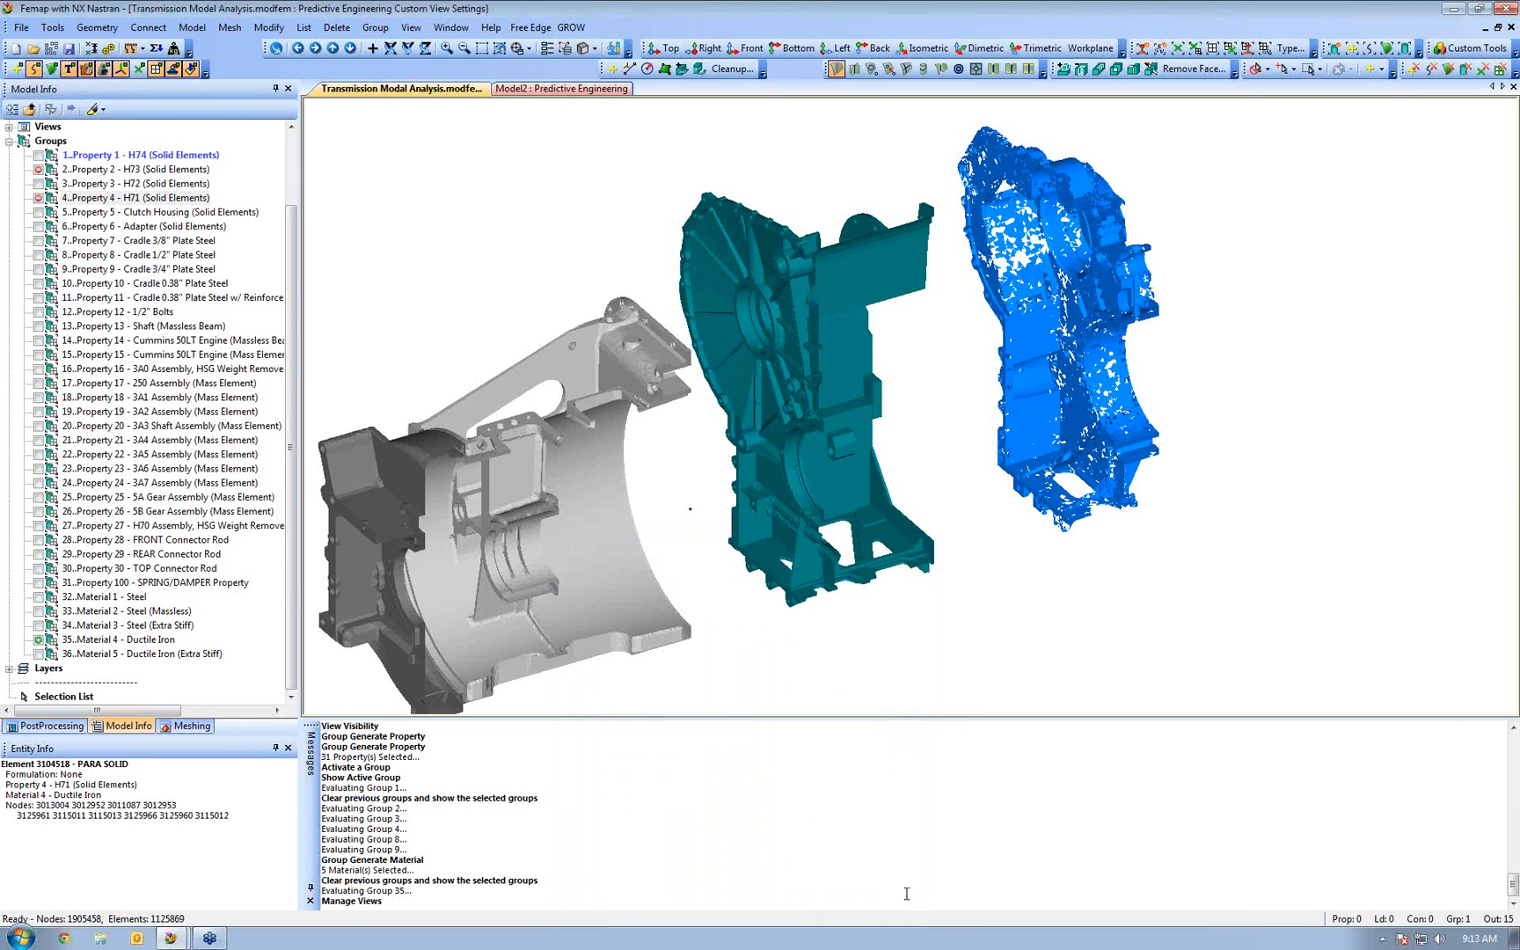
In the Views preferences, choose the first Predictive Engineering entry in the view library as the startup view
left_click(15, 30)
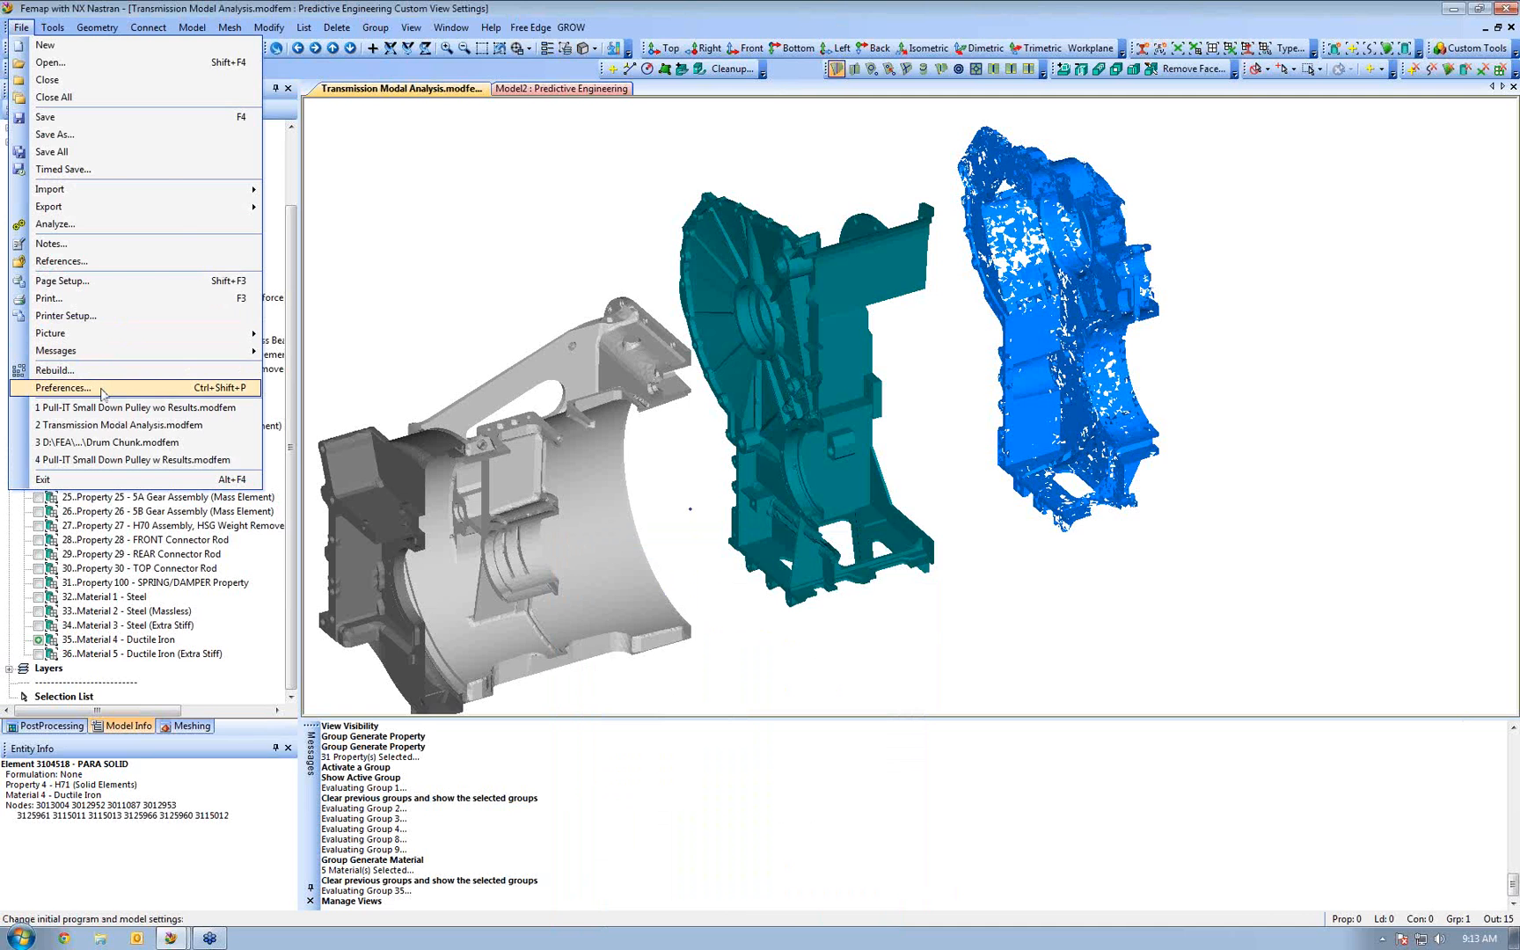
left_click(62, 387)
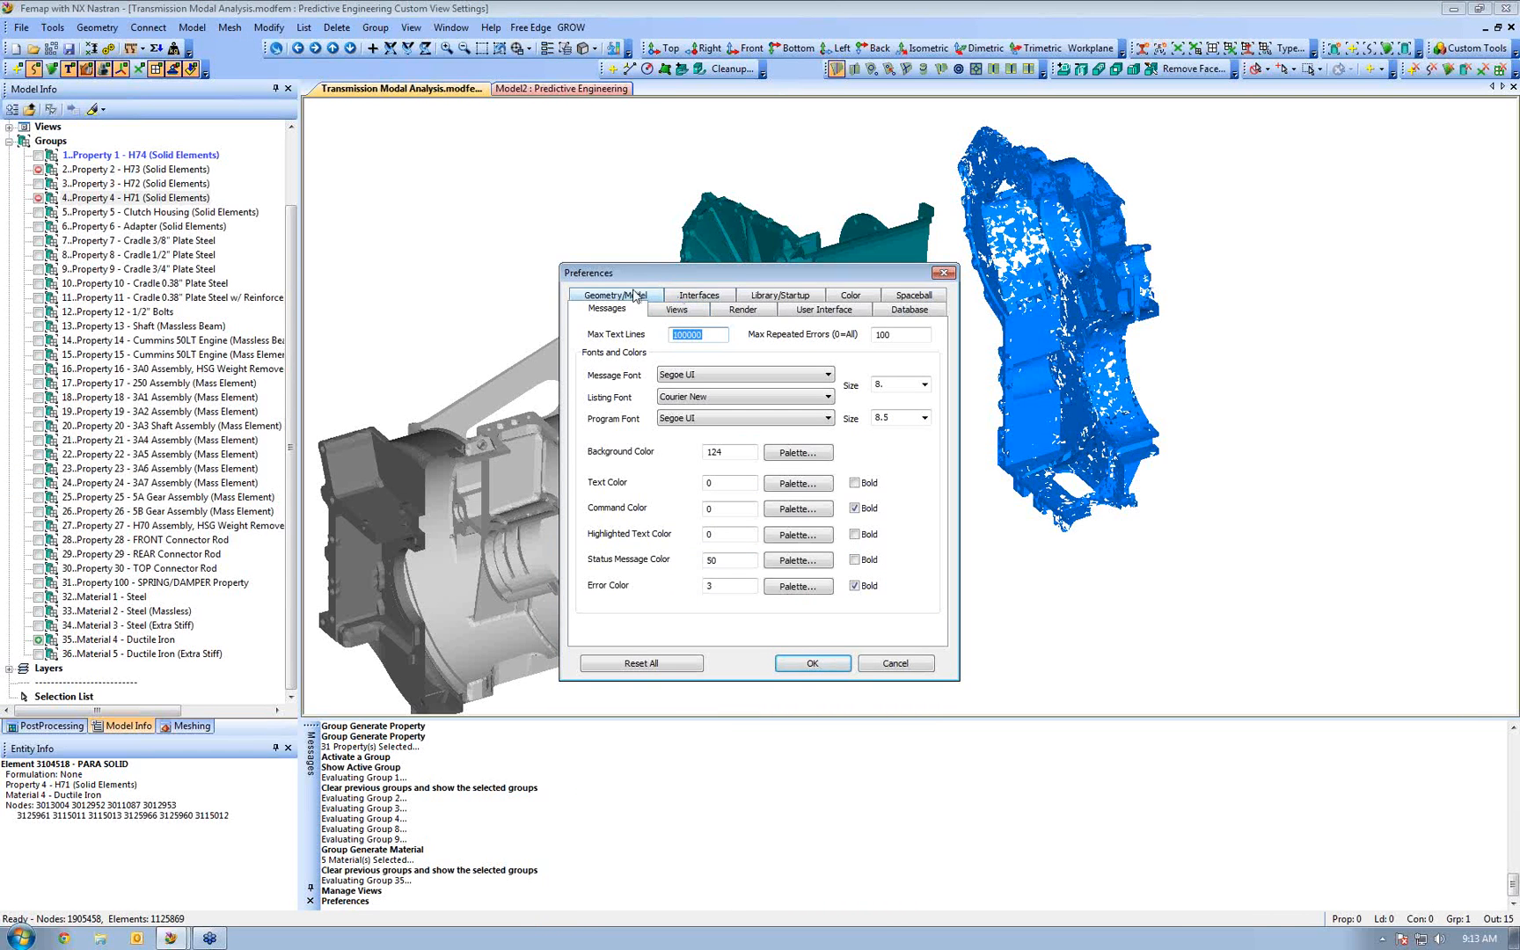
left_click(720, 298)
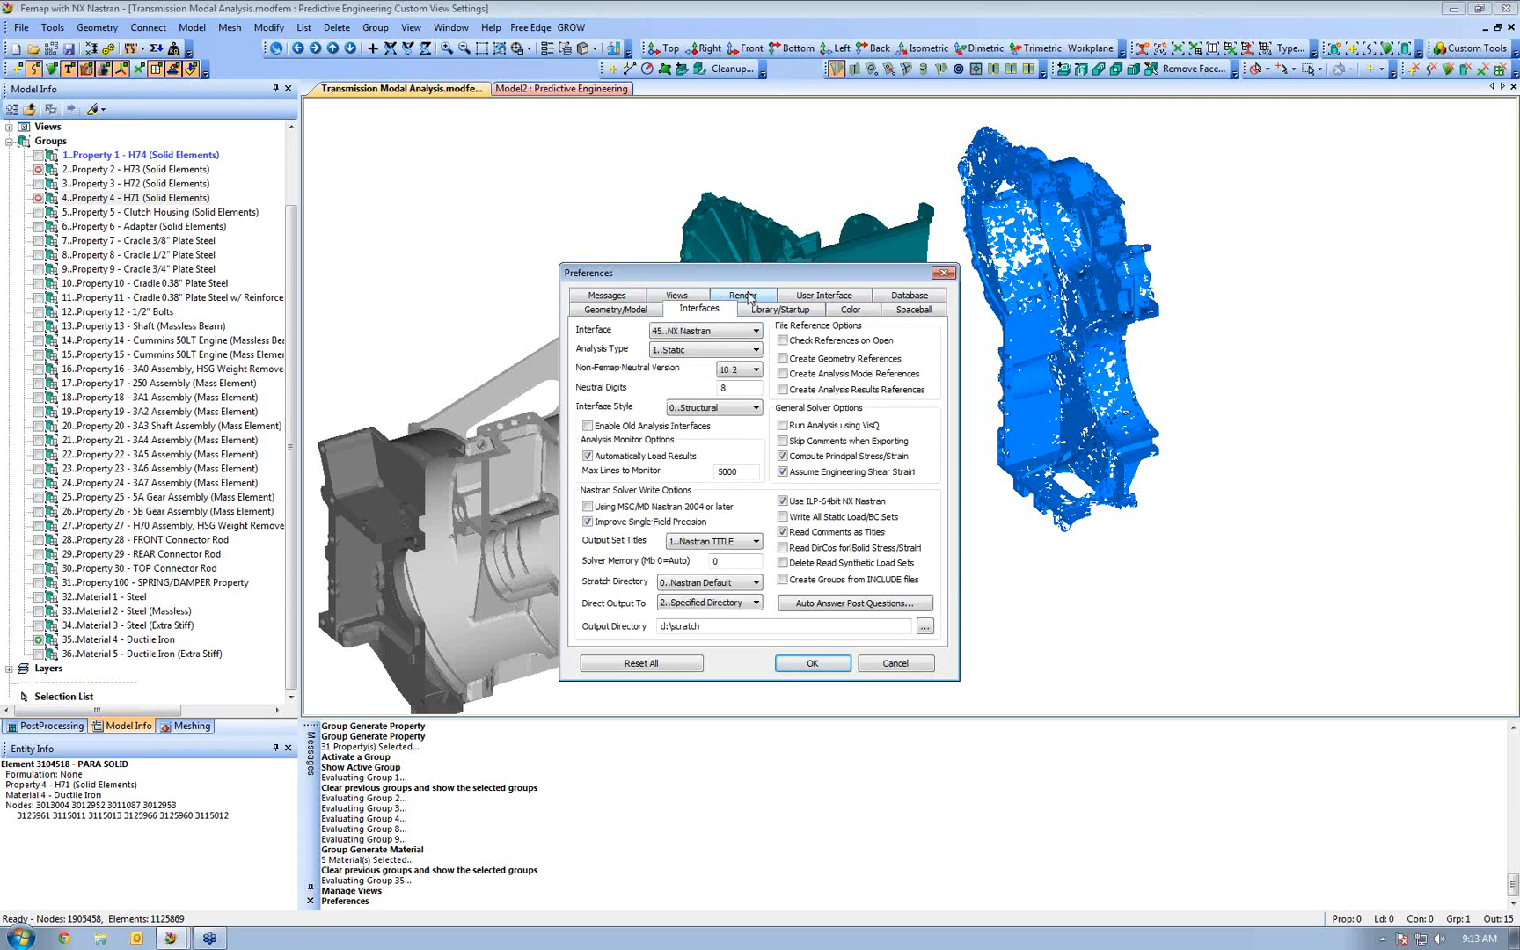
left_click(750, 298)
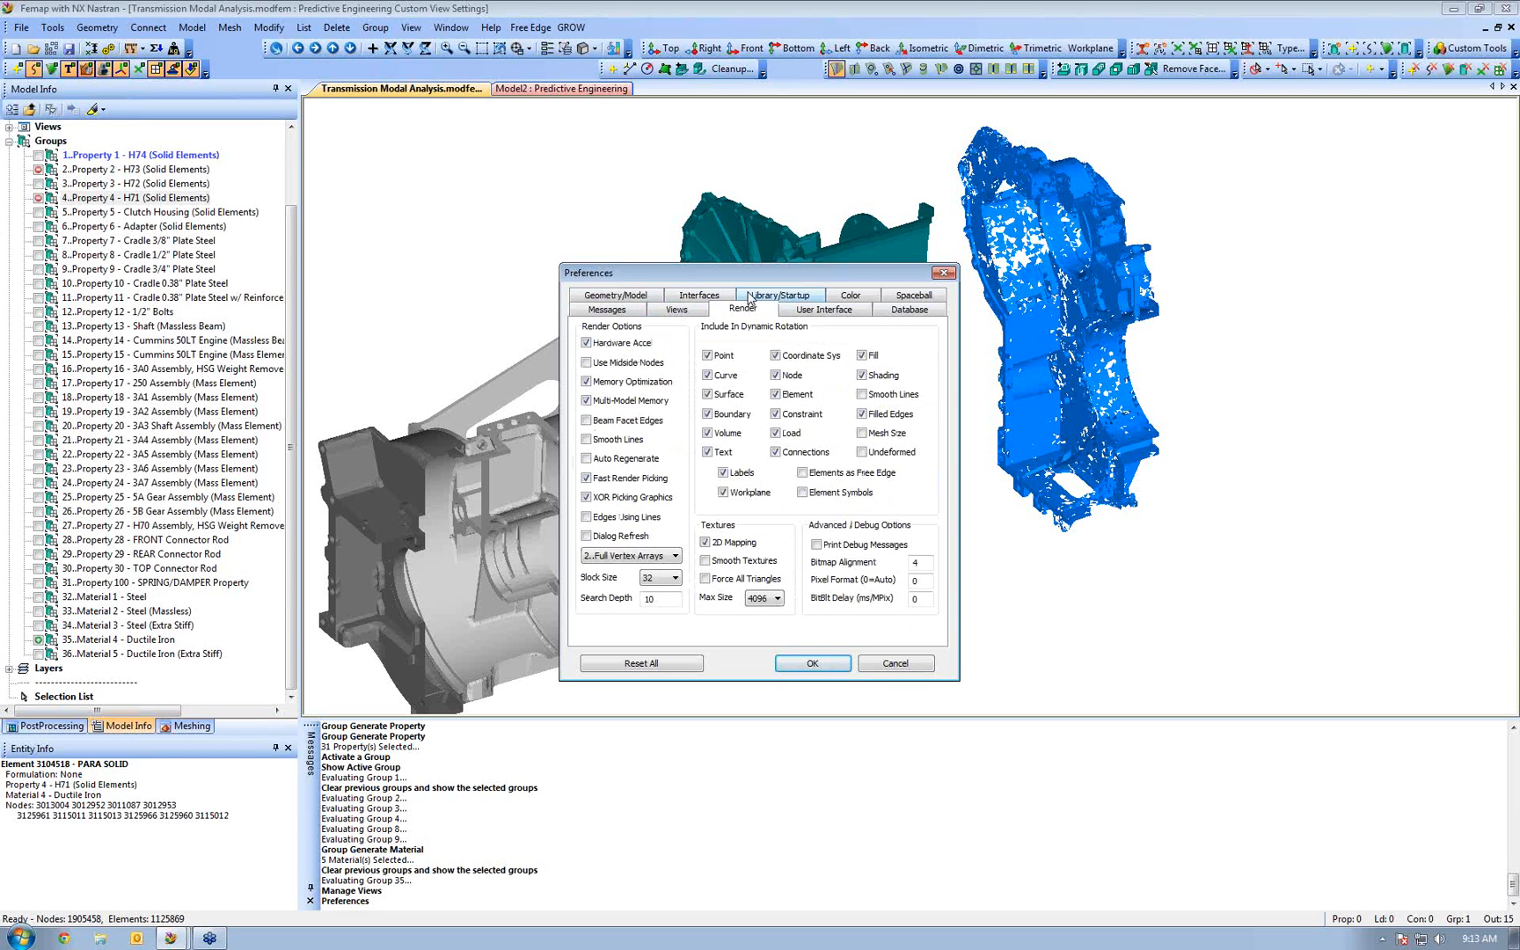
left_click(674, 309)
left_click(760, 346)
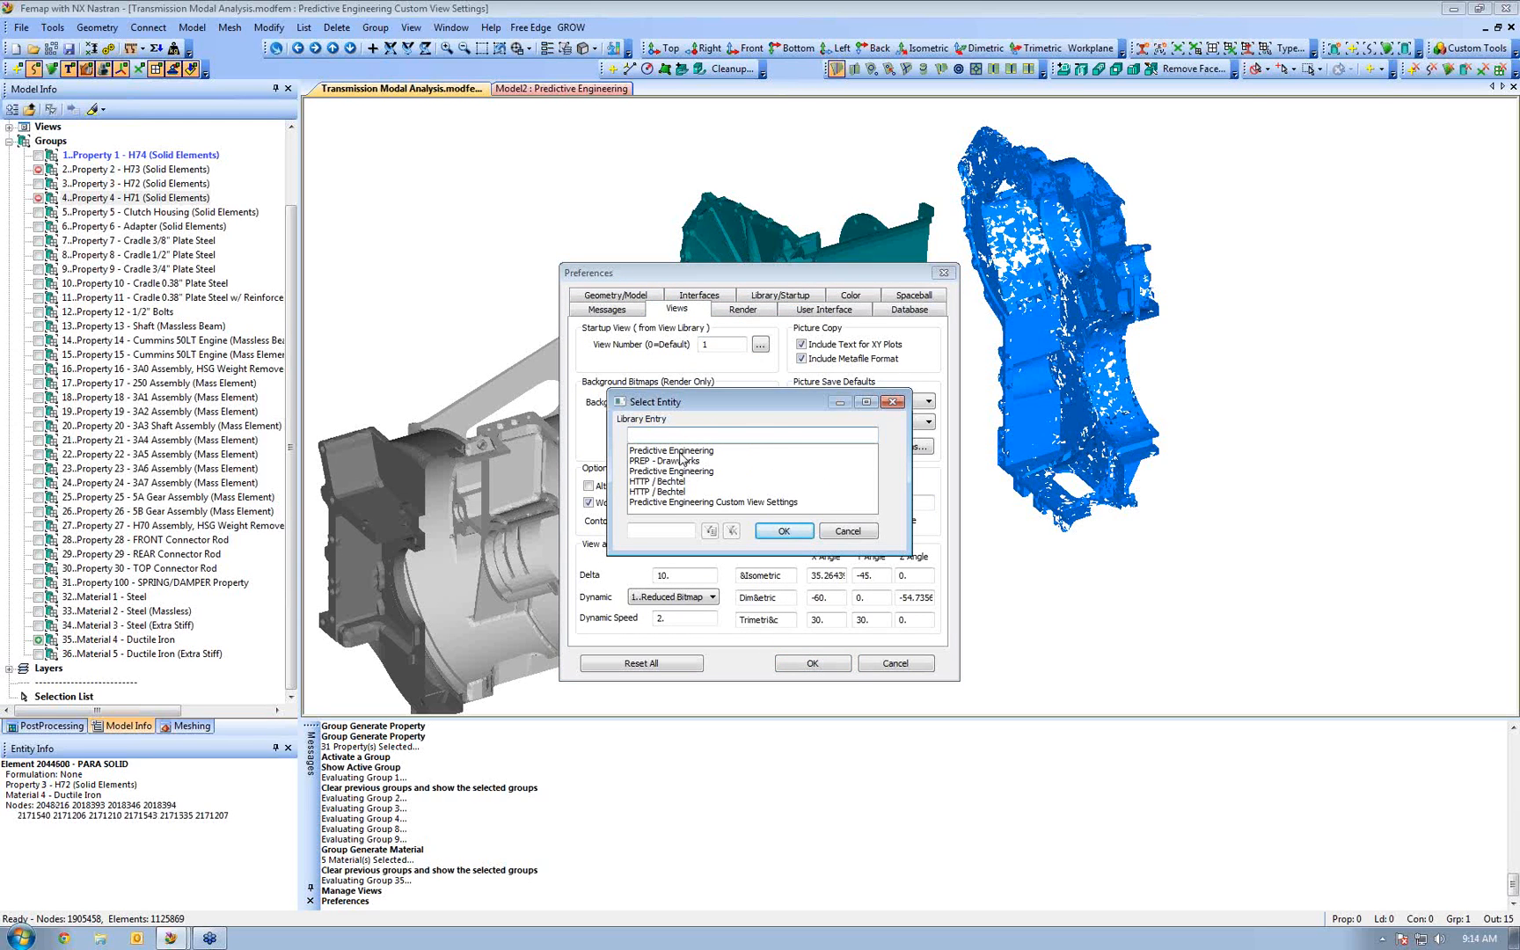
left_click(679, 452)
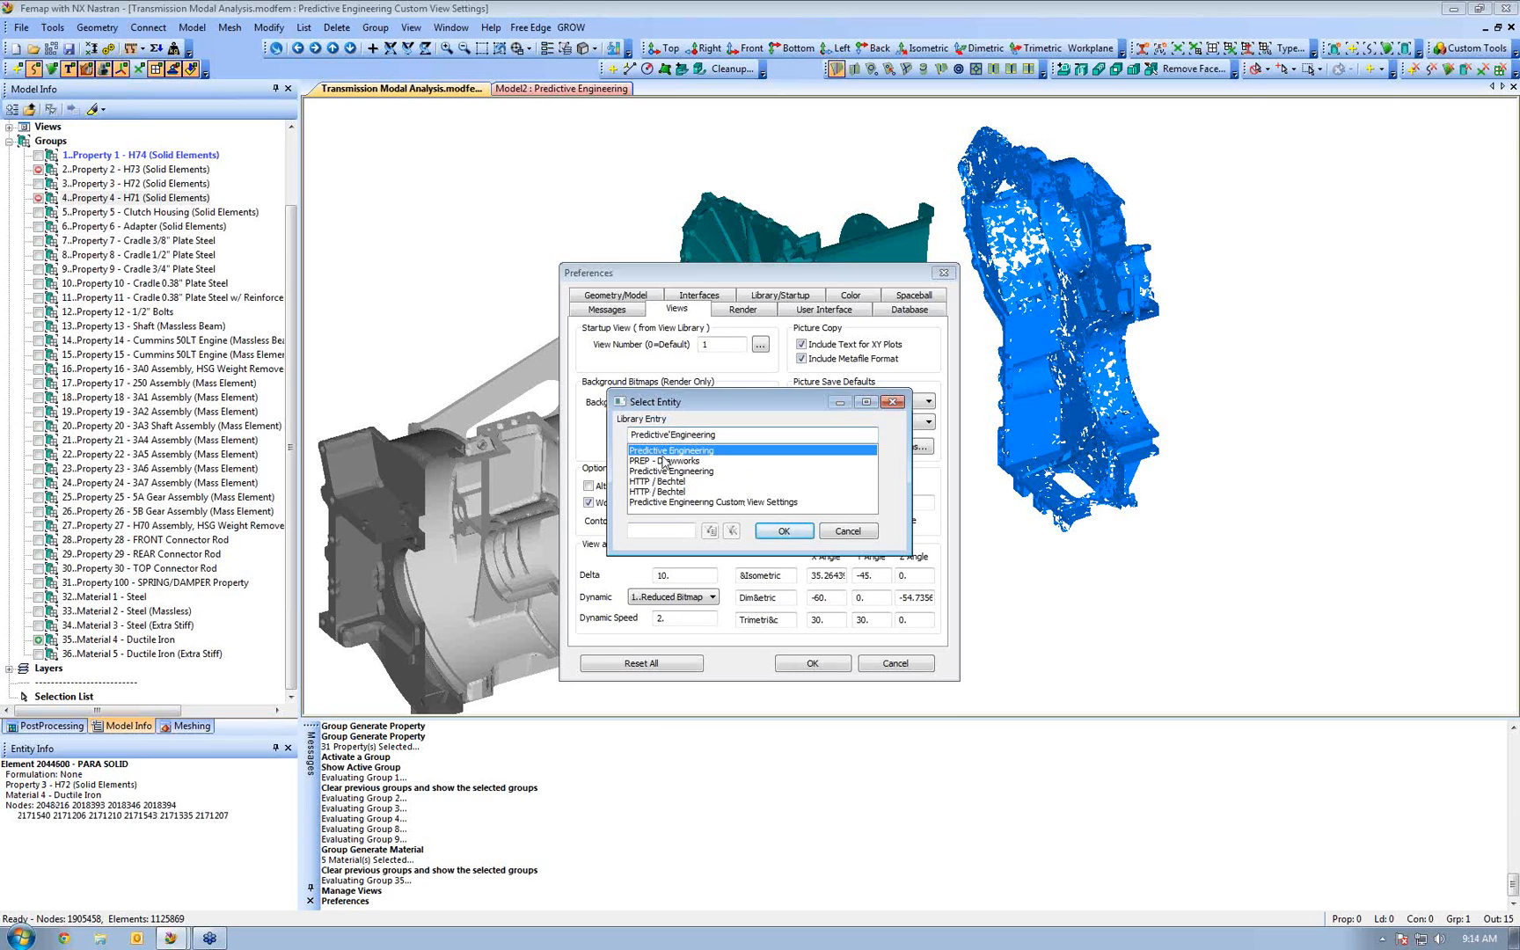
left_click(784, 531)
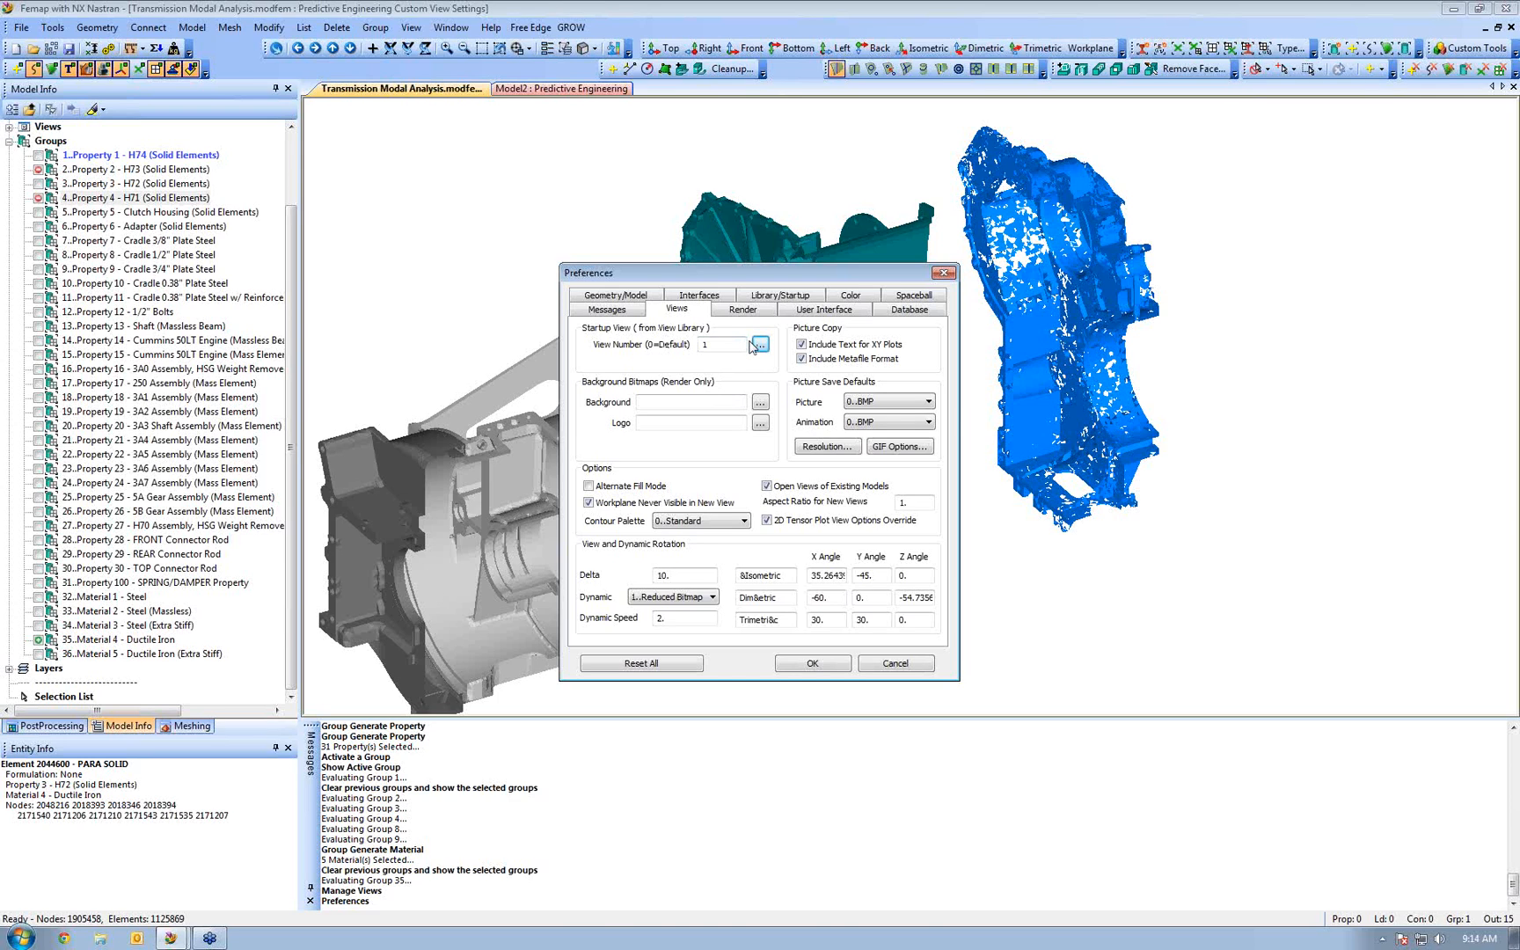
Set the picture copy/save resolution to Screen in the resolution options, and accept the preferences
left_click(826, 447)
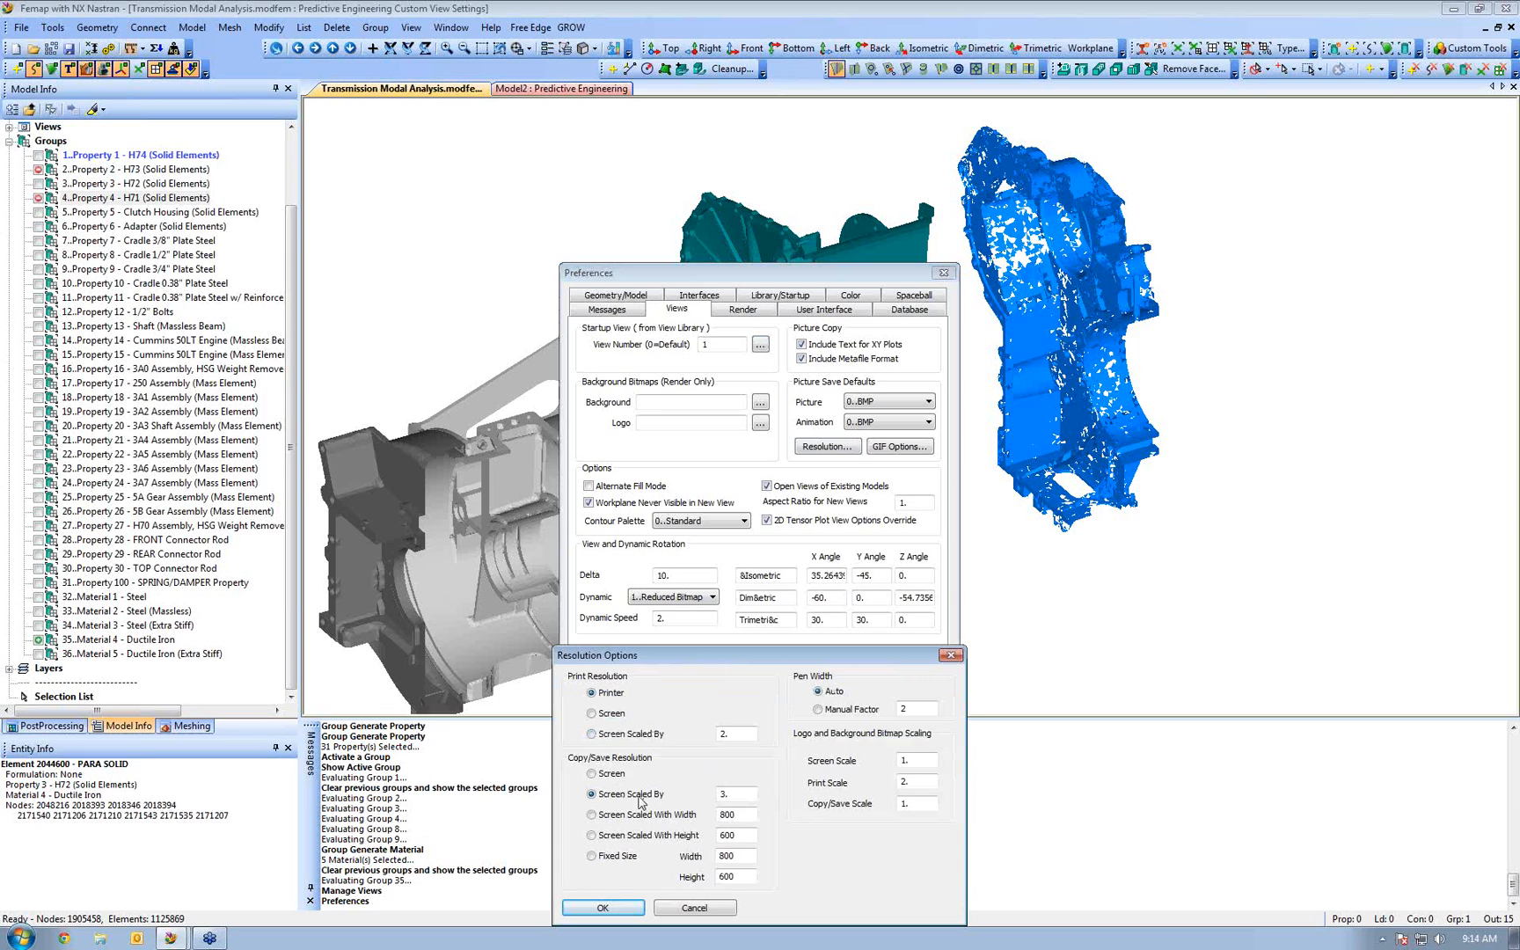
left_click_drag(743, 795, 681, 794)
left_click(595, 776)
left_click(605, 908)
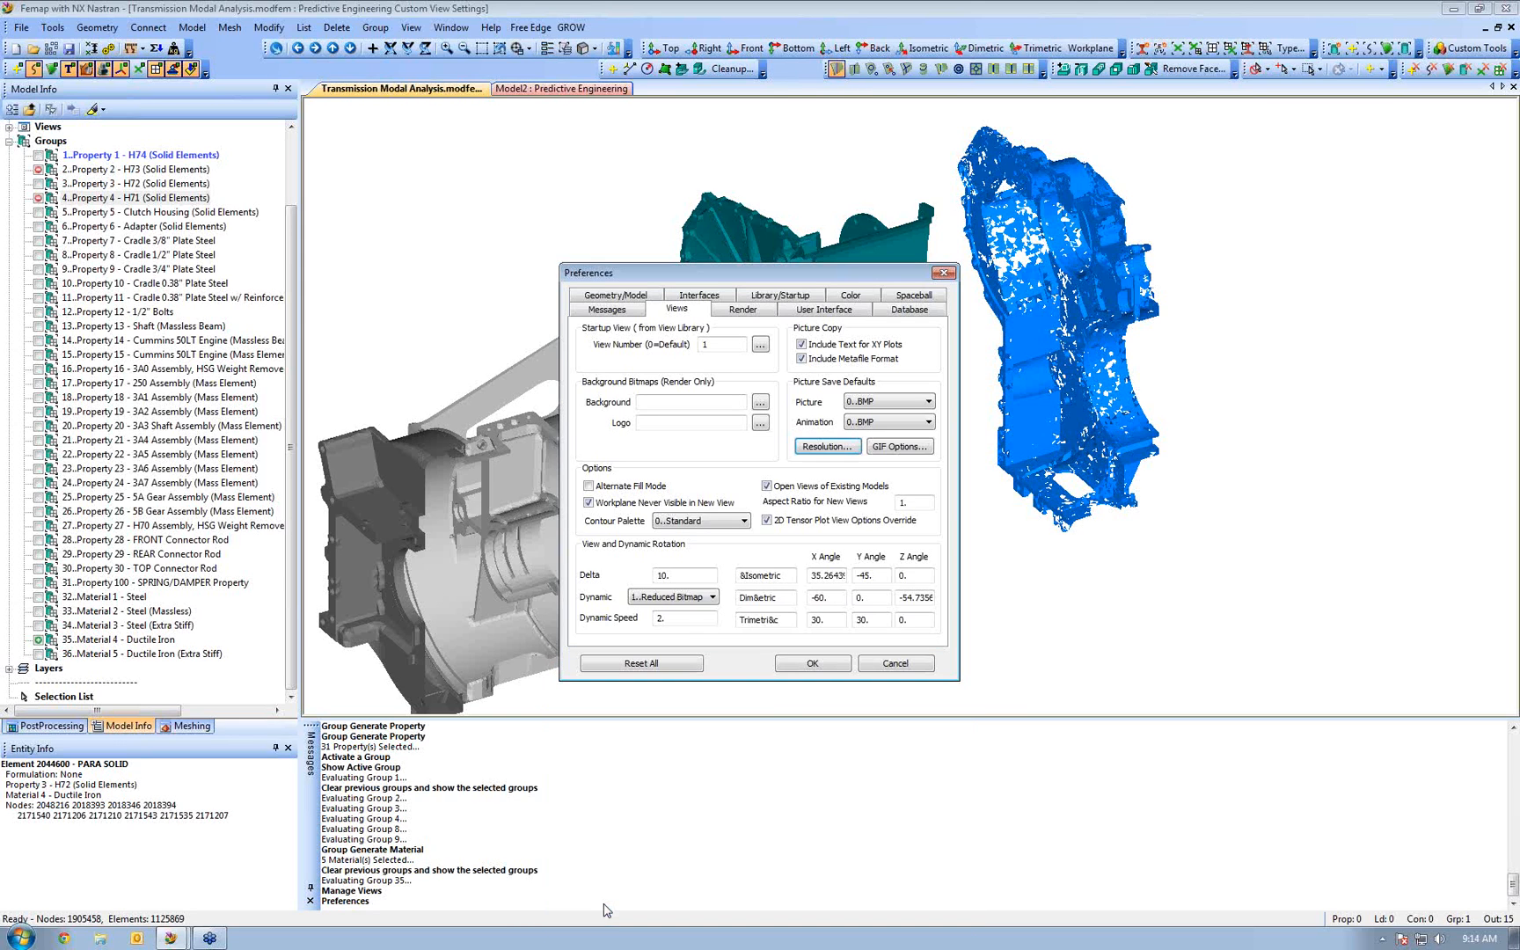
left_click(811, 664)
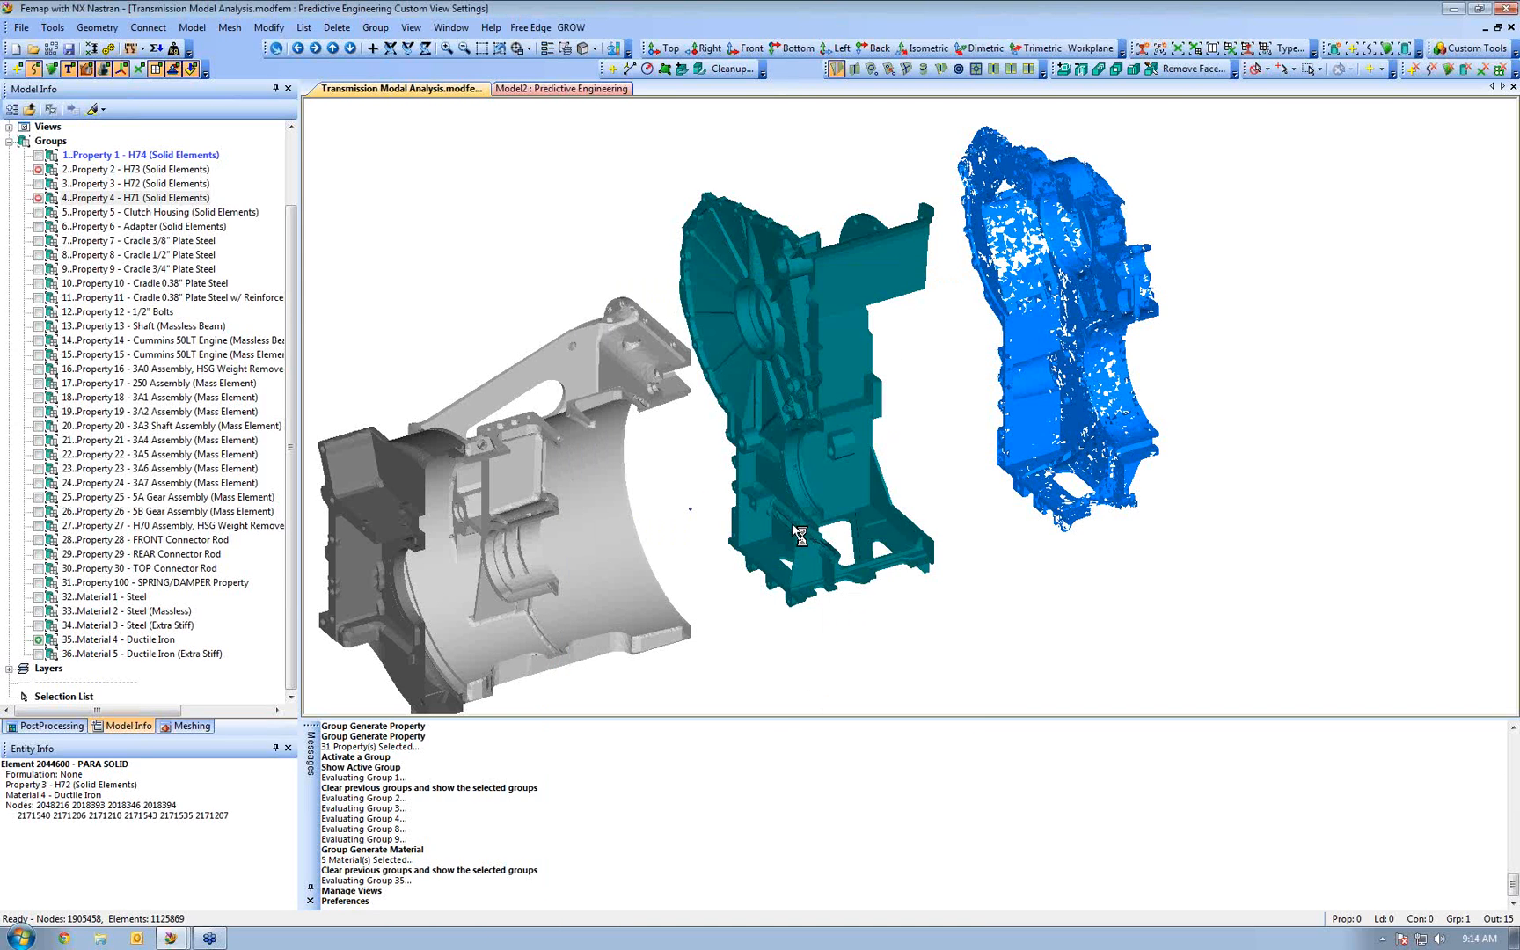
Start Microsoft PowerPoint, copy the picture of the clipped housings from Femap, and paste it onto the blank title slide
left_click(22, 939)
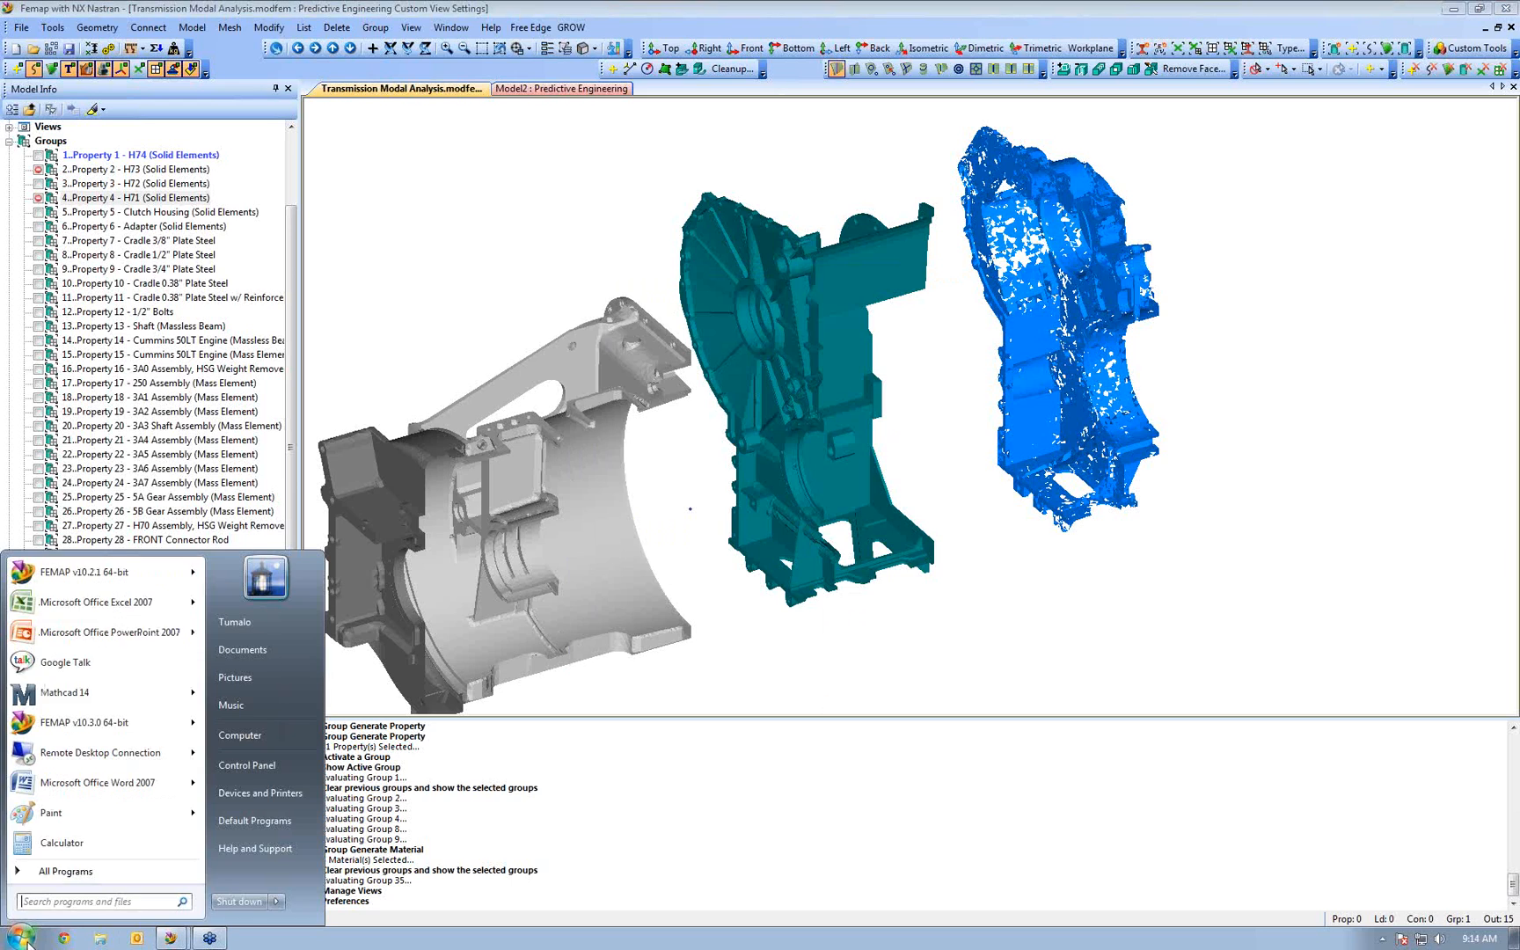
left_click(43, 640)
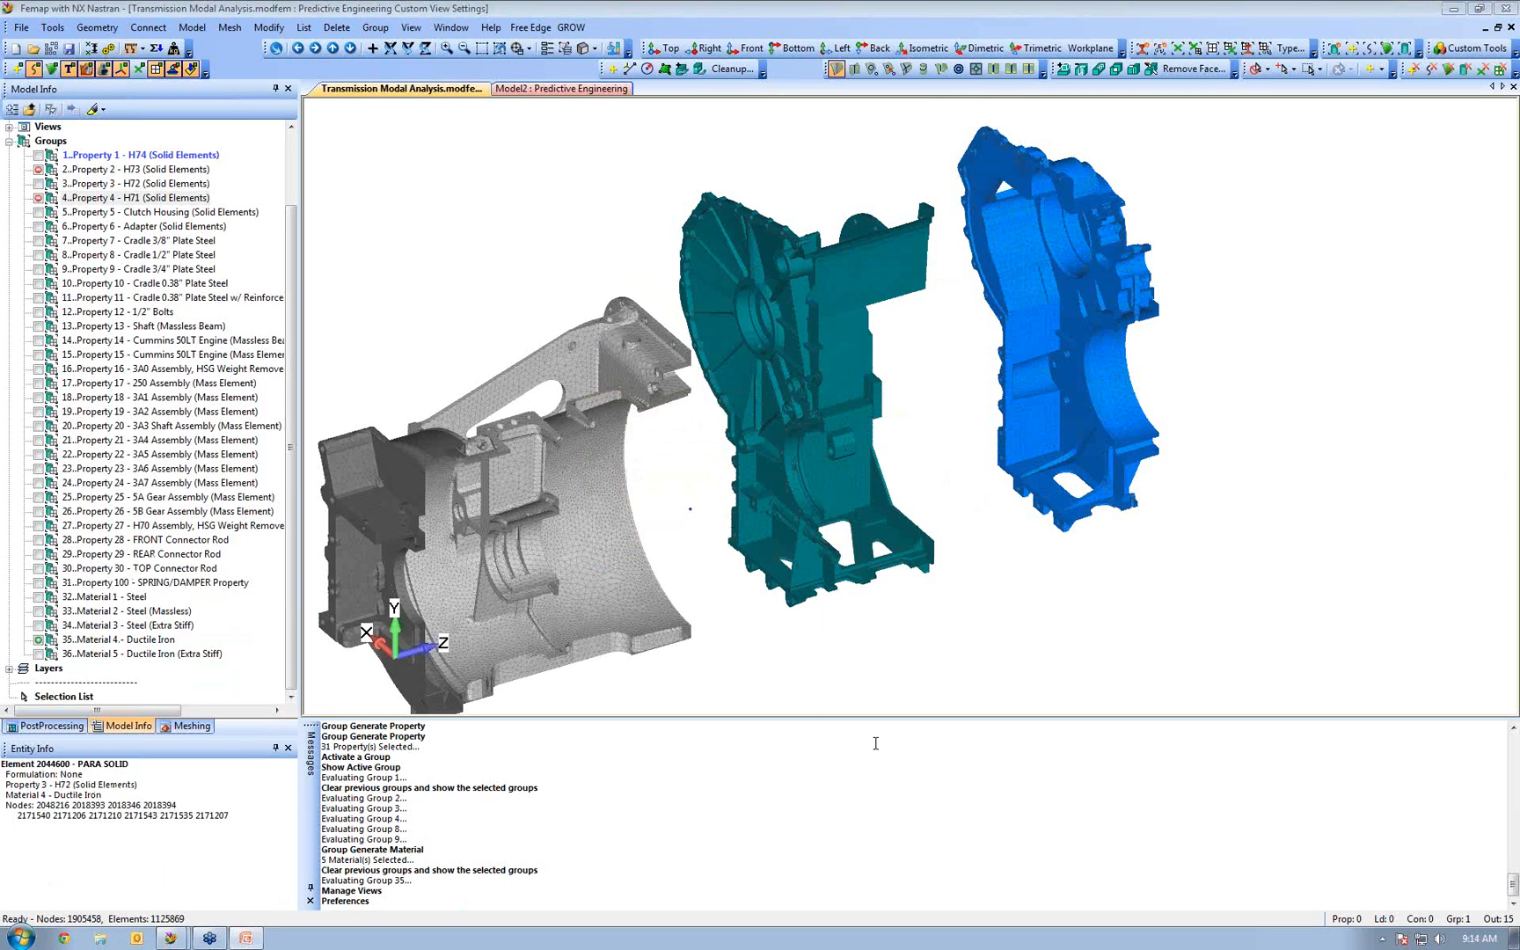
key("ctrl+c")
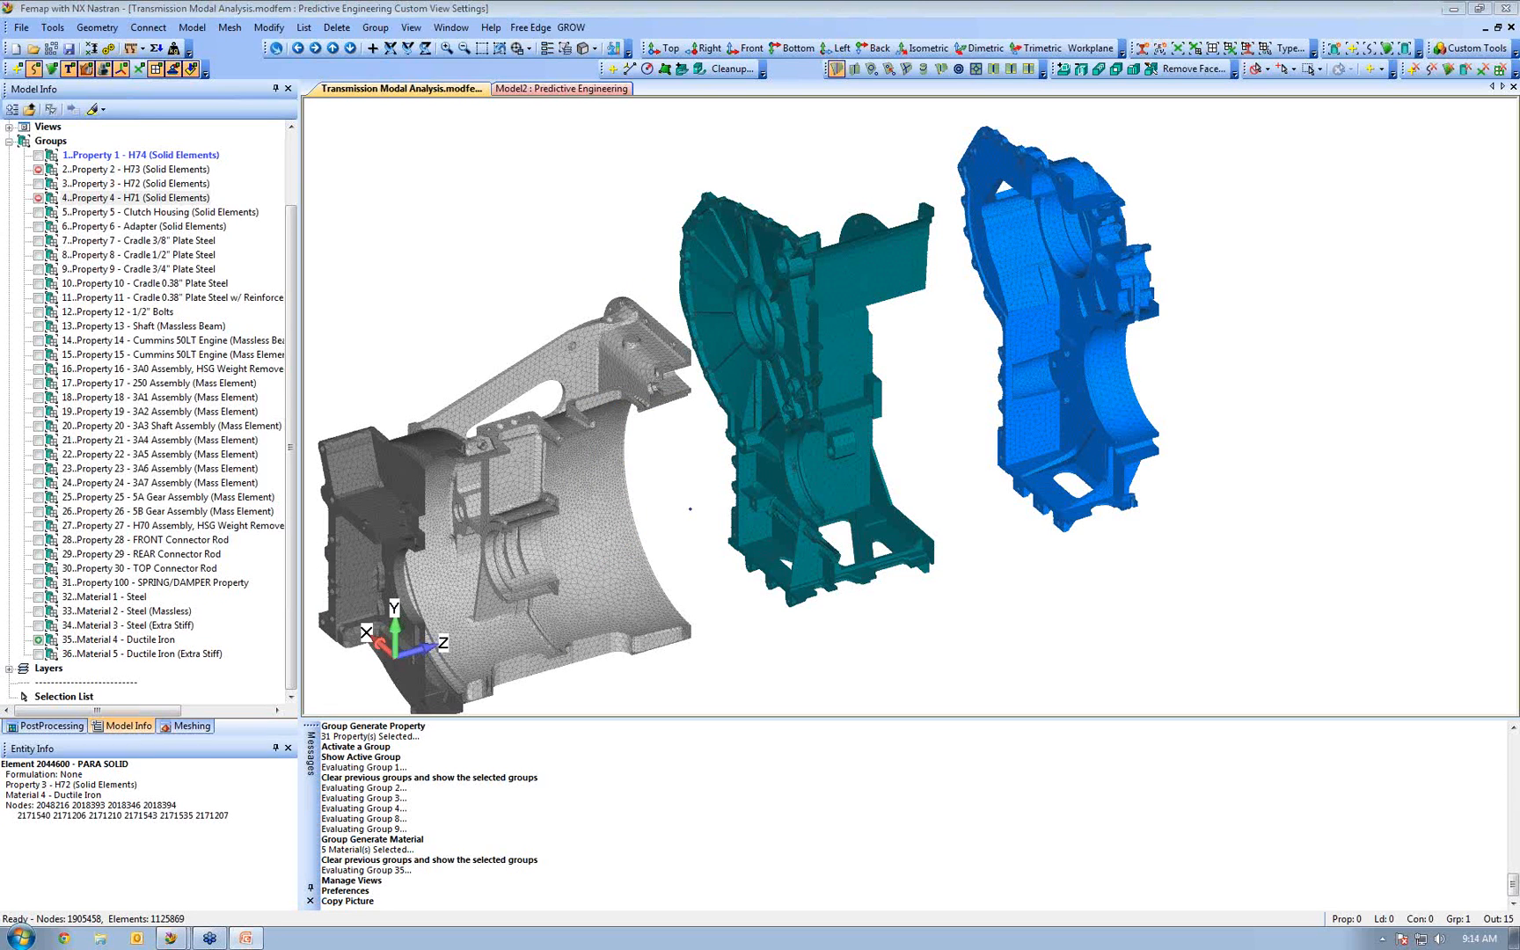
key("alt+Tab")
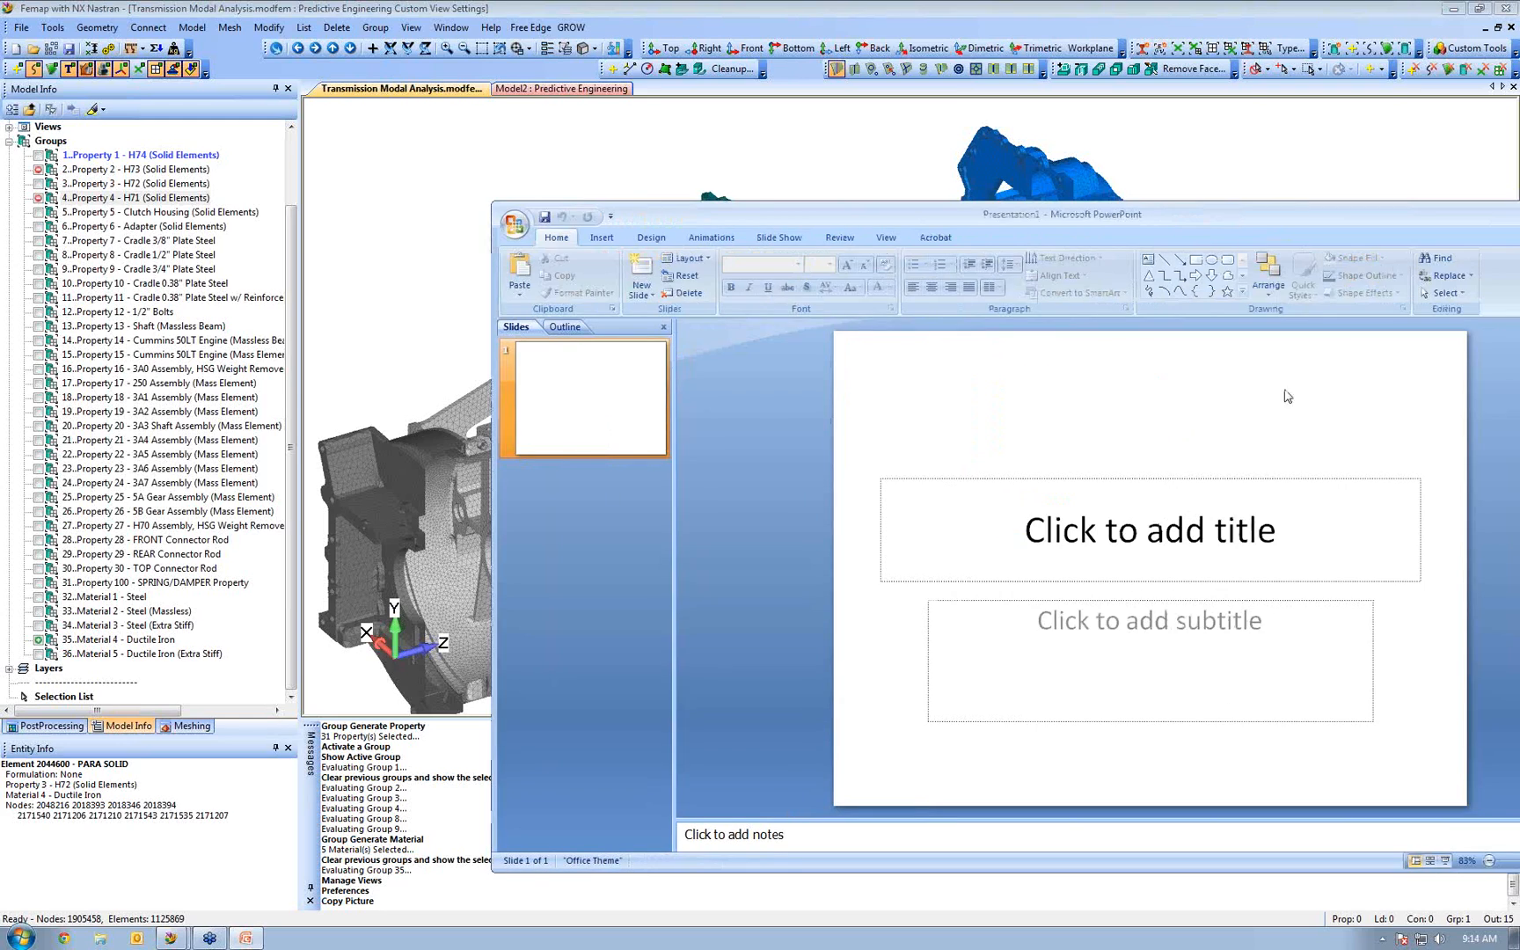
key("ctrl+v")
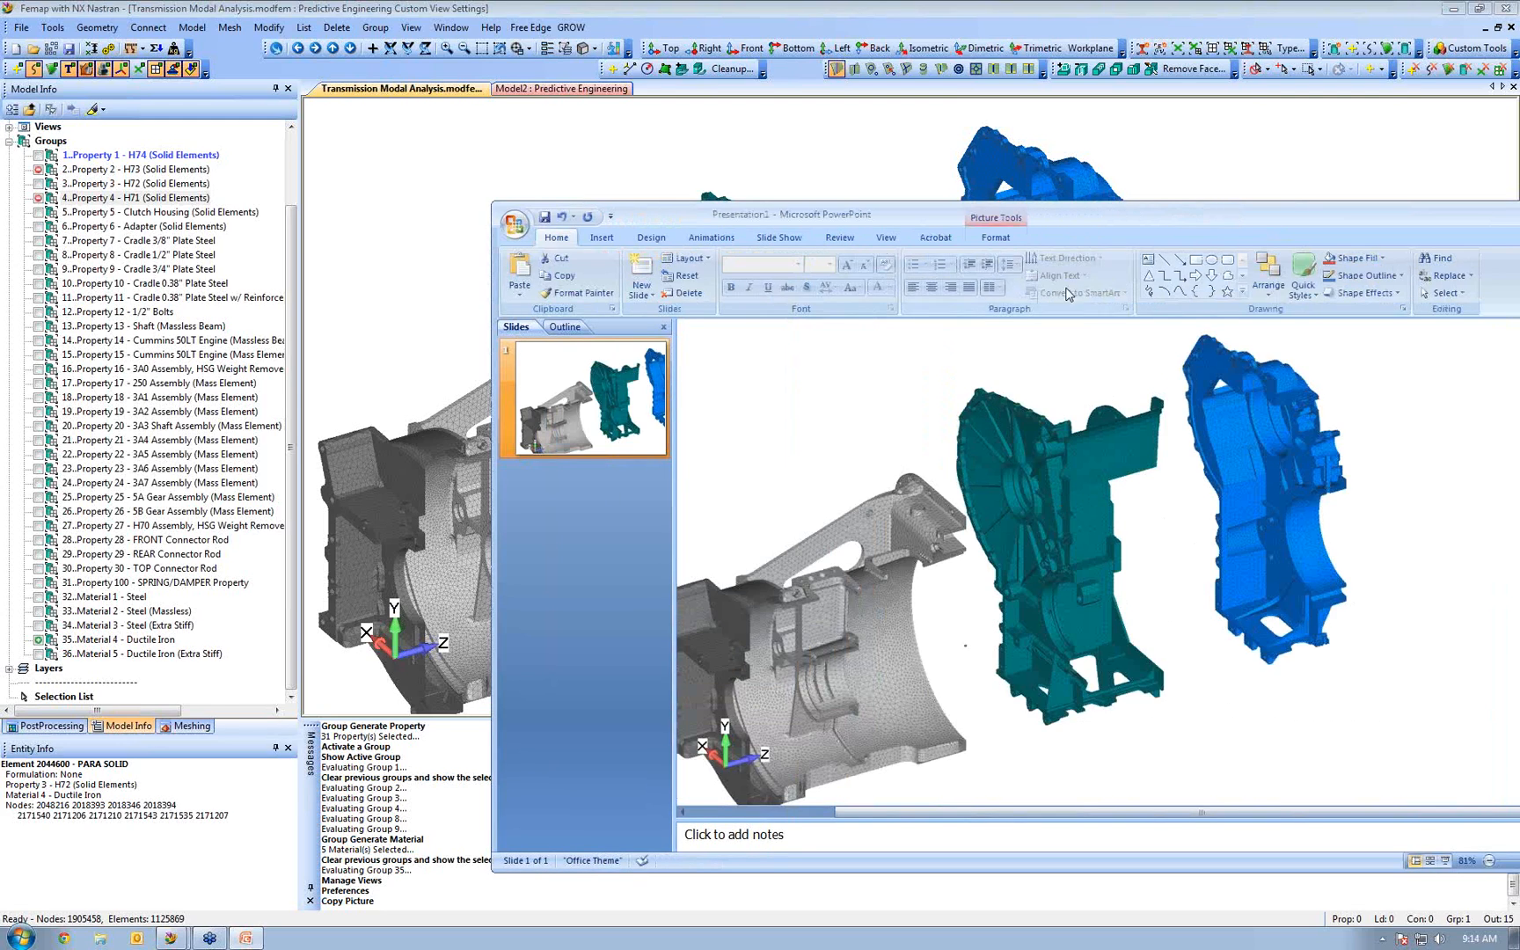
Maximize the PowerPoint window and reposition the pasted housings picture over the title slide
left_click_drag(1083, 220, 879, 2)
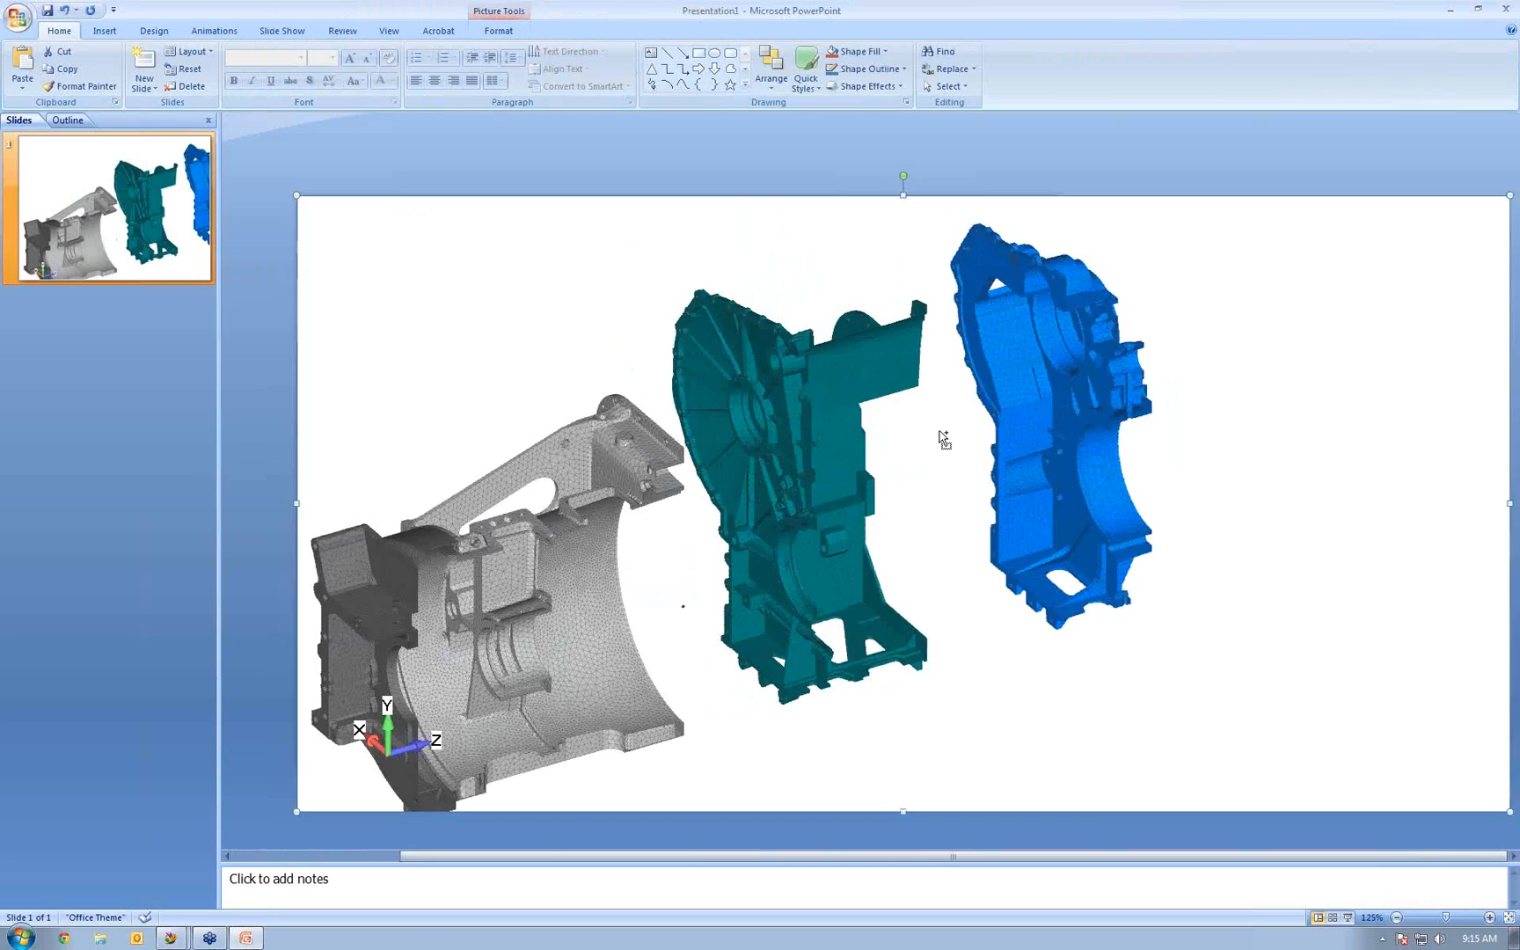
scroll(943, 438, "down", 5, "ctrl")
left_click_drag(880, 407, 980, 517)
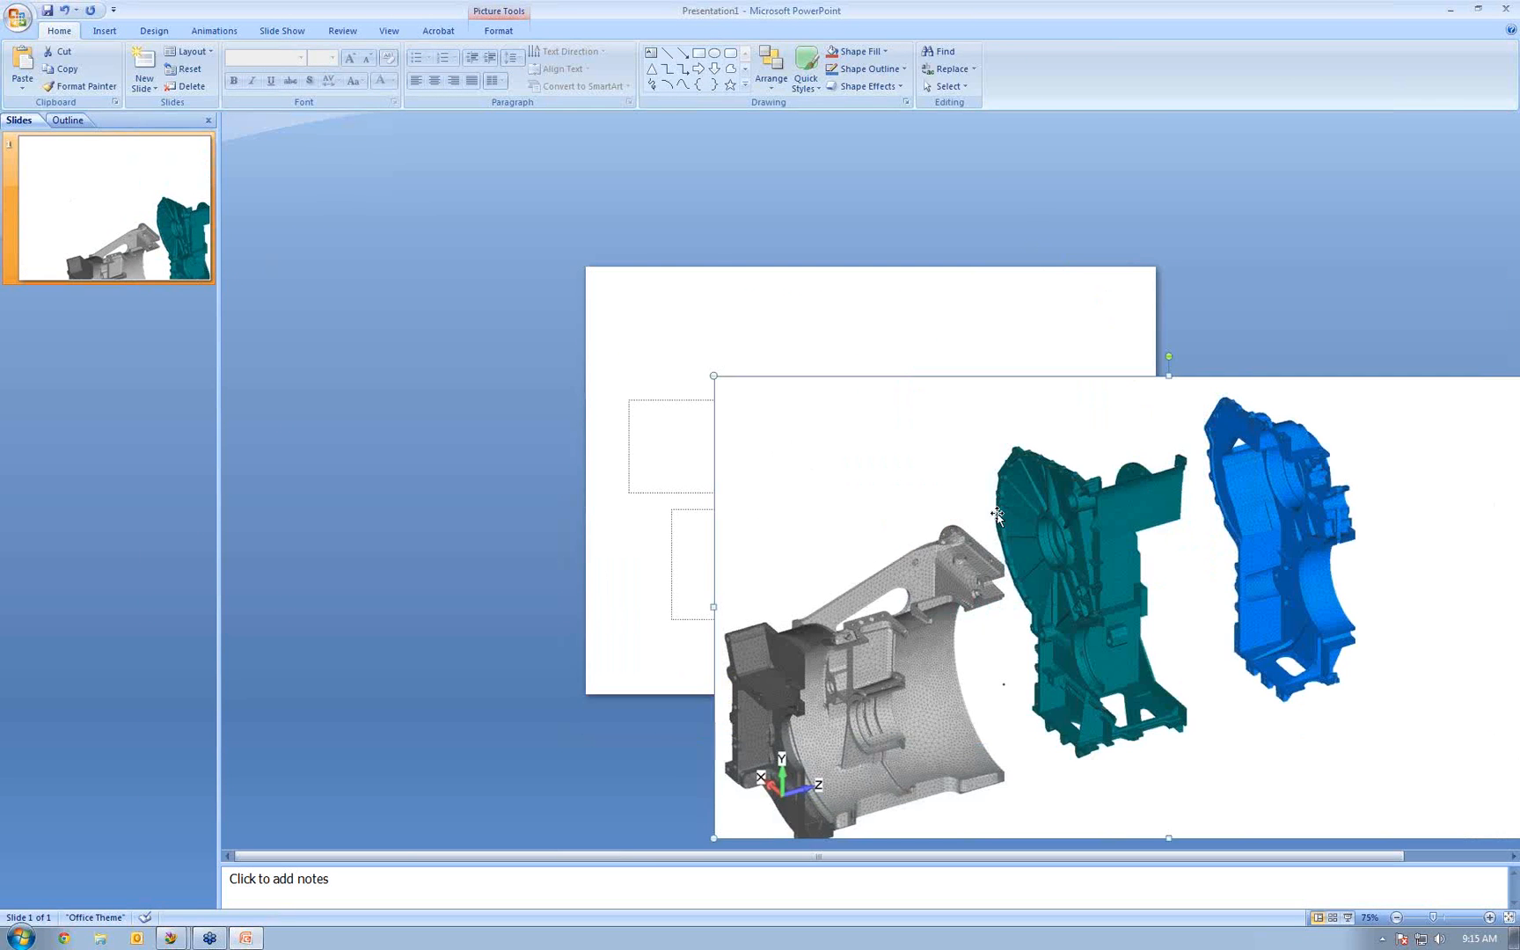
left_click_drag(773, 467, 563, 317)
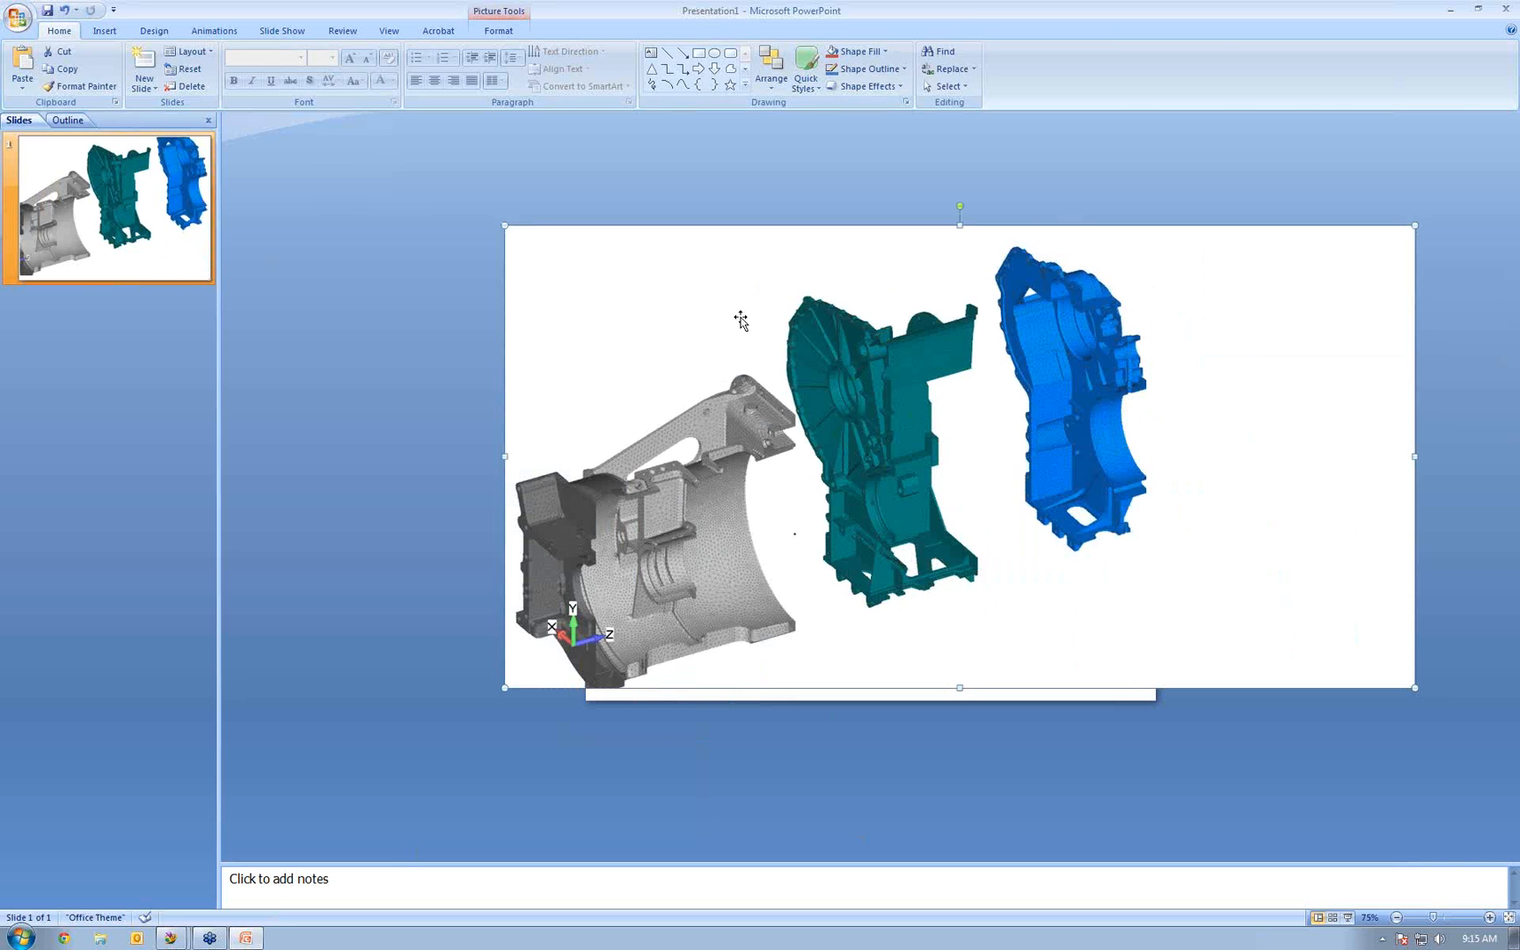
Crop the housings picture to the area around the axis triad and enlarge it to about 9.33" wide by 6.31" high
double_click(651, 350)
left_click(1388, 66)
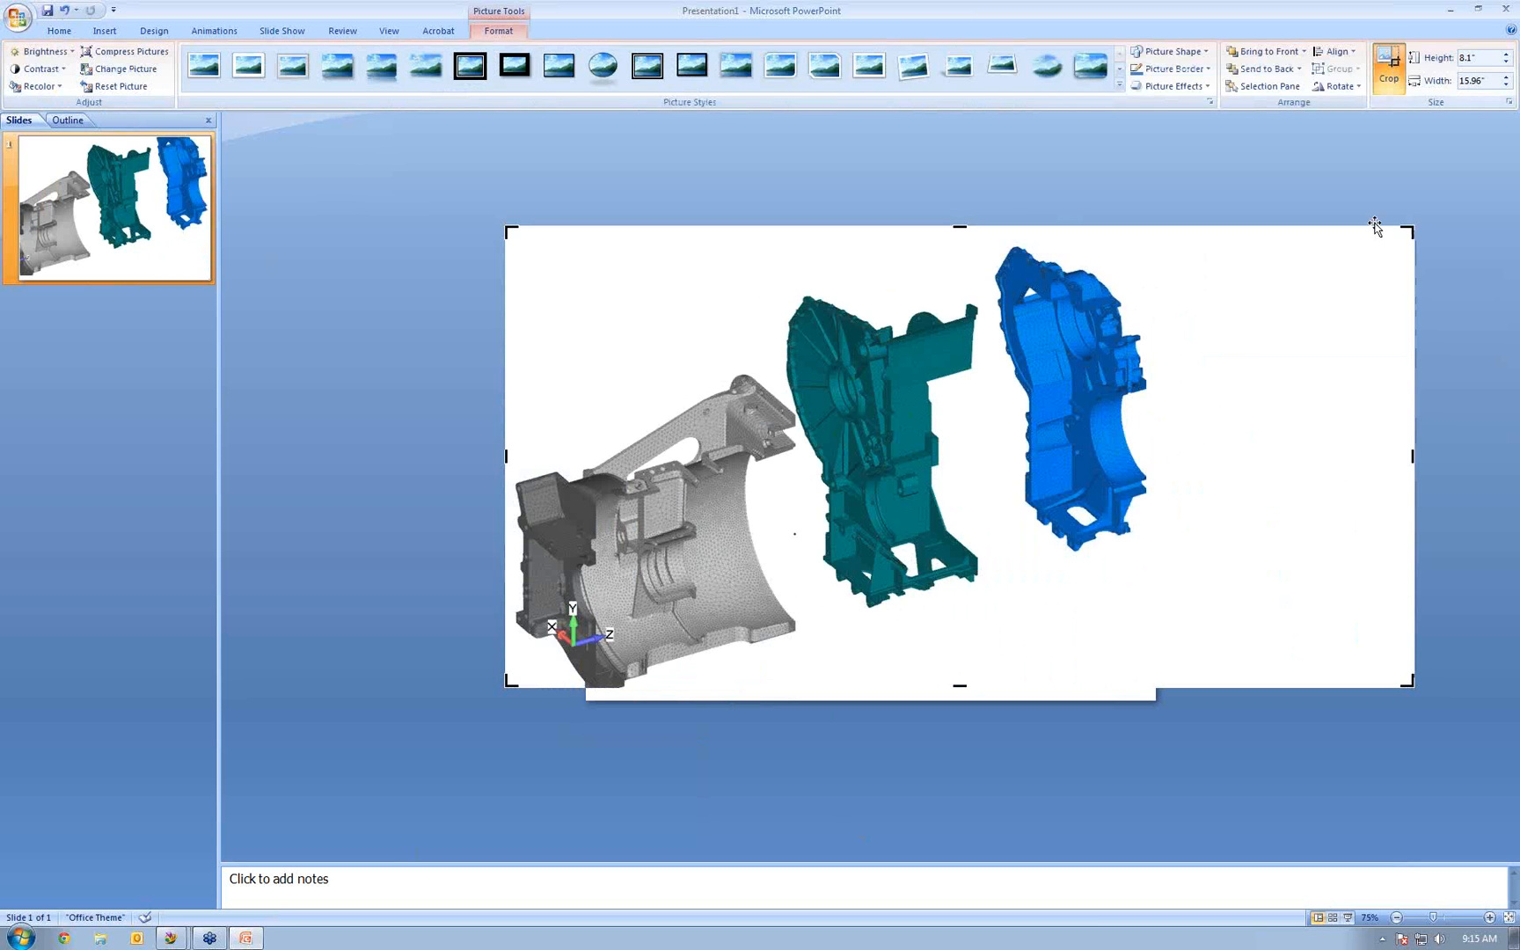
left_click_drag(1415, 230, 770, 487)
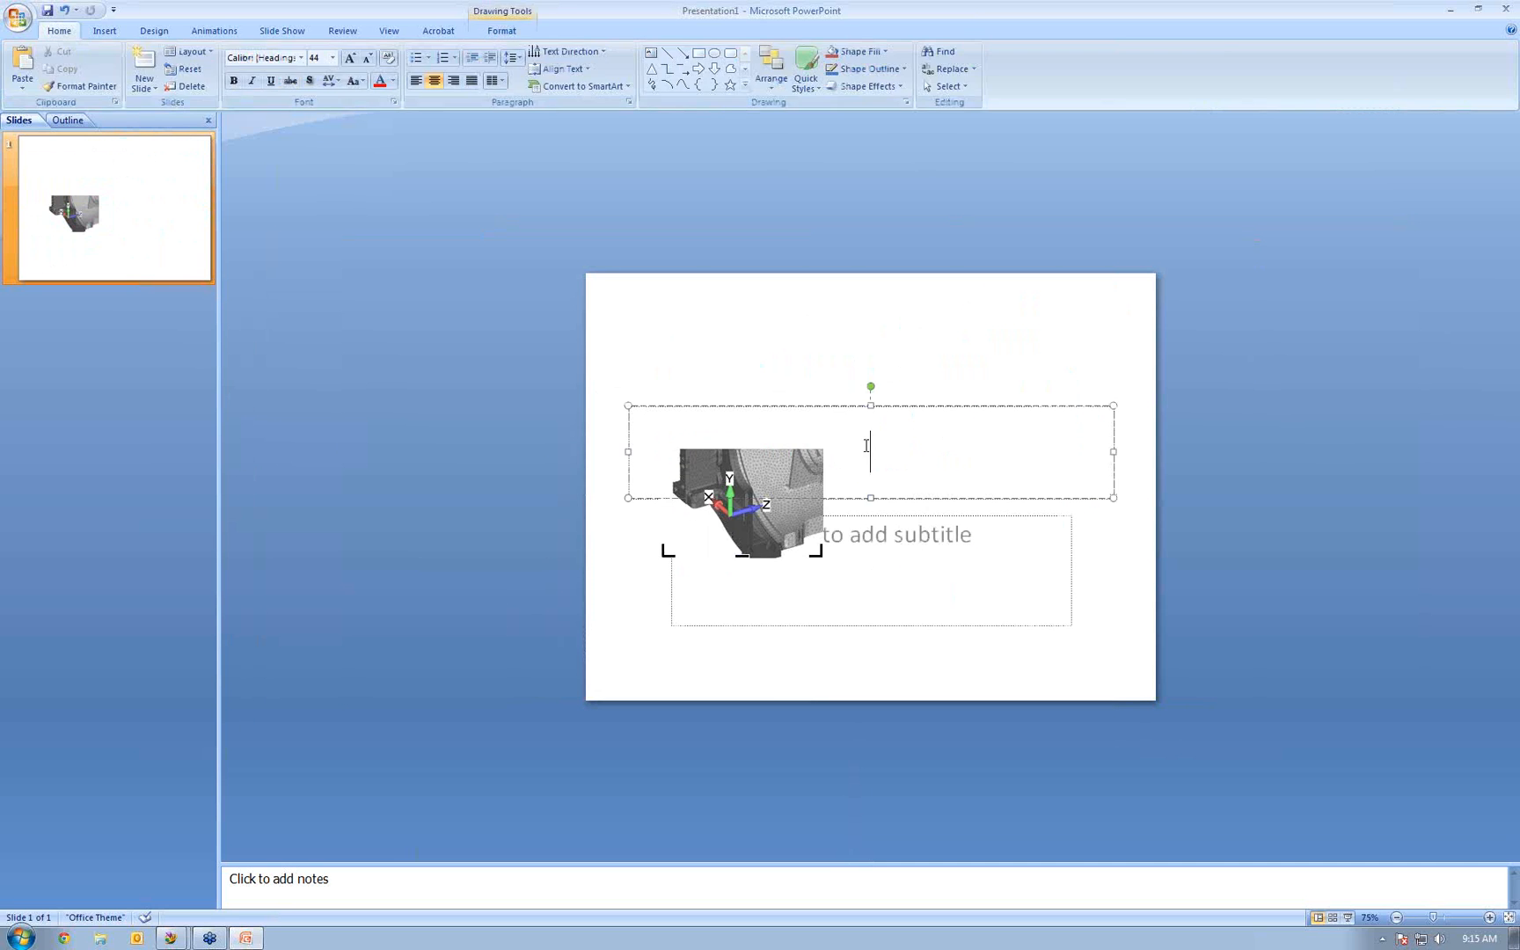
left_click(776, 384)
left_click(771, 476)
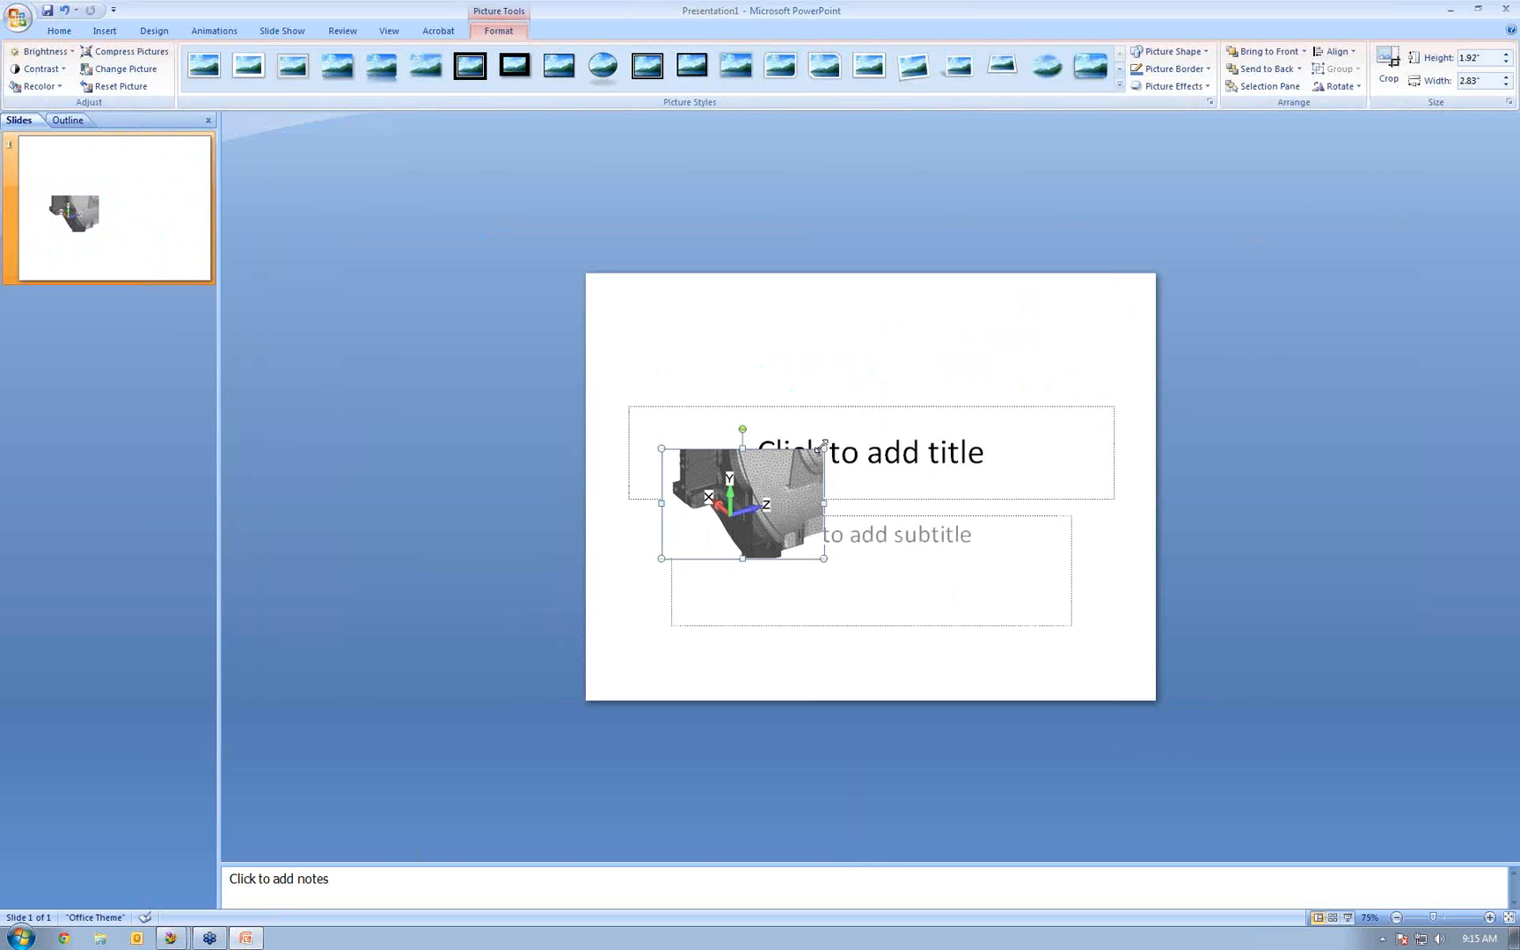
left_click_drag(824, 449, 1195, 199)
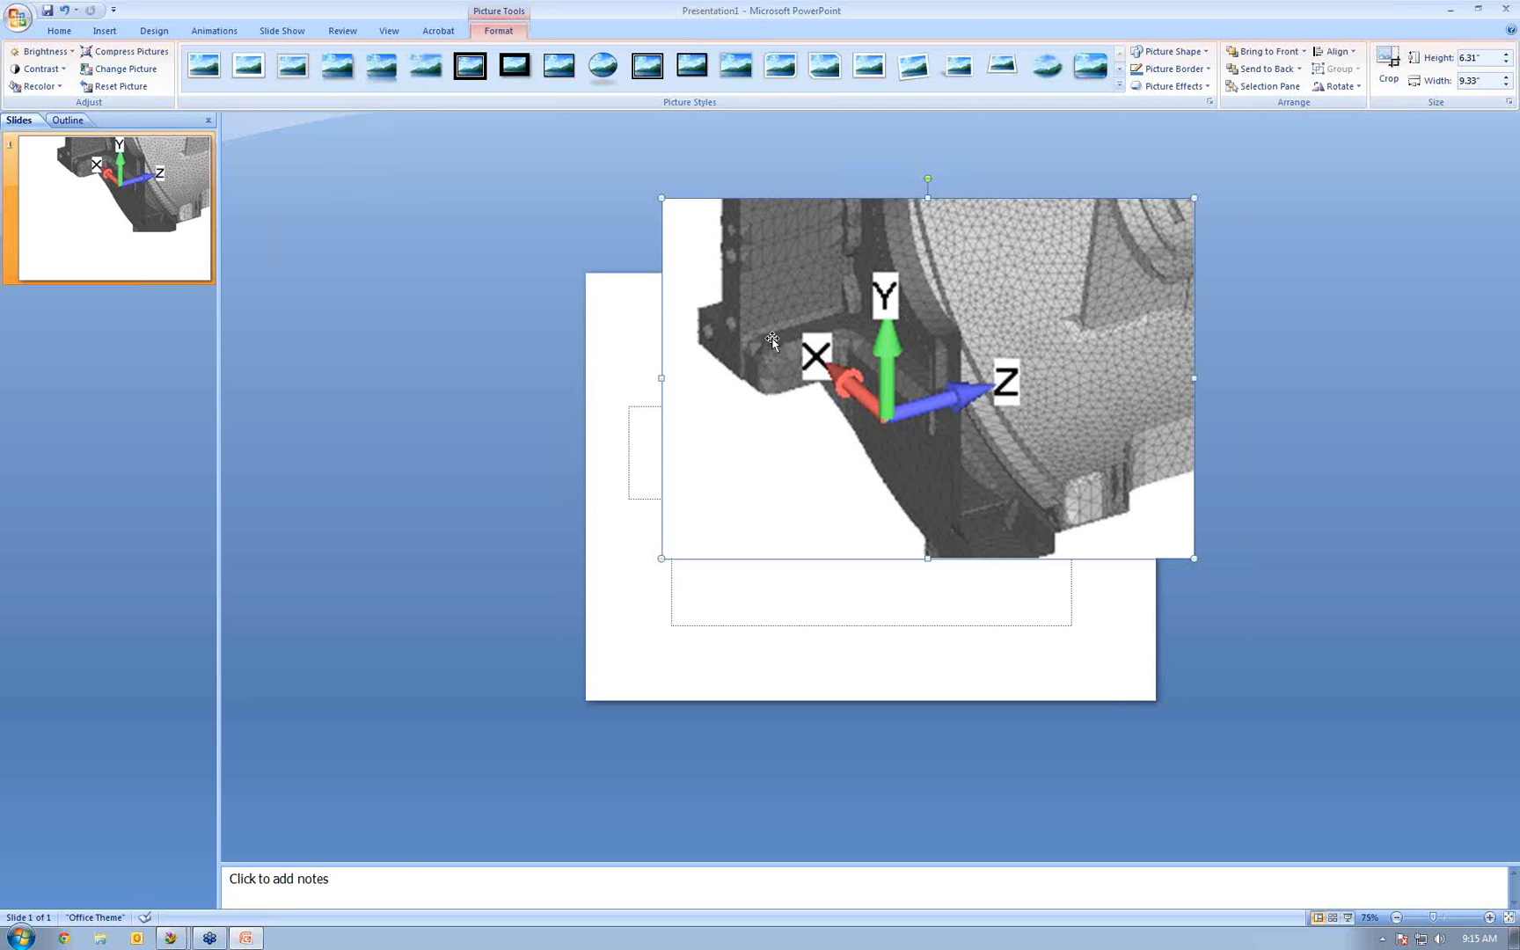
Switch to Femap and set the picture copy/save resolution to Screen Scaled By 4 in the Views preferences
left_click(1450, 9)
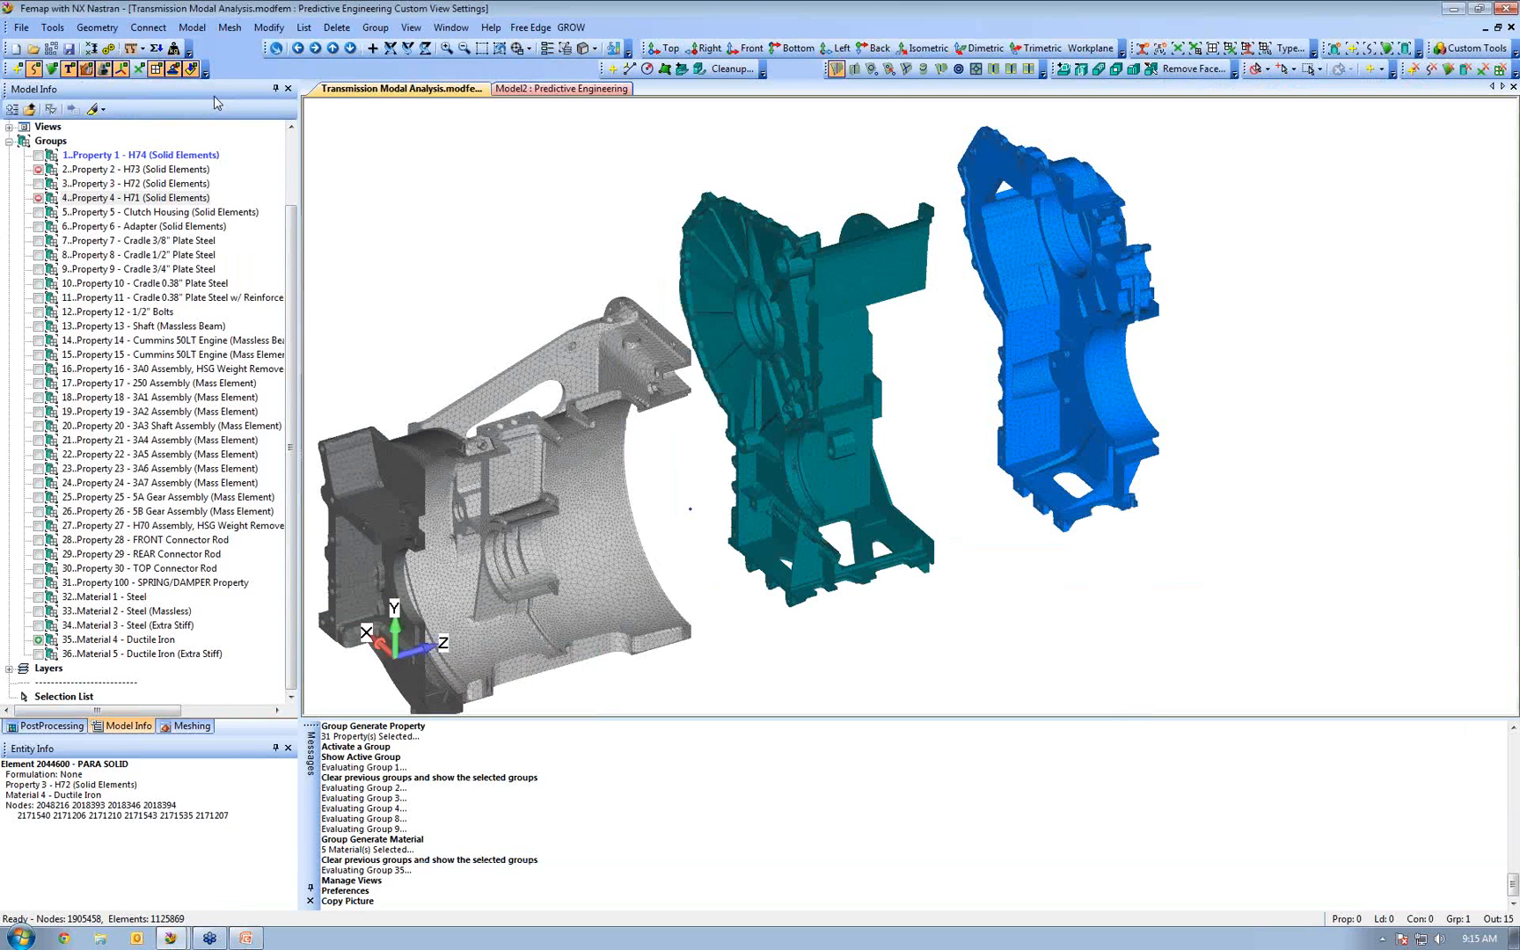
left_click(21, 27)
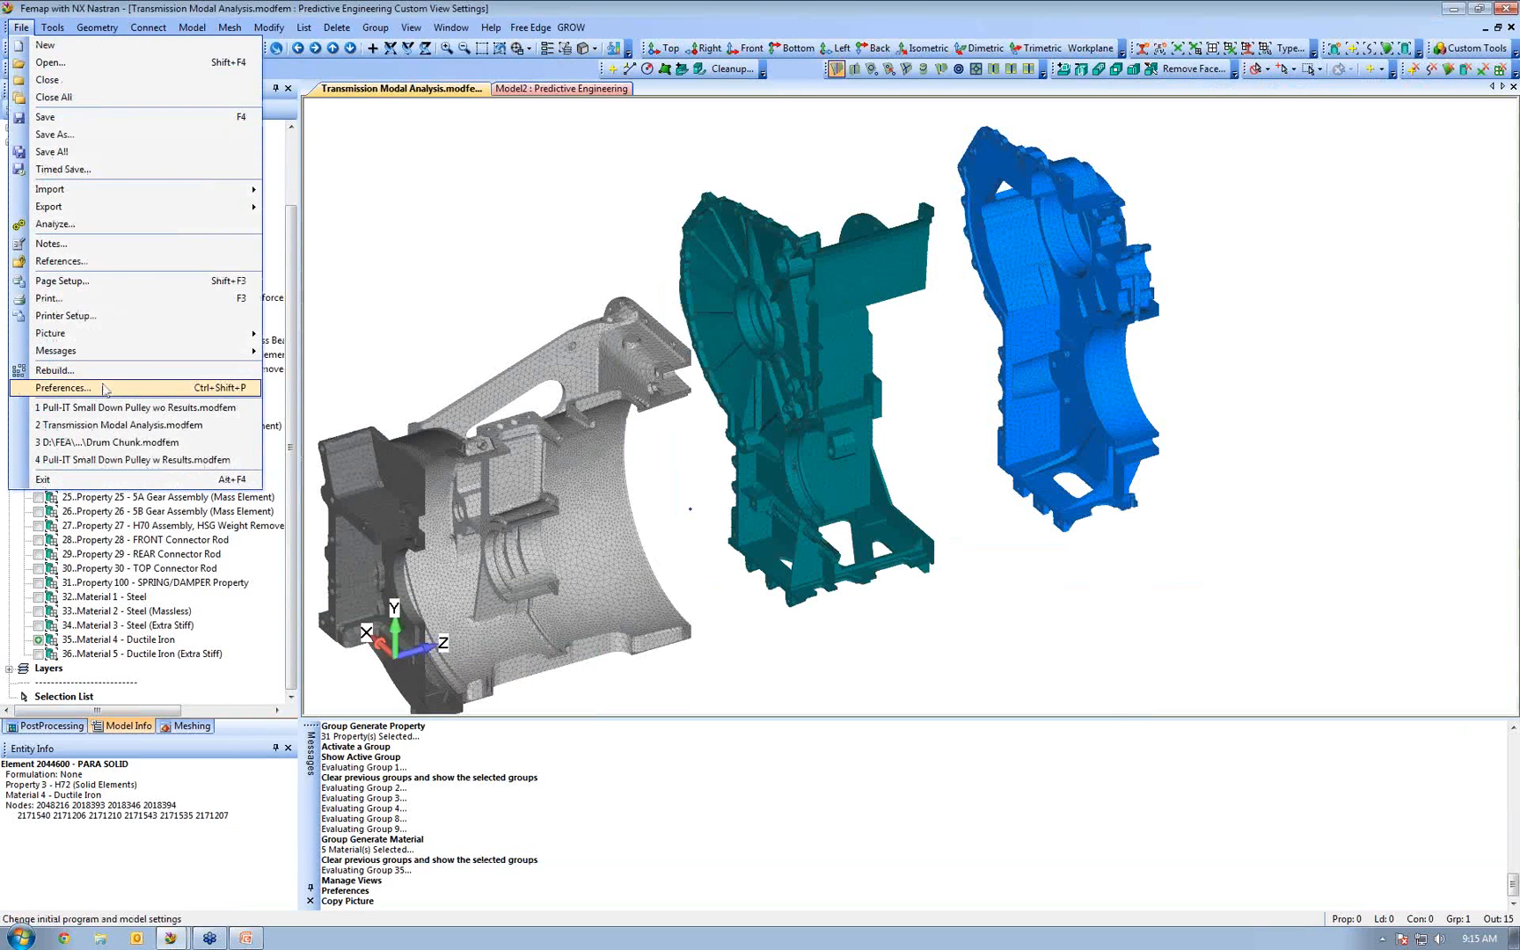
left_click(104, 388)
left_click(832, 447)
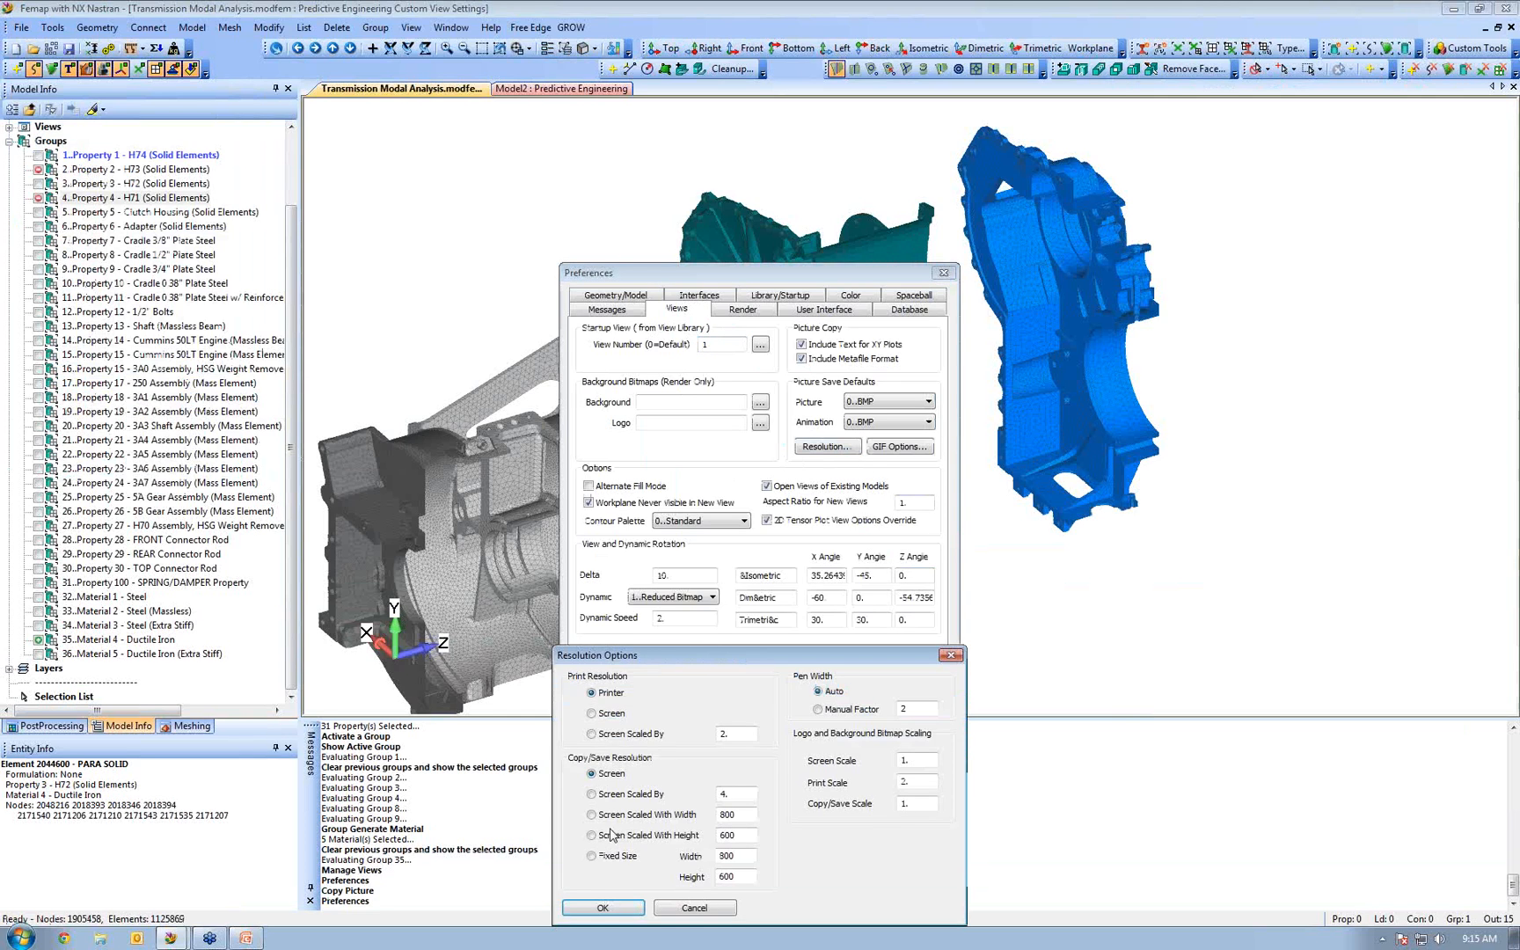
left_click(605, 795)
left_click(603, 908)
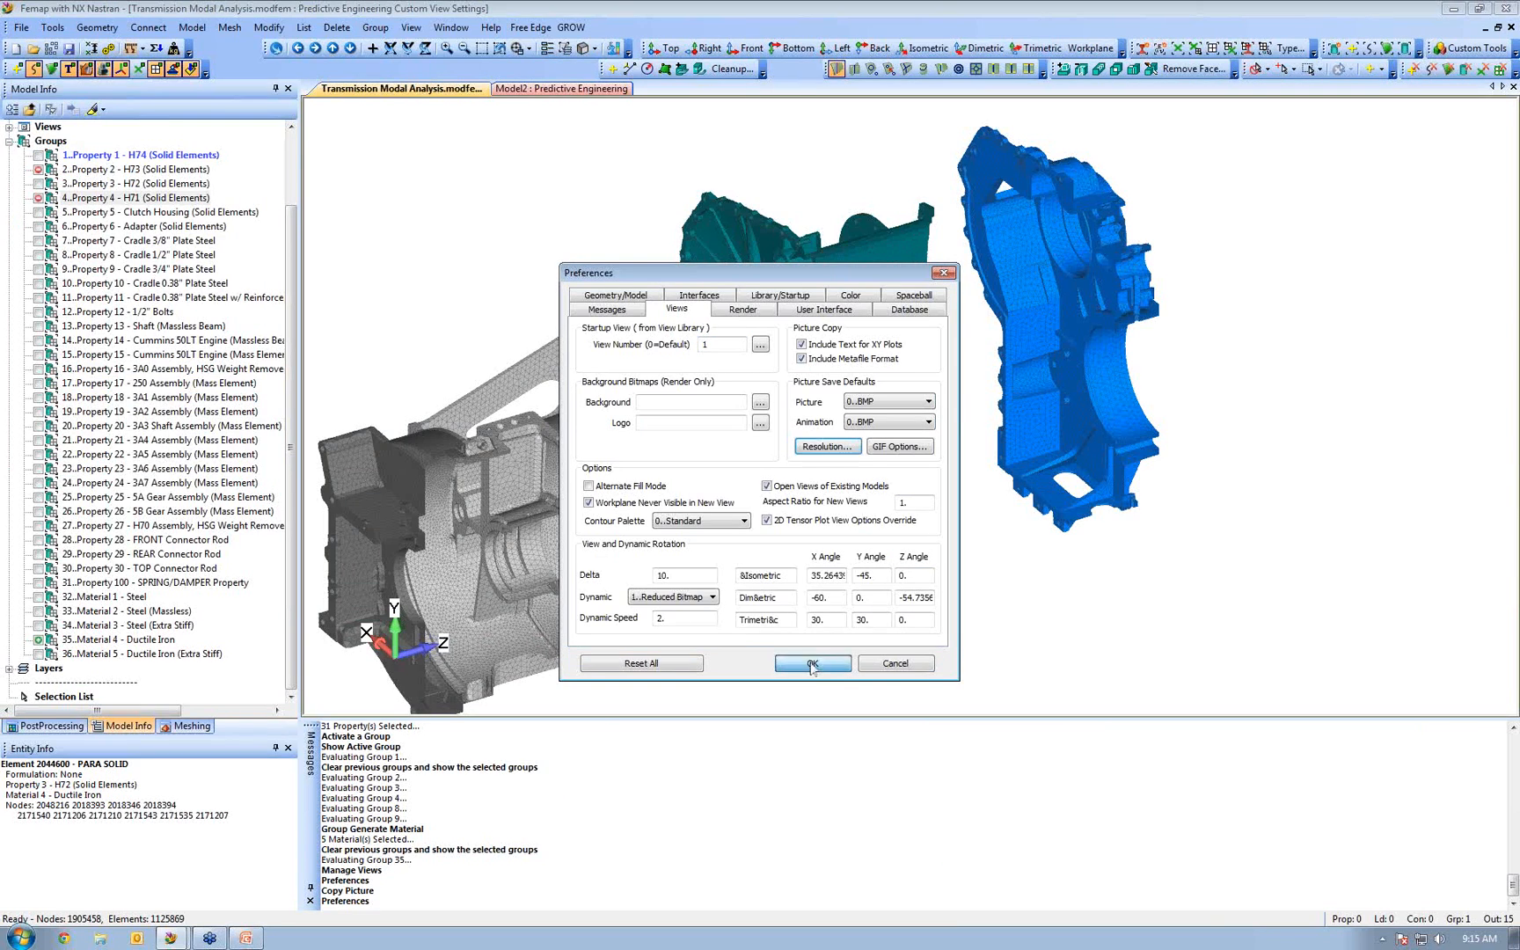
left_click(778, 671)
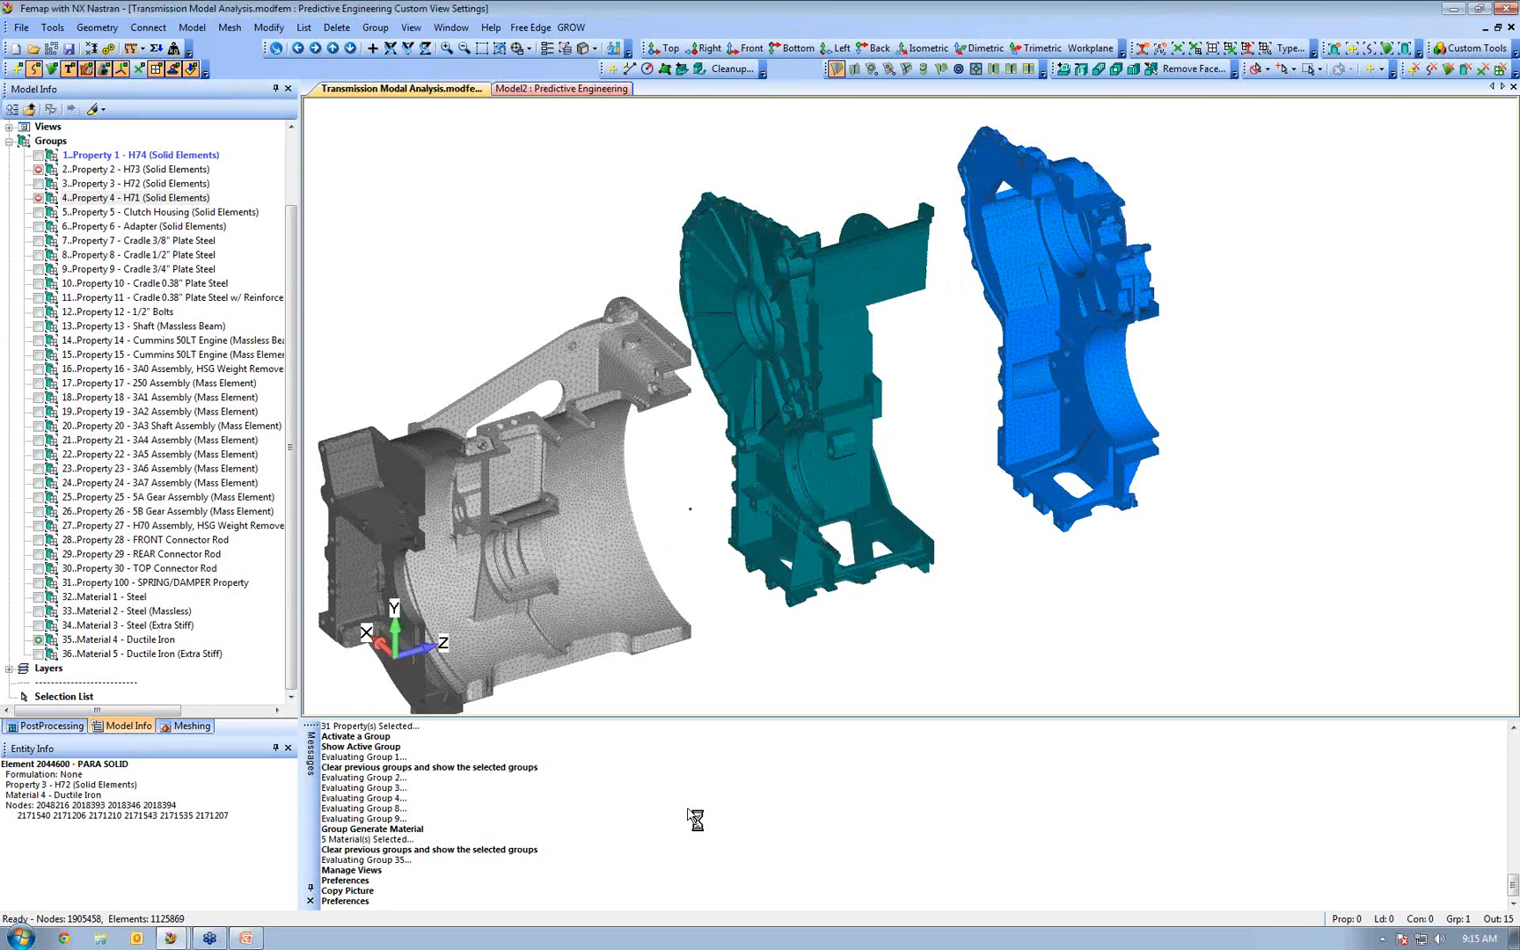
Copy the picture of the clipped housings from Femap at the scaled resolution and paste it onto the PowerPoint slide
left_click(689, 808)
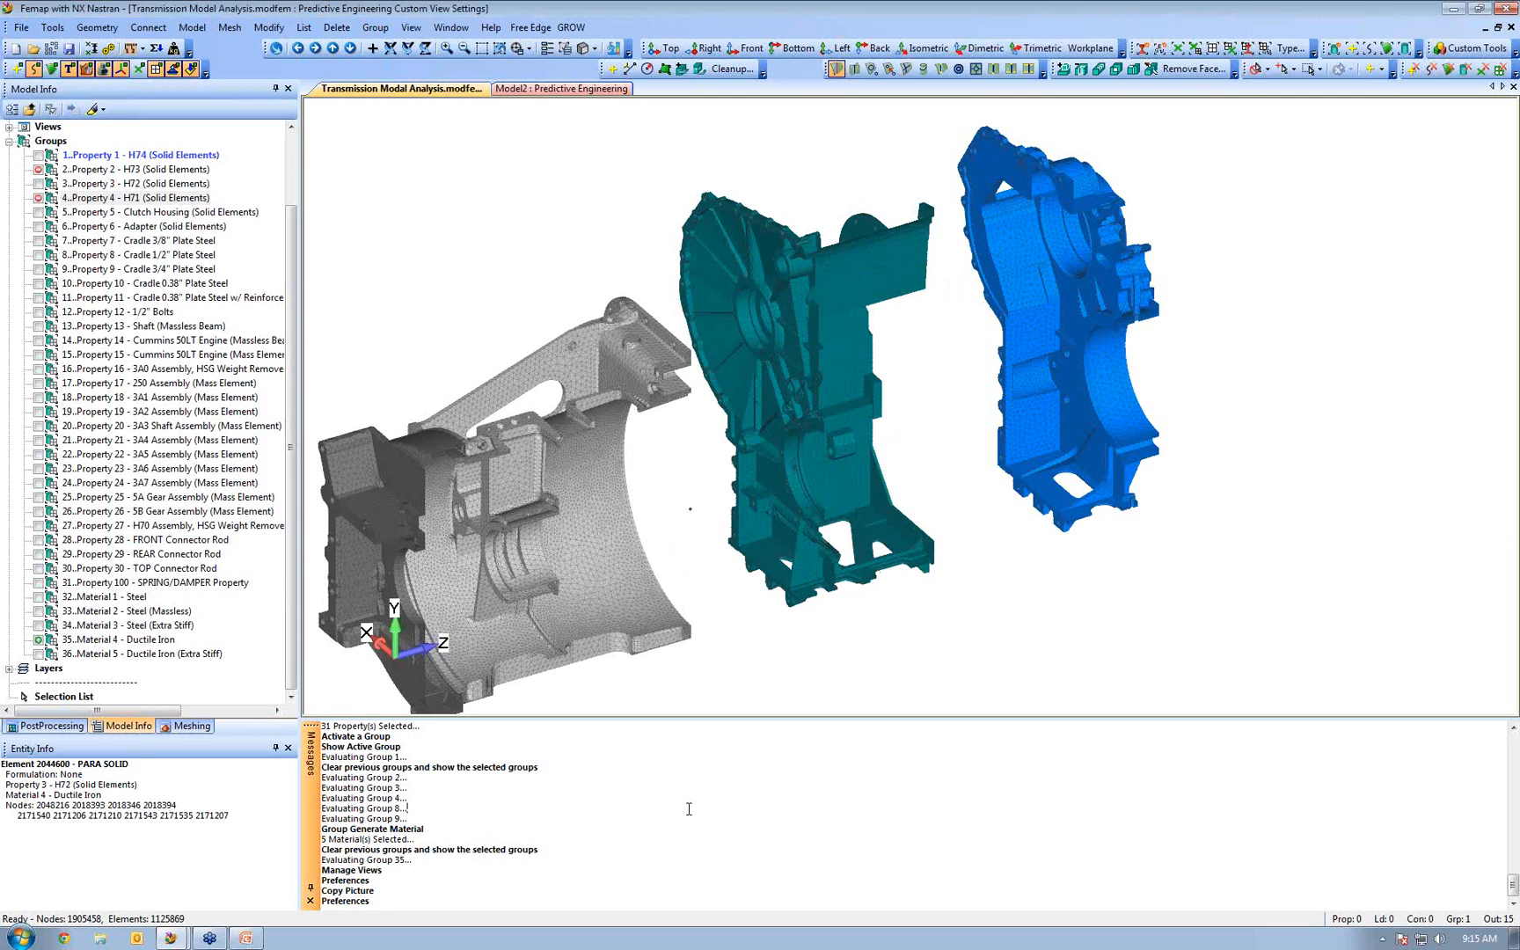
key("ctrl+c")
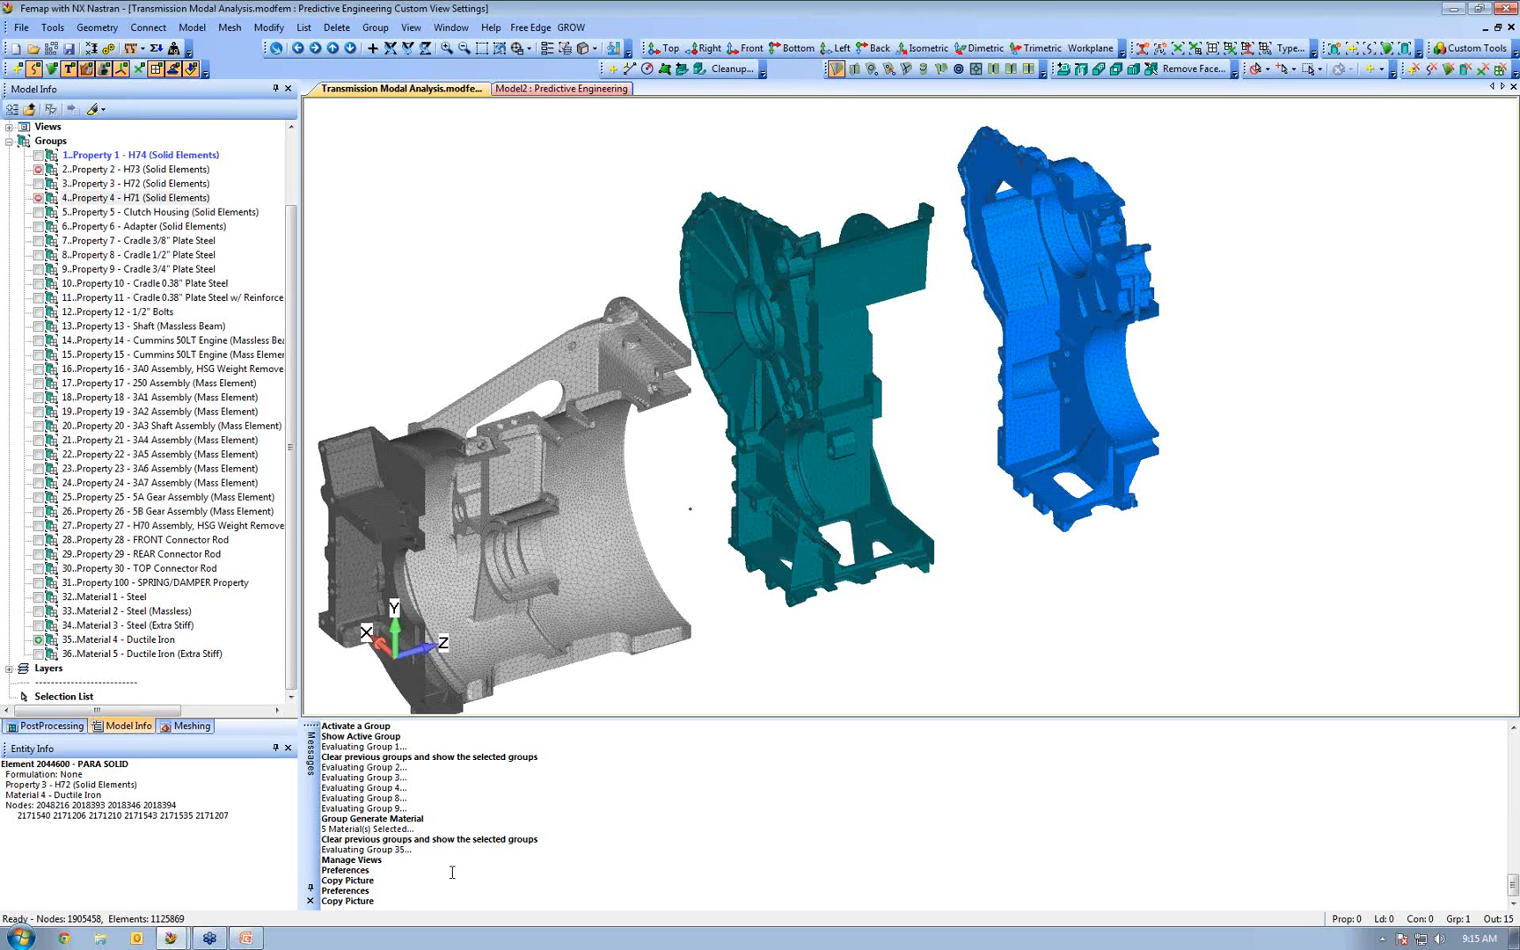
left_click(21, 28)
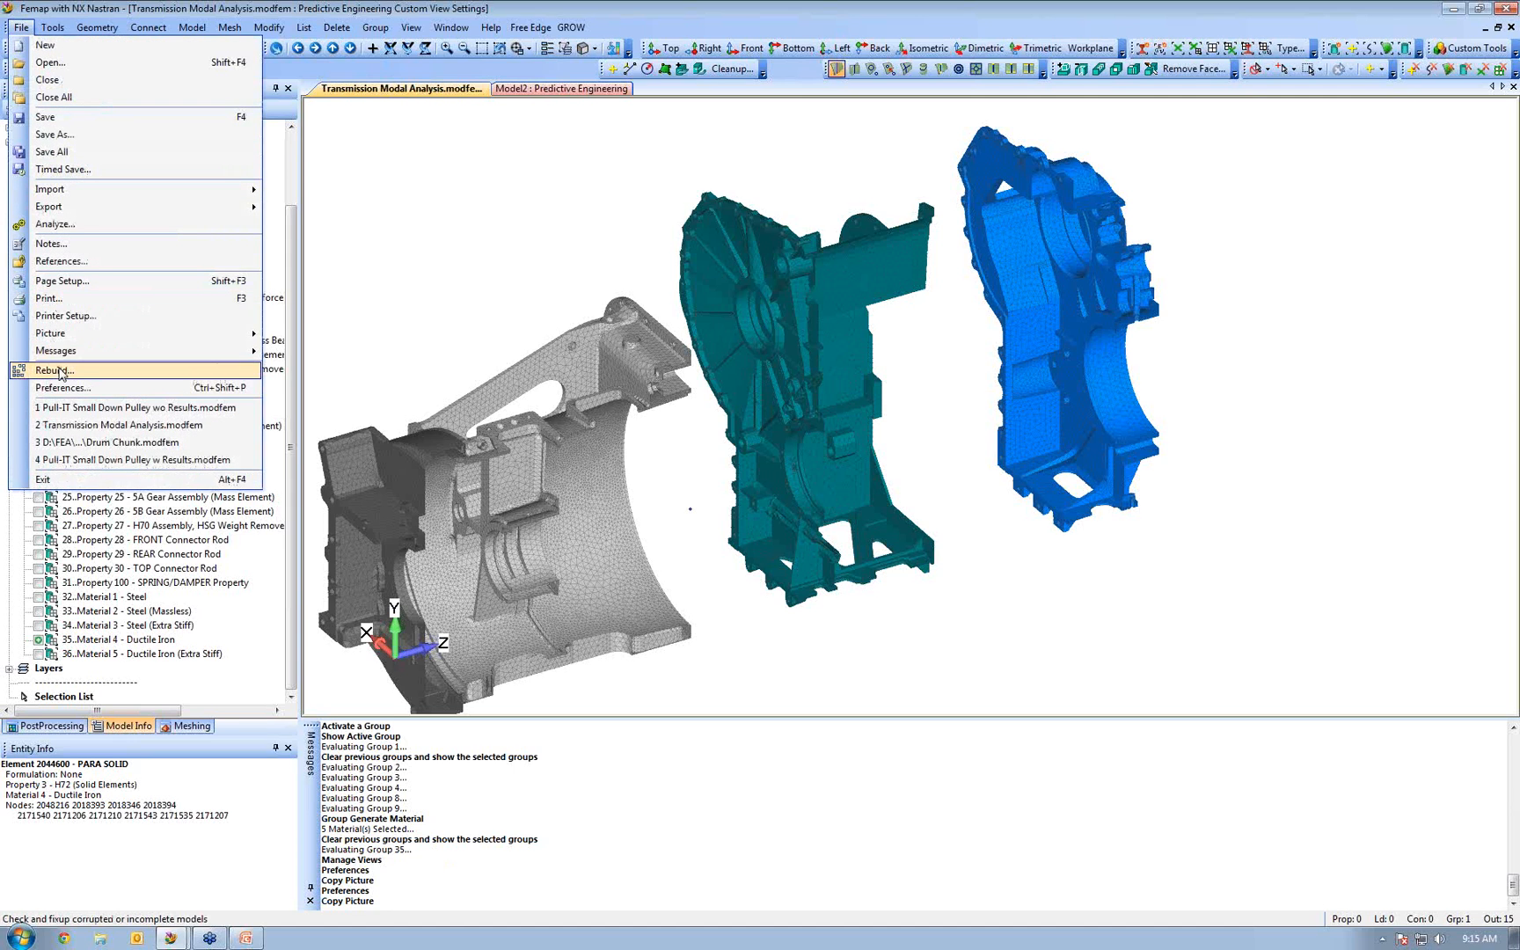
mouse_move(92, 334)
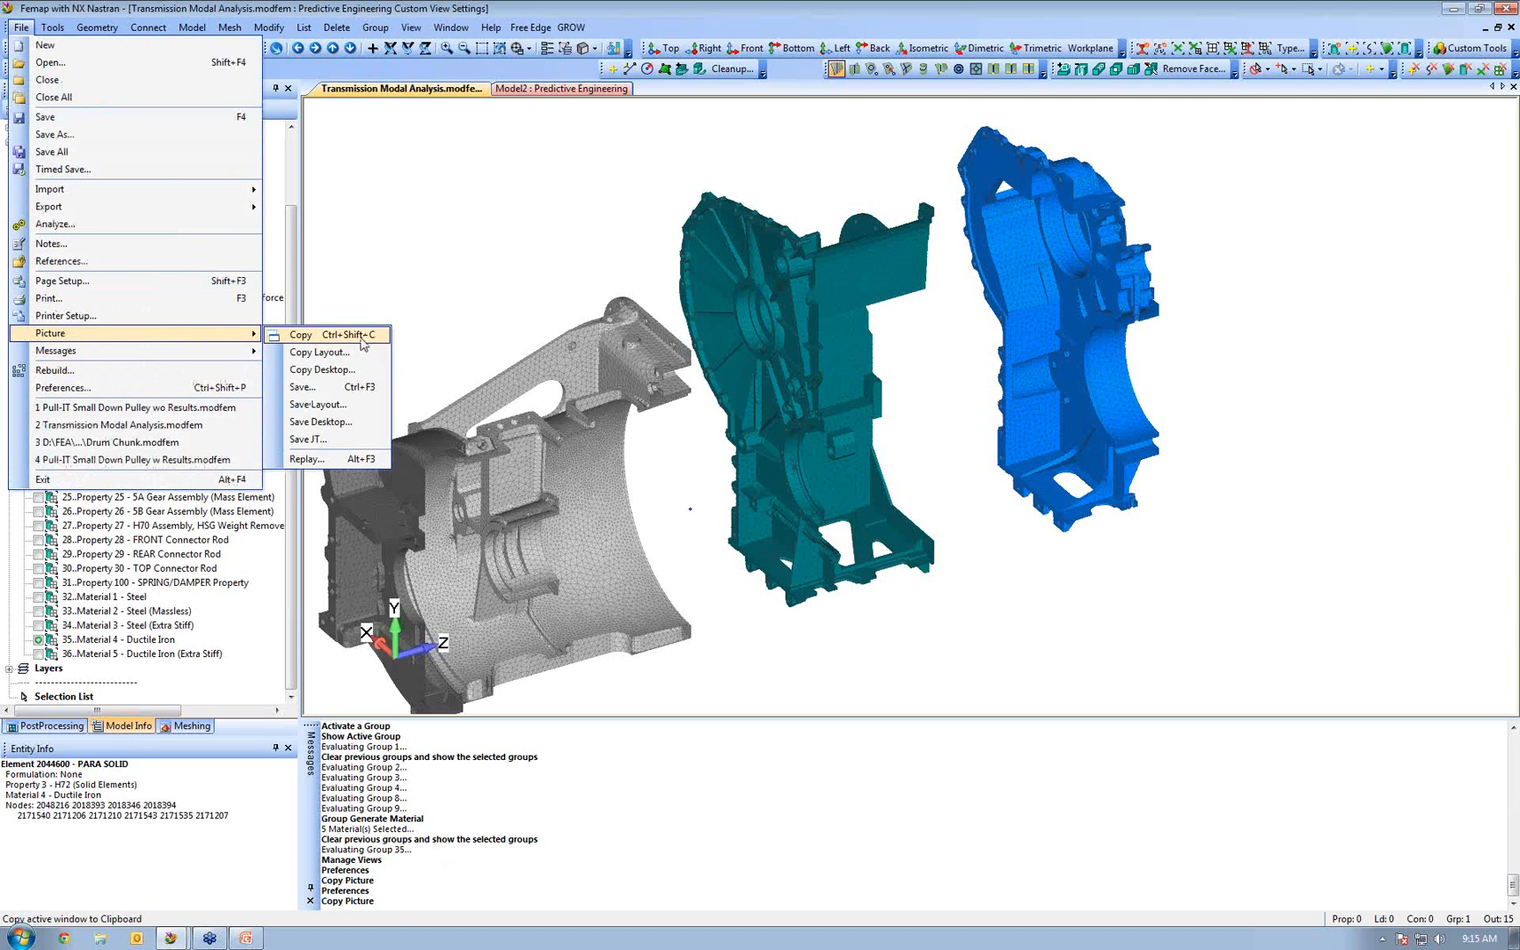
left_click(652, 831)
left_click(235, 936)
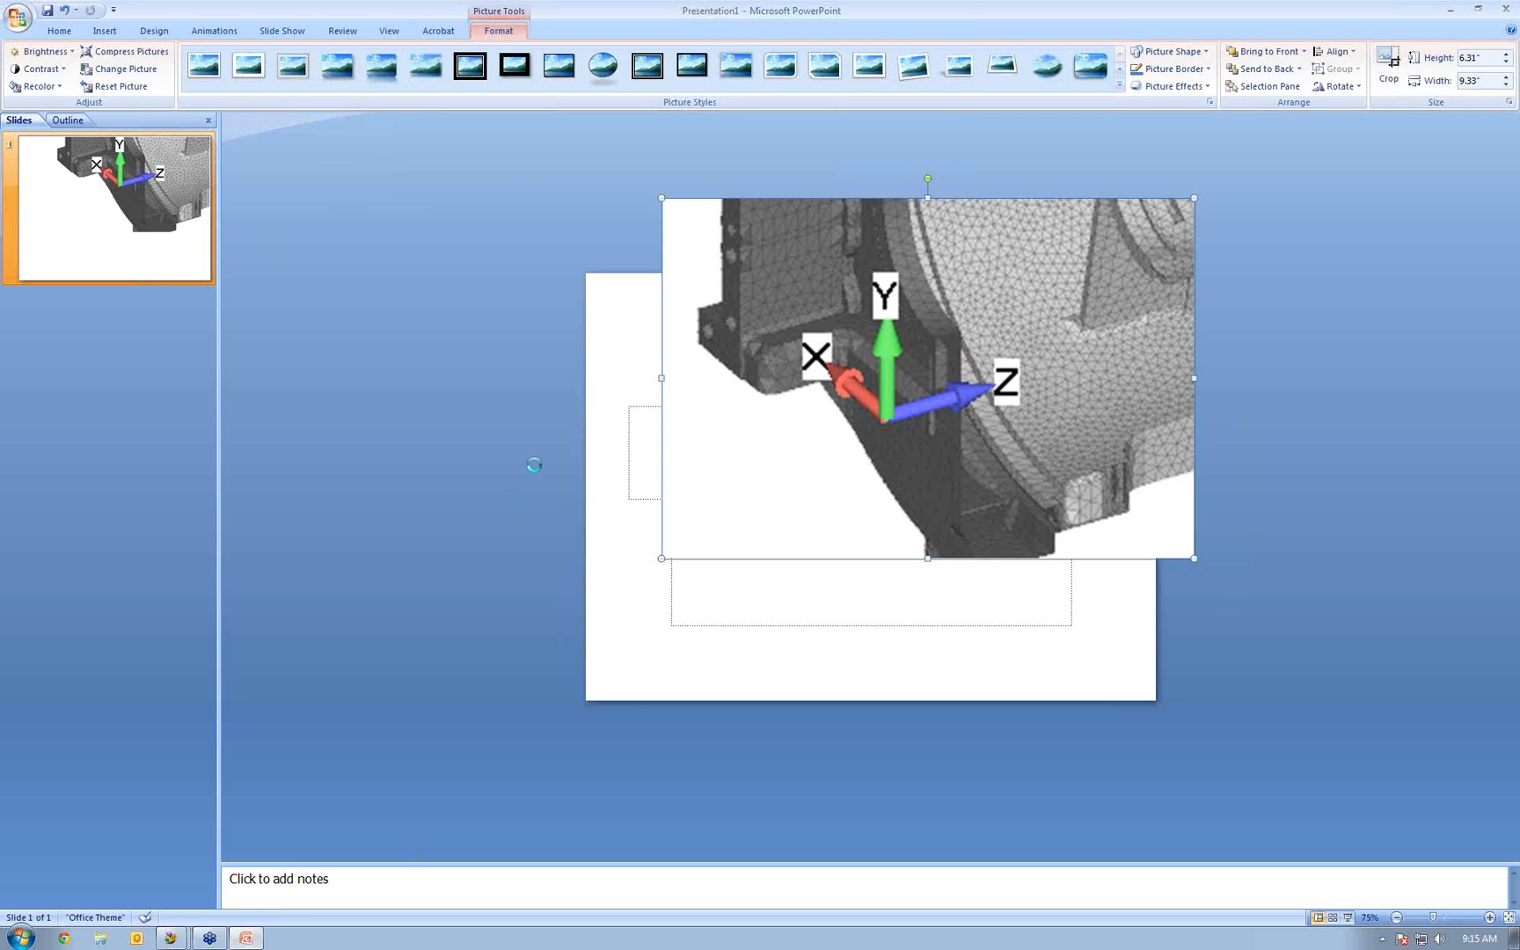
key("ctrl+v")
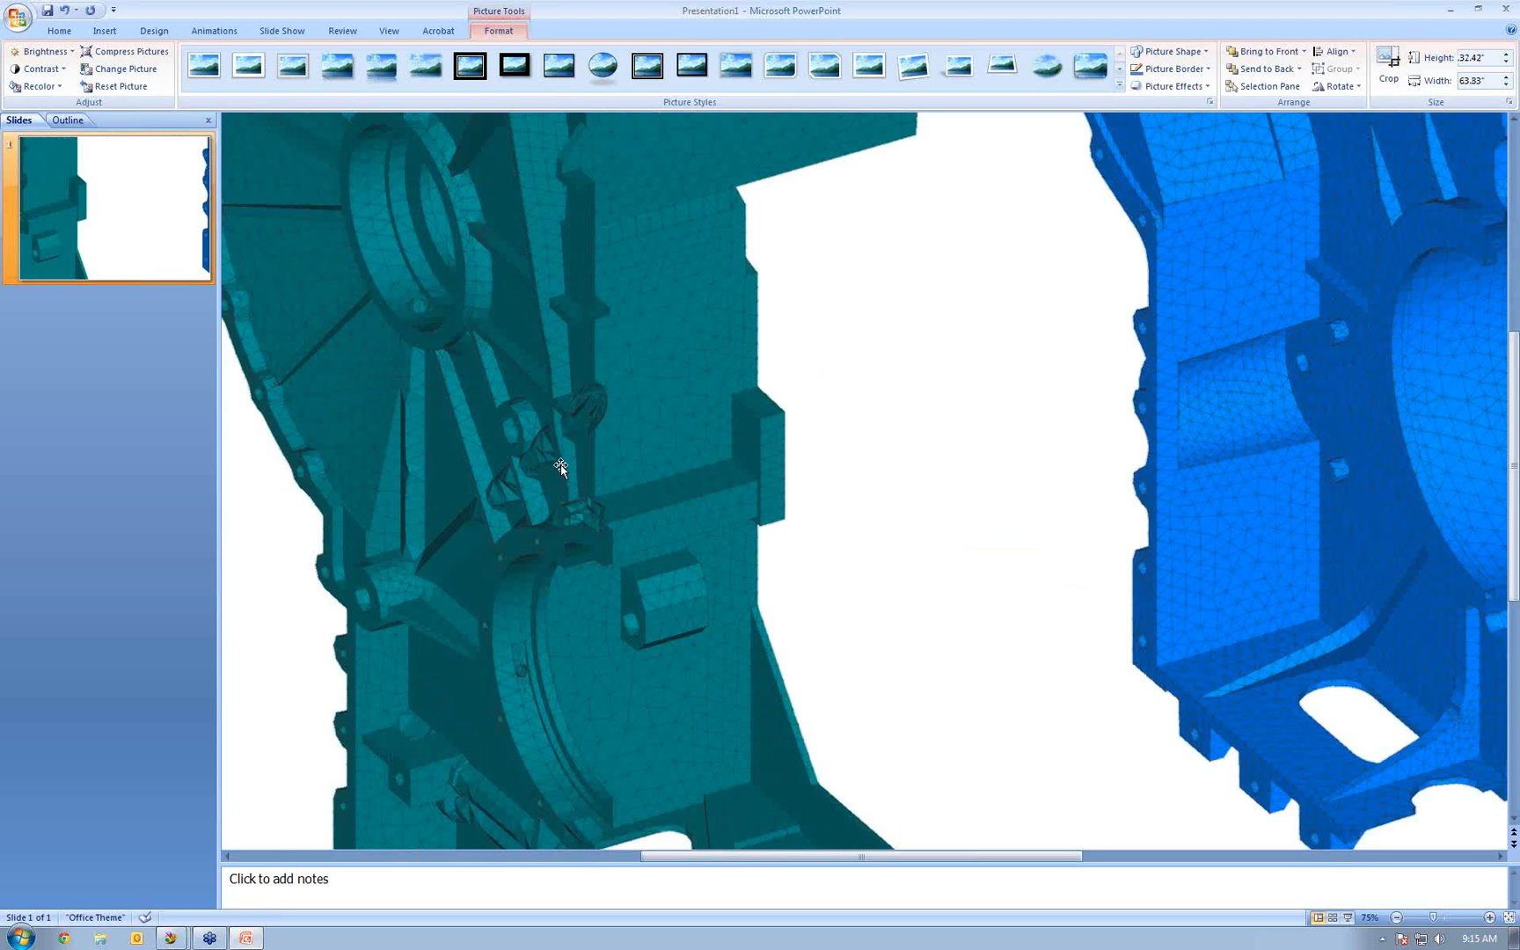
Set the newly pasted picture's width to 8" and align it to the center and middle of the slide
scroll(610, 538, "up", 2, "ctrl")
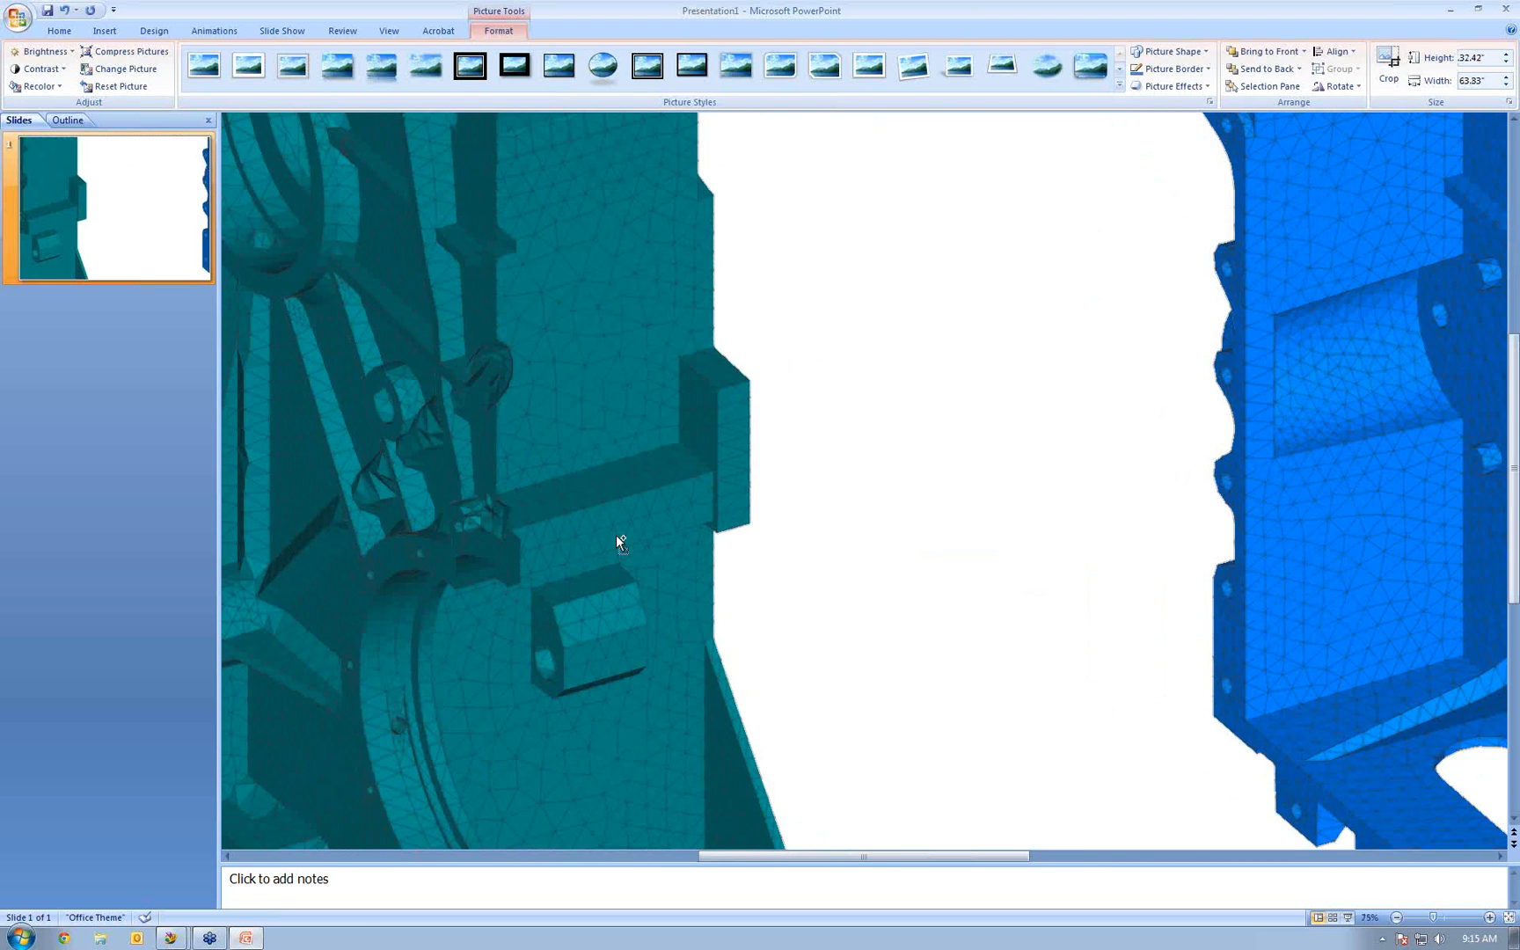
scroll(655, 525, "down", 4, "ctrl")
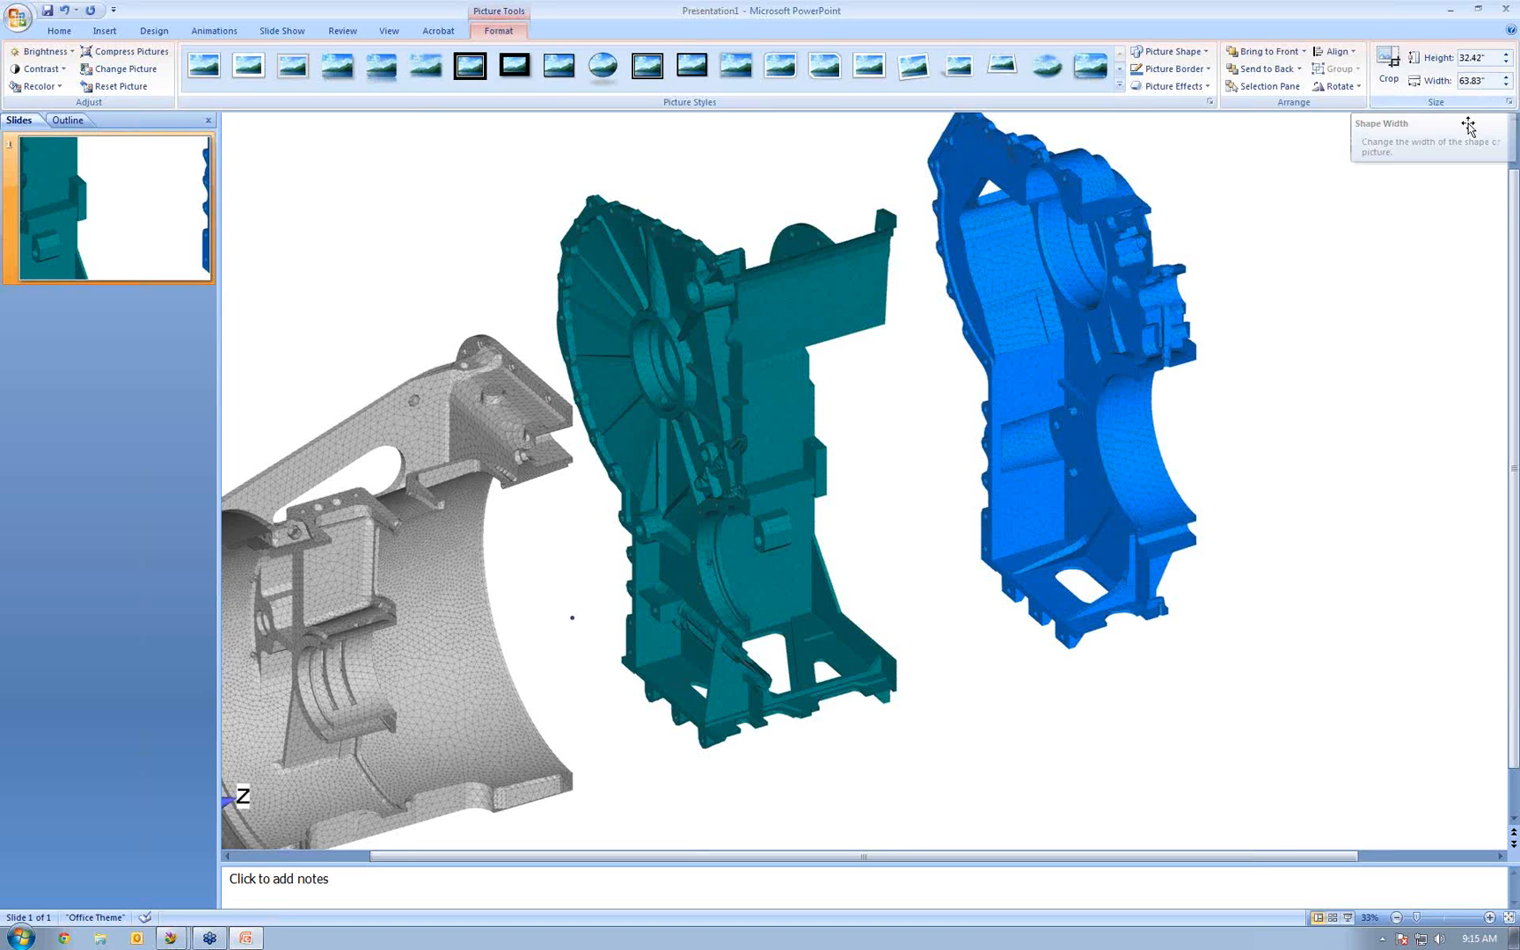
left_click(1483, 81)
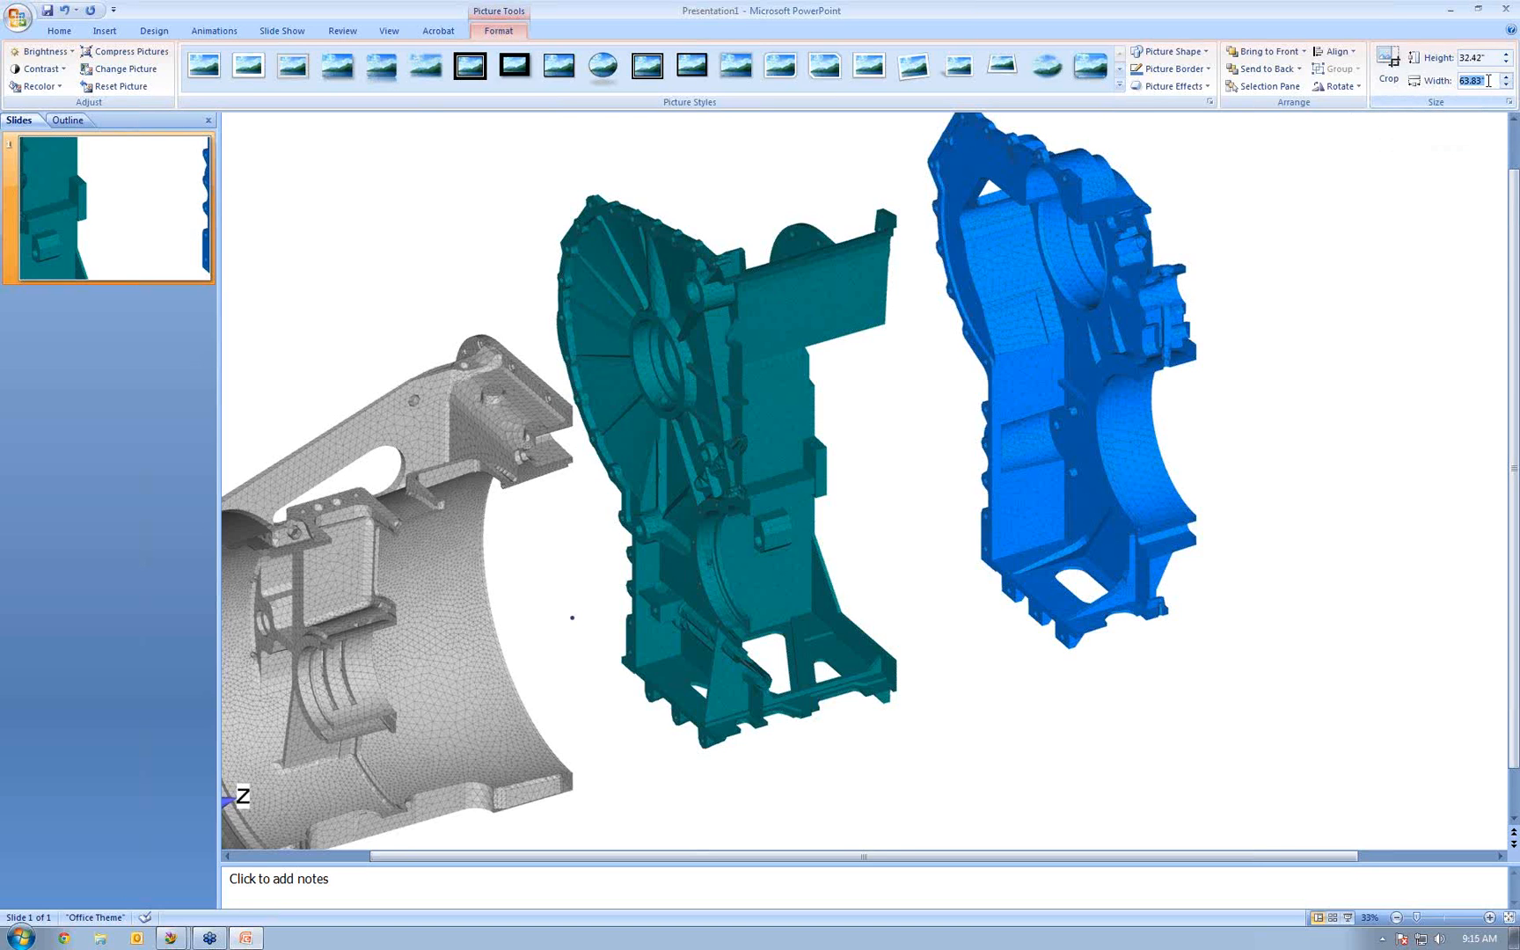
type("8")
key("Return")
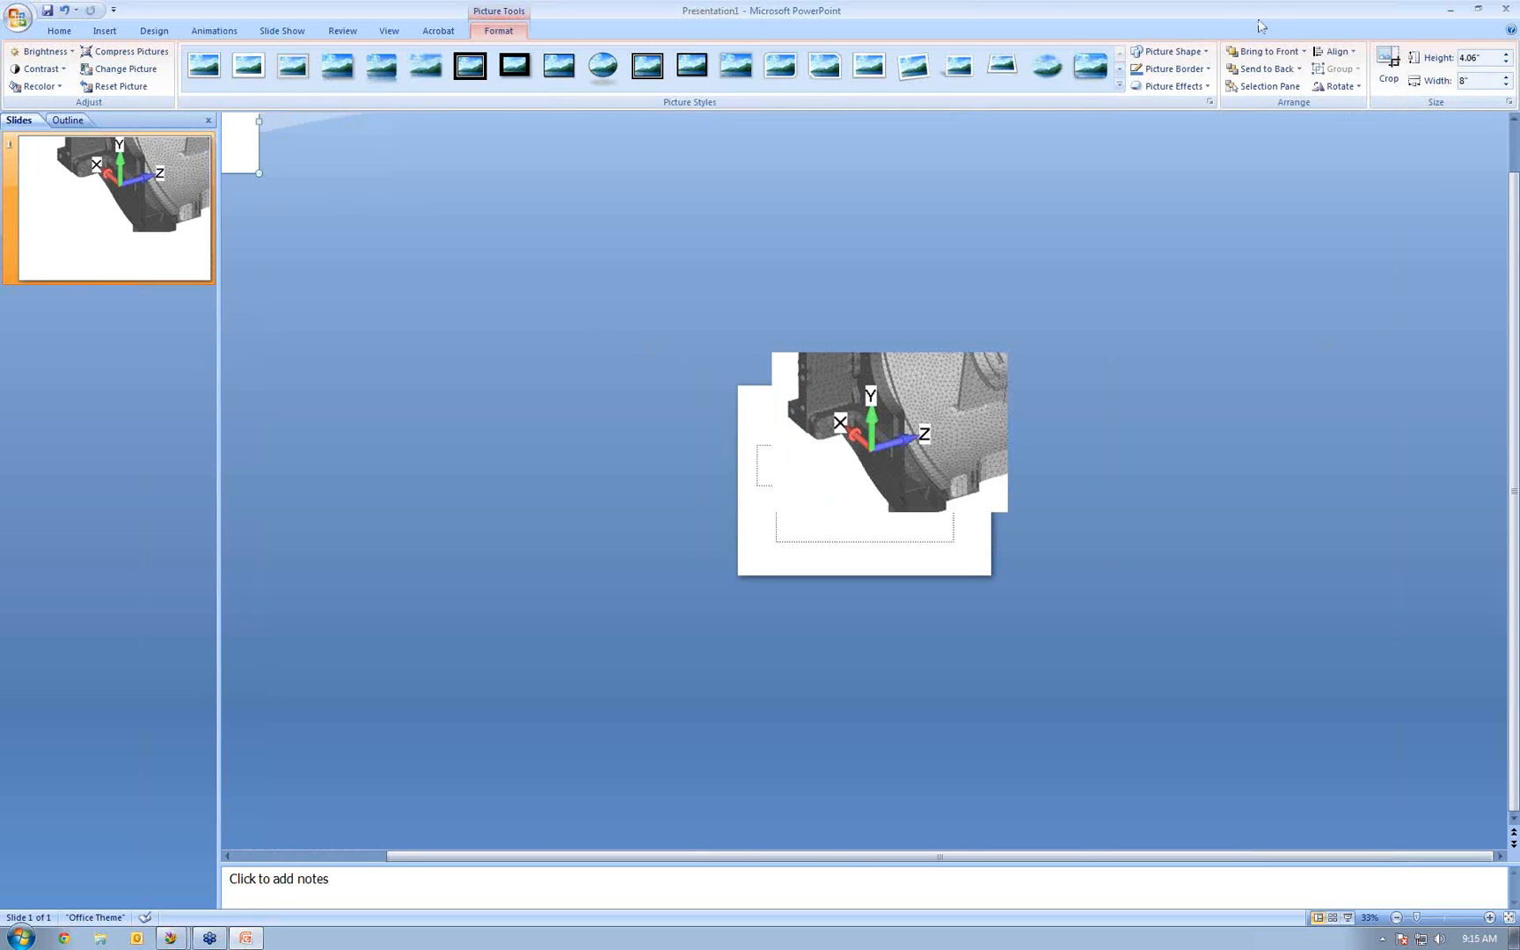
left_click(1337, 51)
key("c")
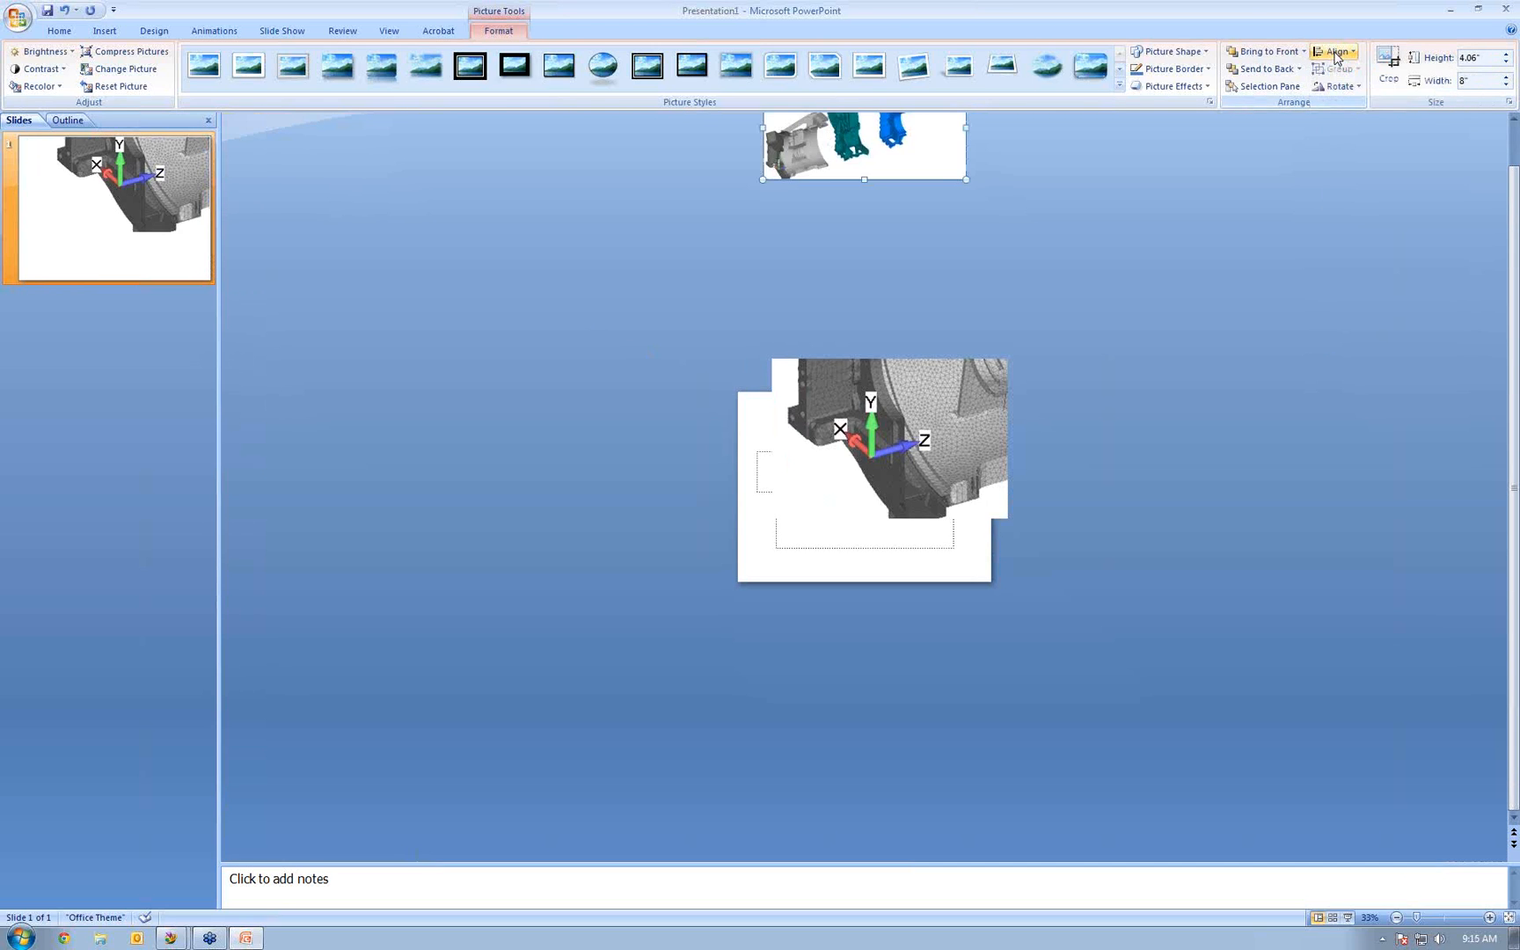
left_click(1336, 51)
key("m")
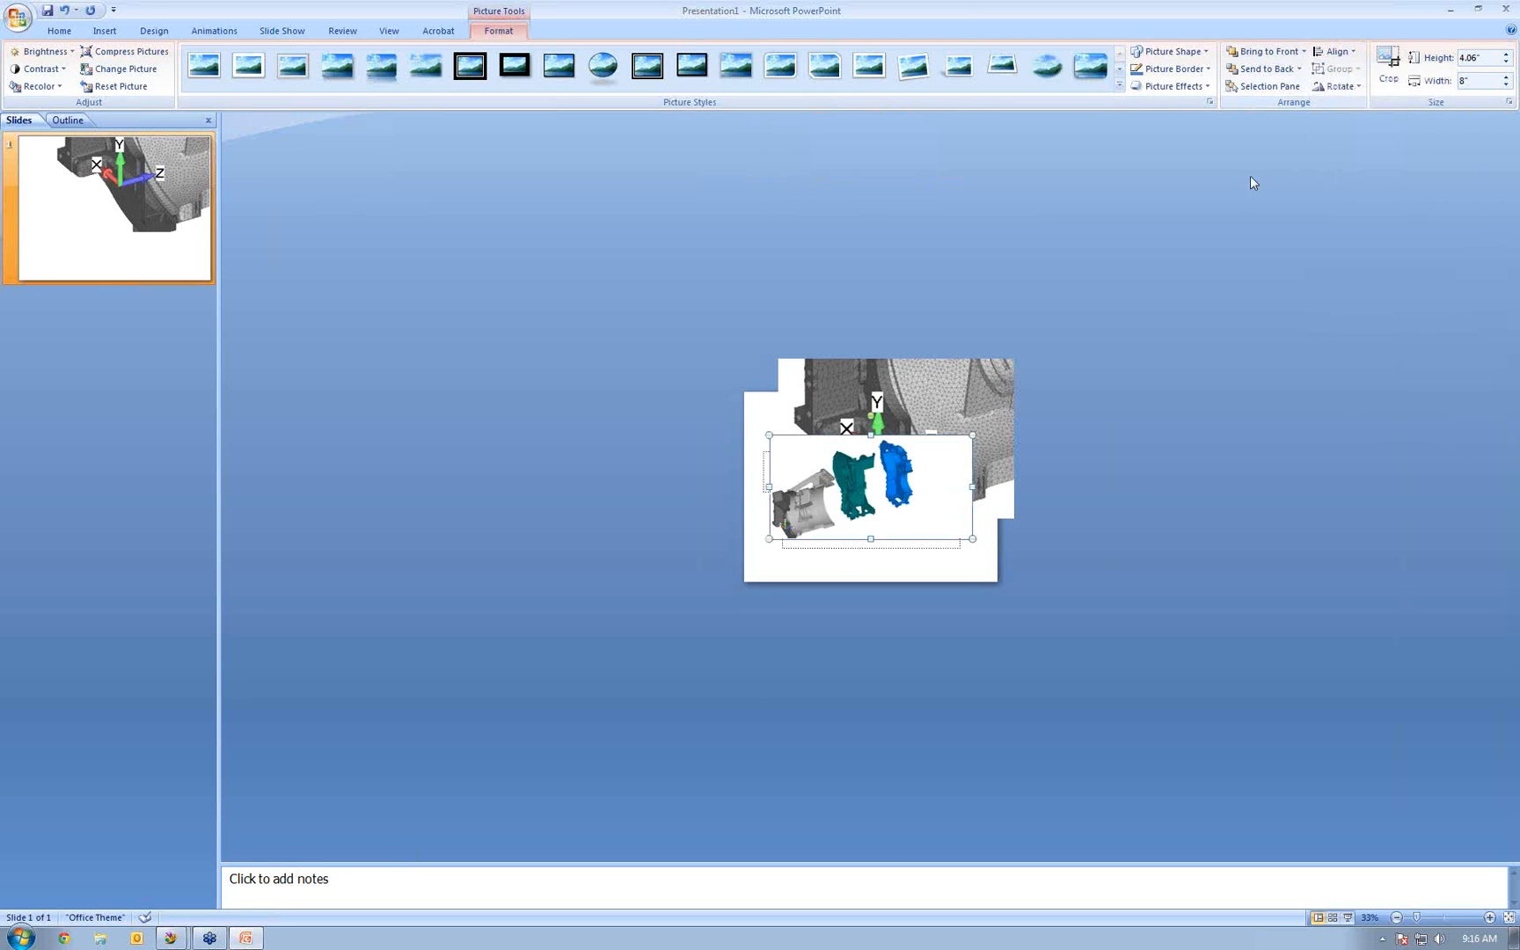
scroll(915, 534, "up", 7, "ctrl")
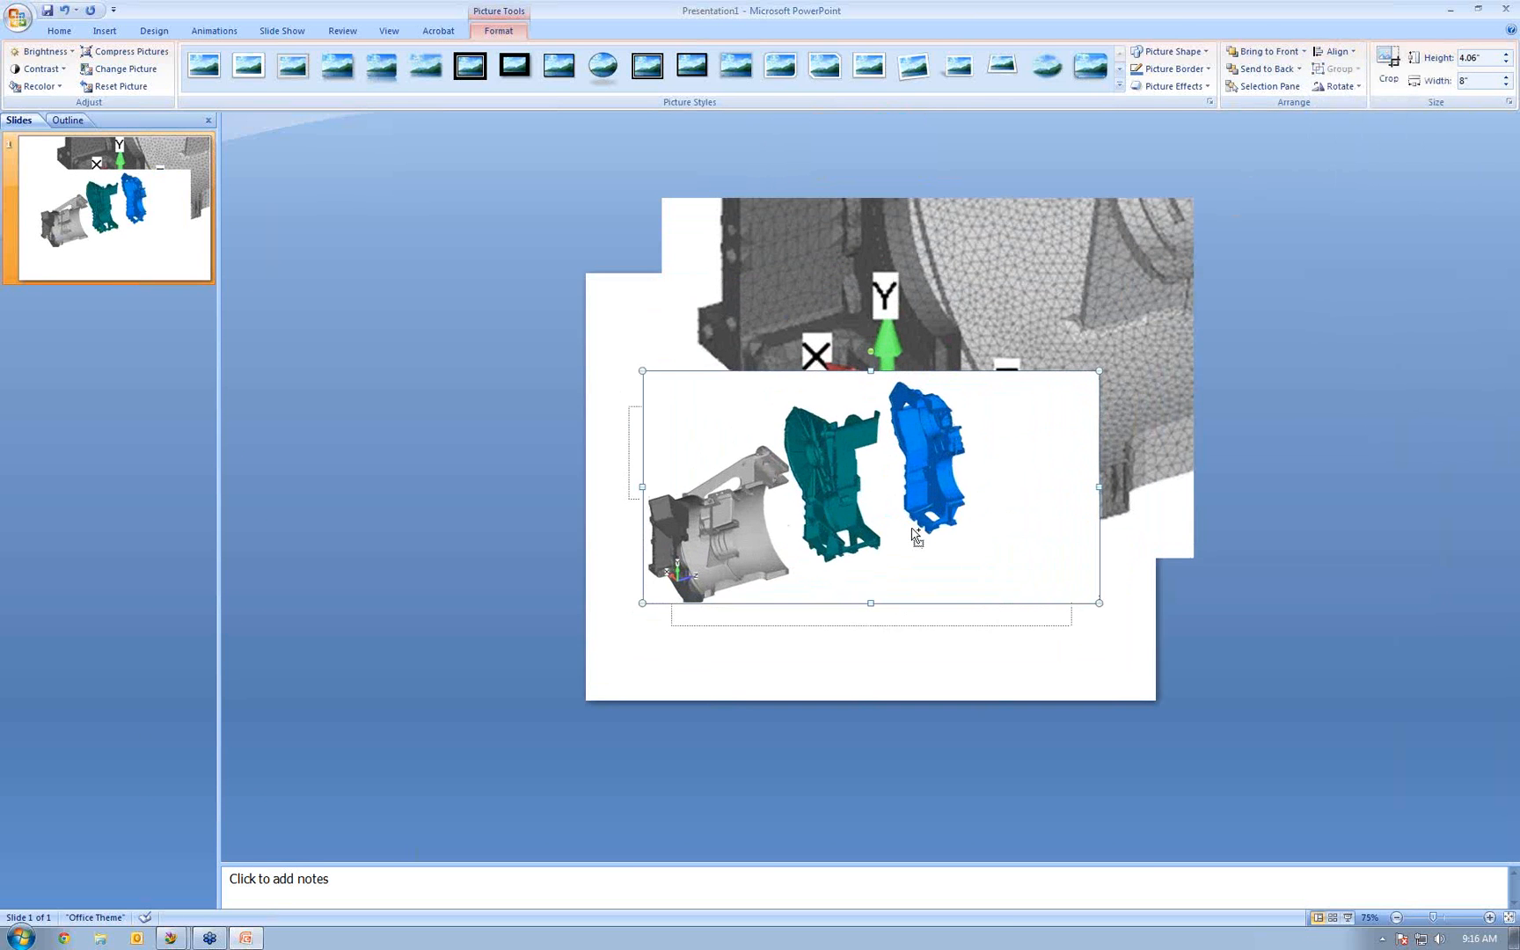
Crop the second picture around the axis triad, enlarge it to about 7.42" by 6.03", and place both cropped pictures side by side
left_click(1390, 66)
left_click_drag(1163, 339, 647, 570)
left_click(648, 730)
left_click(597, 595)
left_click_drag(649, 569, 1126, 184)
left_click_drag(1000, 423, 714, 498)
left_click_drag(994, 476, 1172, 632)
left_click(658, 558)
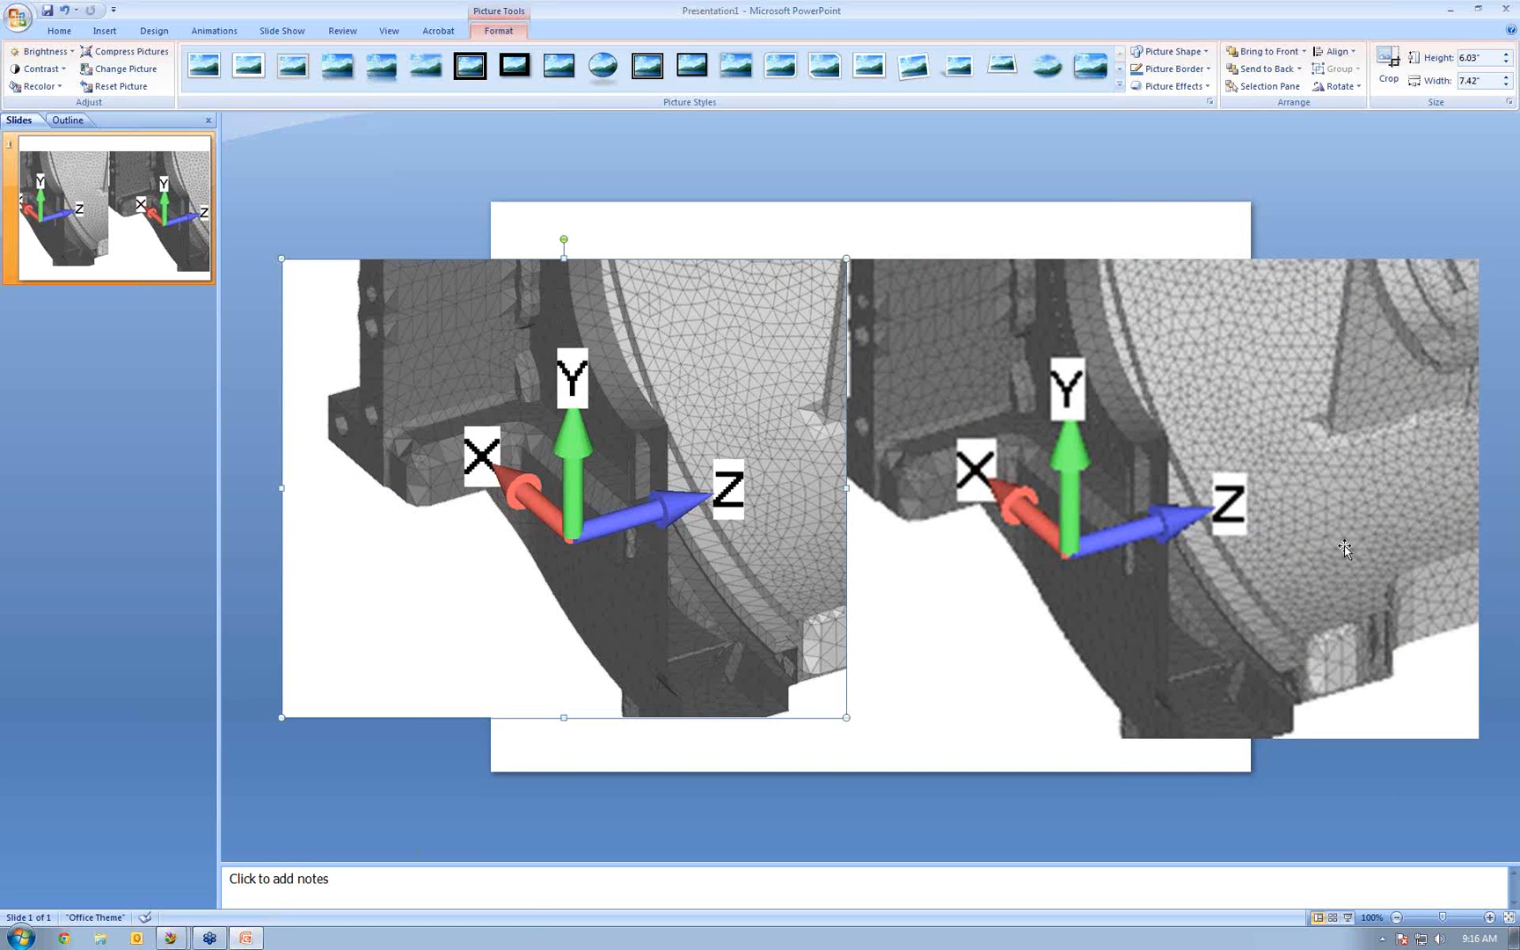
Return to Femap and show the 3A3 Shaft Assembly, FRONT, REAR and TOP Connector Rod, Shaft (Massless Beam) and SPRING/DAMPER Property groups with the housings
left_click(1454, 11)
left_click(248, 938)
left_click(1450, 15)
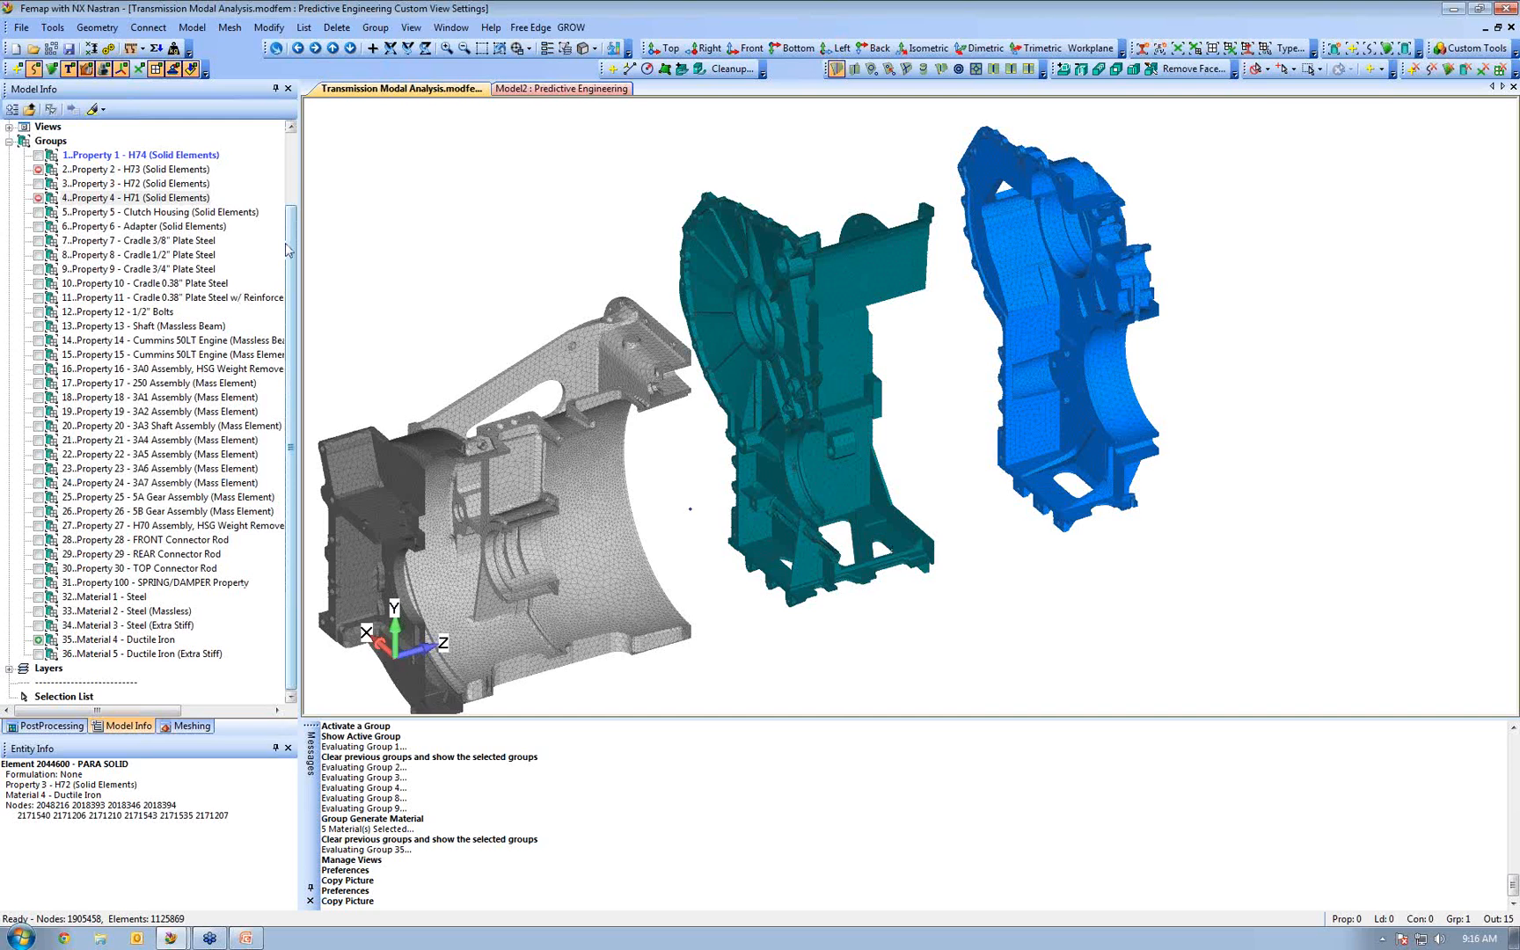
left_click_drag(290, 242, 289, 242)
left_click(38, 426)
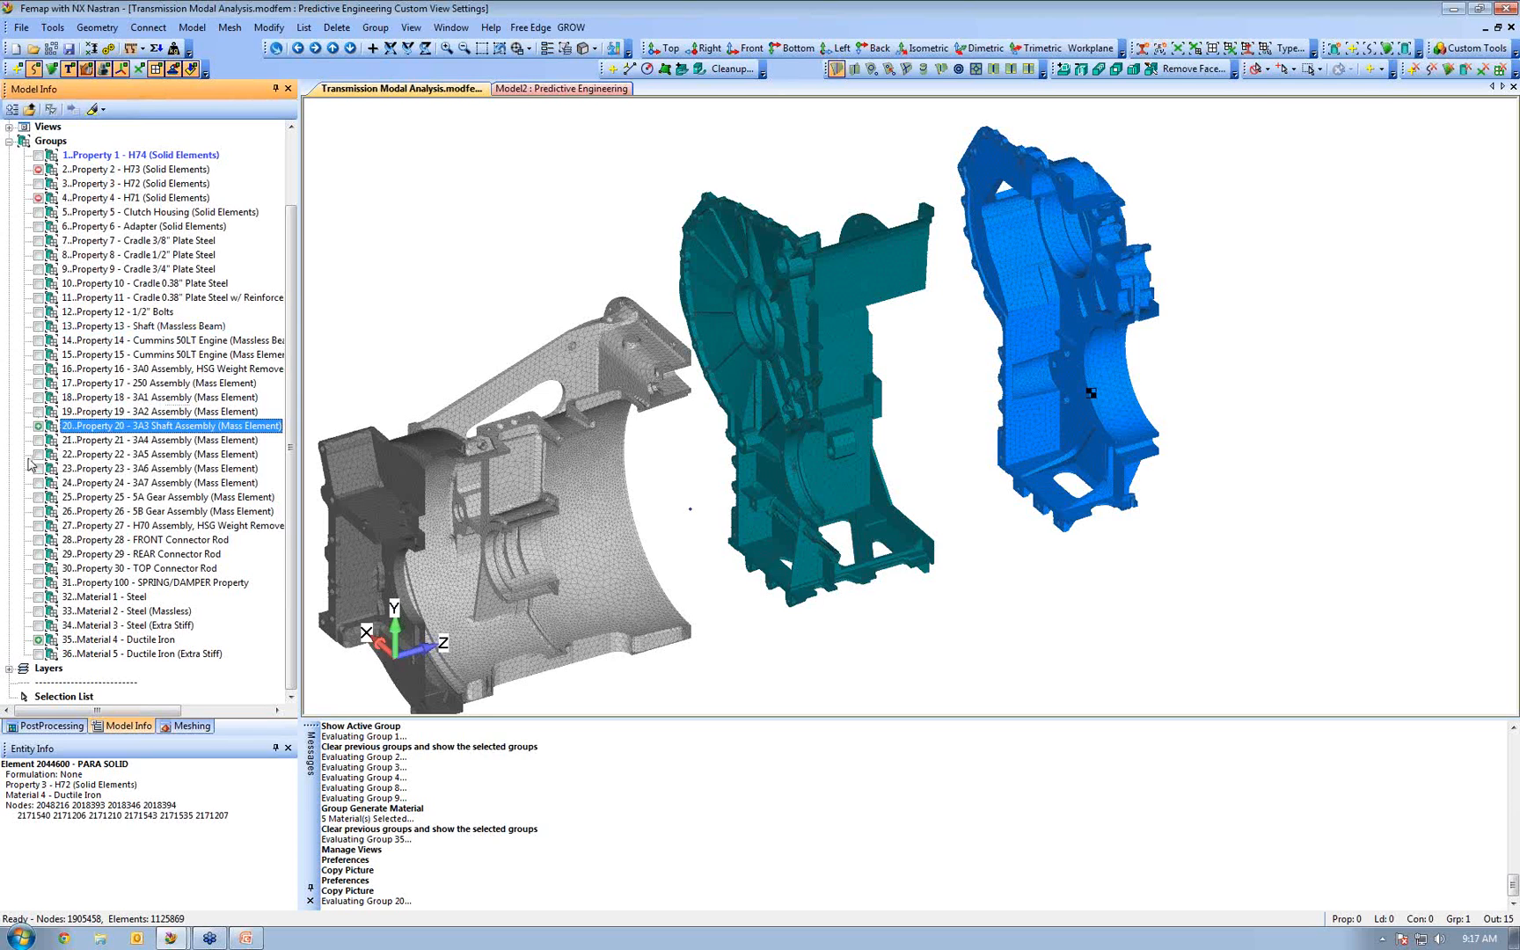
left_click(39, 540)
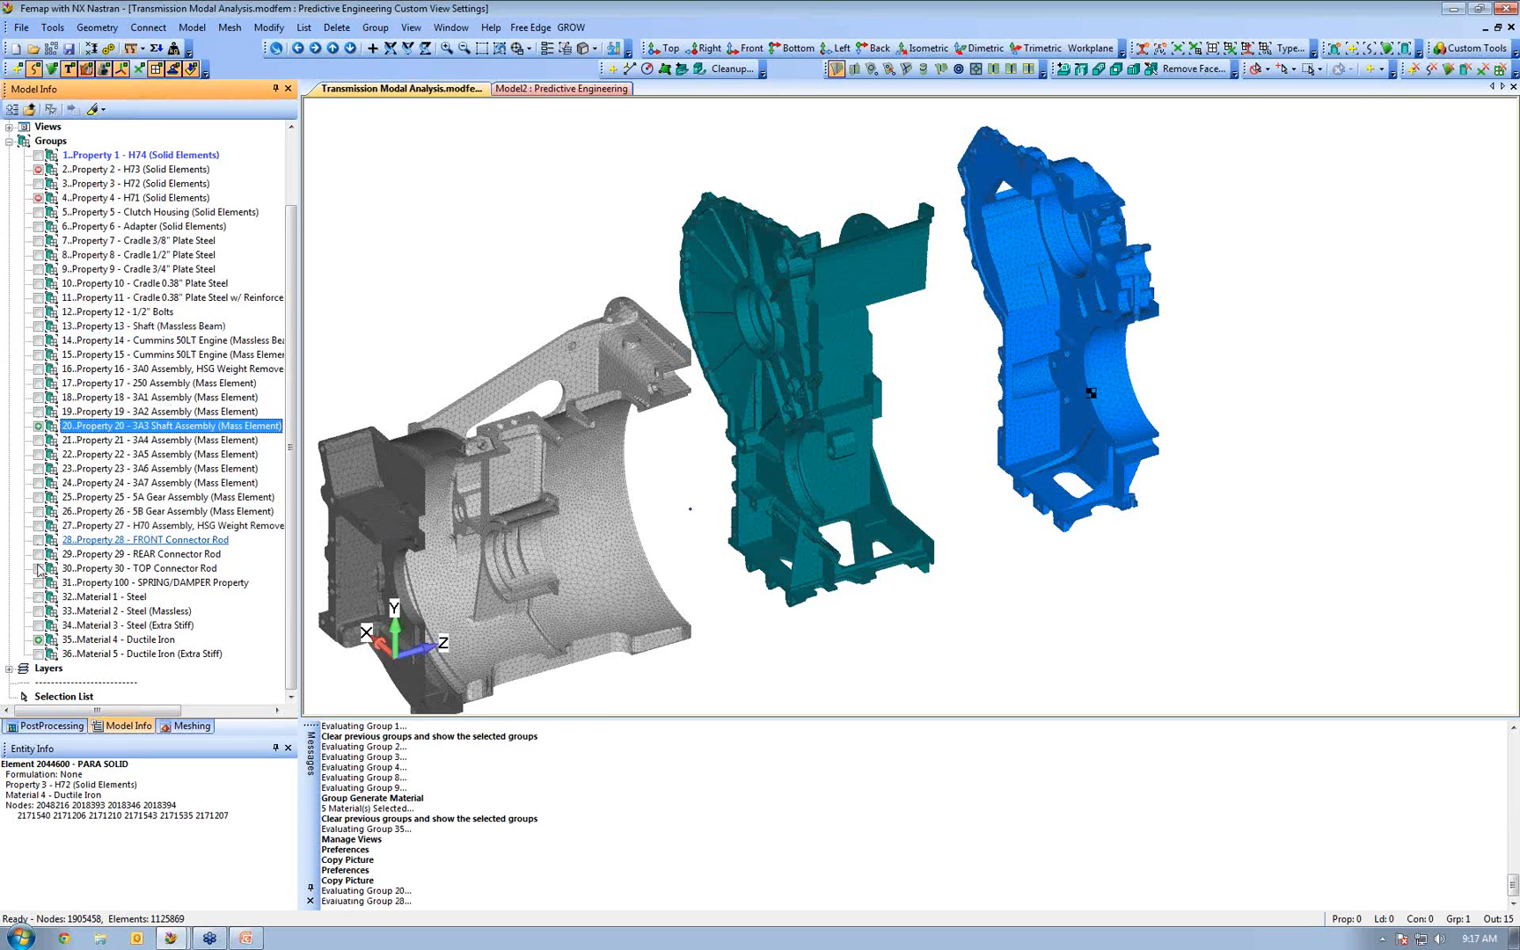
left_click(38, 555)
left_click(39, 568)
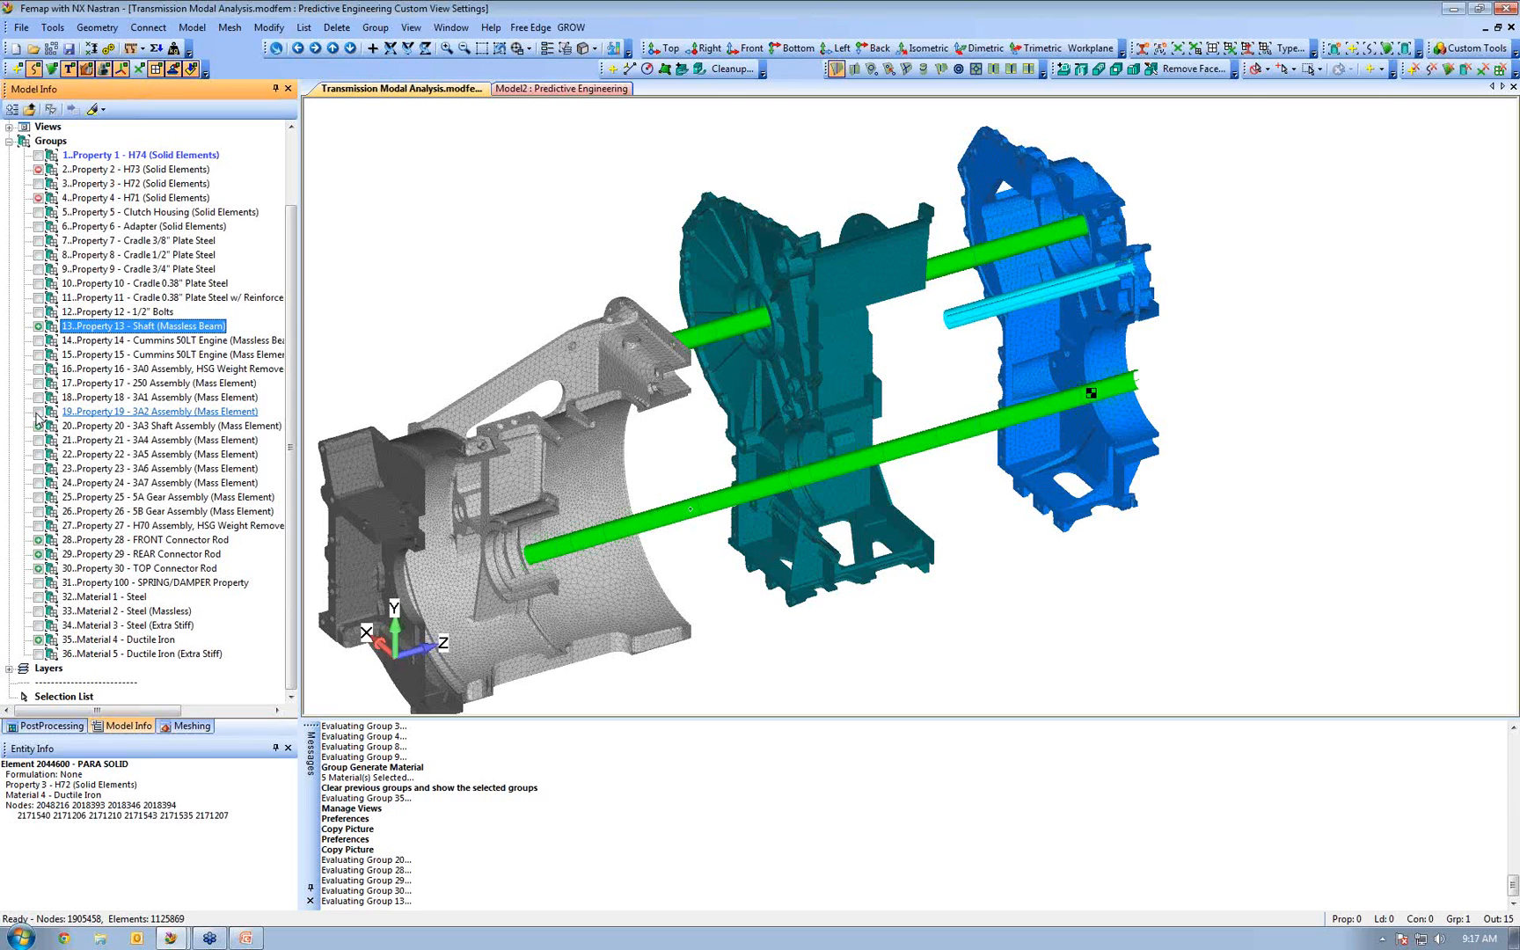
left_click(38, 582)
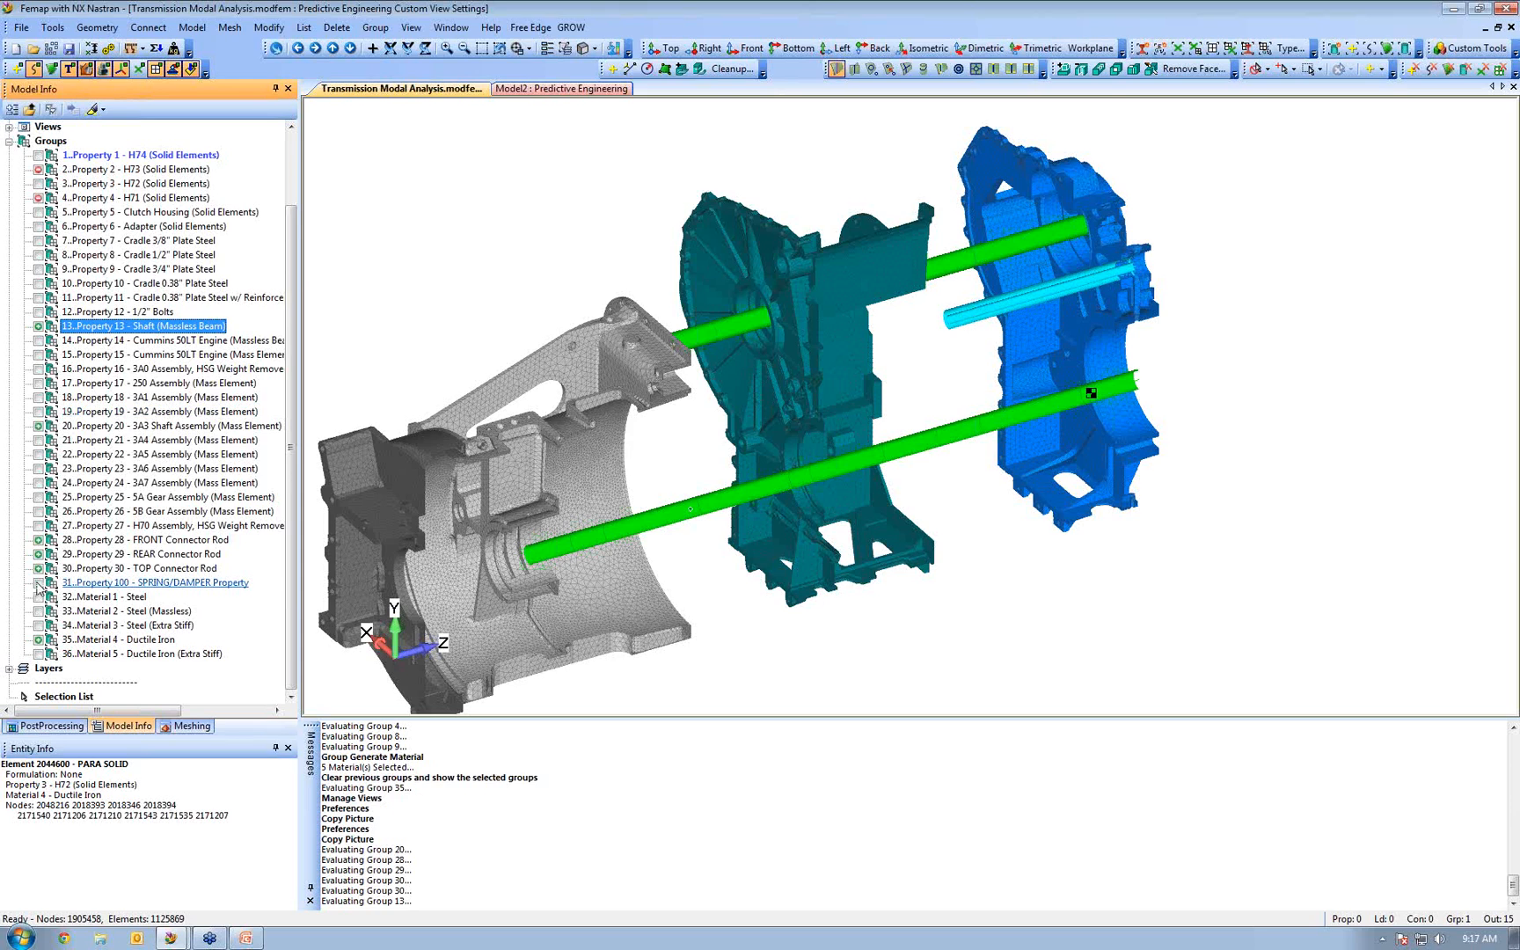